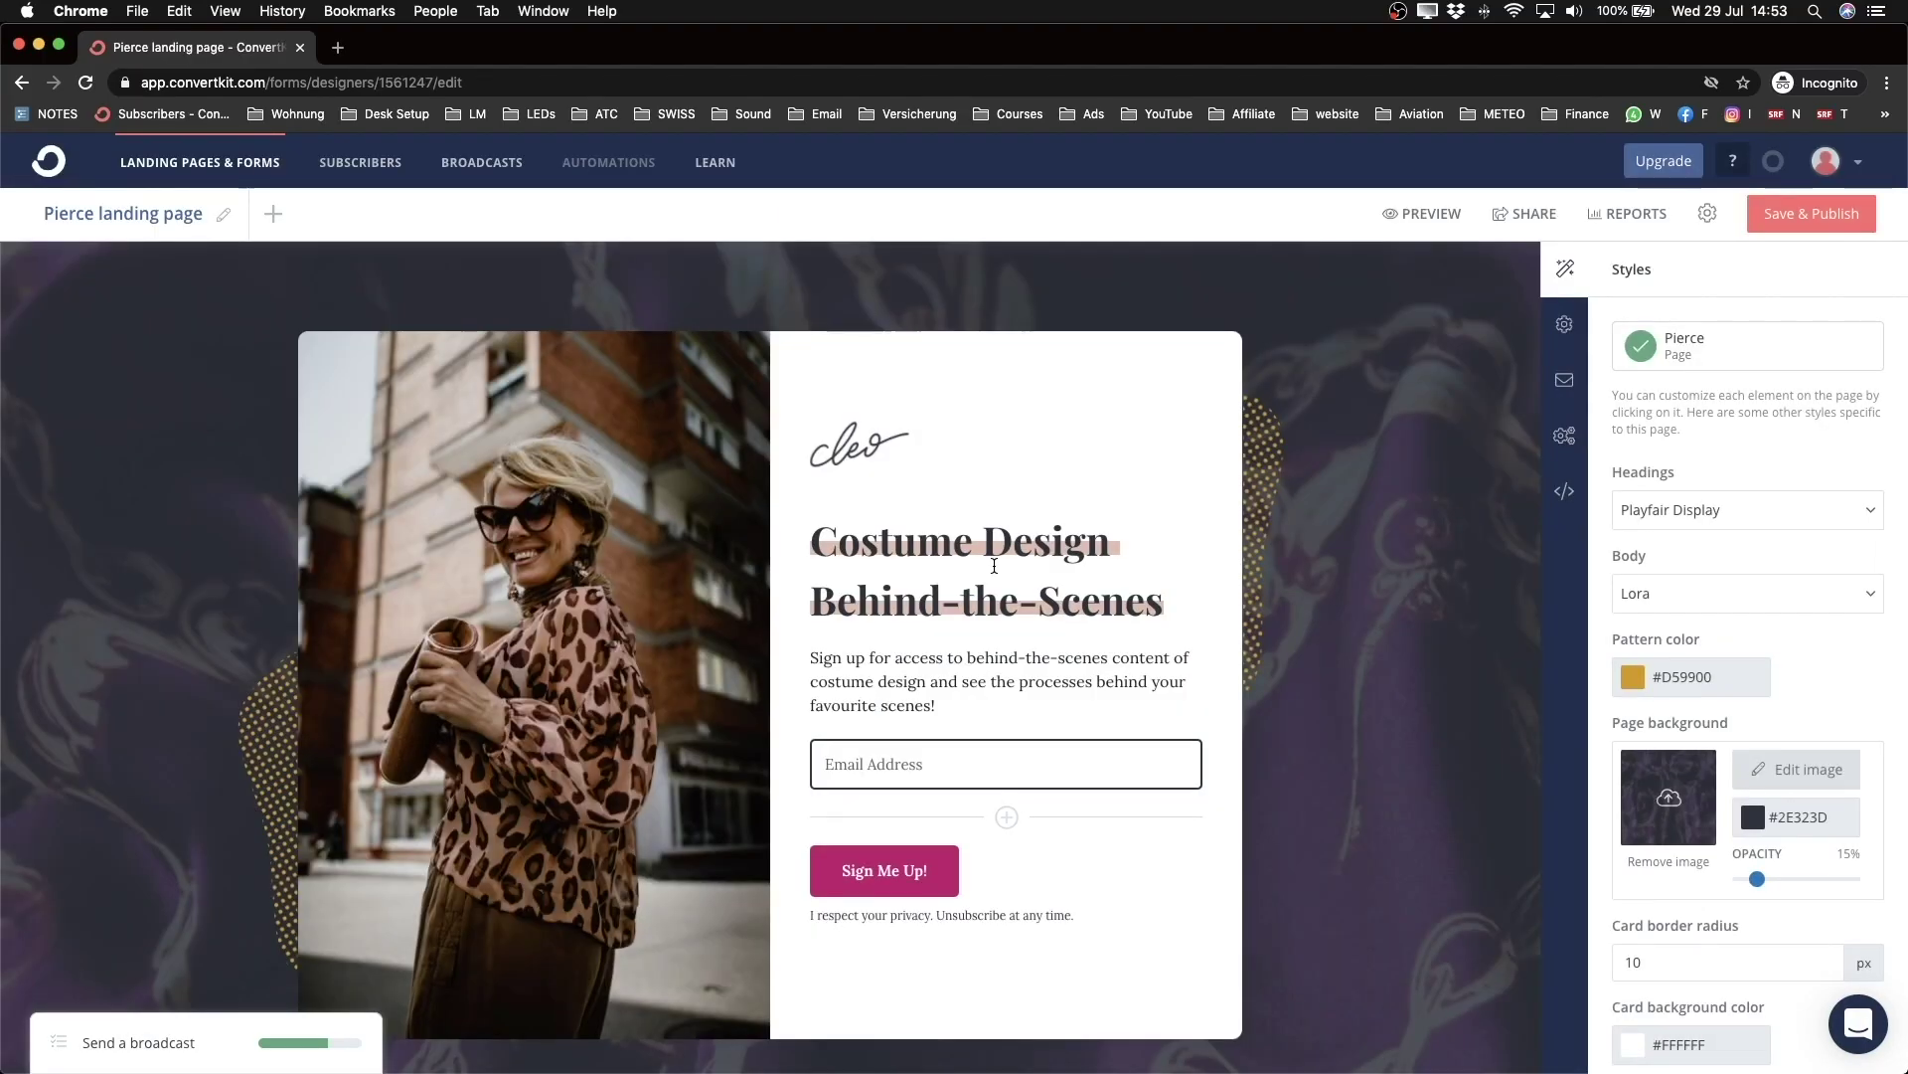
# Step: From Landing Pages & Forms, create a new Landing Page to reach the template gallery
pyautogui.scroll(-2, 1710, 651)
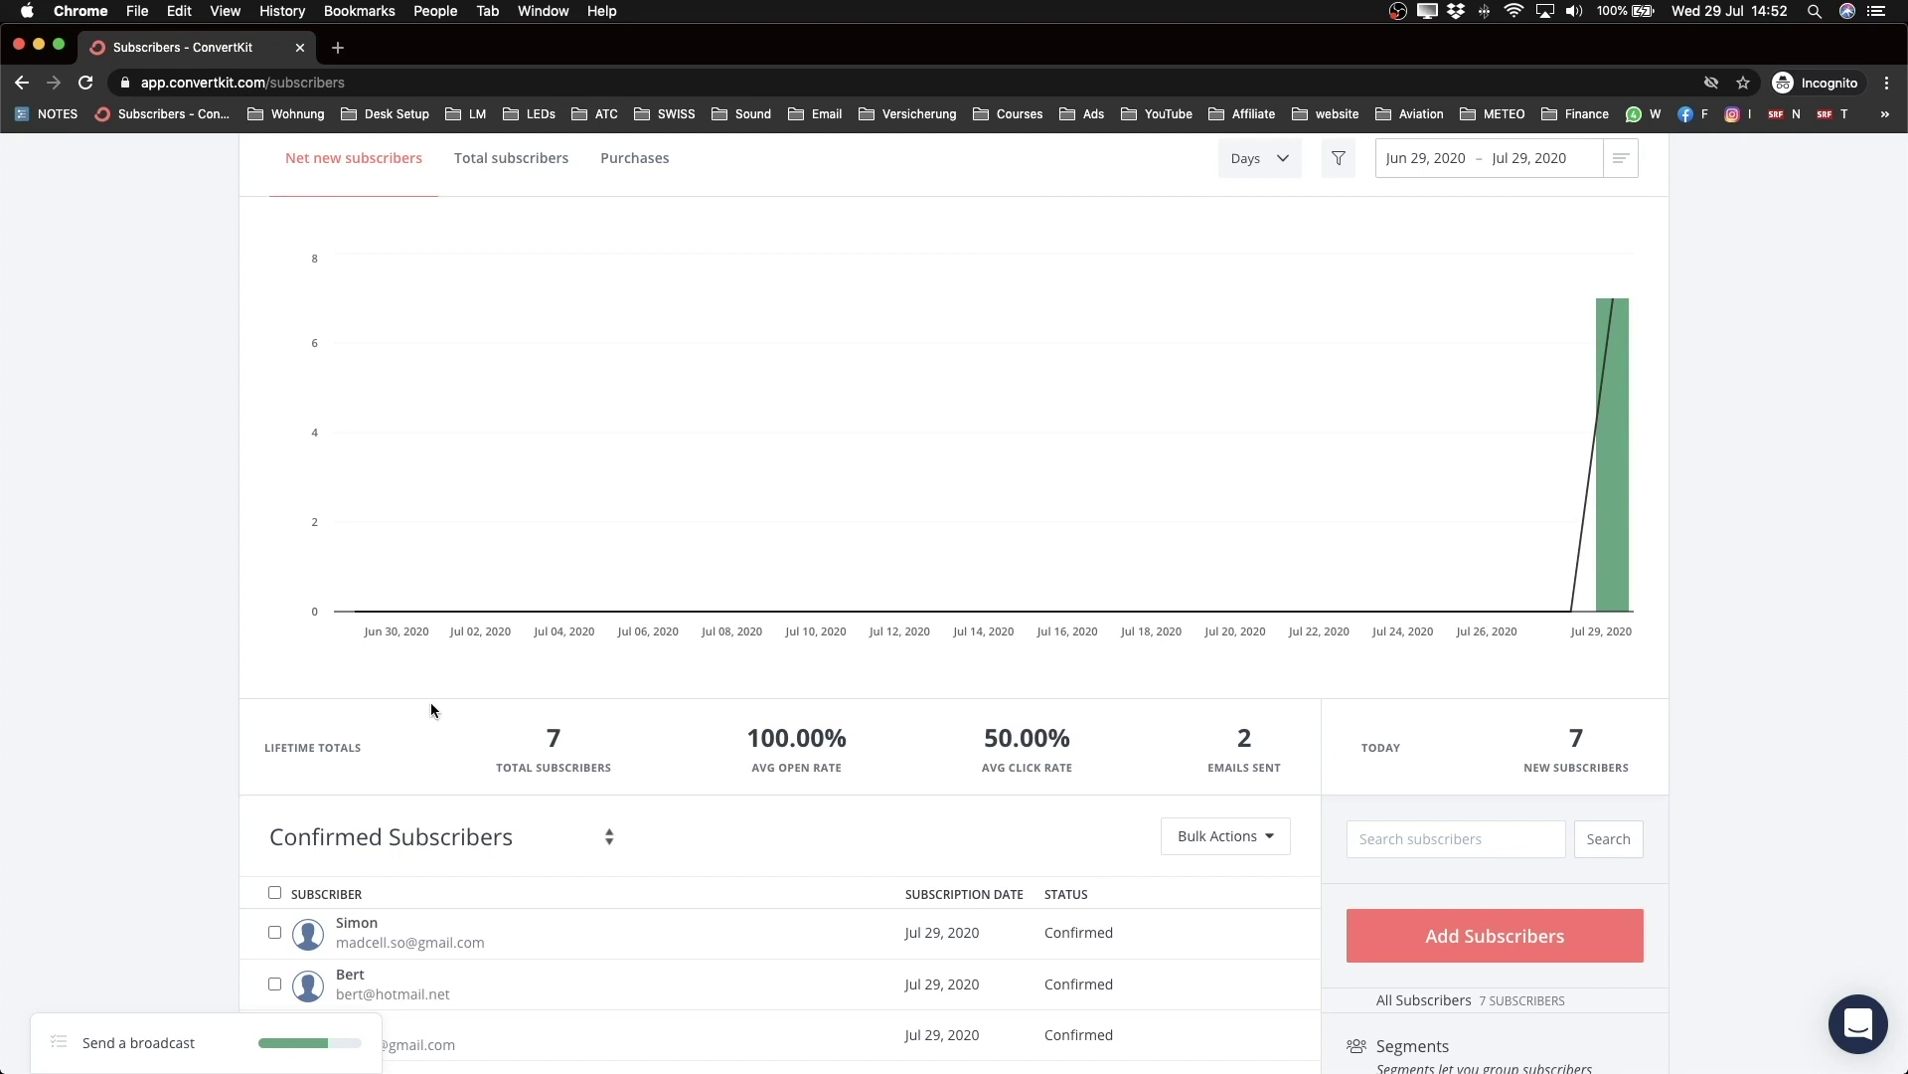
pyautogui.scroll(2, 432, 702)
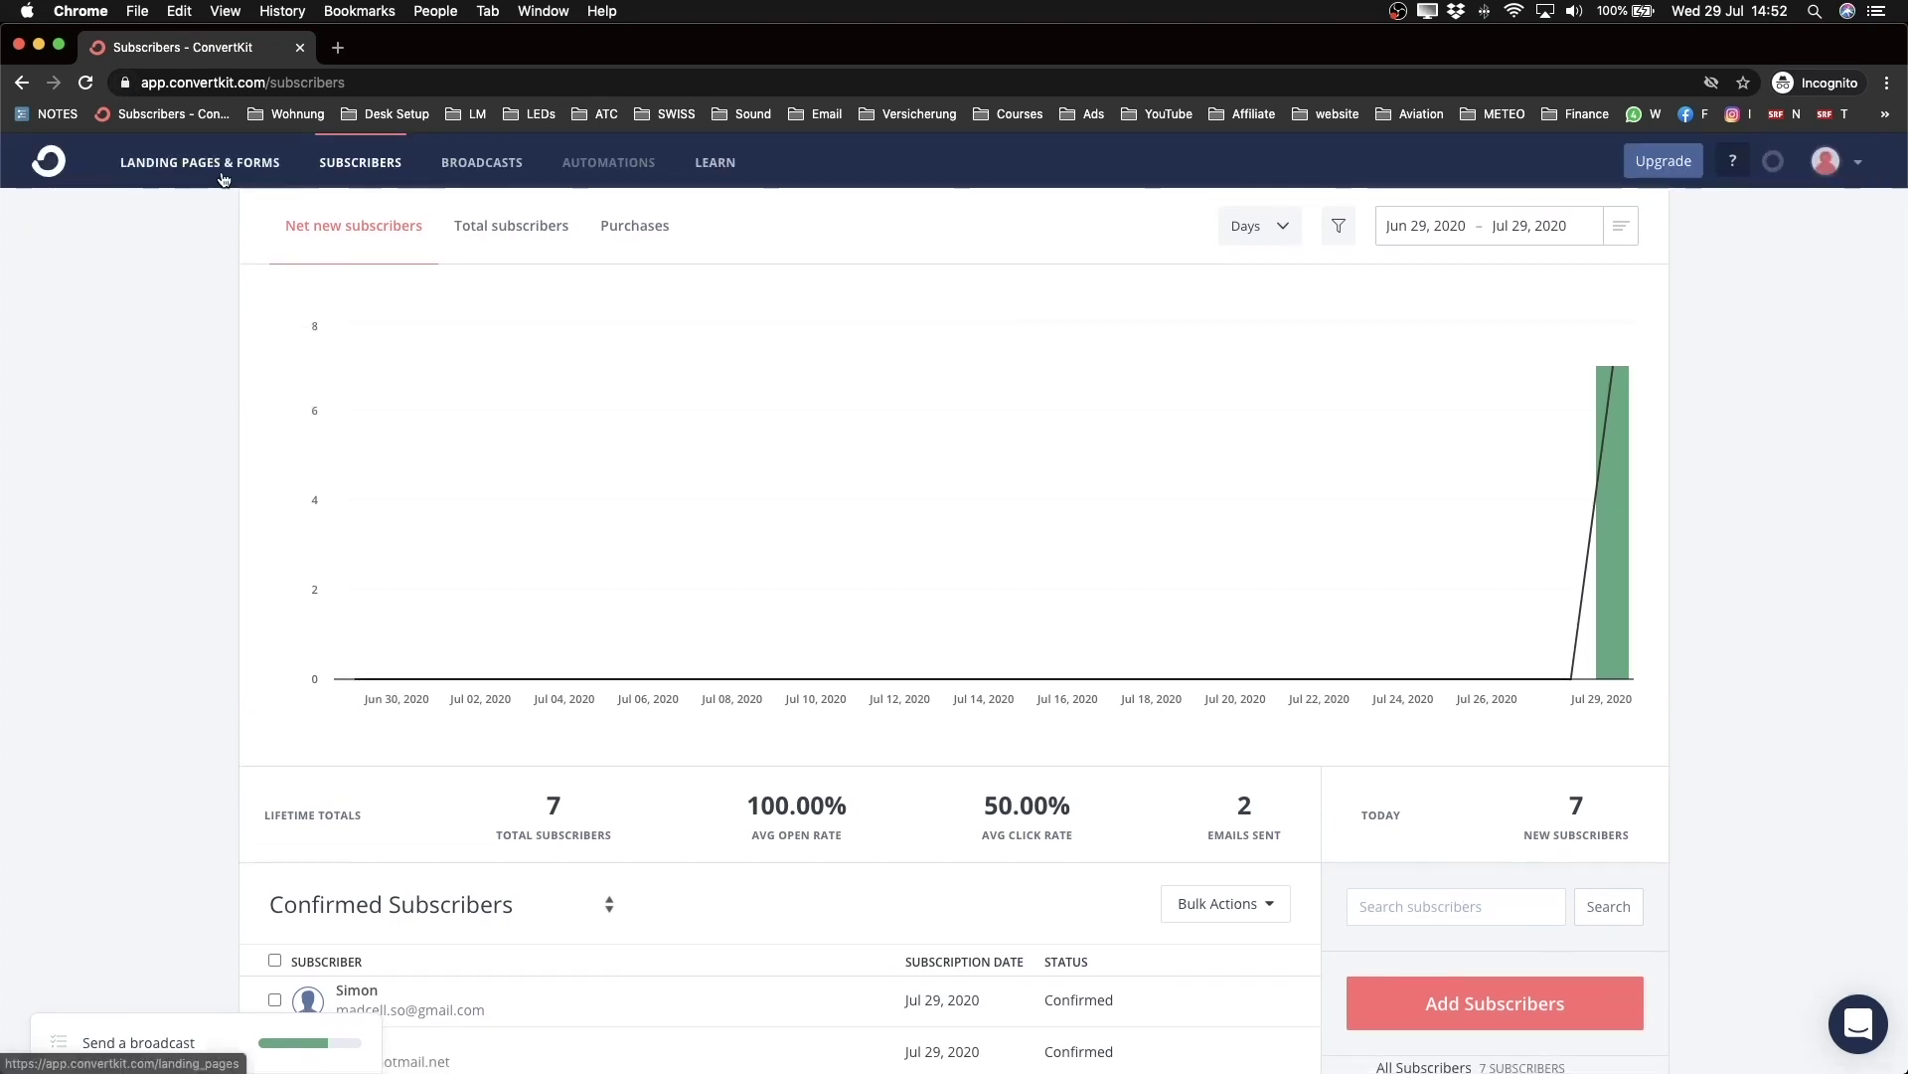
pyautogui.click(162, 175)
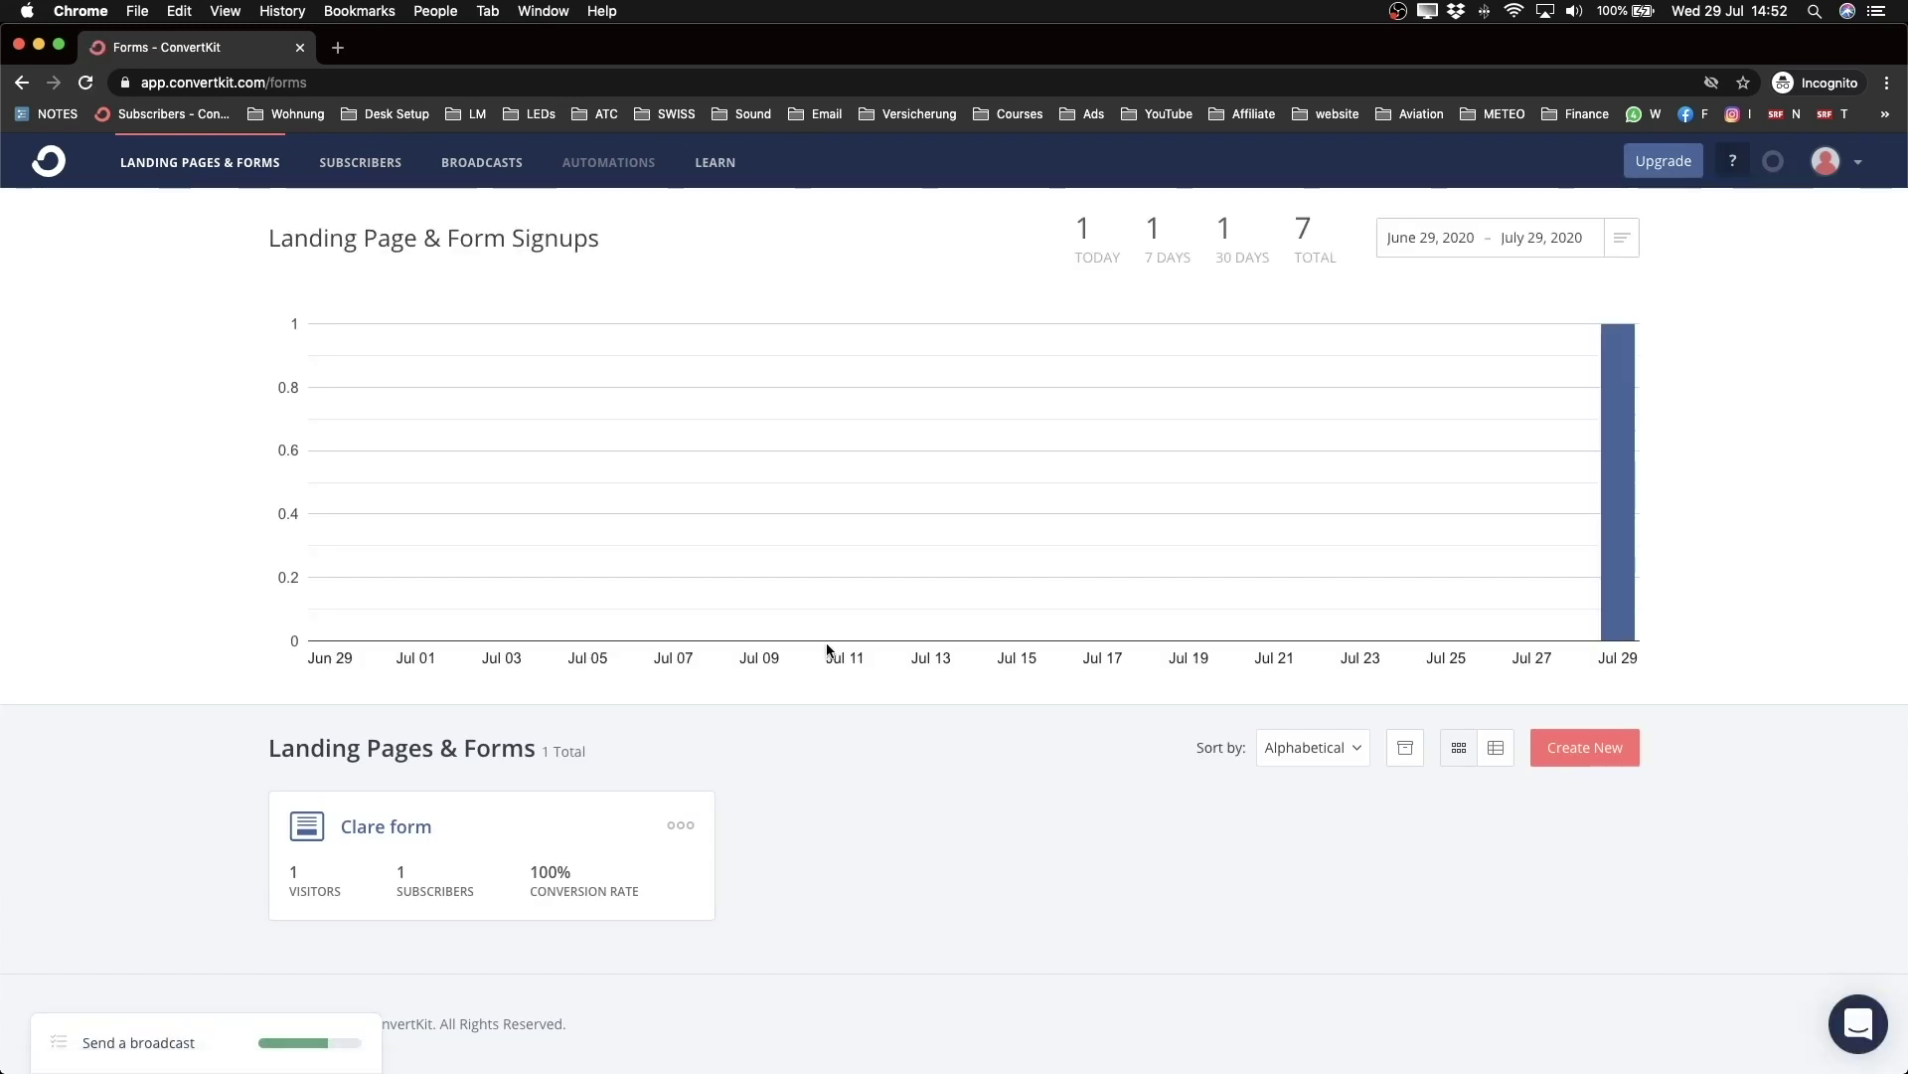
pyautogui.click(1585, 747)
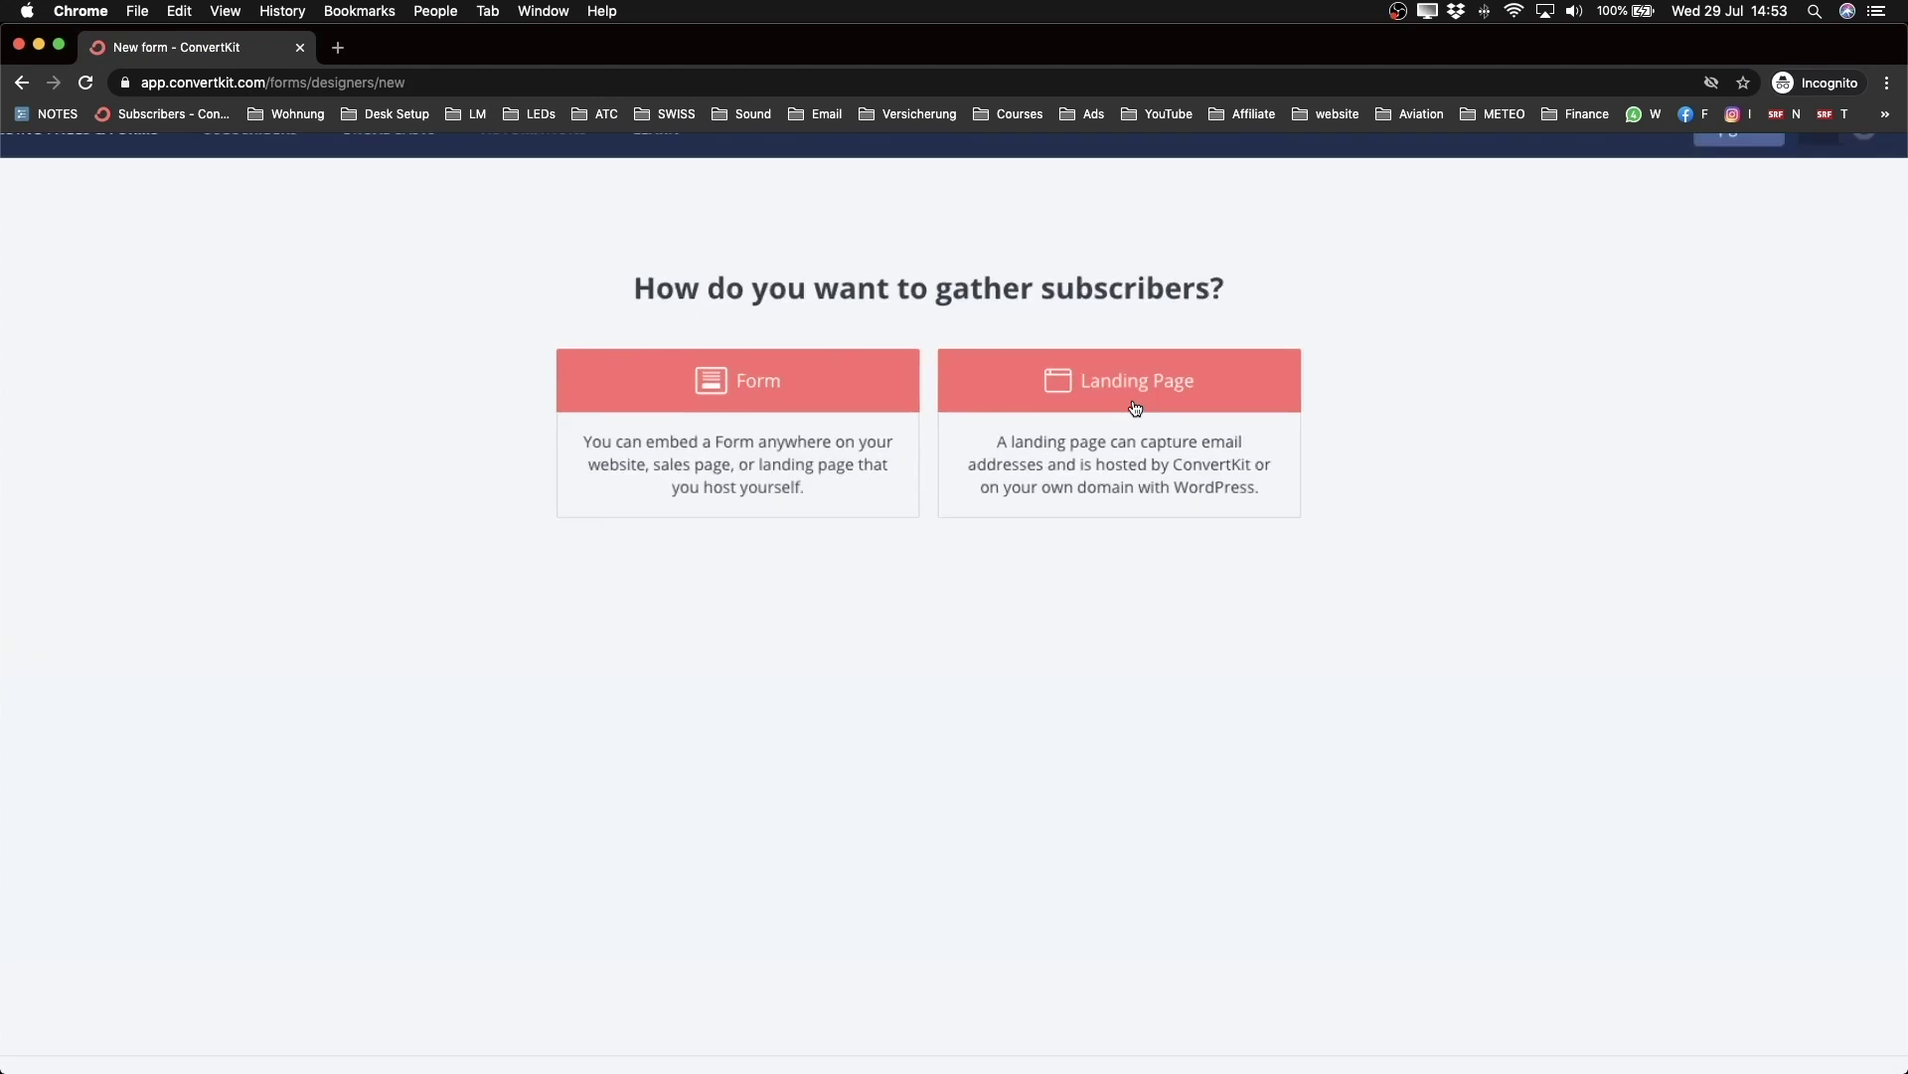
pyautogui.click(1115, 398)
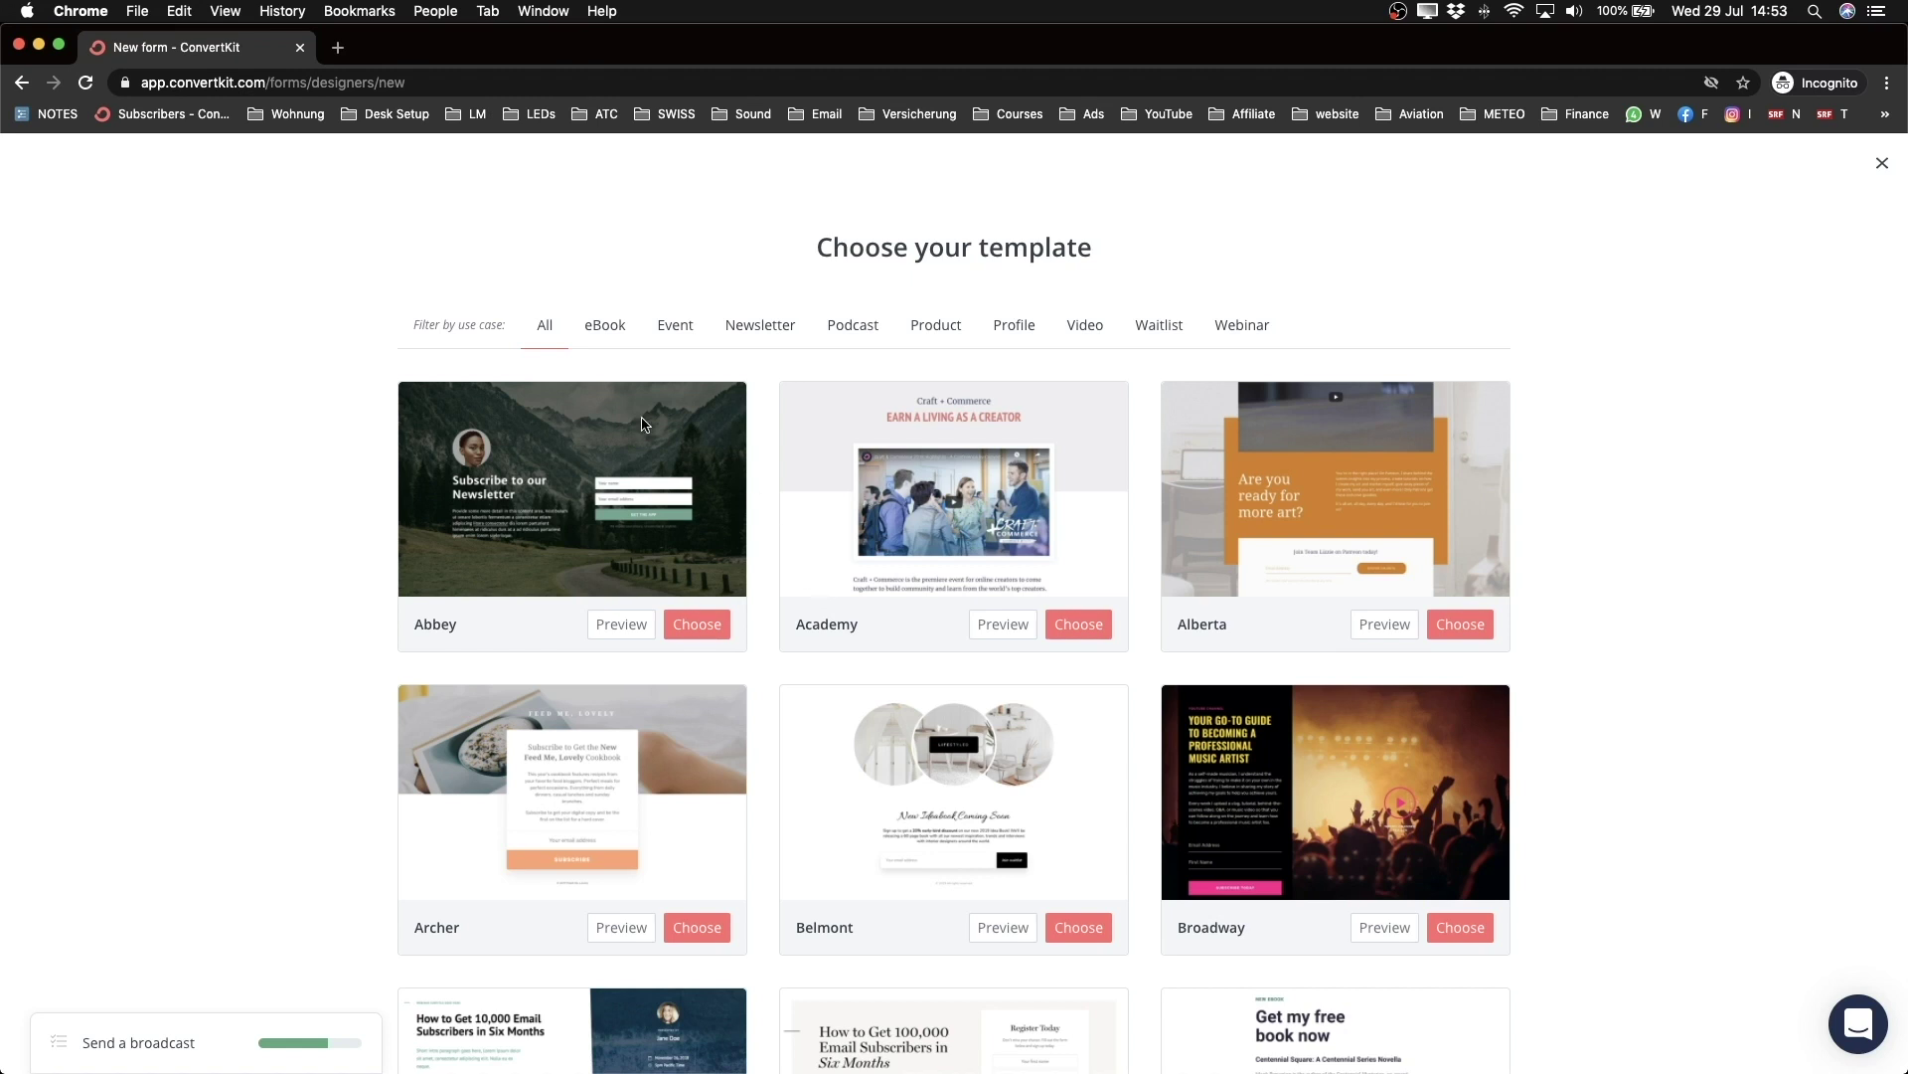
# Step: Filter the templates to eBook and choose the Pierce template
pyautogui.click(603, 322)
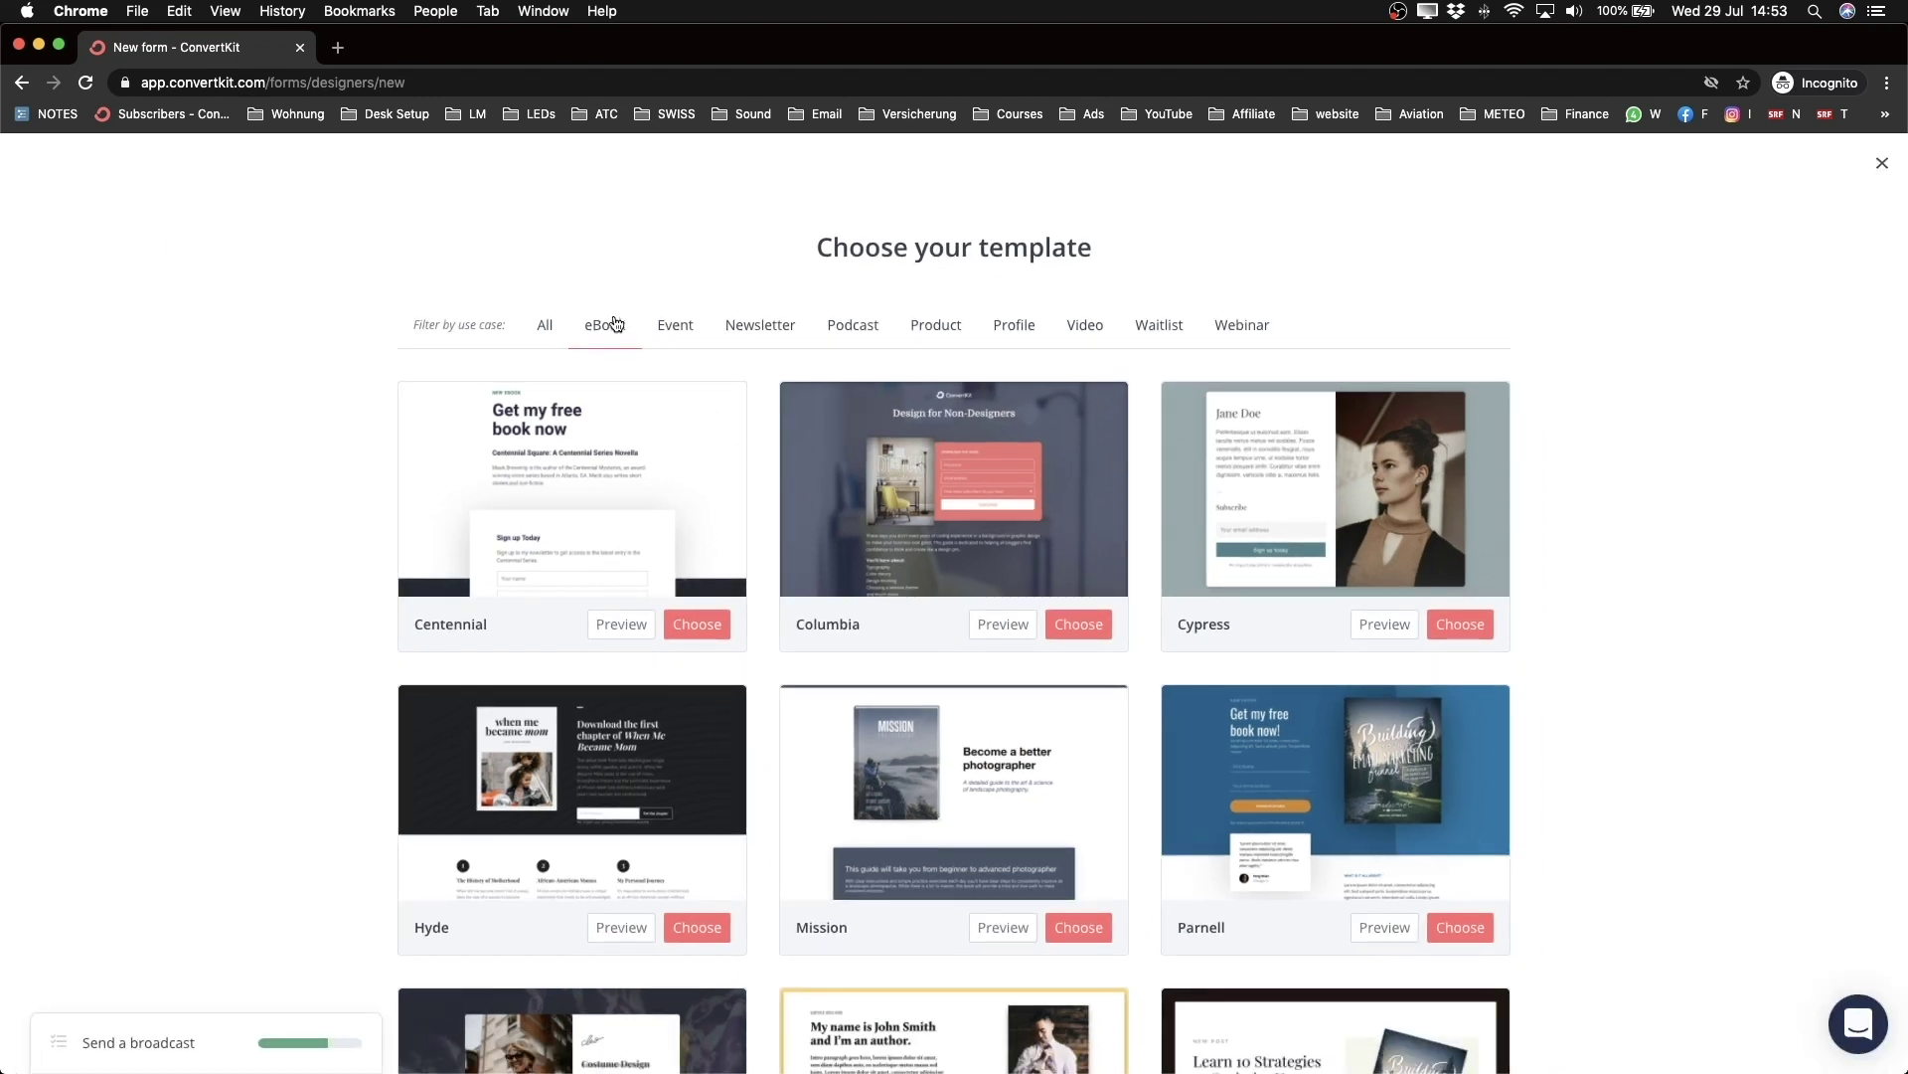
pyautogui.scroll(-1, 842, 331)
pyautogui.scroll(-3, 842, 331)
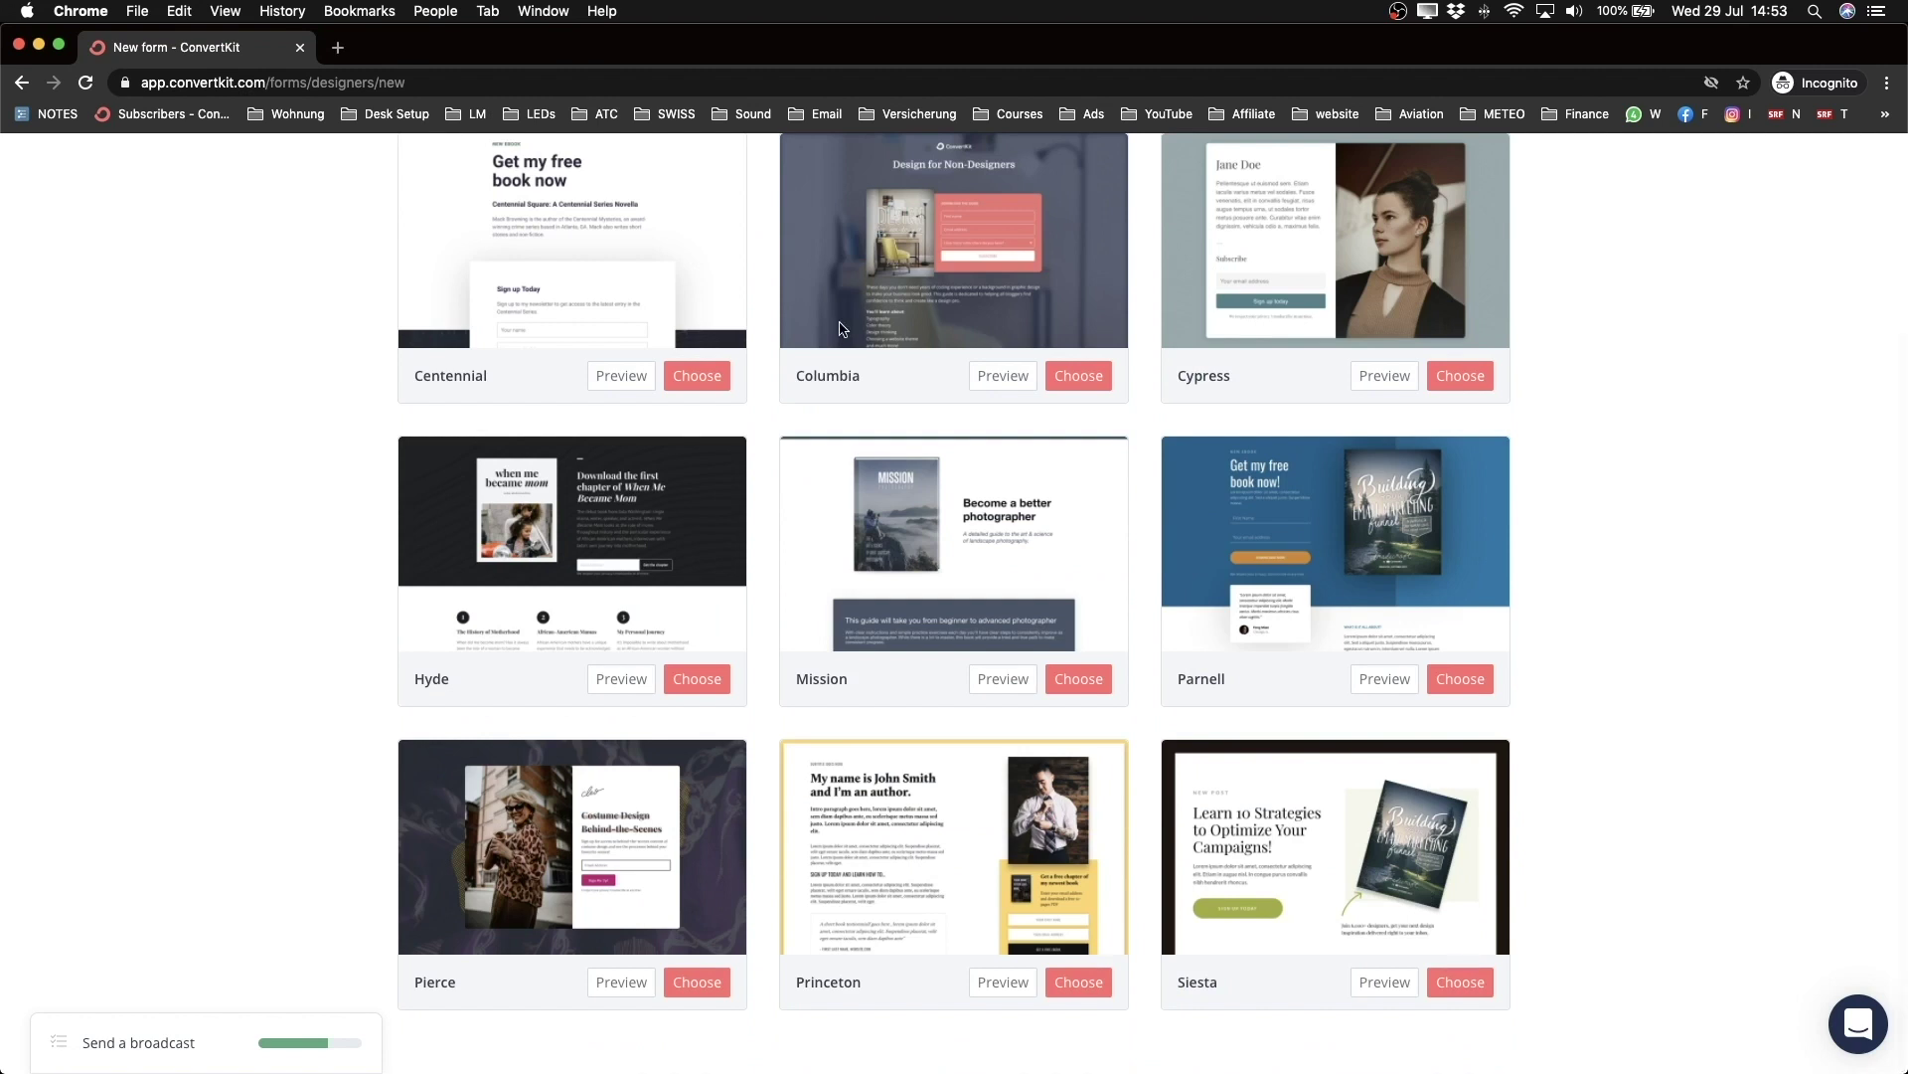
pyautogui.scroll(1, 842, 330)
pyautogui.scroll(-1, 841, 330)
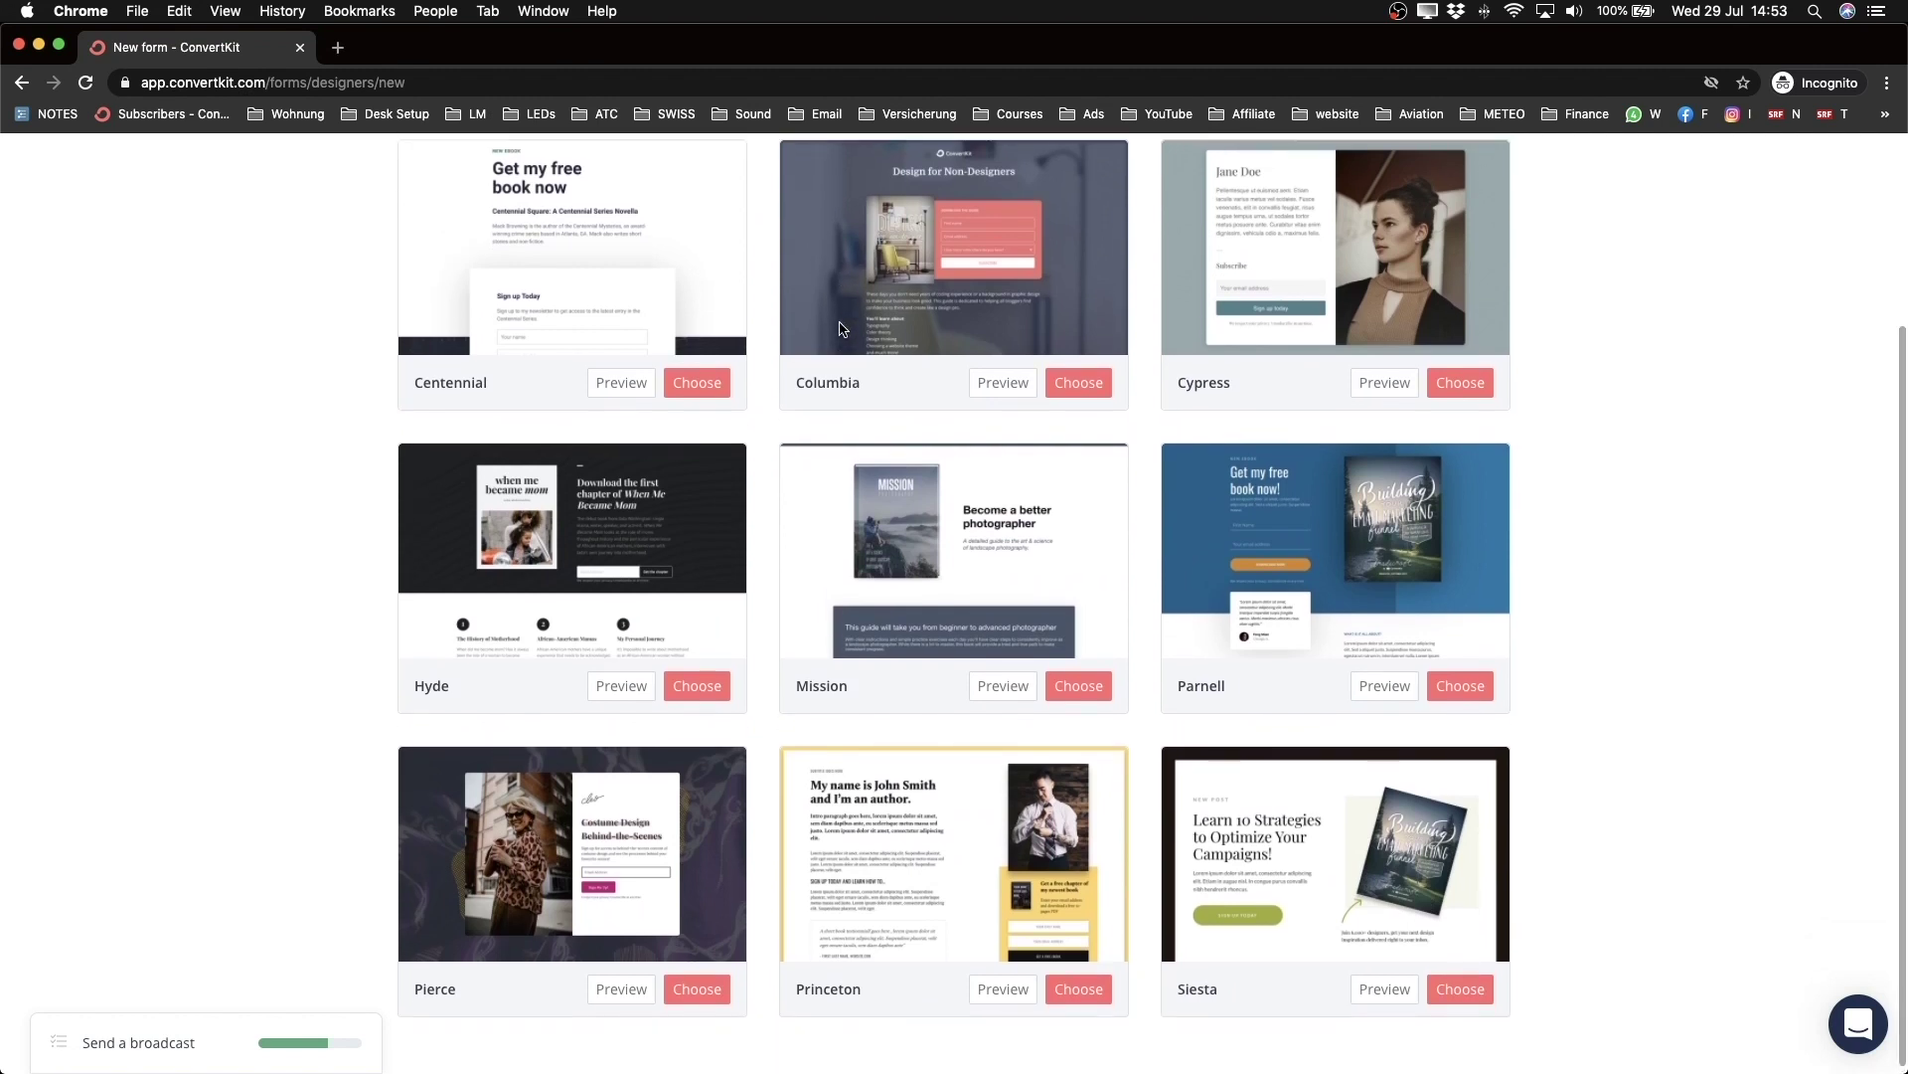
pyautogui.scroll(1, 935, 466)
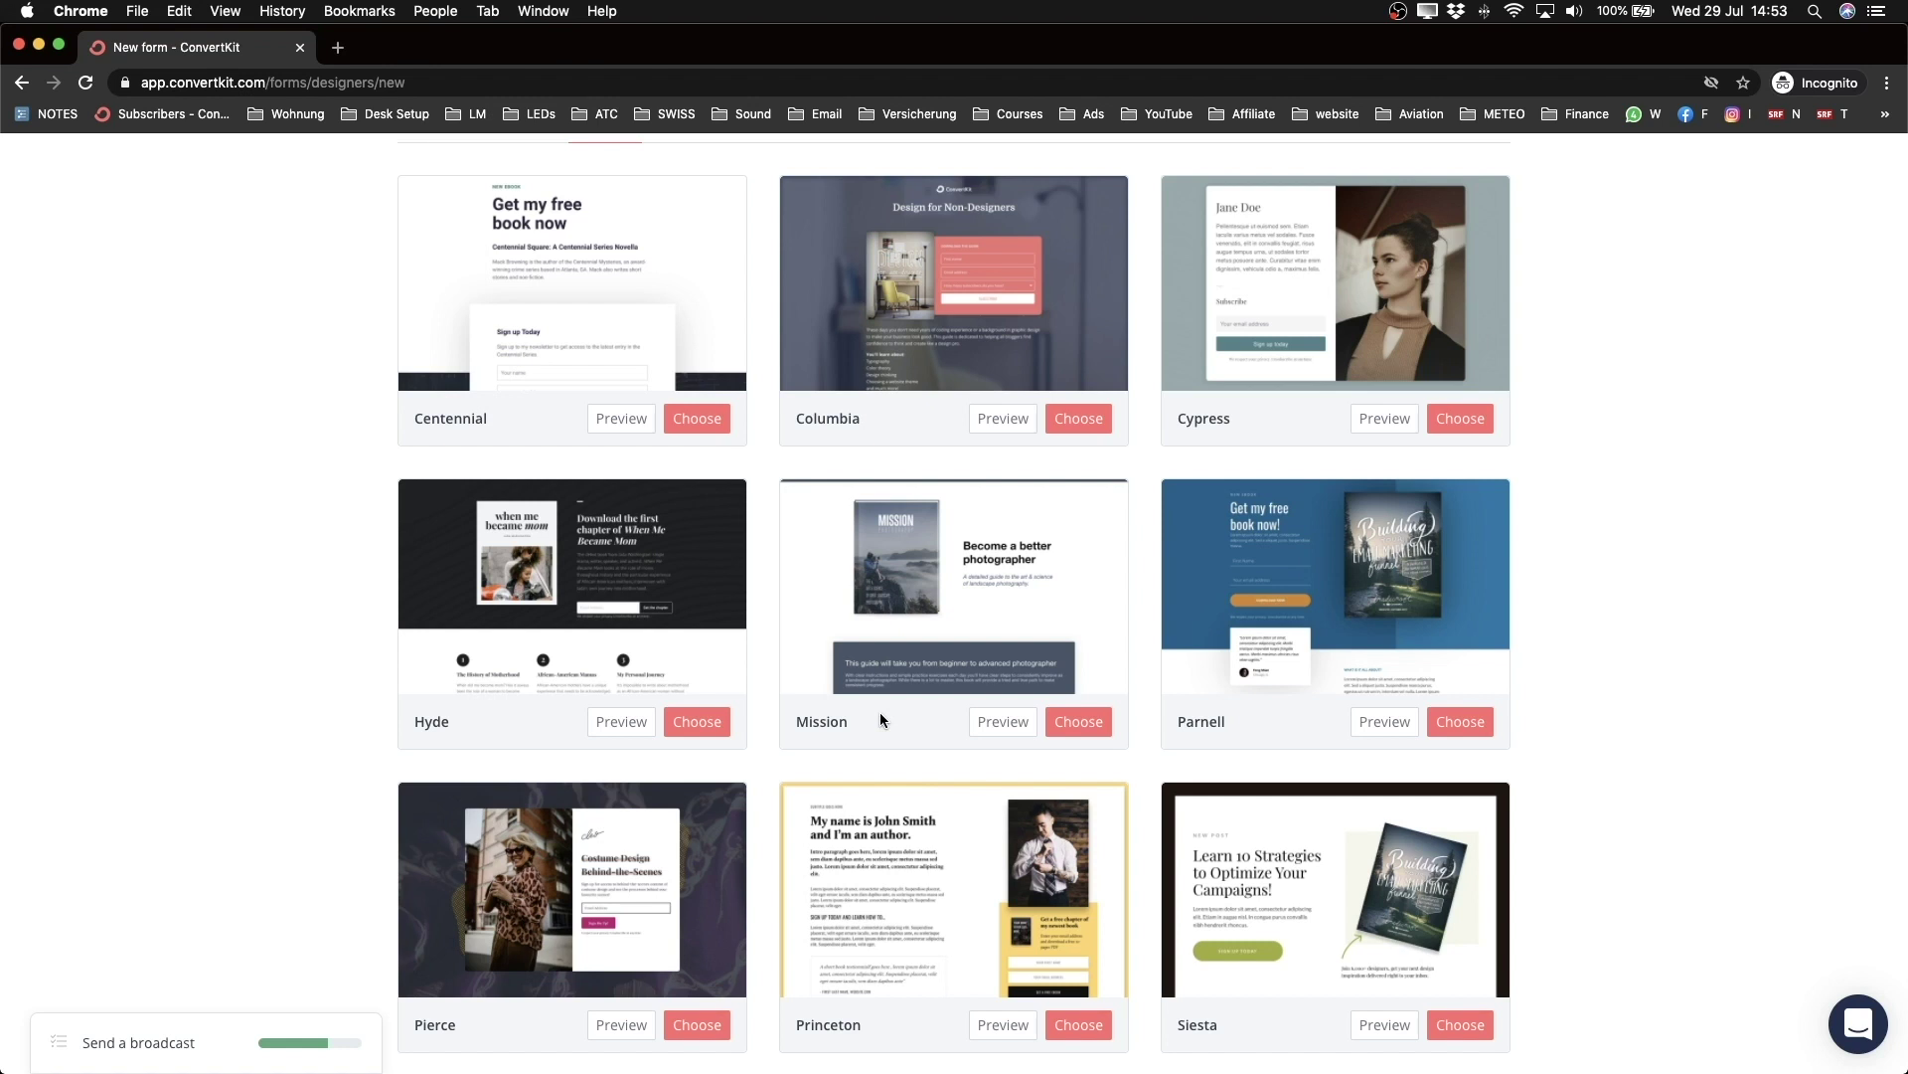
pyautogui.scroll(-1, 767, 658)
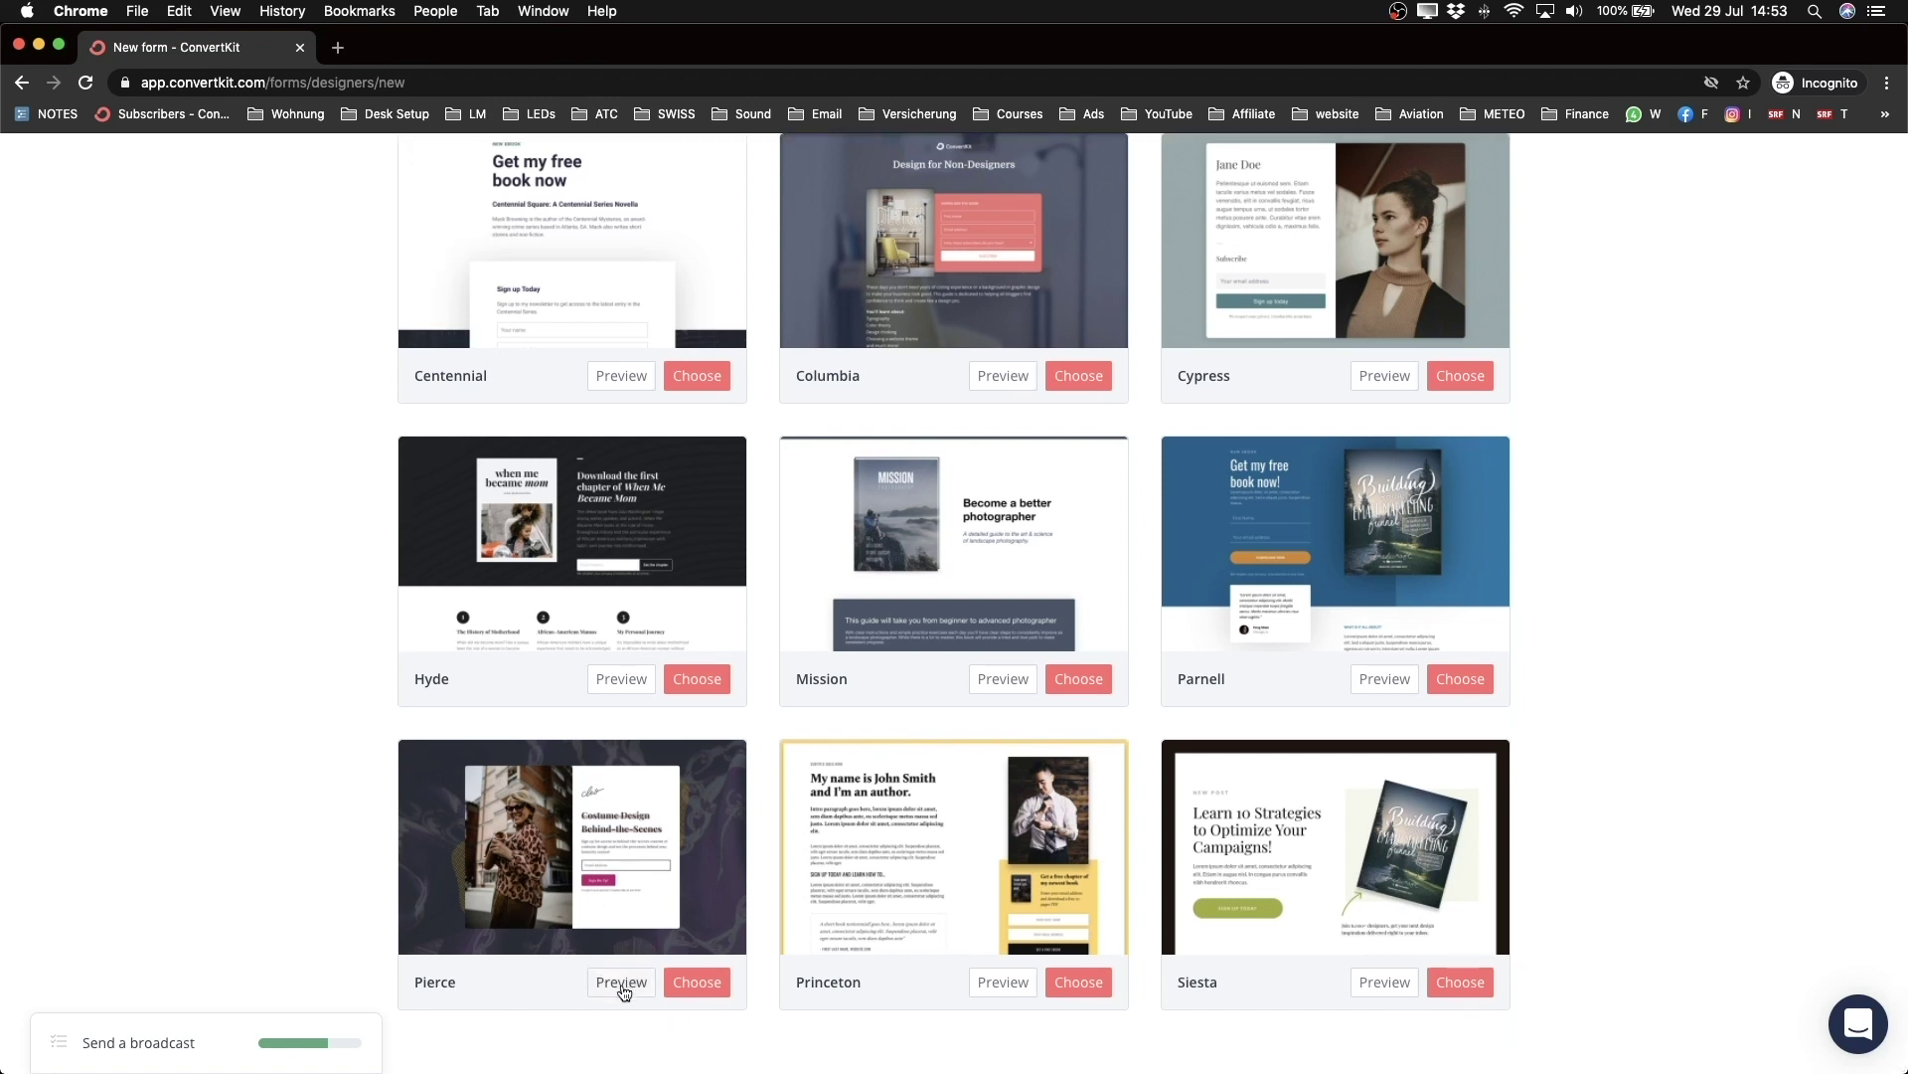
pyautogui.click(696, 982)
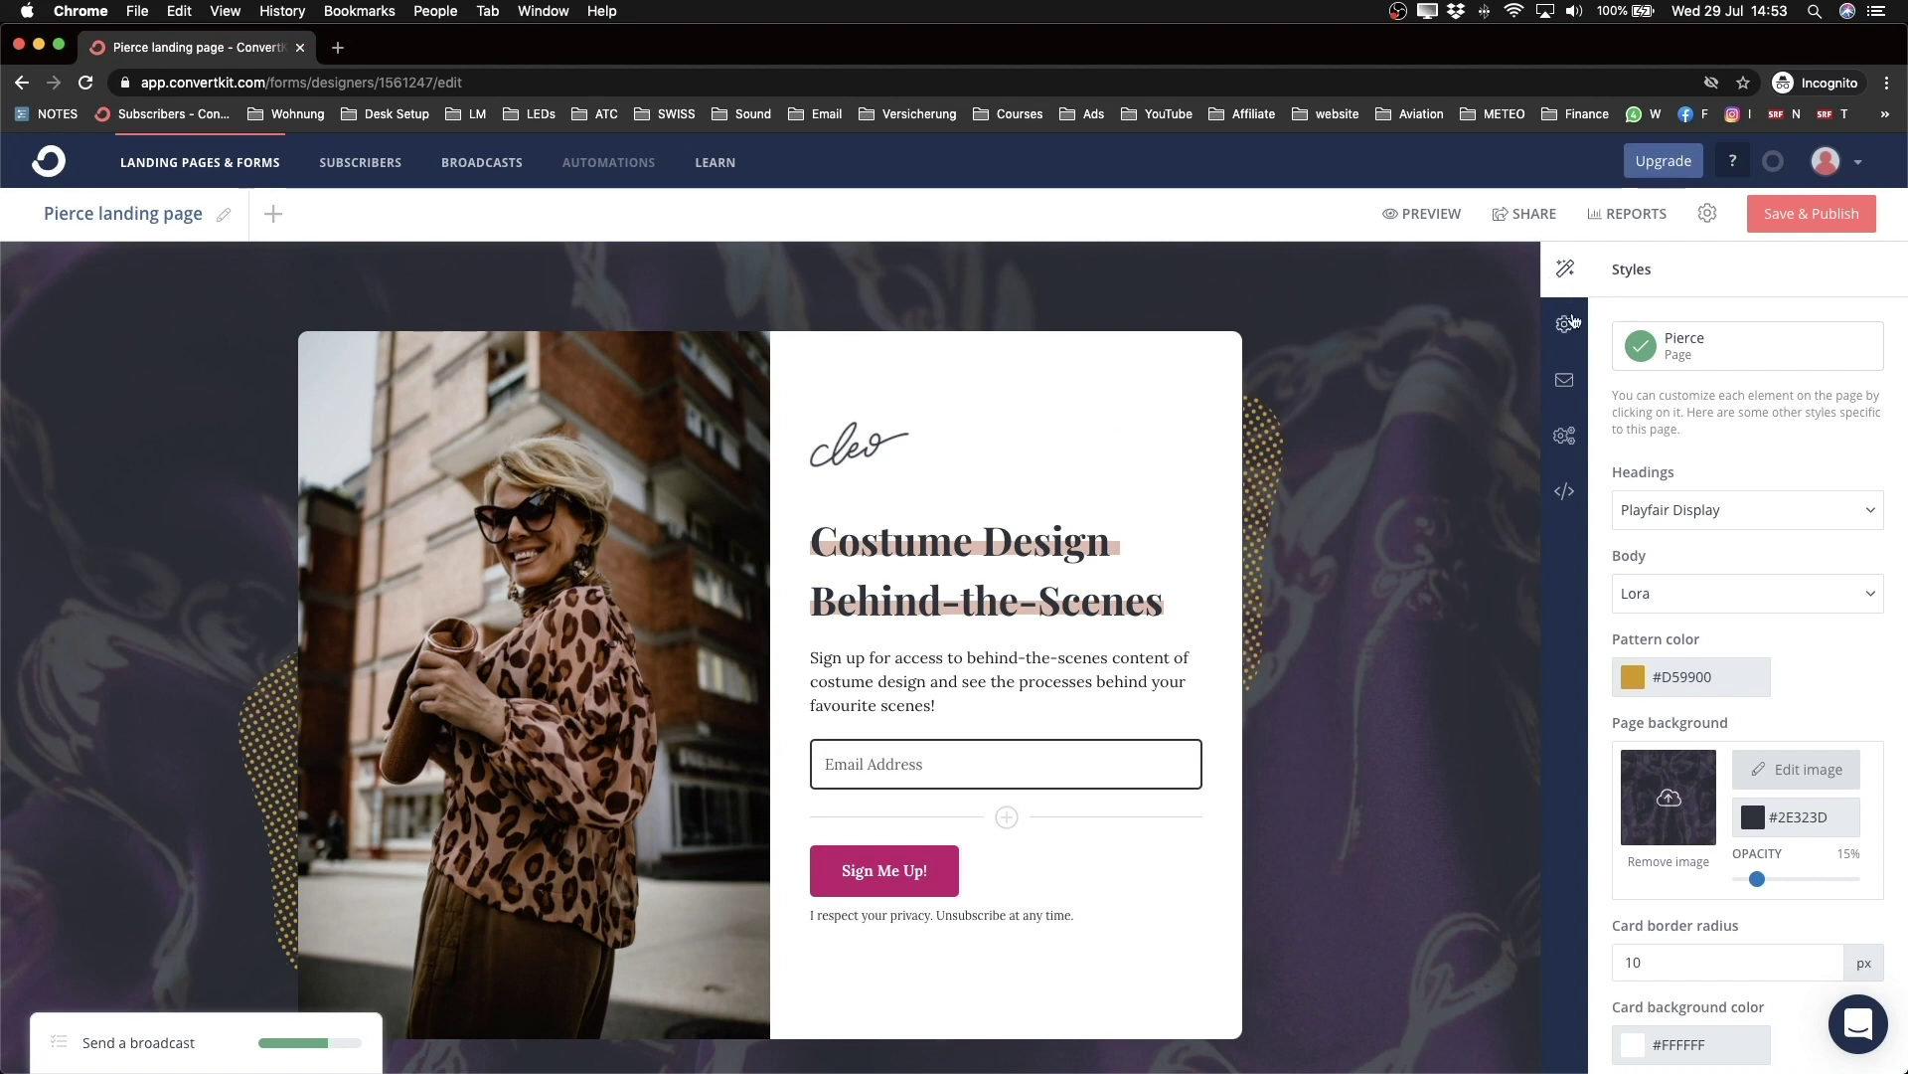
# Step: Look through the incentive email, advanced and analytics settings, then return to Styles
pyautogui.click(1566, 379)
pyautogui.click(1569, 438)
pyautogui.click(1565, 490)
pyautogui.click(1565, 269)
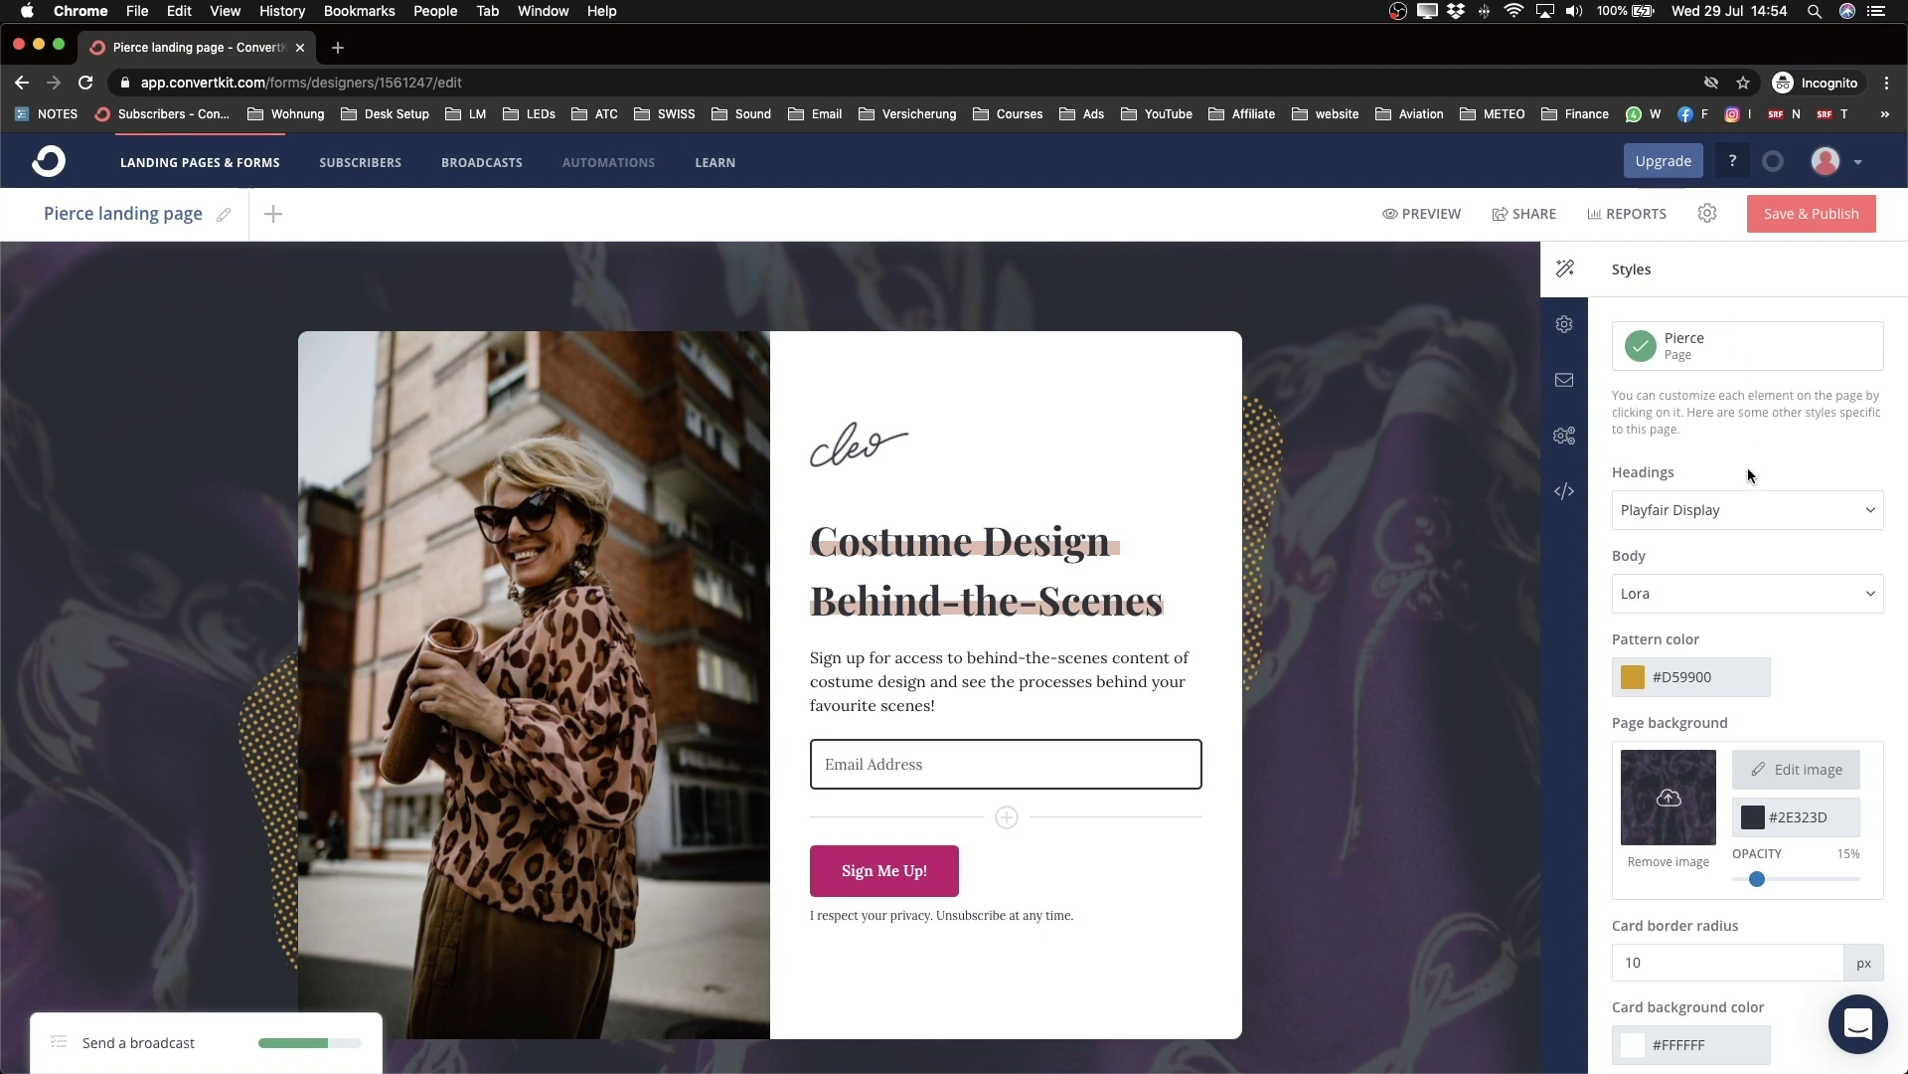
pyautogui.scroll(-1, 1751, 462)
pyautogui.scroll(-1, 1677, 422)
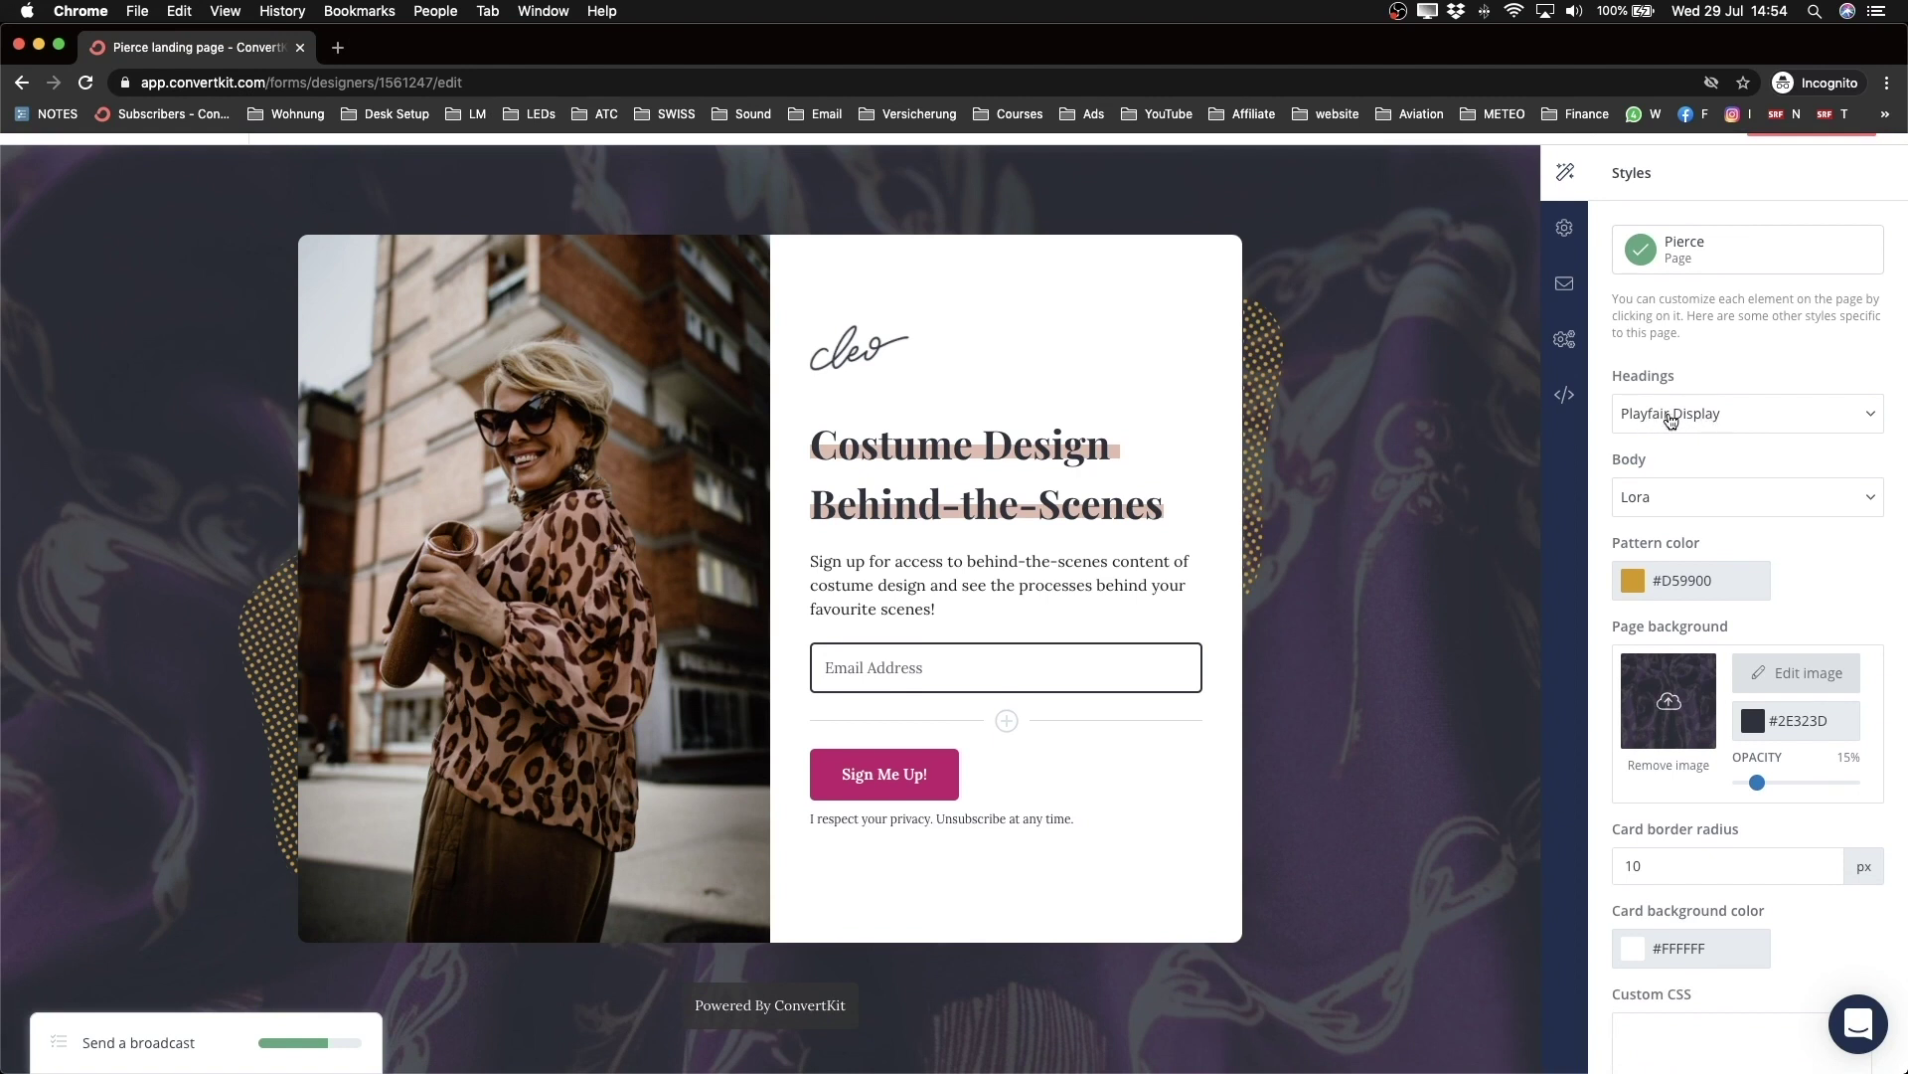
# Step: Set the headings font to Roboto Condensed
pyautogui.click(1670, 419)
pyautogui.scroll(-3, 1689, 682)
pyautogui.scroll(-10, 1690, 690)
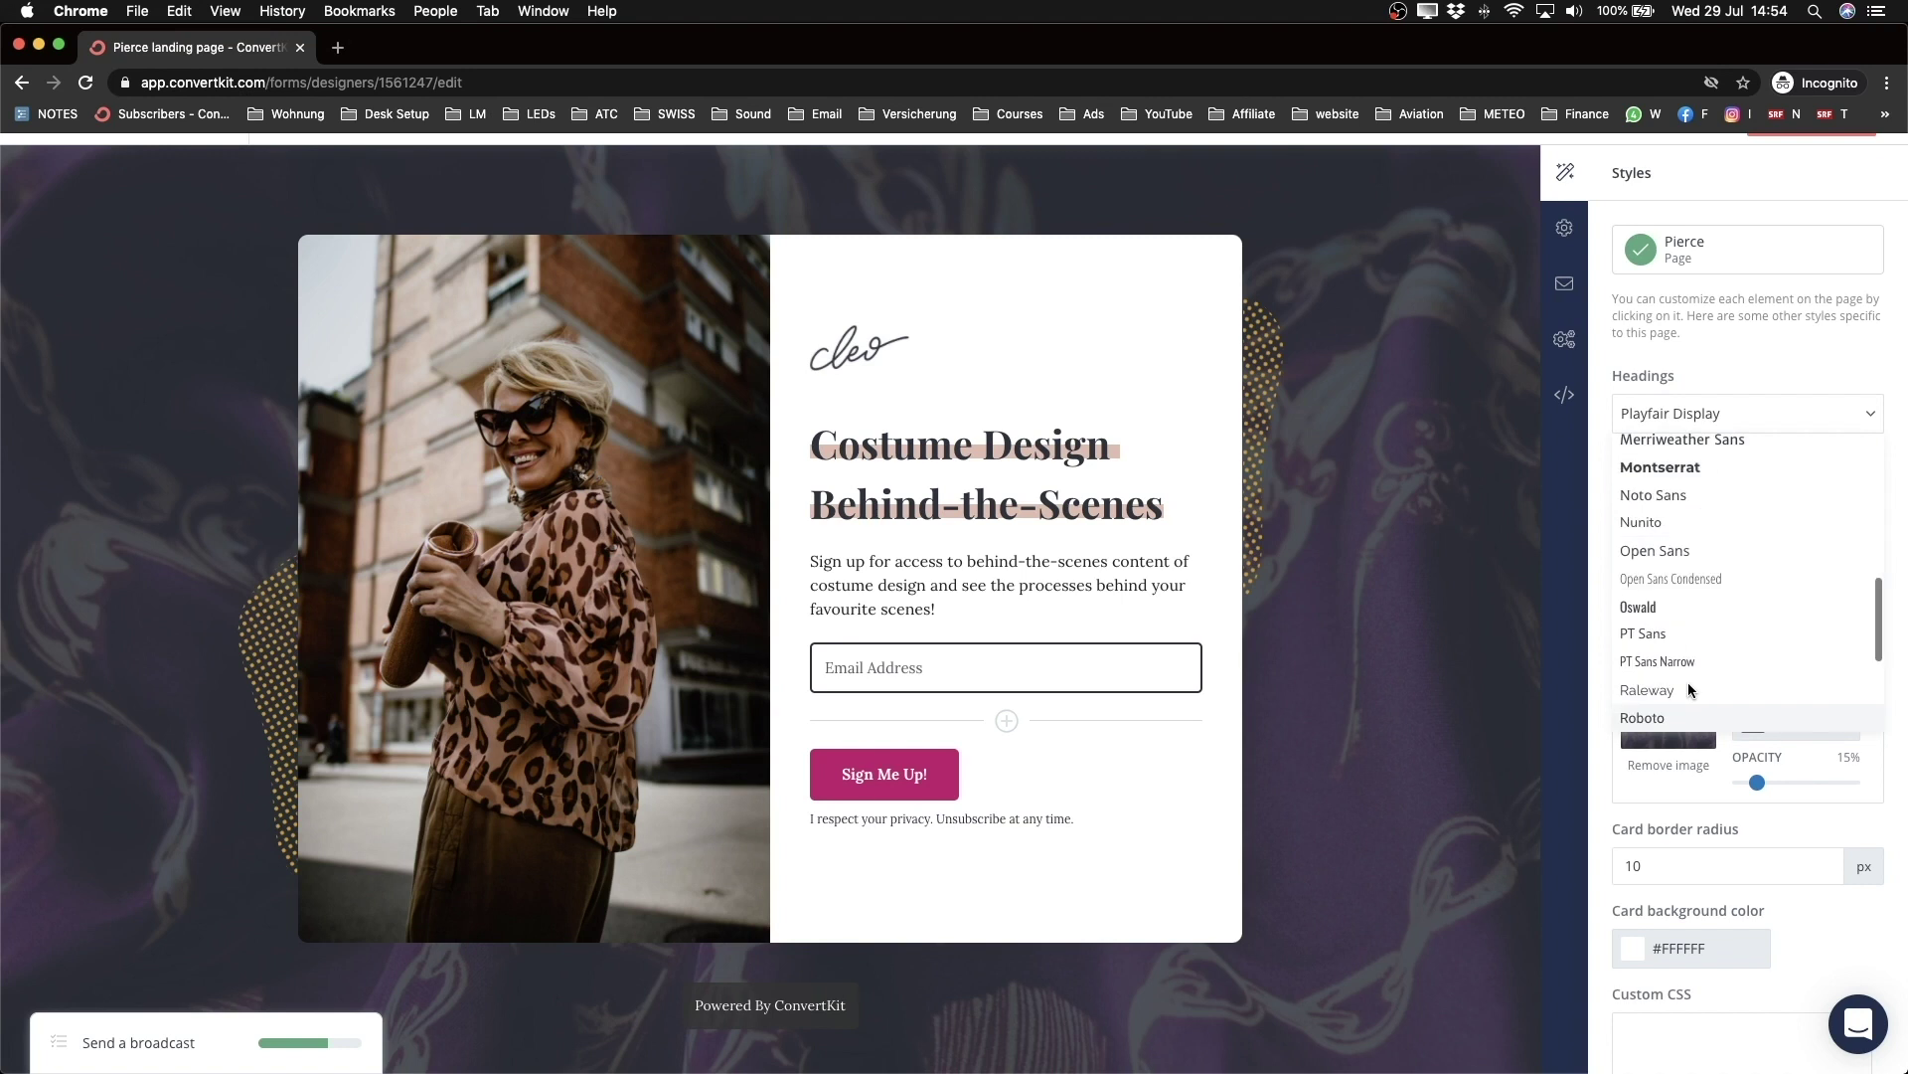
pyautogui.scroll(2, 1688, 682)
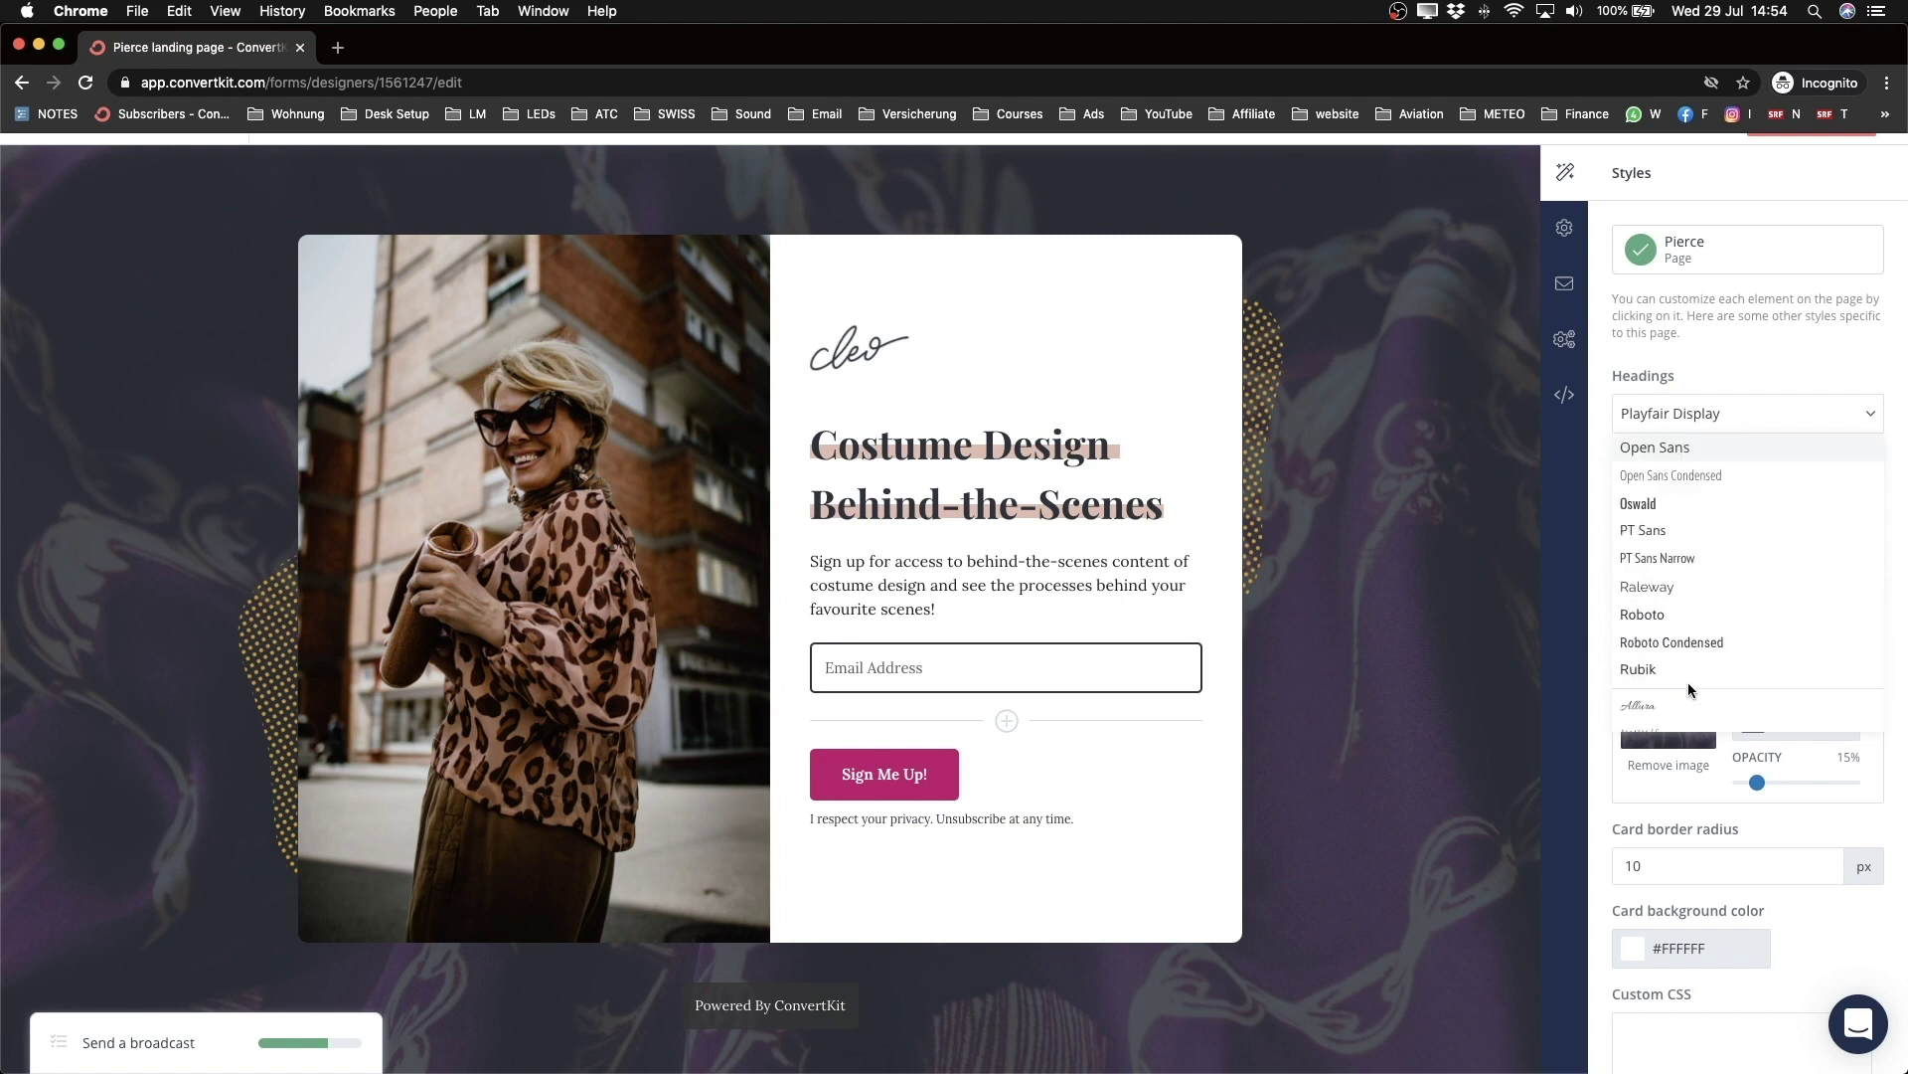
pyautogui.click(1709, 647)
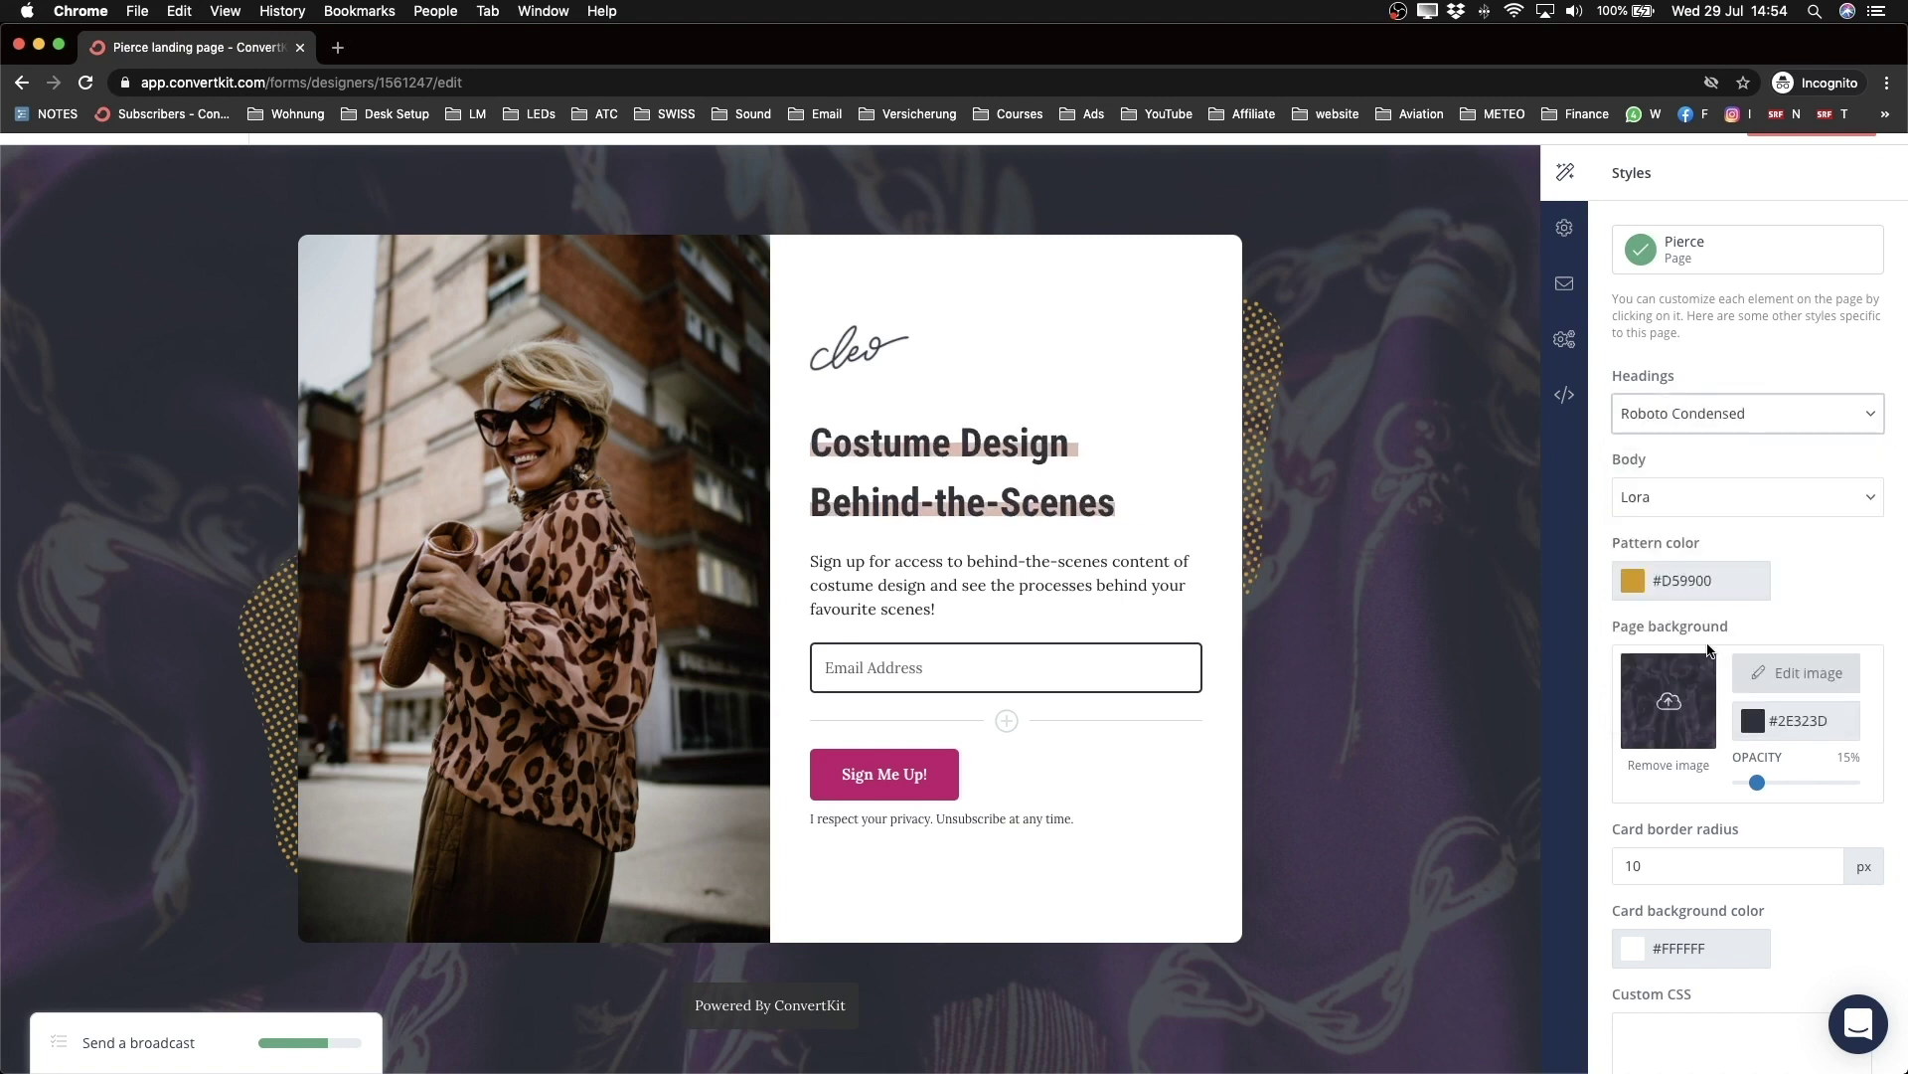
# Step: Set the body font to Roboto instead of Lora
pyautogui.click(1662, 500)
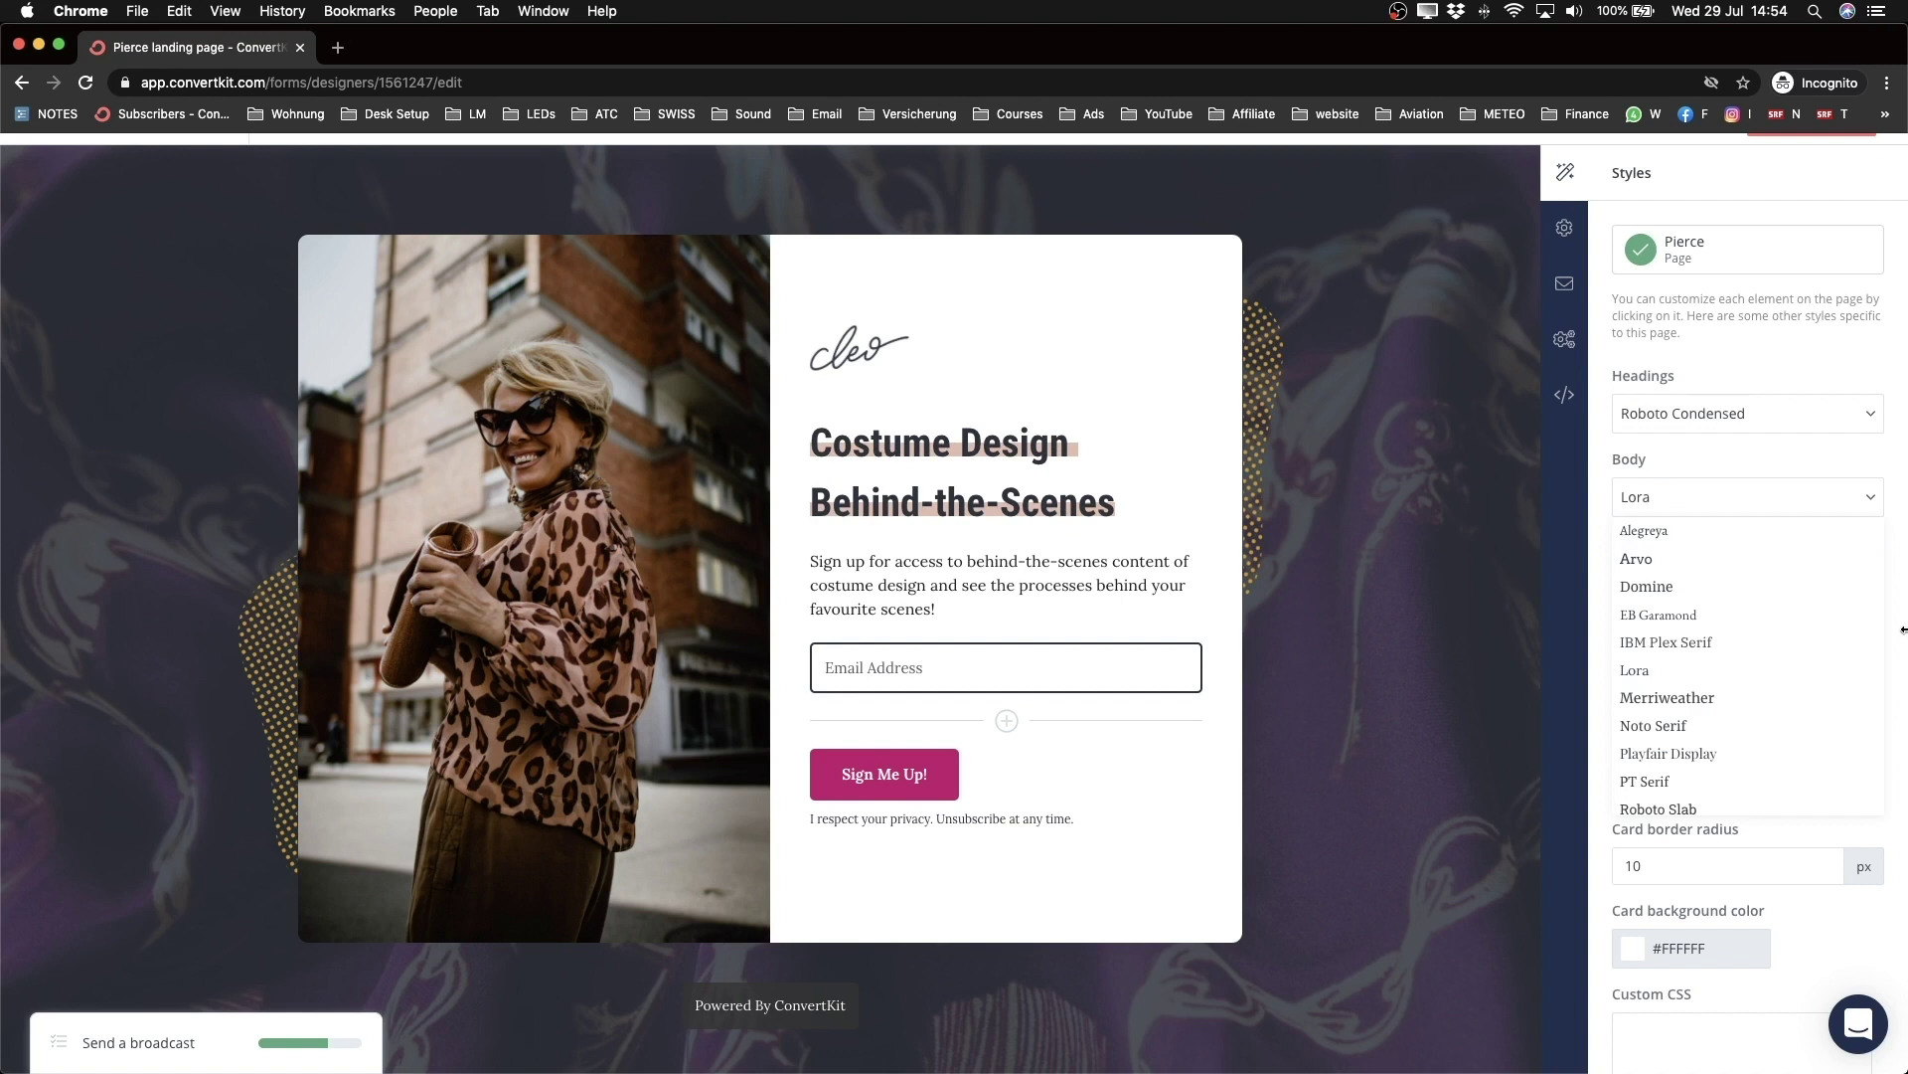
pyautogui.scroll(-5, 1739, 527)
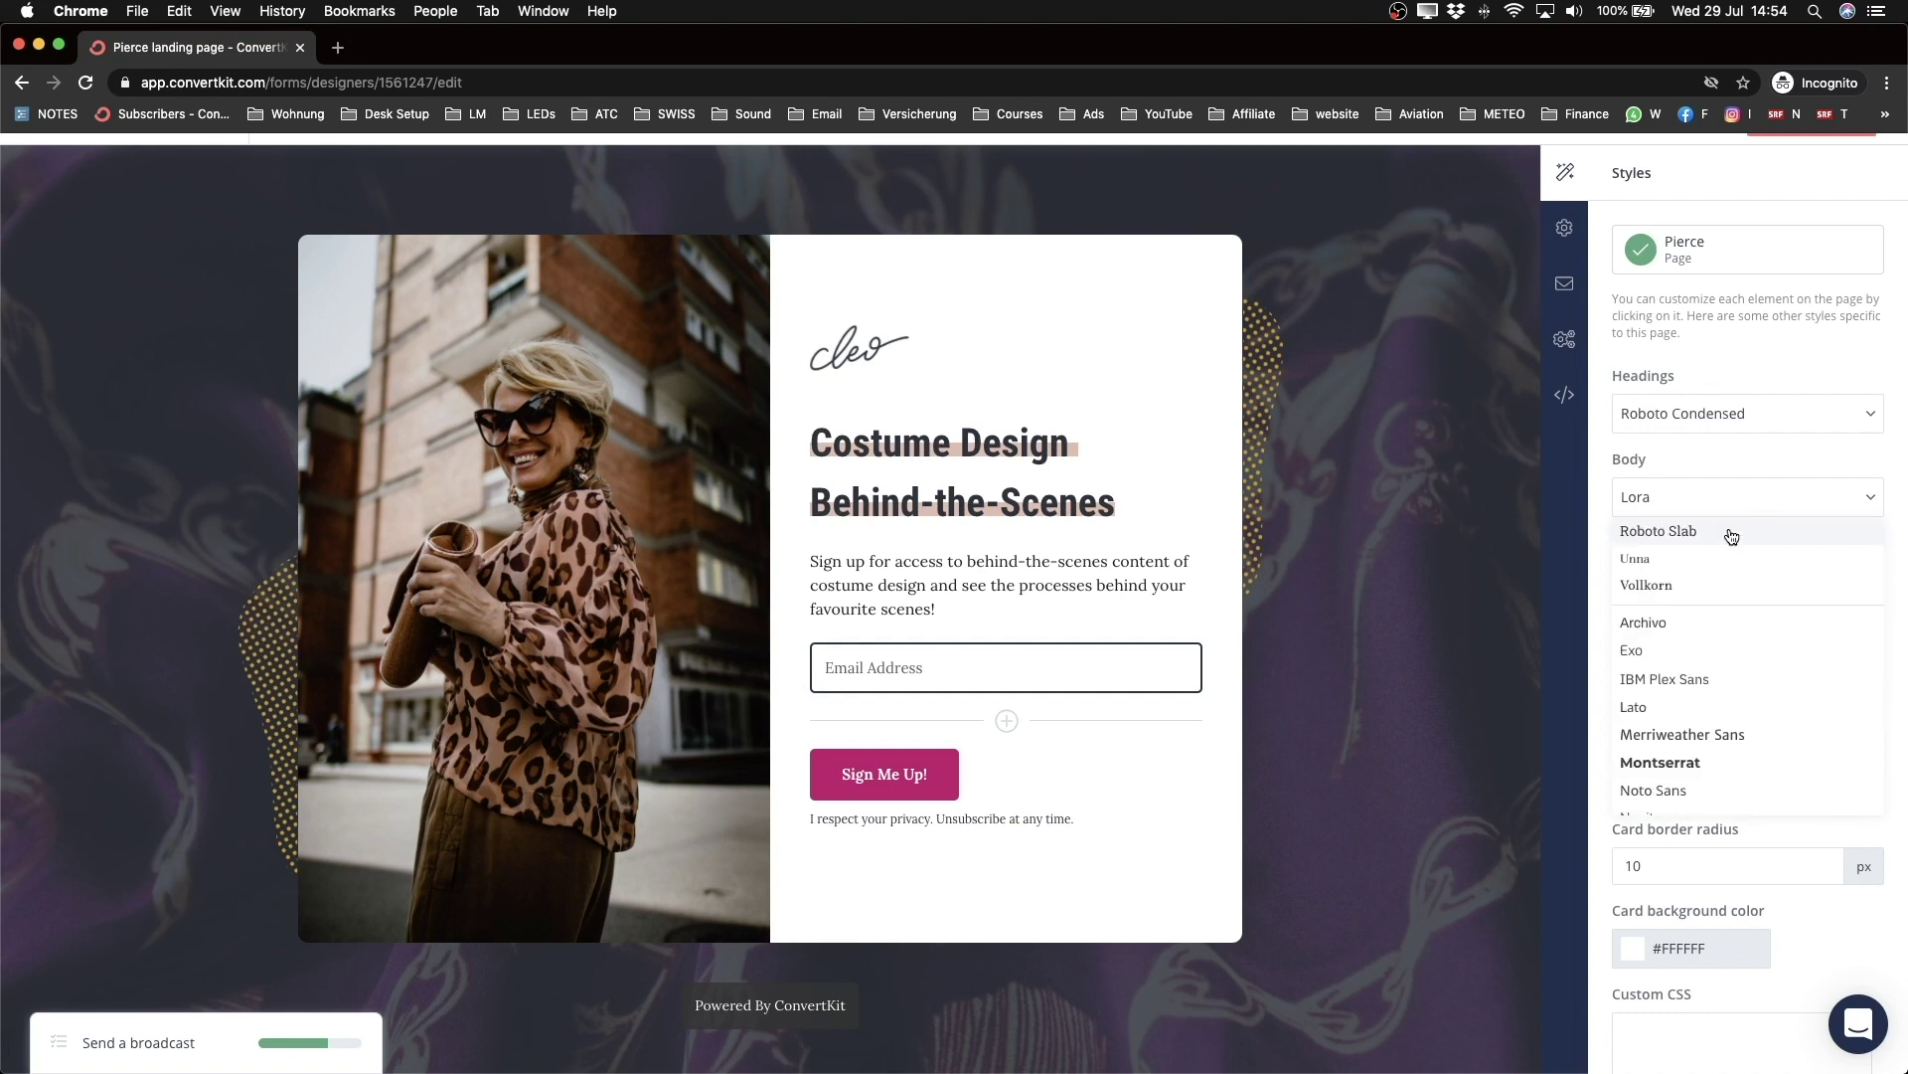
pyautogui.click(1700, 503)
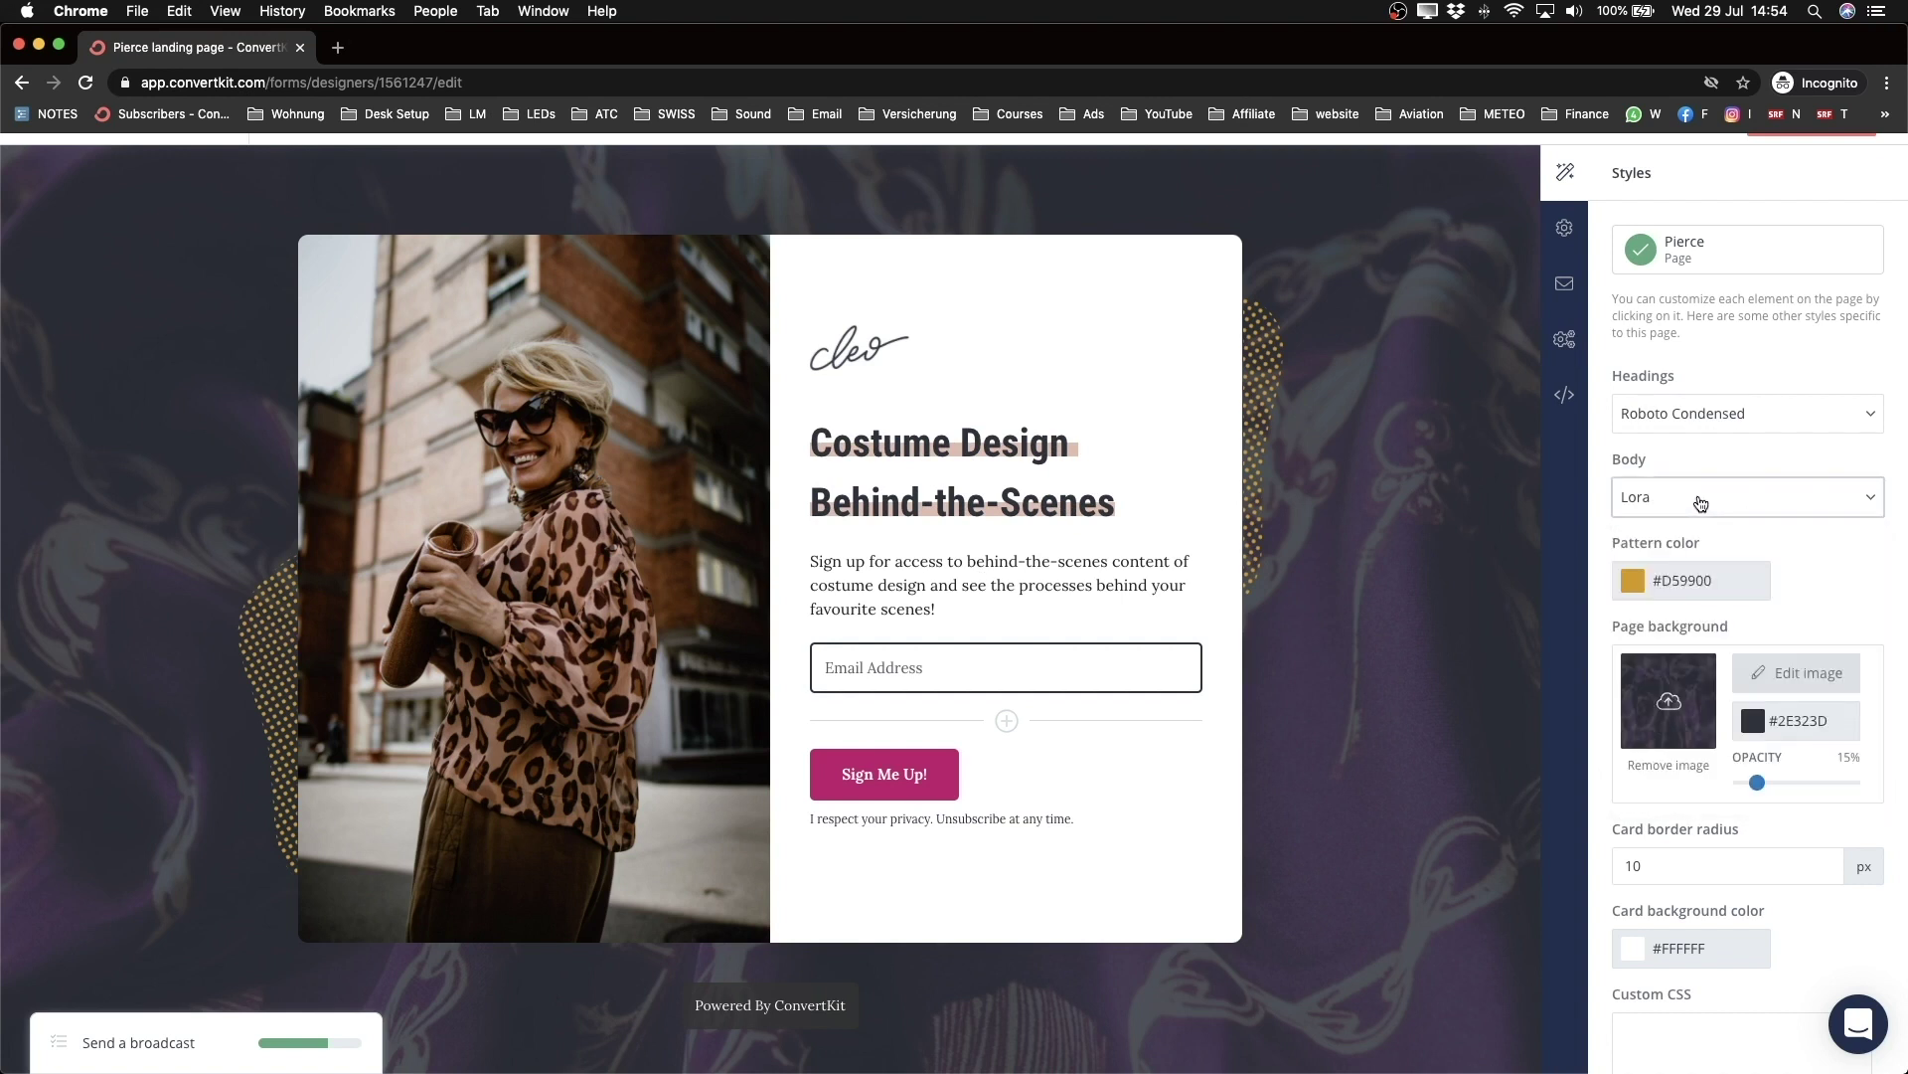
pyautogui.click(1701, 503)
pyautogui.press('Down')
pyautogui.press('Down')
pyautogui.press('Down')
pyautogui.press('Down')
pyautogui.press('Down')
pyautogui.press('Down')
pyautogui.press('Down')
pyautogui.press('Down')
pyautogui.press('Down')
pyautogui.press('Down')
pyautogui.press('Down')
pyautogui.press('Down')
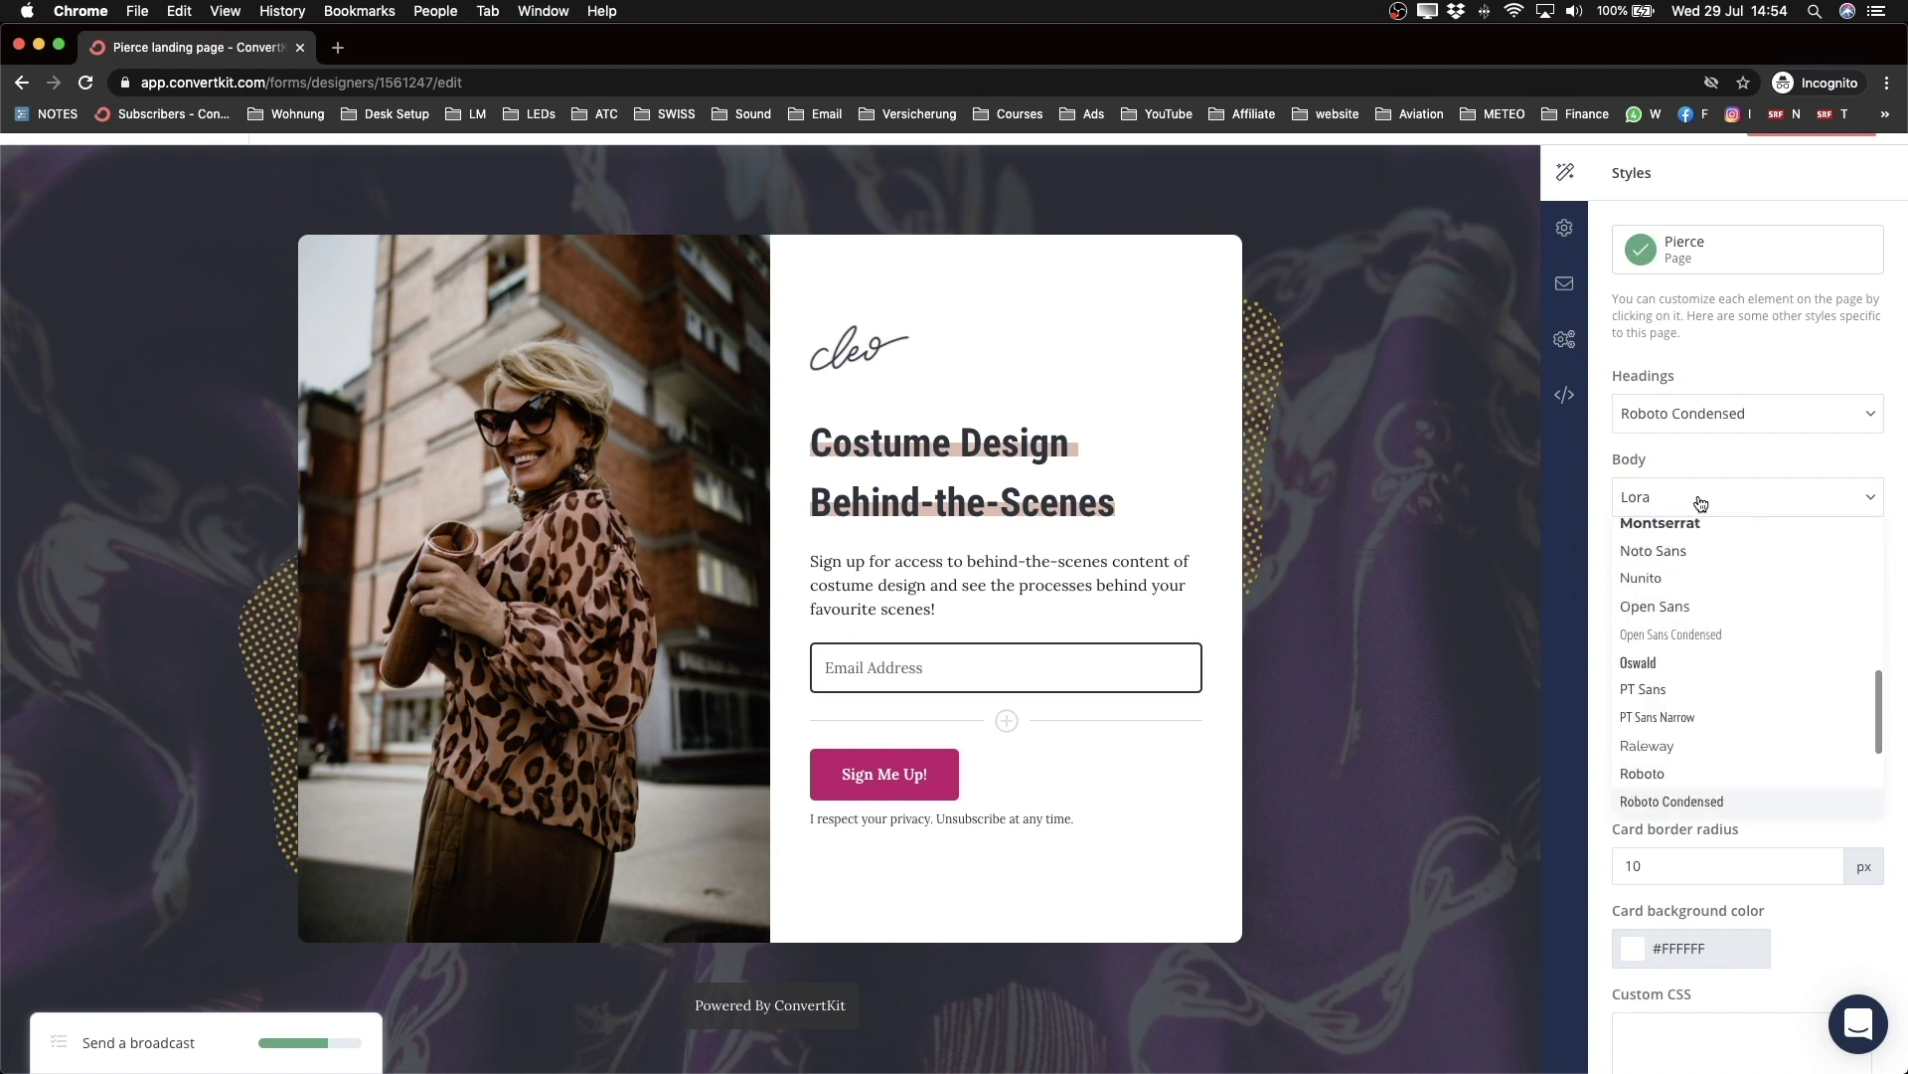
pyautogui.click(1685, 773)
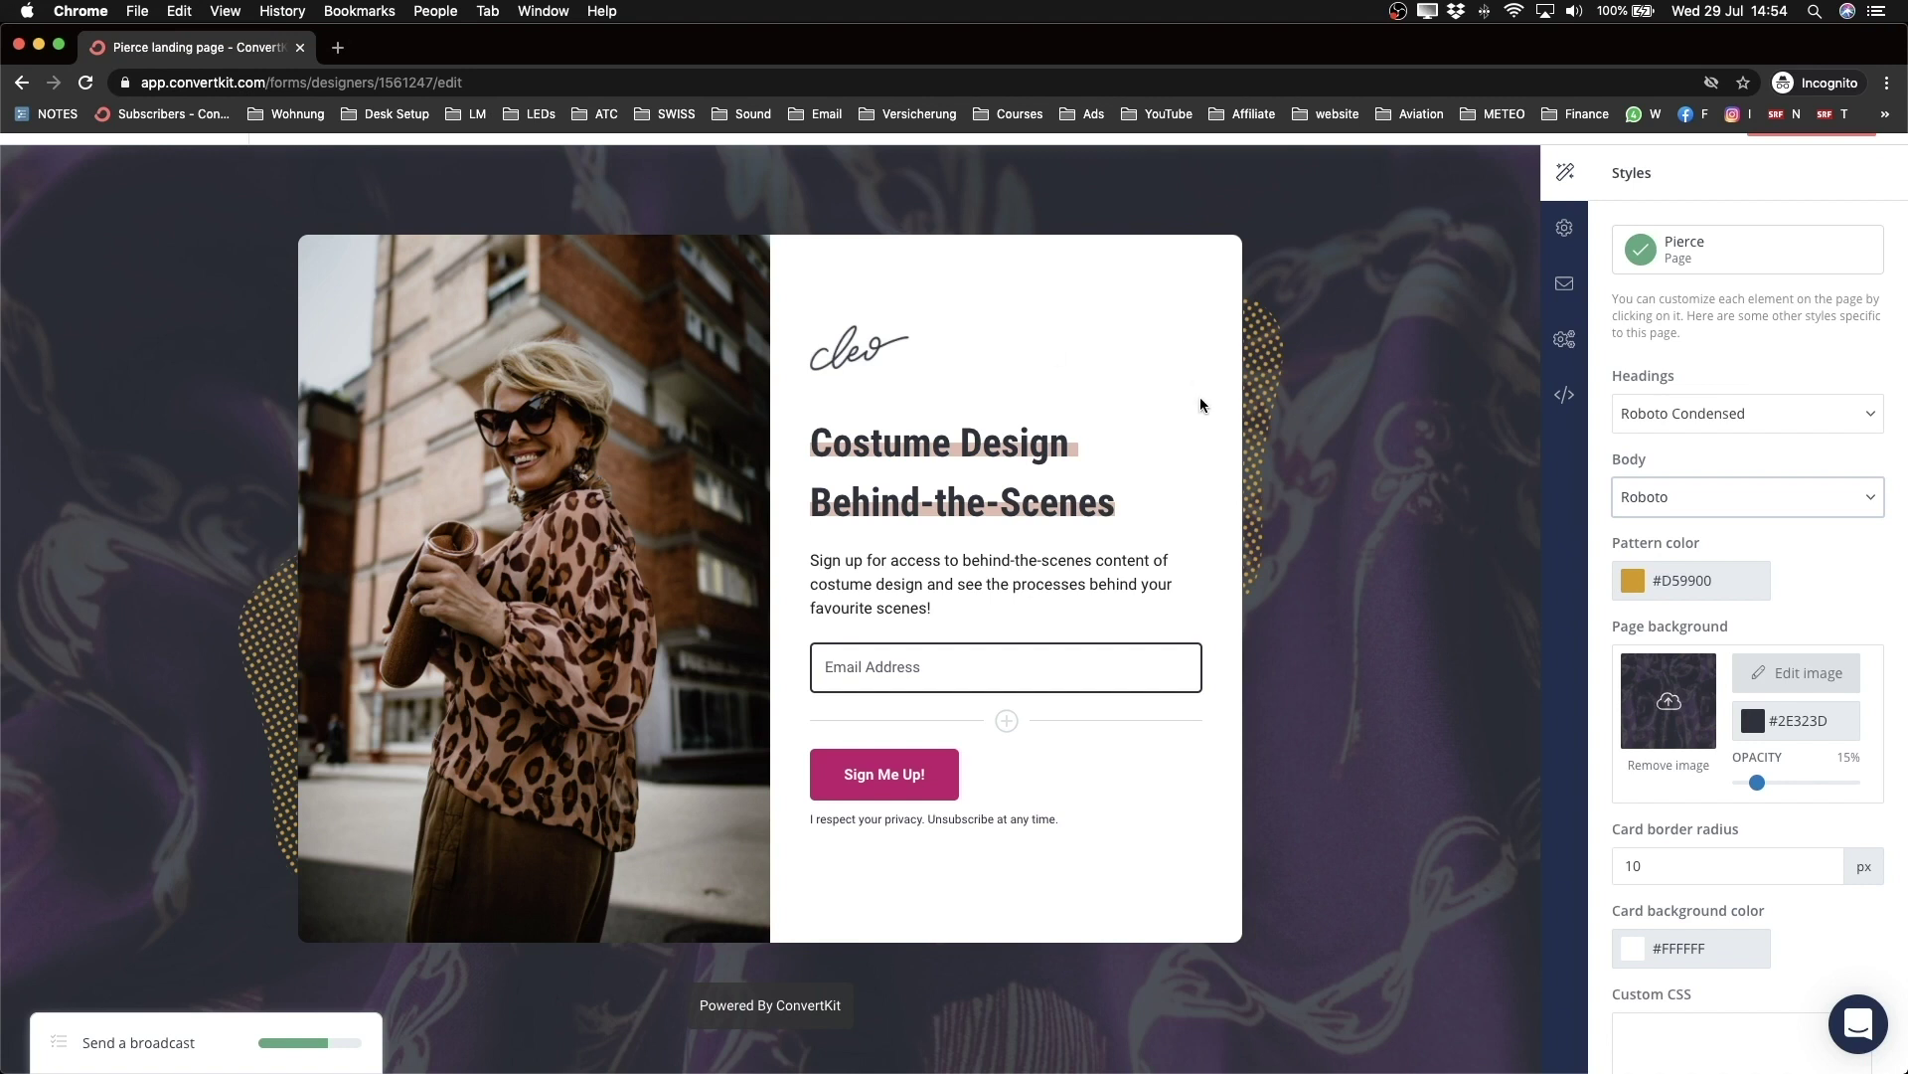
# Step: Change the pattern colour to red #E11919
pyautogui.click(1641, 589)
pyautogui.moveTo(1803, 741); pyautogui.dragTo(1793, 773)
pyautogui.moveTo(1761, 637); pyautogui.dragTo(1762, 637)
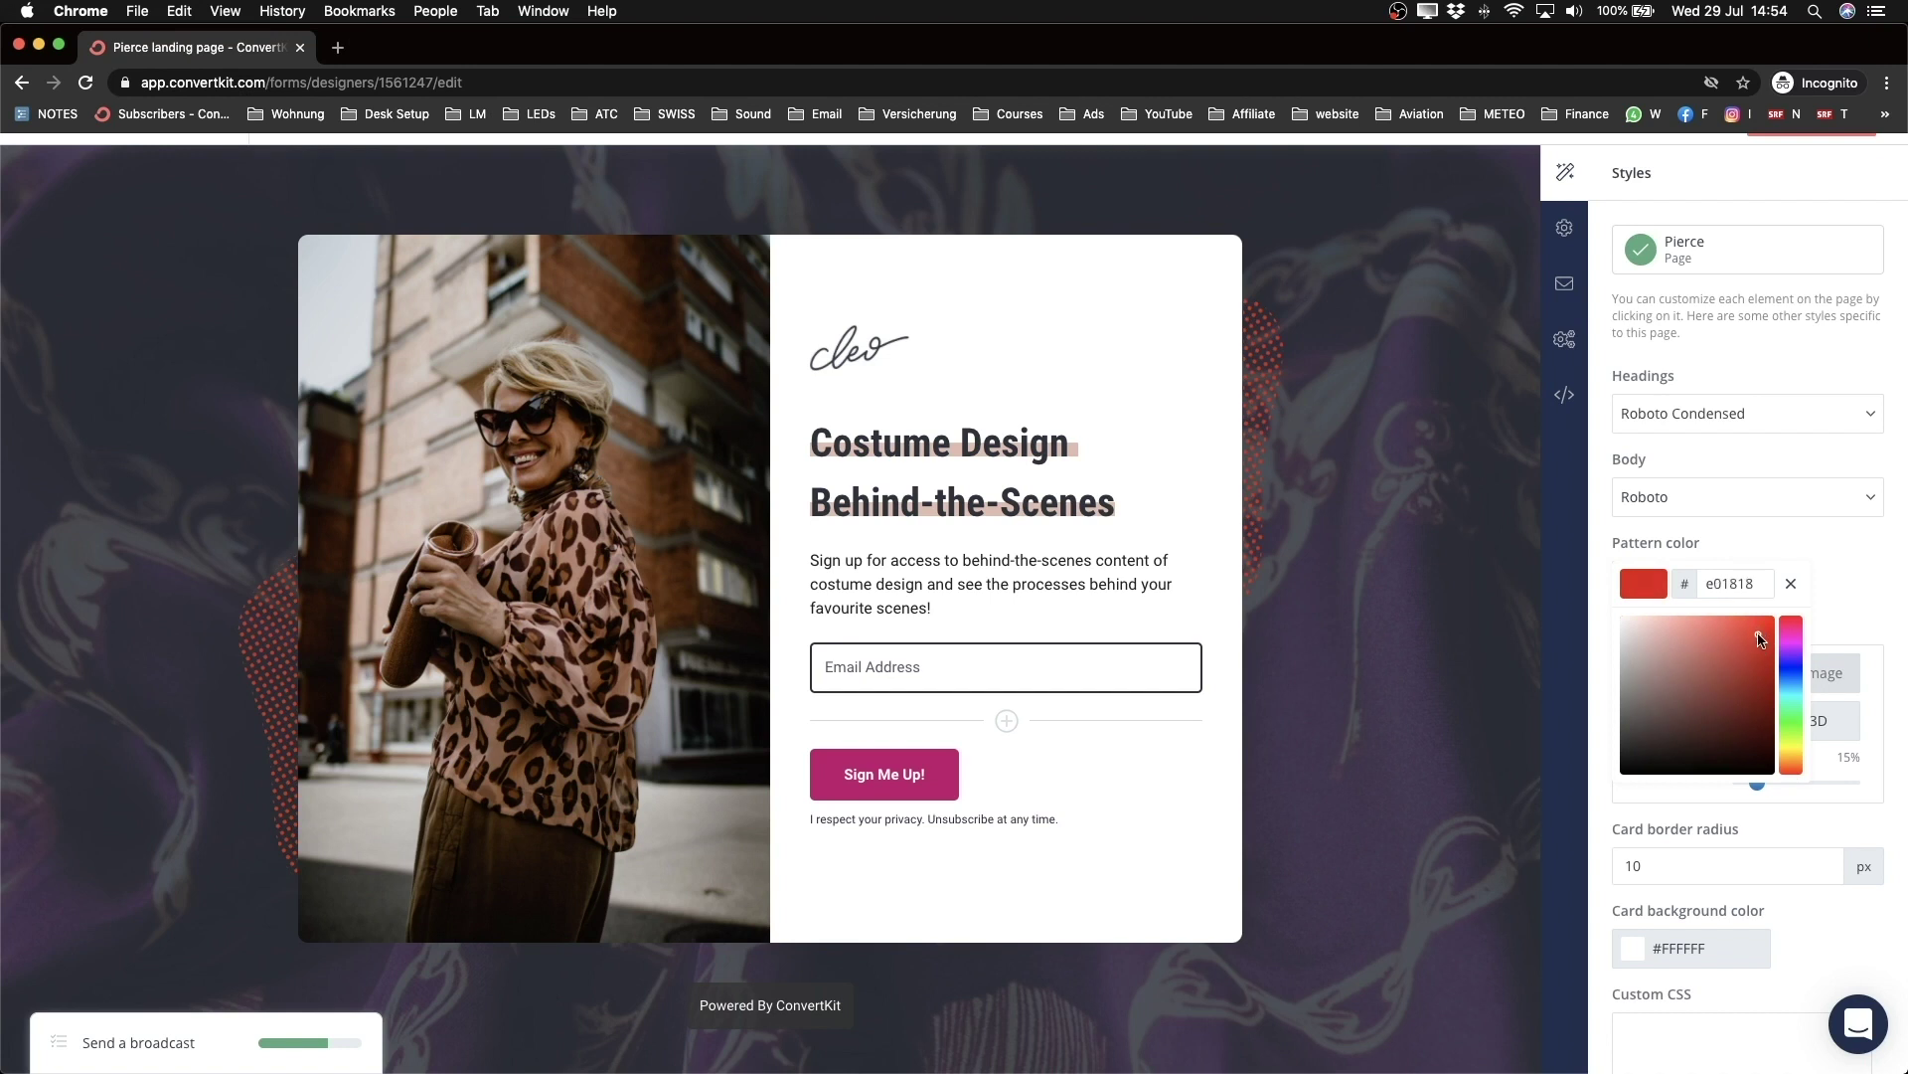
pyautogui.click(1855, 571)
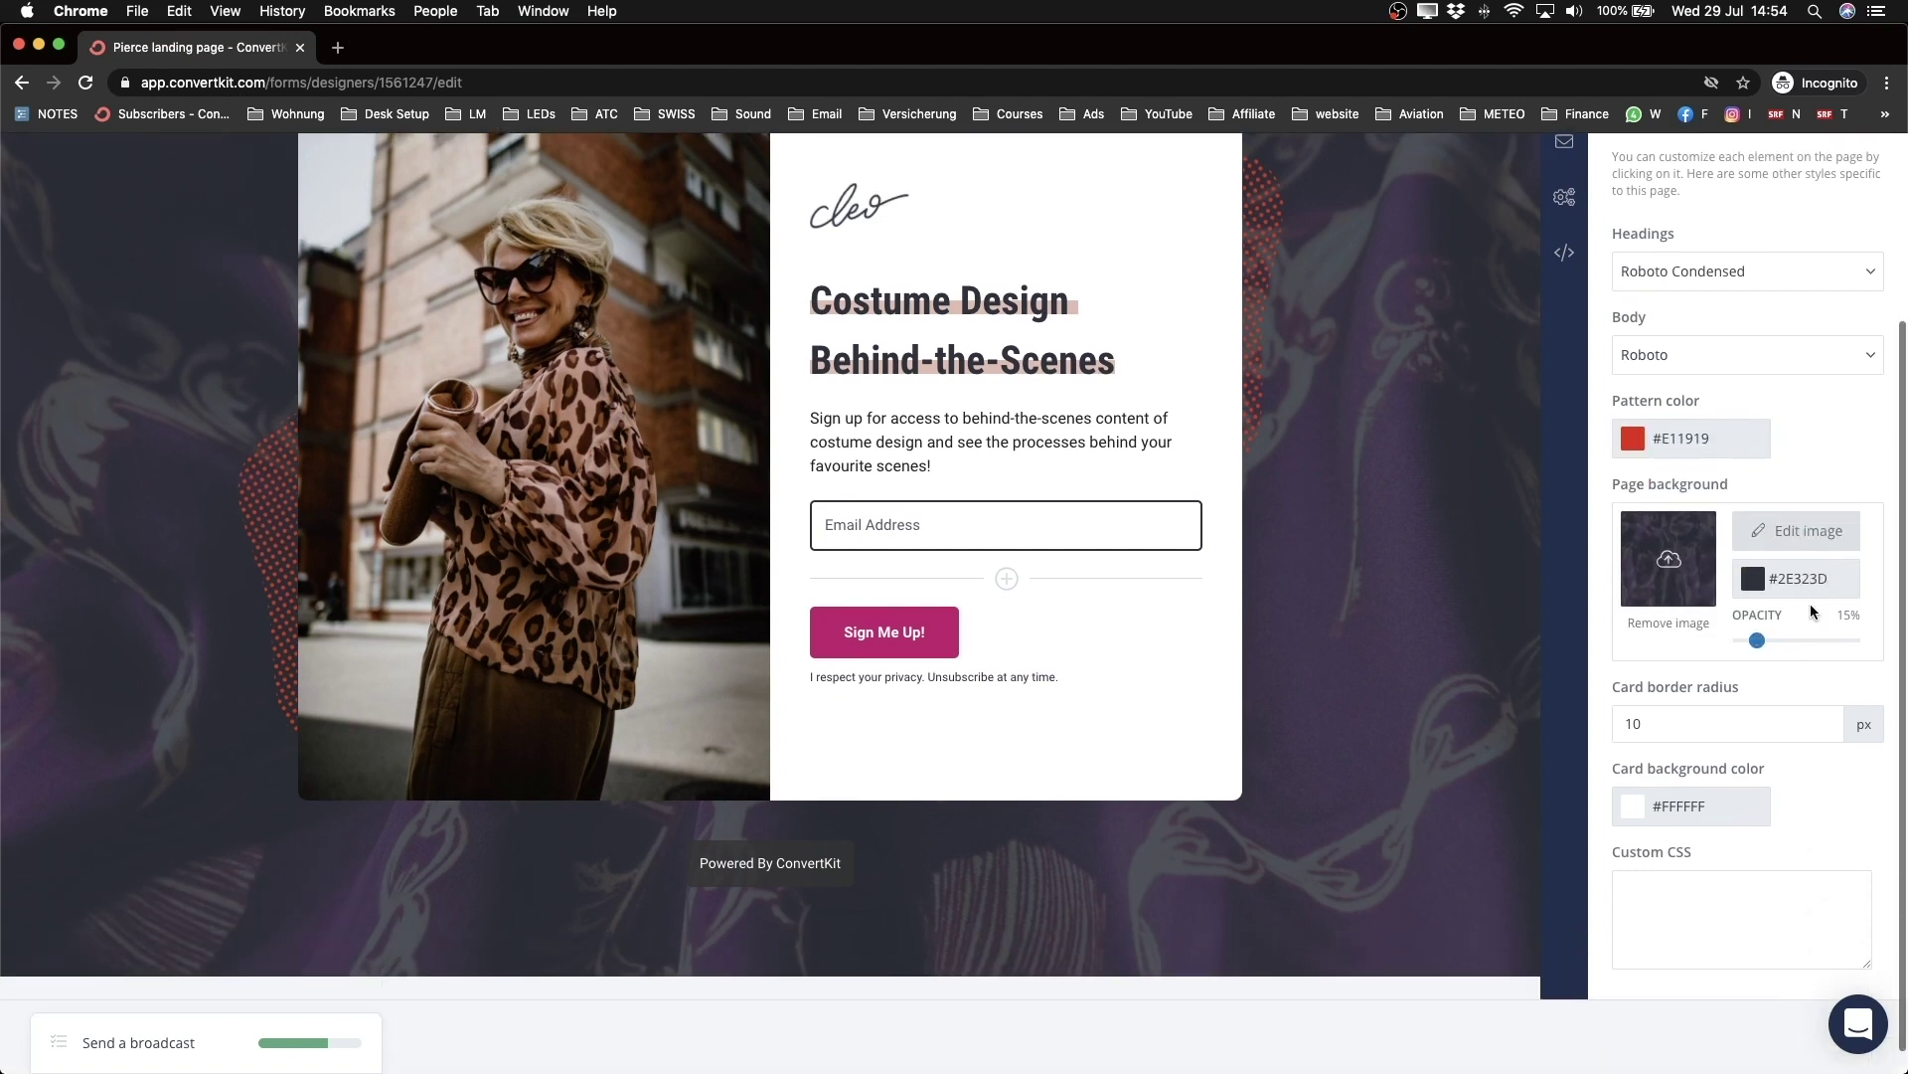
# Step: Remove the page background image and set the background colour to #212121
pyautogui.scroll(-1, 1810, 605)
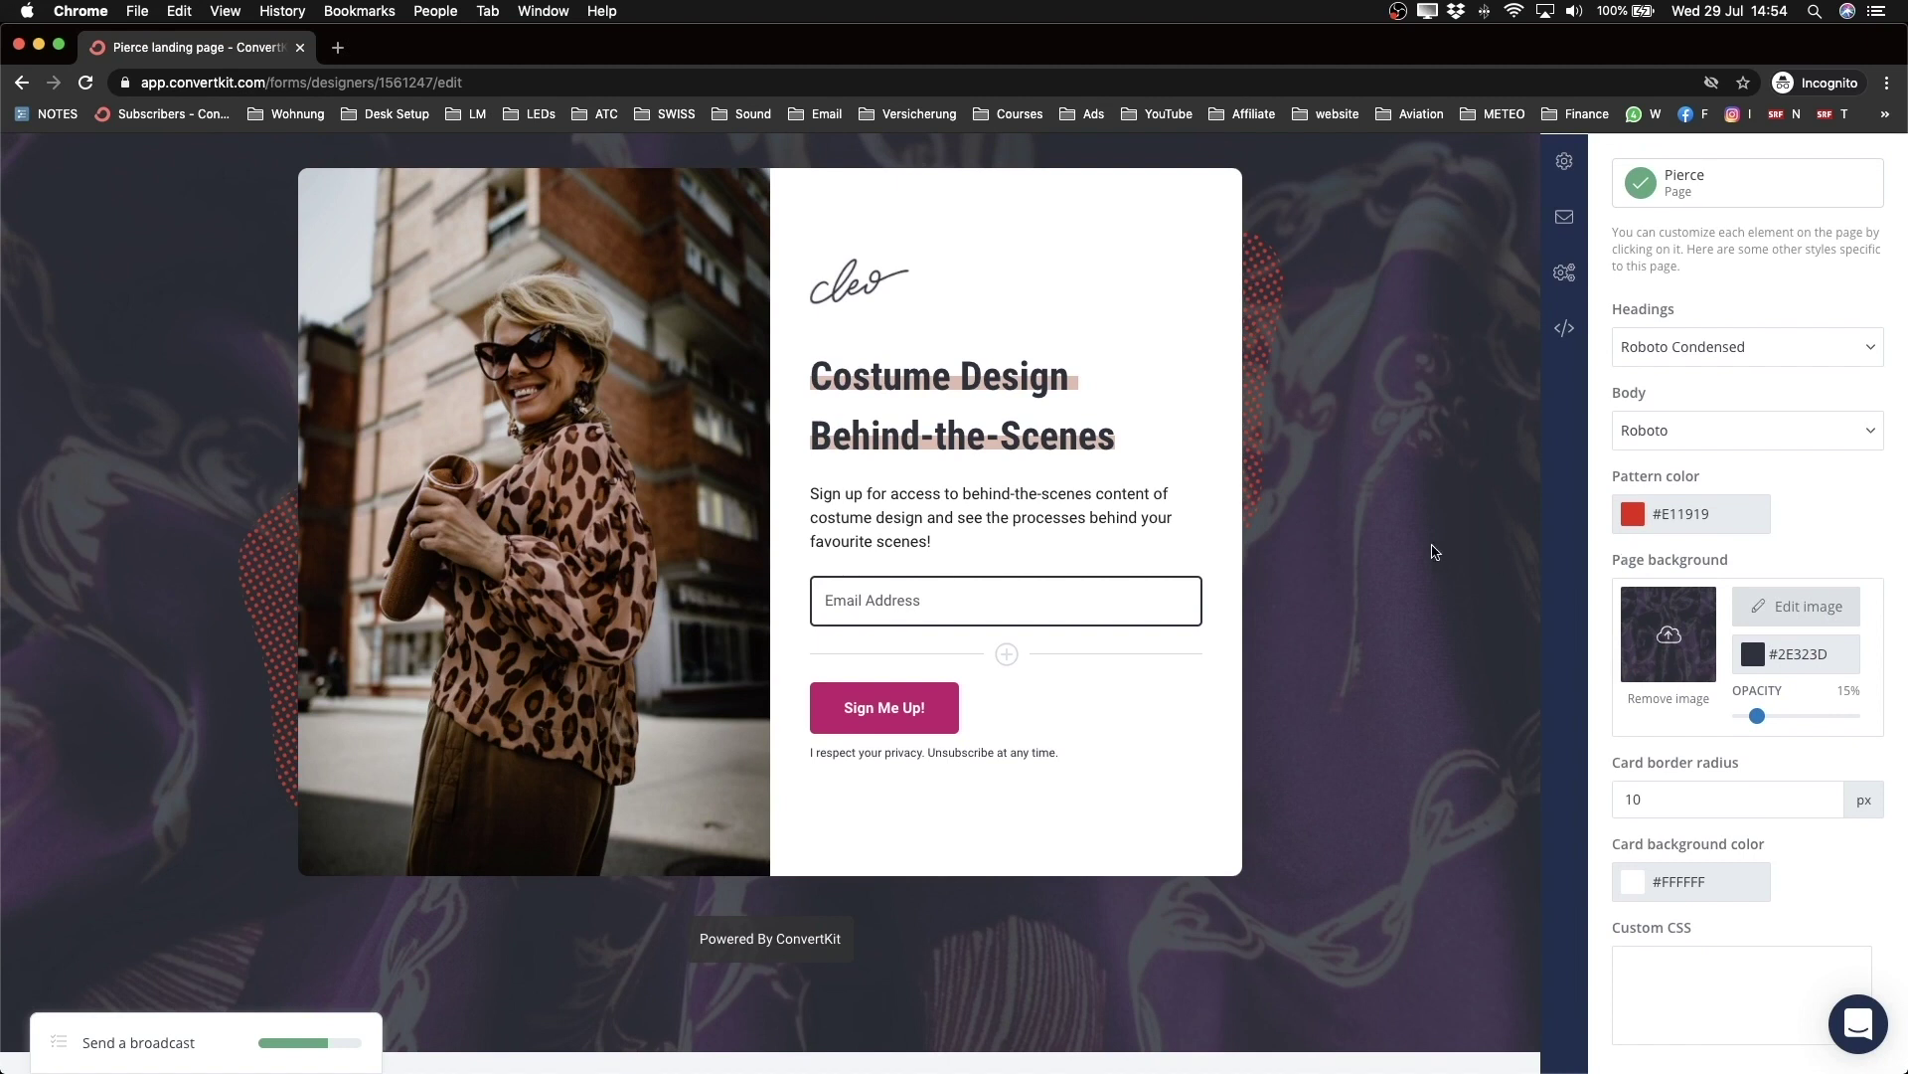
pyautogui.scroll(2, 1454, 602)
pyautogui.scroll(-2, 1454, 601)
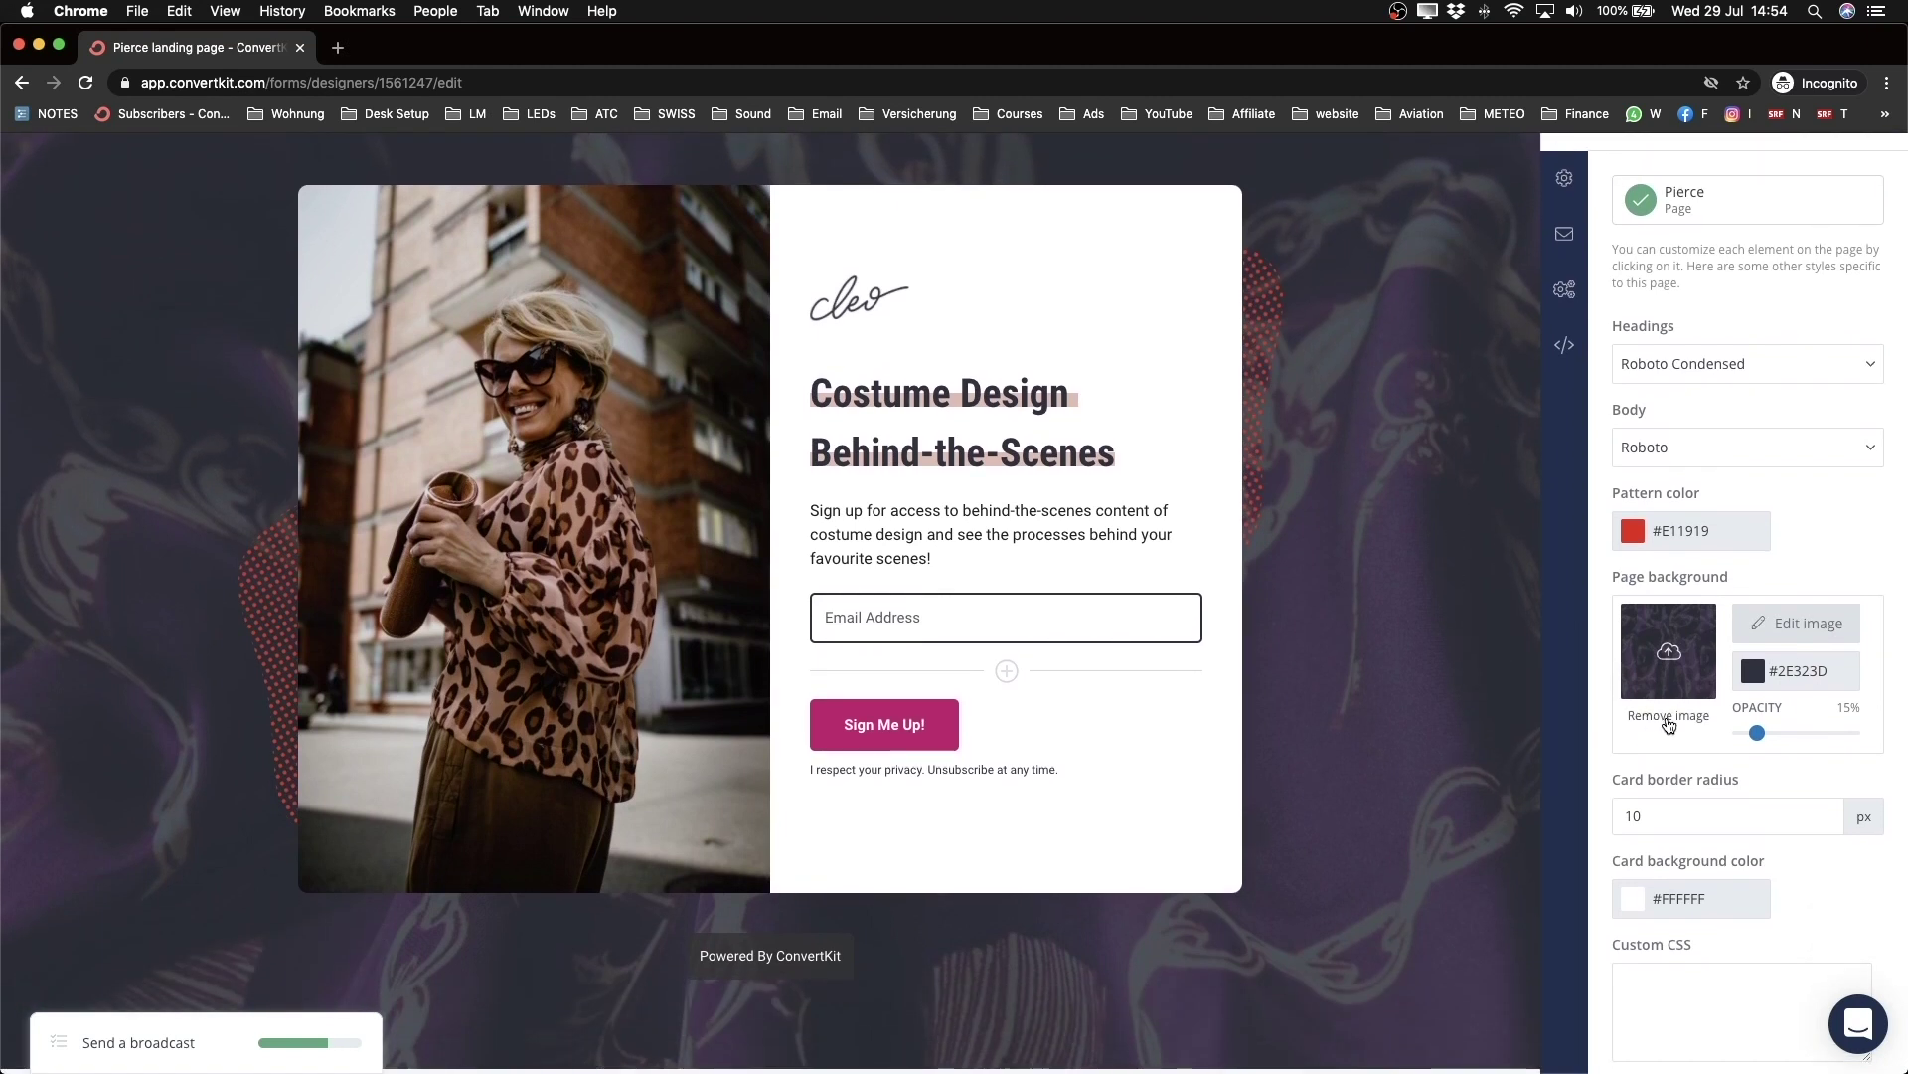
pyautogui.scroll(3, 1667, 721)
pyautogui.click(1702, 714)
pyautogui.scroll(-3, 1320, 726)
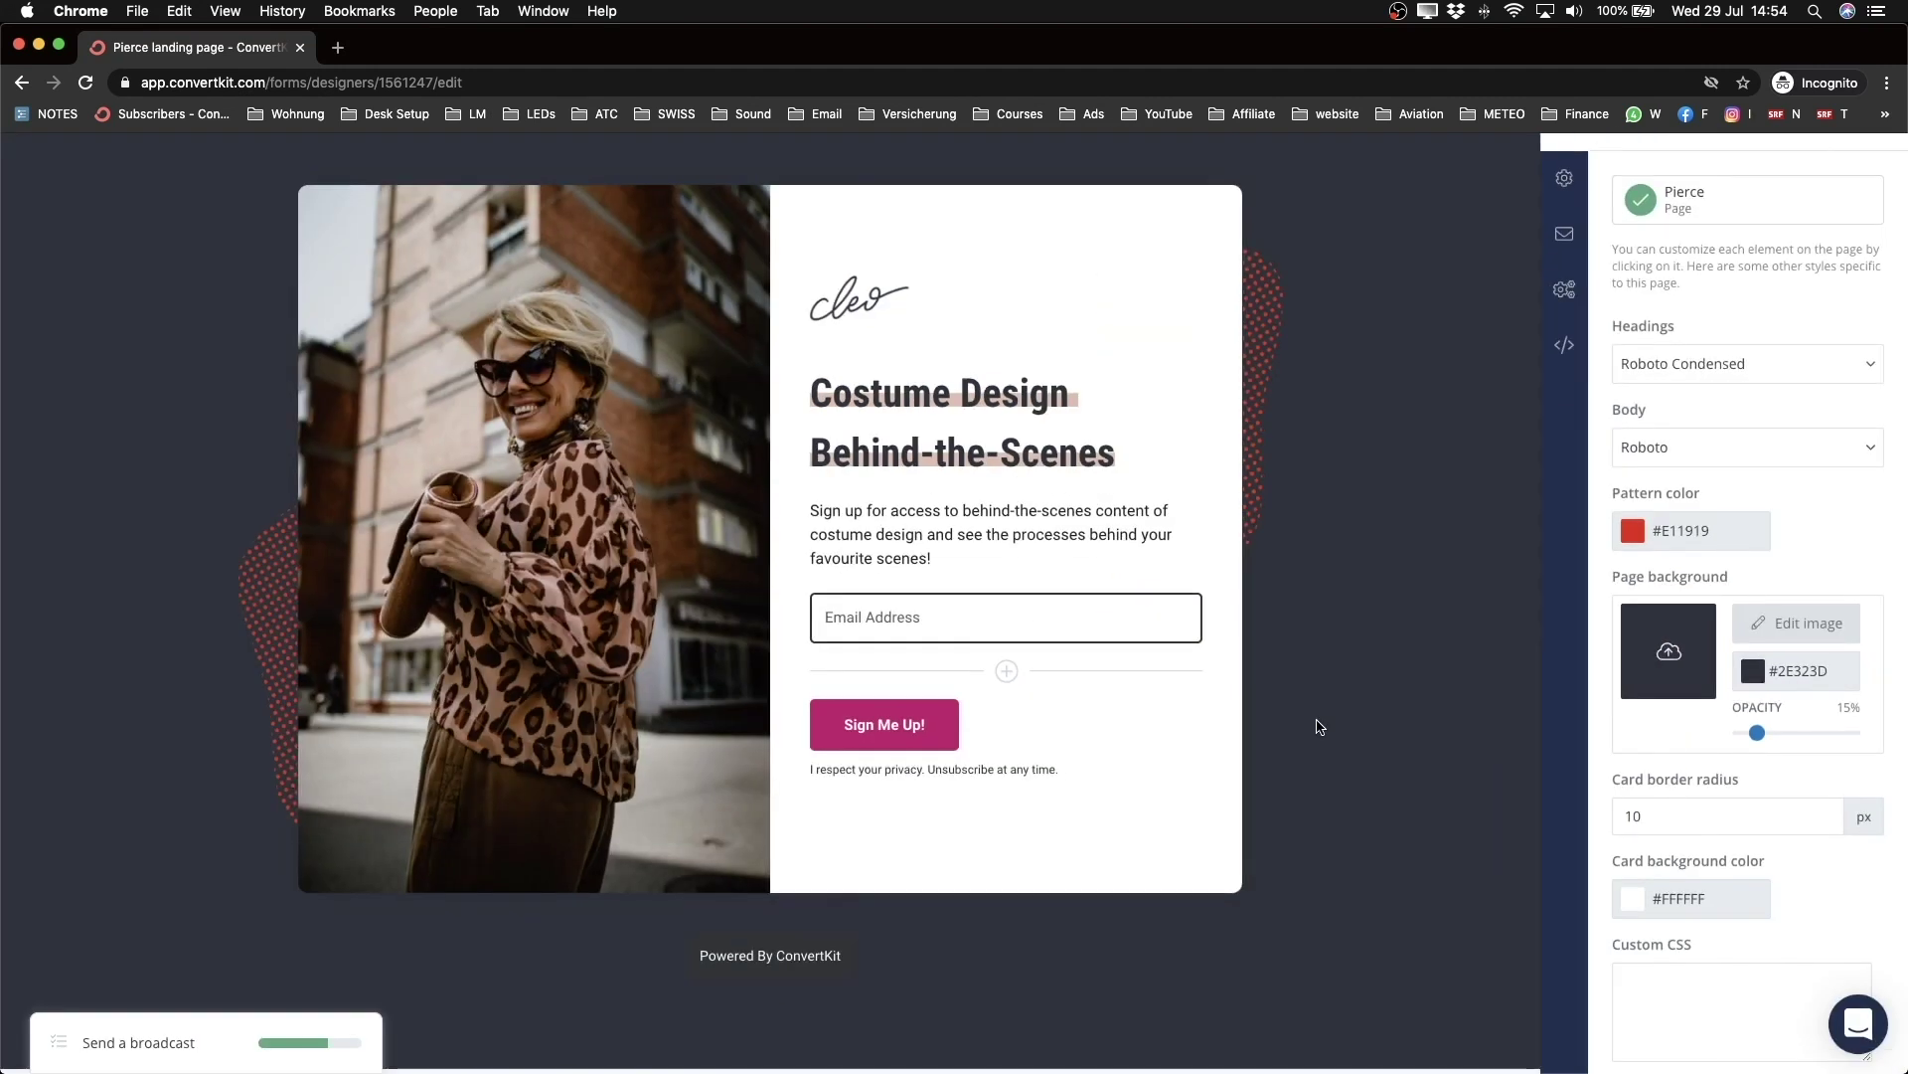
pyautogui.scroll(1, 1375, 557)
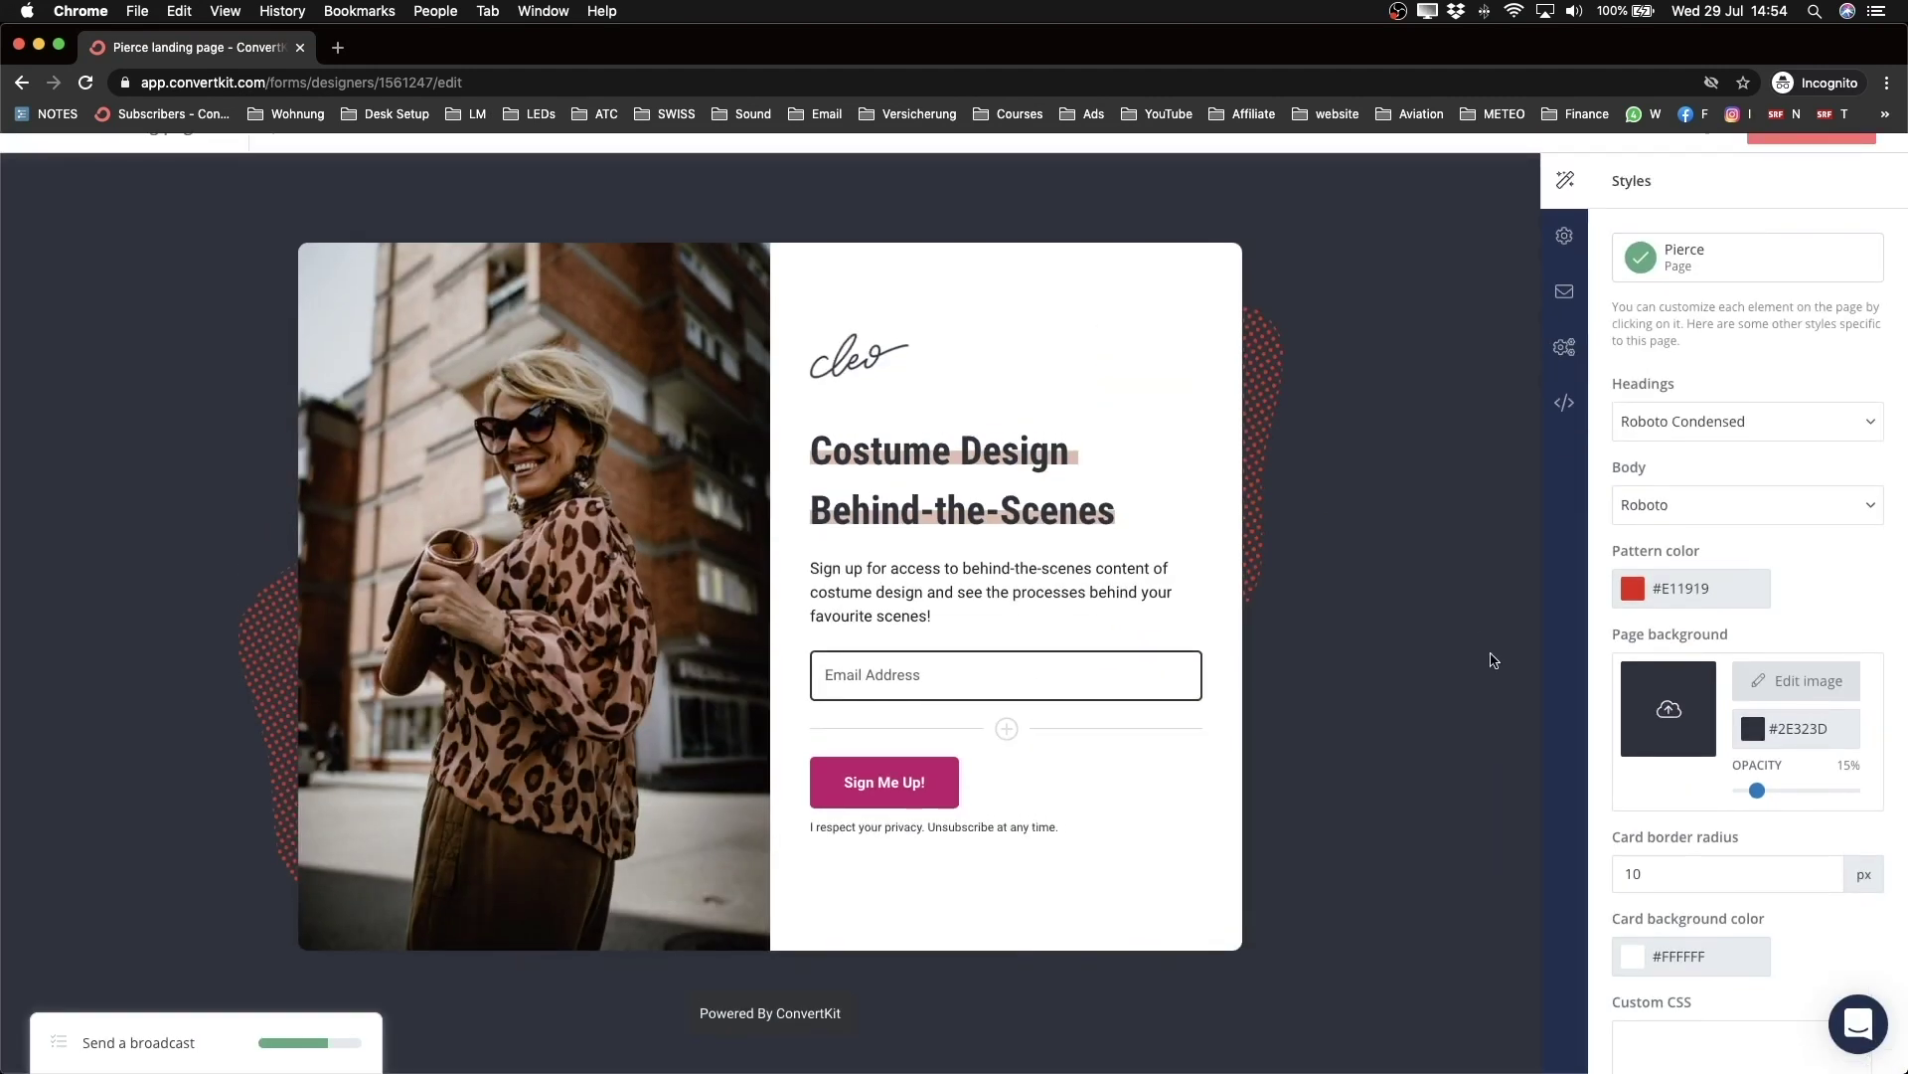
pyautogui.click(1749, 730)
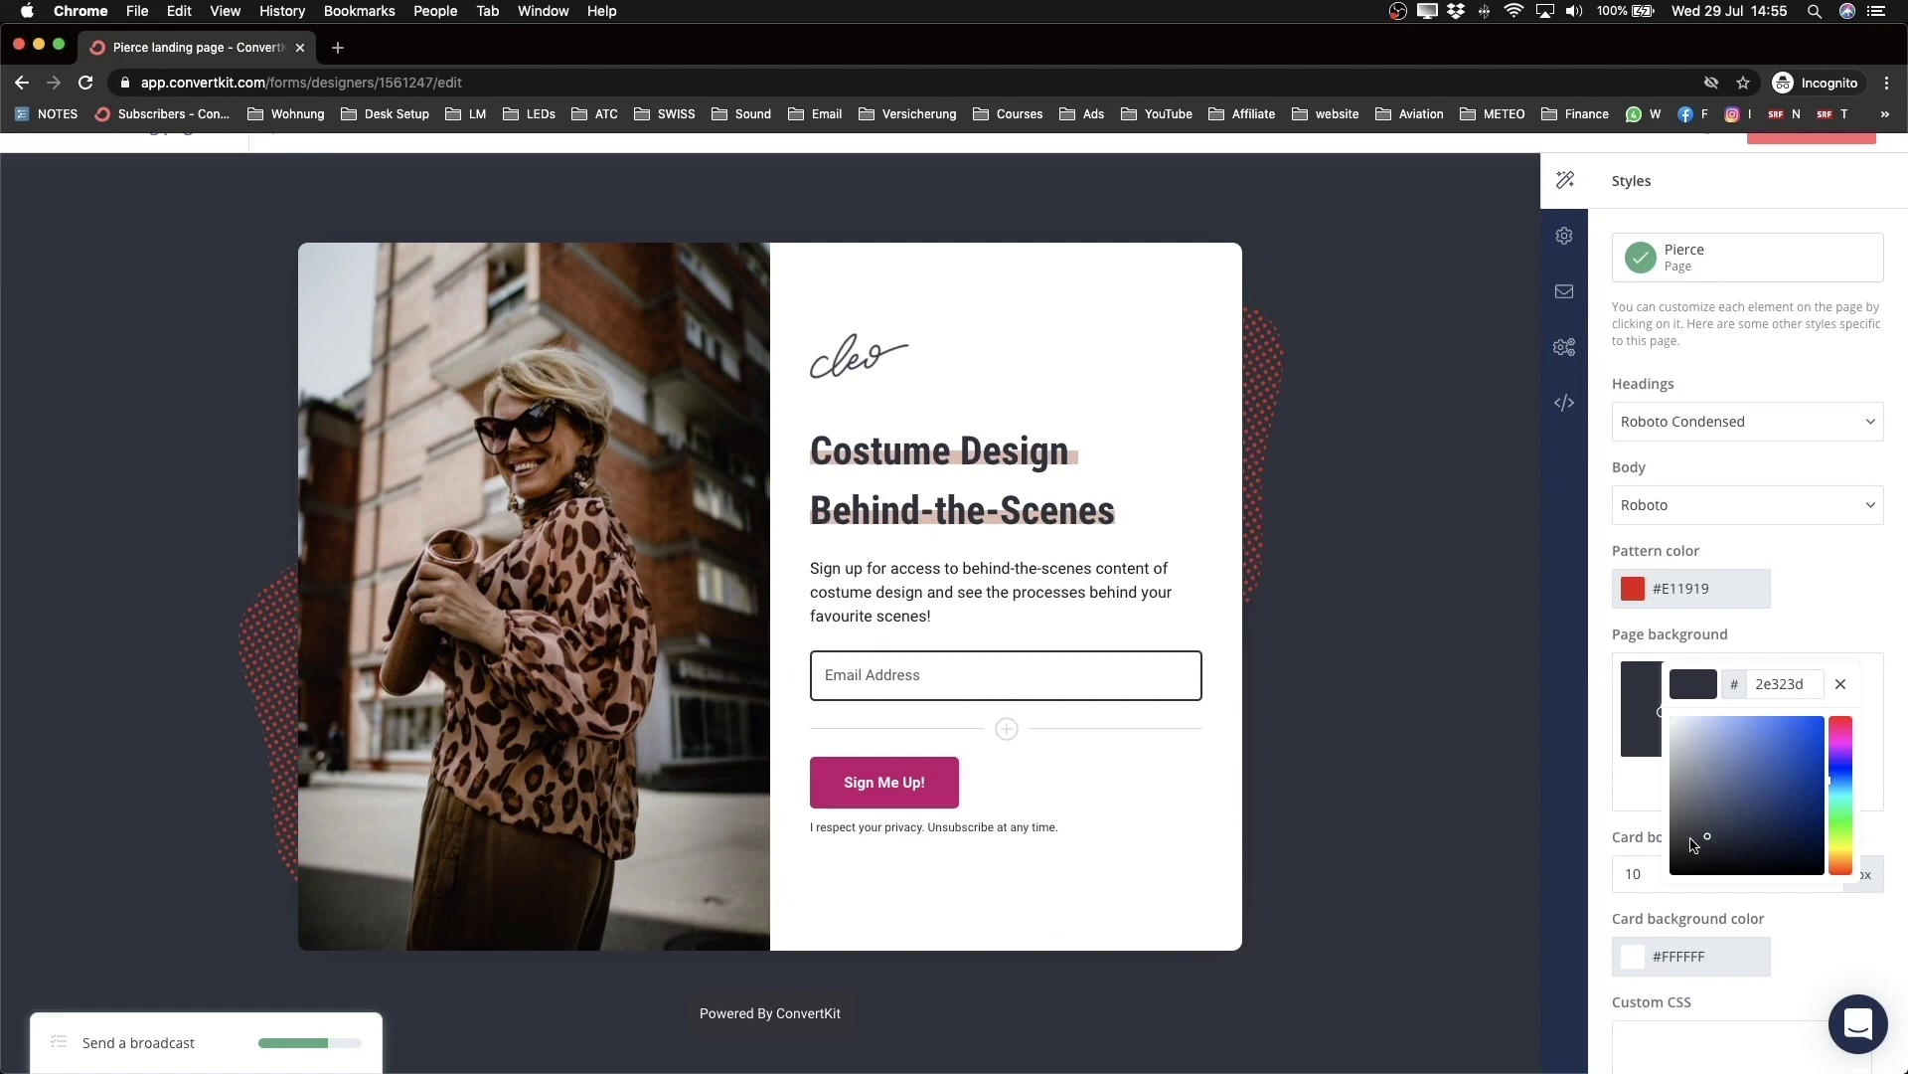
pyautogui.moveTo(1709, 839); pyautogui.dragTo(1667, 863)
pyautogui.click(1898, 687)
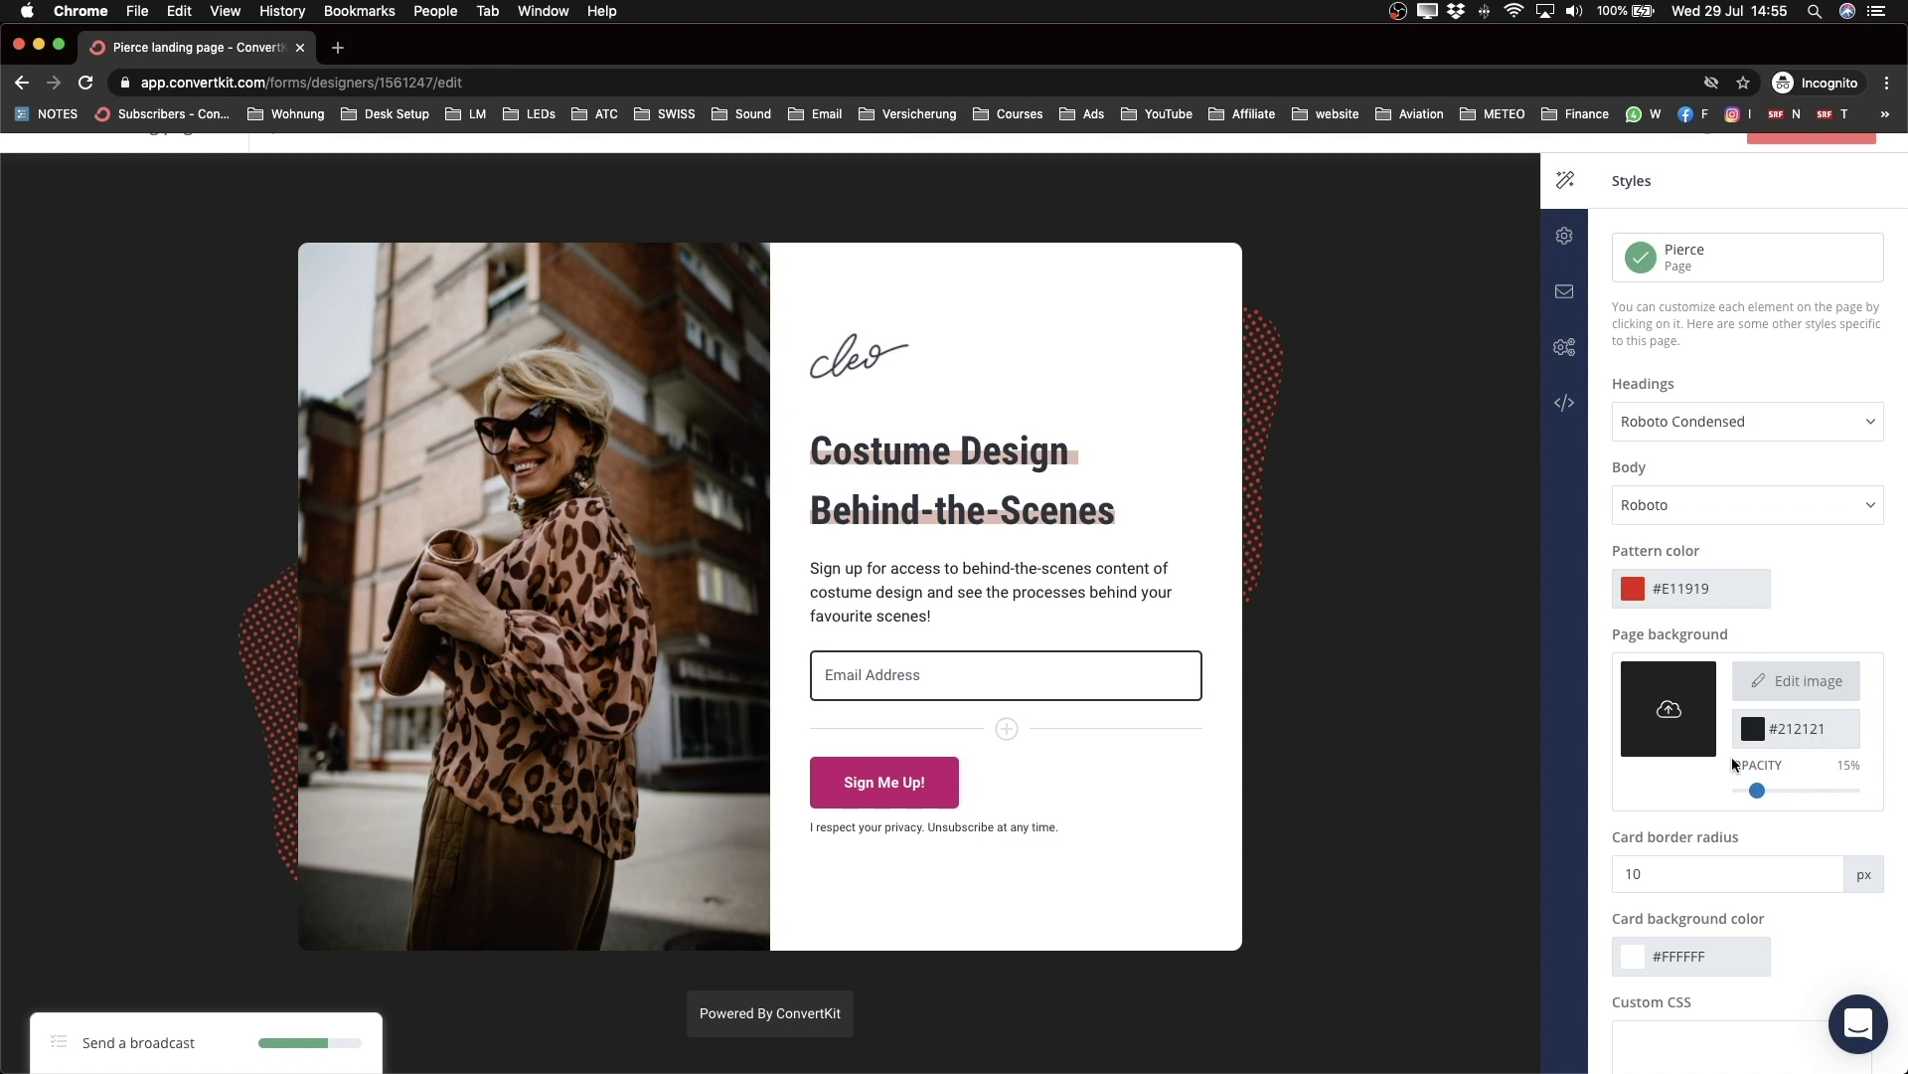
# Step: Set the card border radius to 10 px
pyautogui.scroll(-2, 1735, 761)
pyautogui.click(1825, 790)
pyautogui.click(1825, 790)
pyautogui.click(1825, 790)
pyautogui.click(1825, 791)
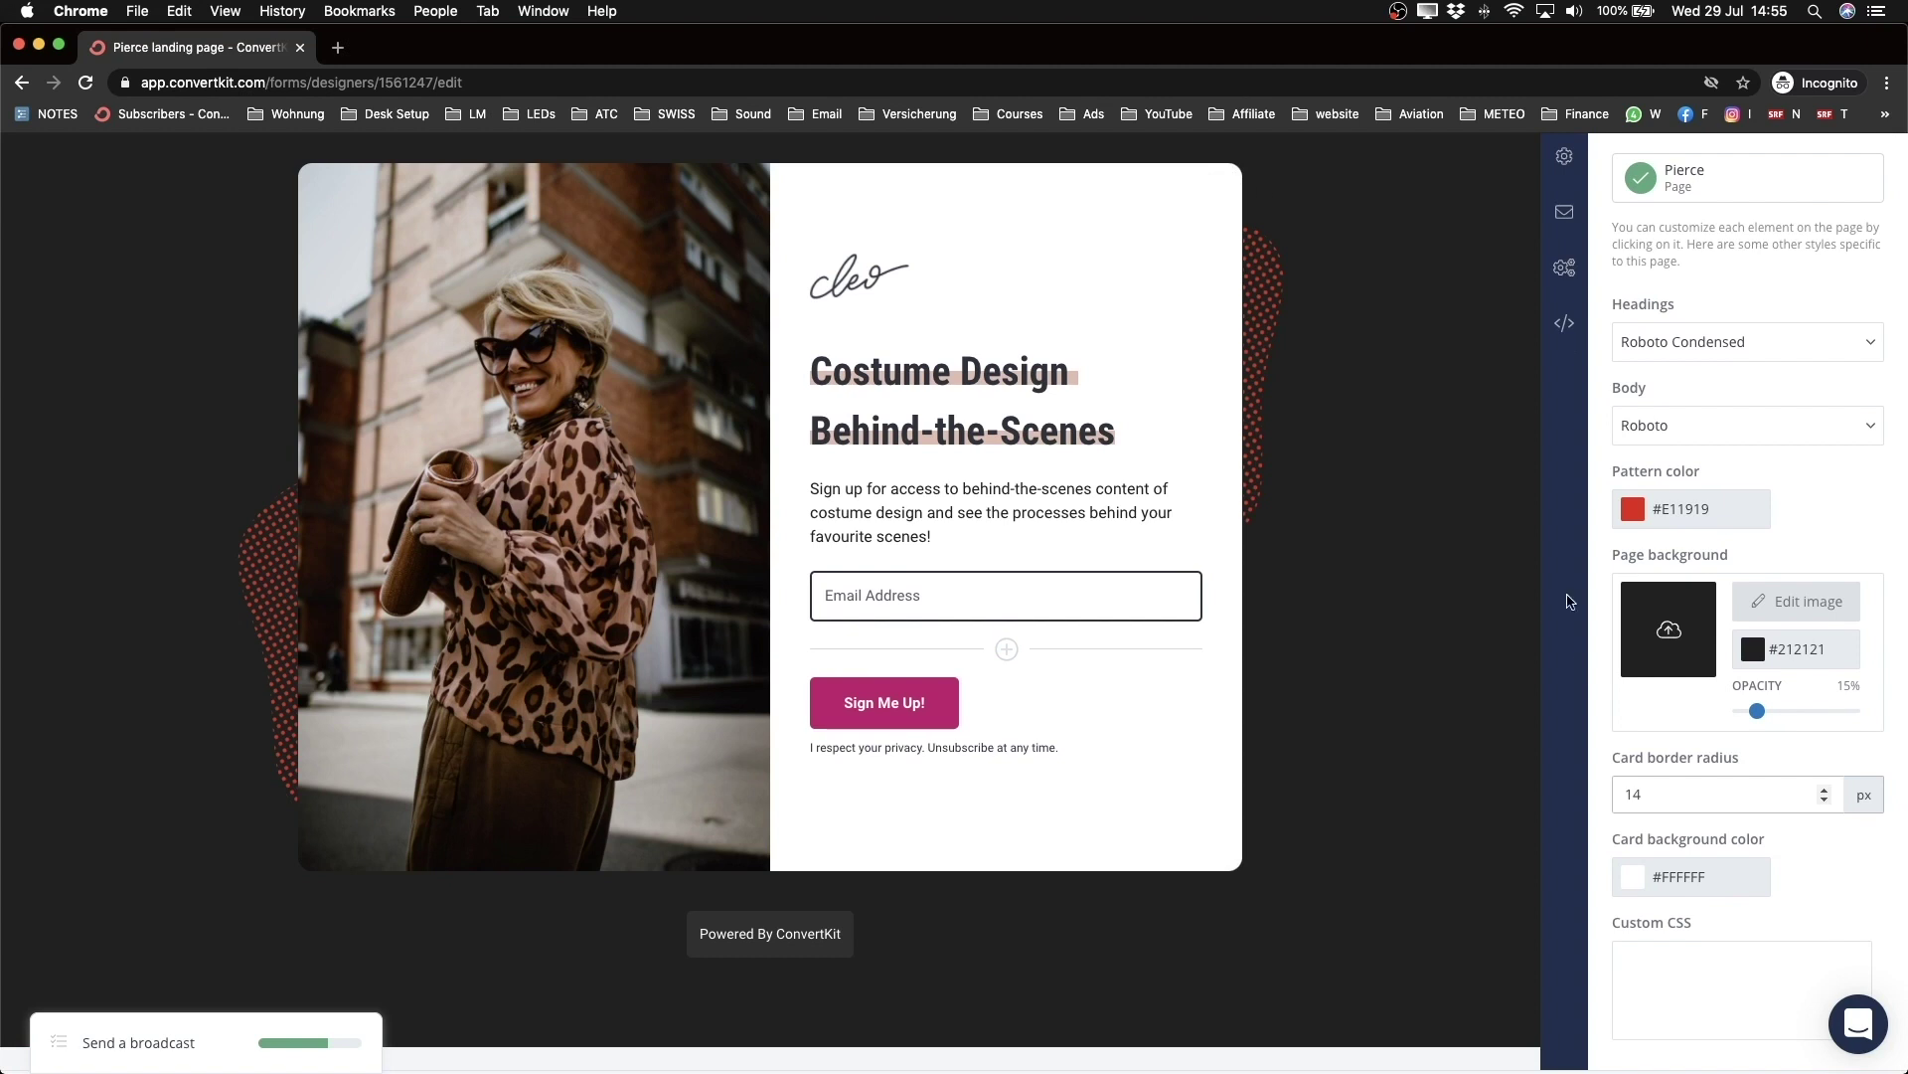
pyautogui.click(1825, 800)
pyautogui.click(1825, 800)
pyautogui.click(1825, 800)
pyautogui.scroll(-1, 1762, 818)
pyautogui.scroll(3, 1670, 484)
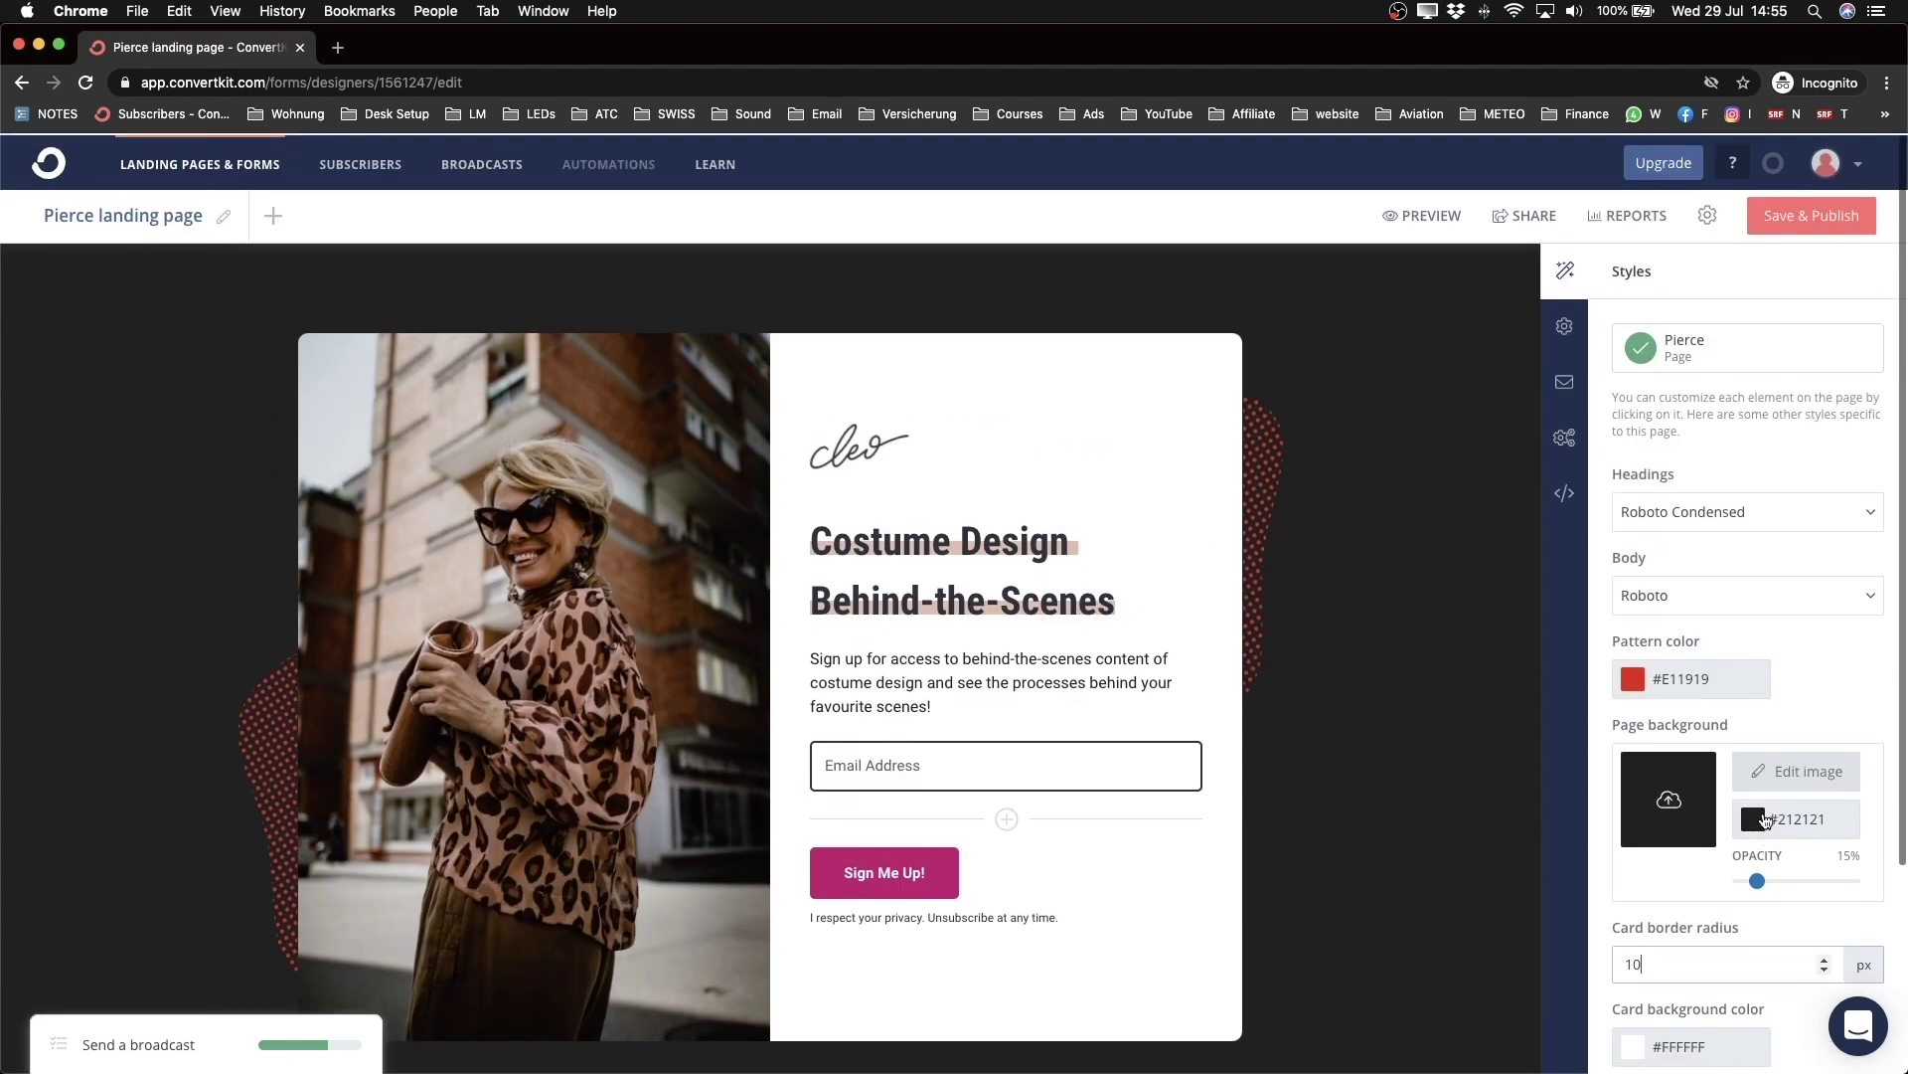
pyautogui.scroll(-1, 1187, 499)
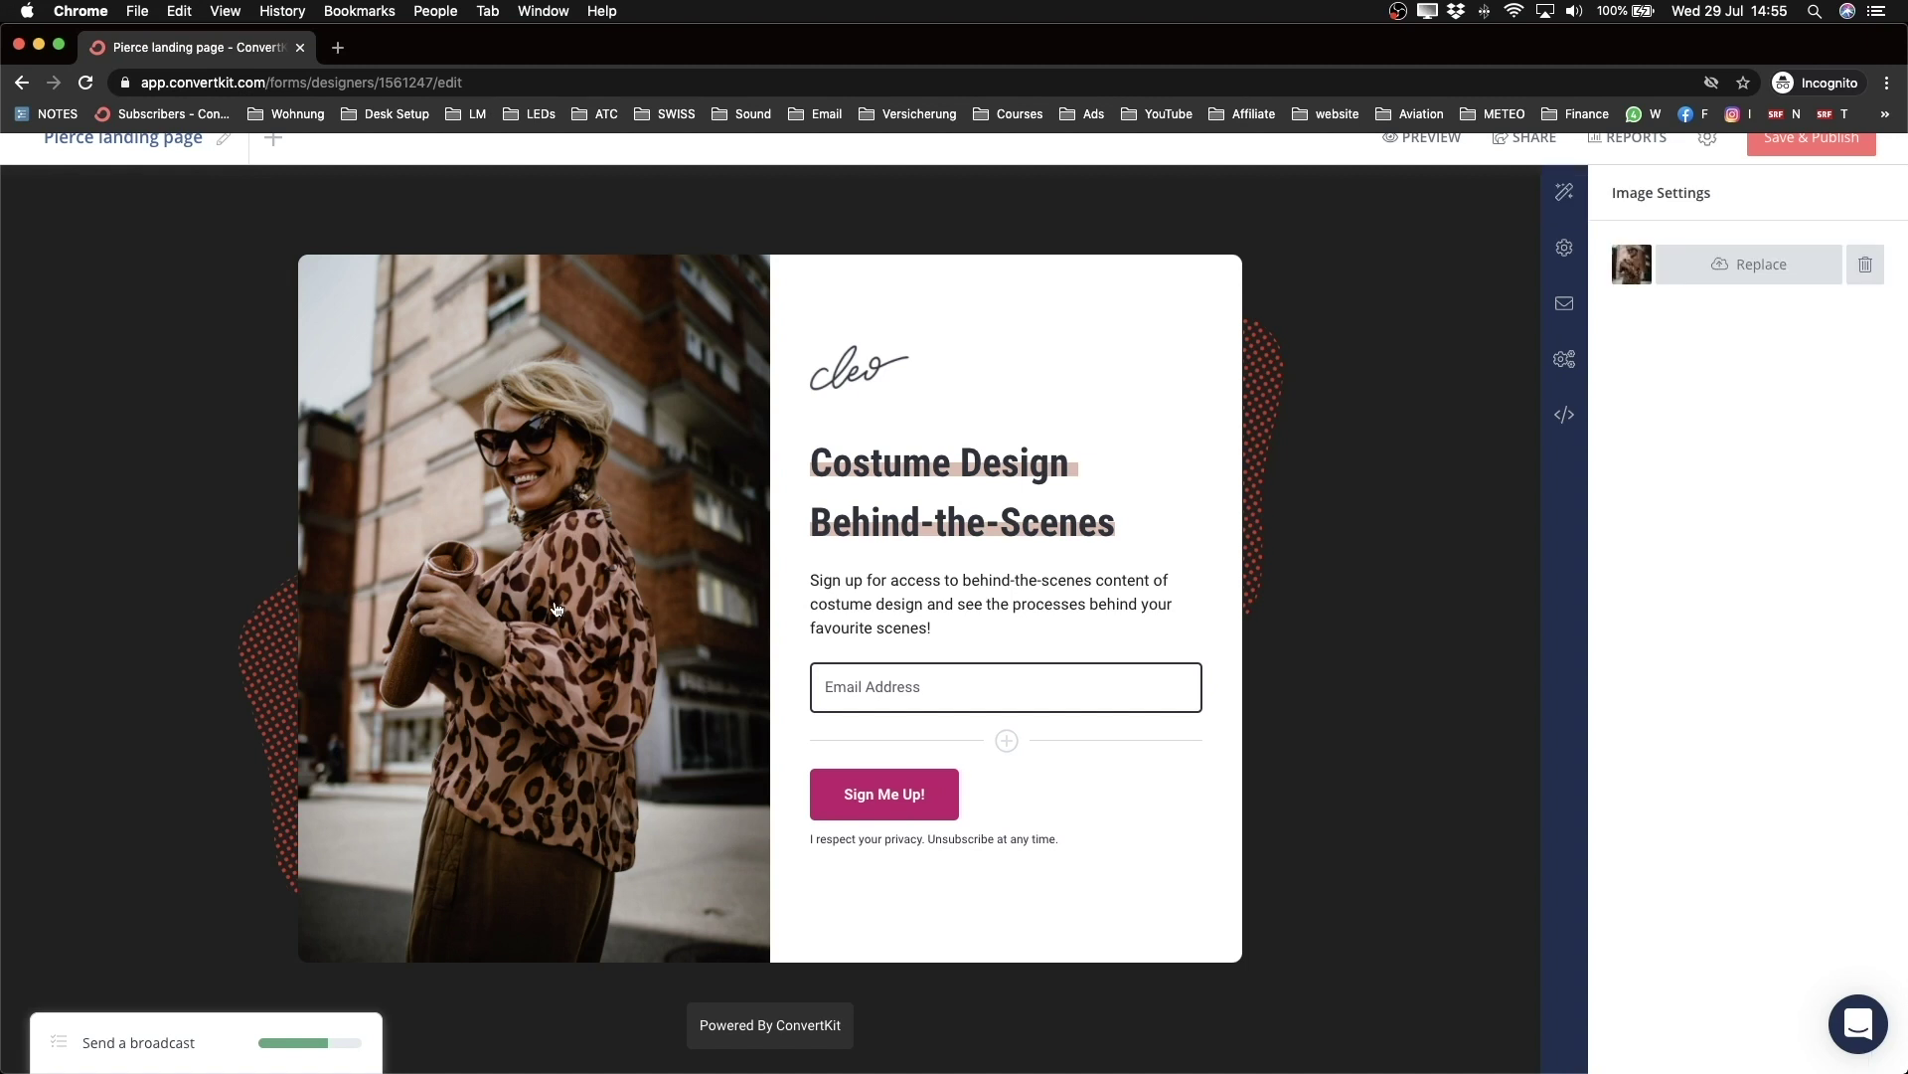
# Step: Replace the card photo with the YouTube checklist cover uploaded from '5 - Lead Magnet'
pyautogui.click(1742, 271)
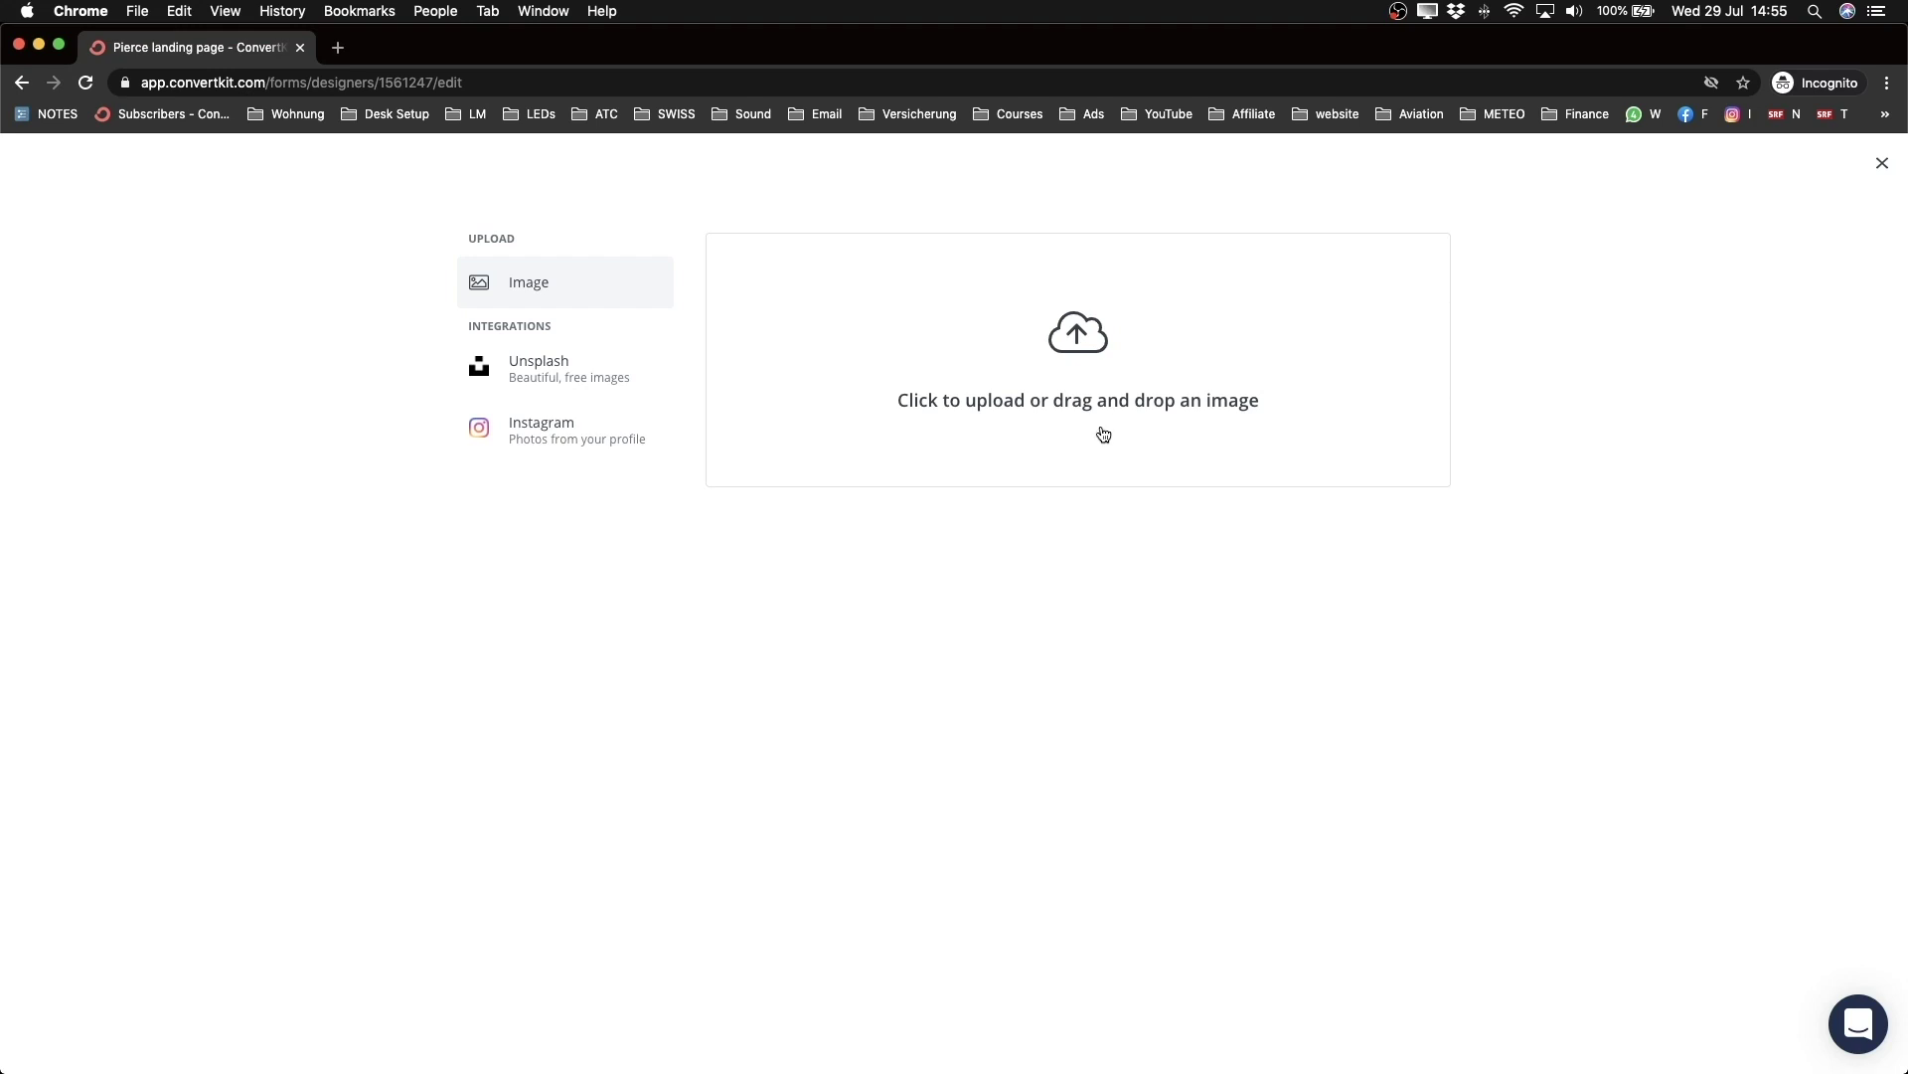
pyautogui.click(1076, 406)
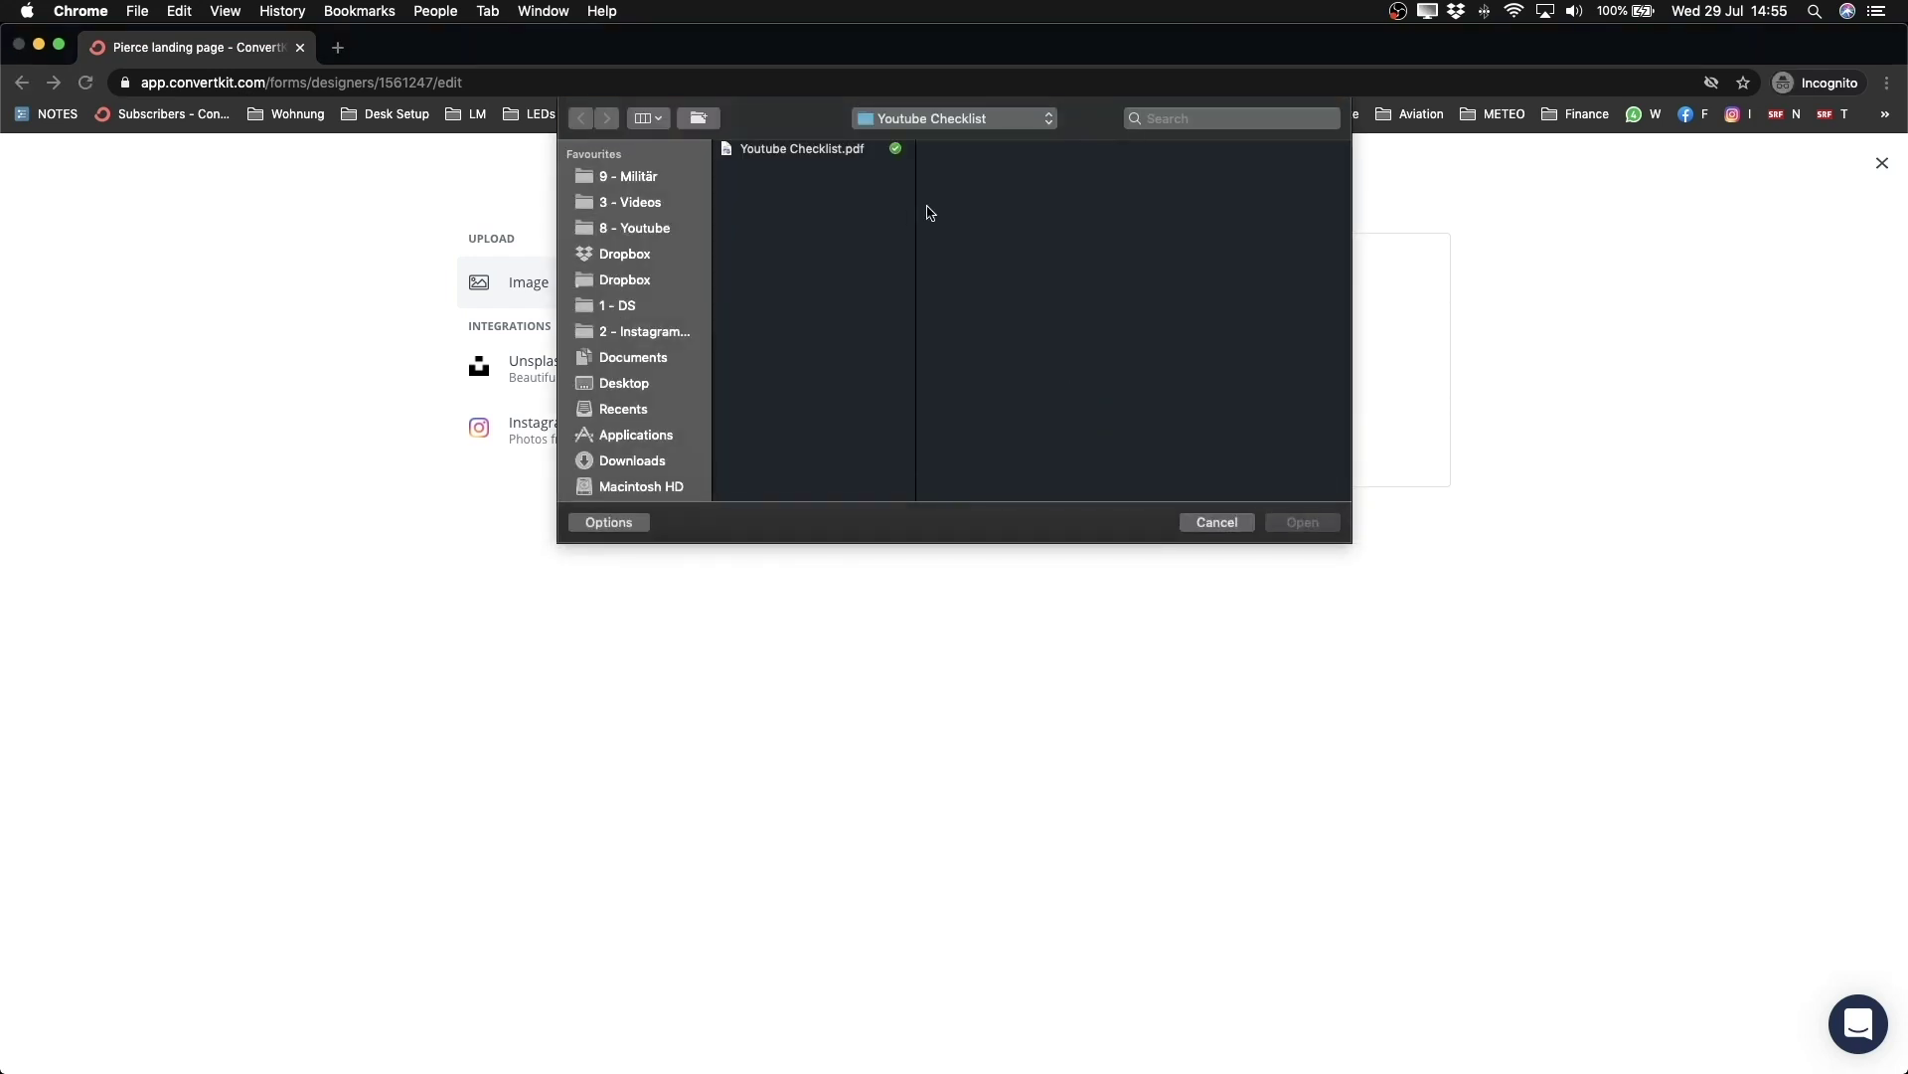
pyautogui.click(927, 120)
pyautogui.click(924, 149)
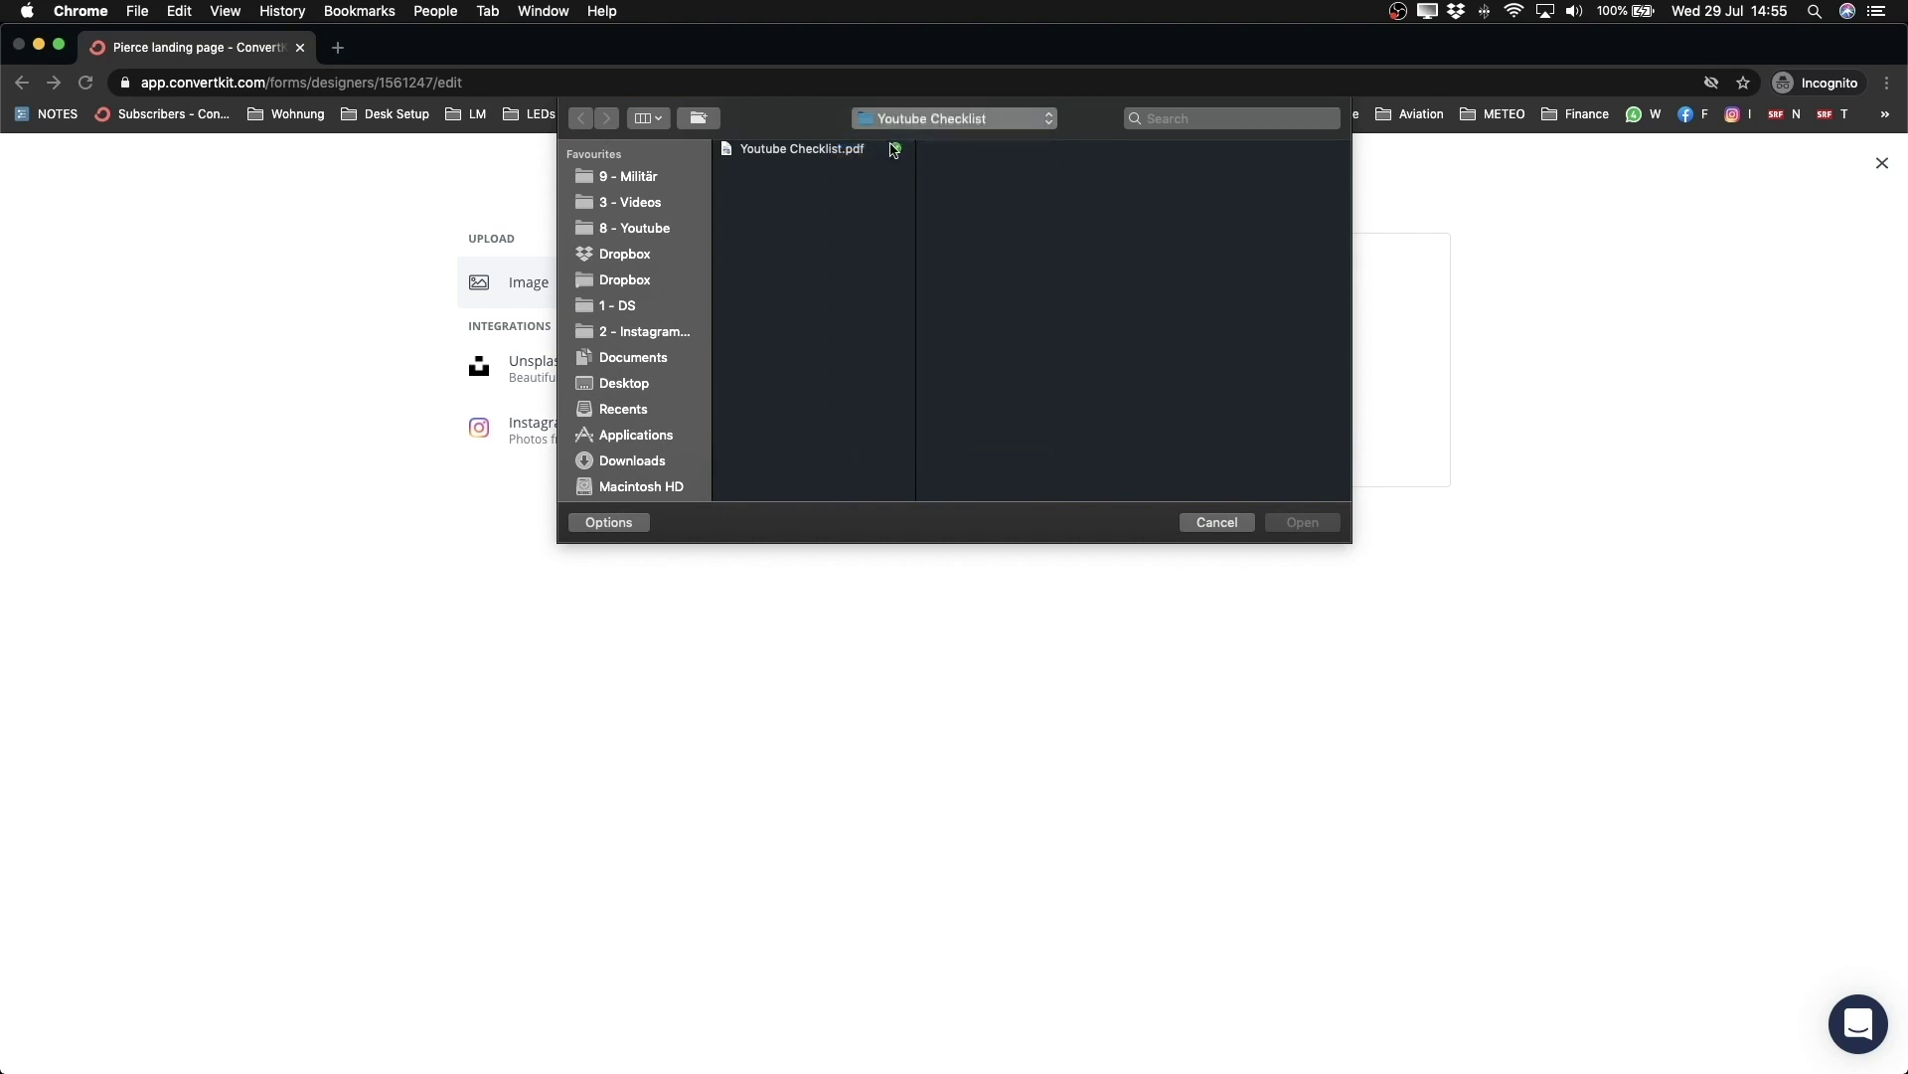
pyautogui.click(998, 204)
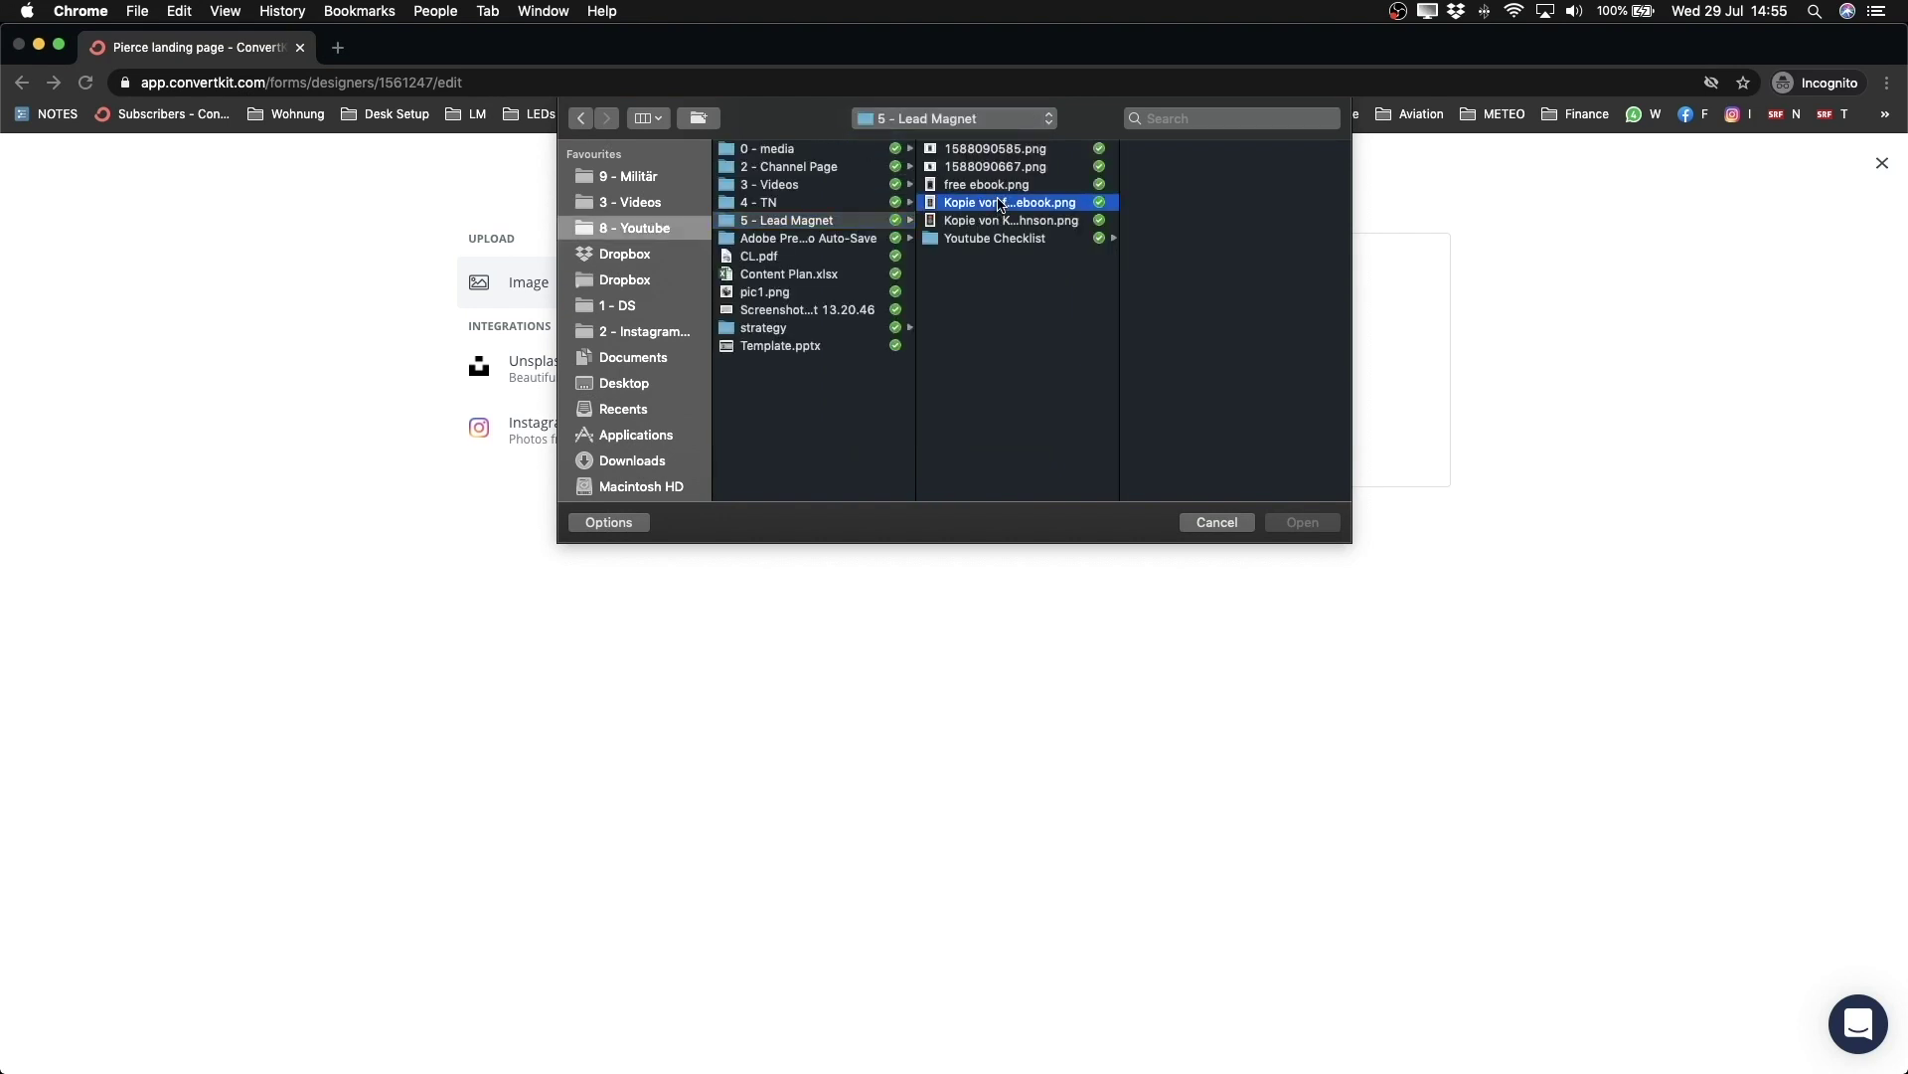
pyautogui.click(990, 220)
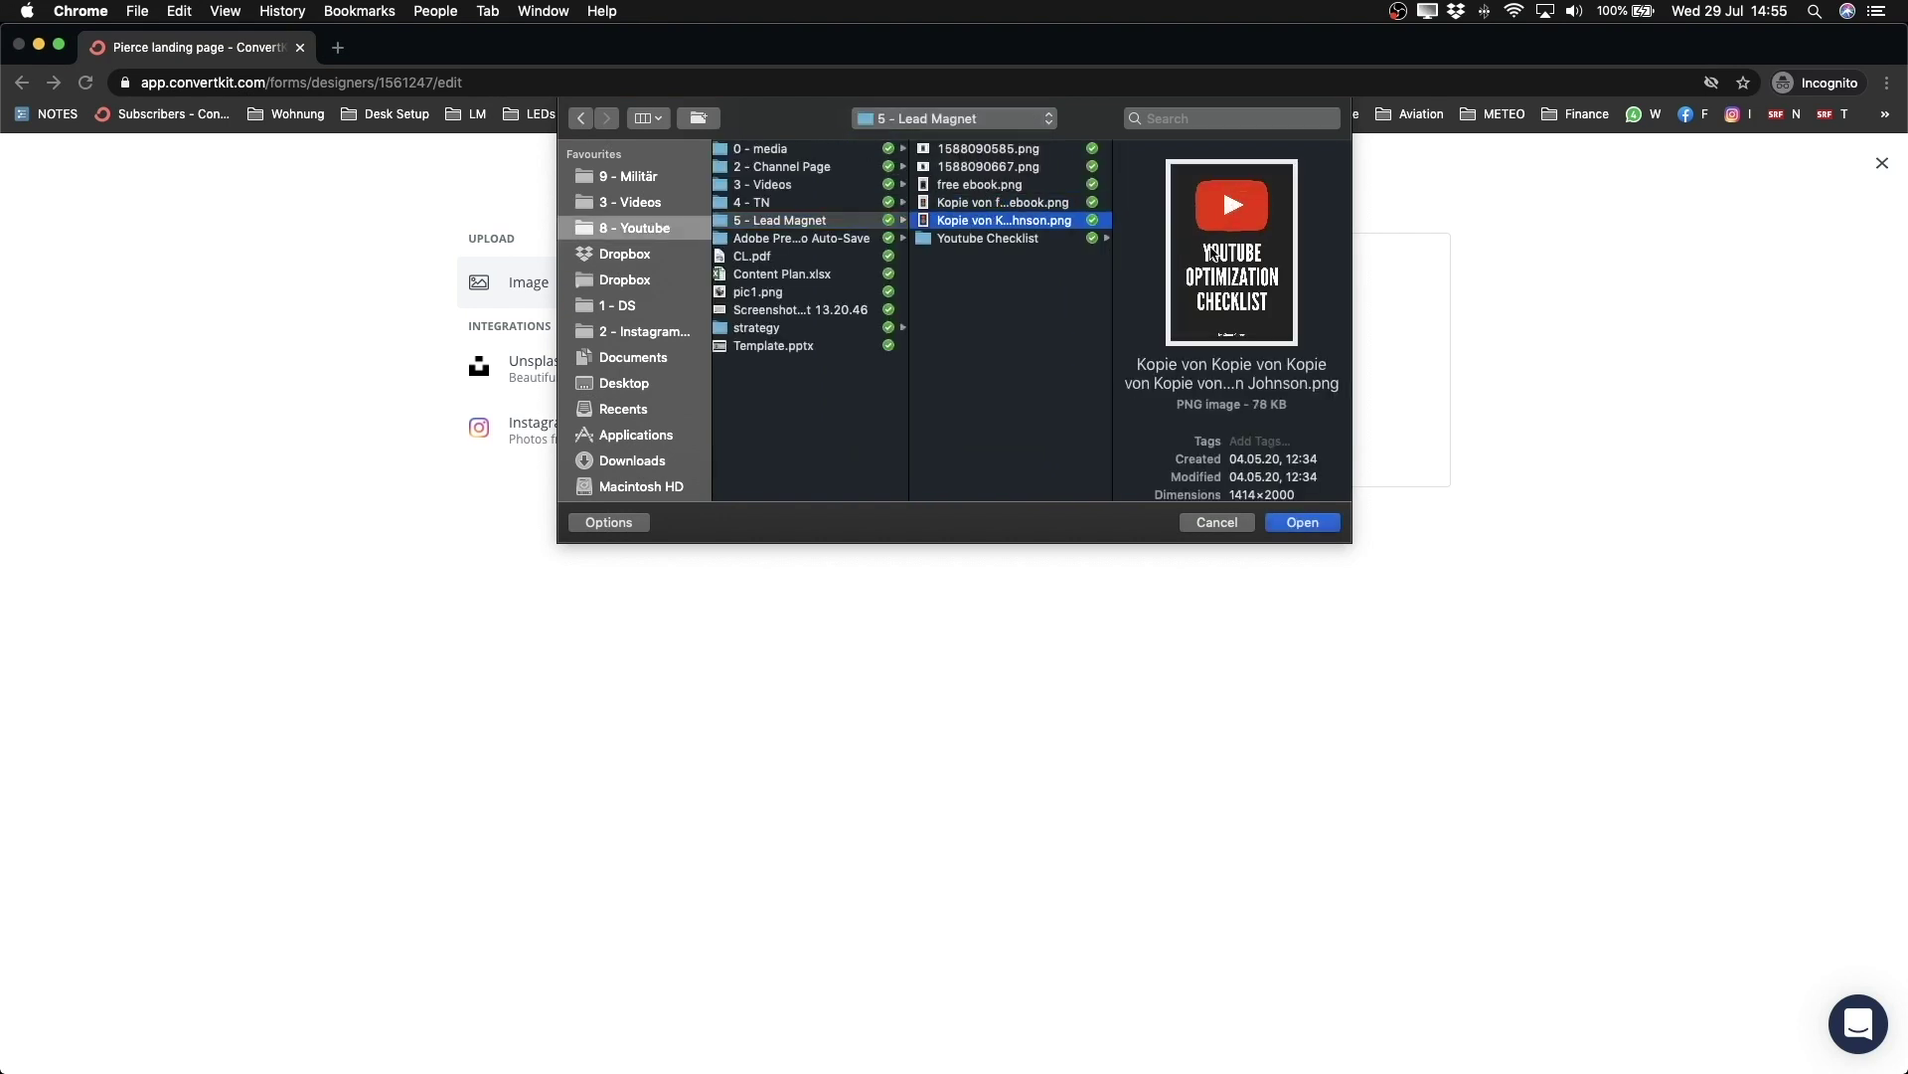
pyautogui.click(1276, 527)
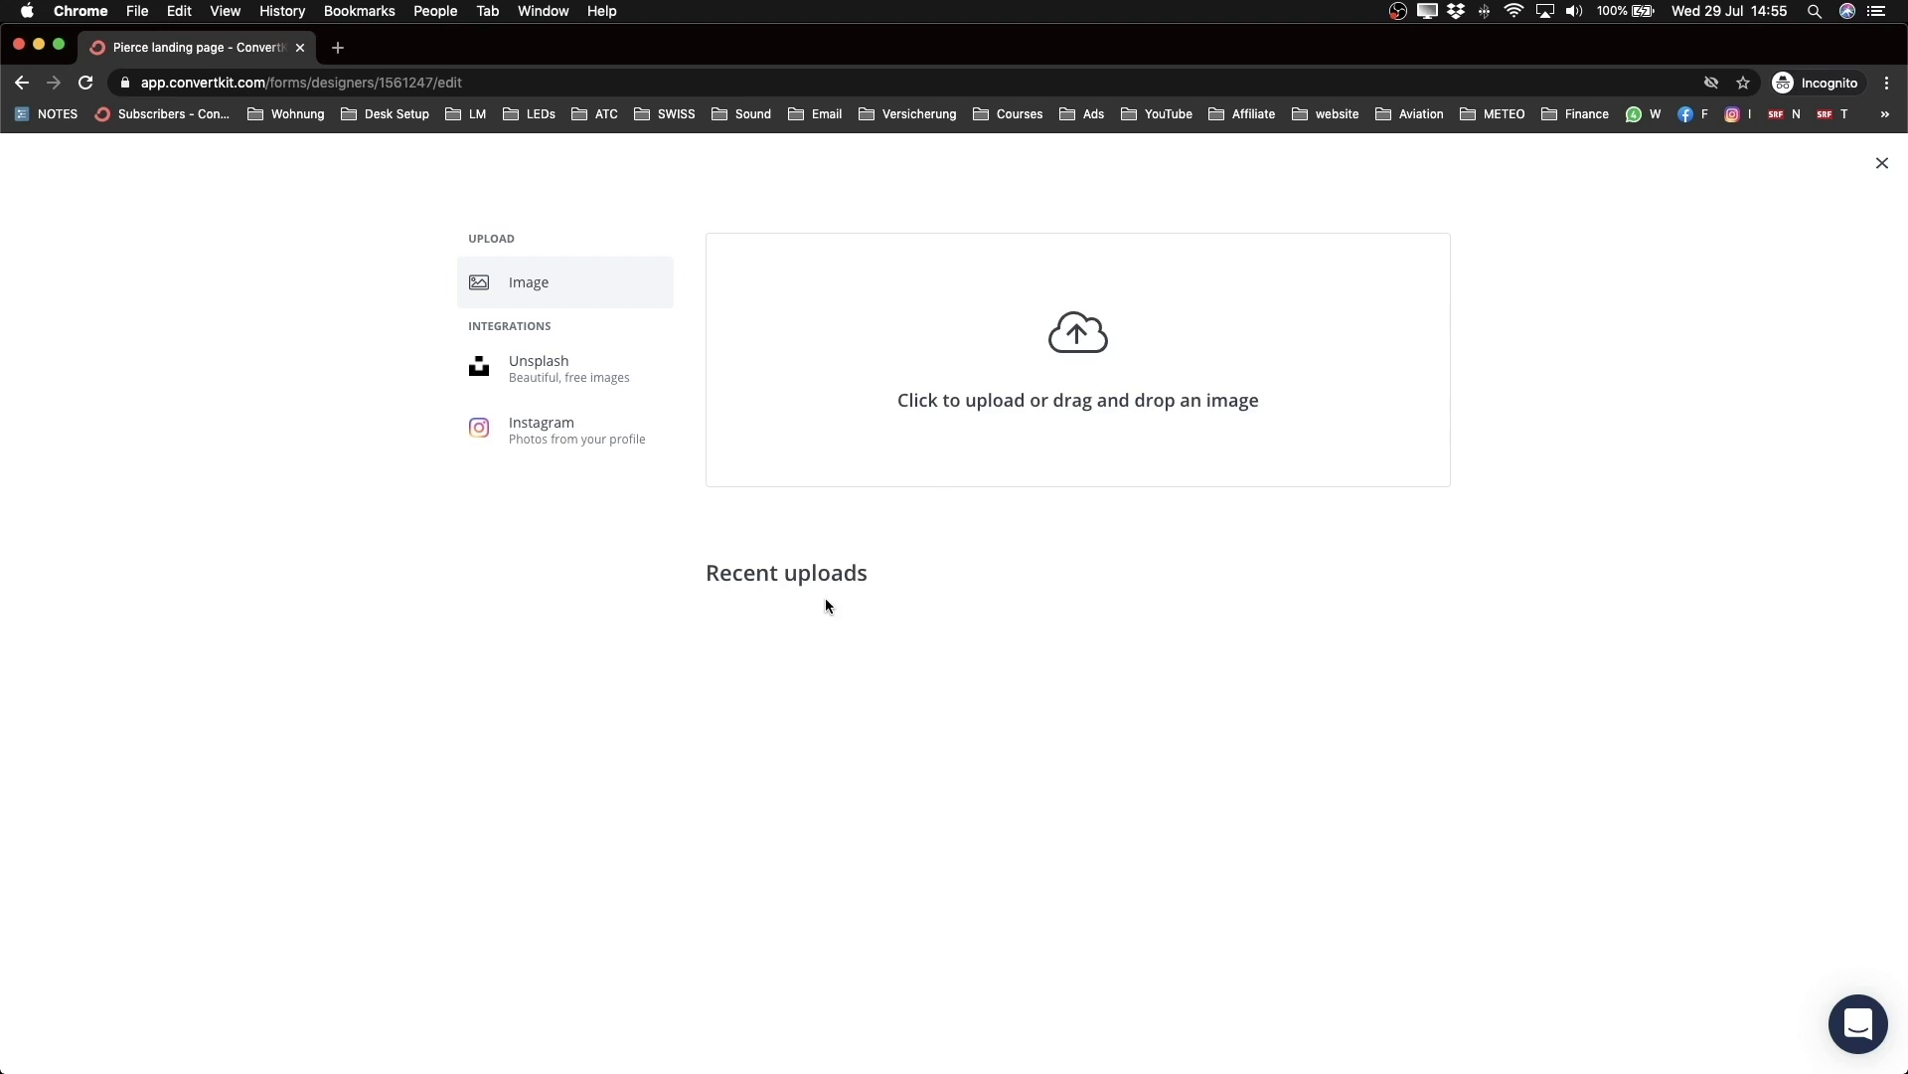
pyautogui.click(827, 688)
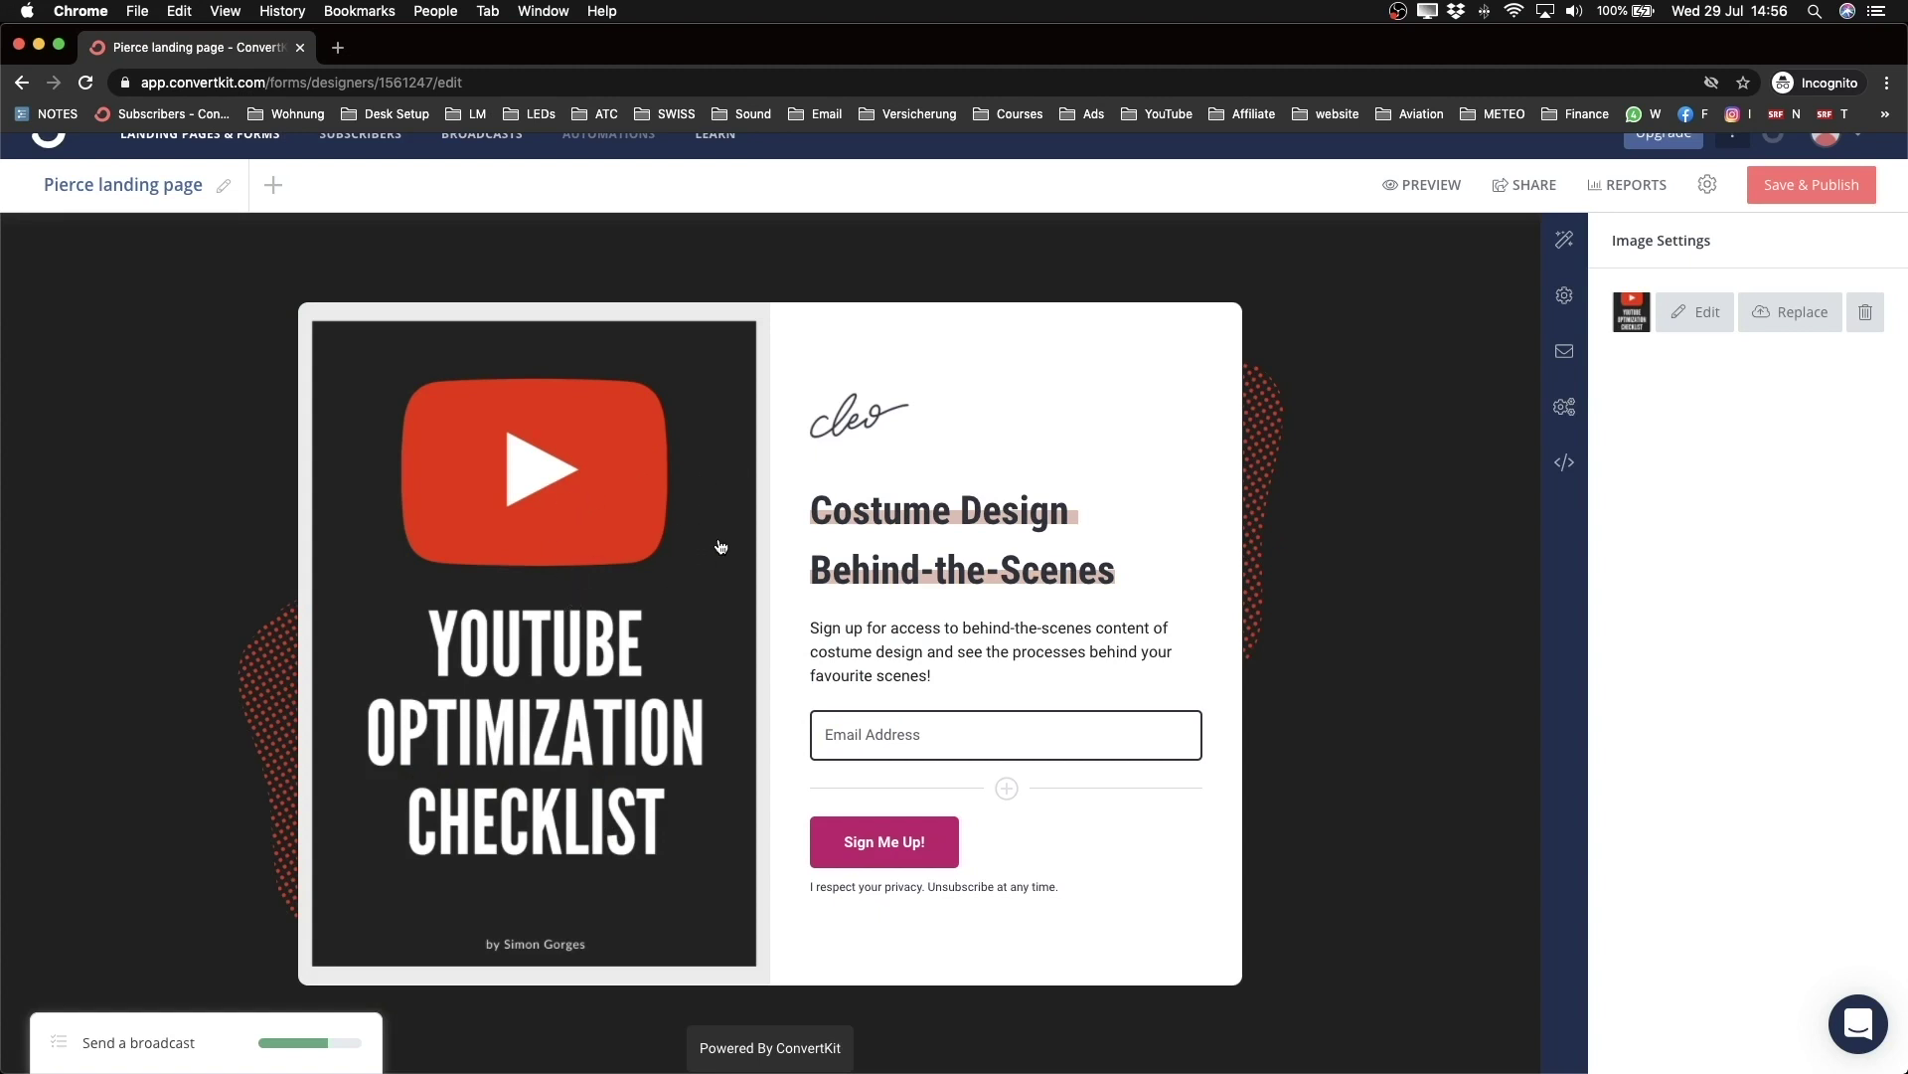
# Step: Delete the signature image above the heading
pyautogui.click(813, 514)
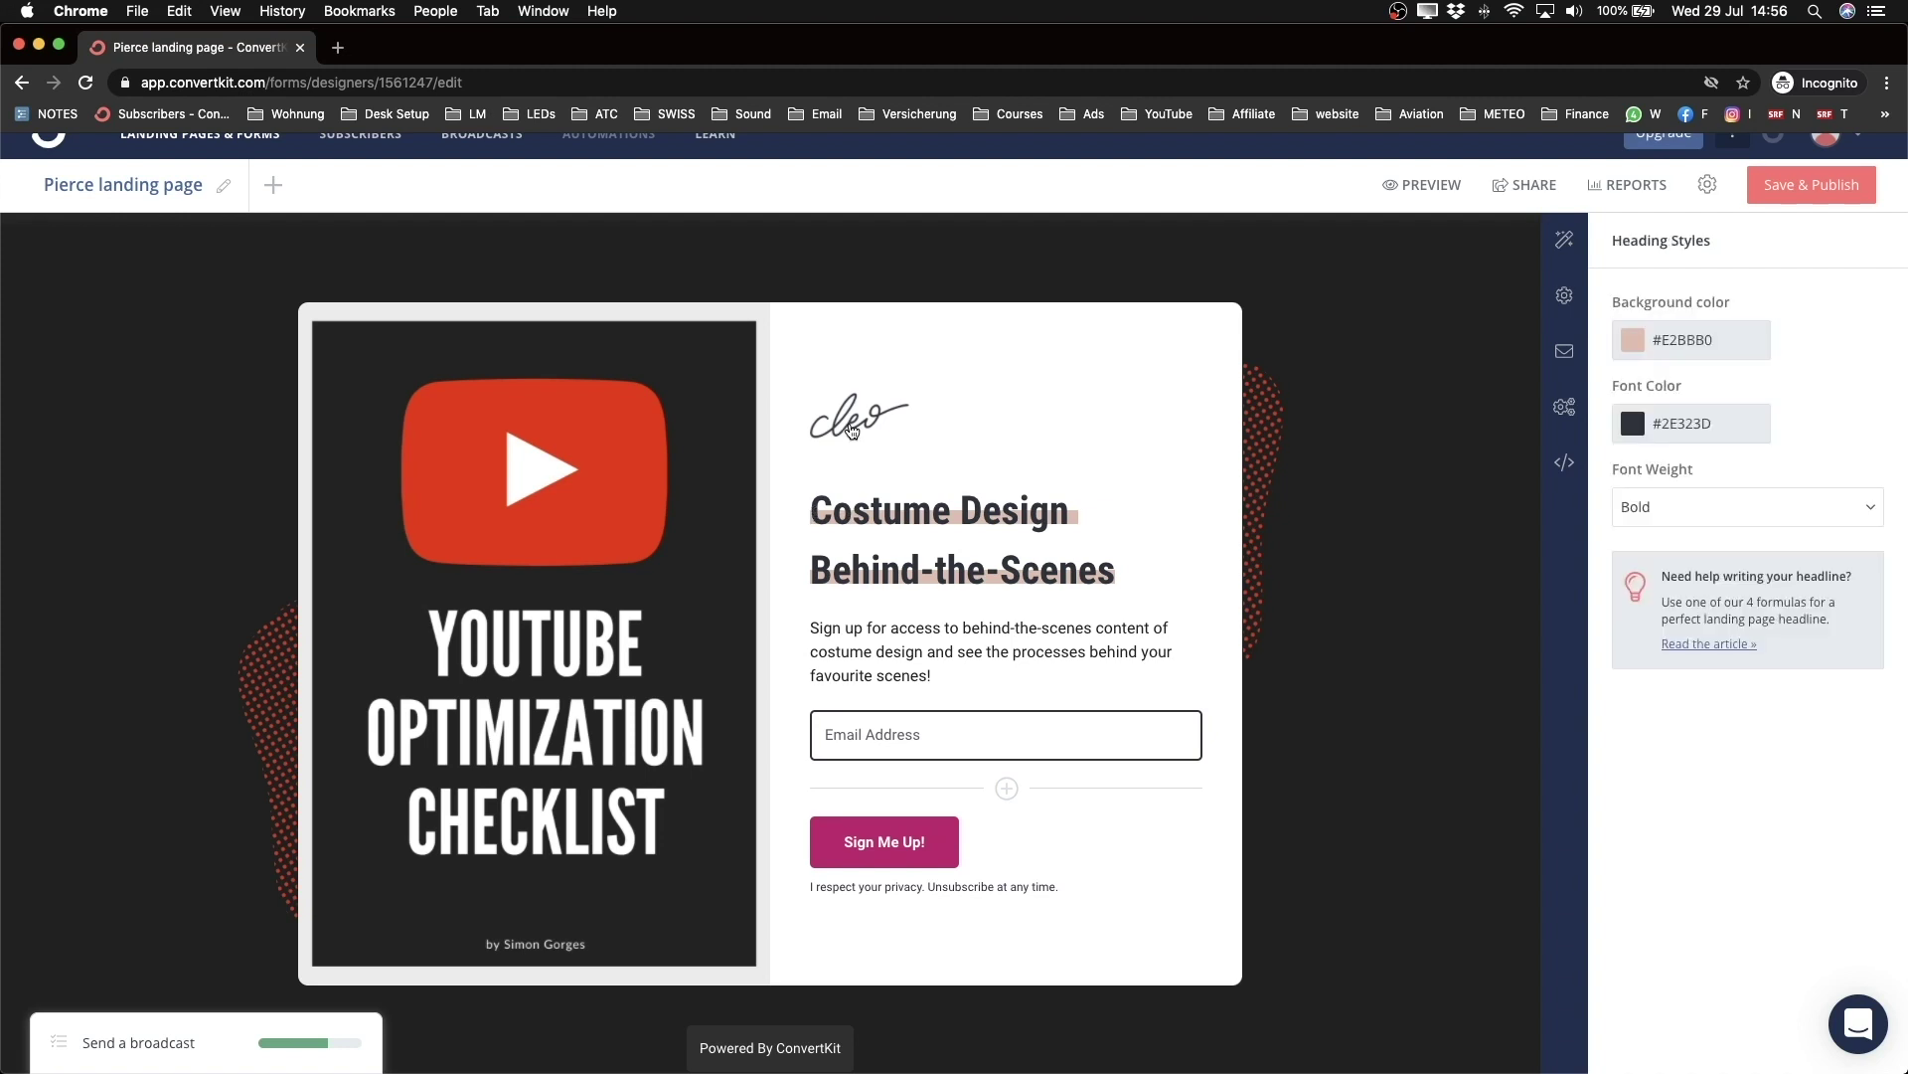
pyautogui.click(850, 435)
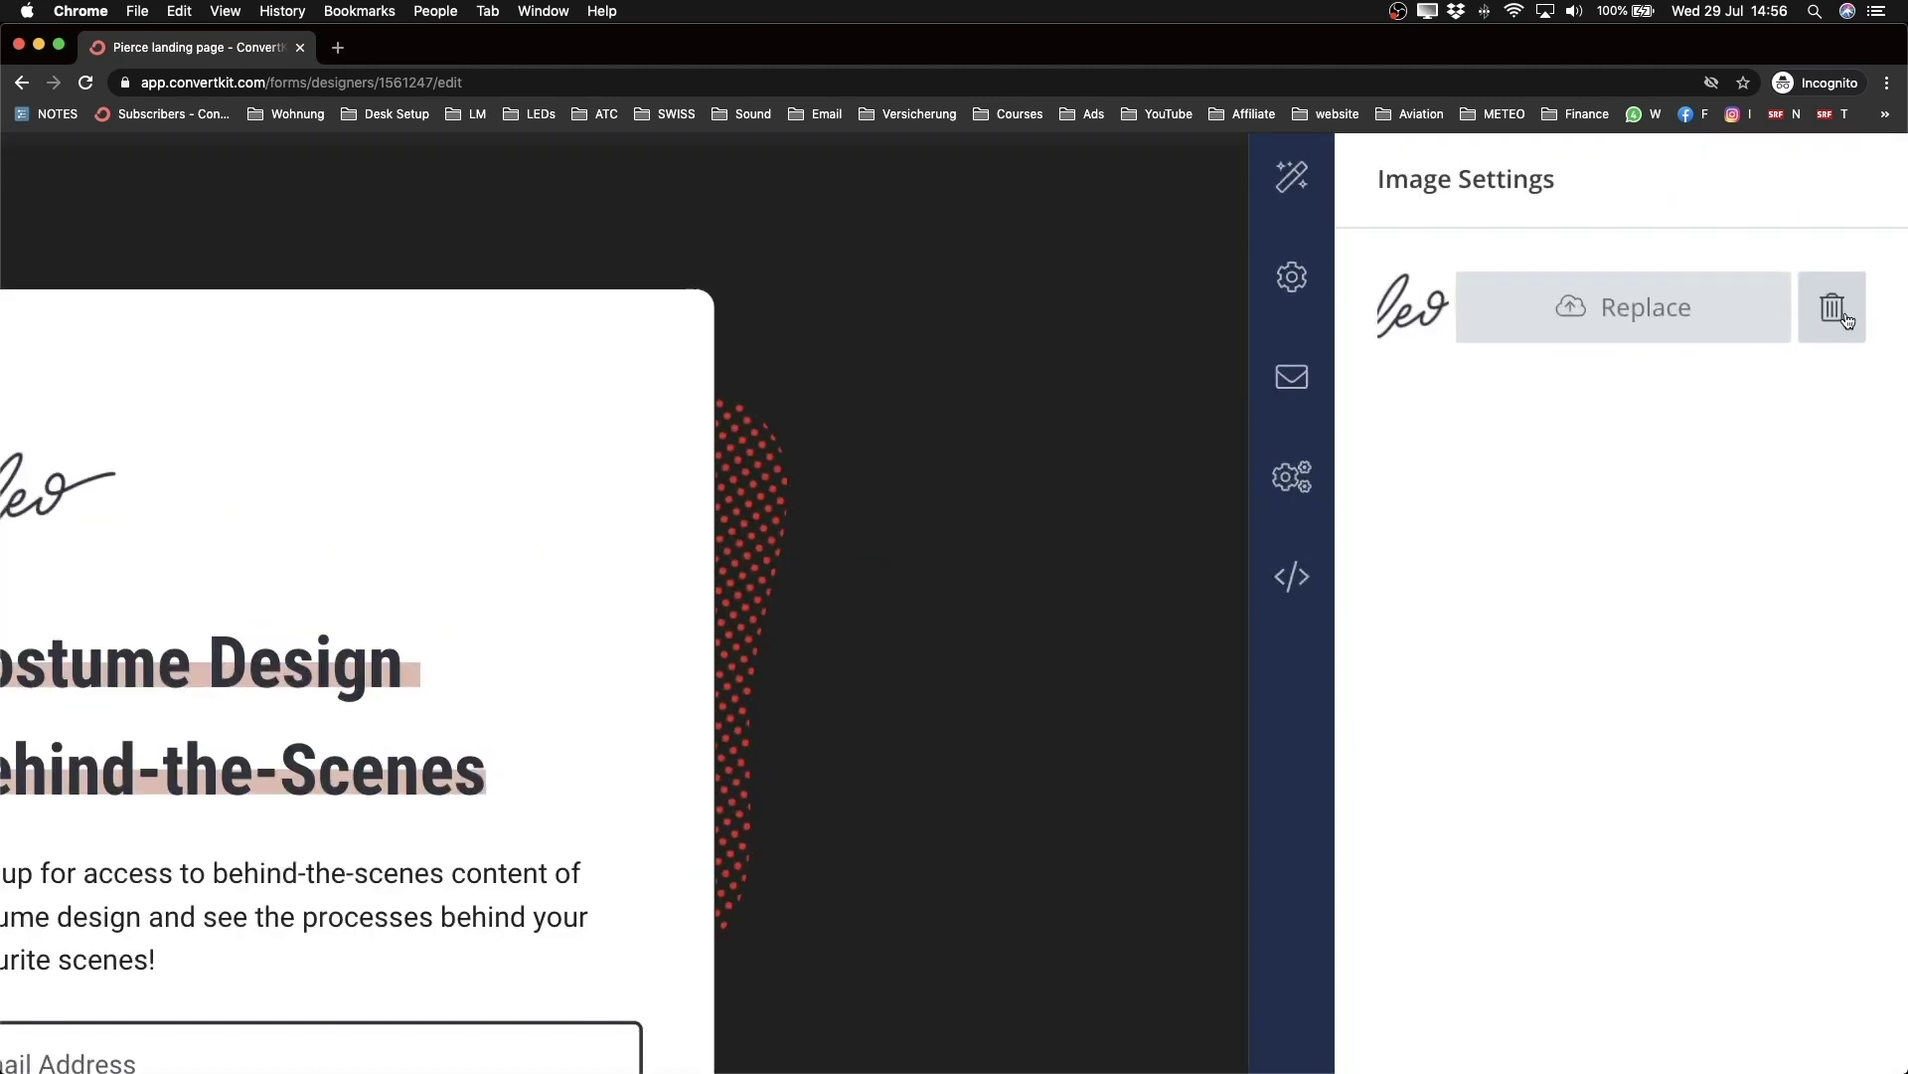
pyautogui.click(1852, 313)
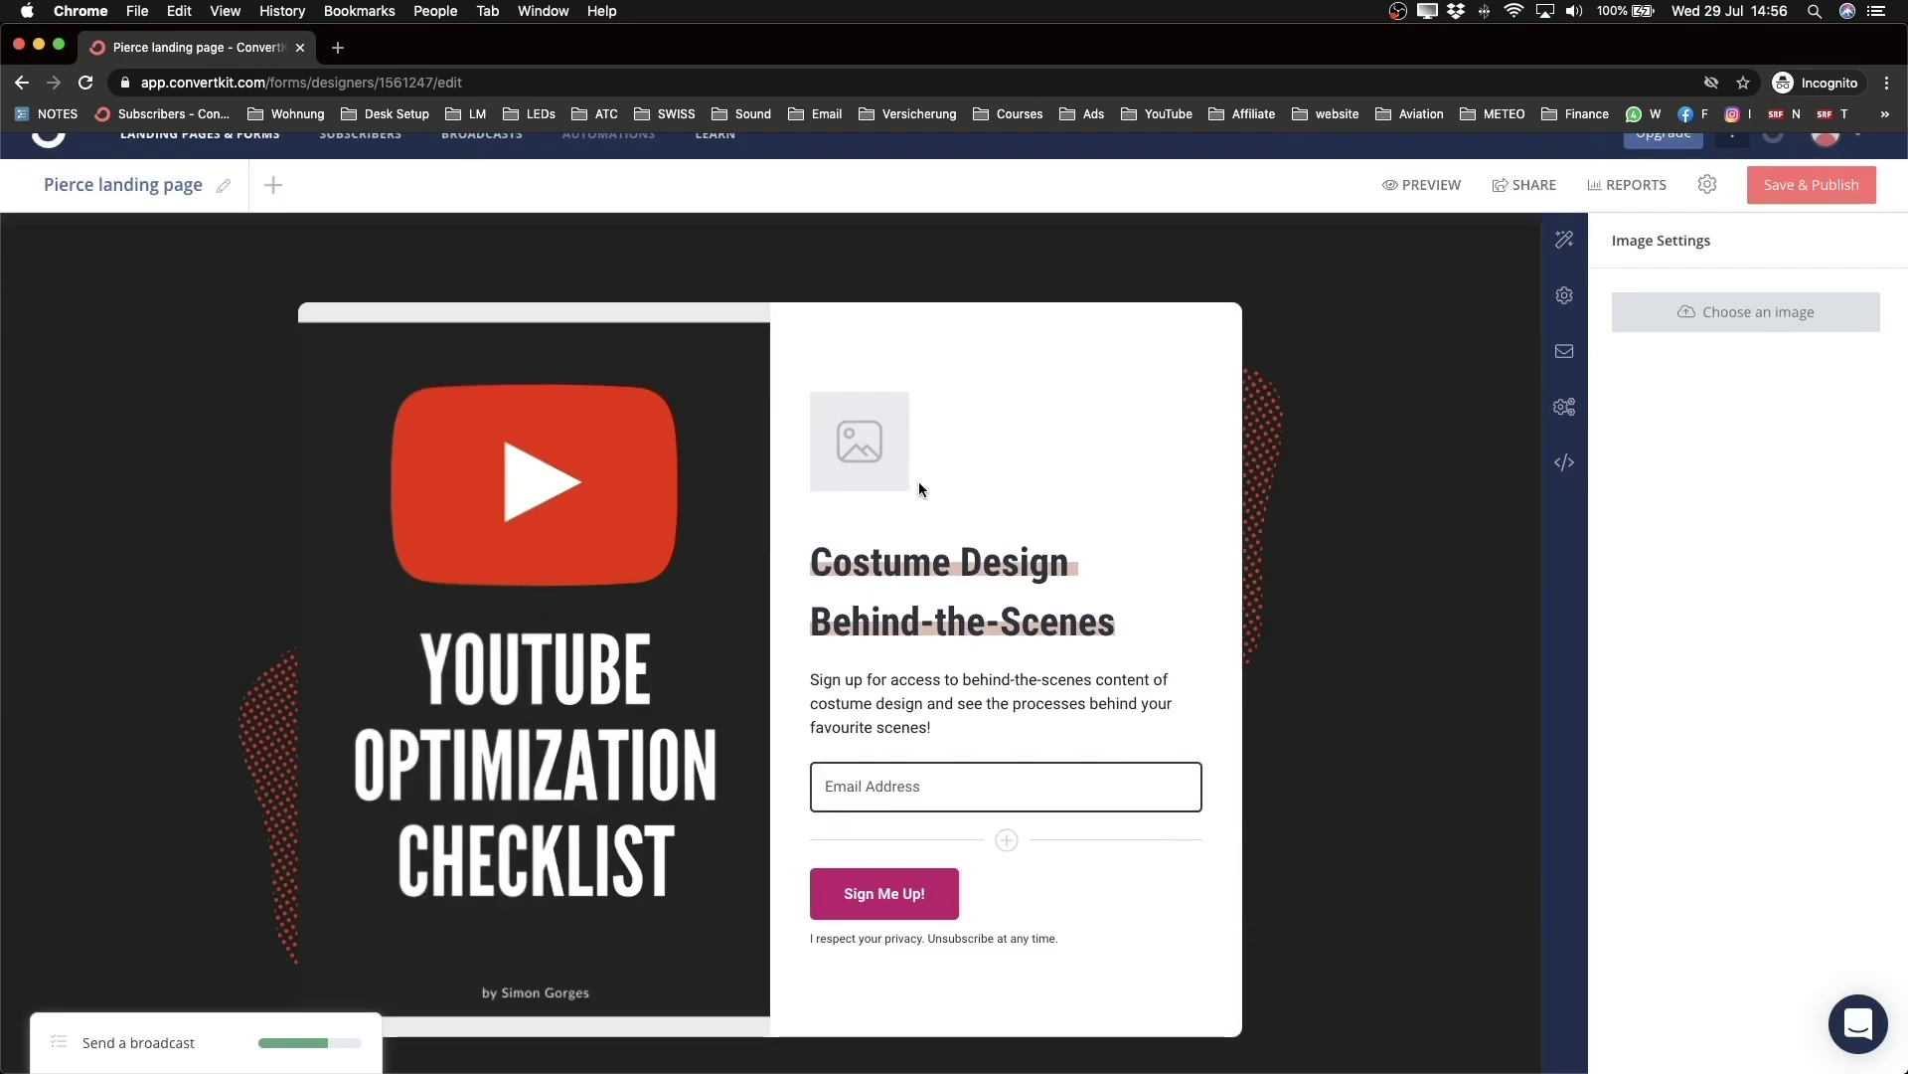
# Step: Replace the heading text with 'FREE Youtube Checklist'
pyautogui.click(815, 560)
pyautogui.moveTo(815, 560); pyautogui.dragTo(1171, 647)
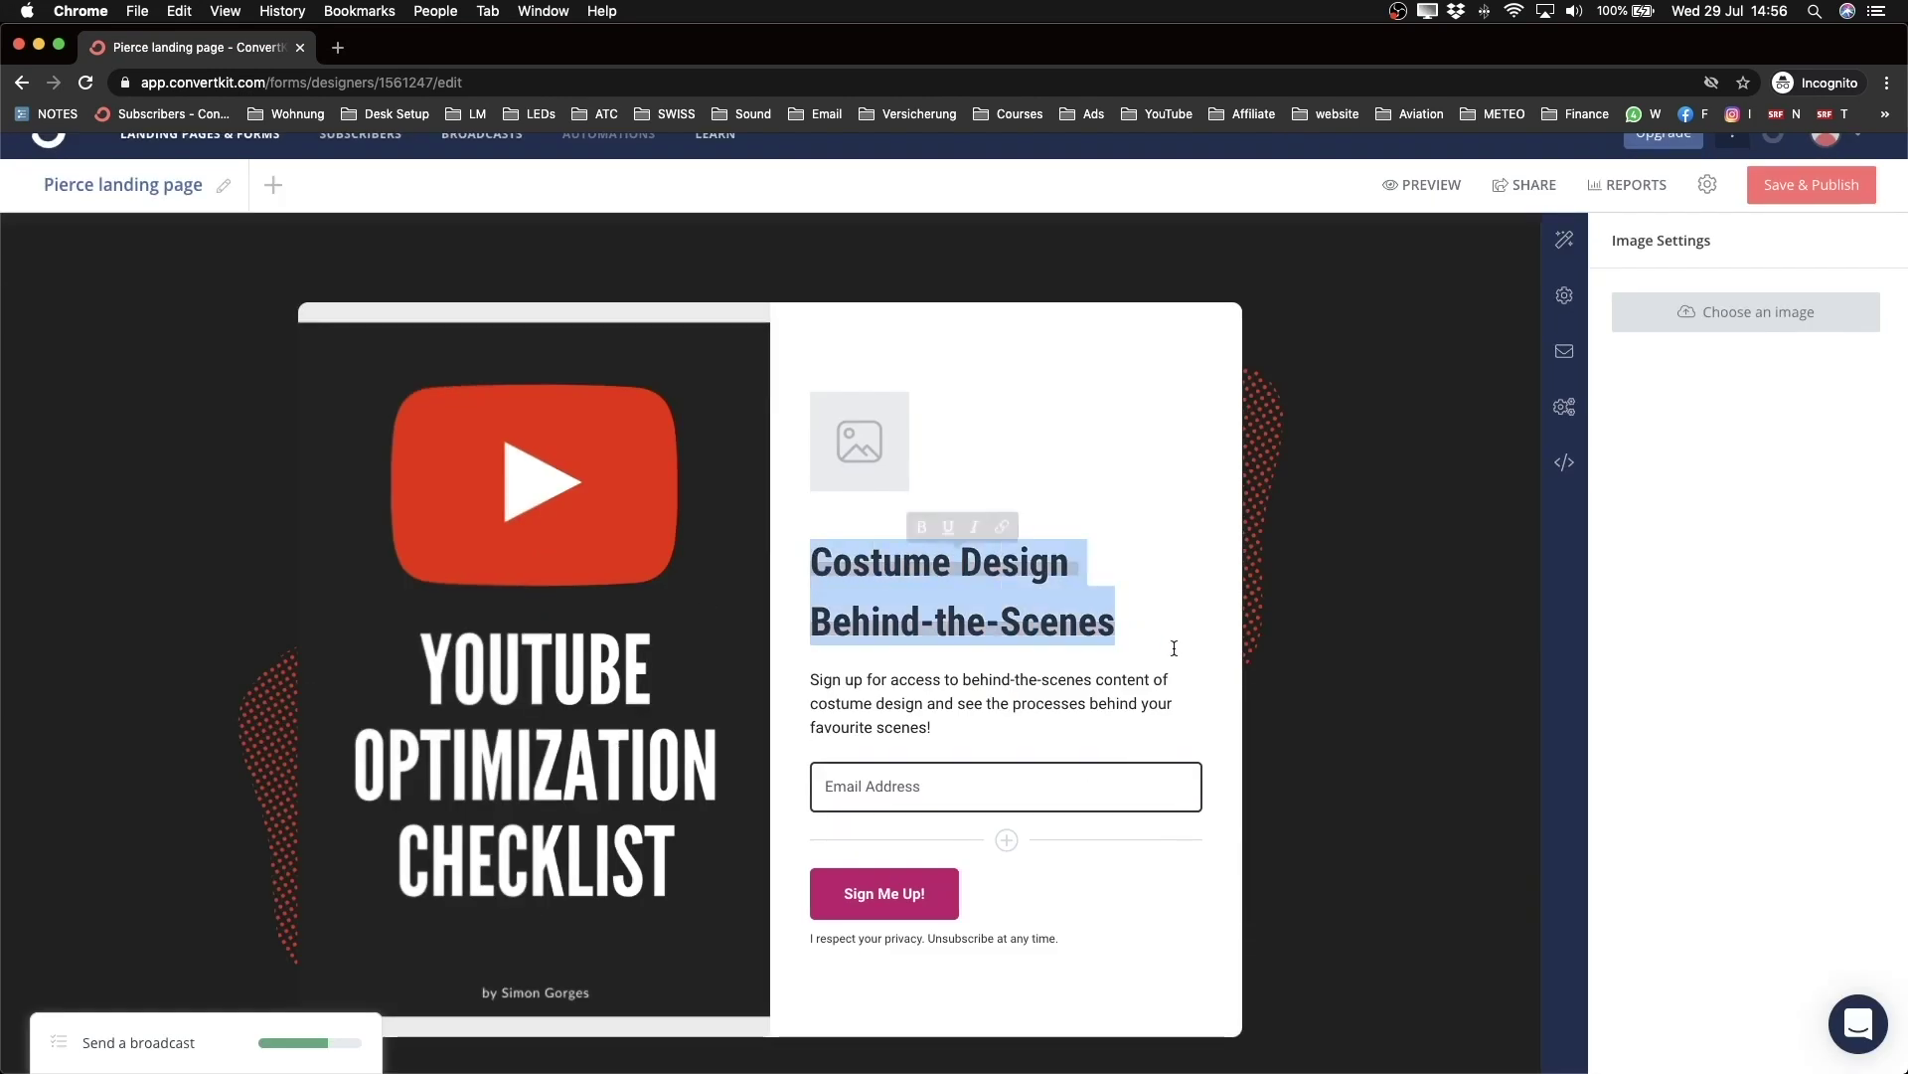
pyautogui.write('Yo')
pyautogui.press('BackSpace')
pyautogui.press('BackSpace')
pyautogui.write('FREE Youtube Checklist')
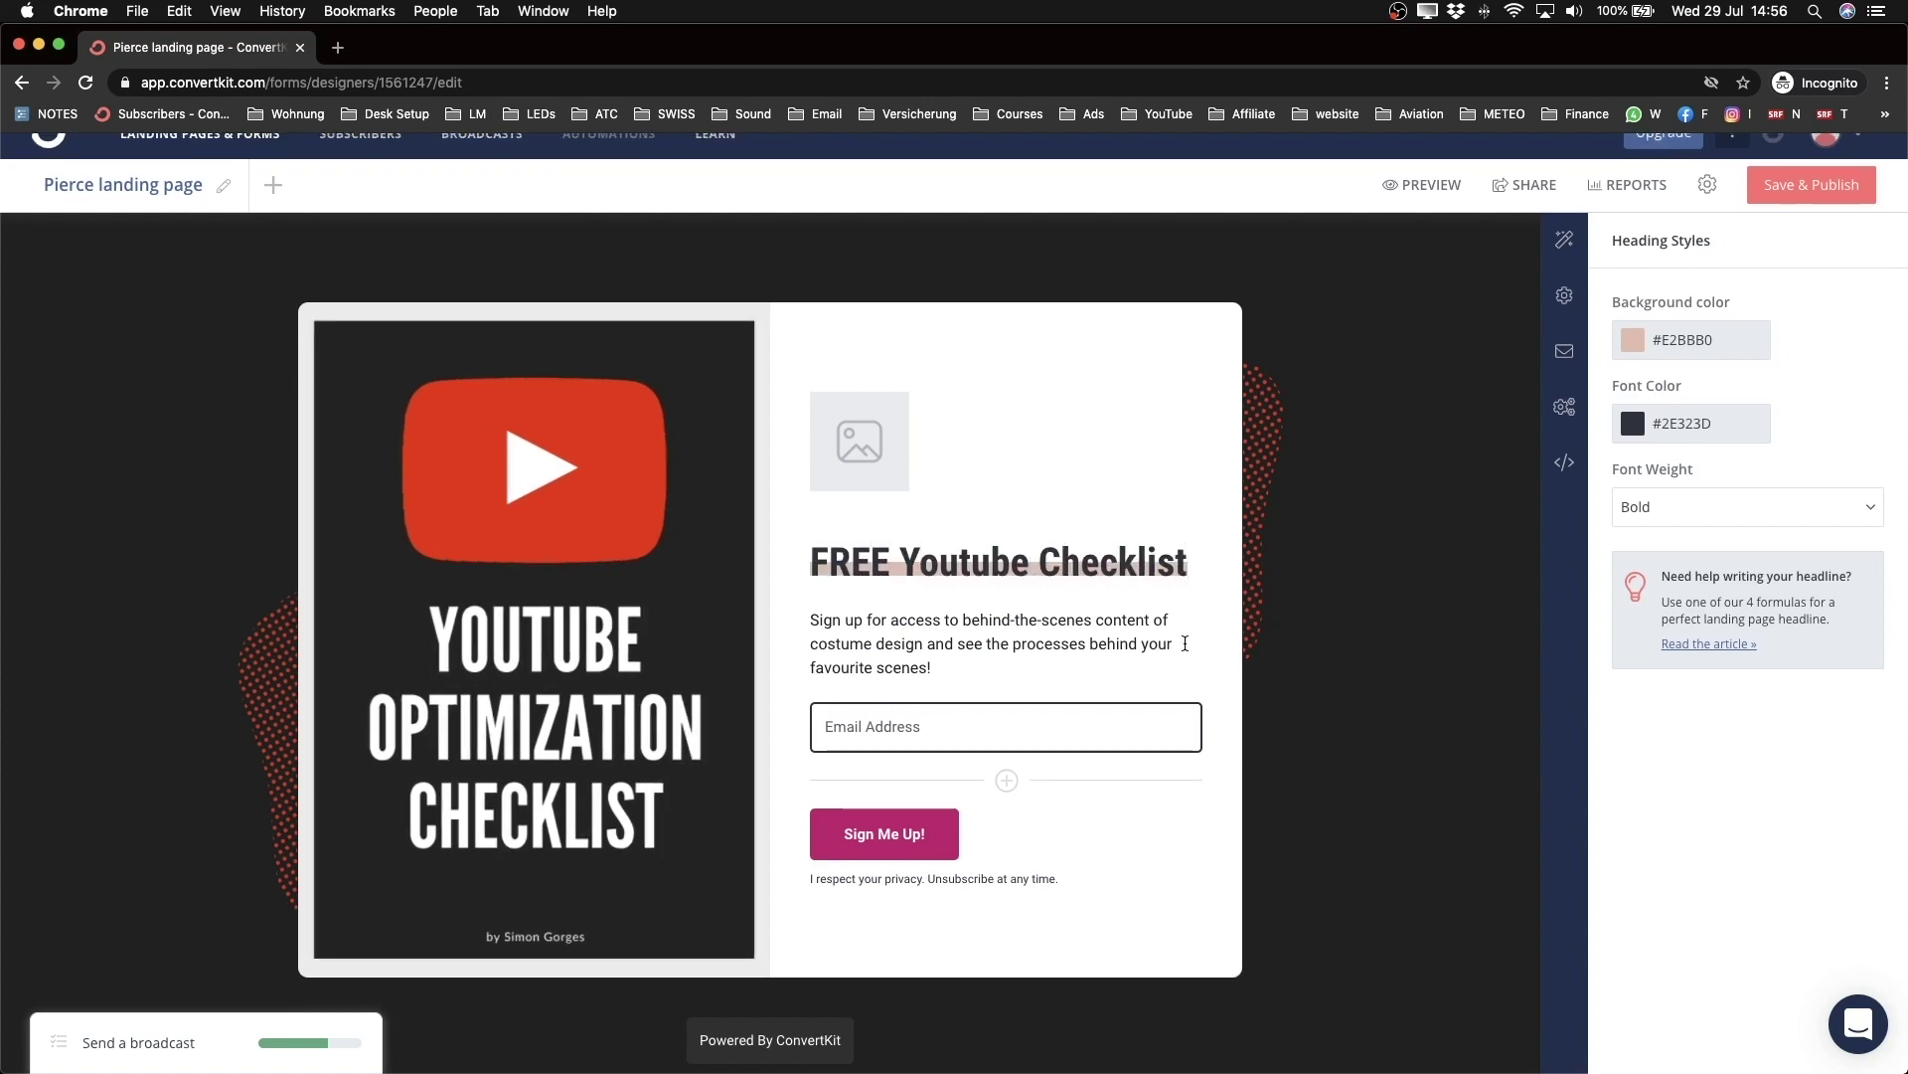
# Step: Remove the underline from the heading
pyautogui.scroll(-1, 1185, 643)
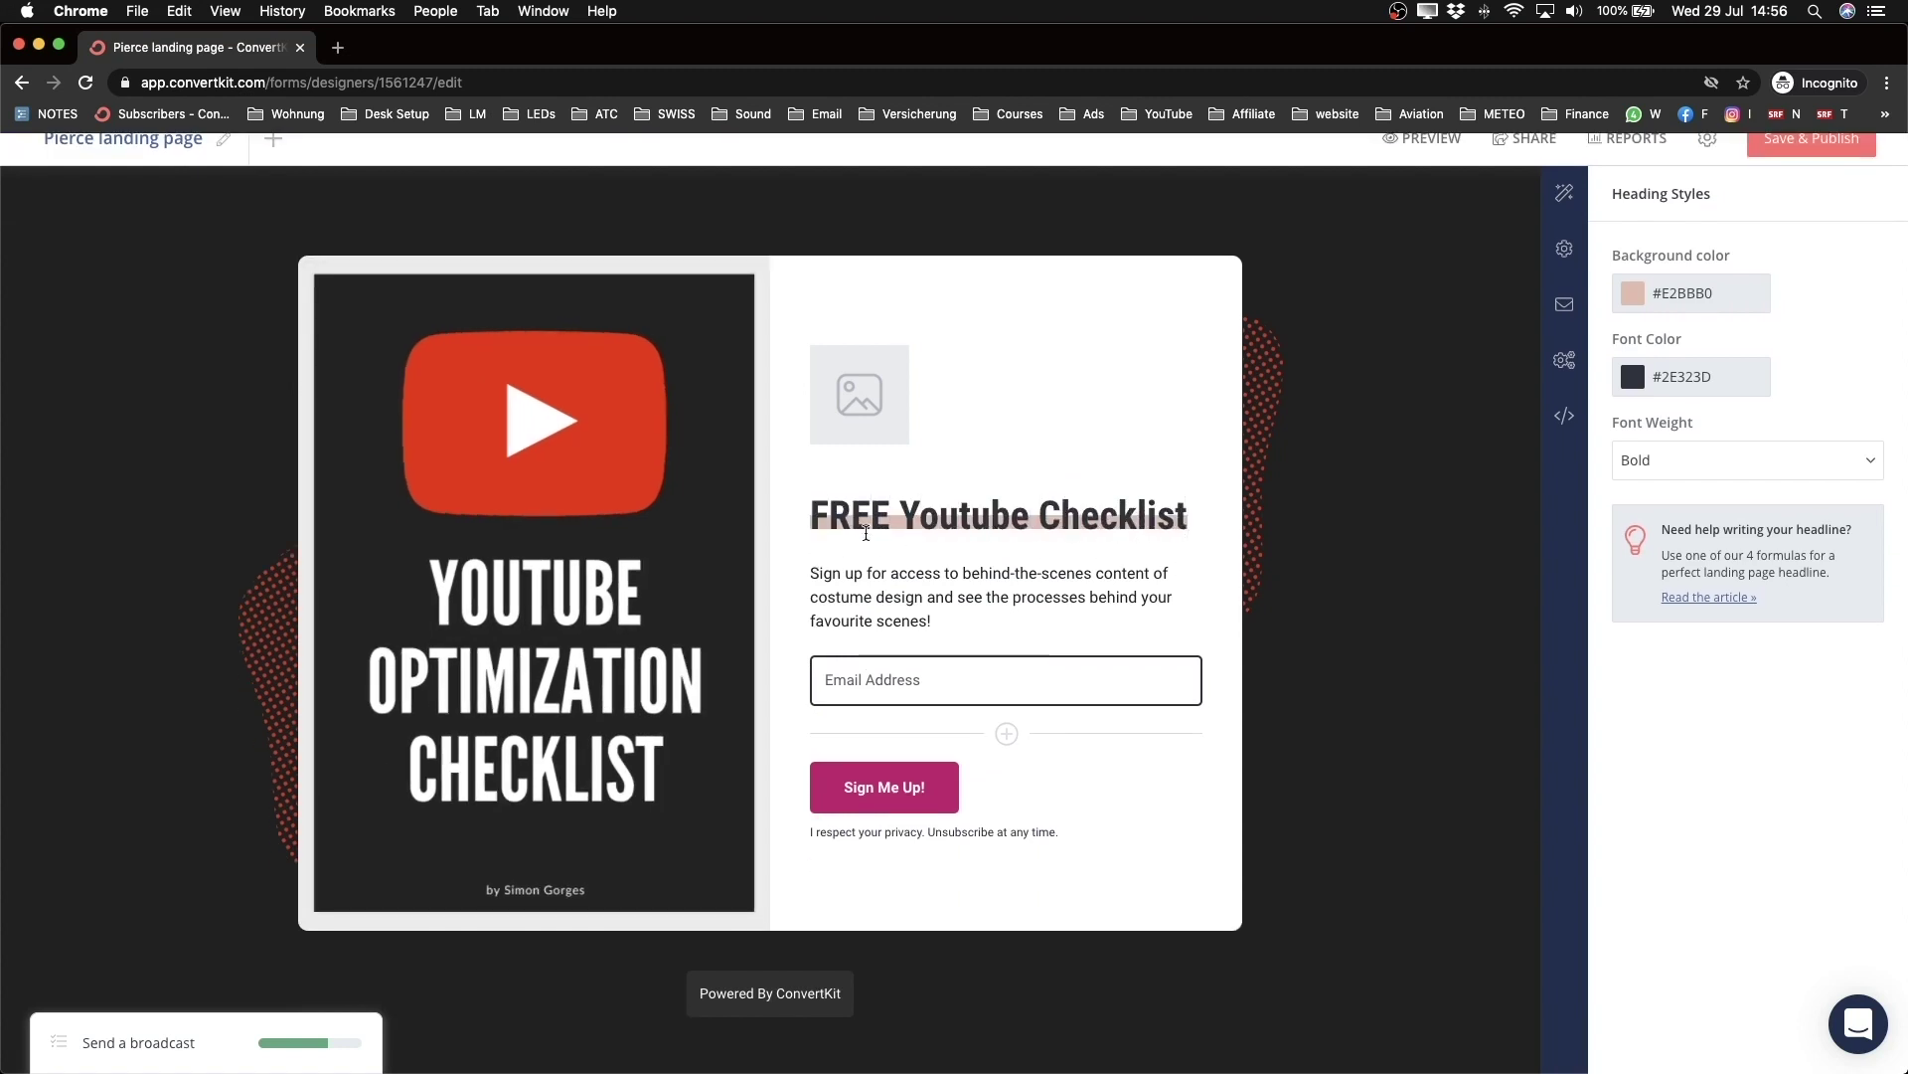
pyautogui.moveTo(811, 515); pyautogui.dragTo(851, 518)
pyautogui.click(1105, 517)
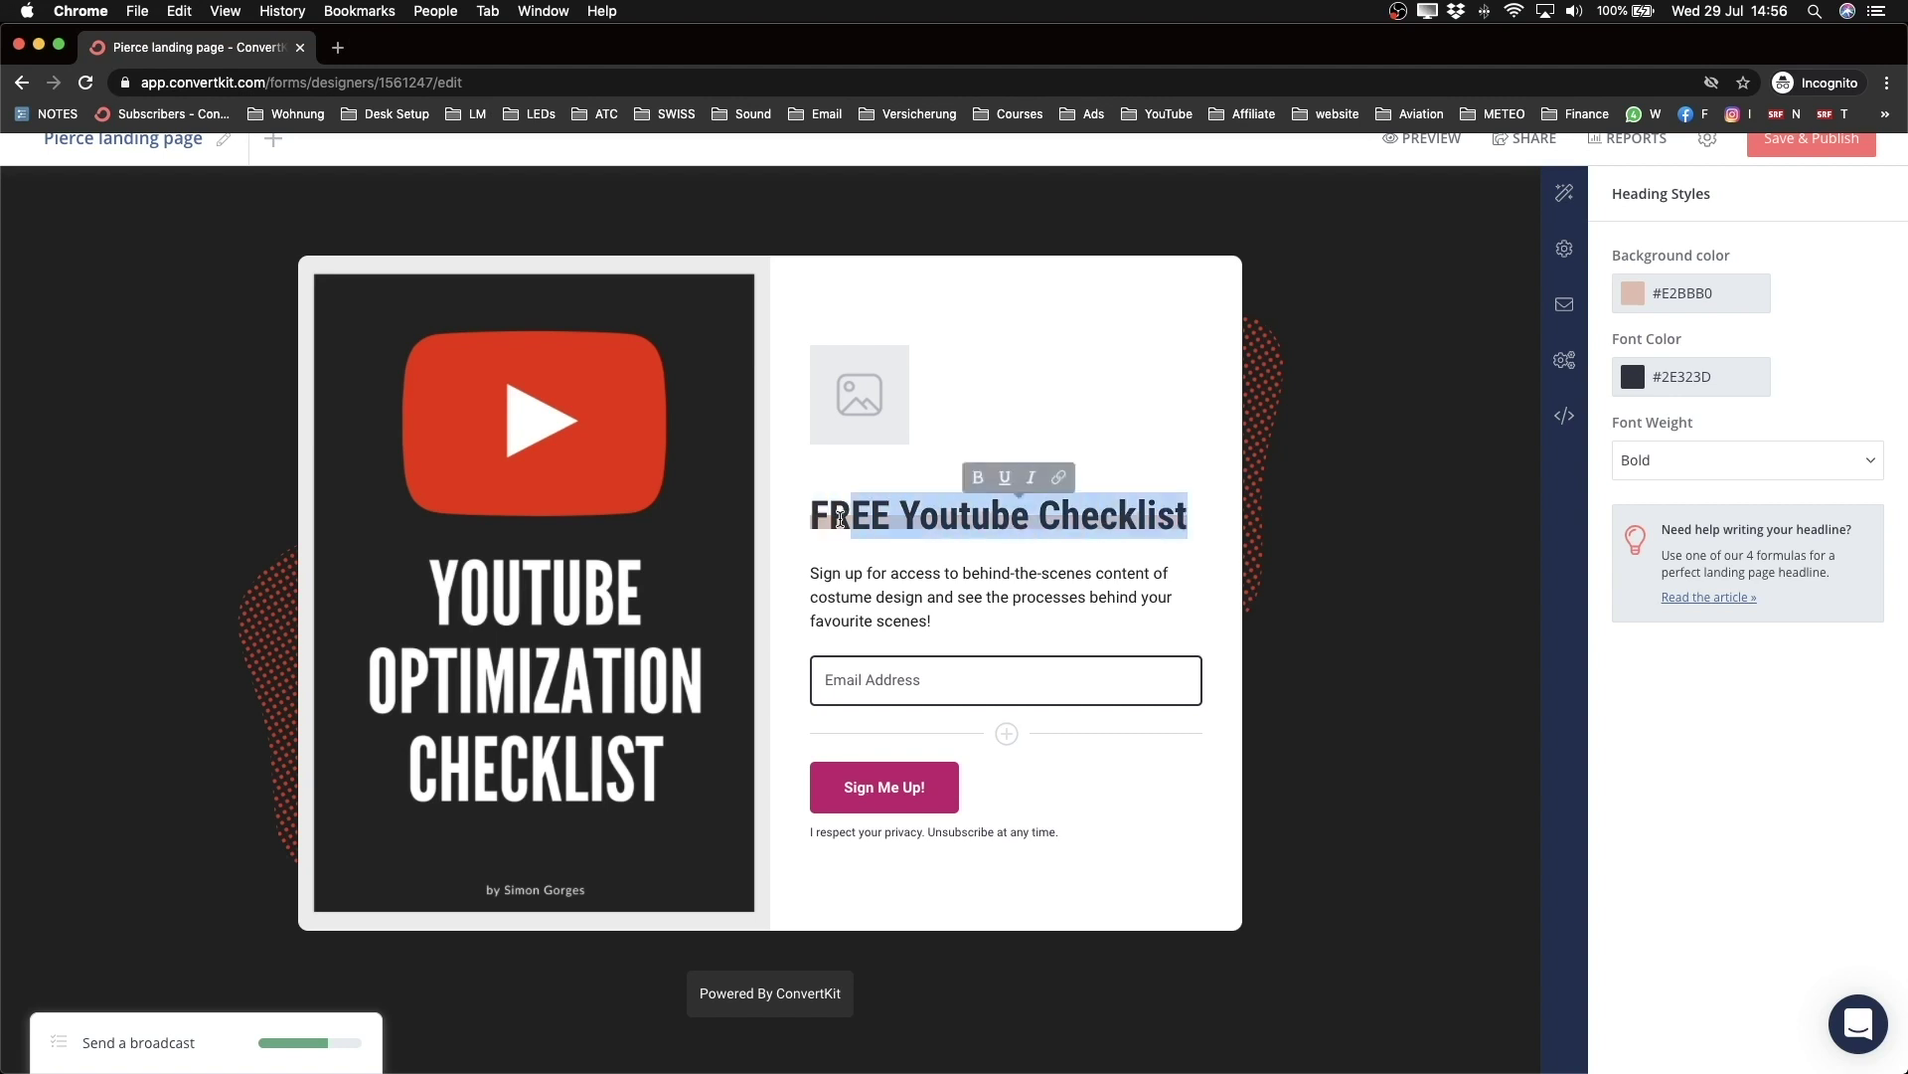
pyautogui.click(1006, 472)
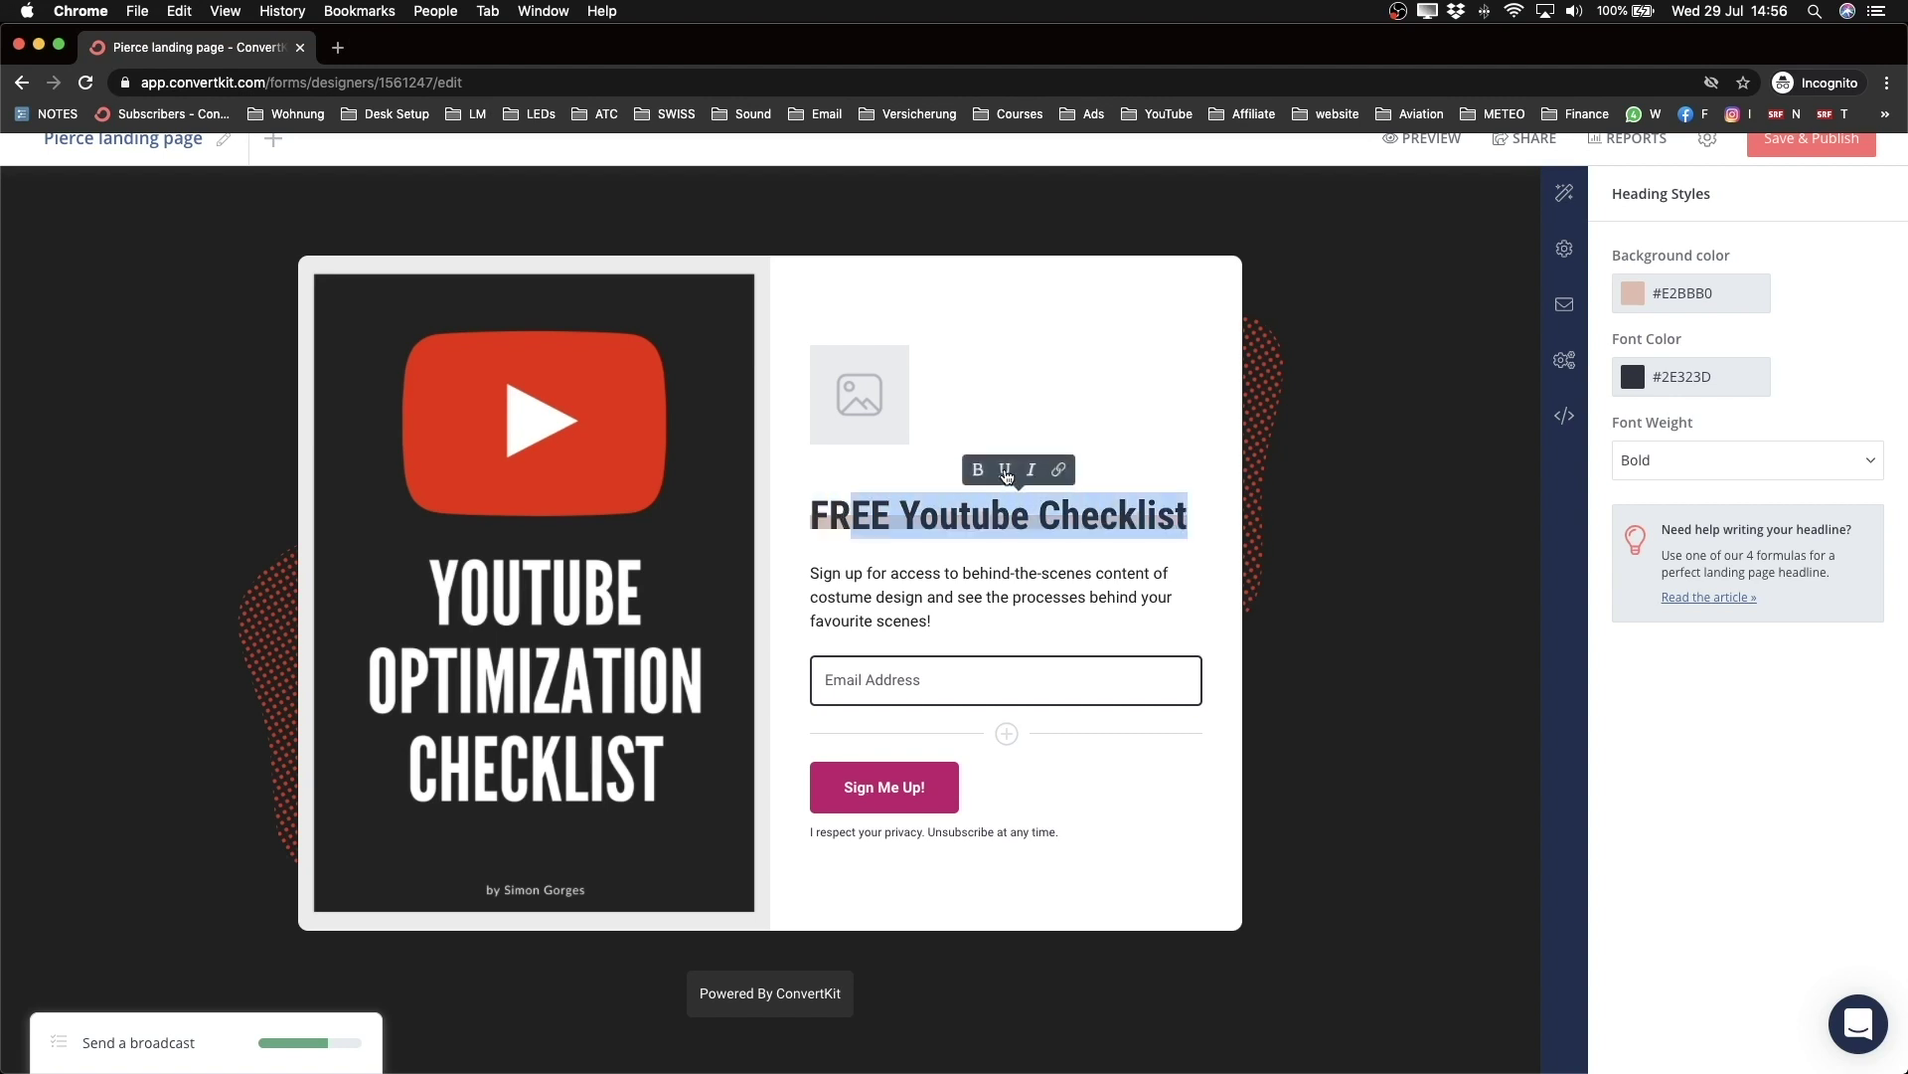
pyautogui.click(1185, 530)
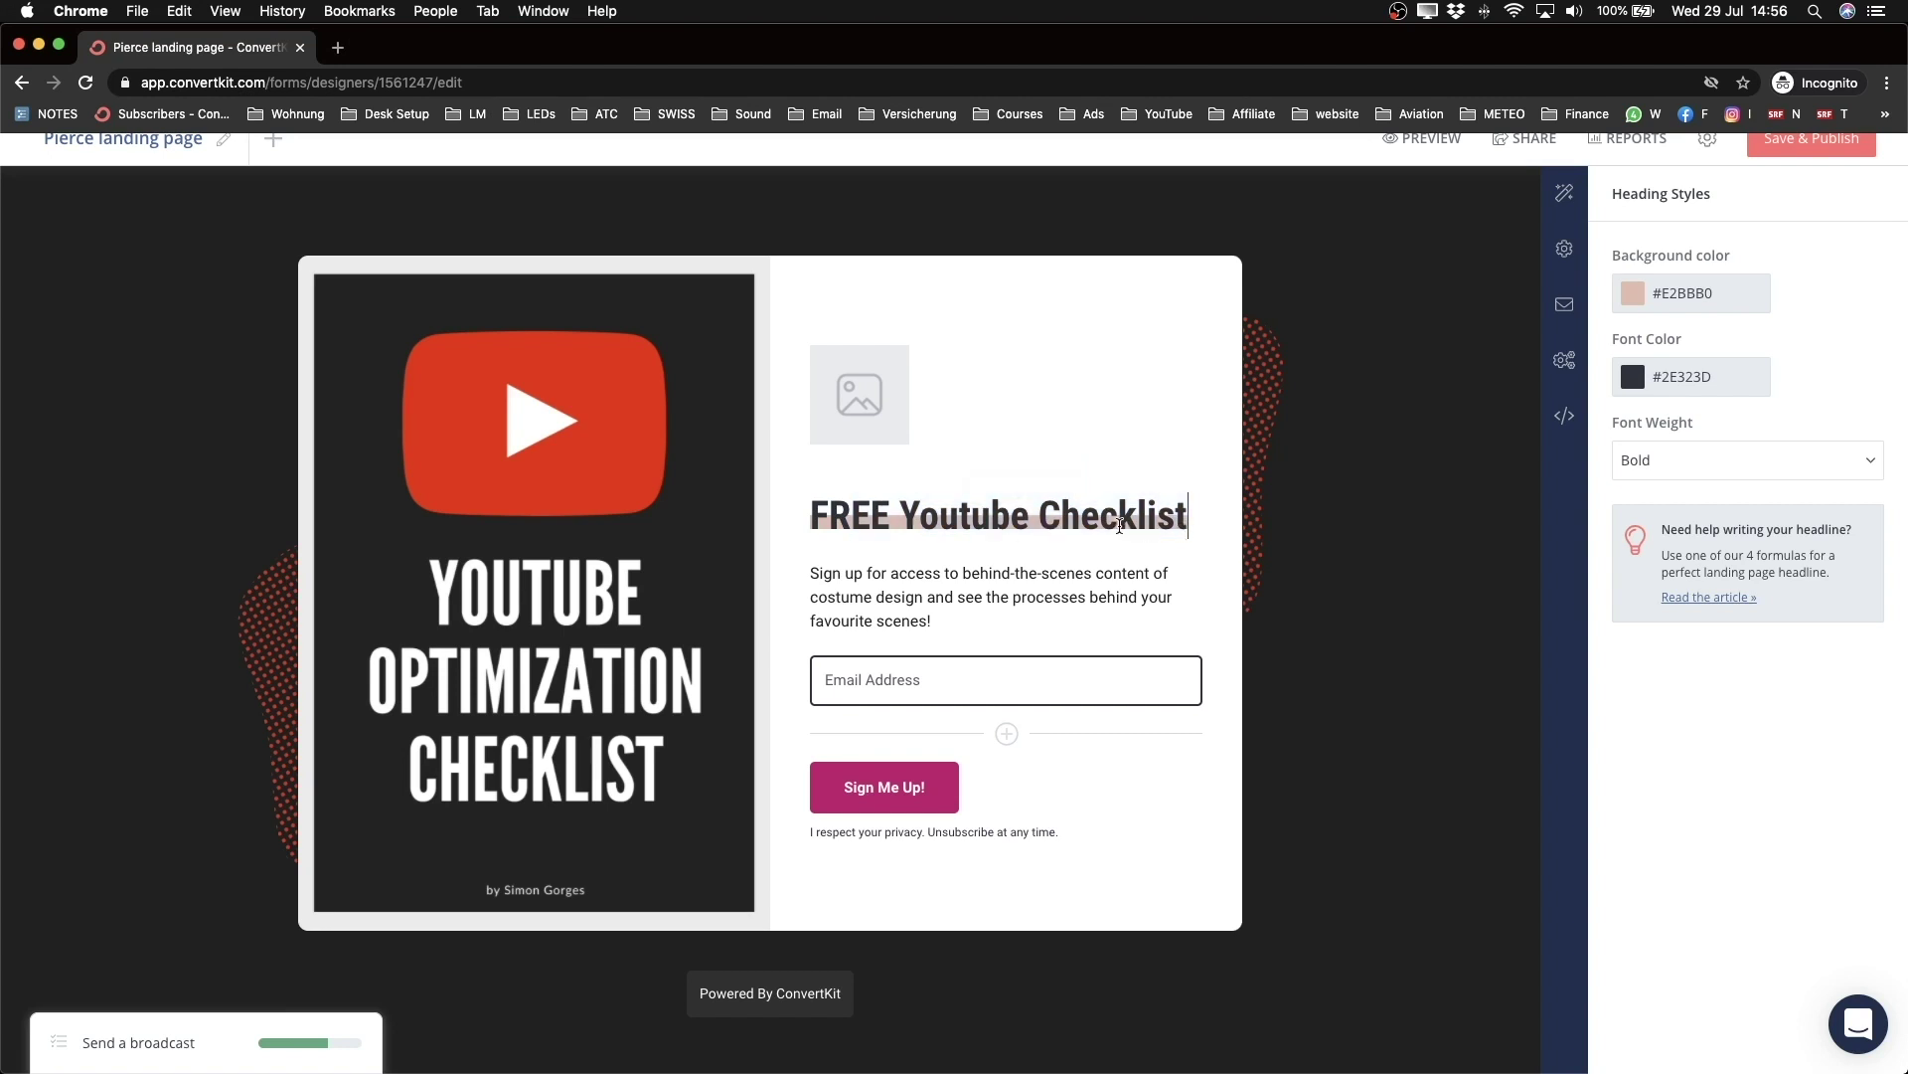
# Step: Set the heading highlight background colour to white #FFFFFF
pyautogui.click(1642, 303)
pyautogui.moveTo(1654, 332); pyautogui.dragTo(1596, 314)
pyautogui.click(989, 555)
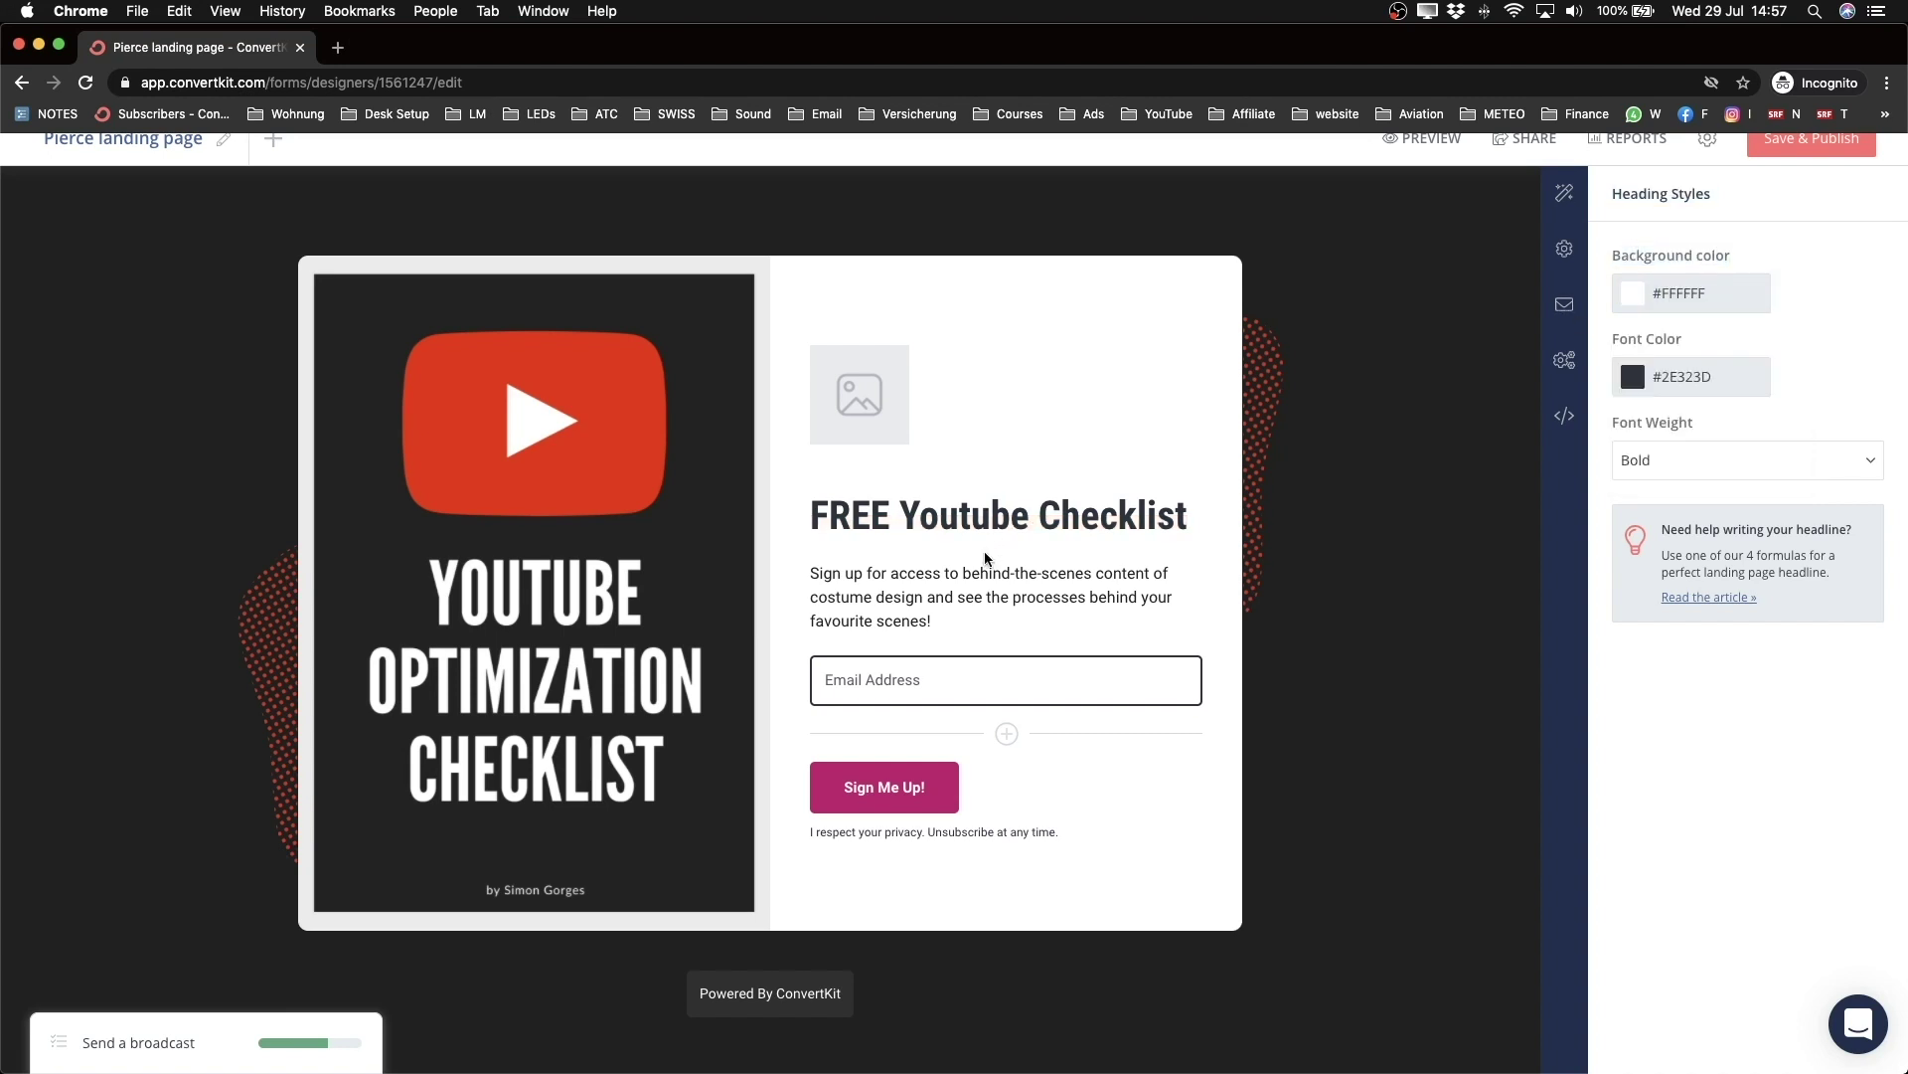
pyautogui.click(817, 571)
# Step: Retype the paragraph under the heading as 'Where can I send the checklist to?'
pyautogui.tripleClick(826, 573)
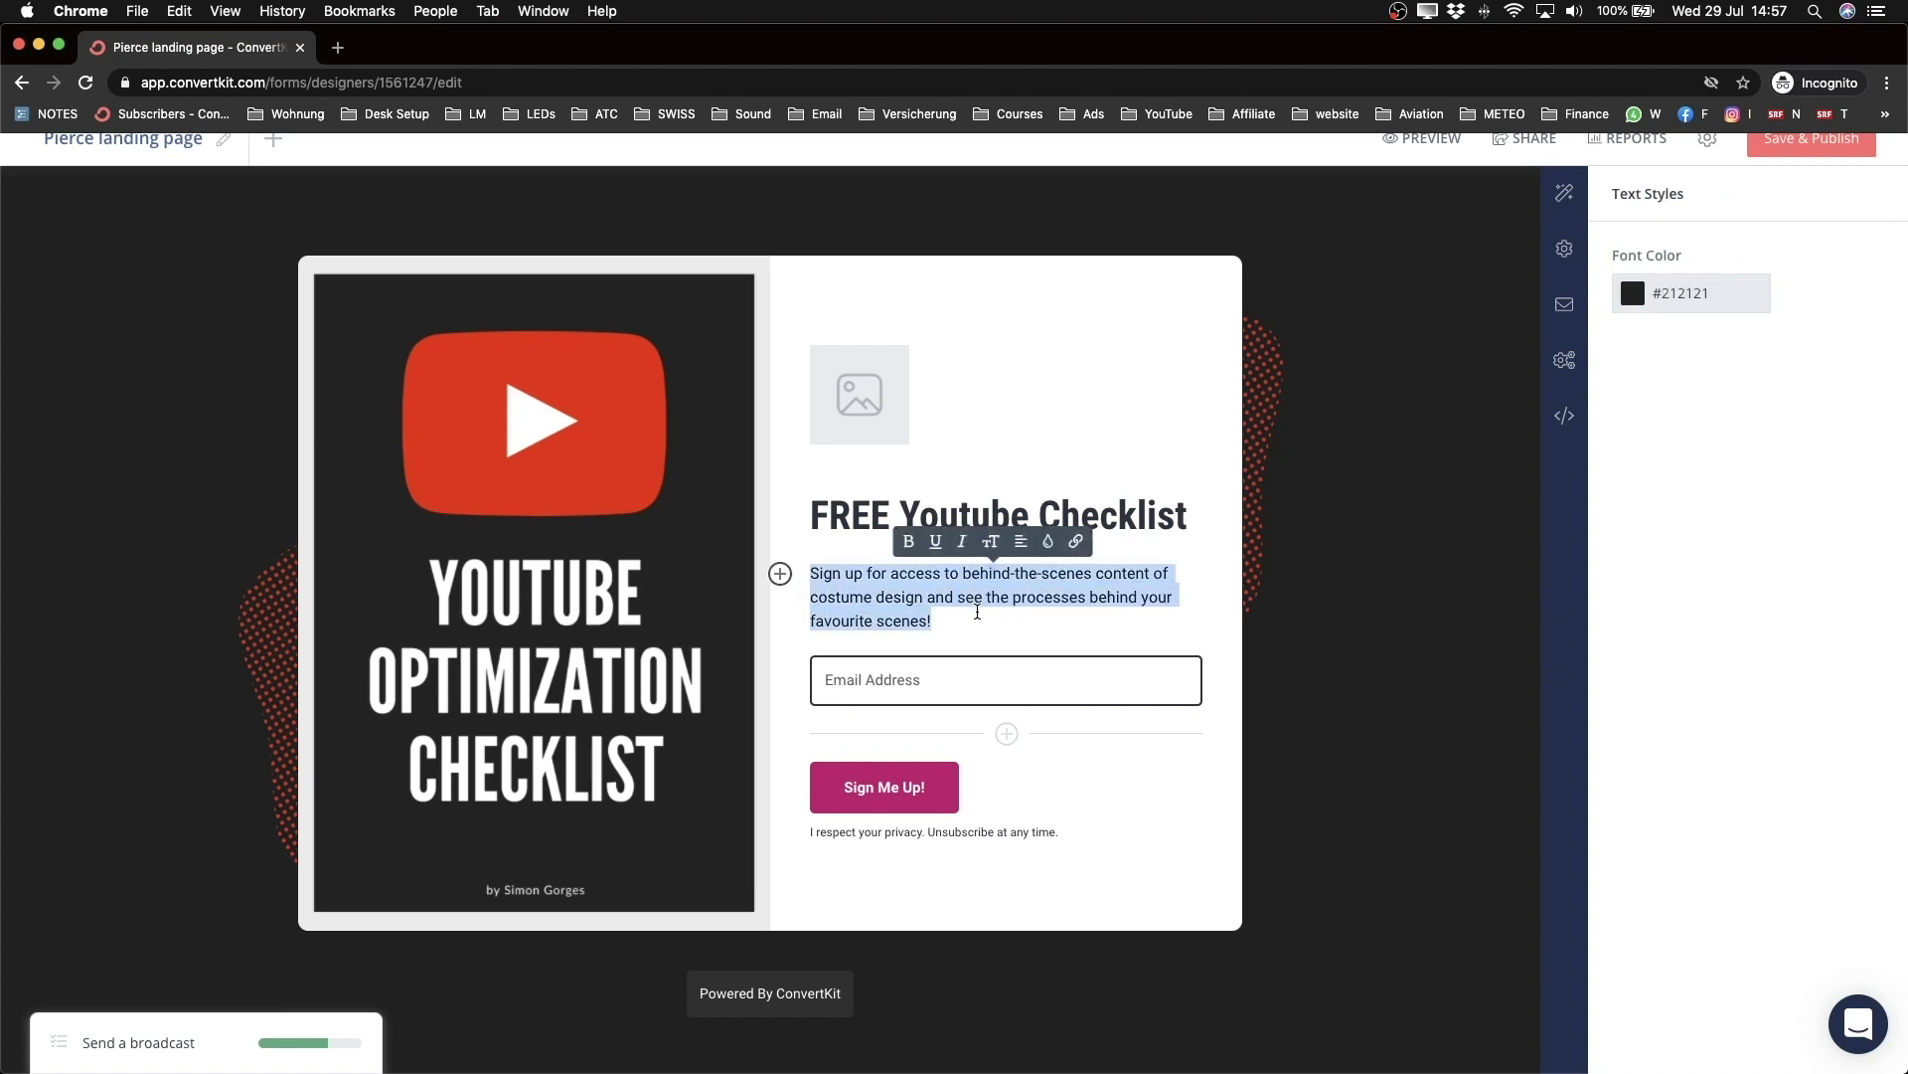
pyautogui.write('Where ')
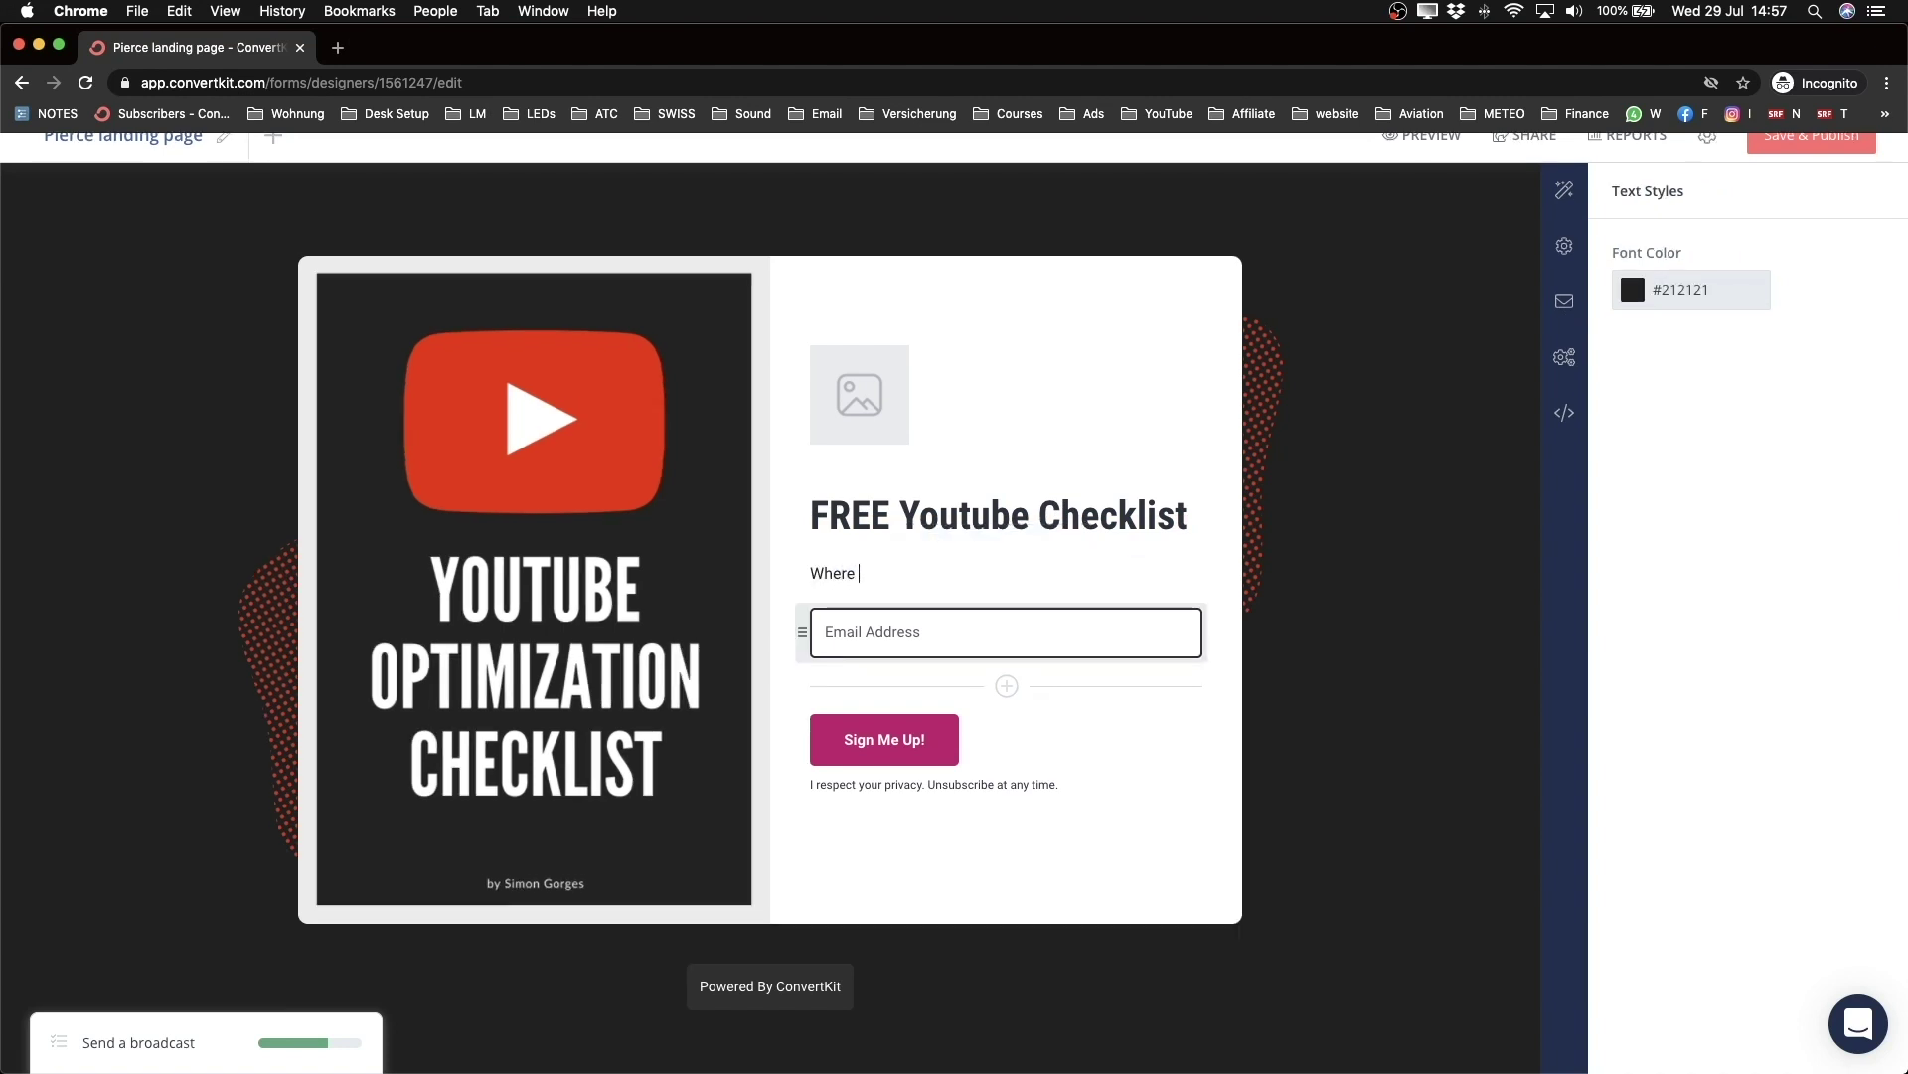
pyautogui.write('can I send the checklist to')
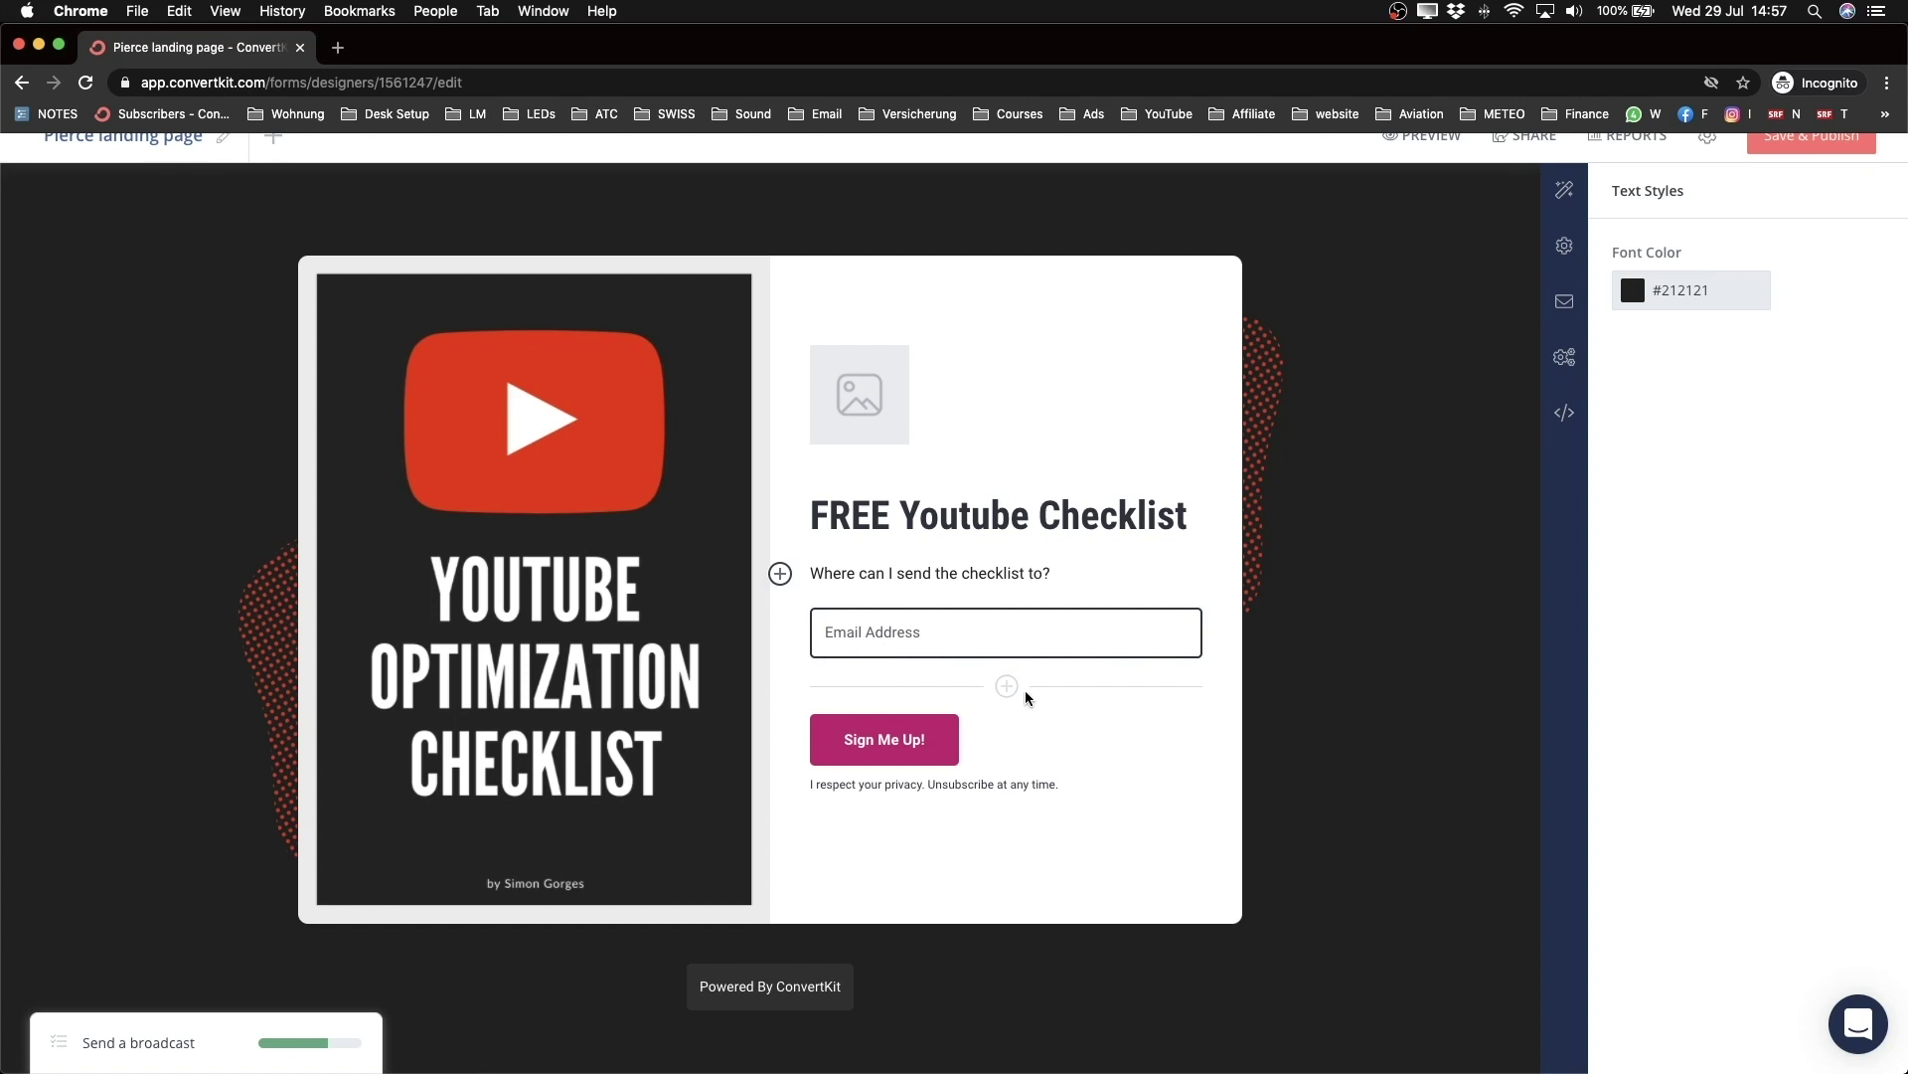
pyautogui.scroll(3, 1007, 683)
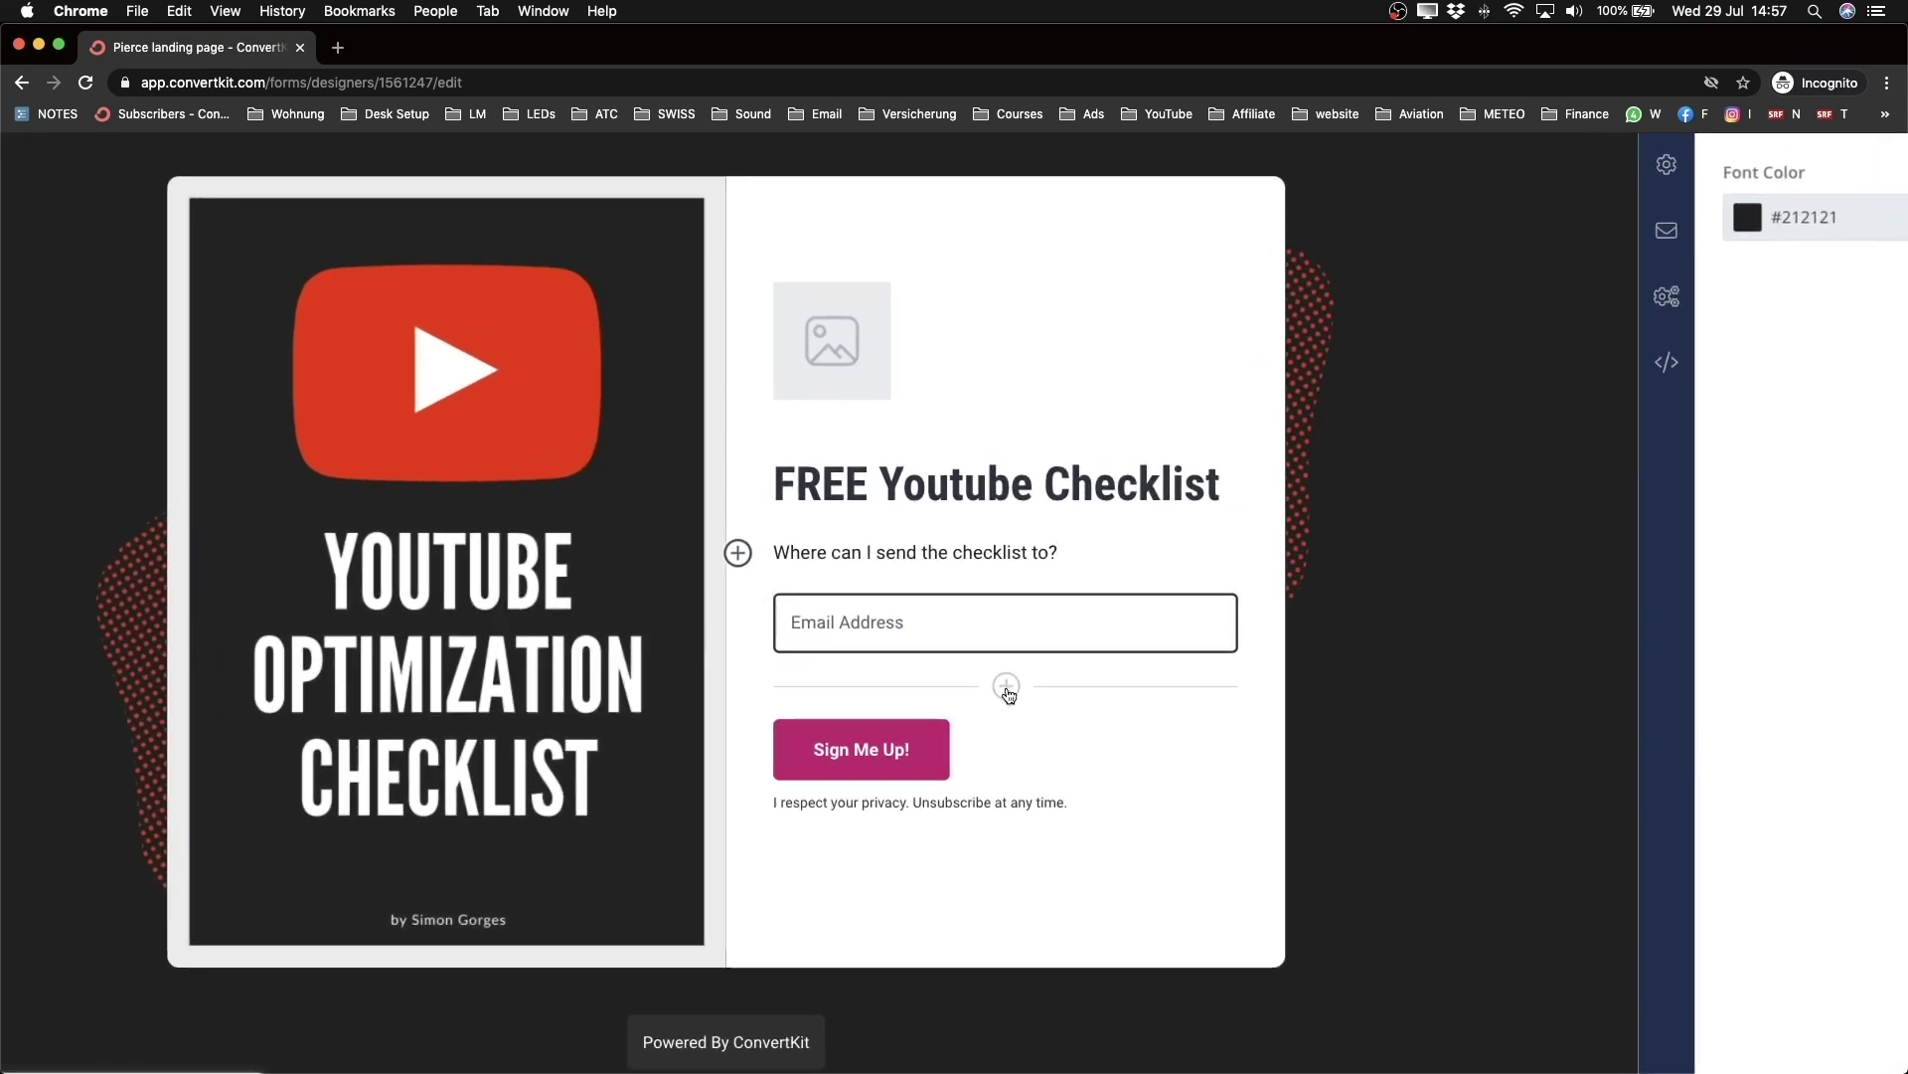
# Step: Add a form field above Email Address and map it to the First Name custom field
pyautogui.click(1006, 686)
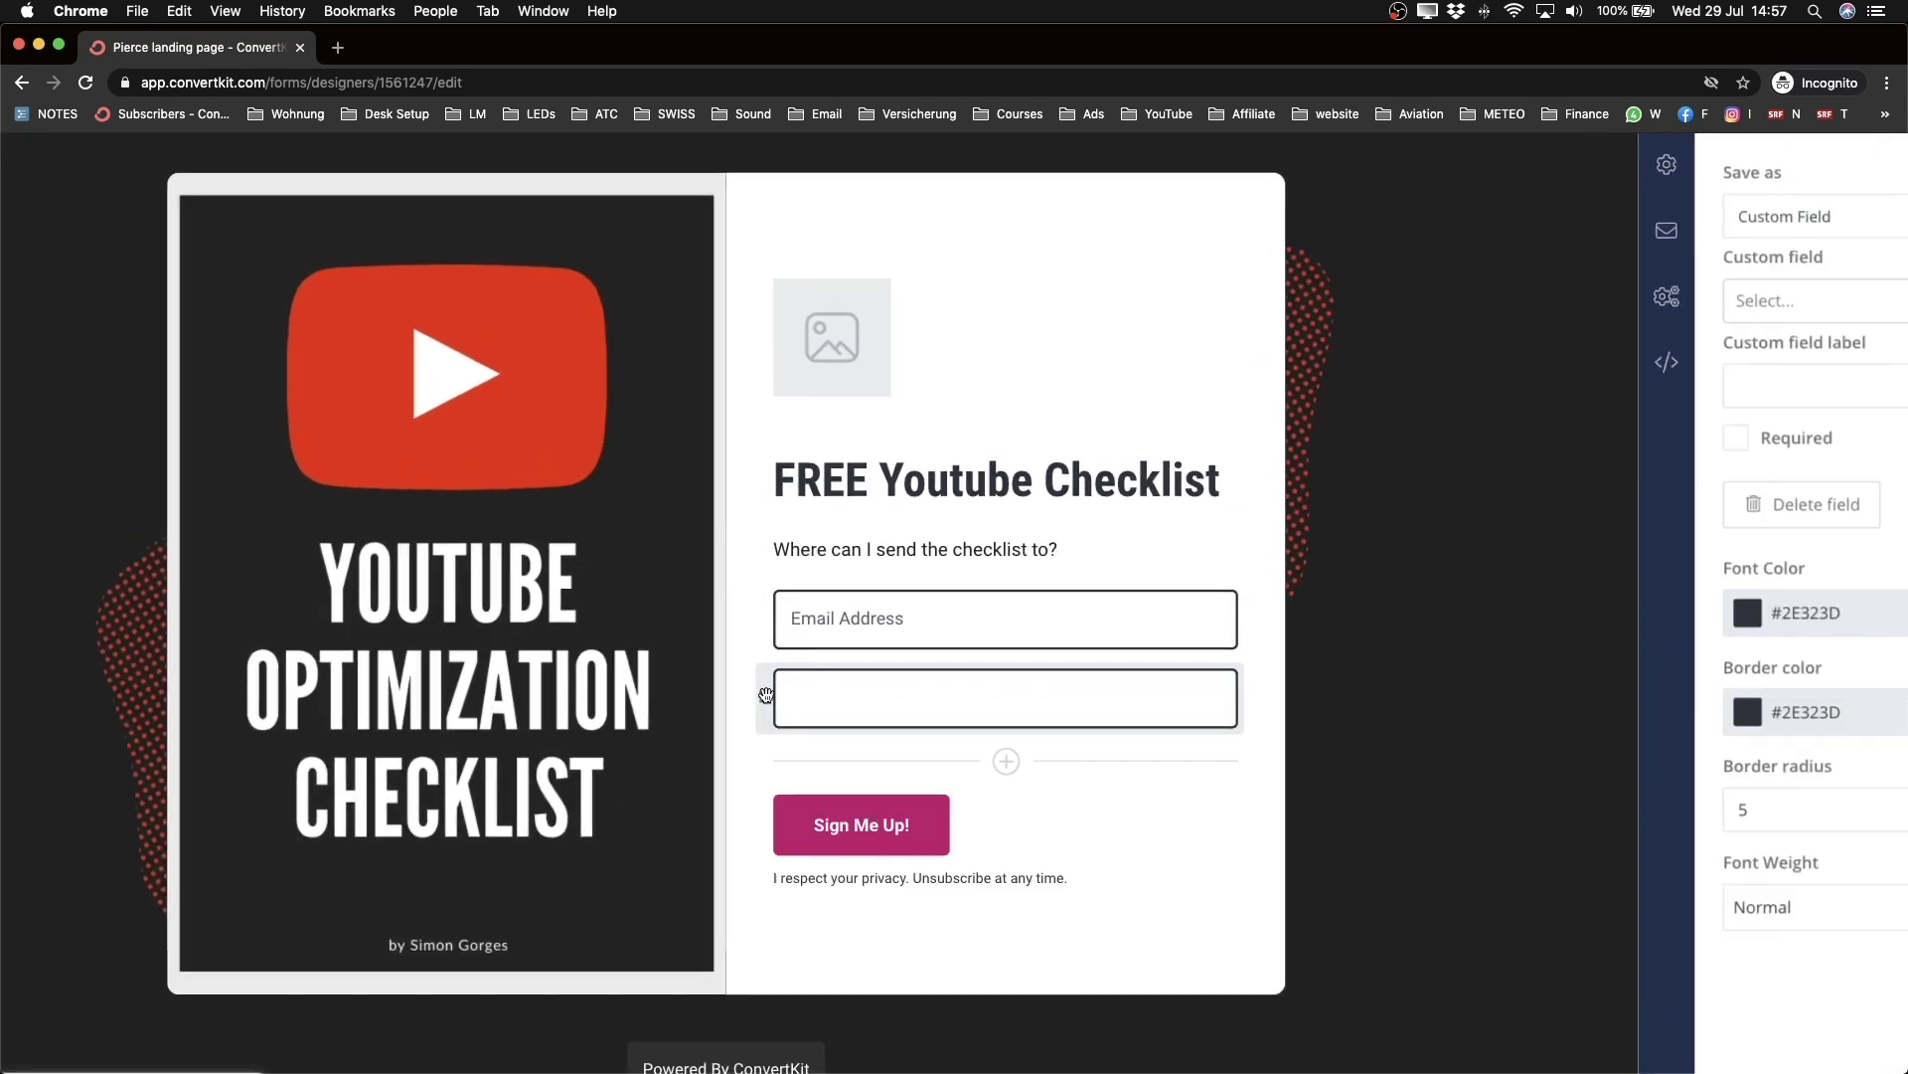
pyautogui.moveTo(765, 694); pyautogui.dragTo(772, 605)
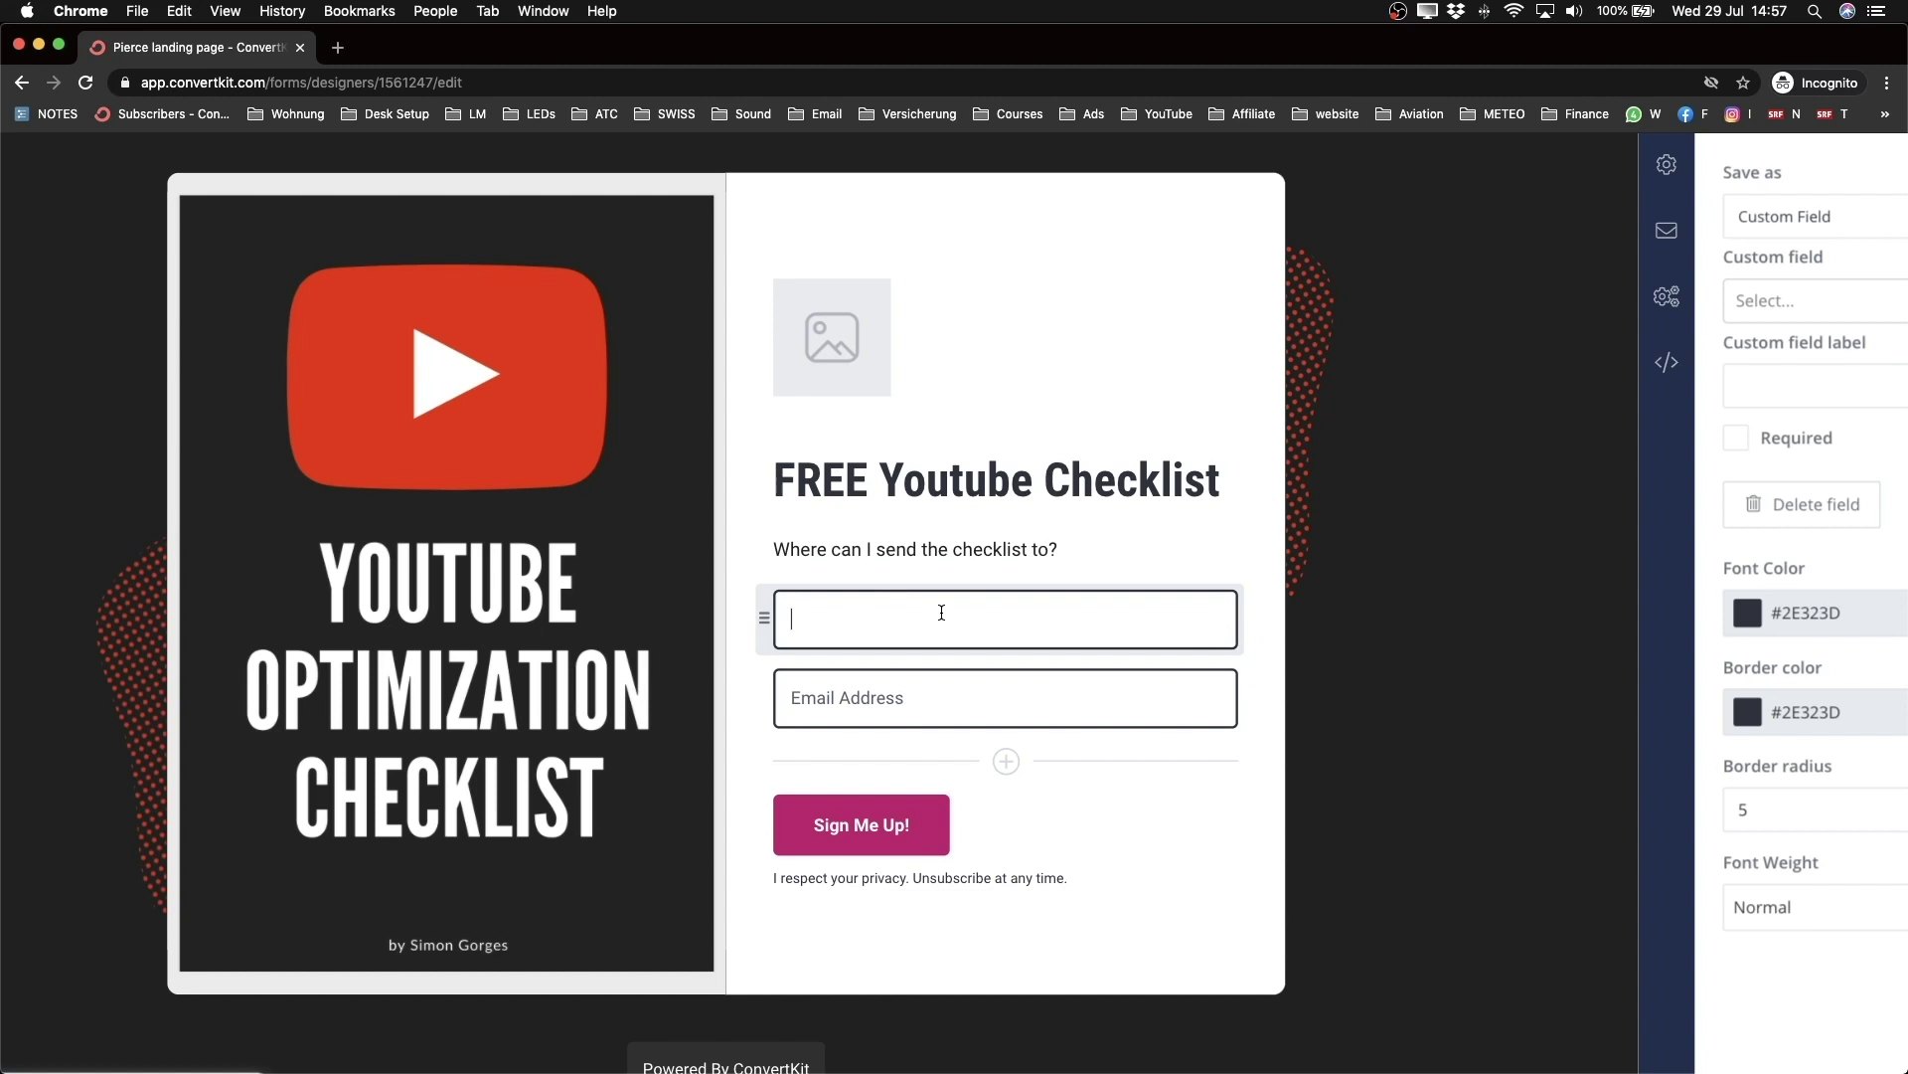
pyautogui.scroll(-3, 941, 612)
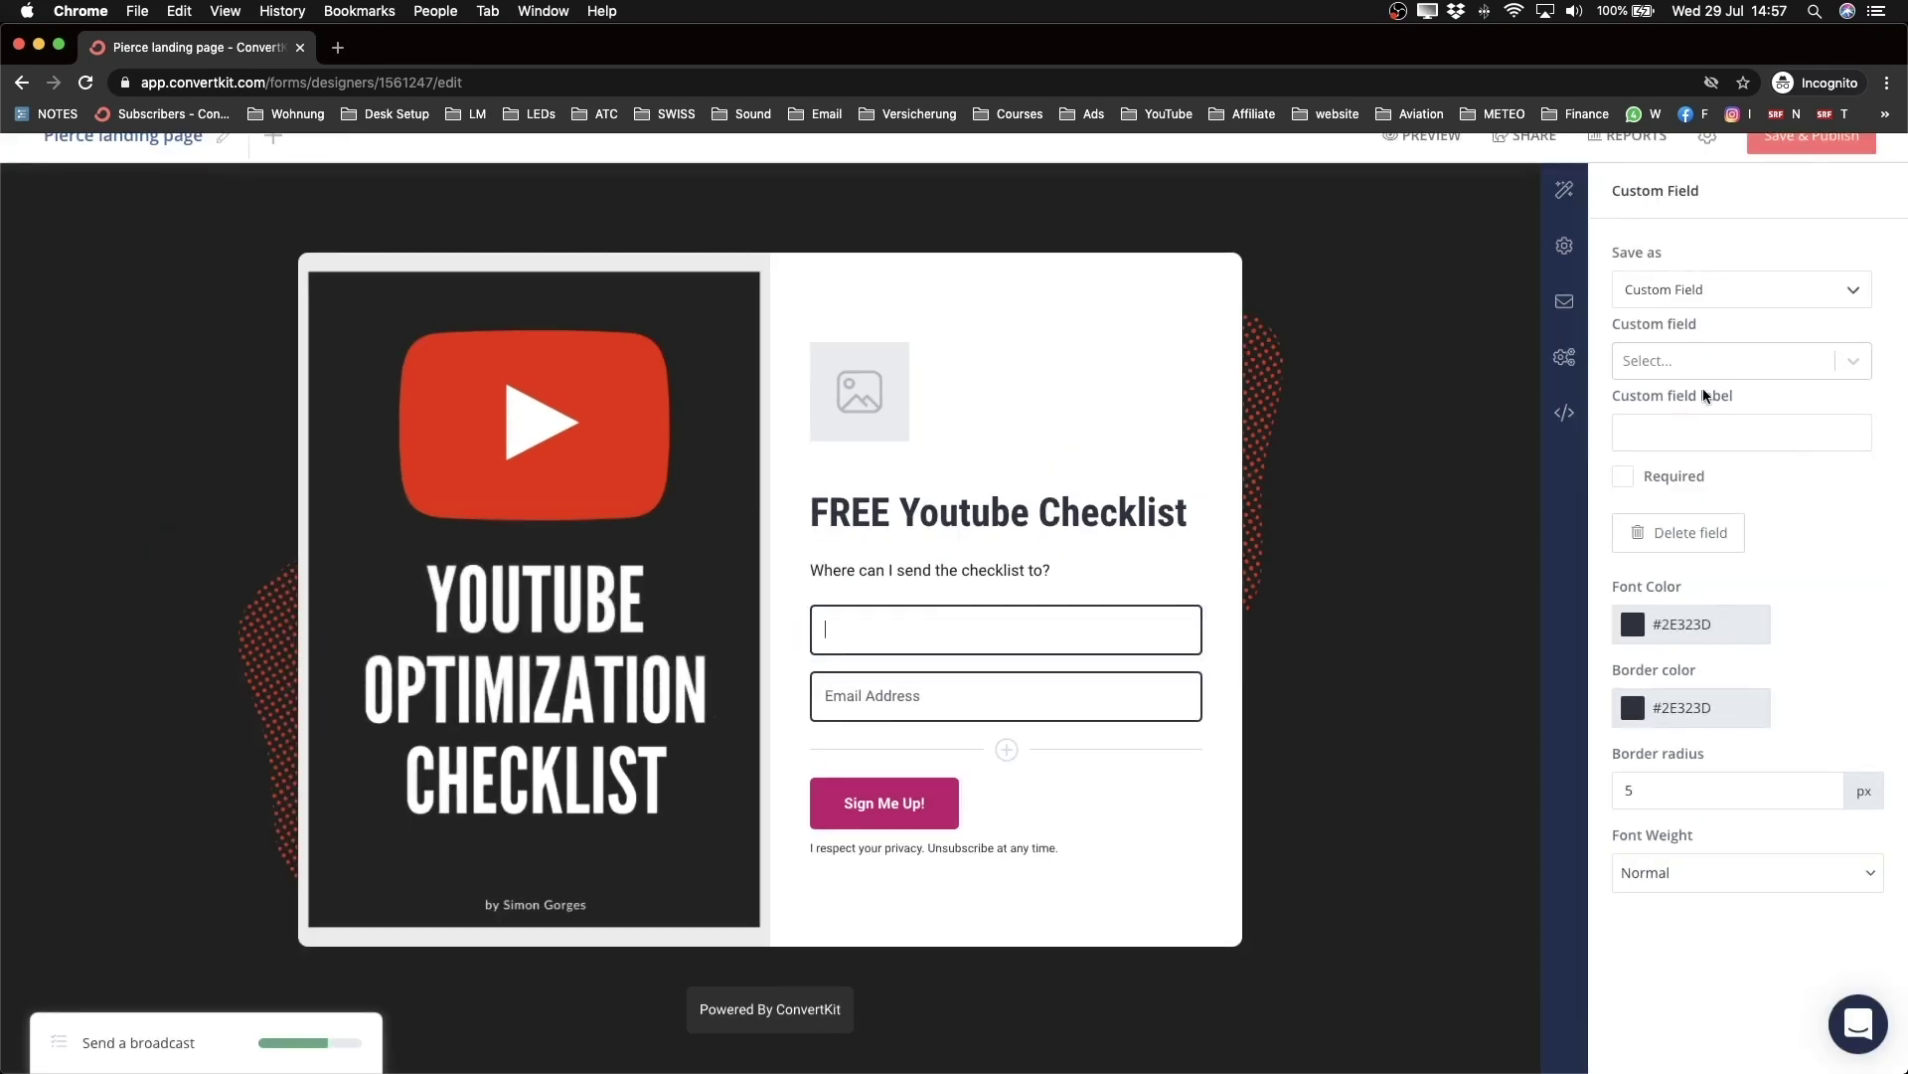
pyautogui.click(1845, 376)
pyautogui.click(1696, 410)
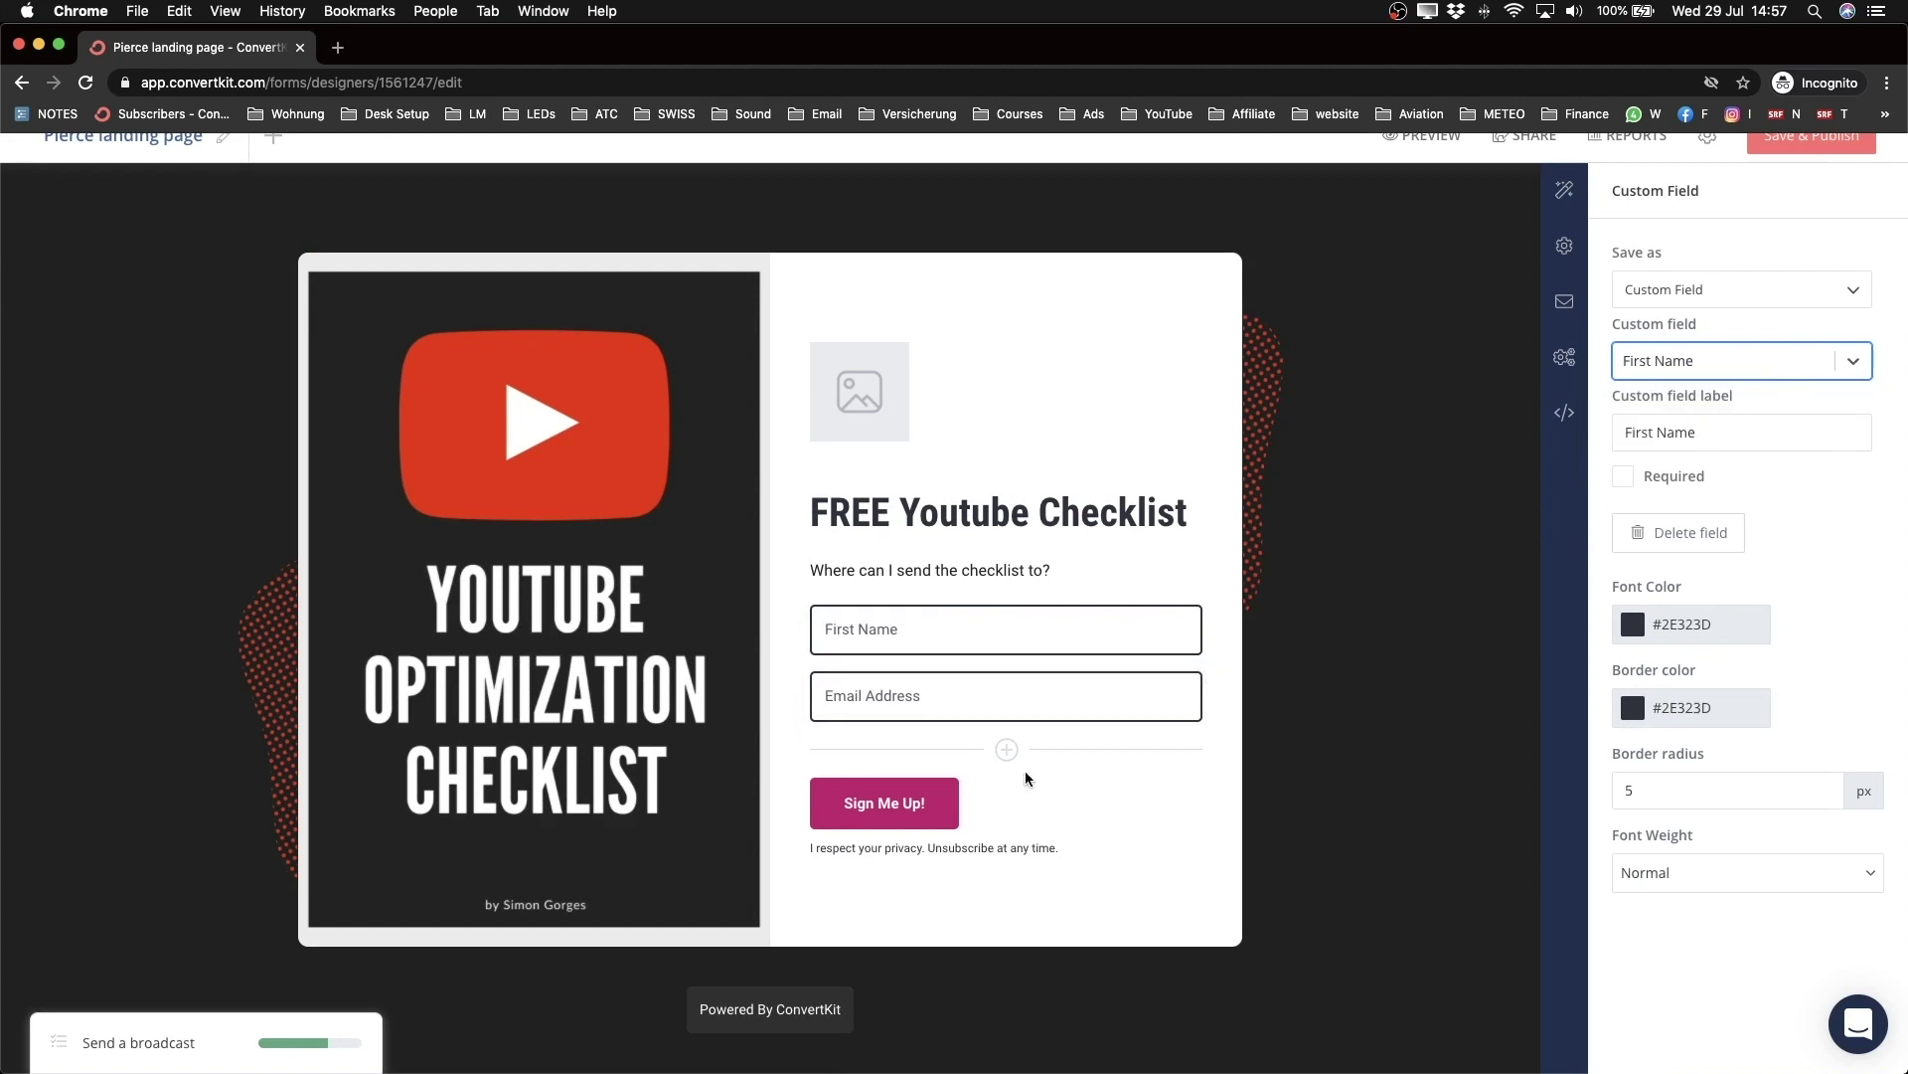
pyautogui.click(873, 810)
pyautogui.moveTo(844, 807); pyautogui.dragTo(940, 805)
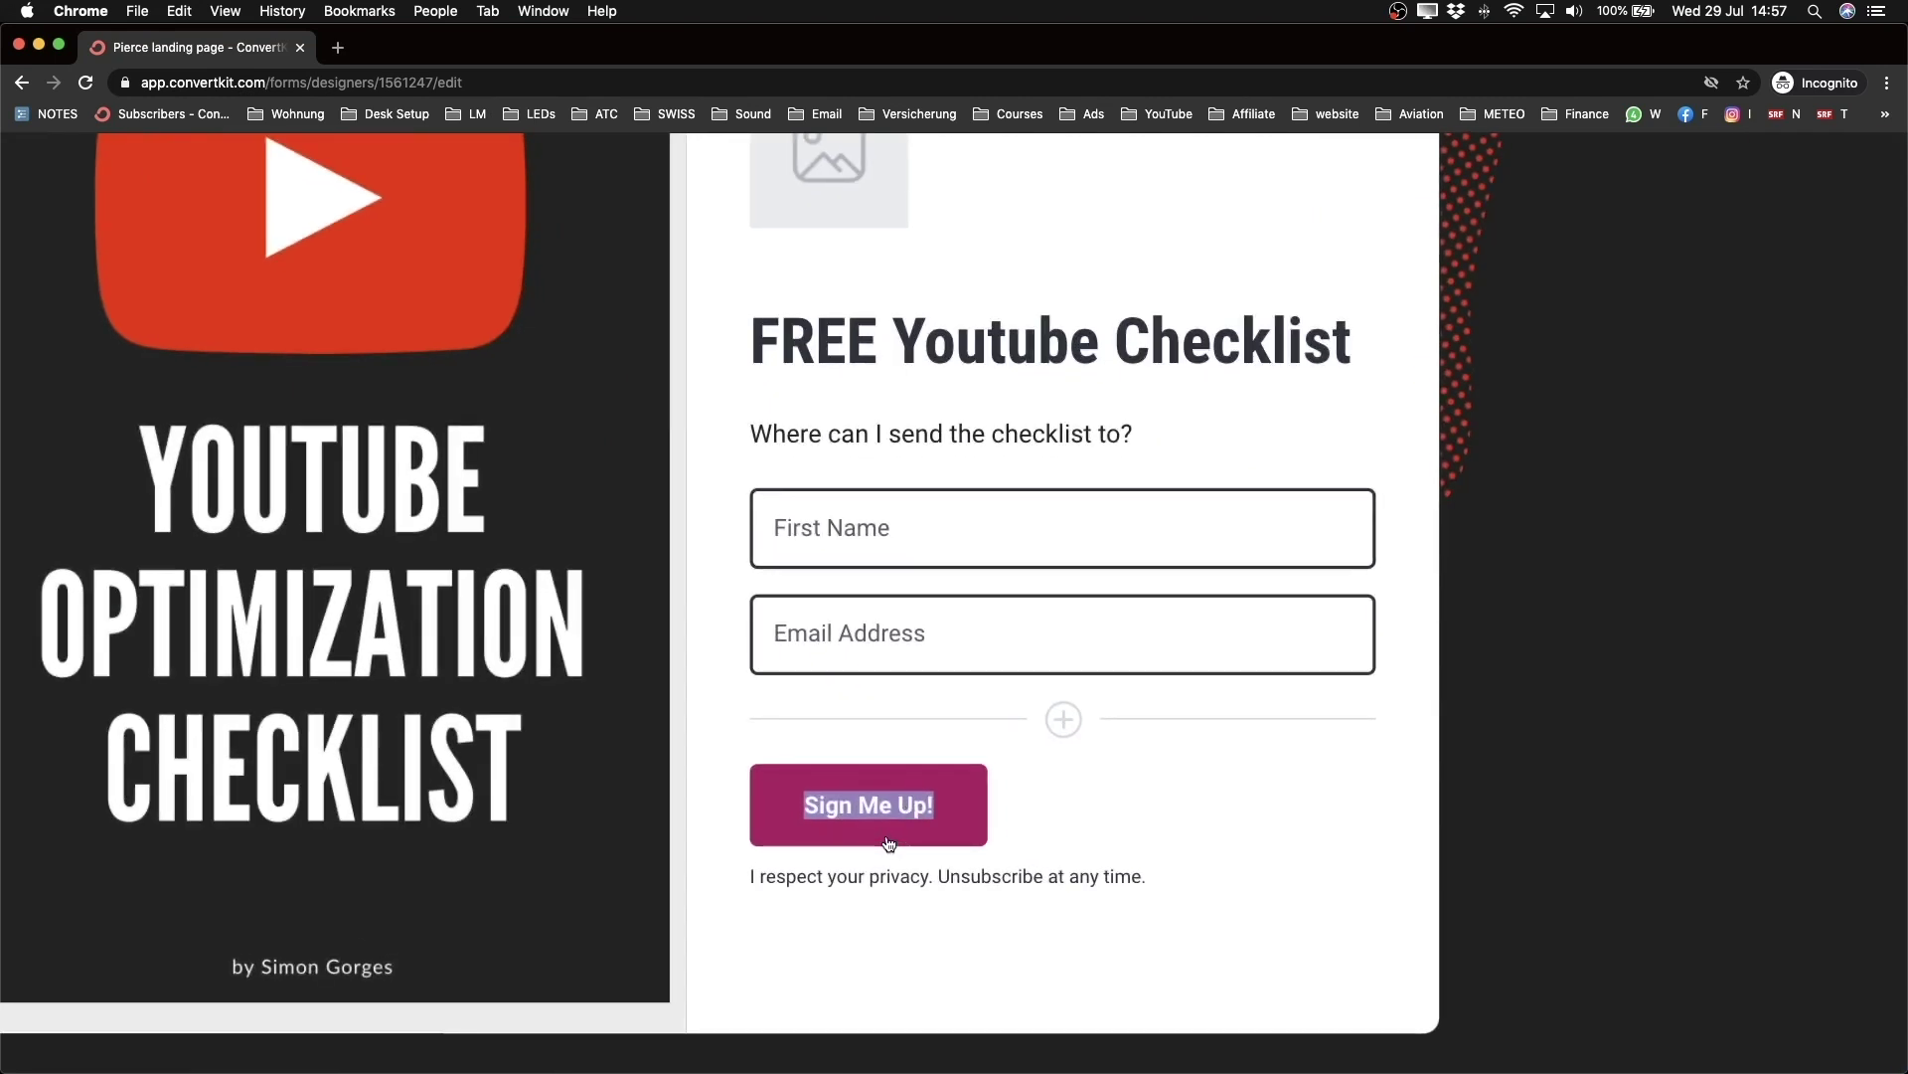
# Step: Change the signup button label to 'Send it now!'
pyautogui.write('send')
pyautogui.press('BackSpace')
pyautogui.press('BackSpace')
pyautogui.press('BackSpace')
pyautogui.press('BackSpace')
pyautogui.write('Send it now!')
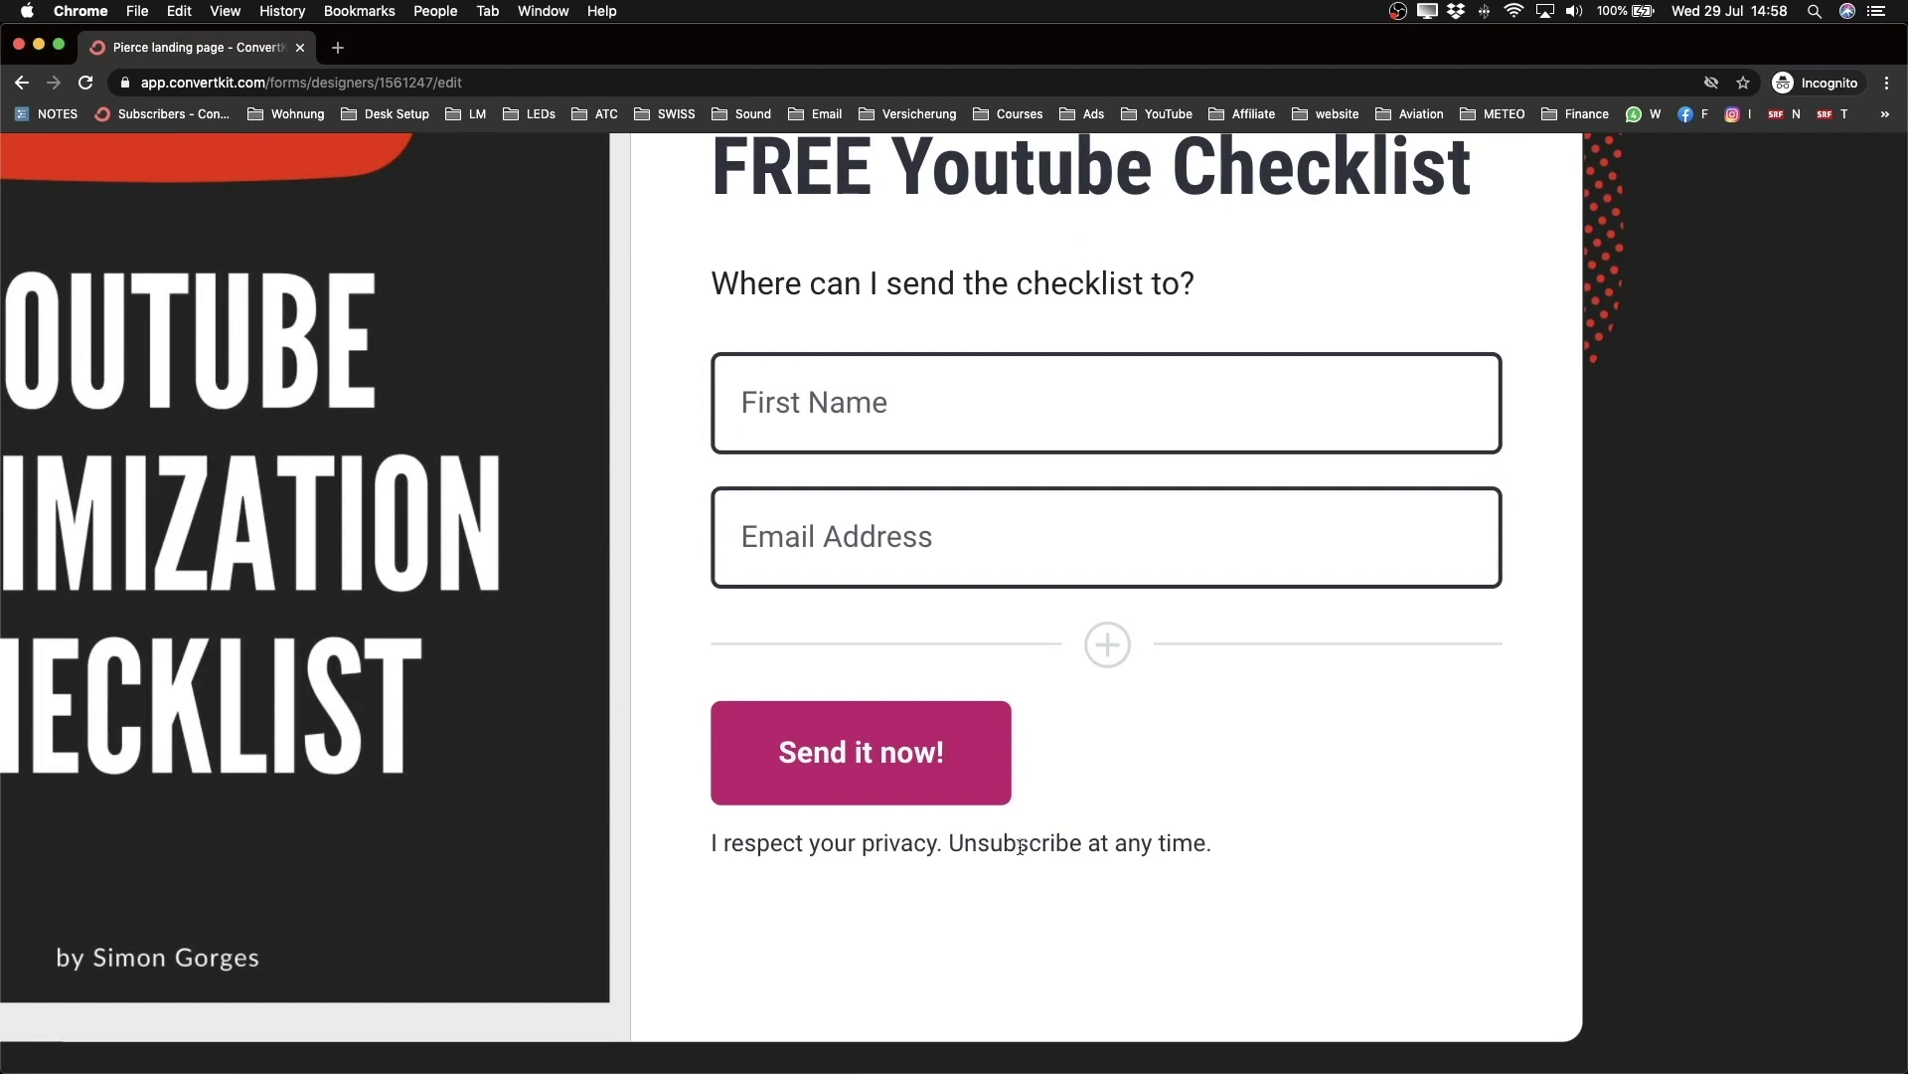
# Step: Replace 'I respect your privacy.' with 'No spam' in the note below the button
pyautogui.moveTo(937, 845); pyautogui.dragTo(647, 848)
pyautogui.write('No Spe')
pyautogui.press('BackSpace')
pyautogui.press('BackSpace')
pyautogui.press('BackSpace')
pyautogui.write('spam')
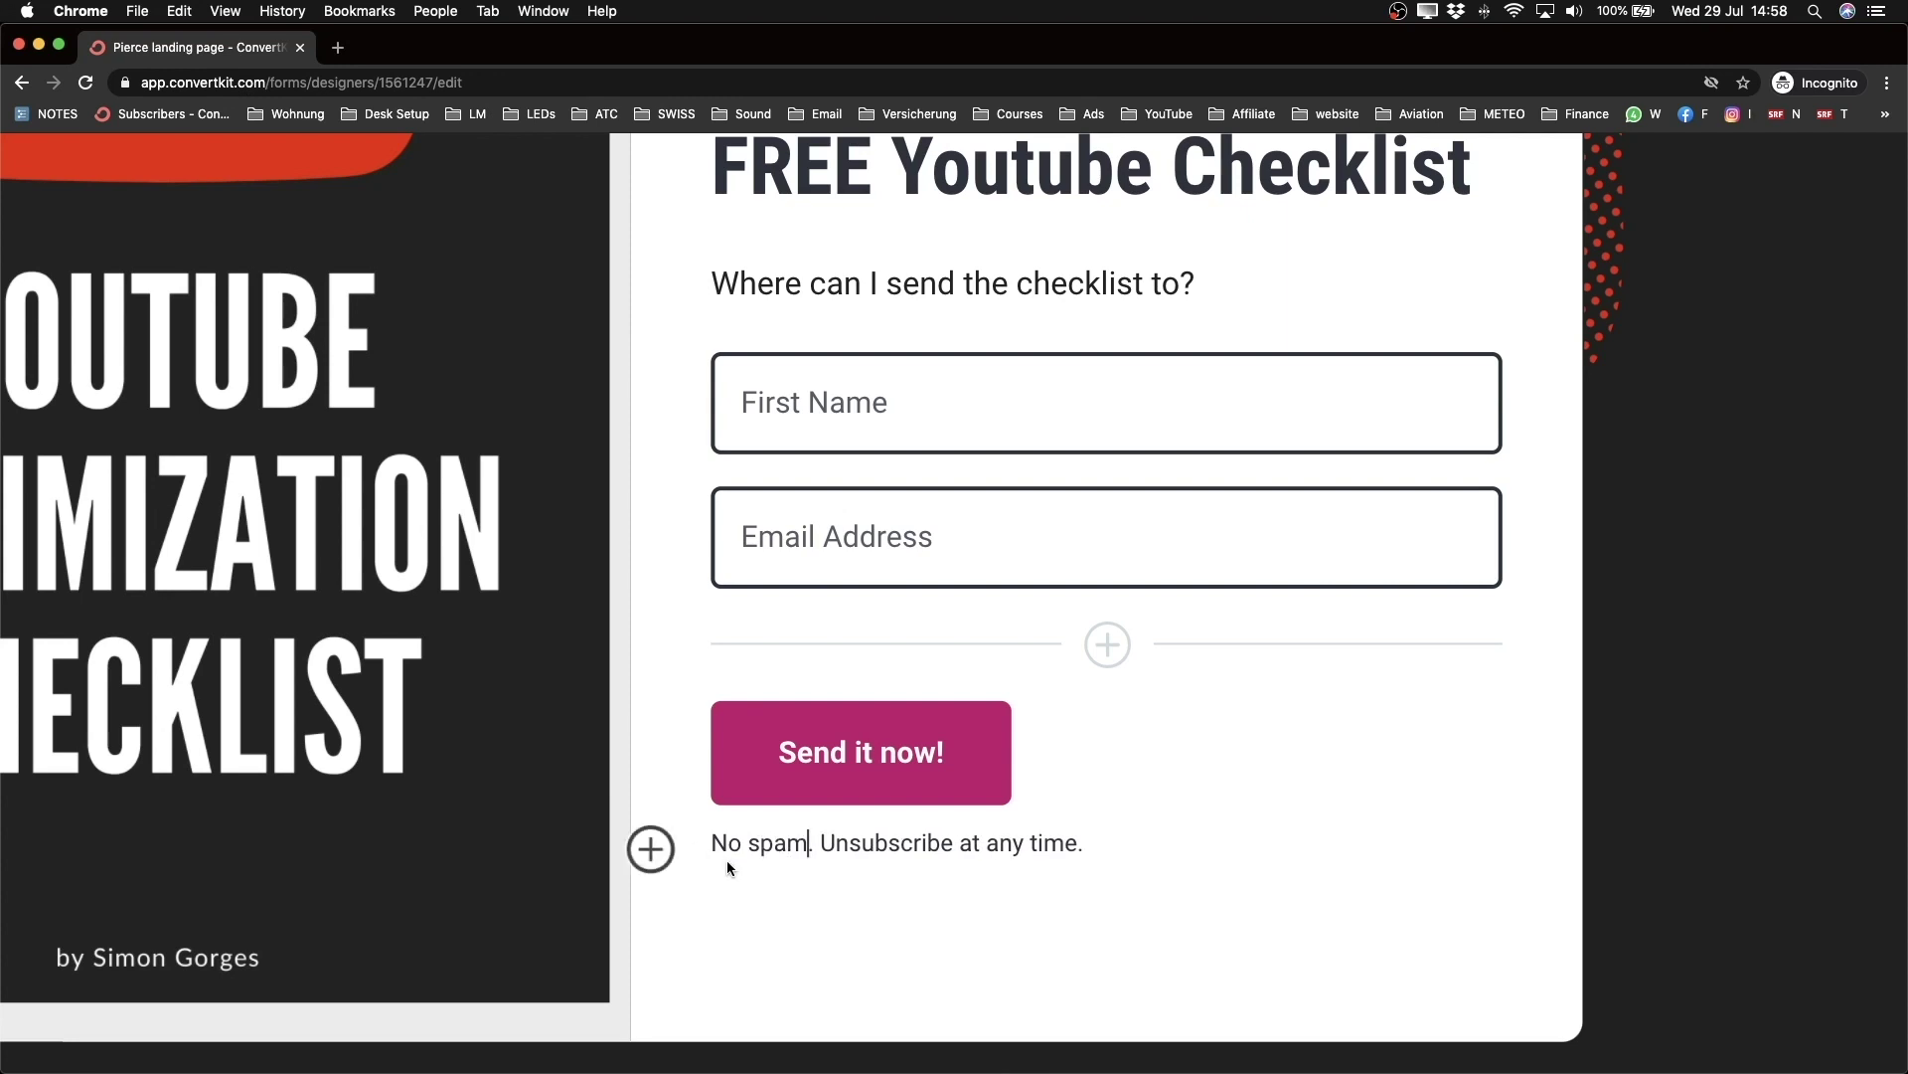
pyautogui.scroll(-5, 726, 861)
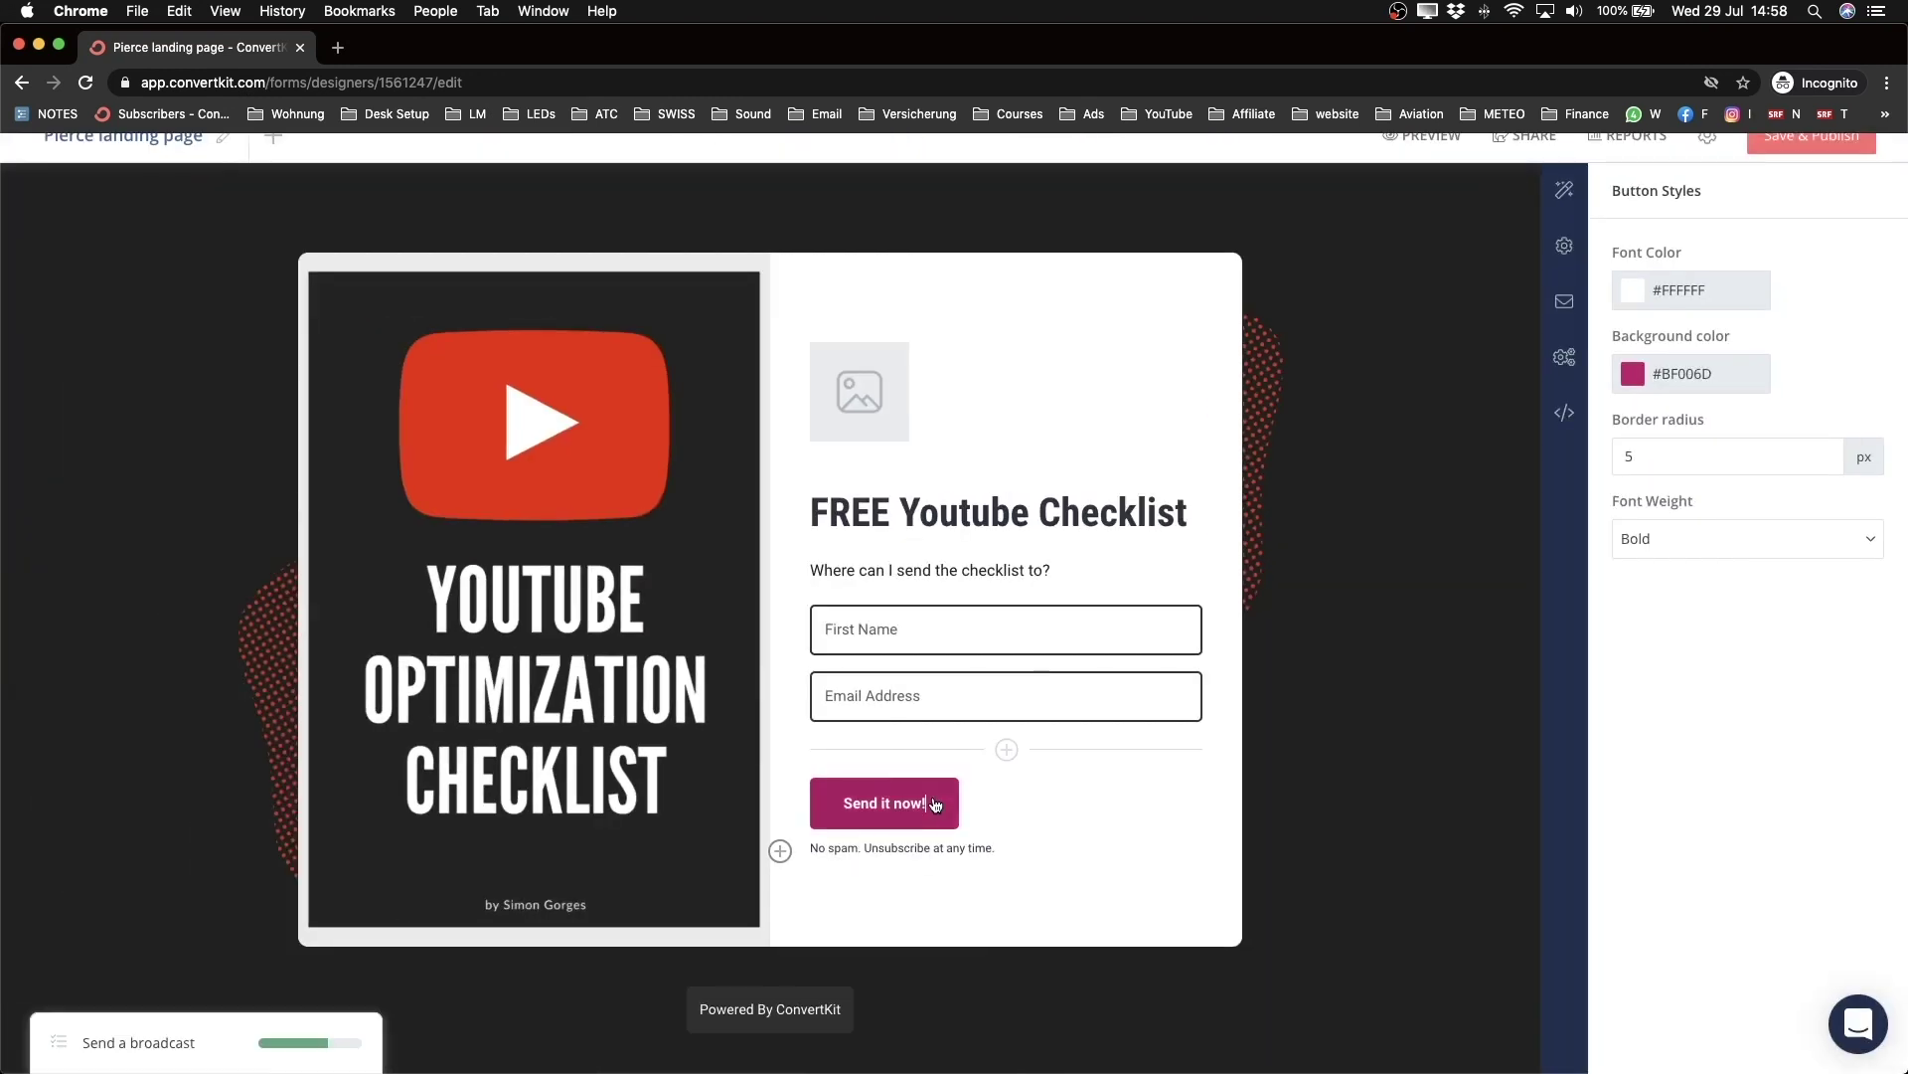
# Step: Set the button background to red #E02222 and preview the landing page
pyautogui.click(1635, 383)
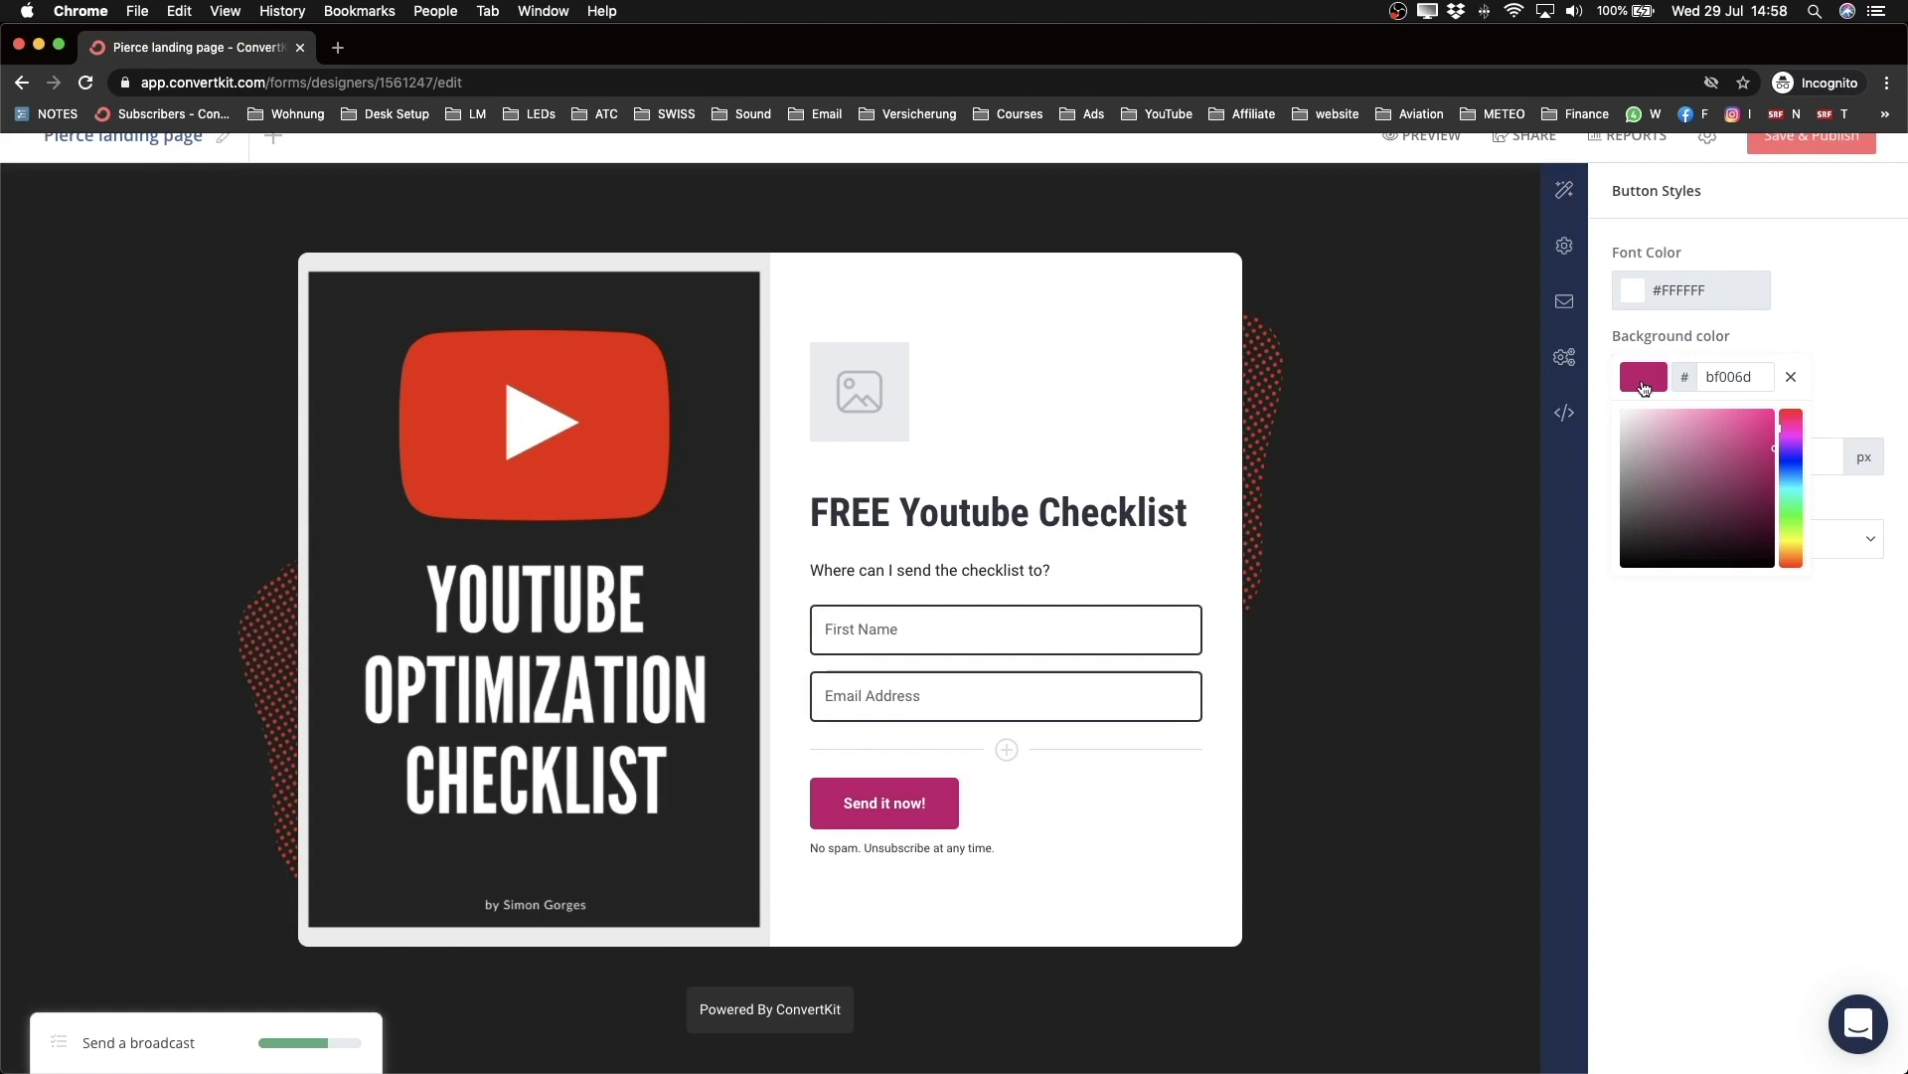
pyautogui.moveTo(1784, 530); pyautogui.dragTo(1787, 582)
pyautogui.moveTo(1762, 442); pyautogui.dragTo(1753, 431)
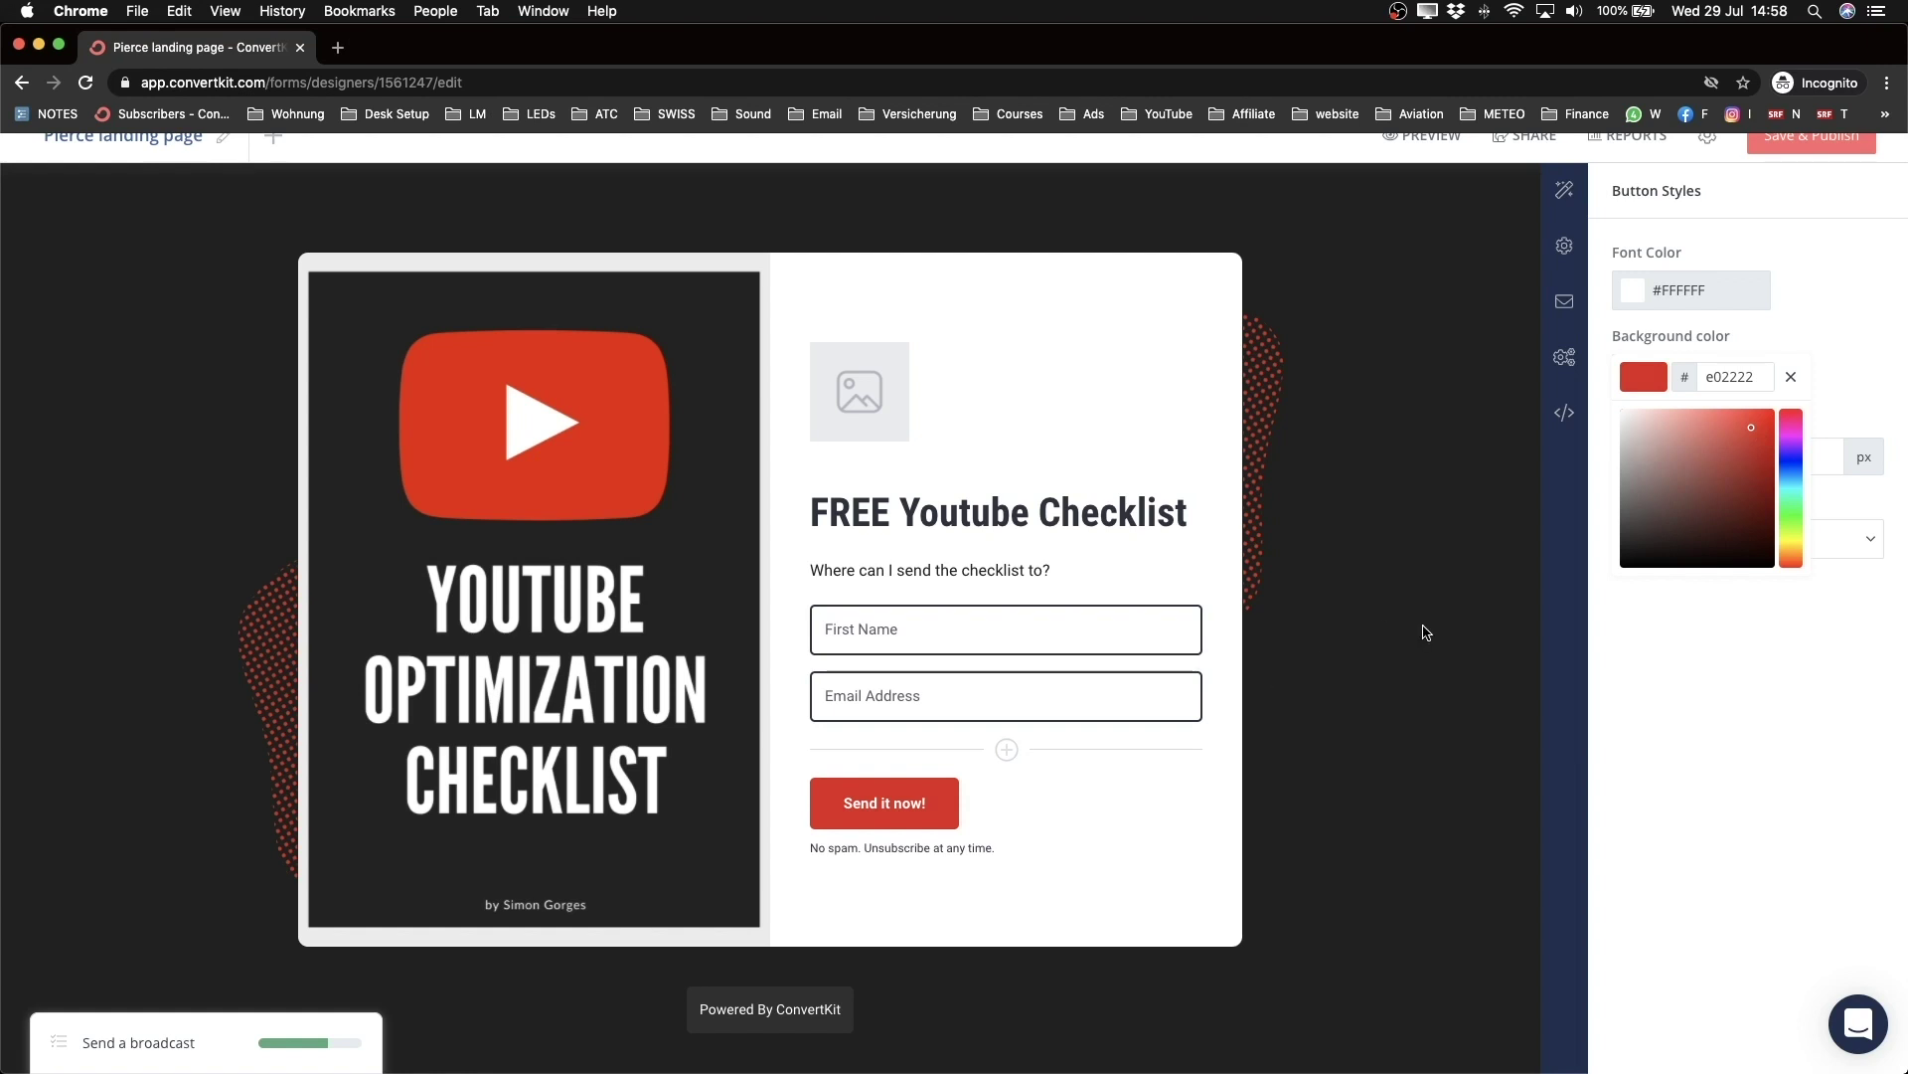
pyautogui.scroll(2, 1426, 632)
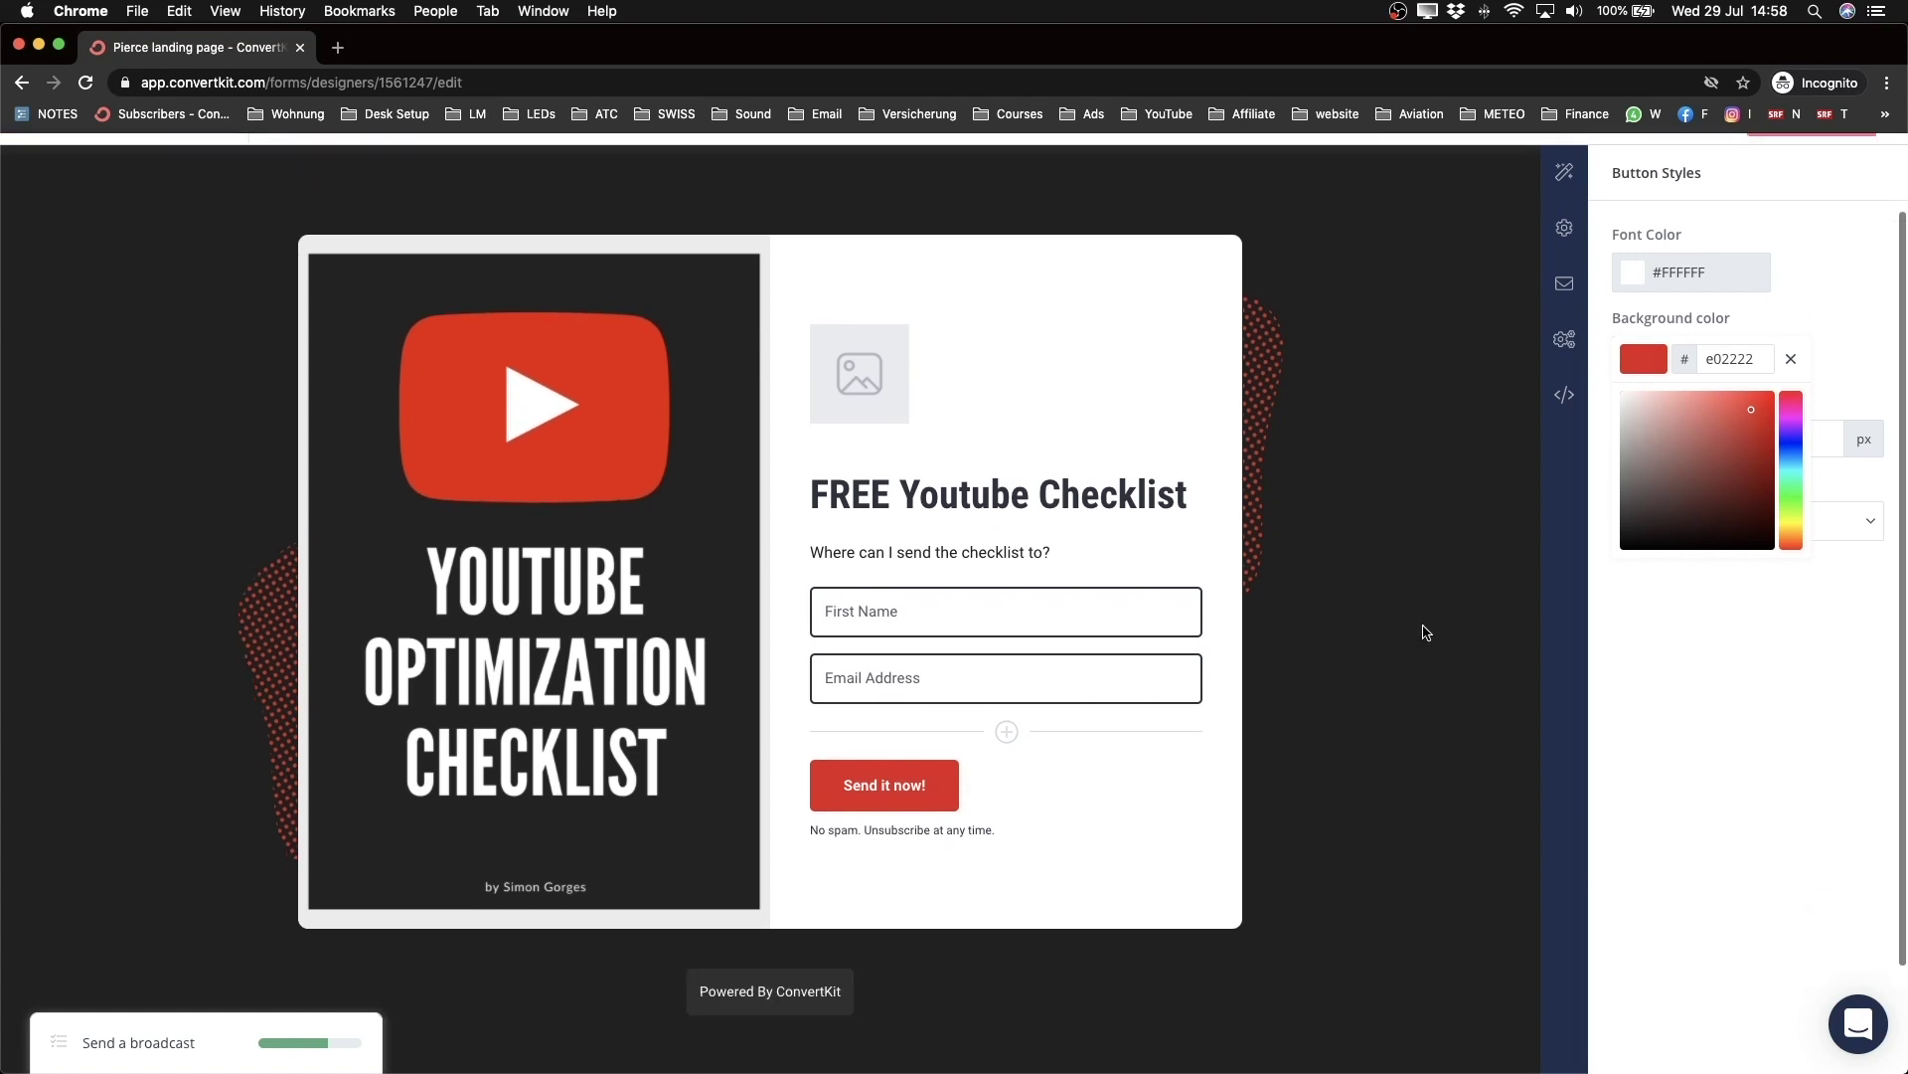
pyautogui.click(1424, 181)
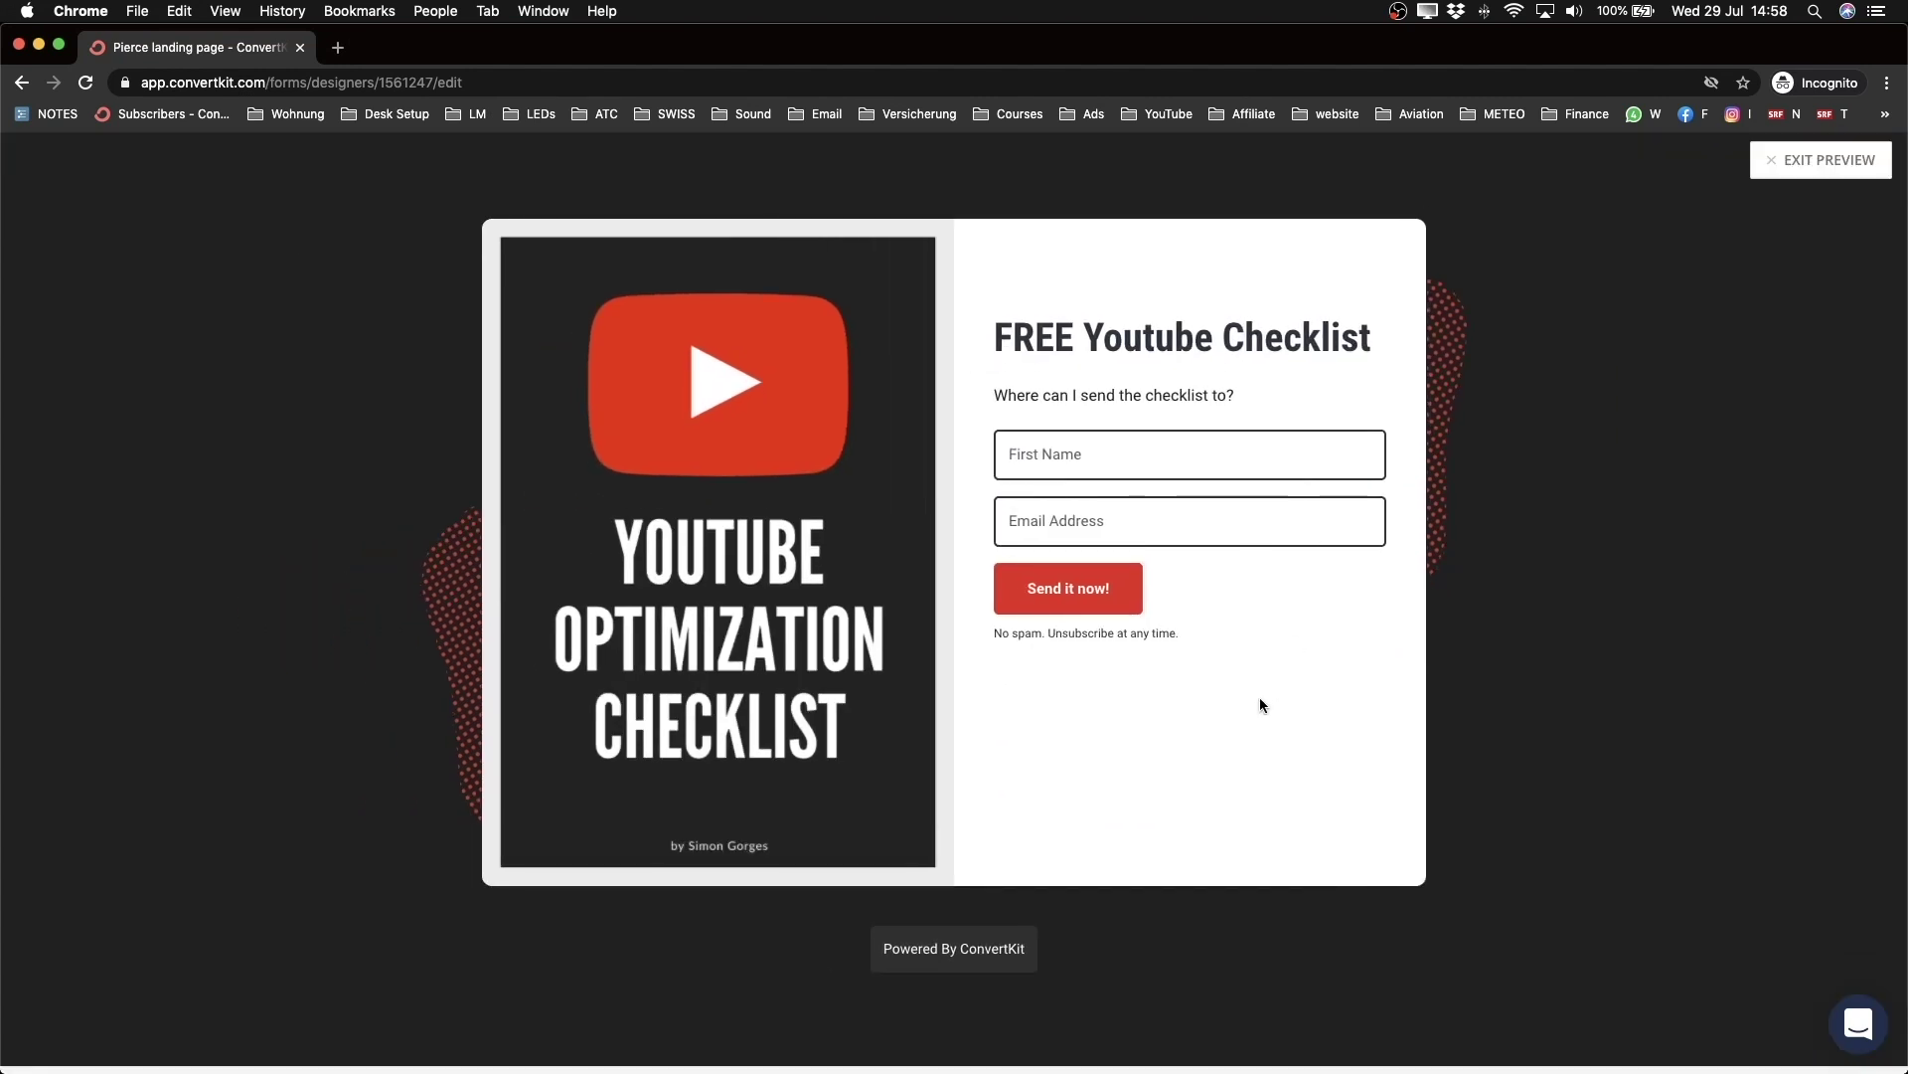
# Step: Leave the preview, save and publish the landing page, and bring up its page Styles
pyautogui.click(1848, 167)
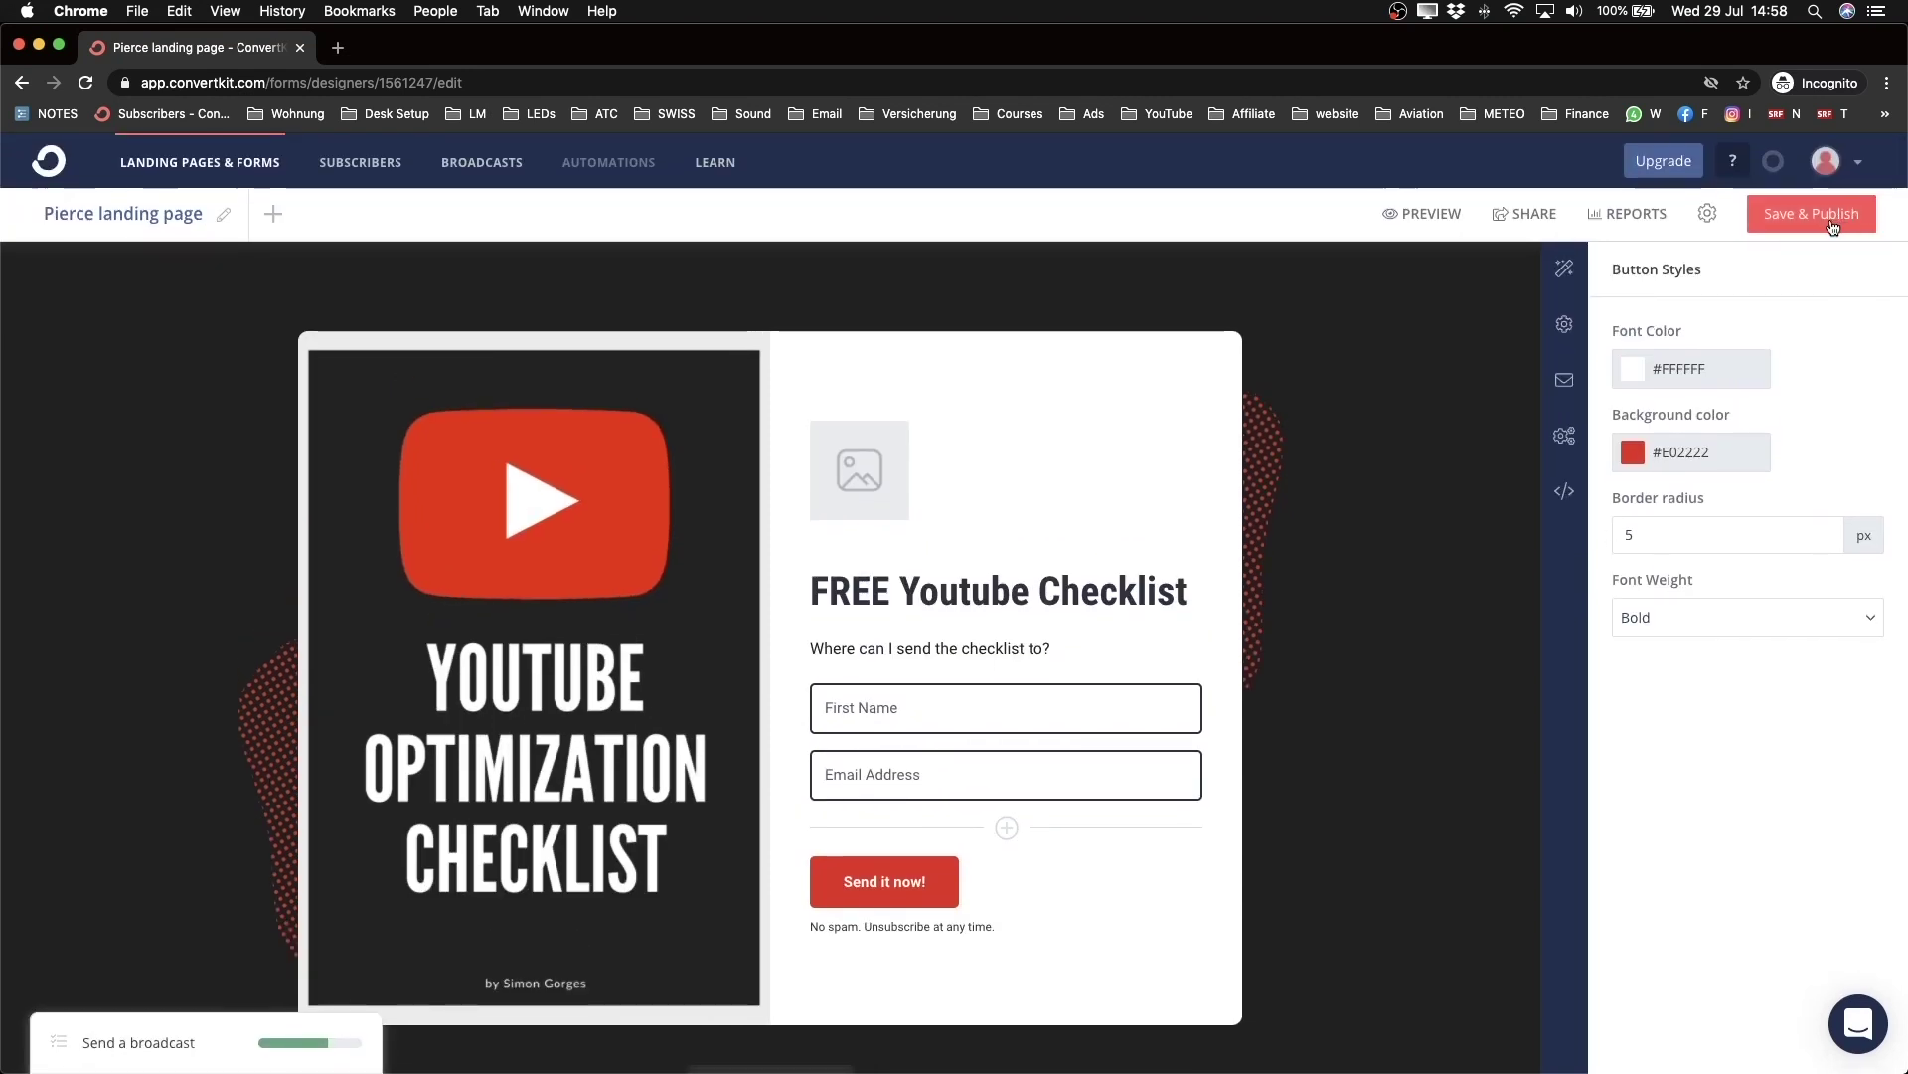
pyautogui.click(1811, 216)
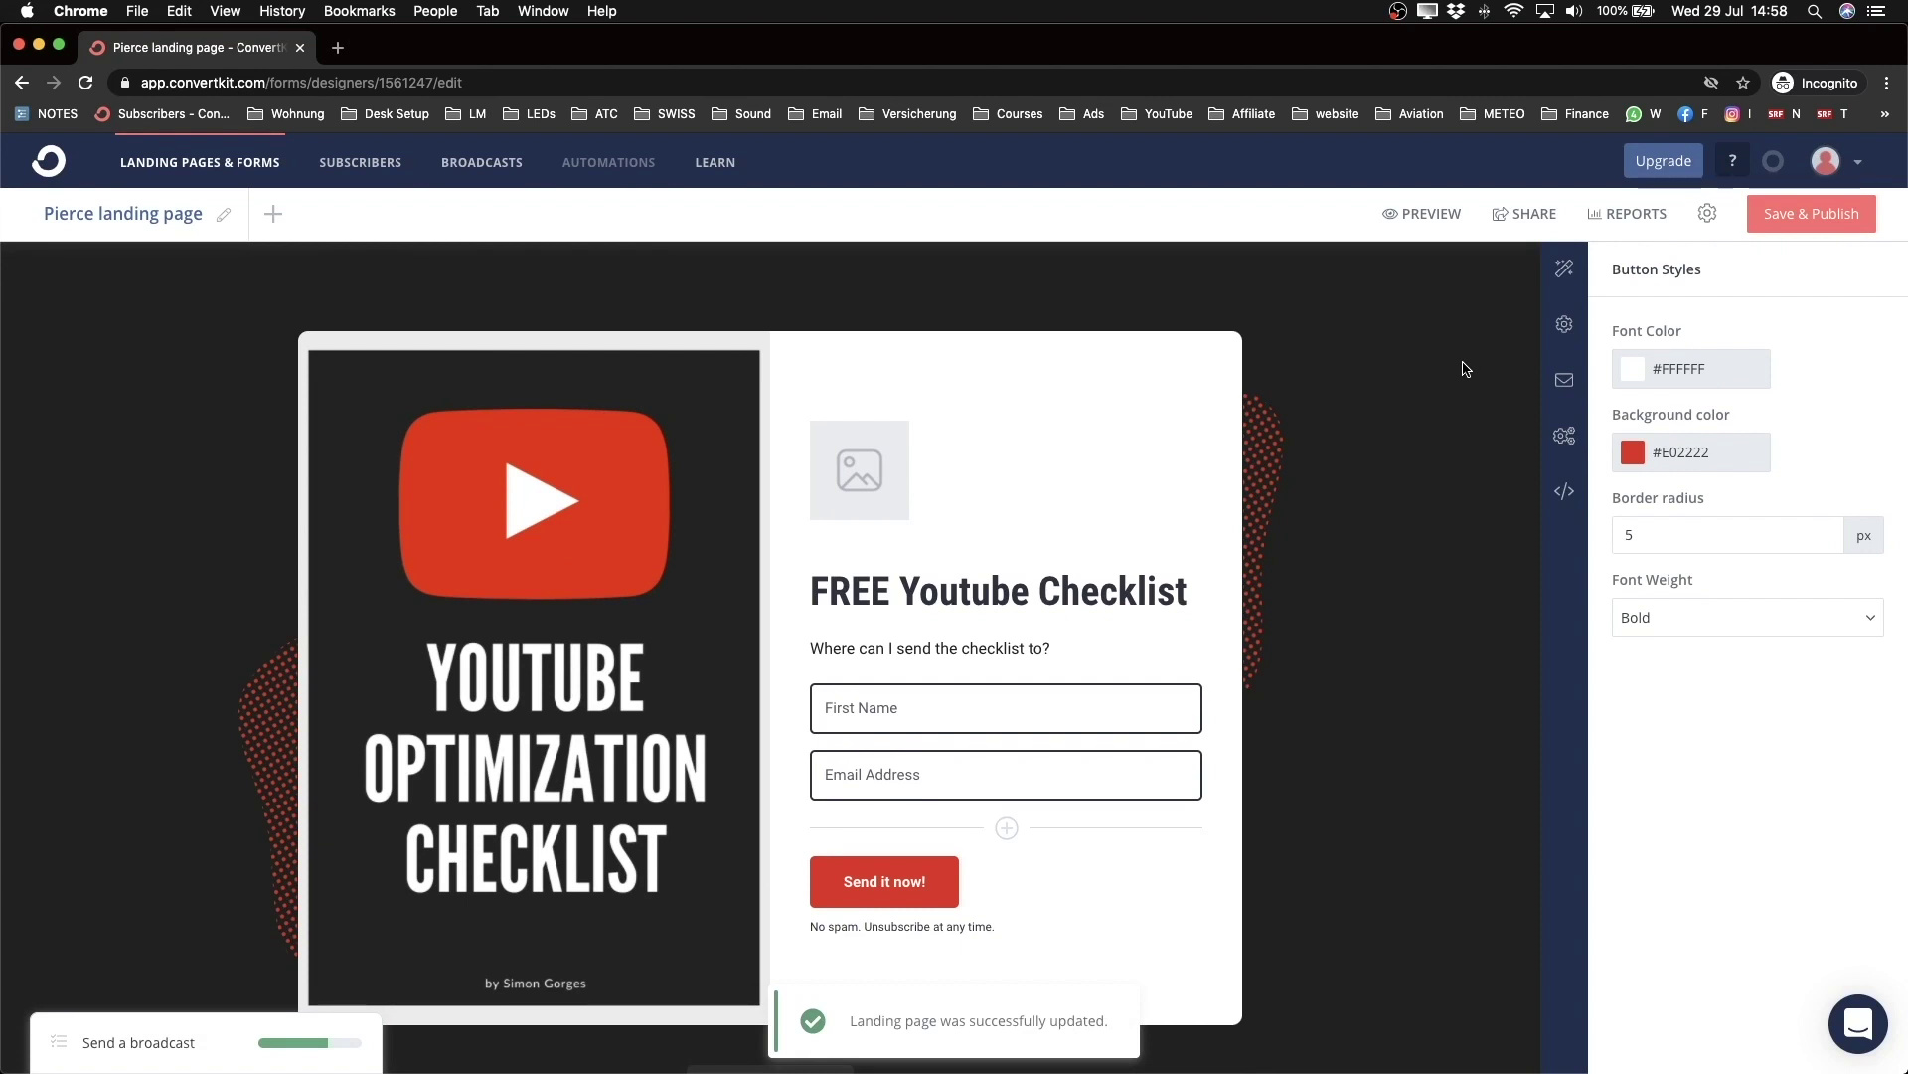
pyautogui.scroll(-1, 1463, 369)
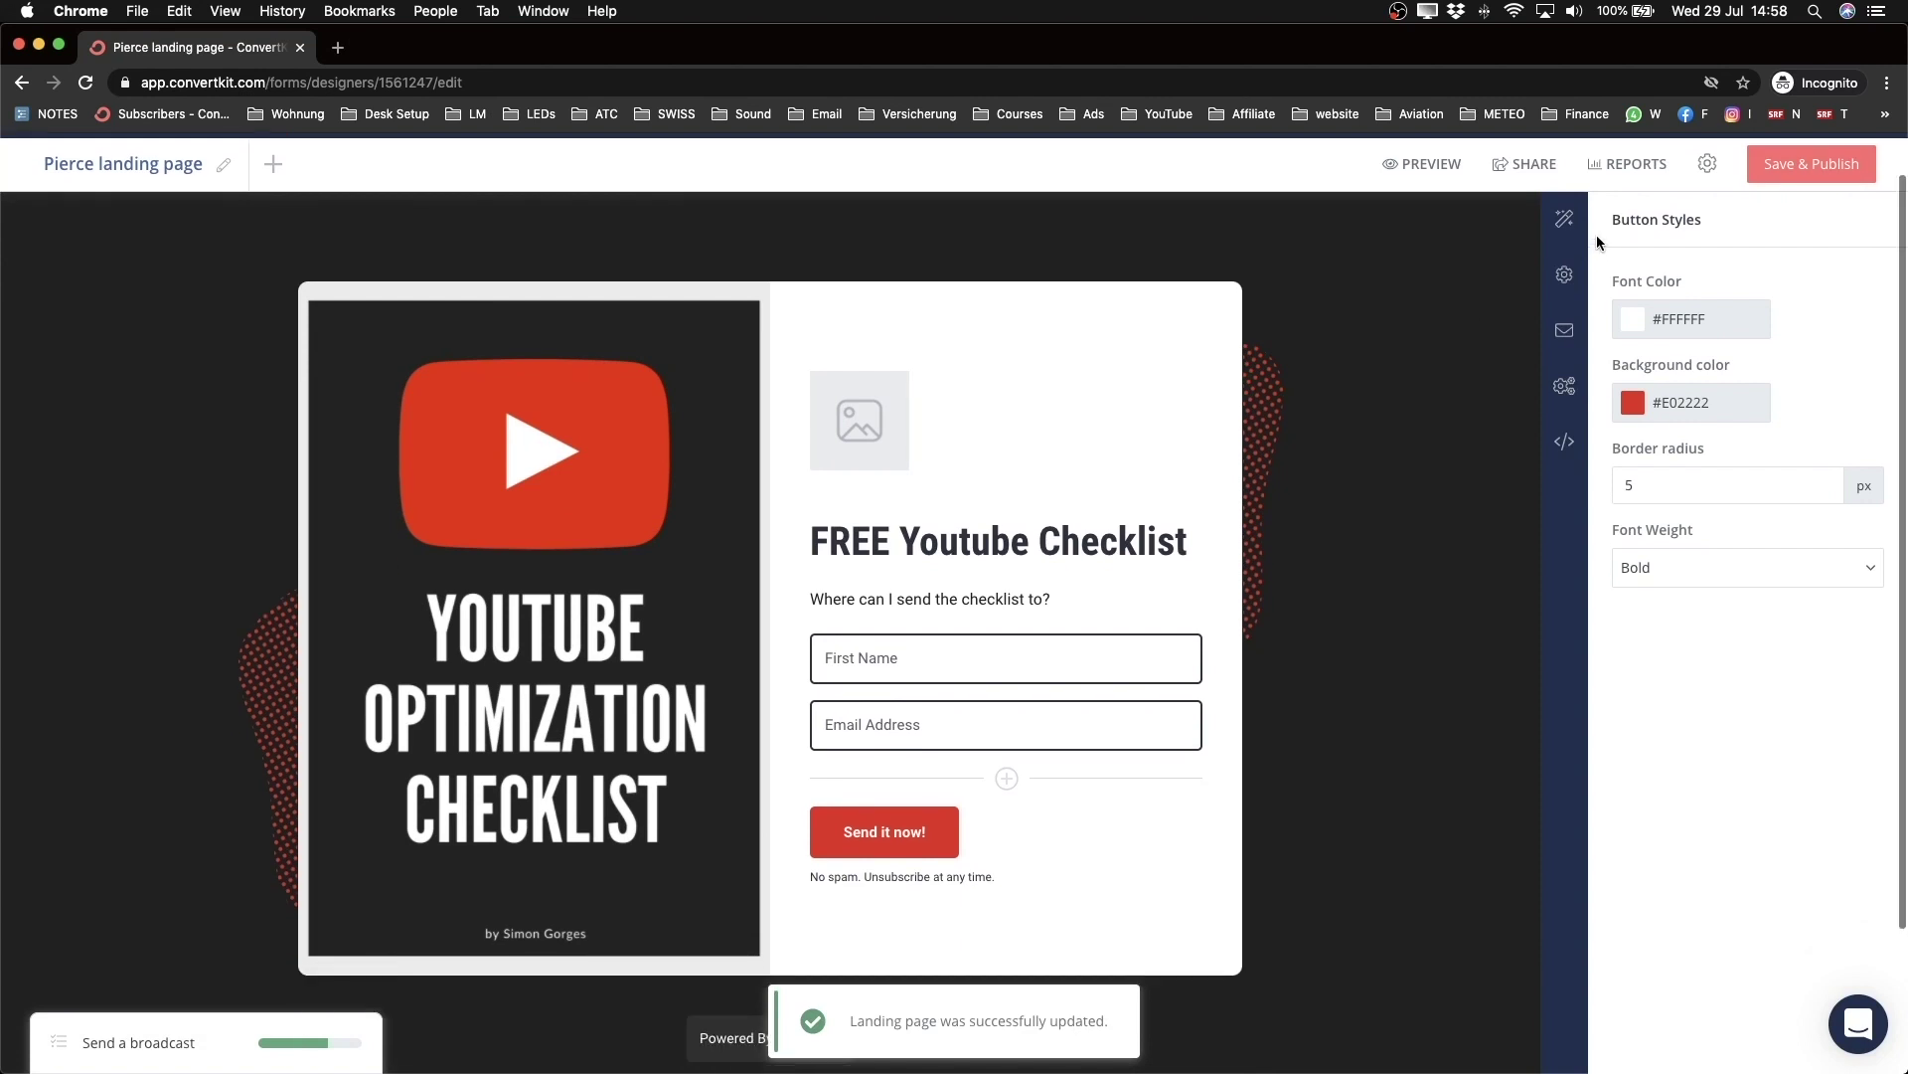
pyautogui.click(1564, 219)
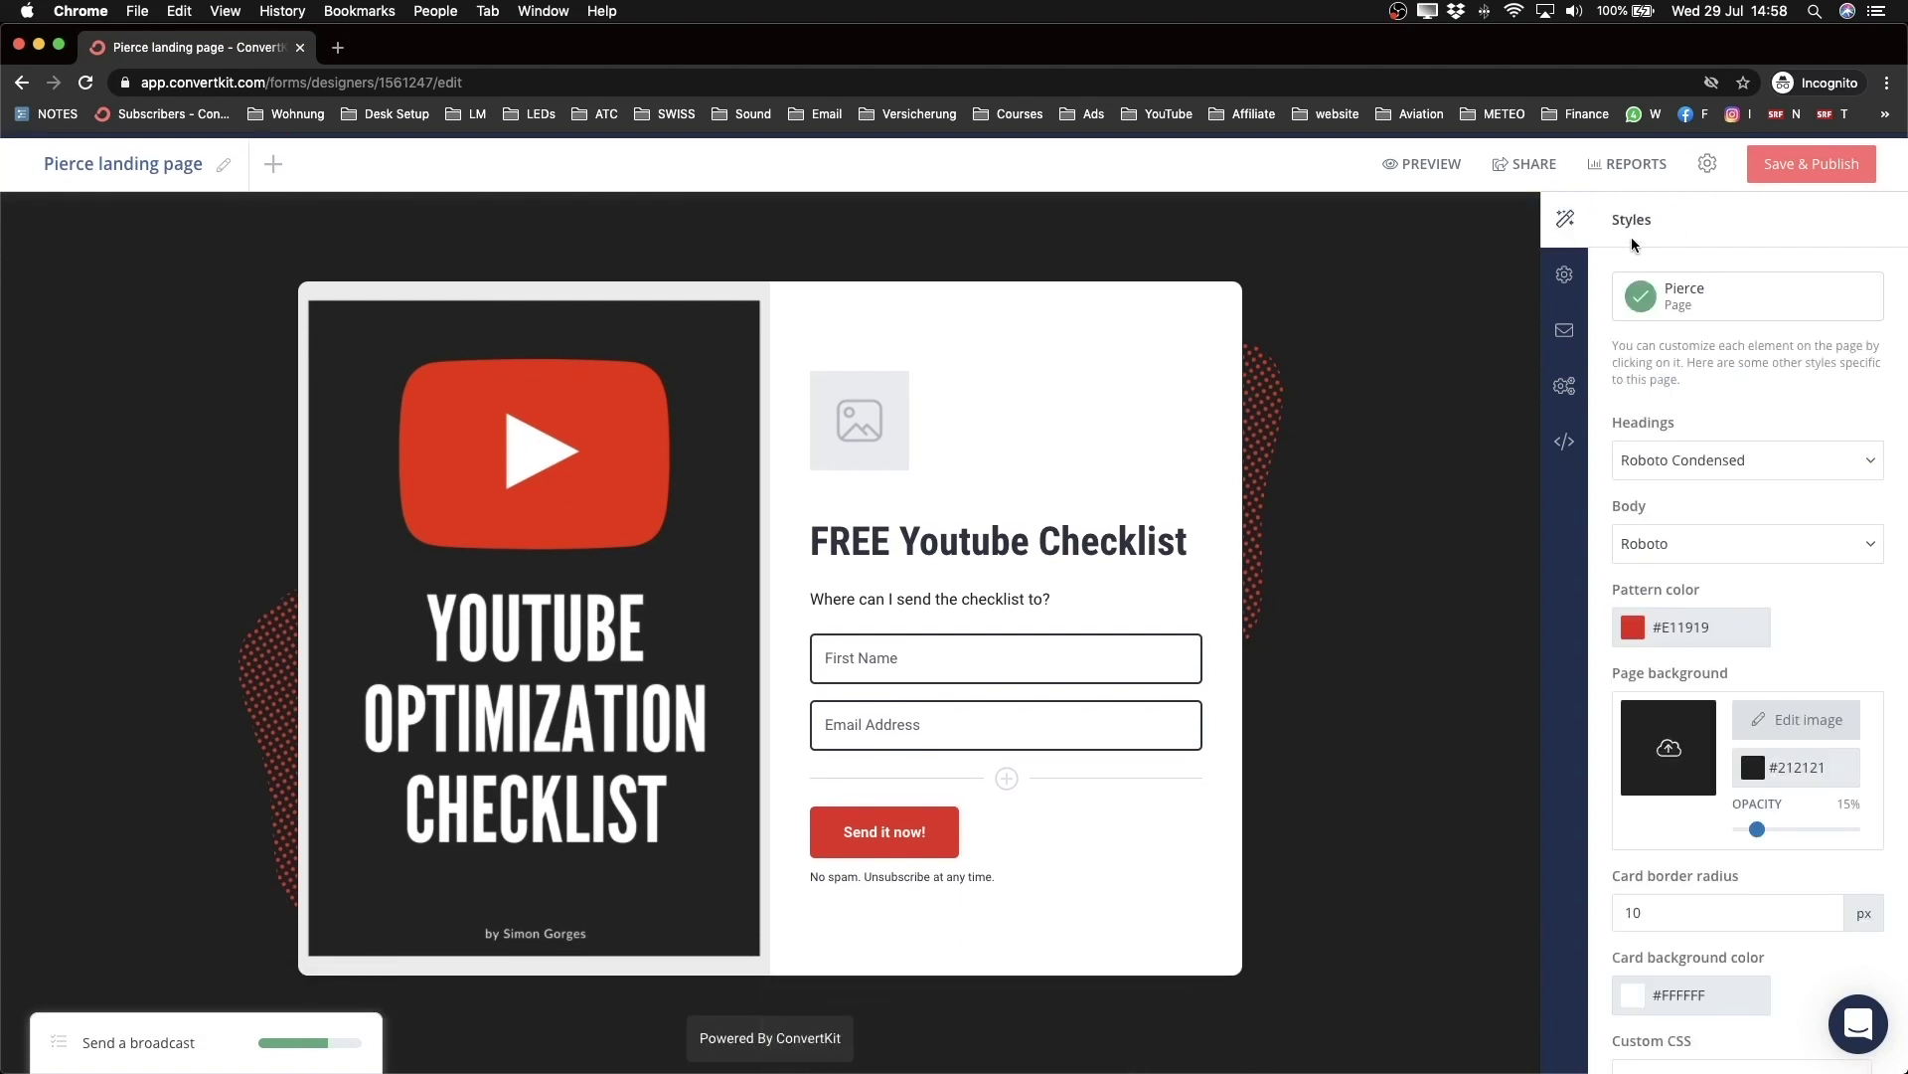
# Step: Reword the success message to end 'download the youtube checklist.' in the landing page settings
pyautogui.click(1564, 278)
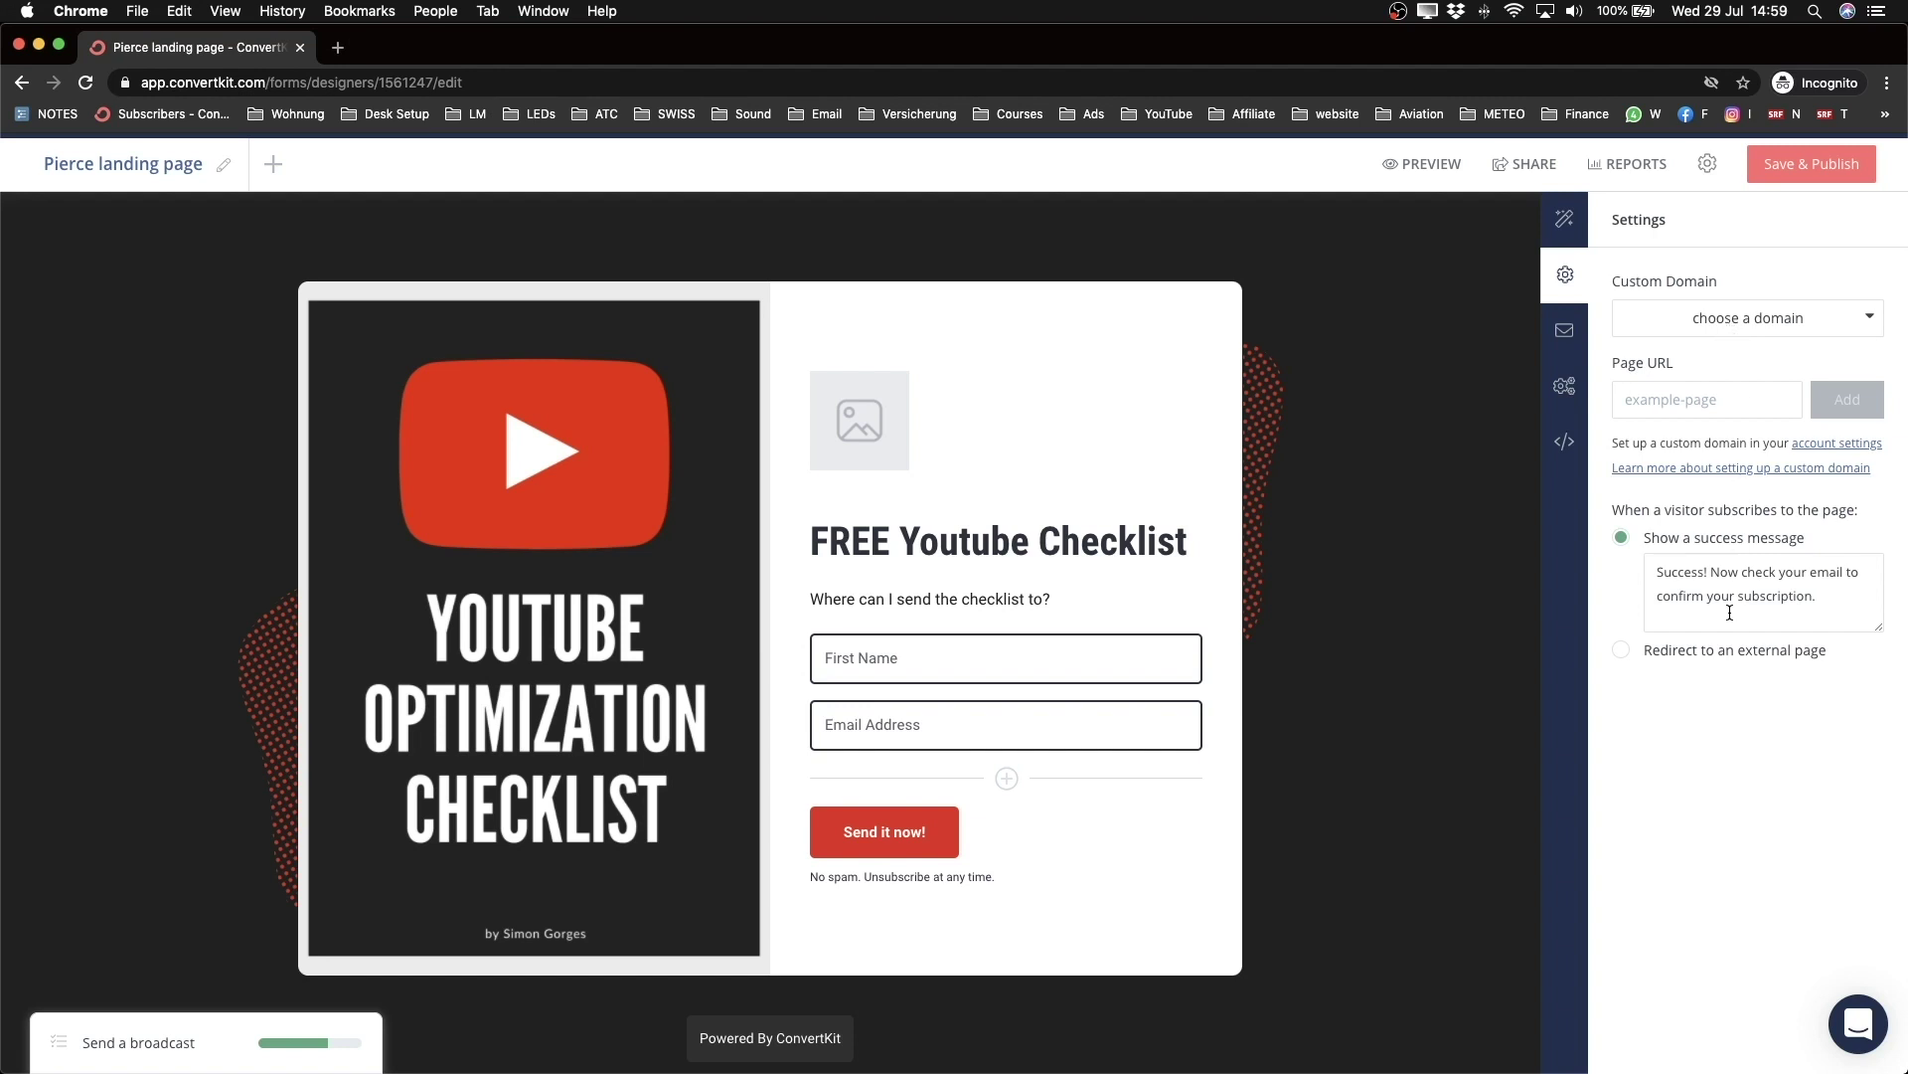
pyautogui.scroll(5, 1728, 611)
pyautogui.hscroll(3, 1728, 610)
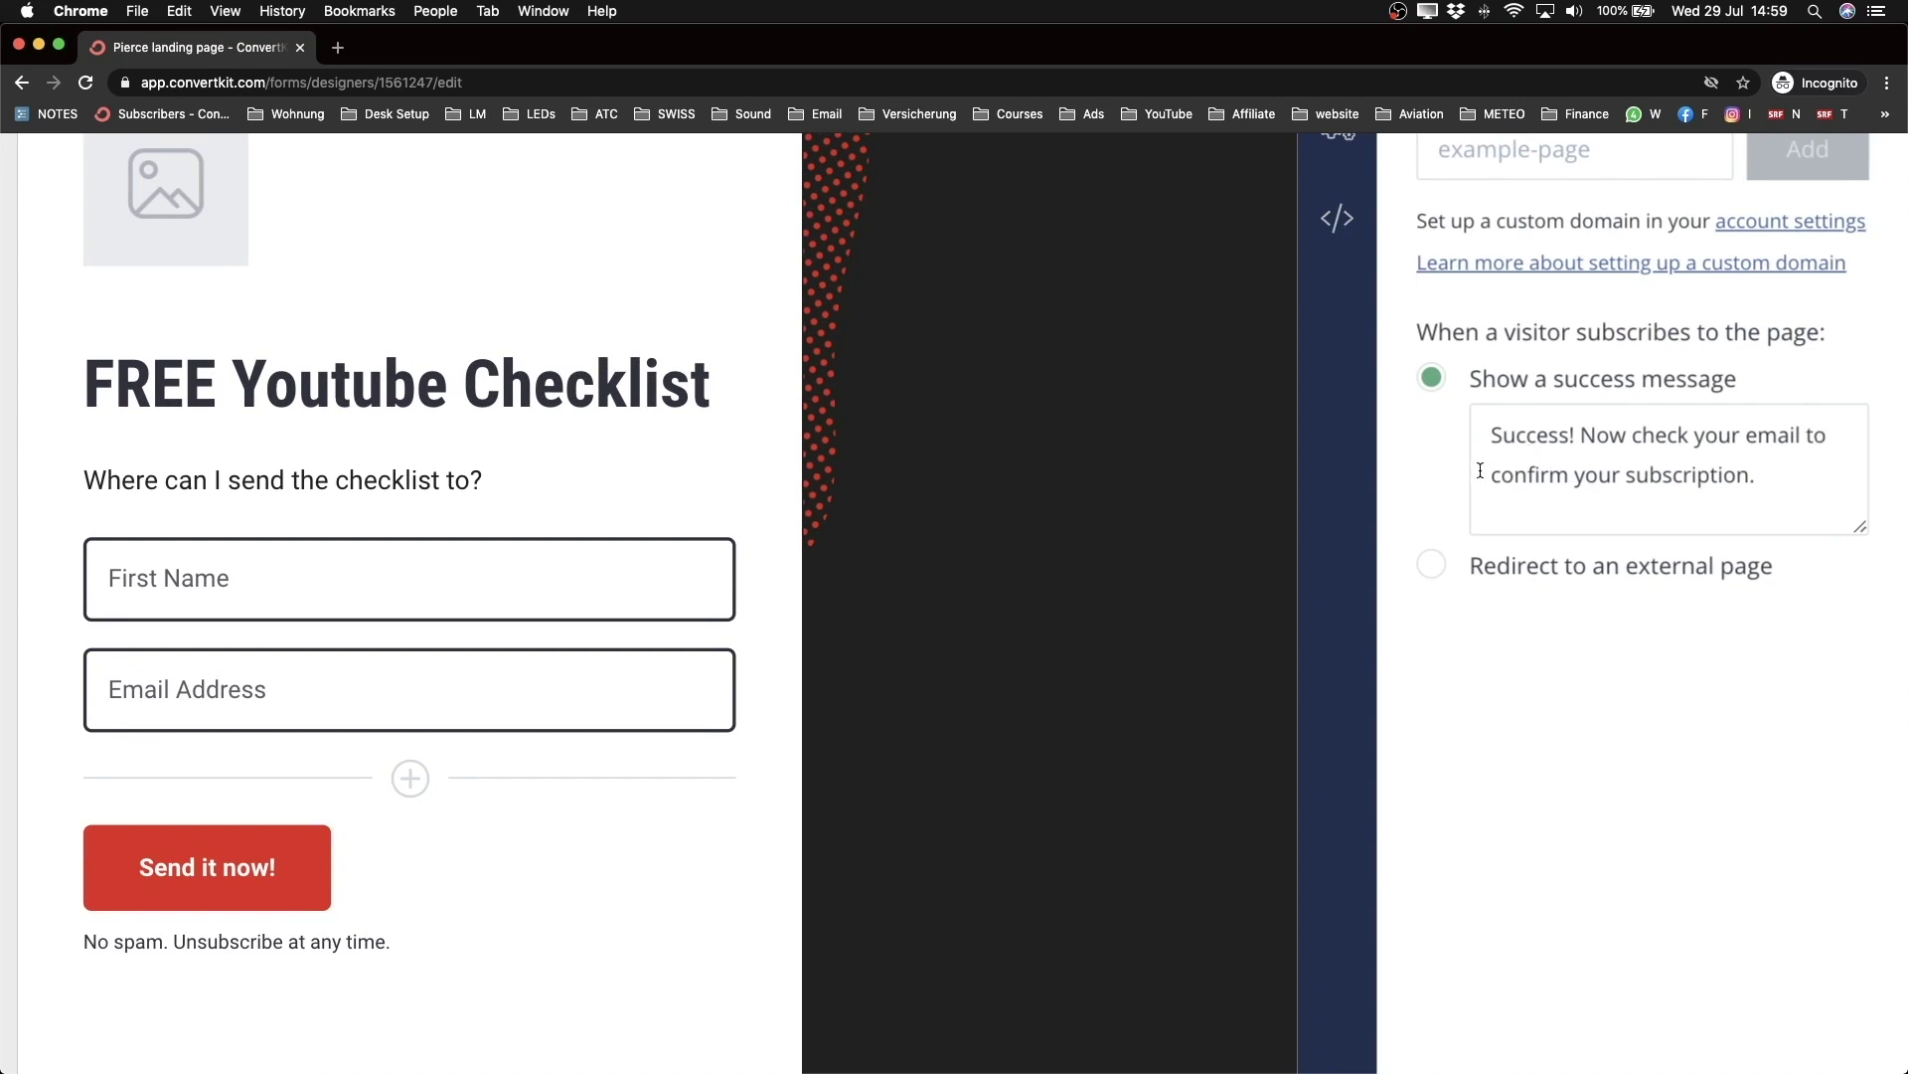
pyautogui.moveTo(1490, 474); pyautogui.dragTo(1758, 478)
pyautogui.write('download the youtube checklist.')
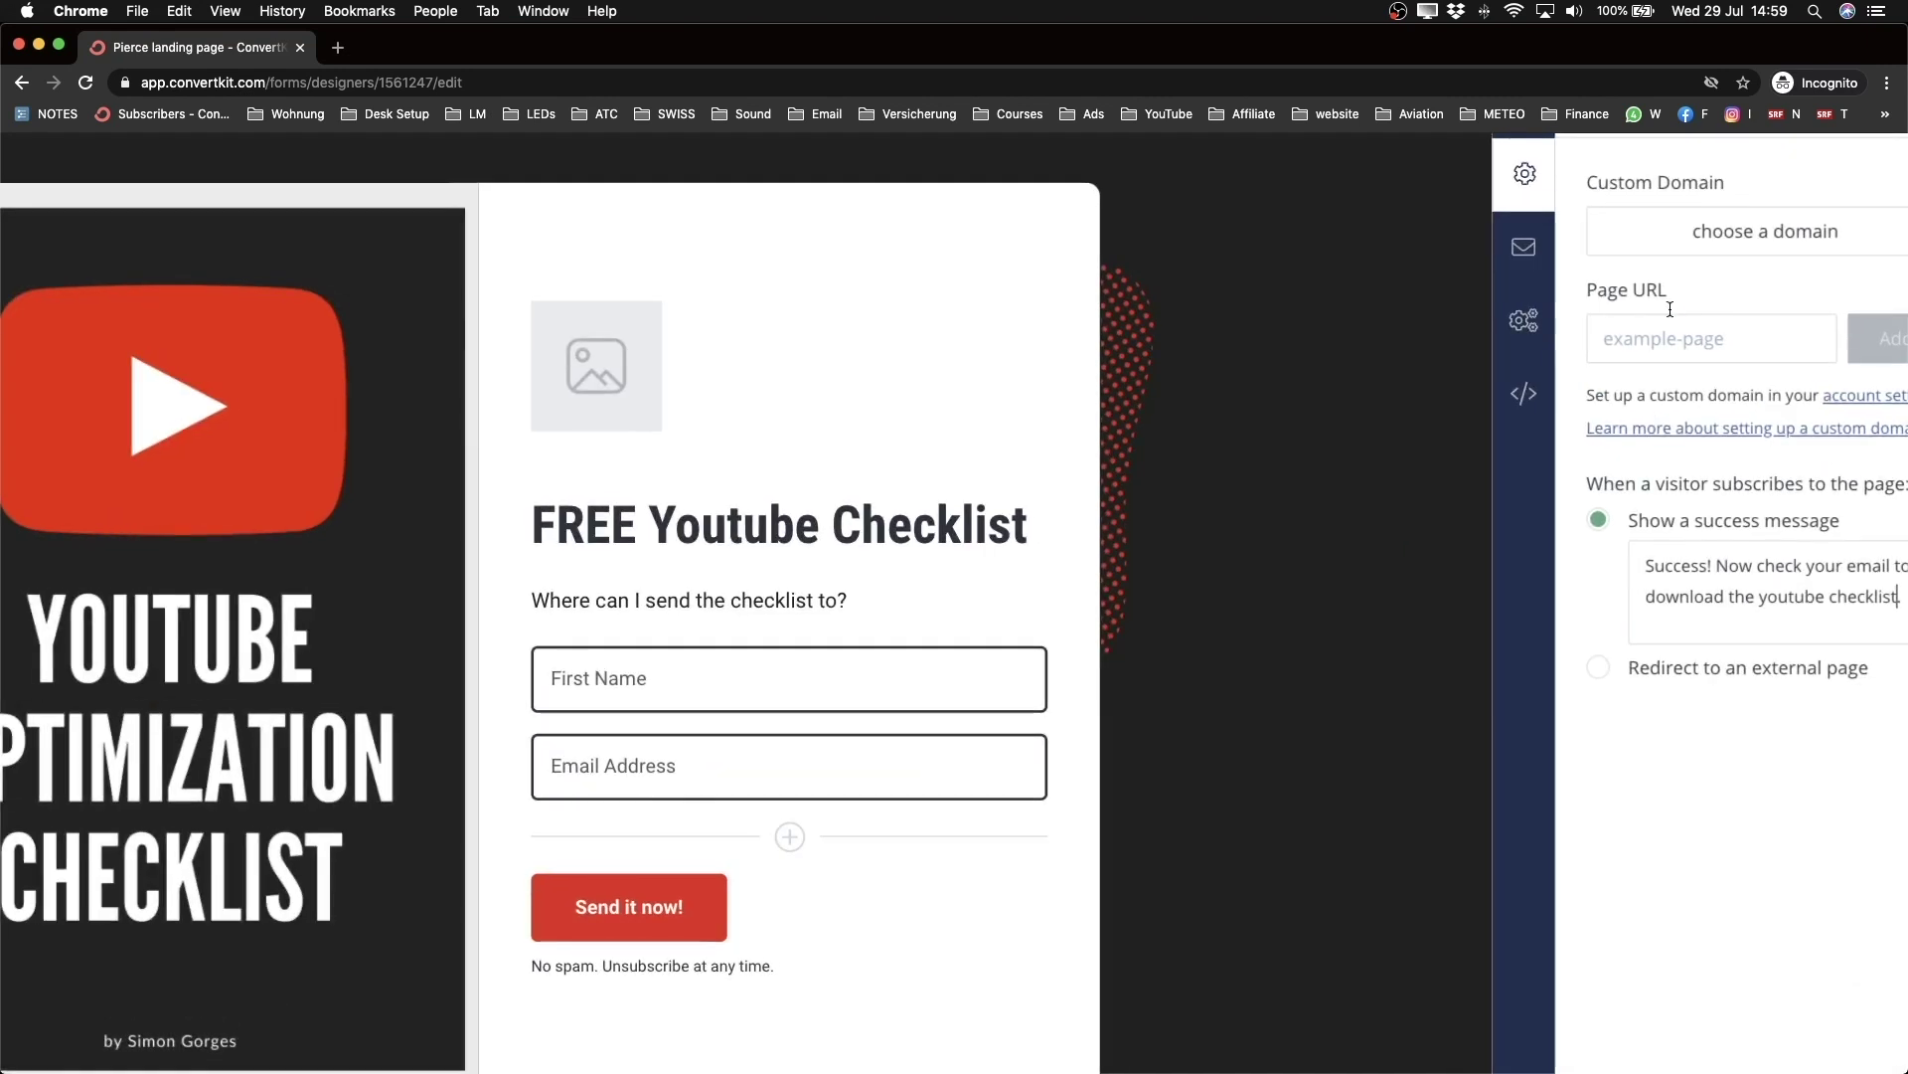
pyautogui.click(1524, 248)
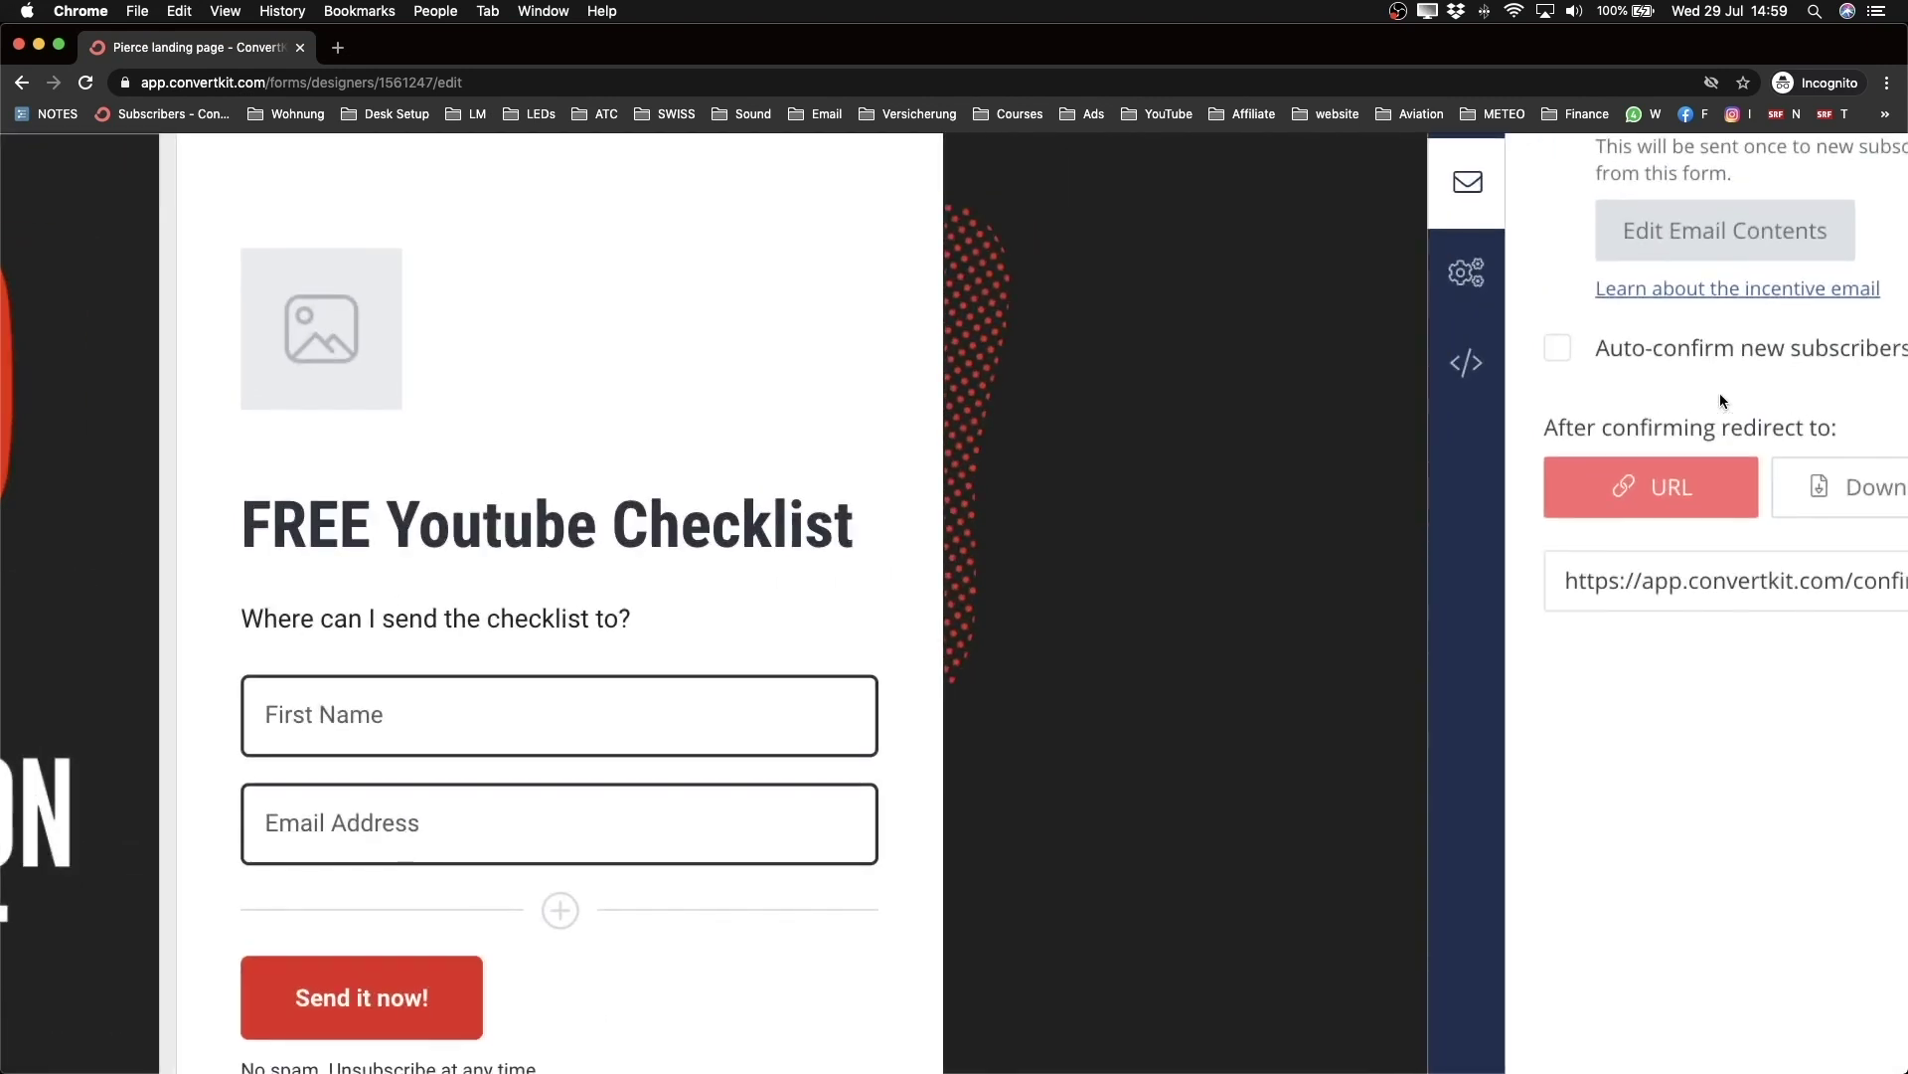
pyautogui.scroll(2, 1721, 401)
pyautogui.hscroll(2, 1722, 400)
pyautogui.scroll(-2, 1722, 401)
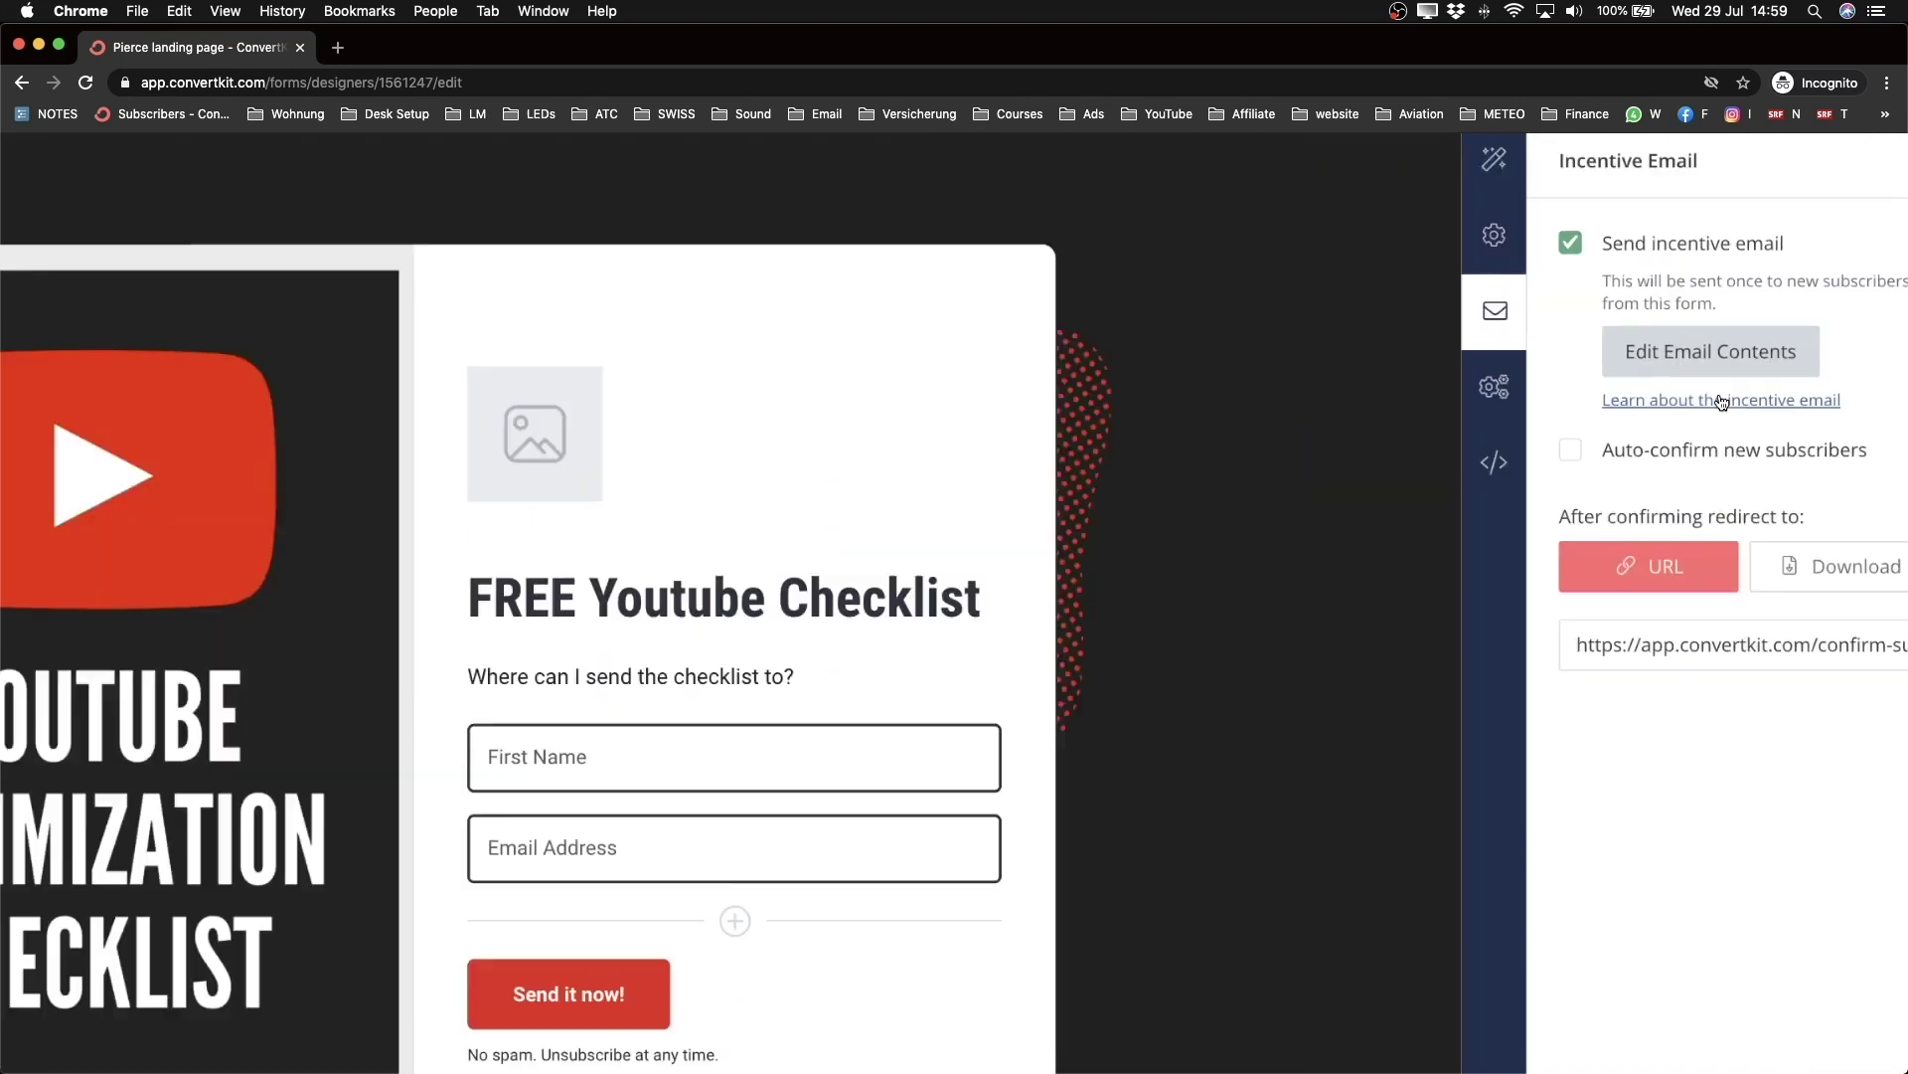
pyautogui.scroll(-3, 1722, 401)
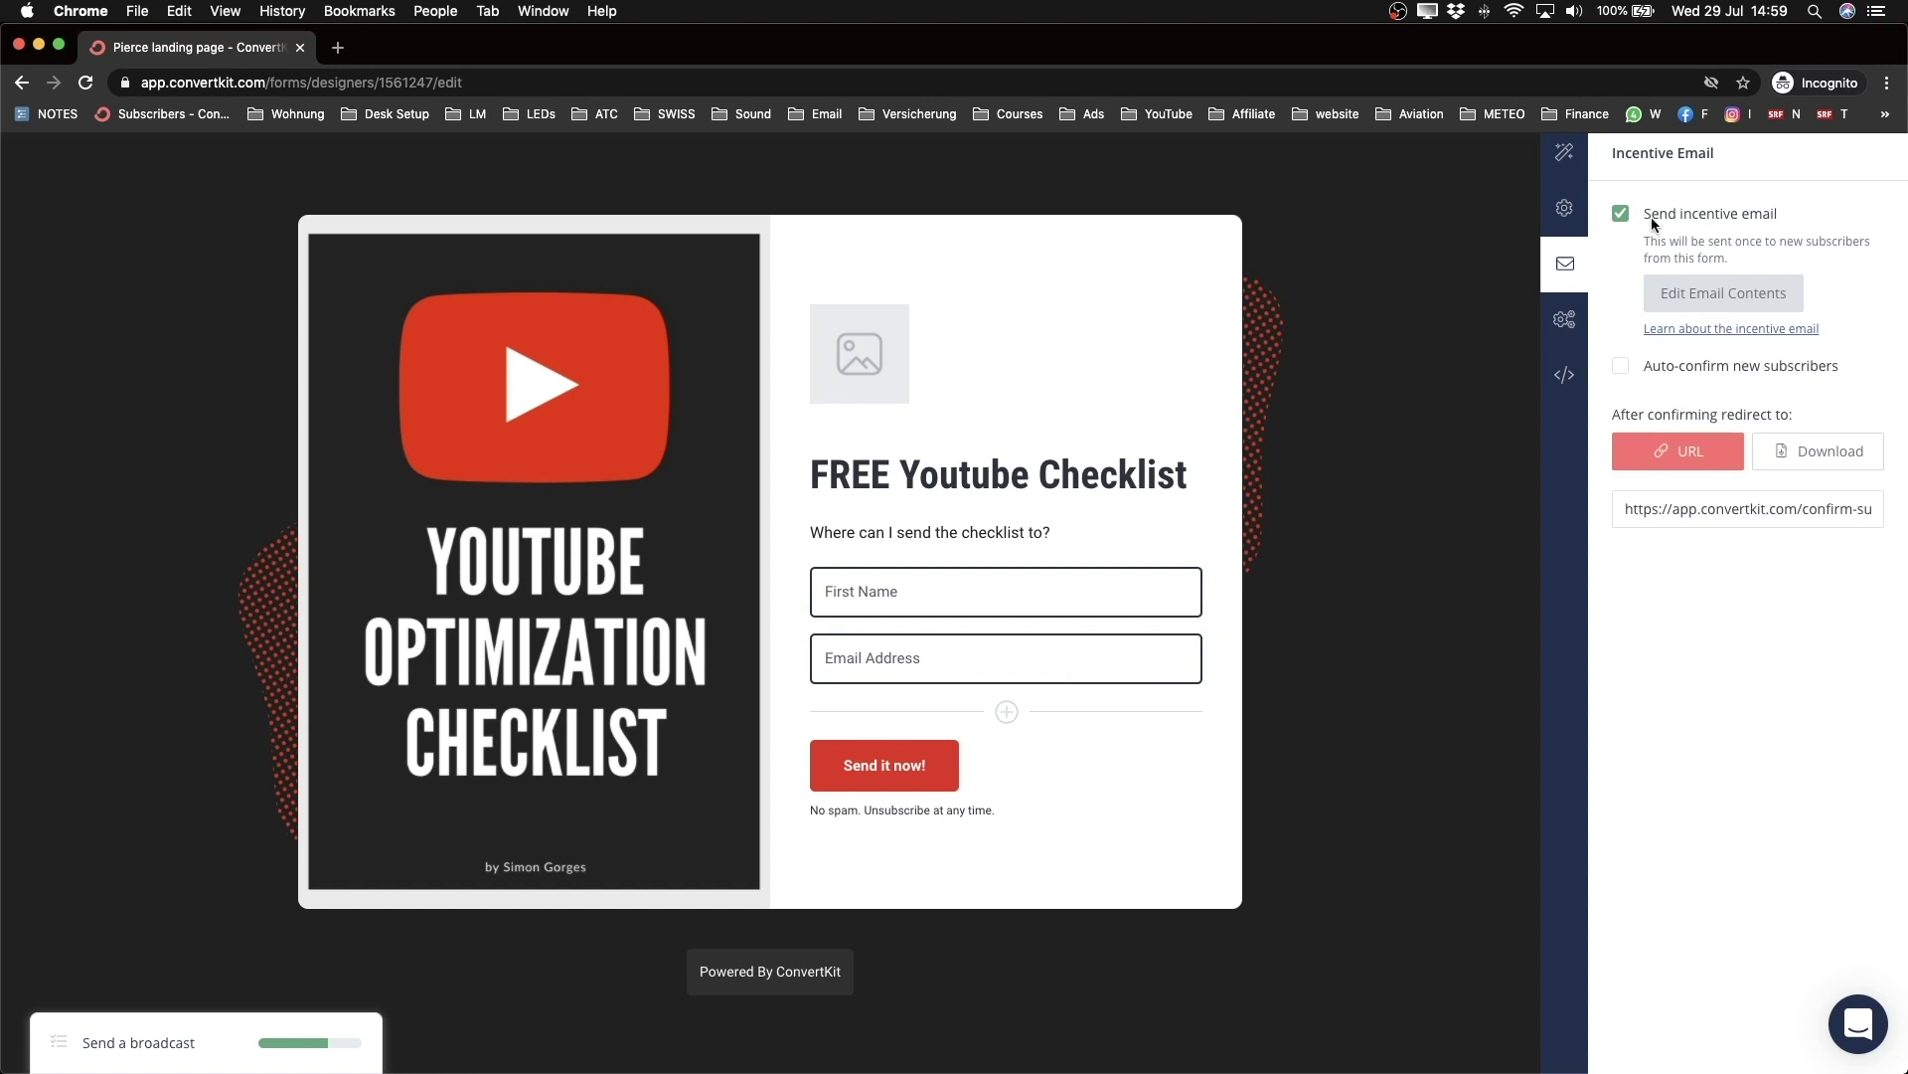
pyautogui.scroll(5, 1654, 217)
pyautogui.hscroll(2, 1654, 217)
pyautogui.moveTo(1439, 314); pyautogui.dragTo(1740, 309)
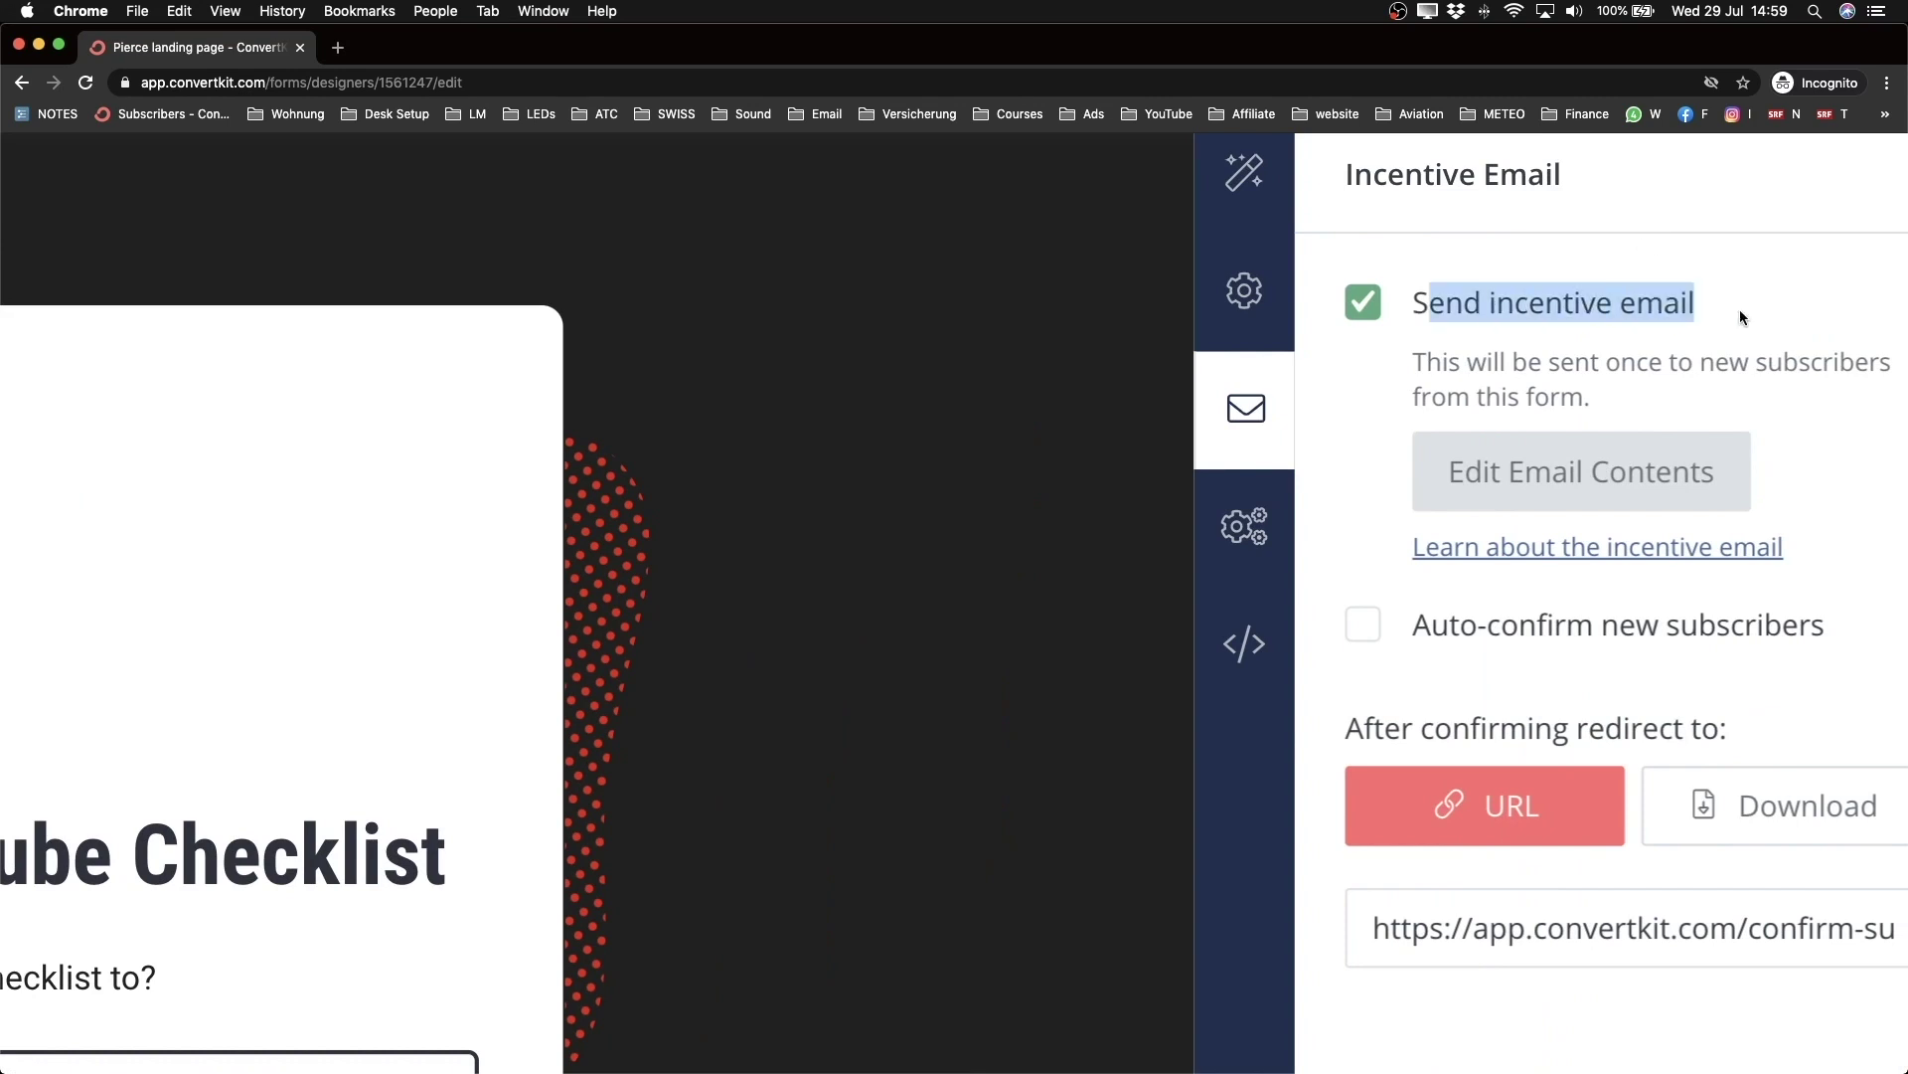
pyautogui.scroll(-5, 1767, 308)
pyautogui.scroll(-3, 1426, 663)
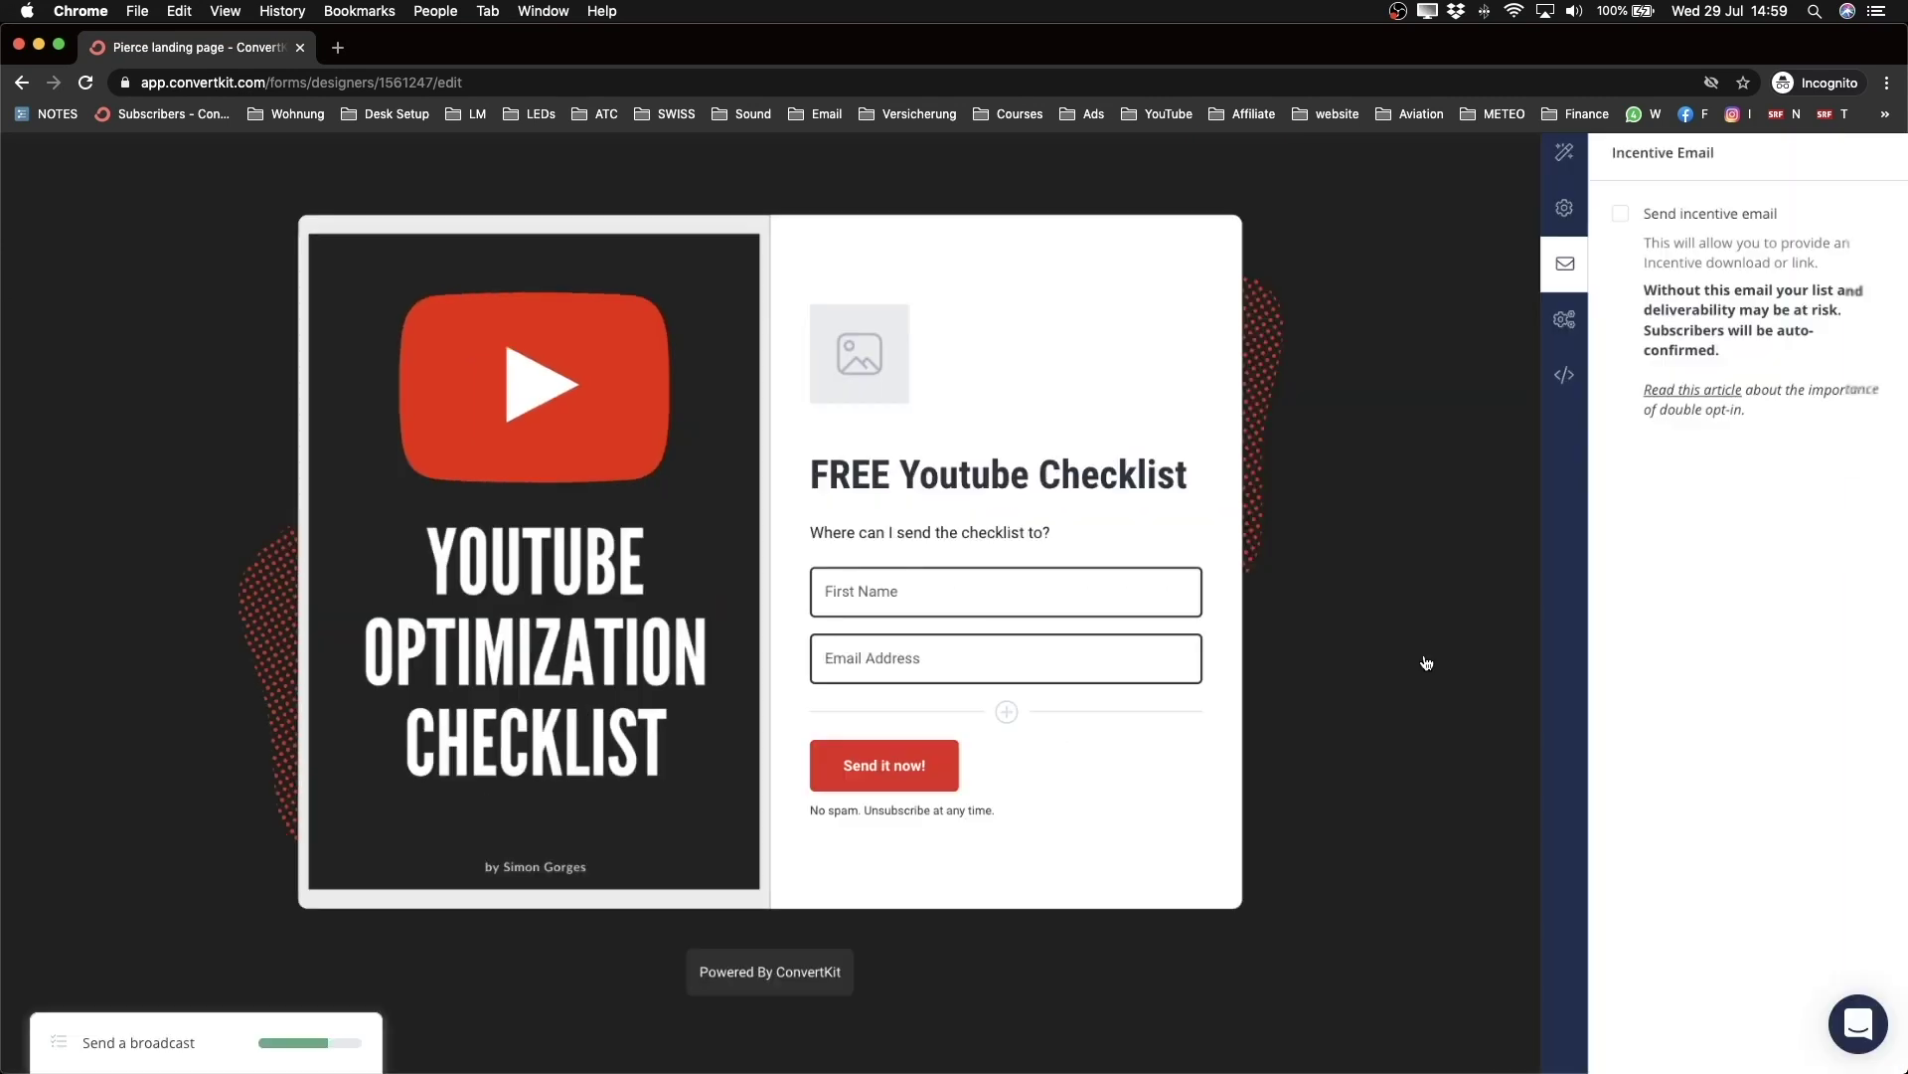
pyautogui.click(1621, 212)
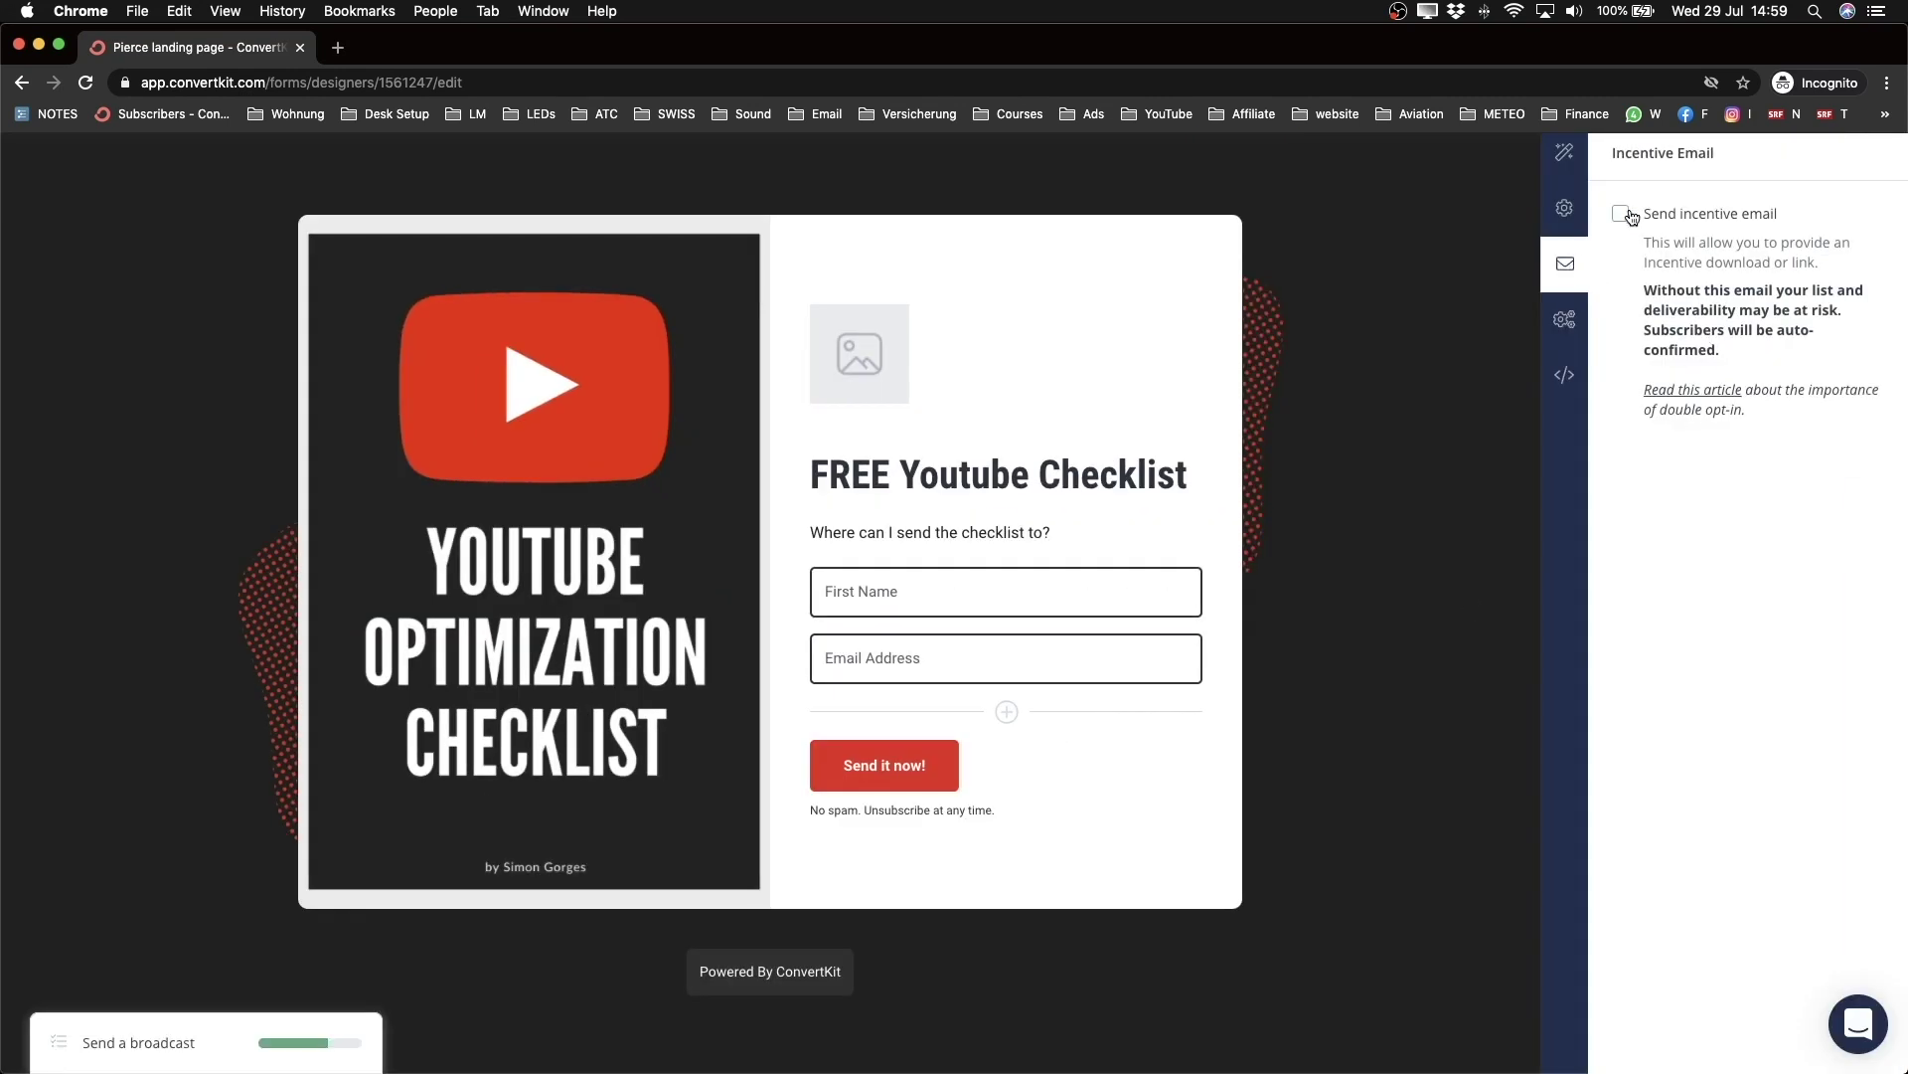
pyautogui.scroll(3, 1807, 272)
pyautogui.scroll(3, 1807, 272)
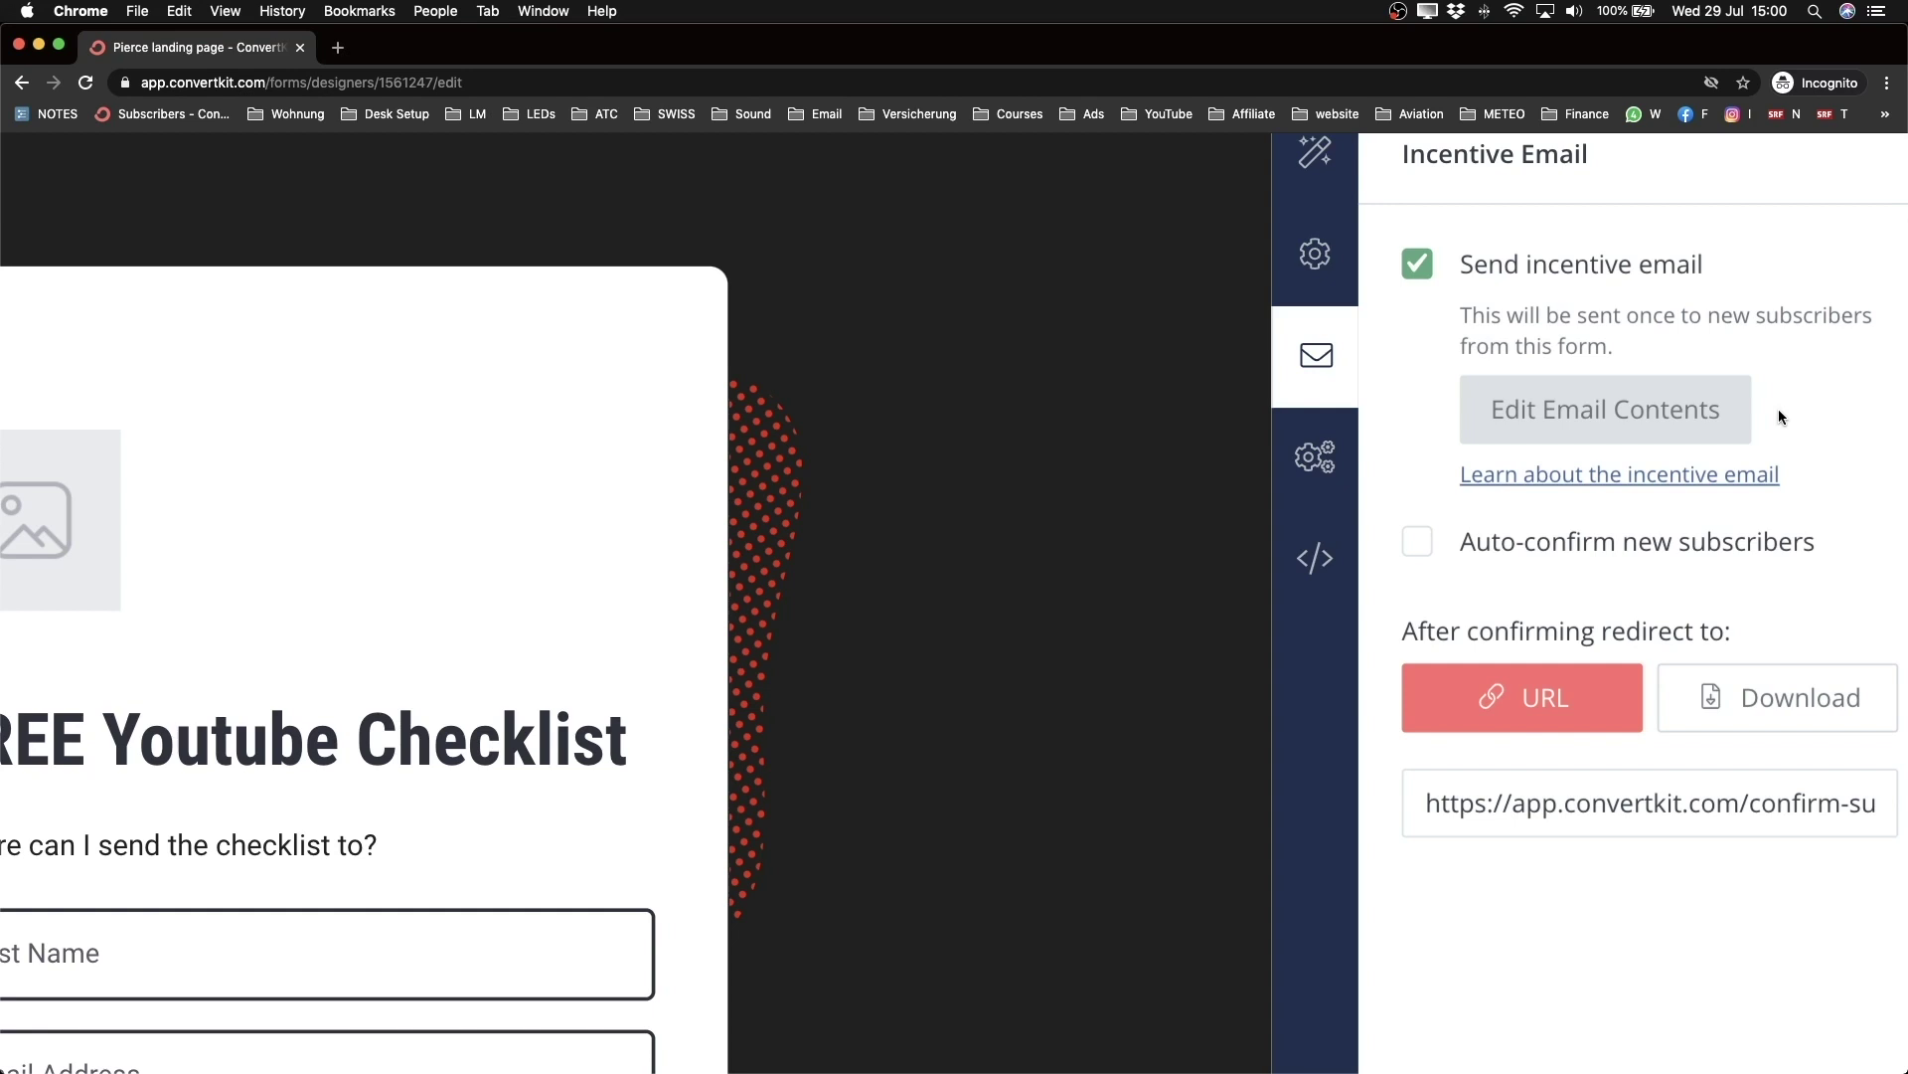
pyautogui.hscroll(-15, 1416, 542)
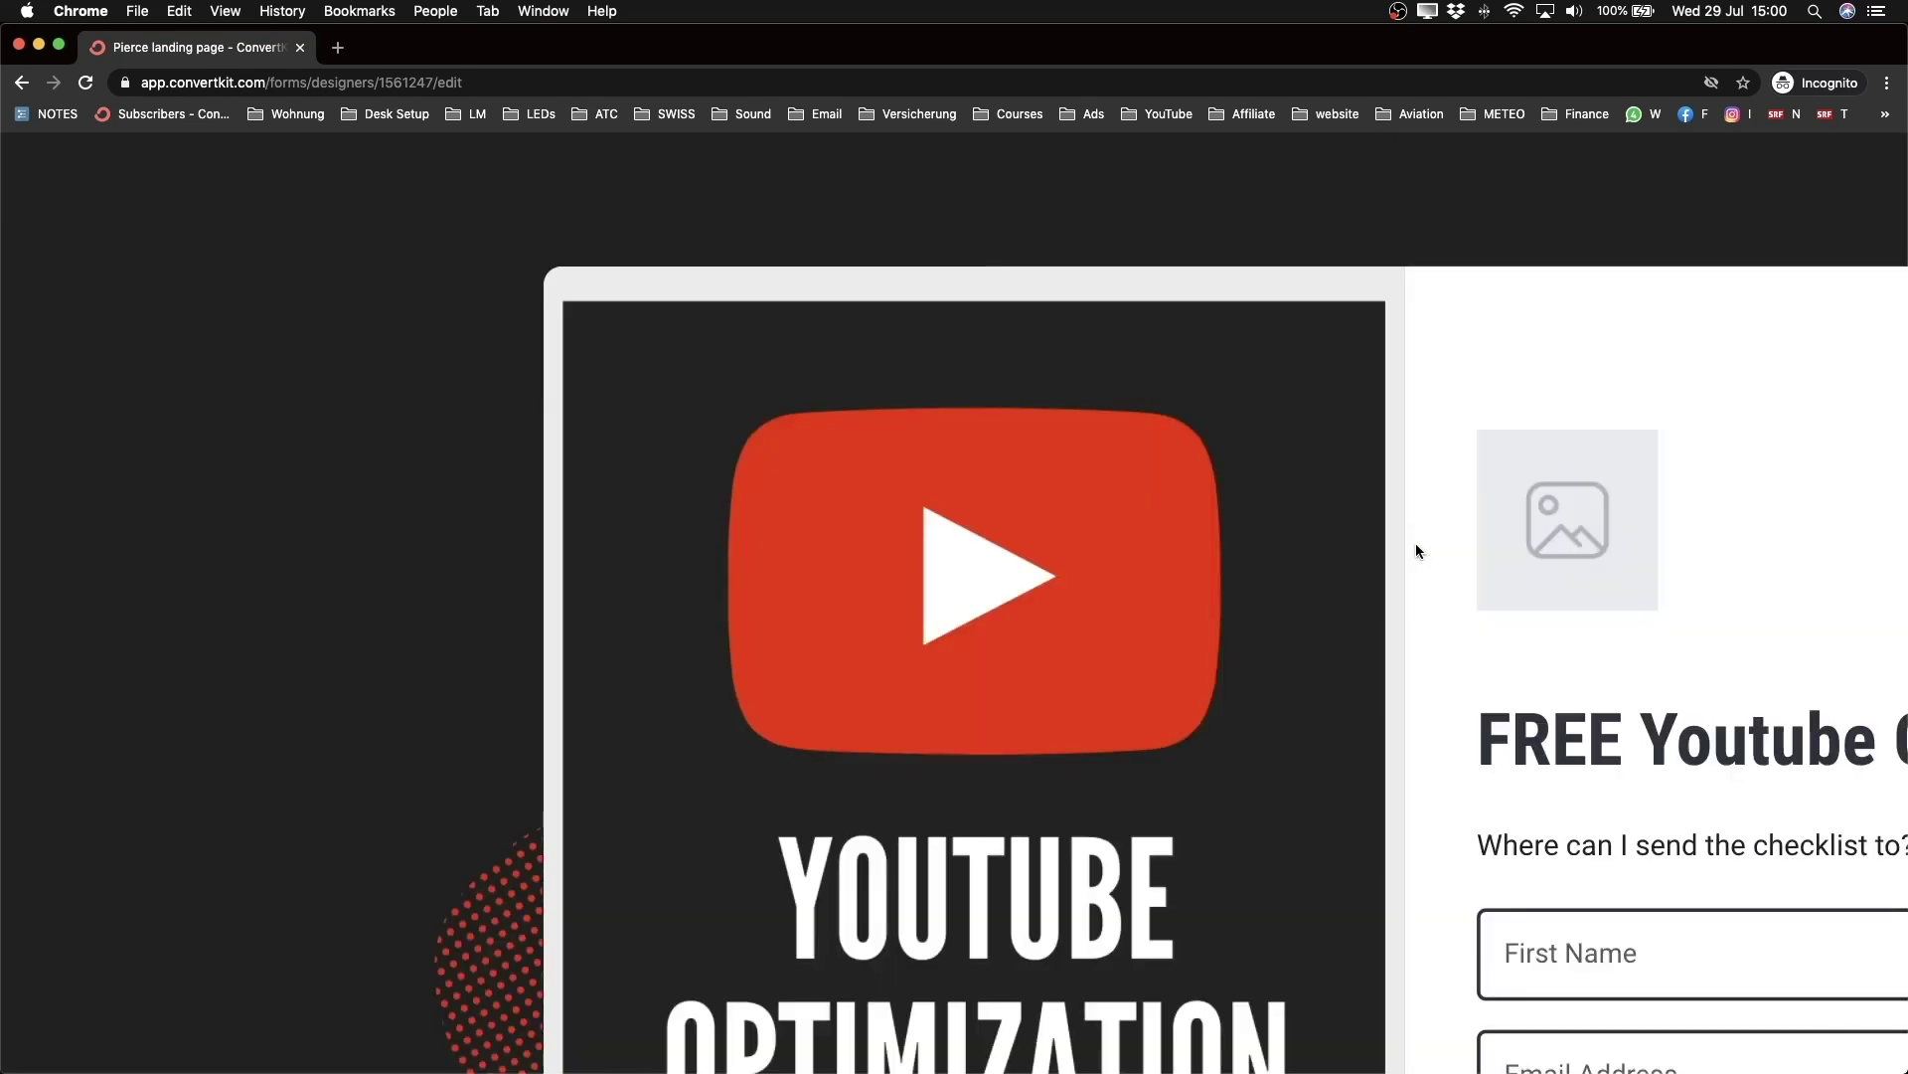
pyautogui.scroll(-10, 1620, 784)
pyautogui.scroll(10, 1784, 346)
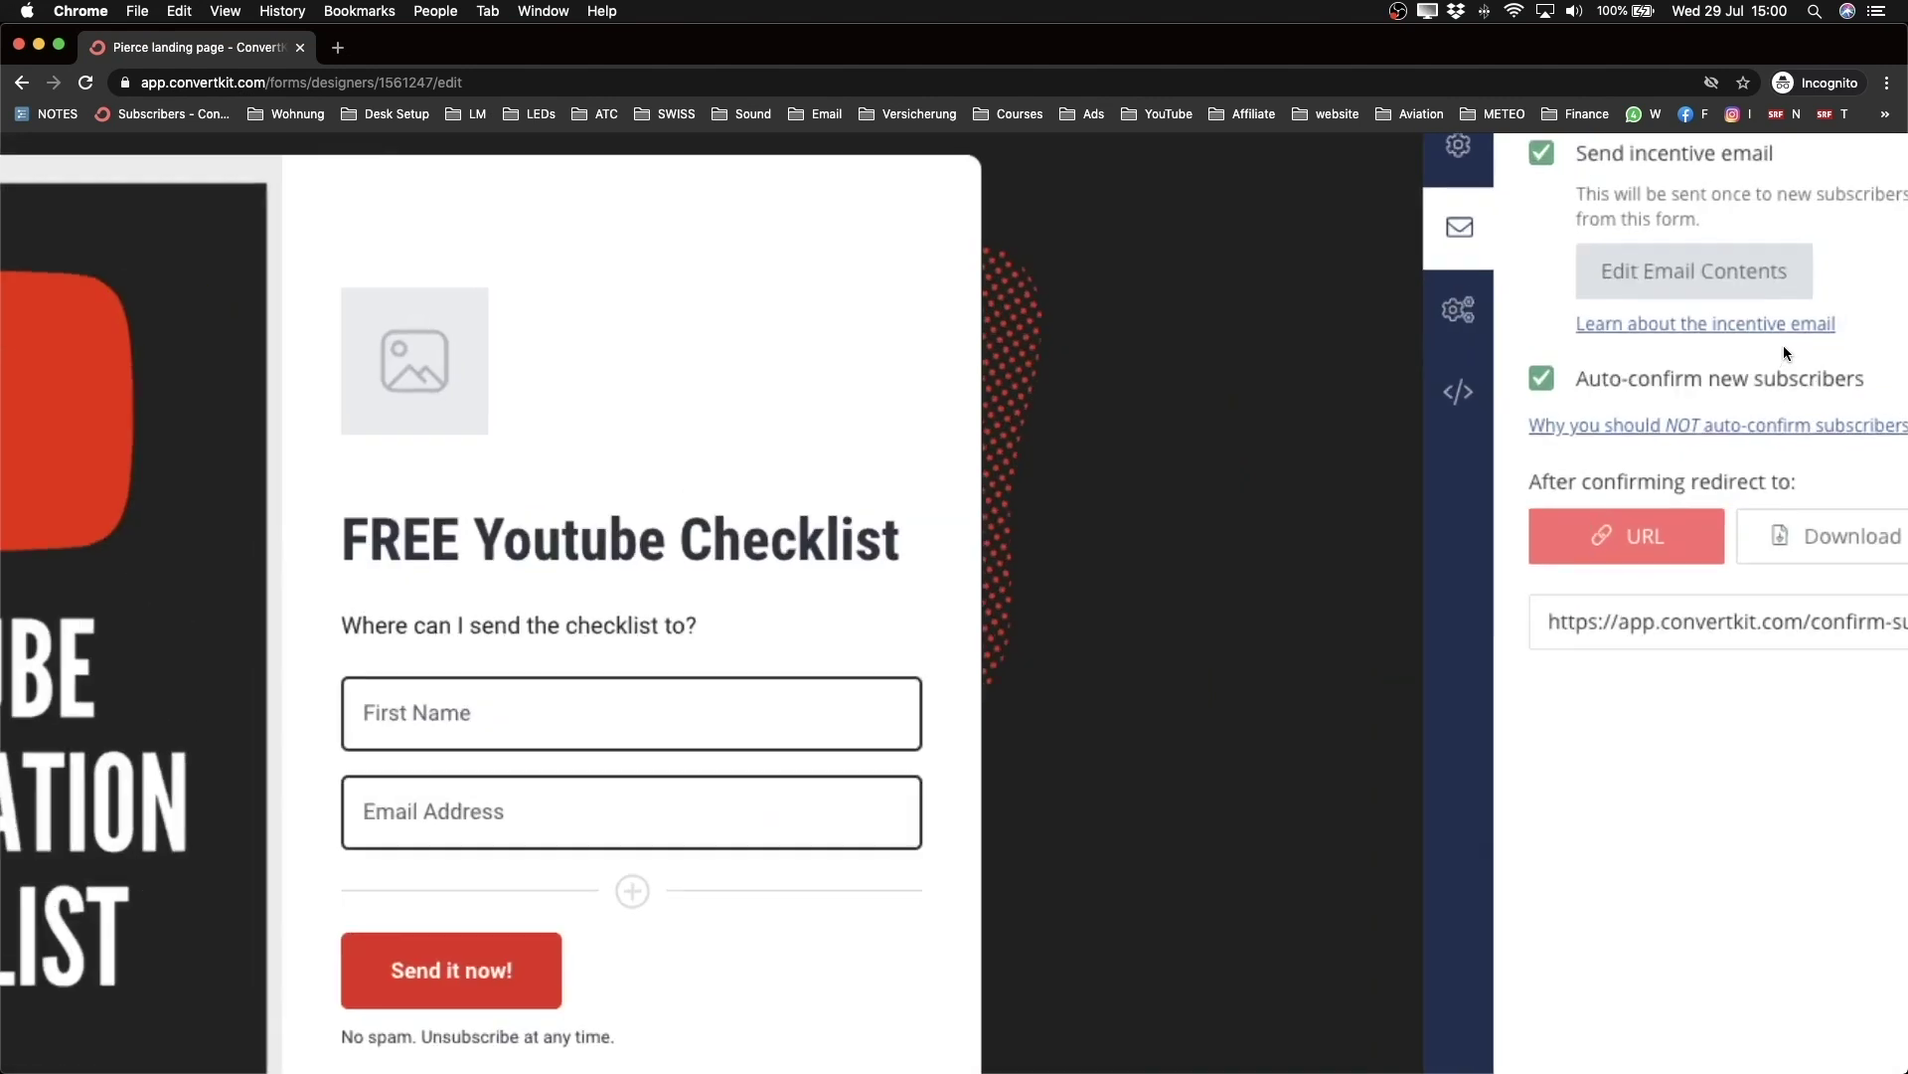
pyautogui.scroll(3, 1783, 344)
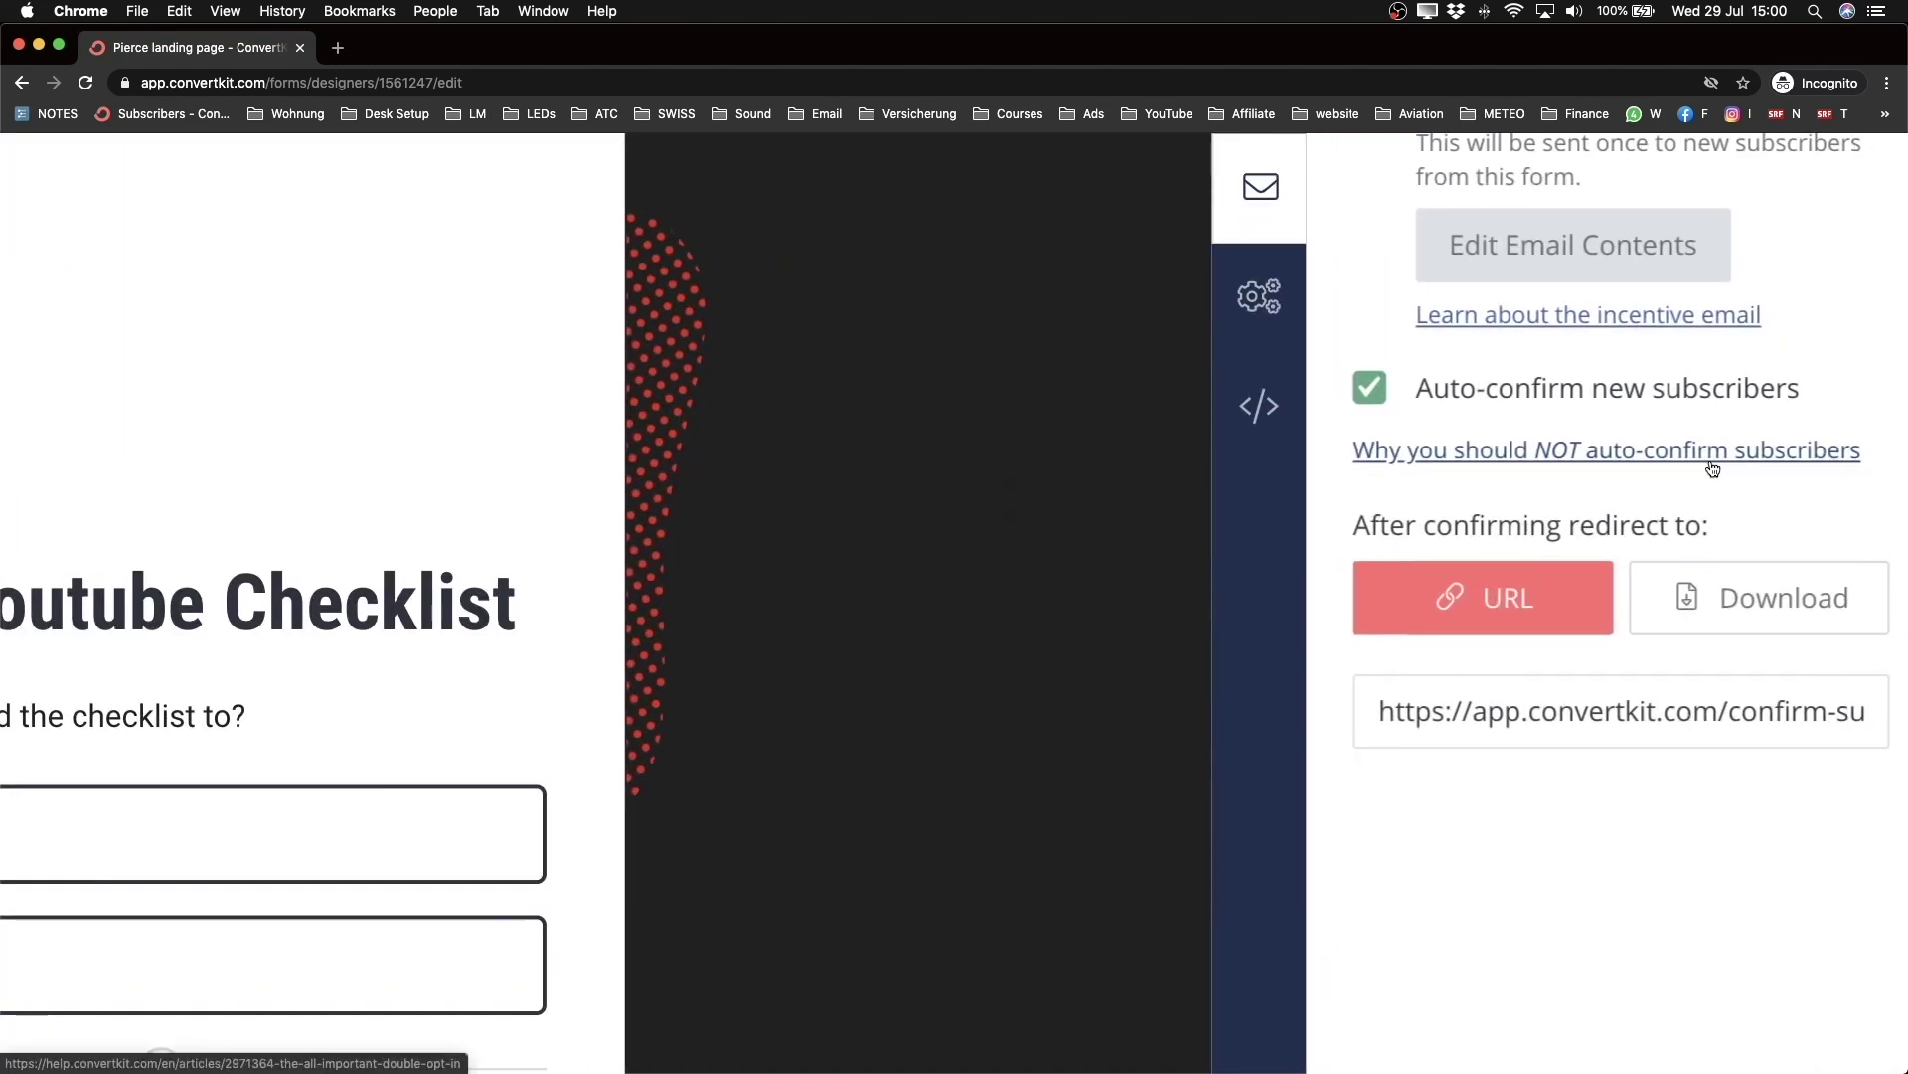
pyautogui.scroll(-2, 1713, 468)
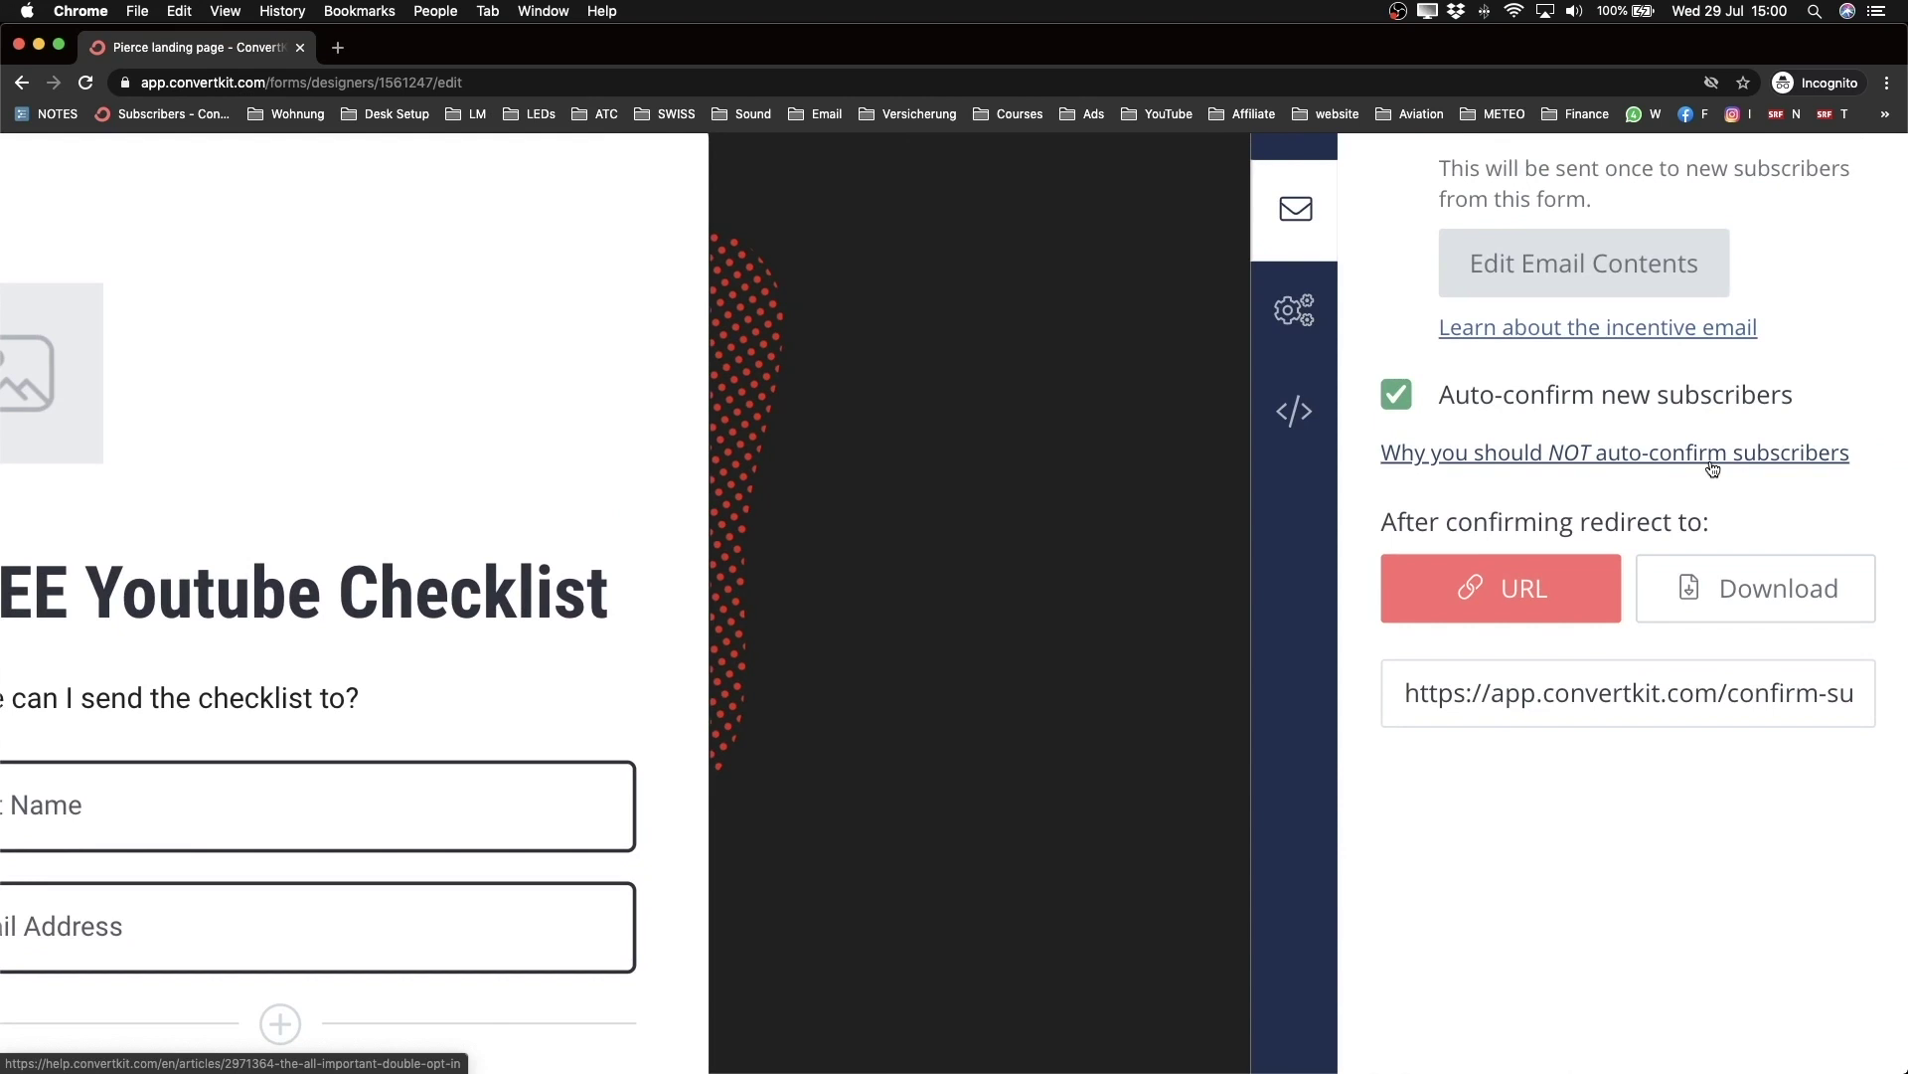
pyautogui.click(1397, 395)
pyautogui.scroll(-5, 1397, 394)
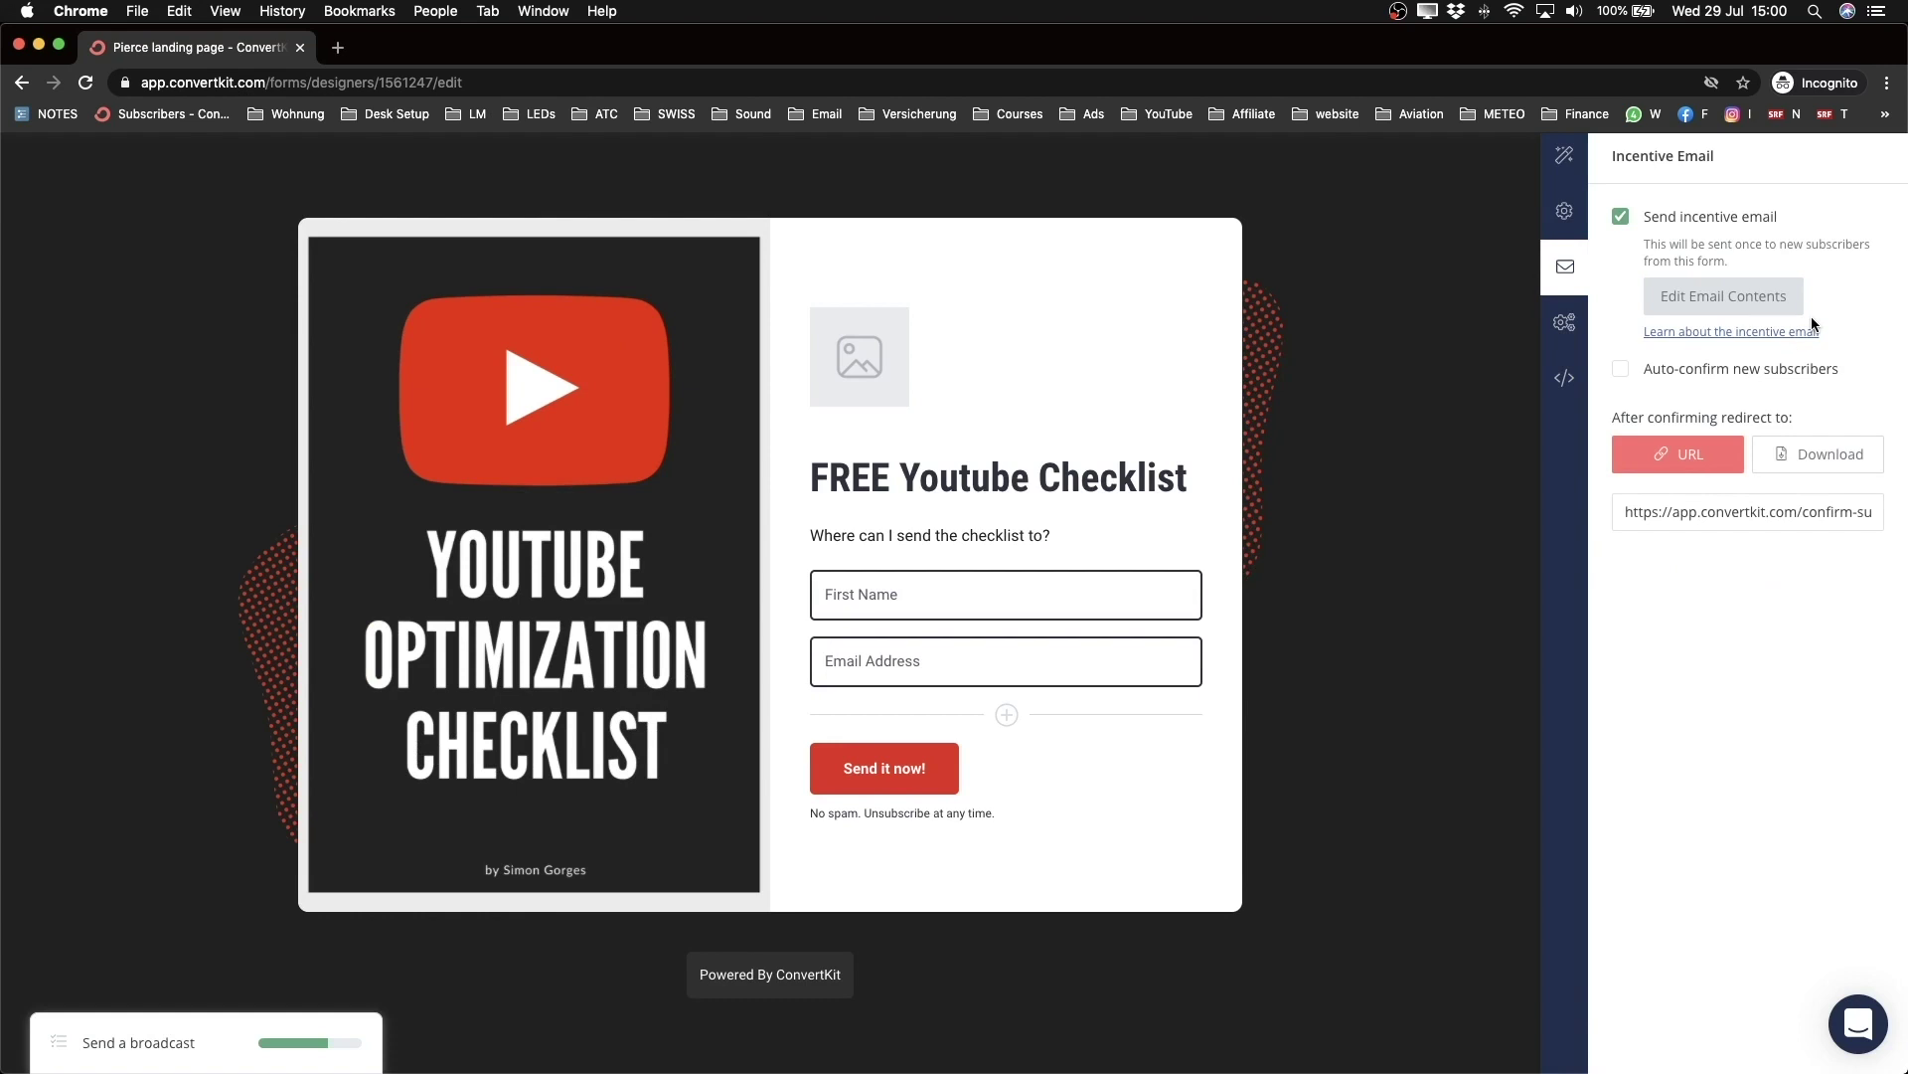
pyautogui.scroll(5, 1812, 323)
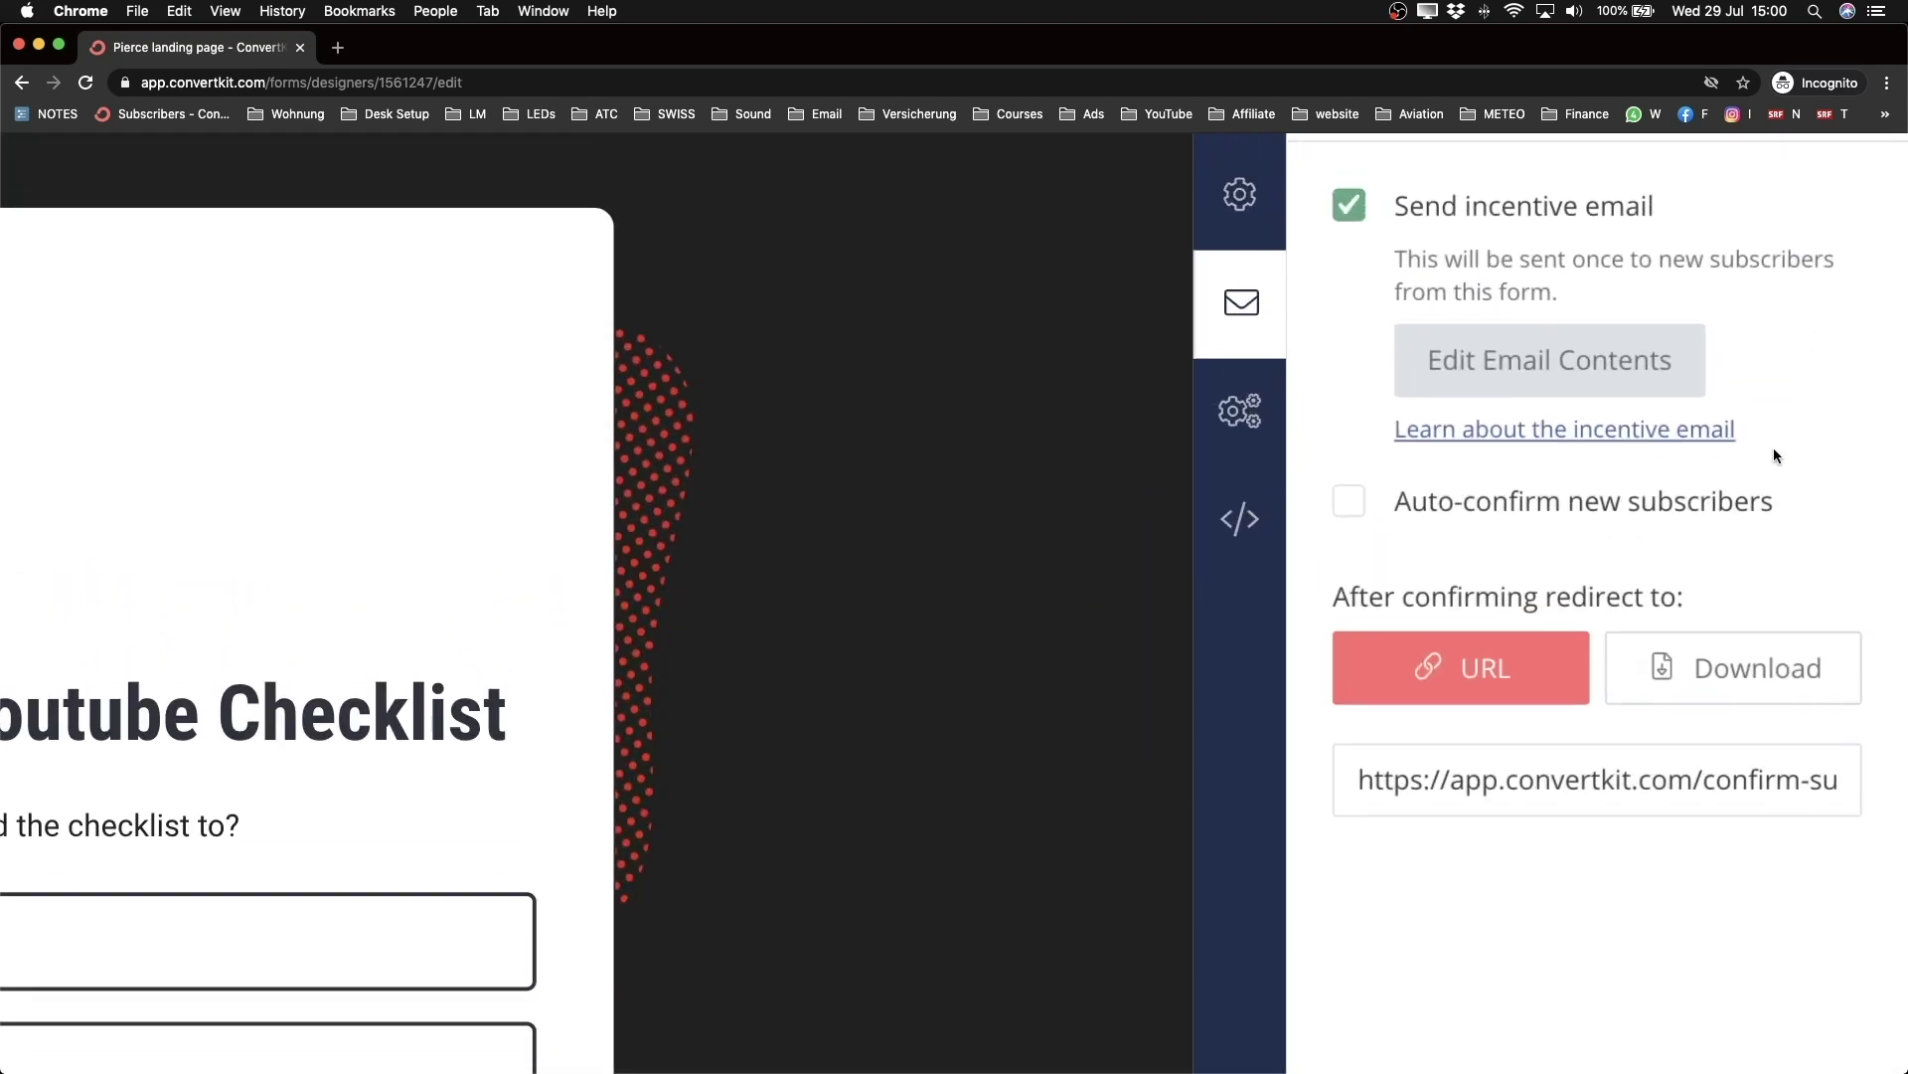
pyautogui.scroll(-3, 1775, 455)
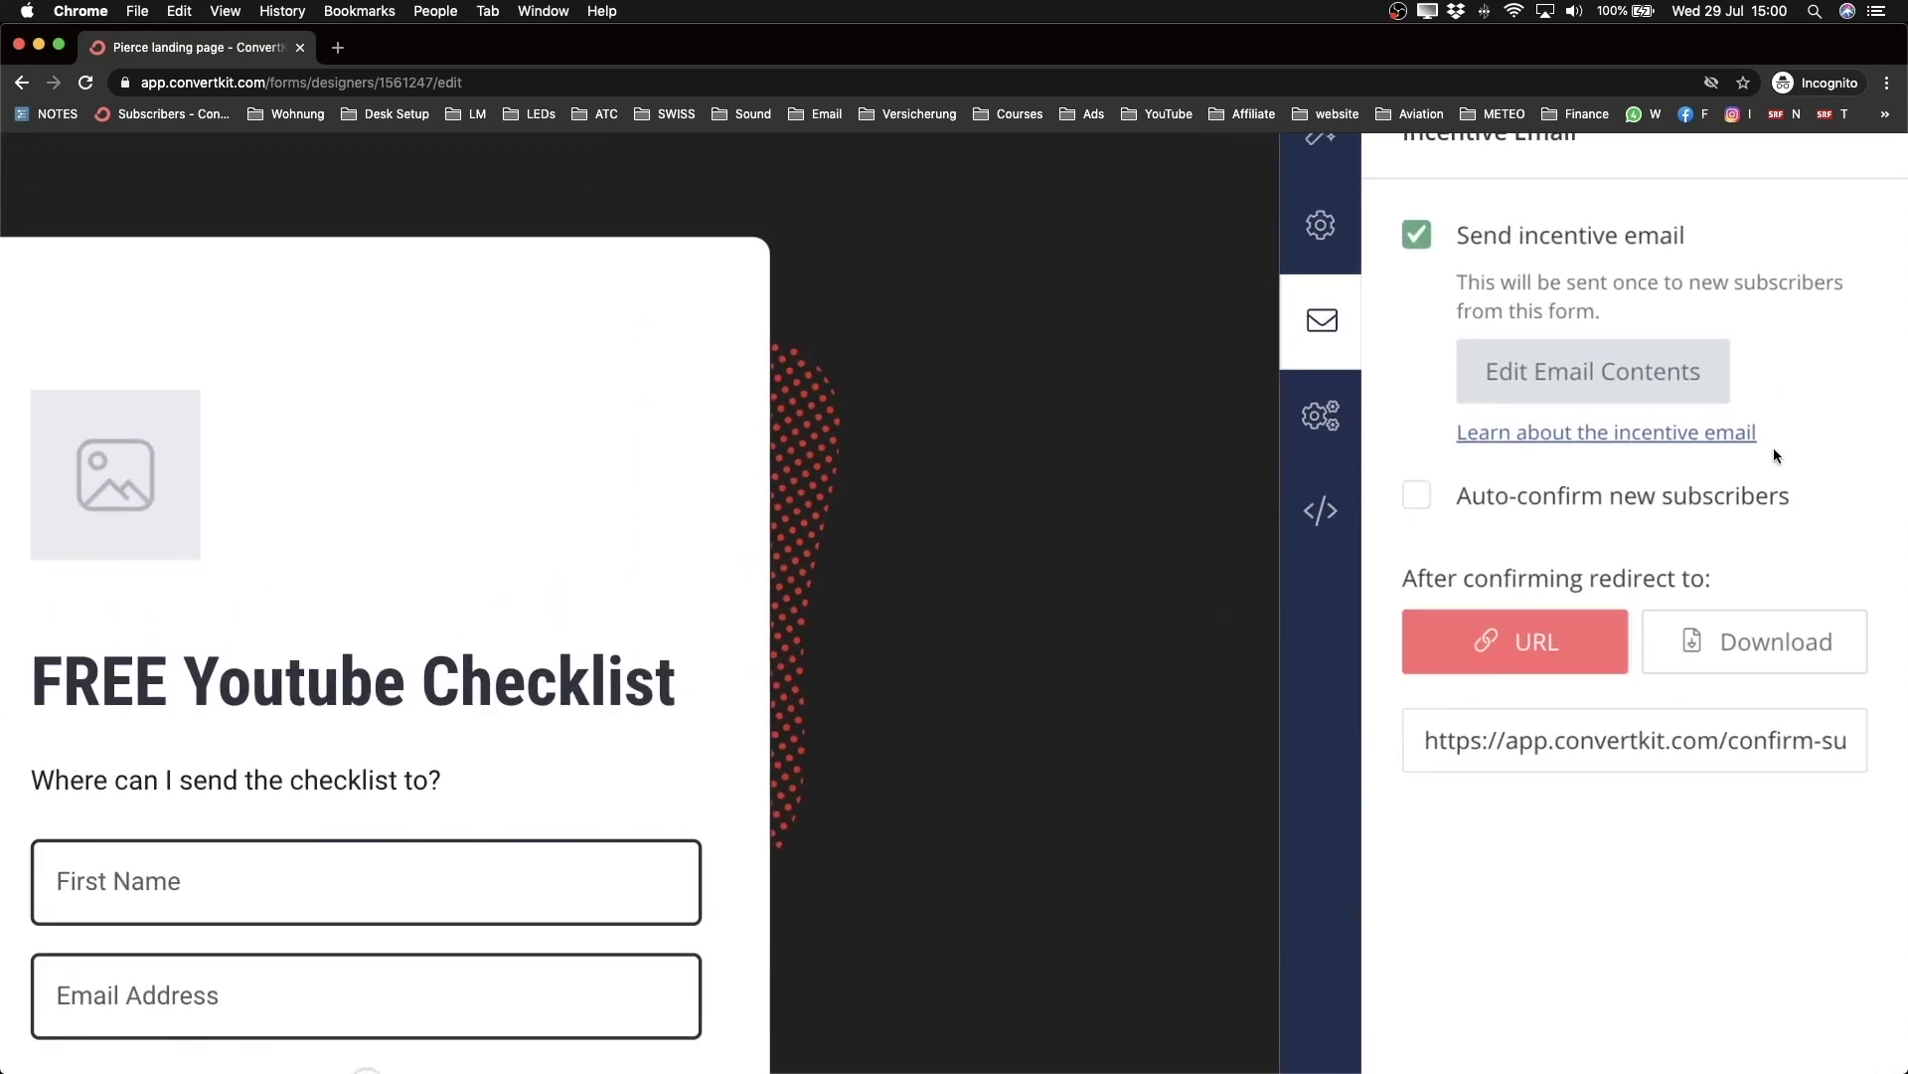
pyautogui.scroll(1, 1773, 447)
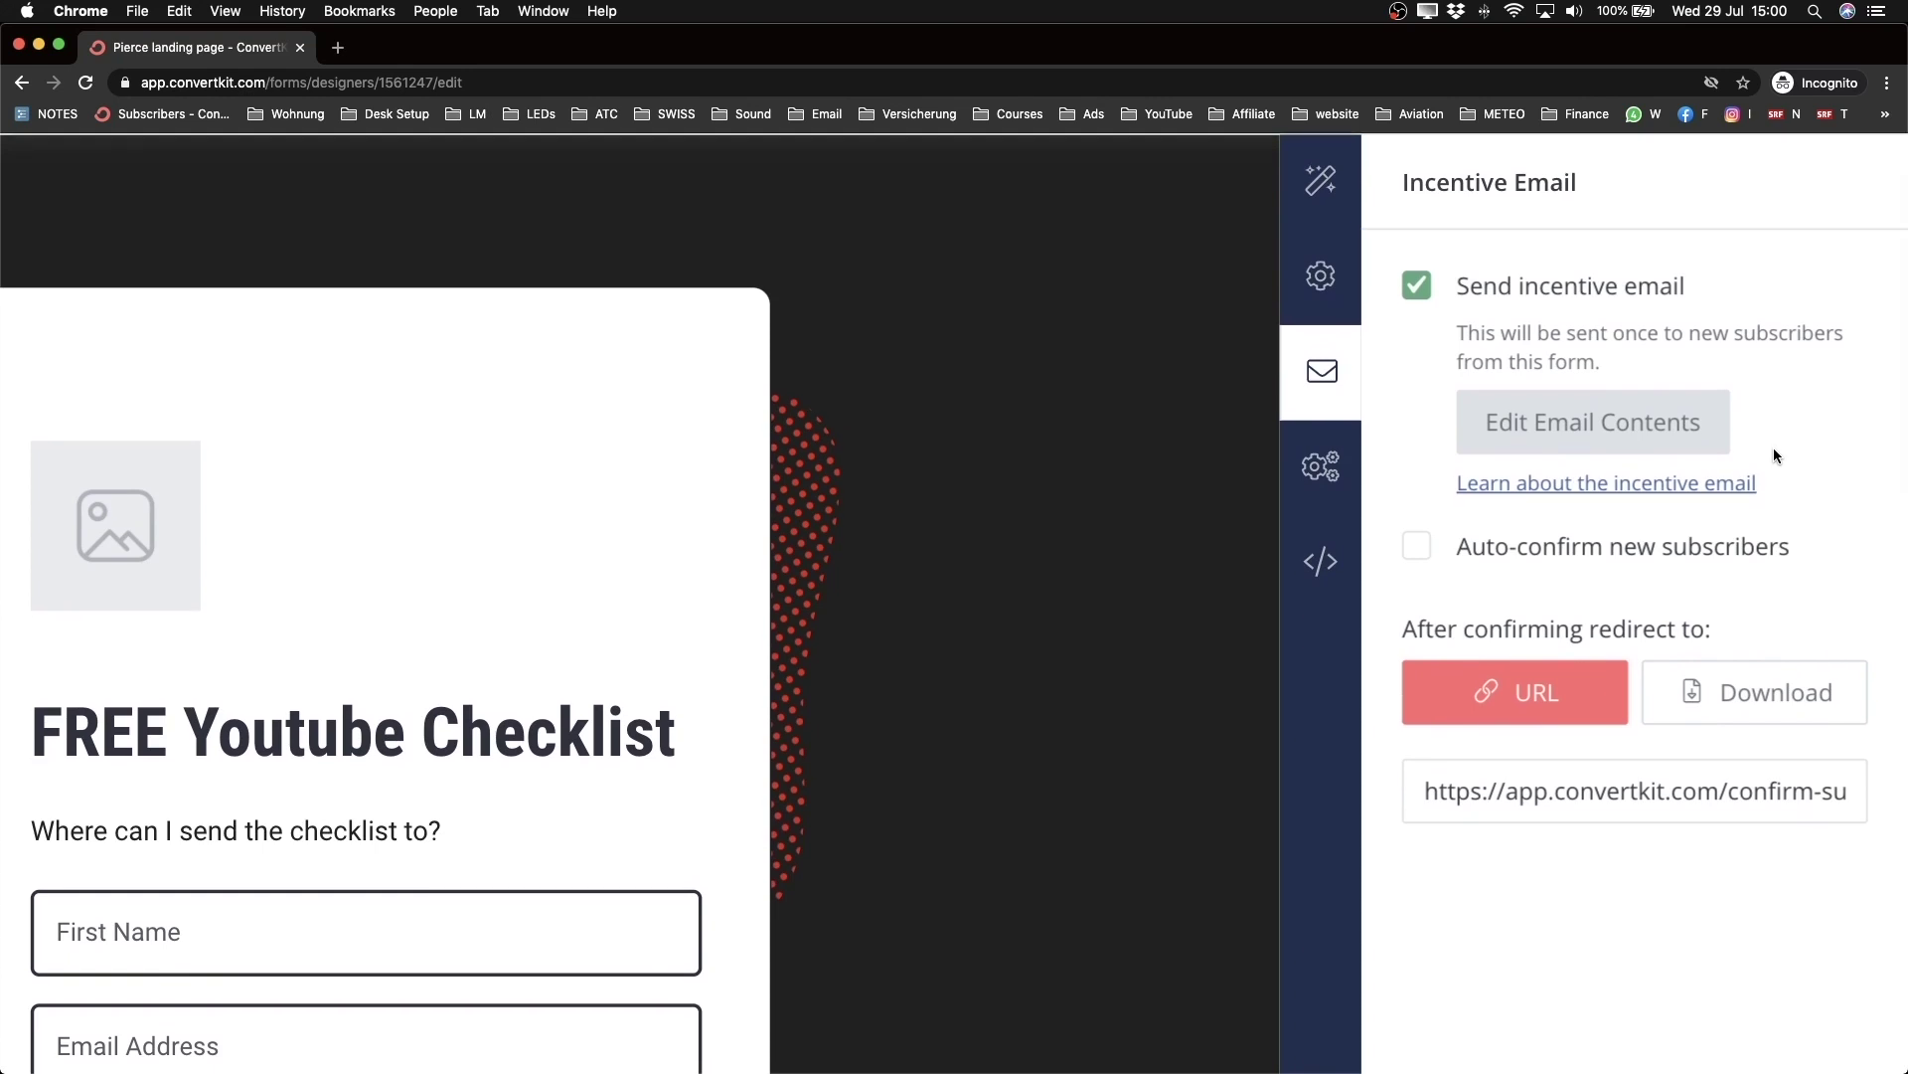
pyautogui.scroll(1, 1773, 447)
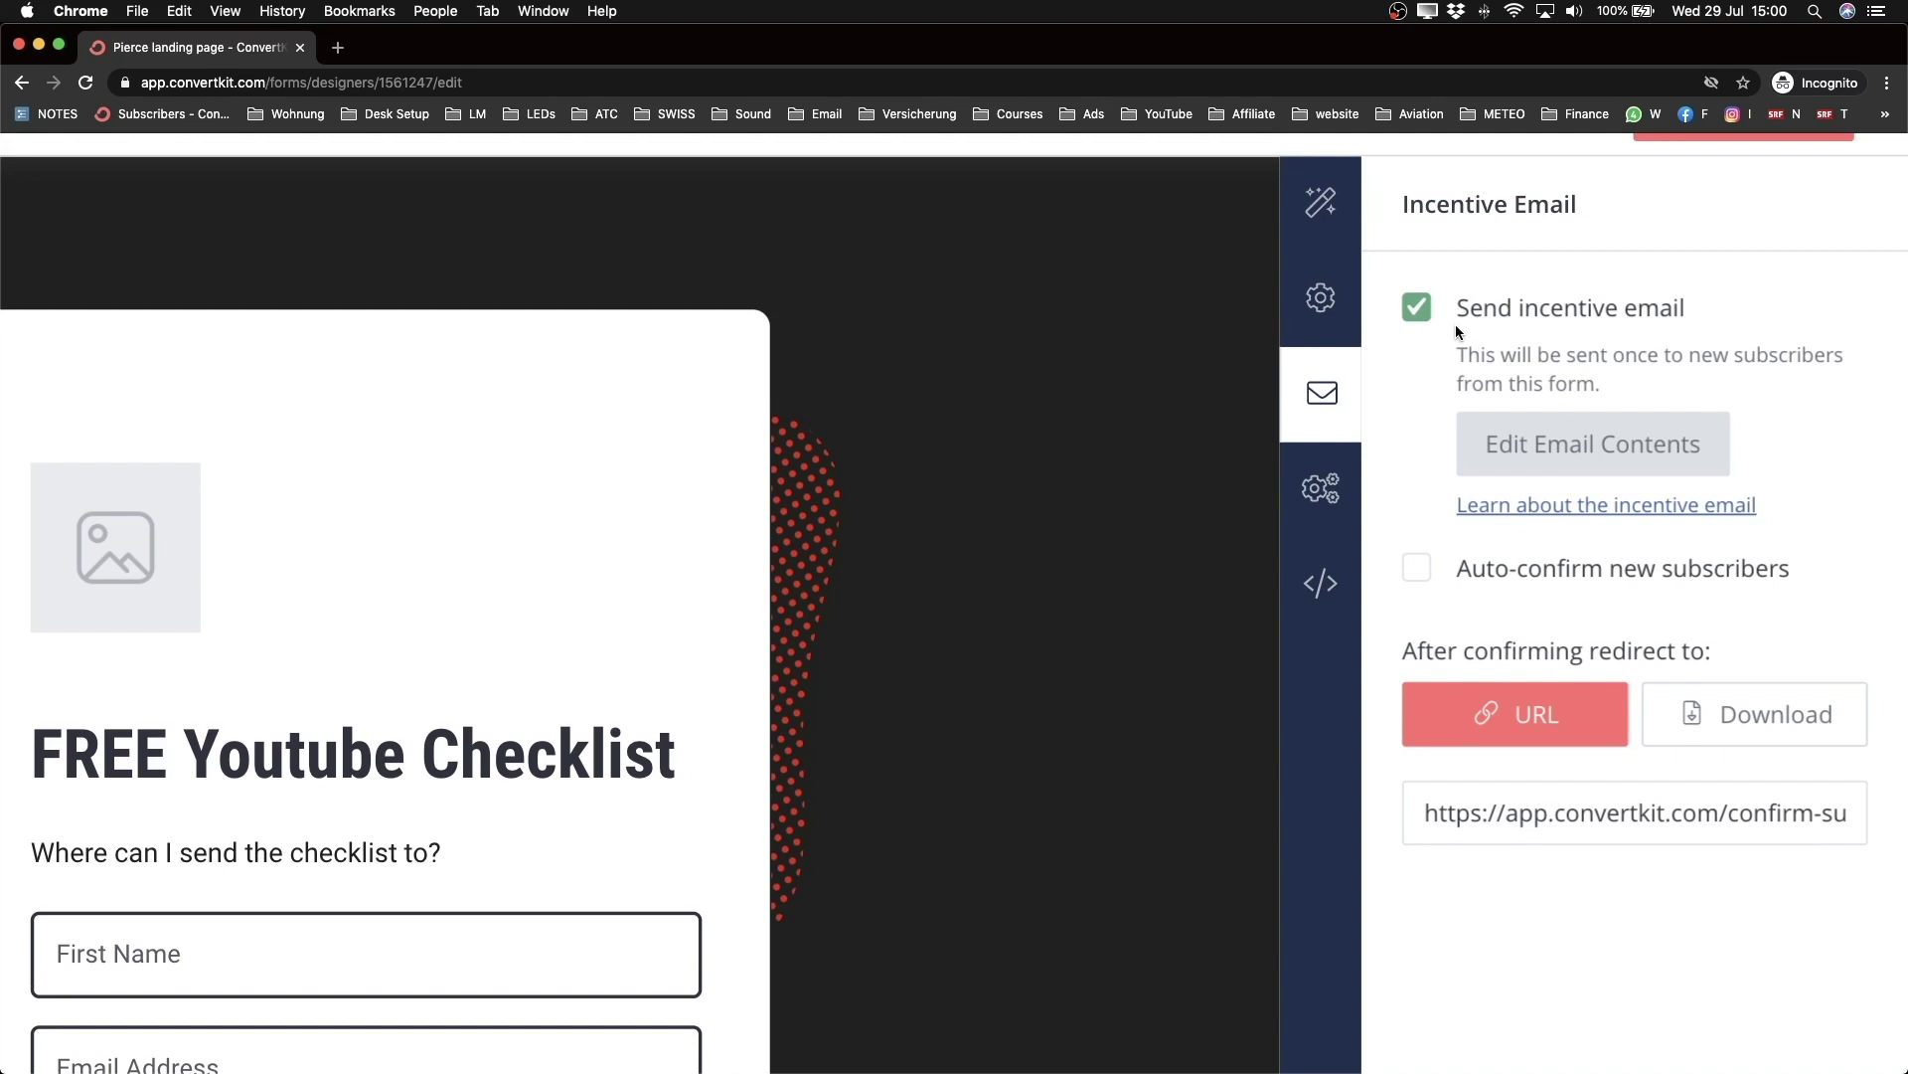
pyautogui.scroll(-1, 1604, 610)
pyautogui.scroll(-1, 1612, 616)
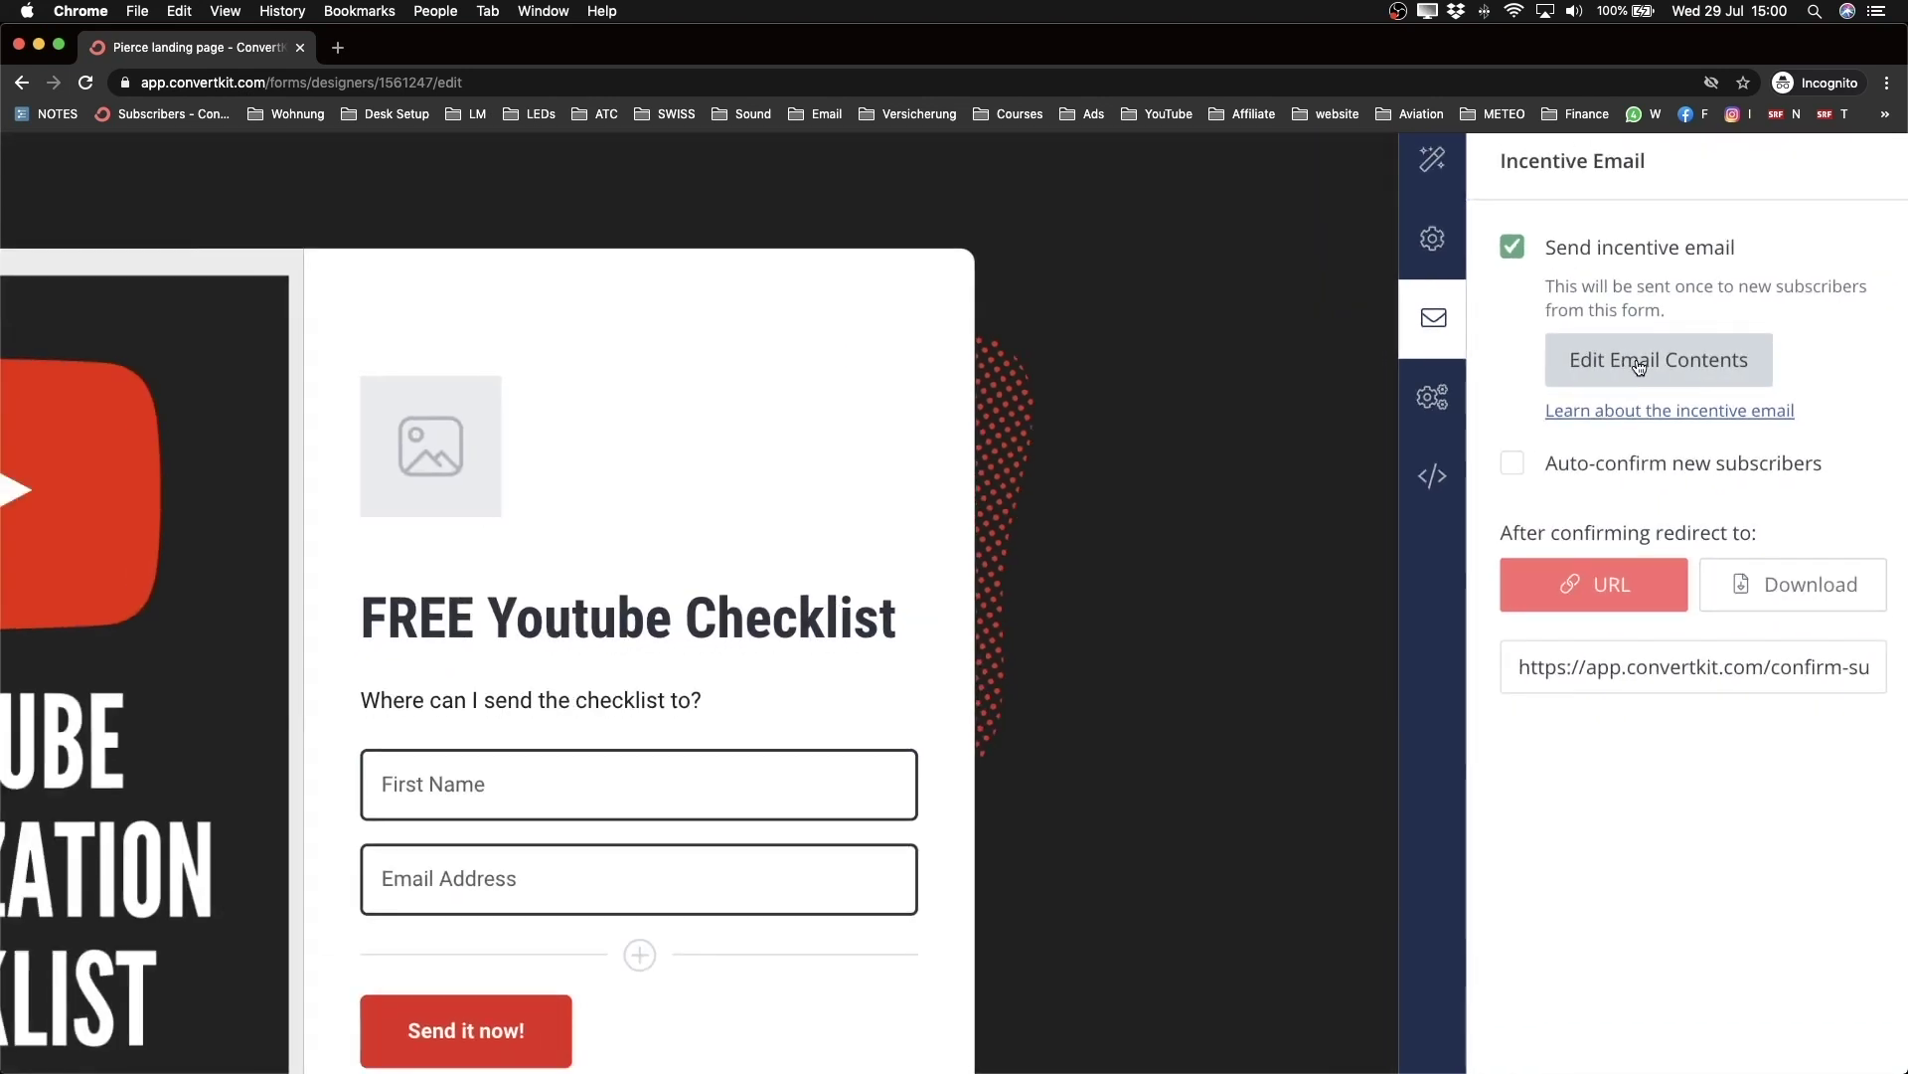
# Step: Switch the incentive email's sender to the other available address
pyautogui.click(1653, 355)
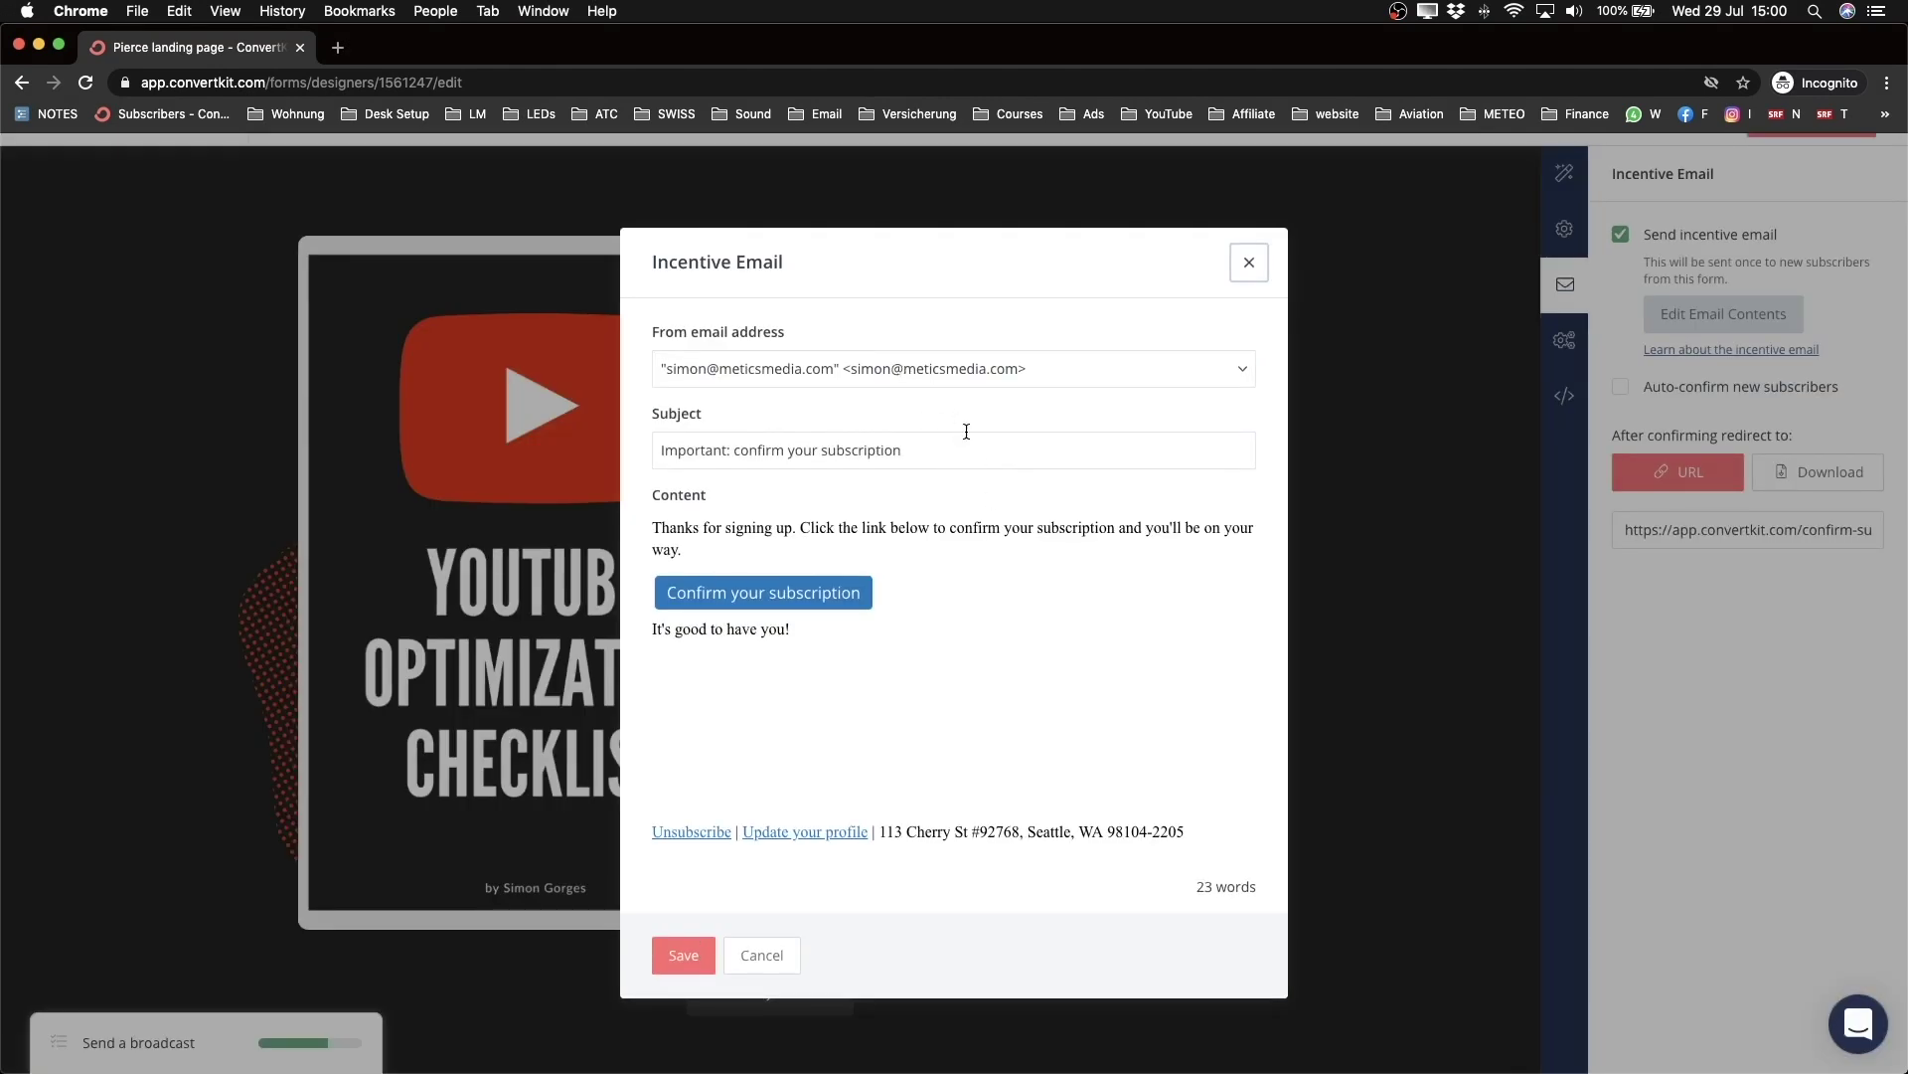
pyautogui.click(930, 368)
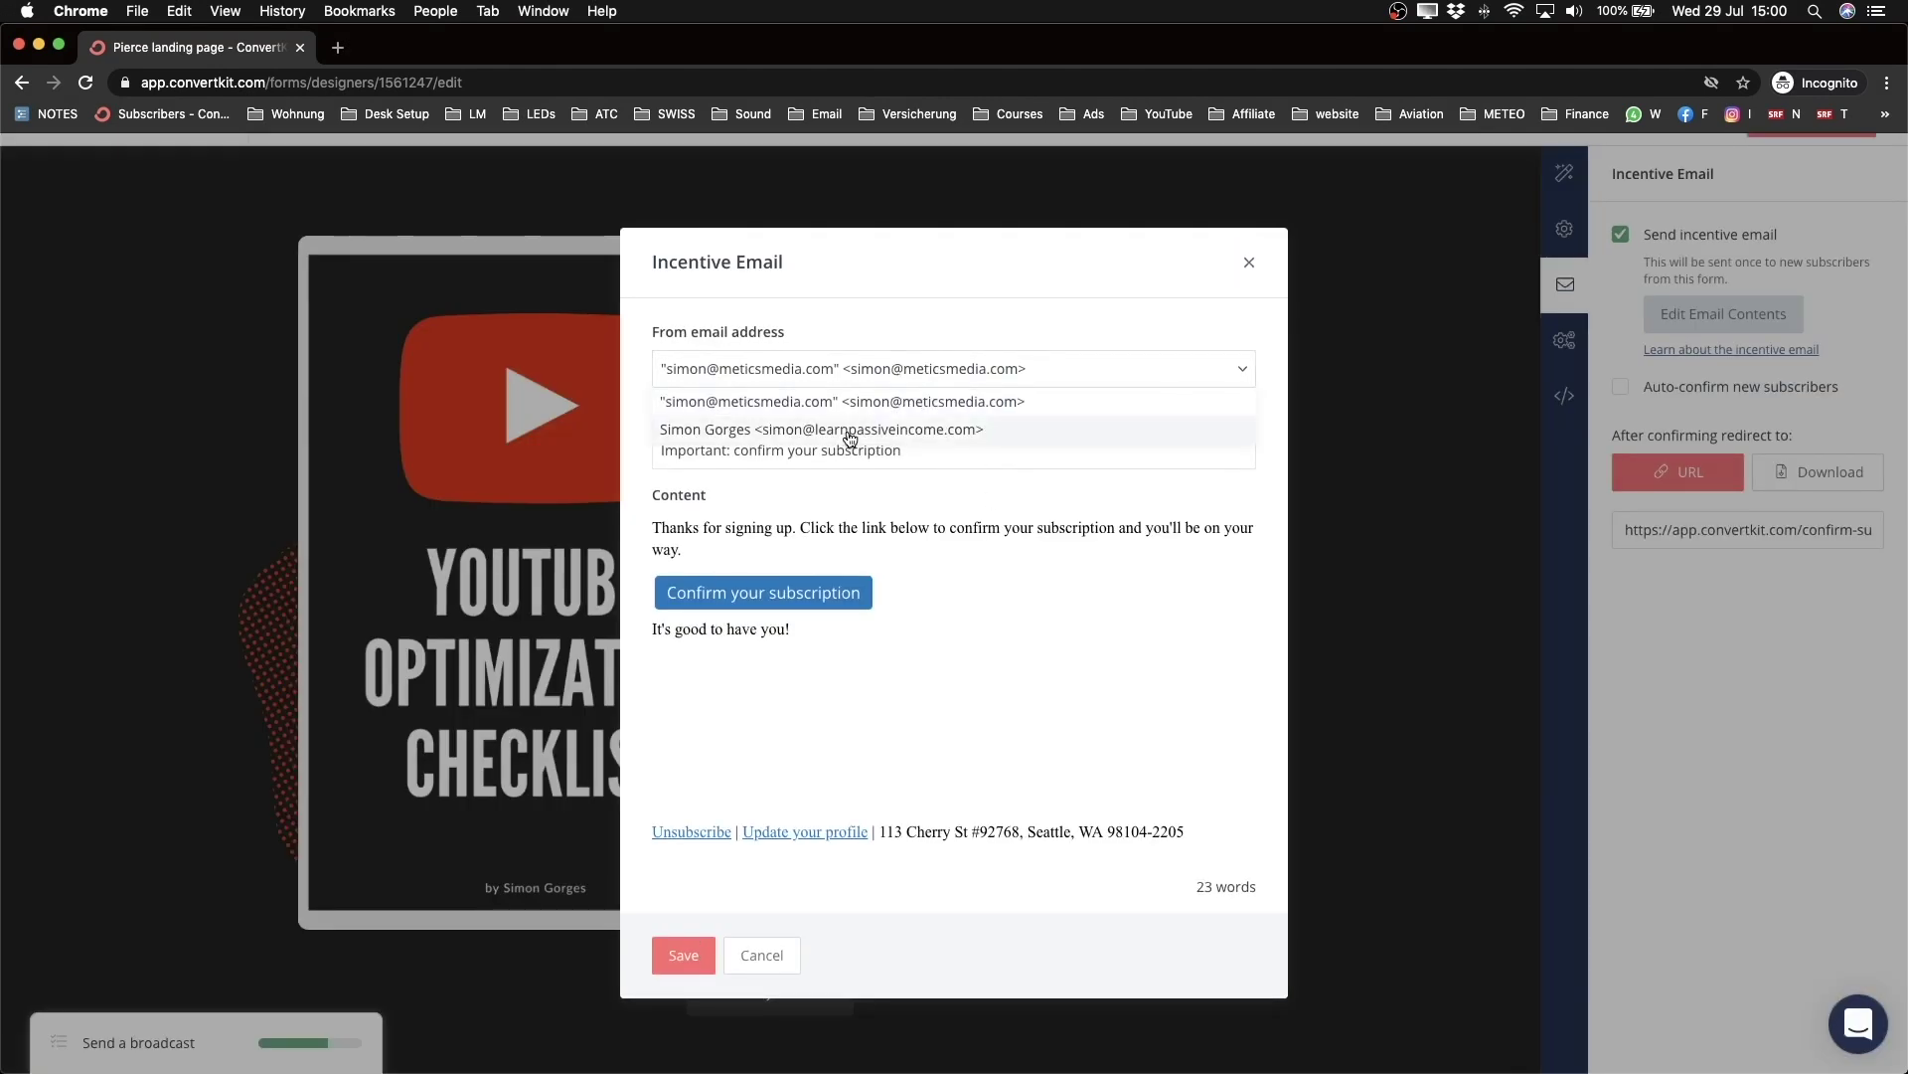
pyautogui.click(829, 430)
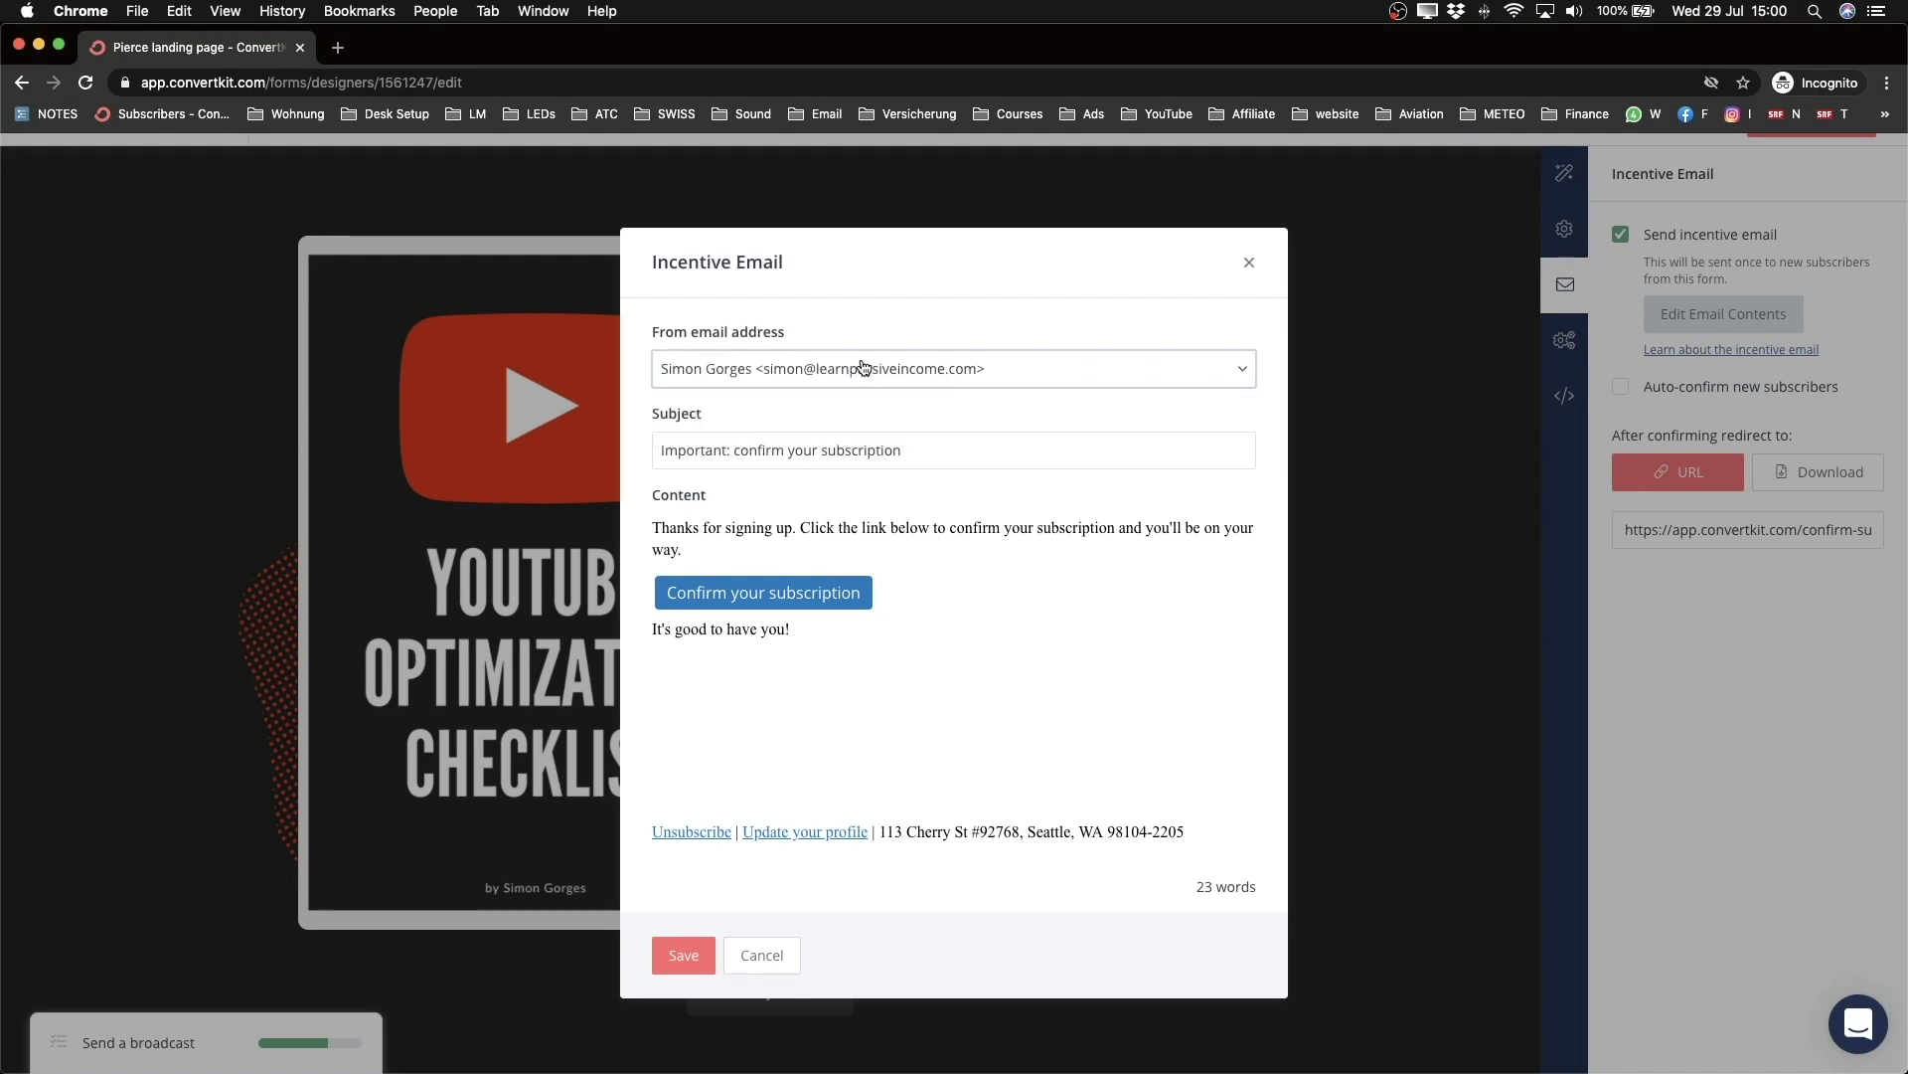
# Step: Replace the incentive email subject with 'Here's your Youtube Checklist! [Download]'
pyautogui.click(656, 451)
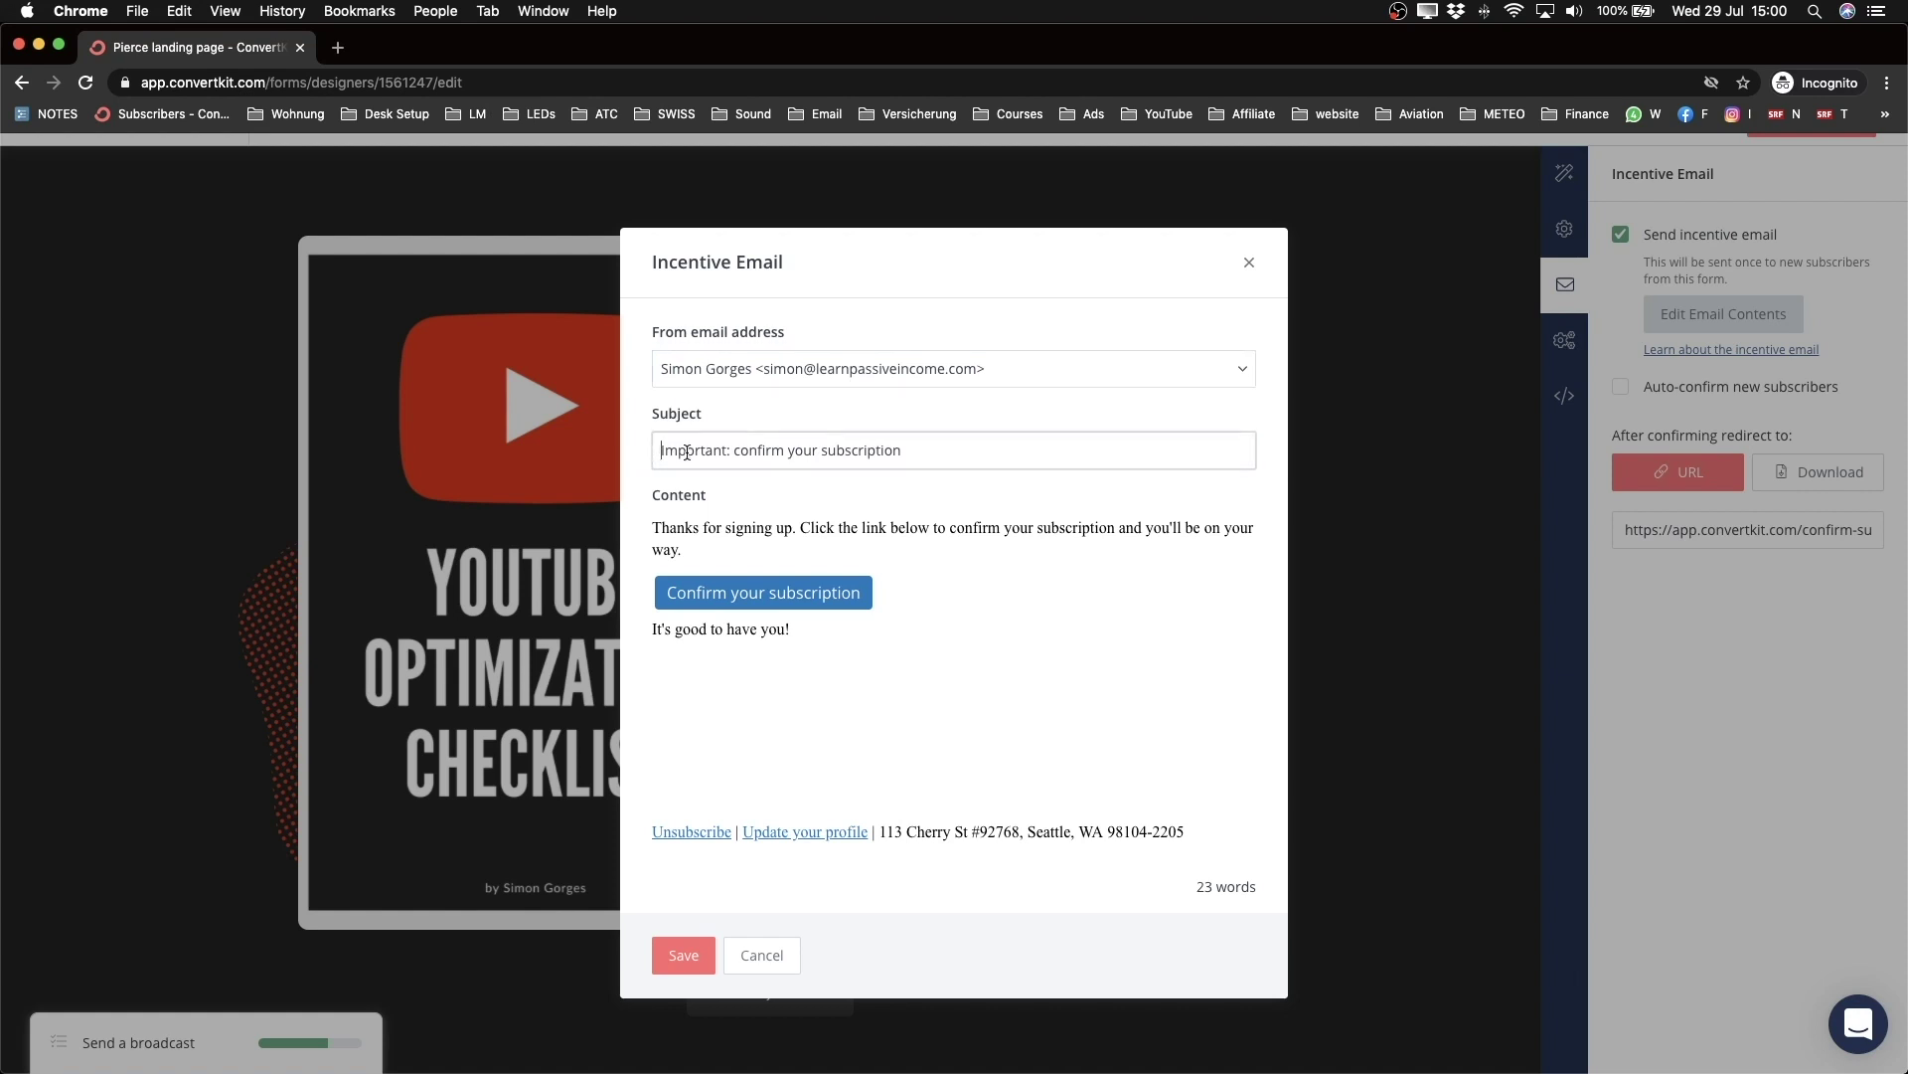
pyautogui.keyDown('shift'); pyautogui.click(938, 450); pyautogui.keyUp('shift')
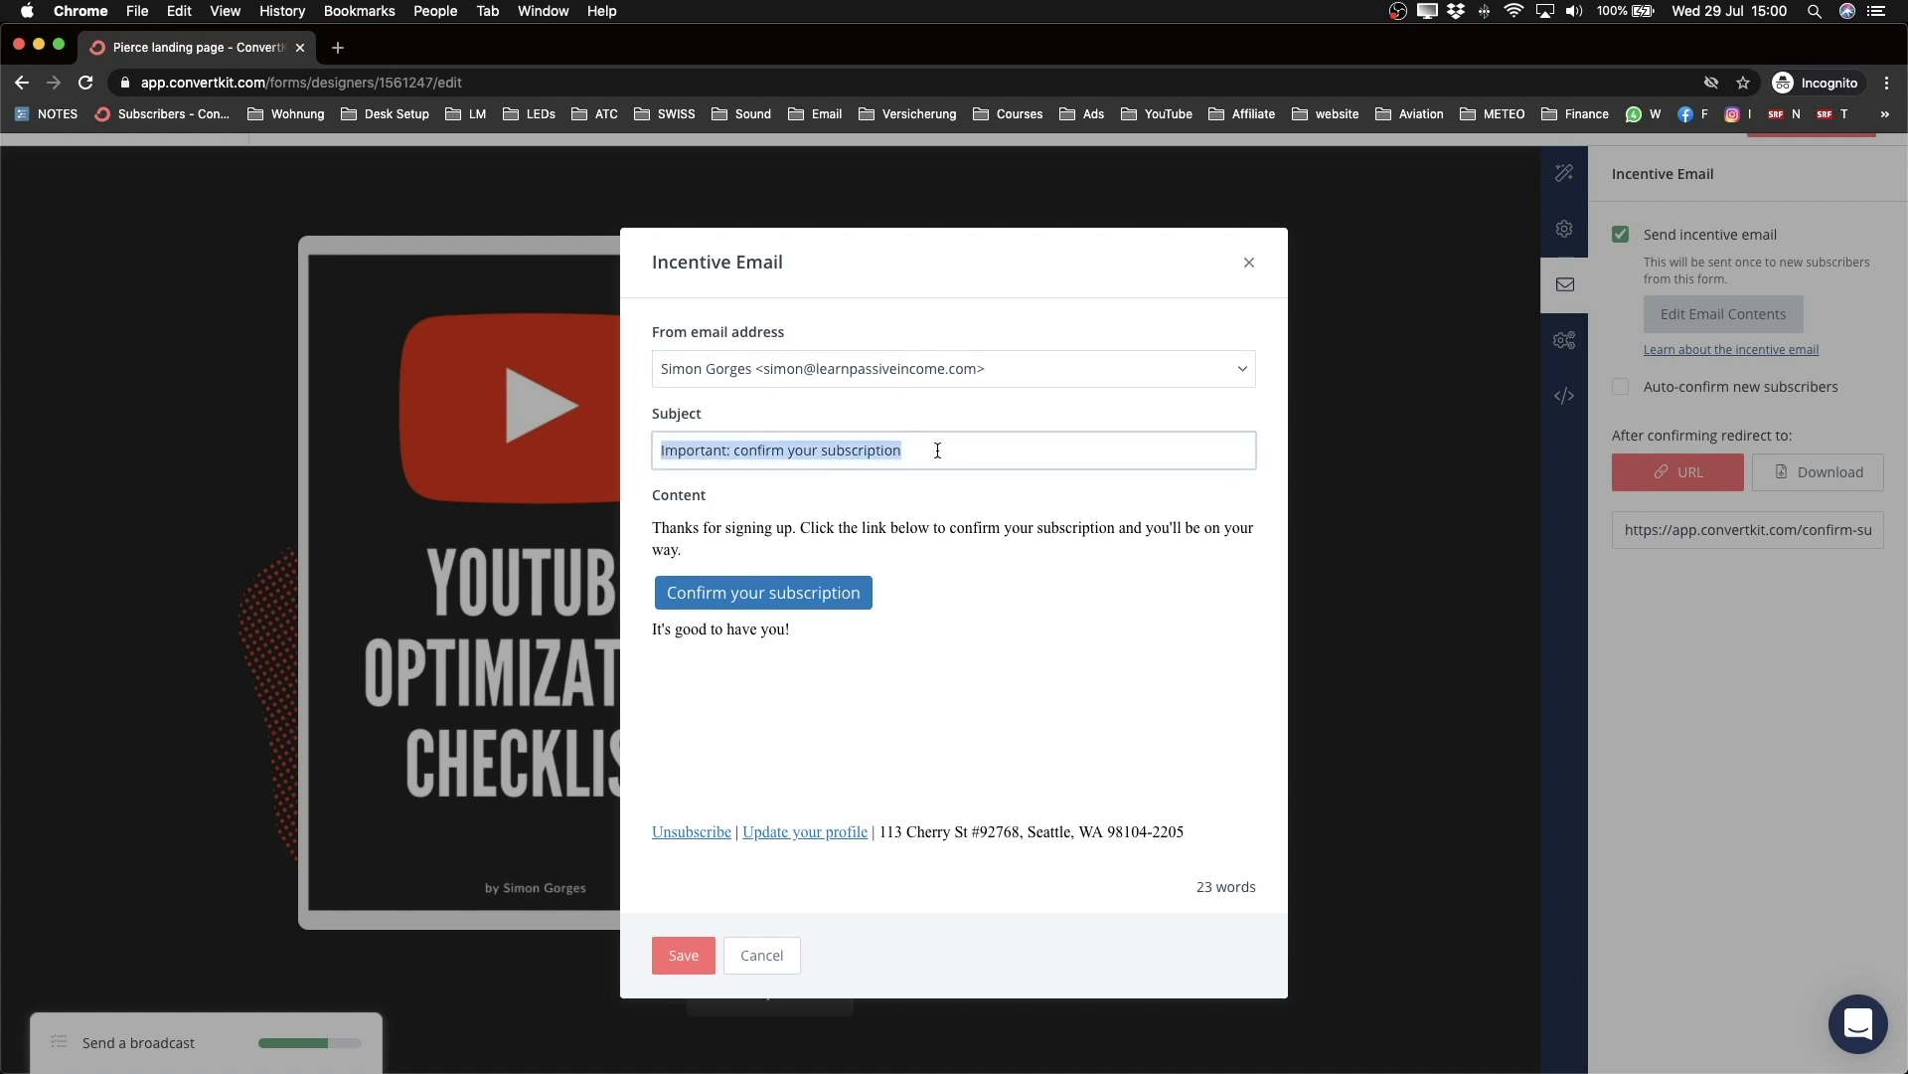
pyautogui.write('H')
pyautogui.press('Down')
pyautogui.press('Return')
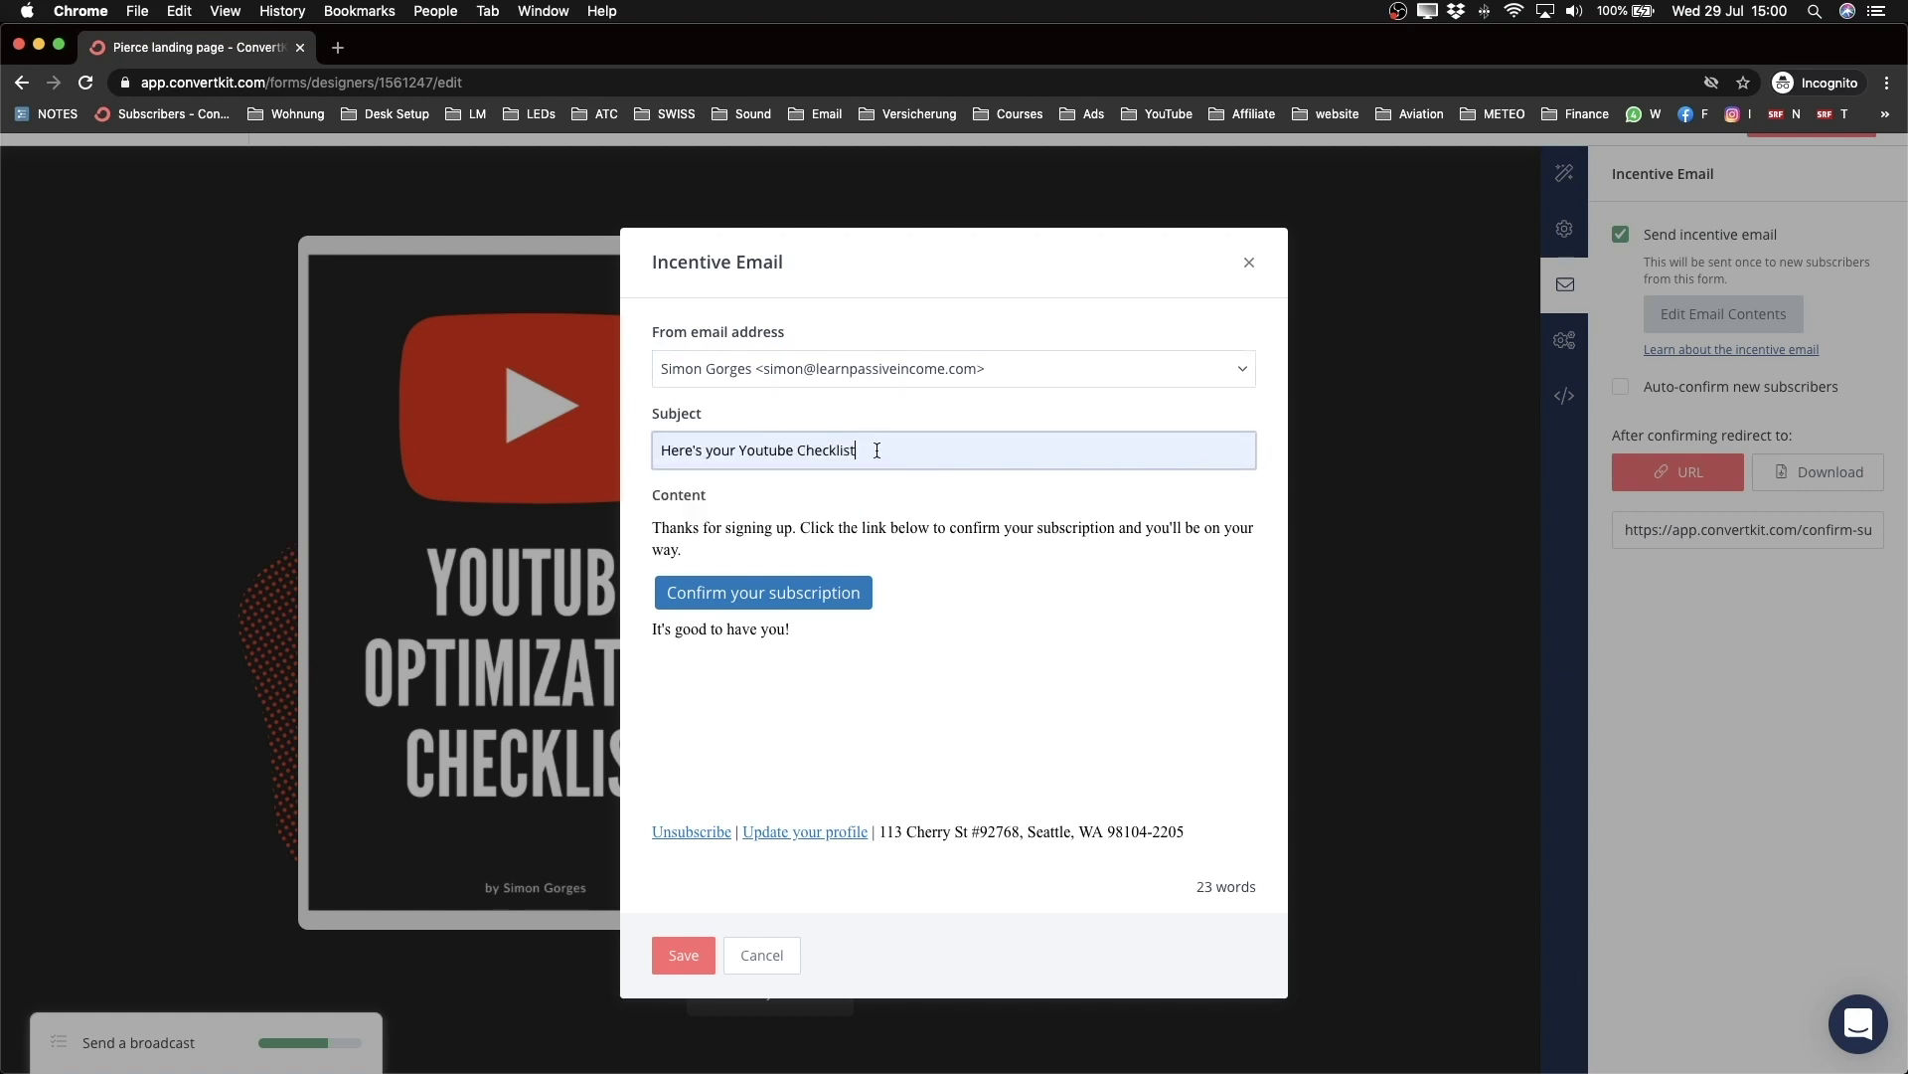
pyautogui.write('! [')
pyautogui.write(' ]|')
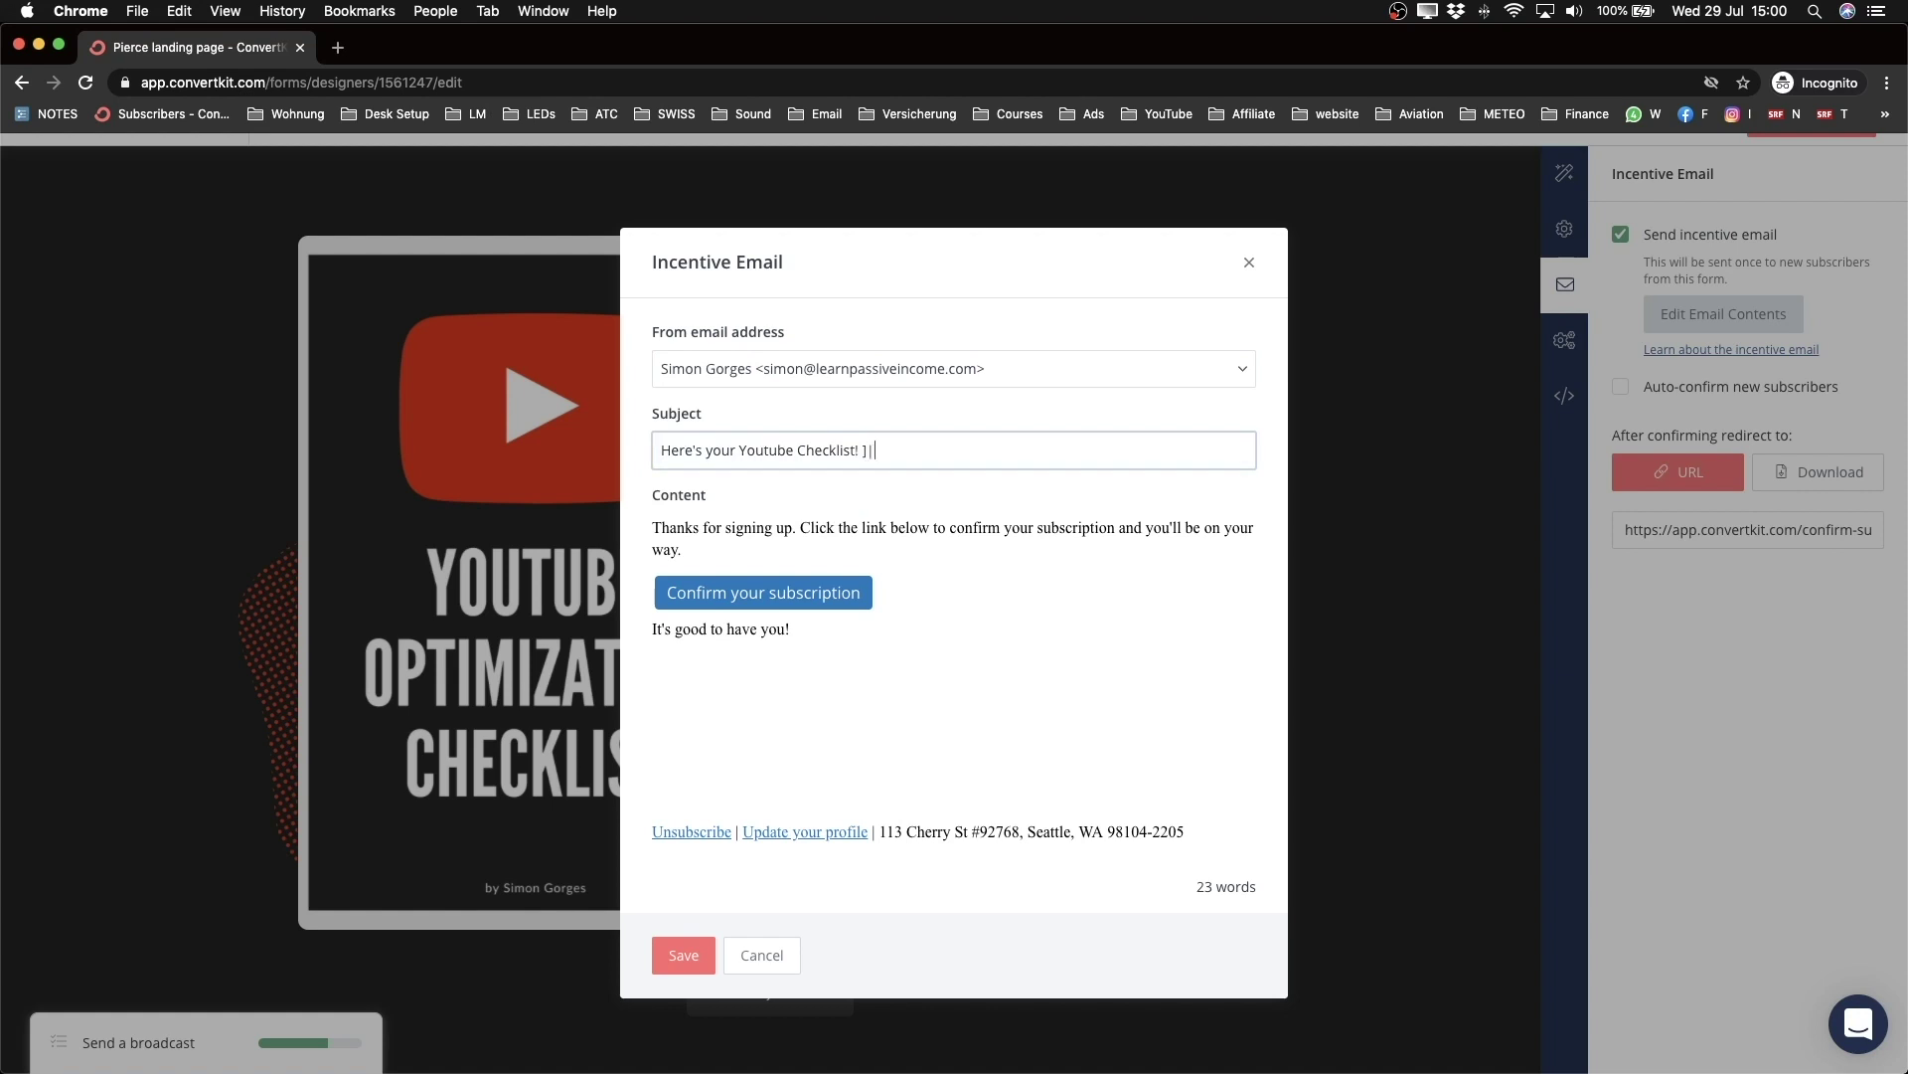
pyautogui.write(']')
pyautogui.write('Download')
# Step: Rewrite the email's opening as 'Hey!' followed by 'Here's your youtube checklist'
pyautogui.tripleClick(696, 528)
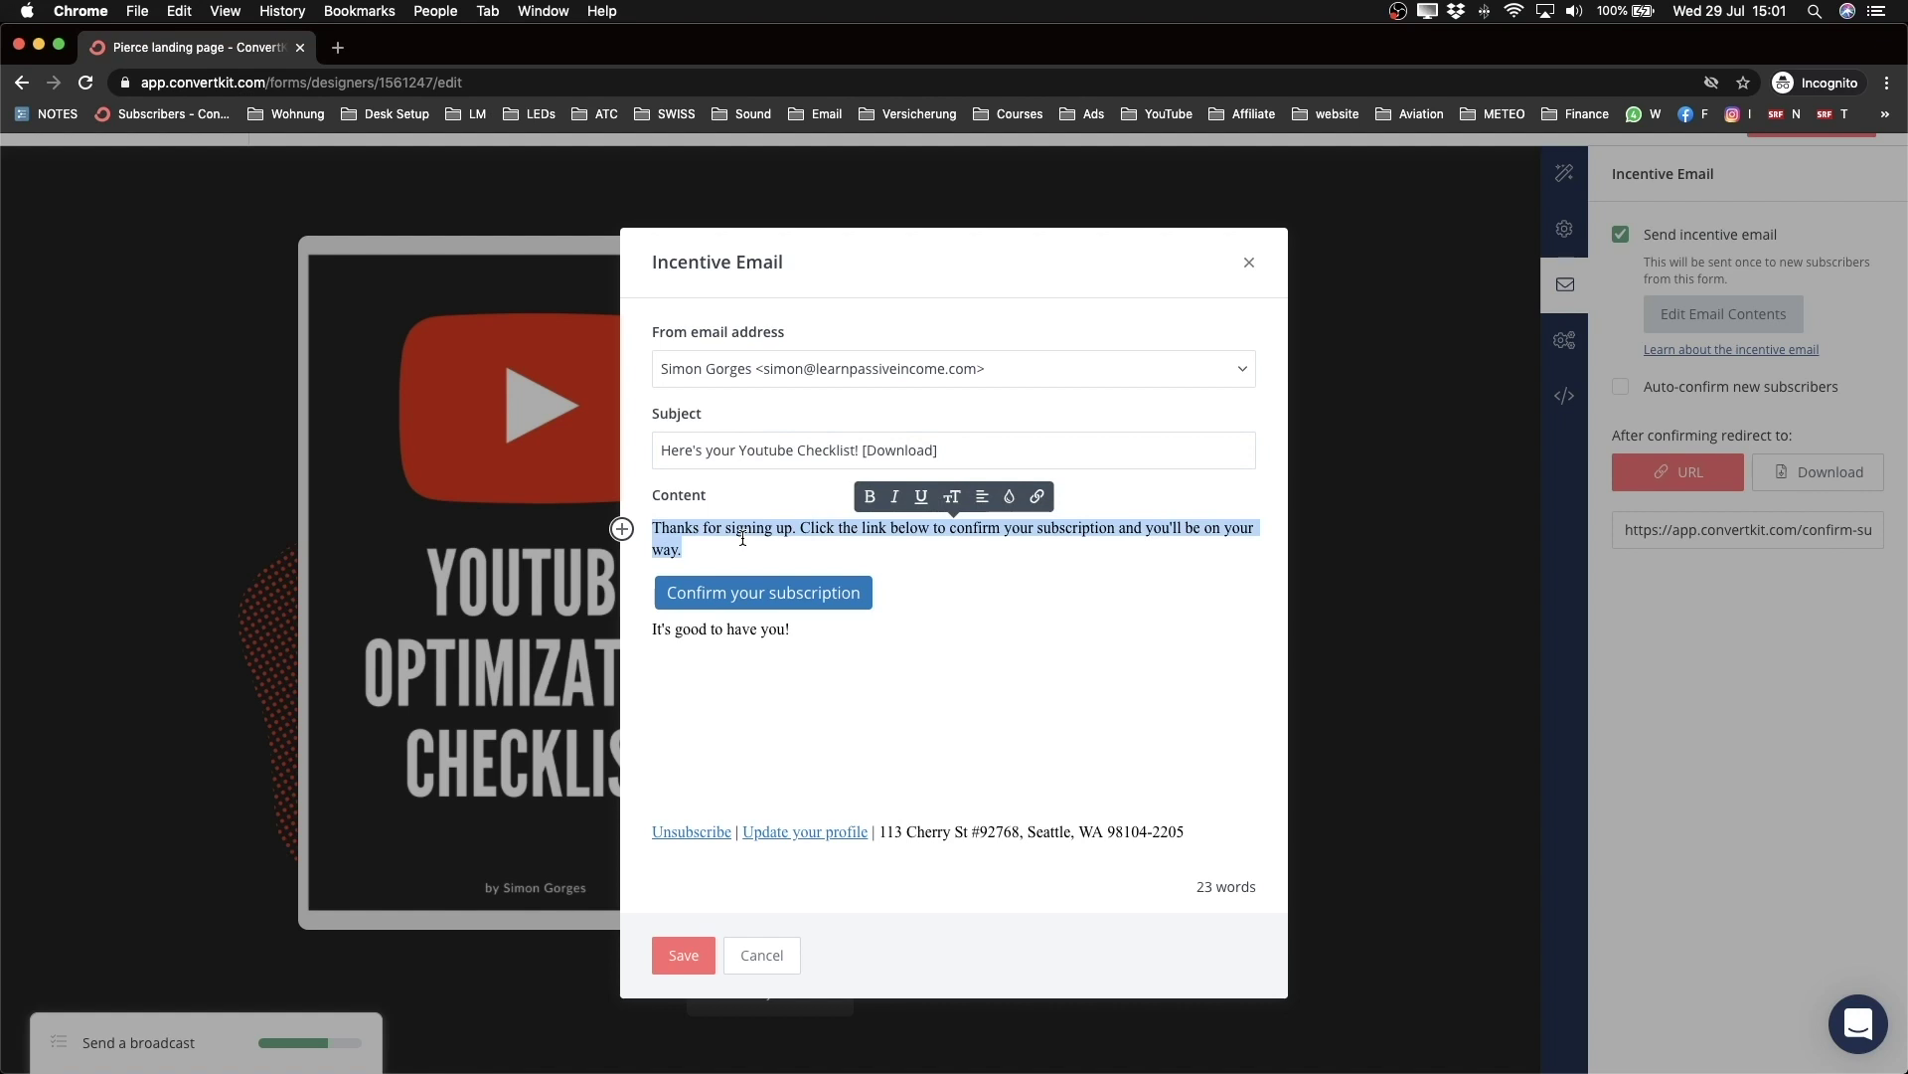
pyautogui.write('Hey')
pyautogui.press('BackSpace')
pyautogui.press('BackSpace')
pyautogui.press('BackSpace')
pyautogui.write('Hey')
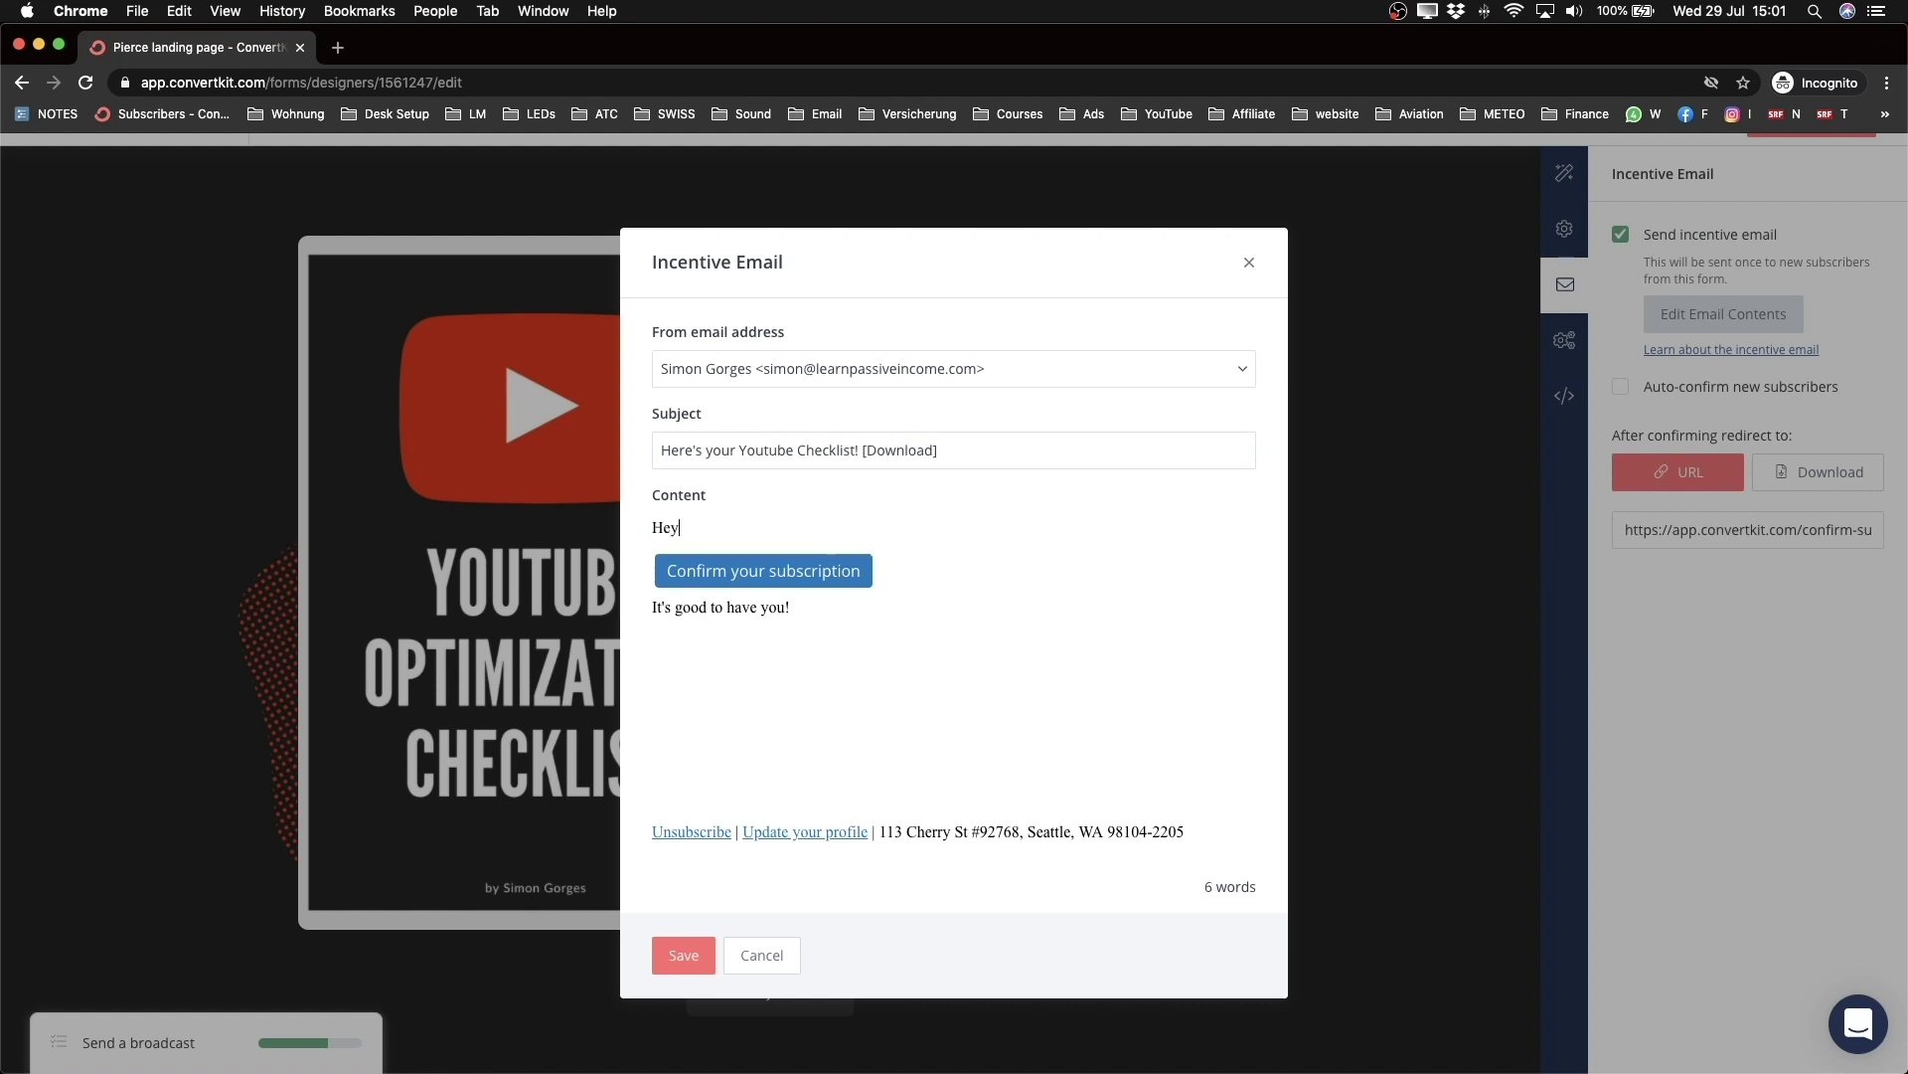
pyautogui.write('!')
pyautogui.press('Return')
pyautogui.press('Return')
pyautogui.write("Here's your youtube checklist")
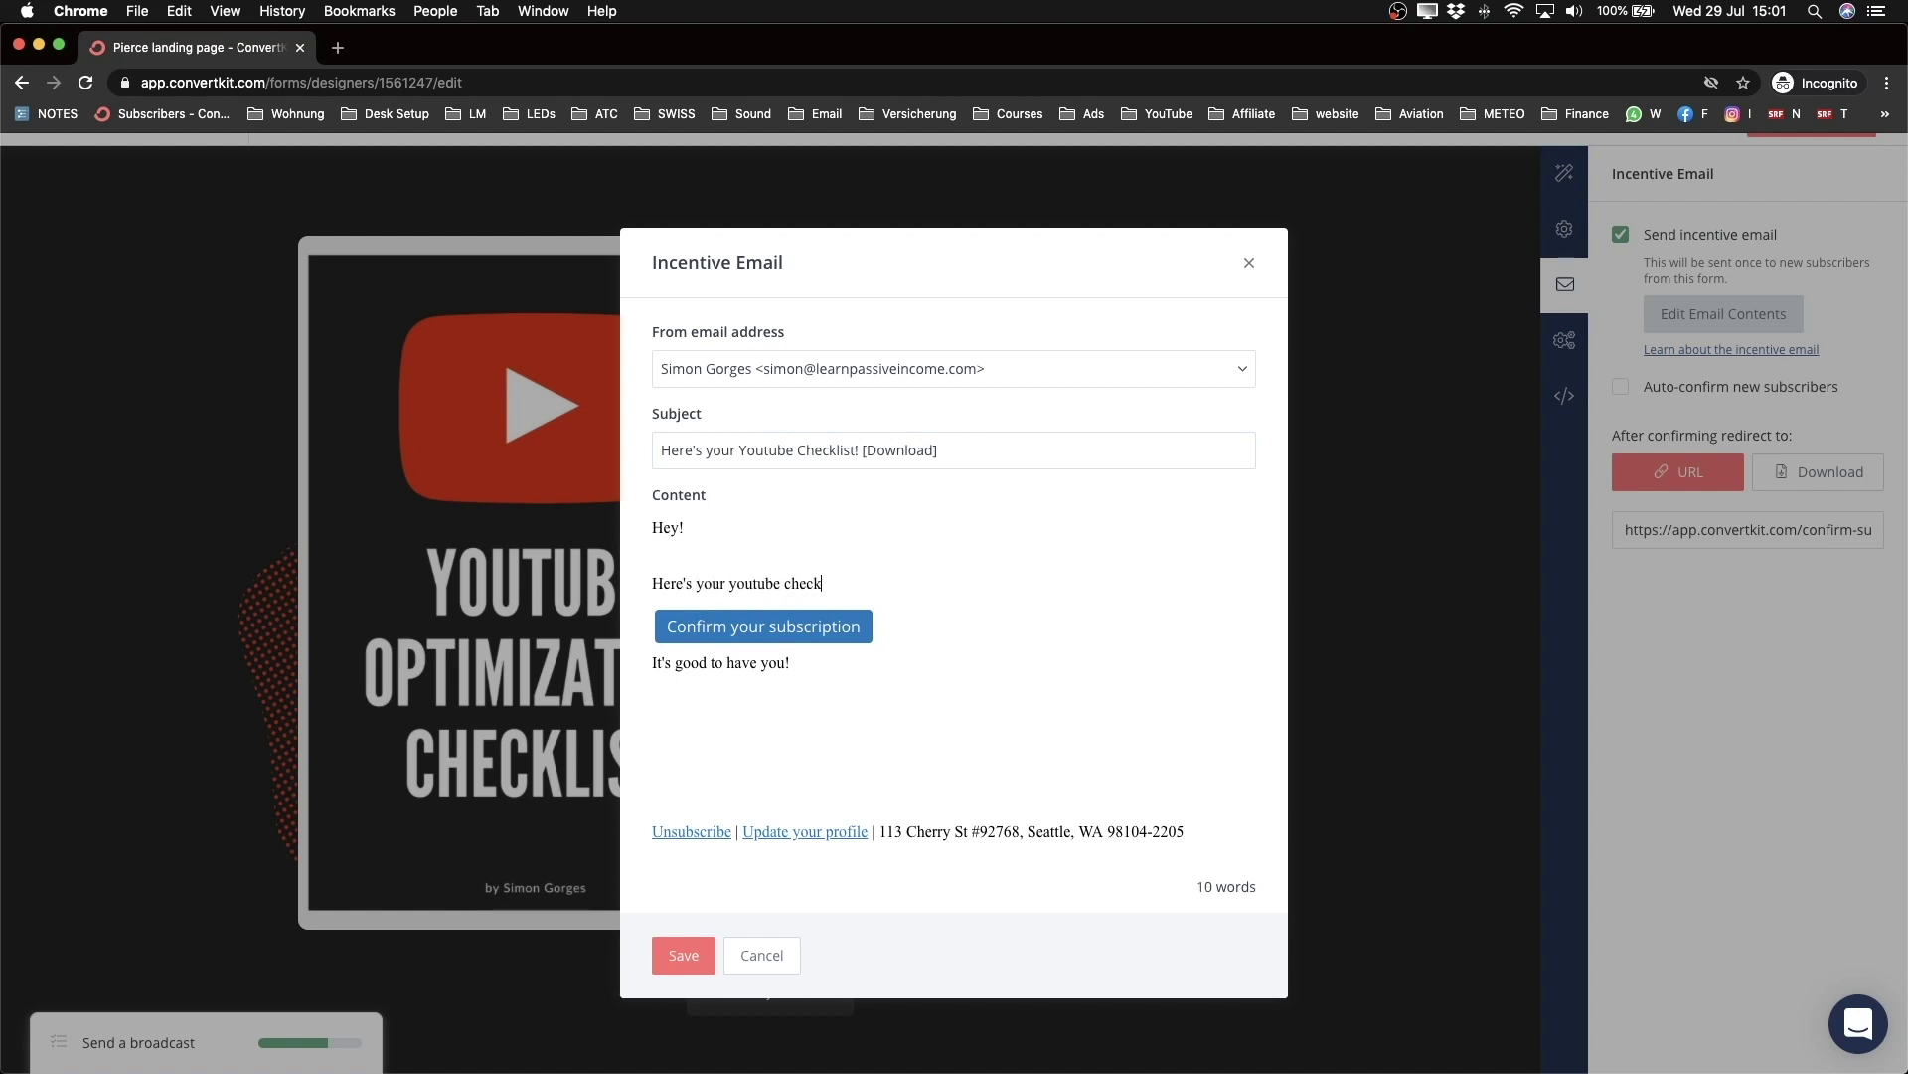
# Step: Rename the email button to 'Download' and give it a green background
pyautogui.click(728, 634)
pyautogui.moveTo(668, 627); pyautogui.dragTo(859, 629)
pyautogui.write('Download')
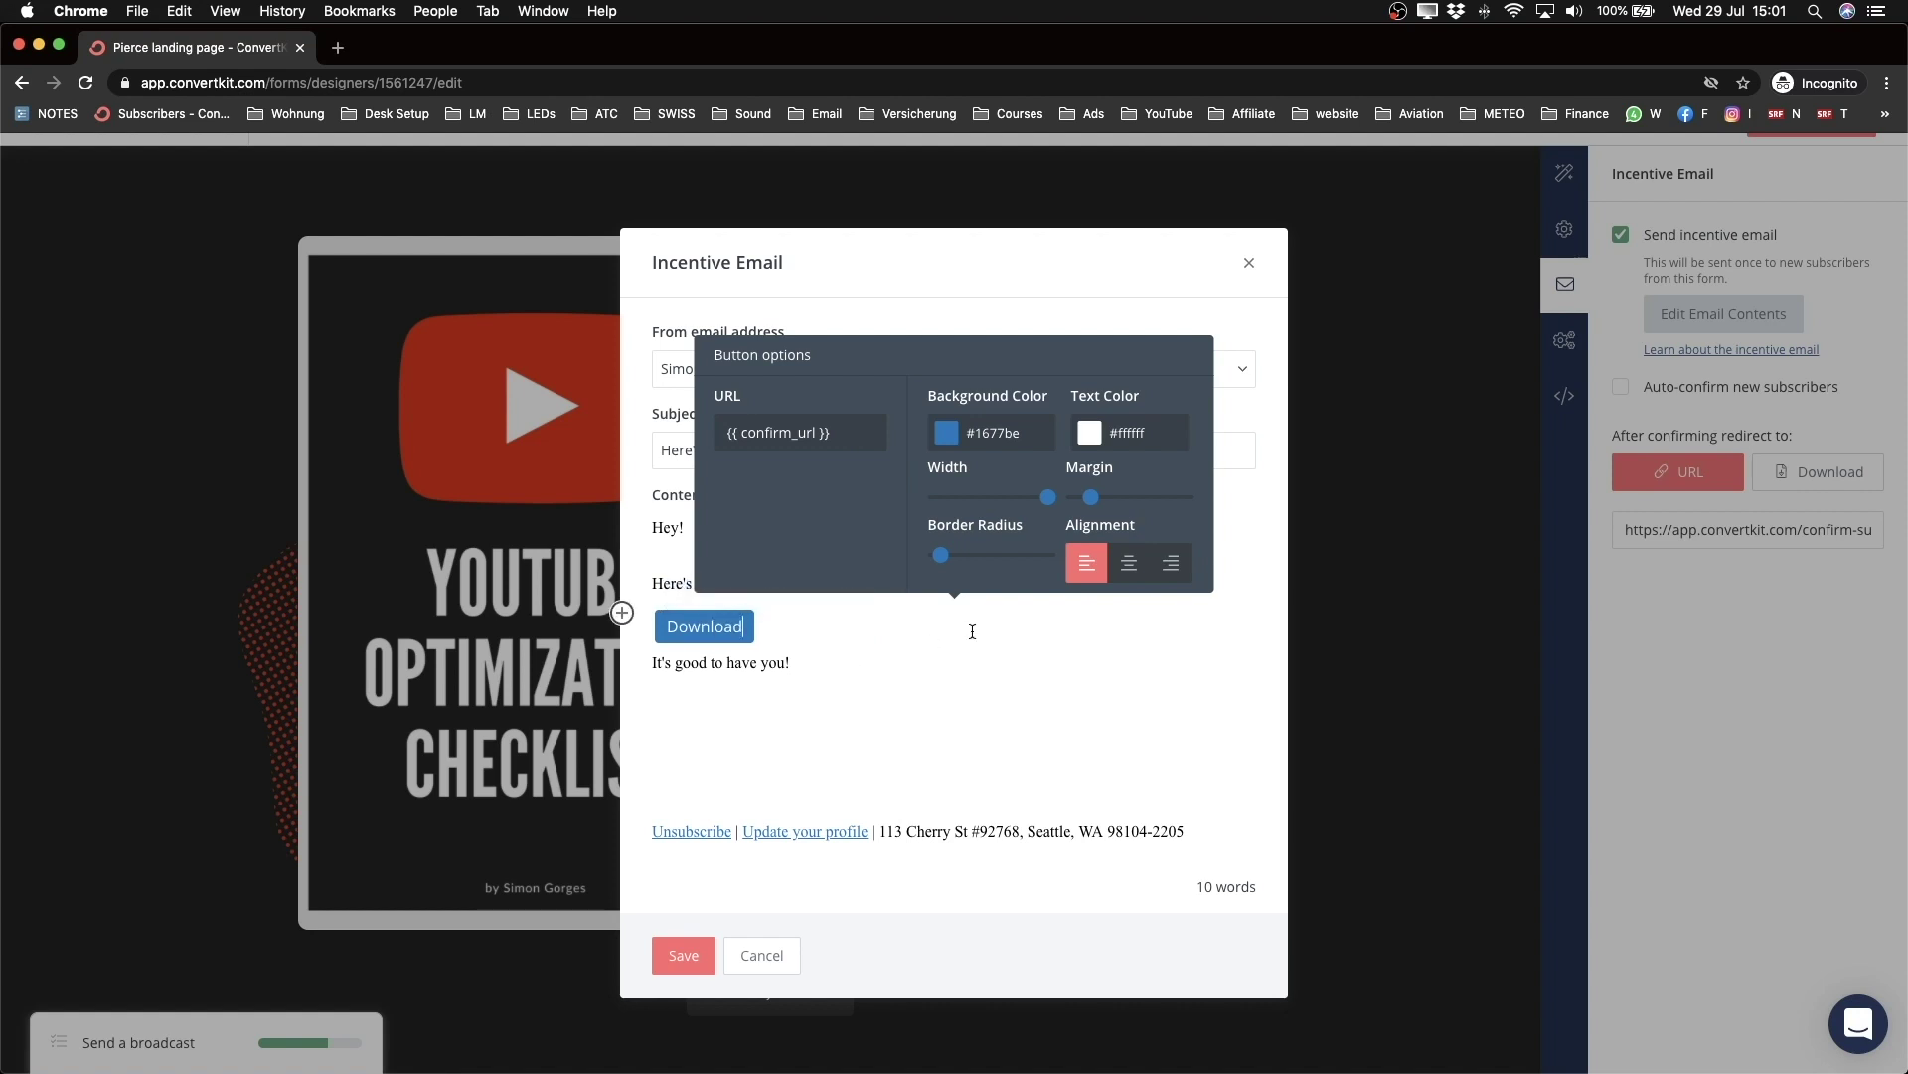
pyautogui.click(860, 663)
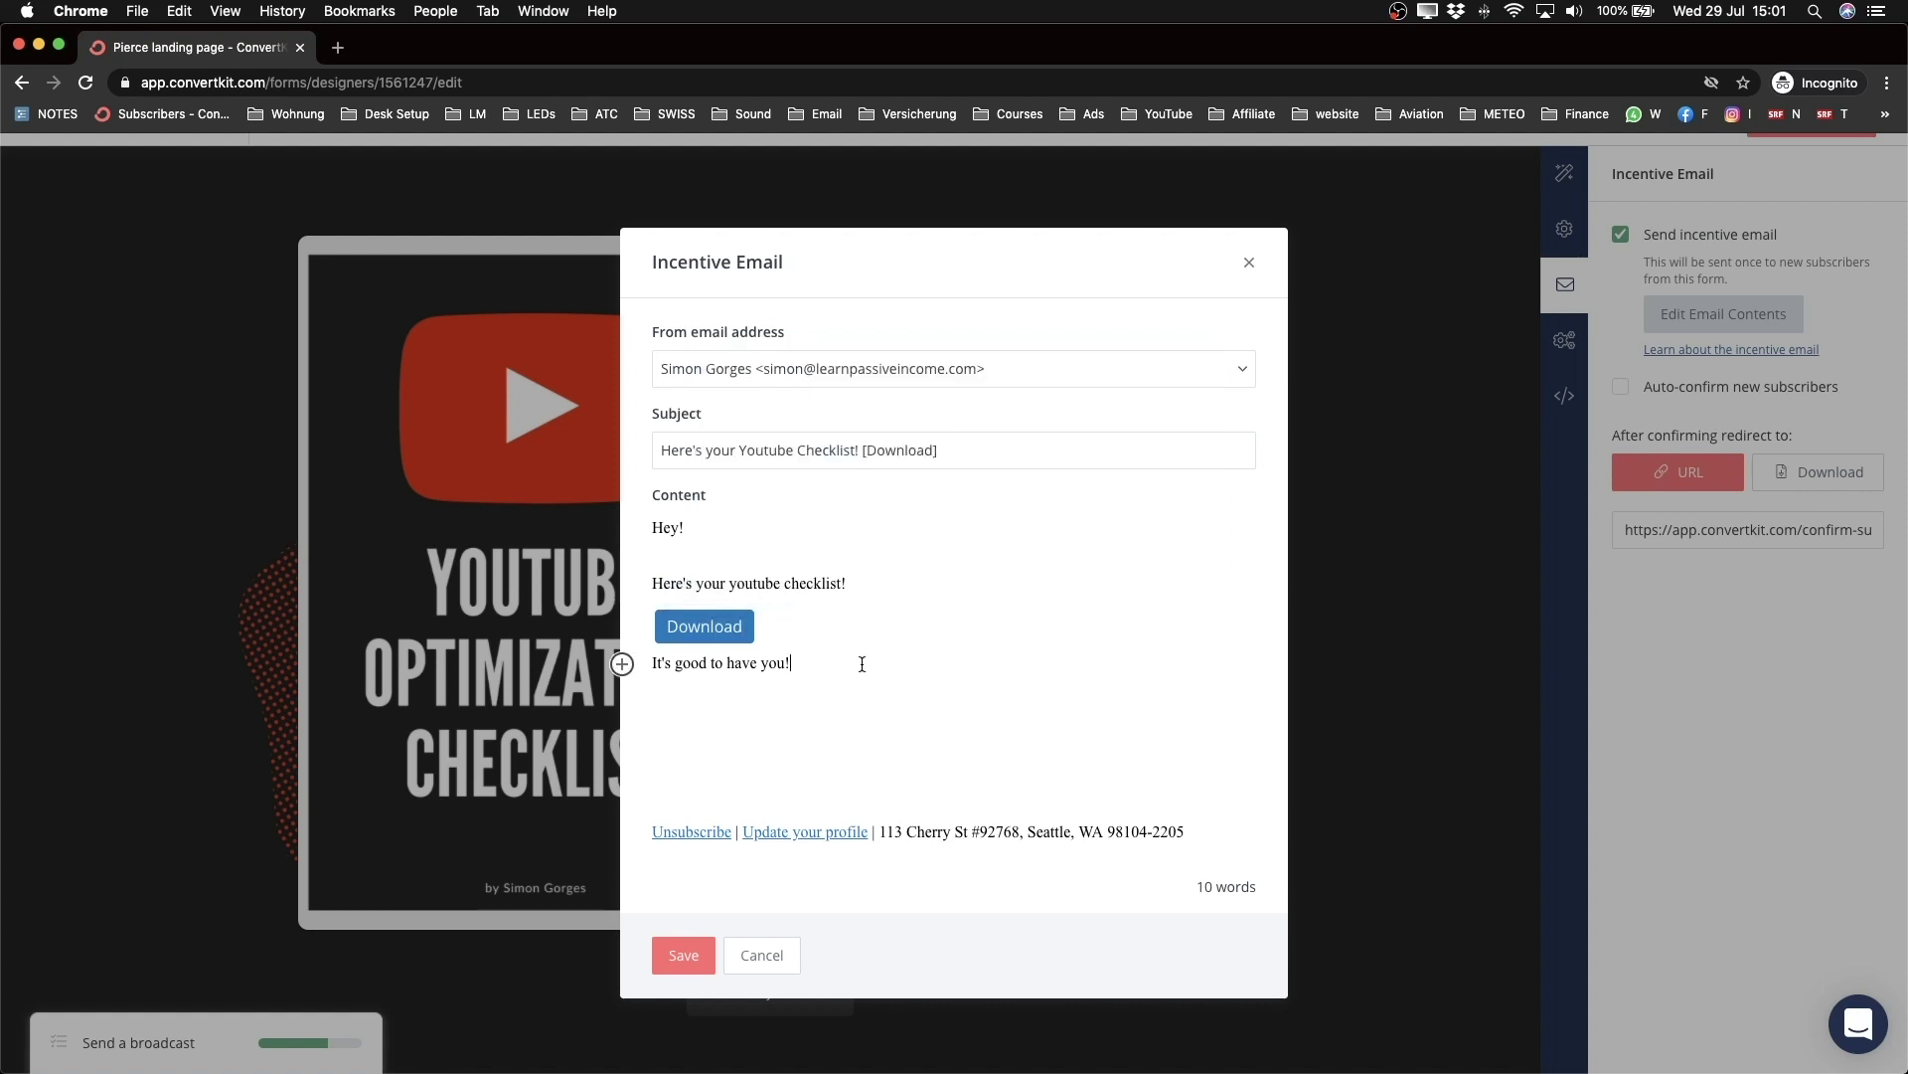
pyautogui.click(911, 647)
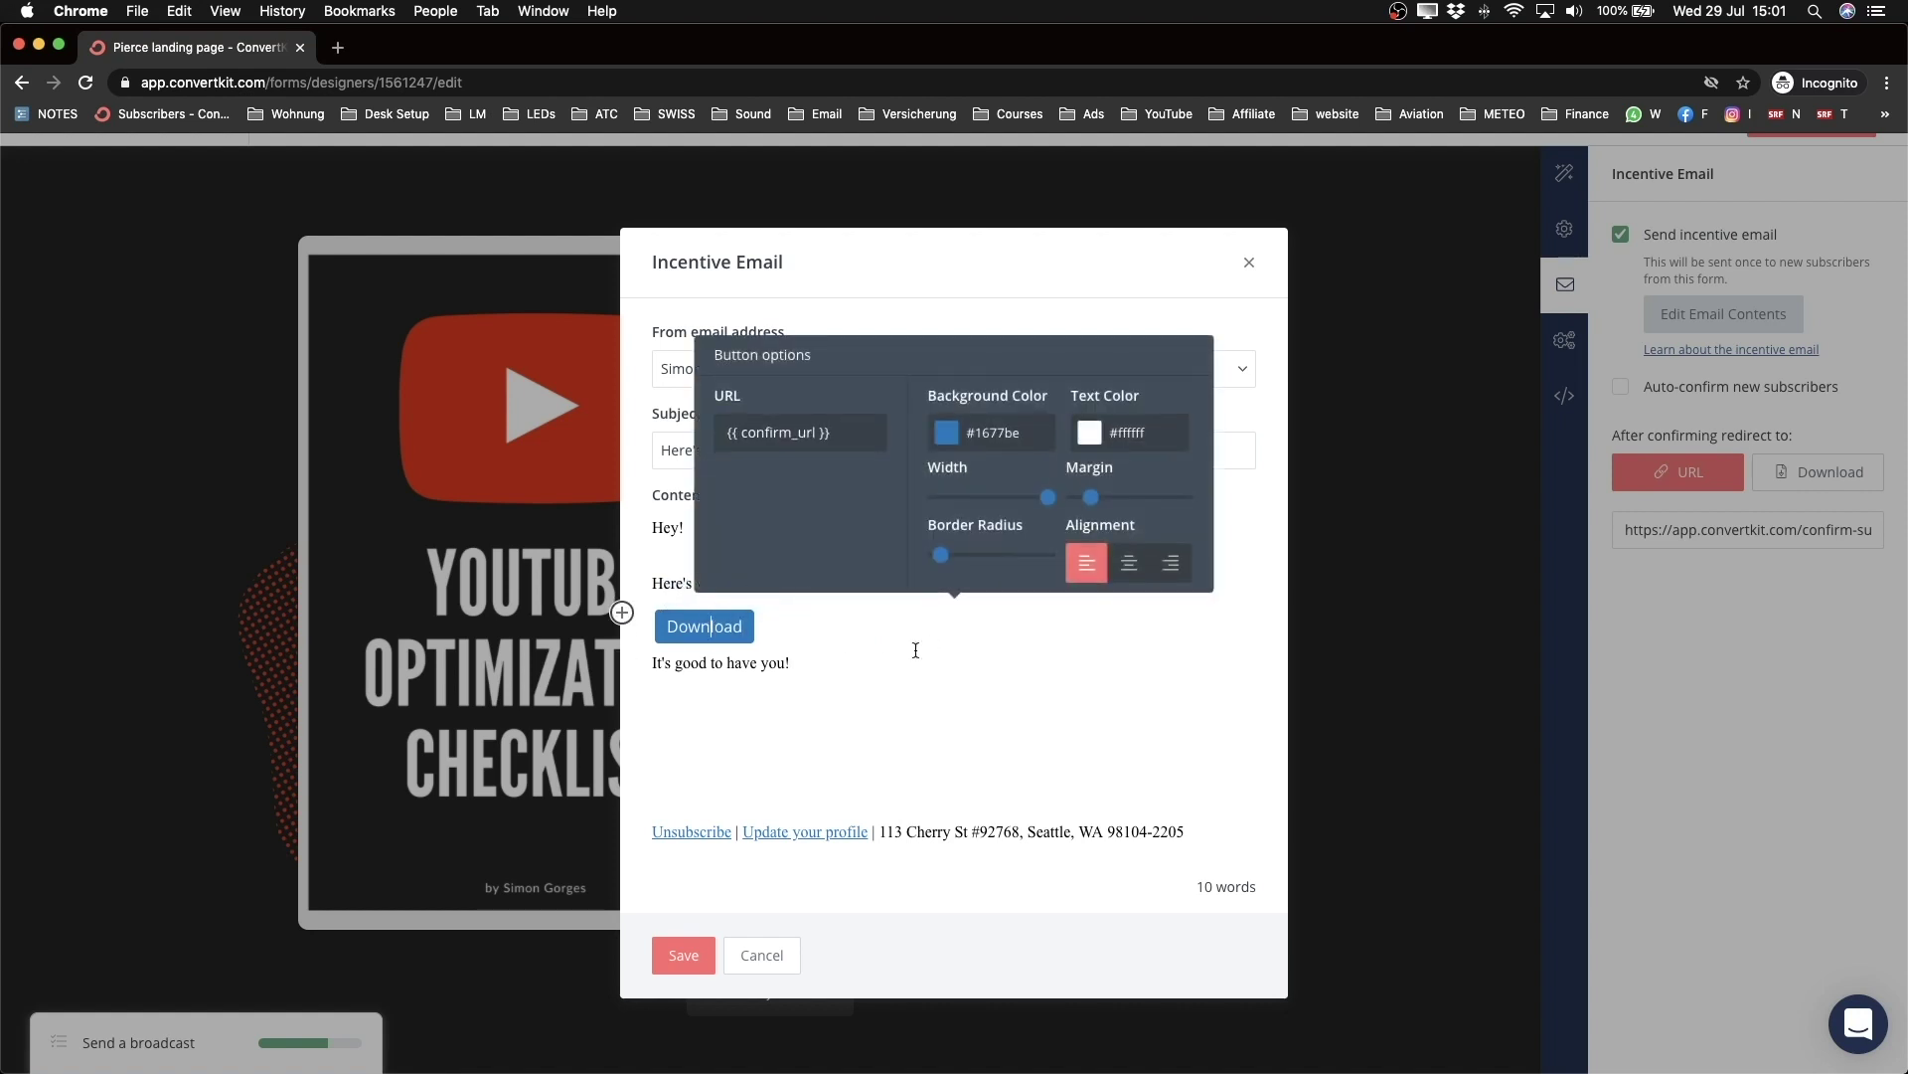
pyautogui.click(945, 432)
pyautogui.click(1115, 572)
pyautogui.moveTo(1118, 574); pyautogui.dragTo(1119, 563)
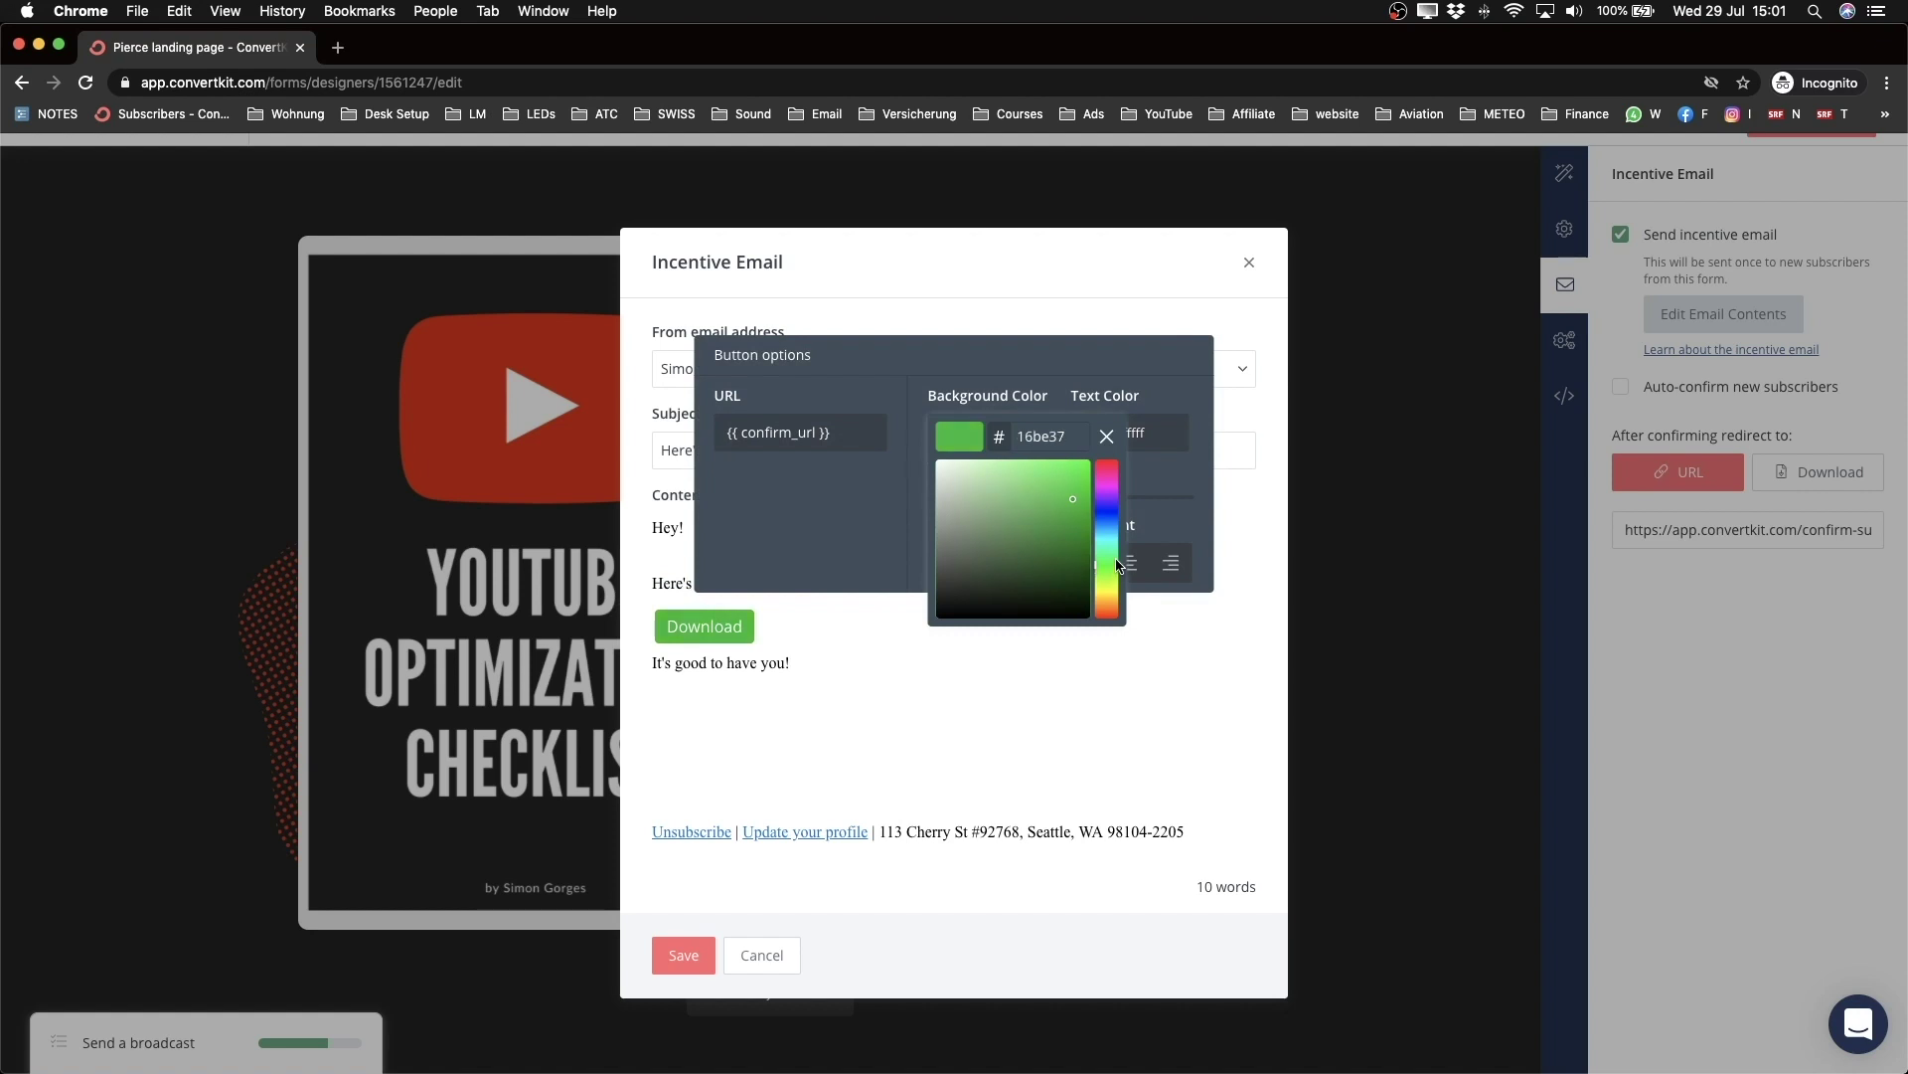
pyautogui.click(886, 618)
# Step: Replace the closing line with 'Talk to you soon' and add the sender's name as sign-off
pyautogui.moveTo(652, 660); pyautogui.dragTo(790, 662)
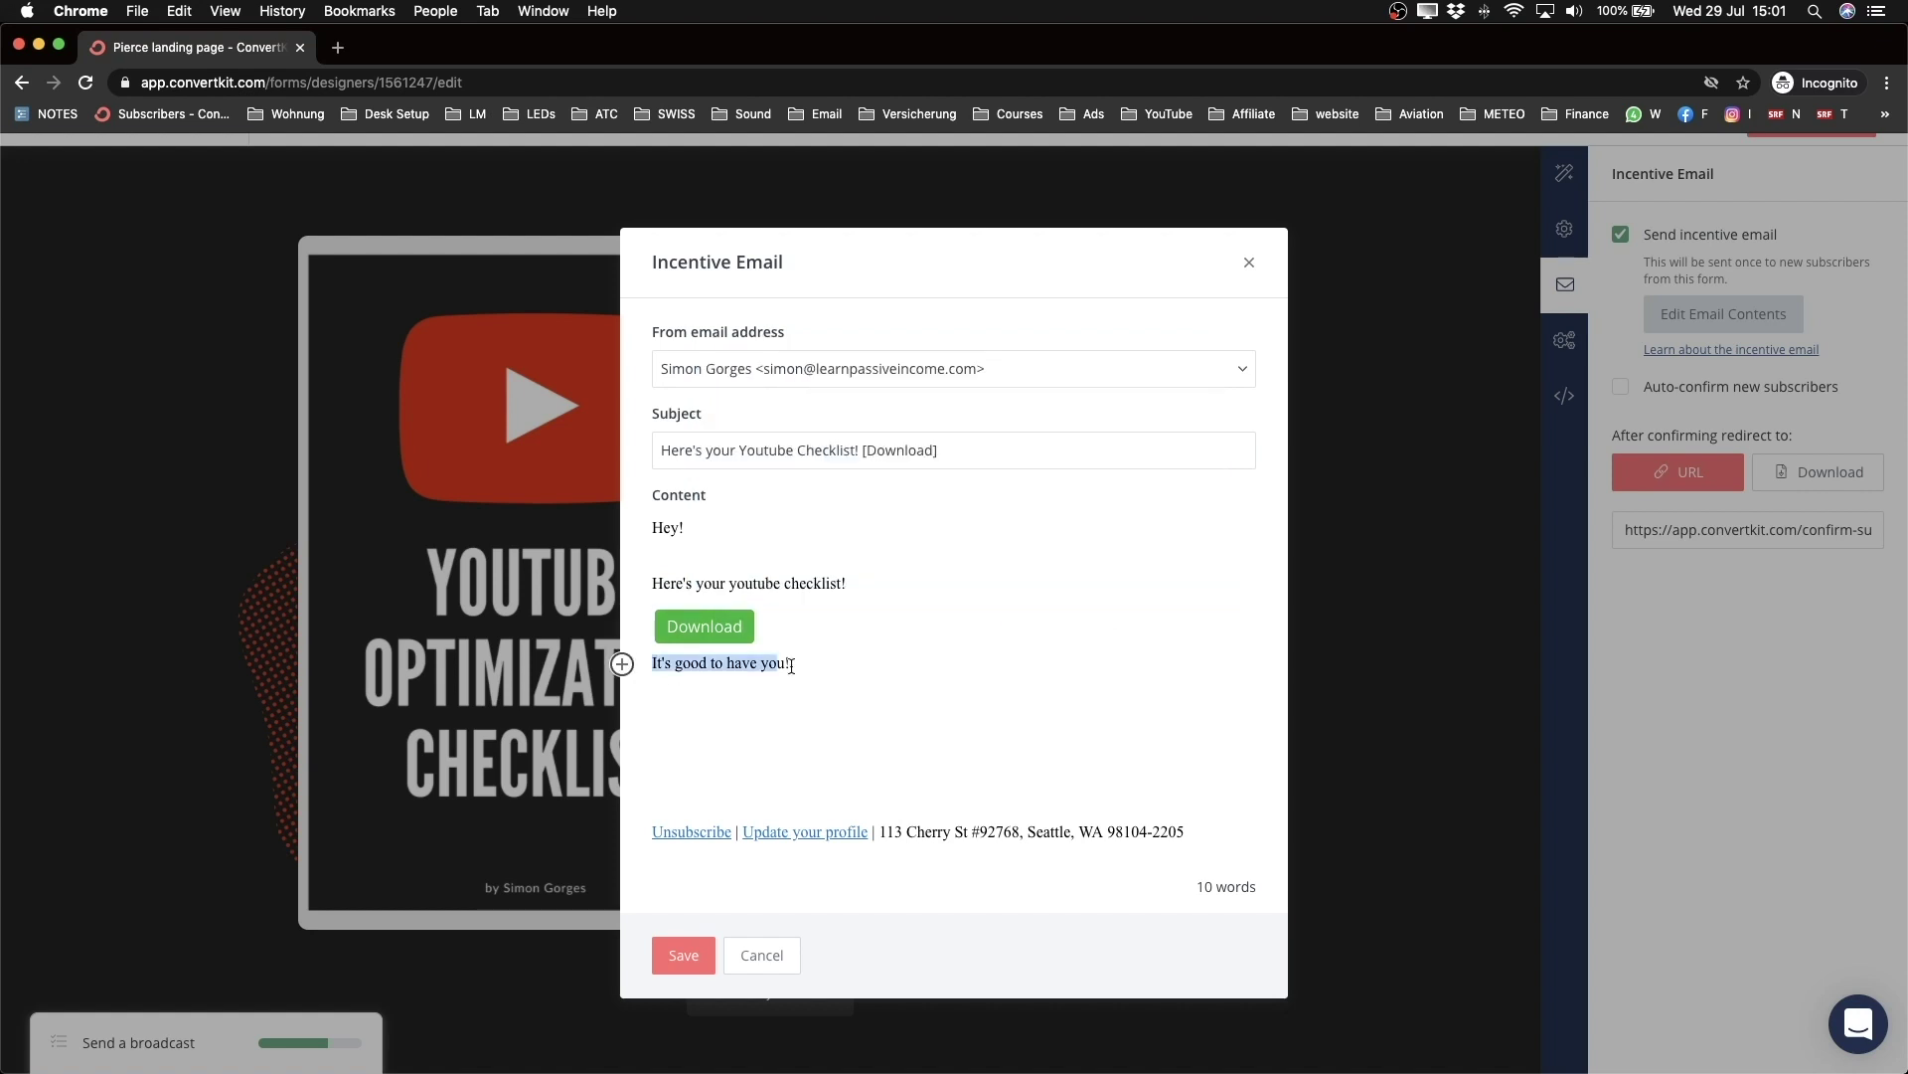
pyautogui.write('Talk to you soone')
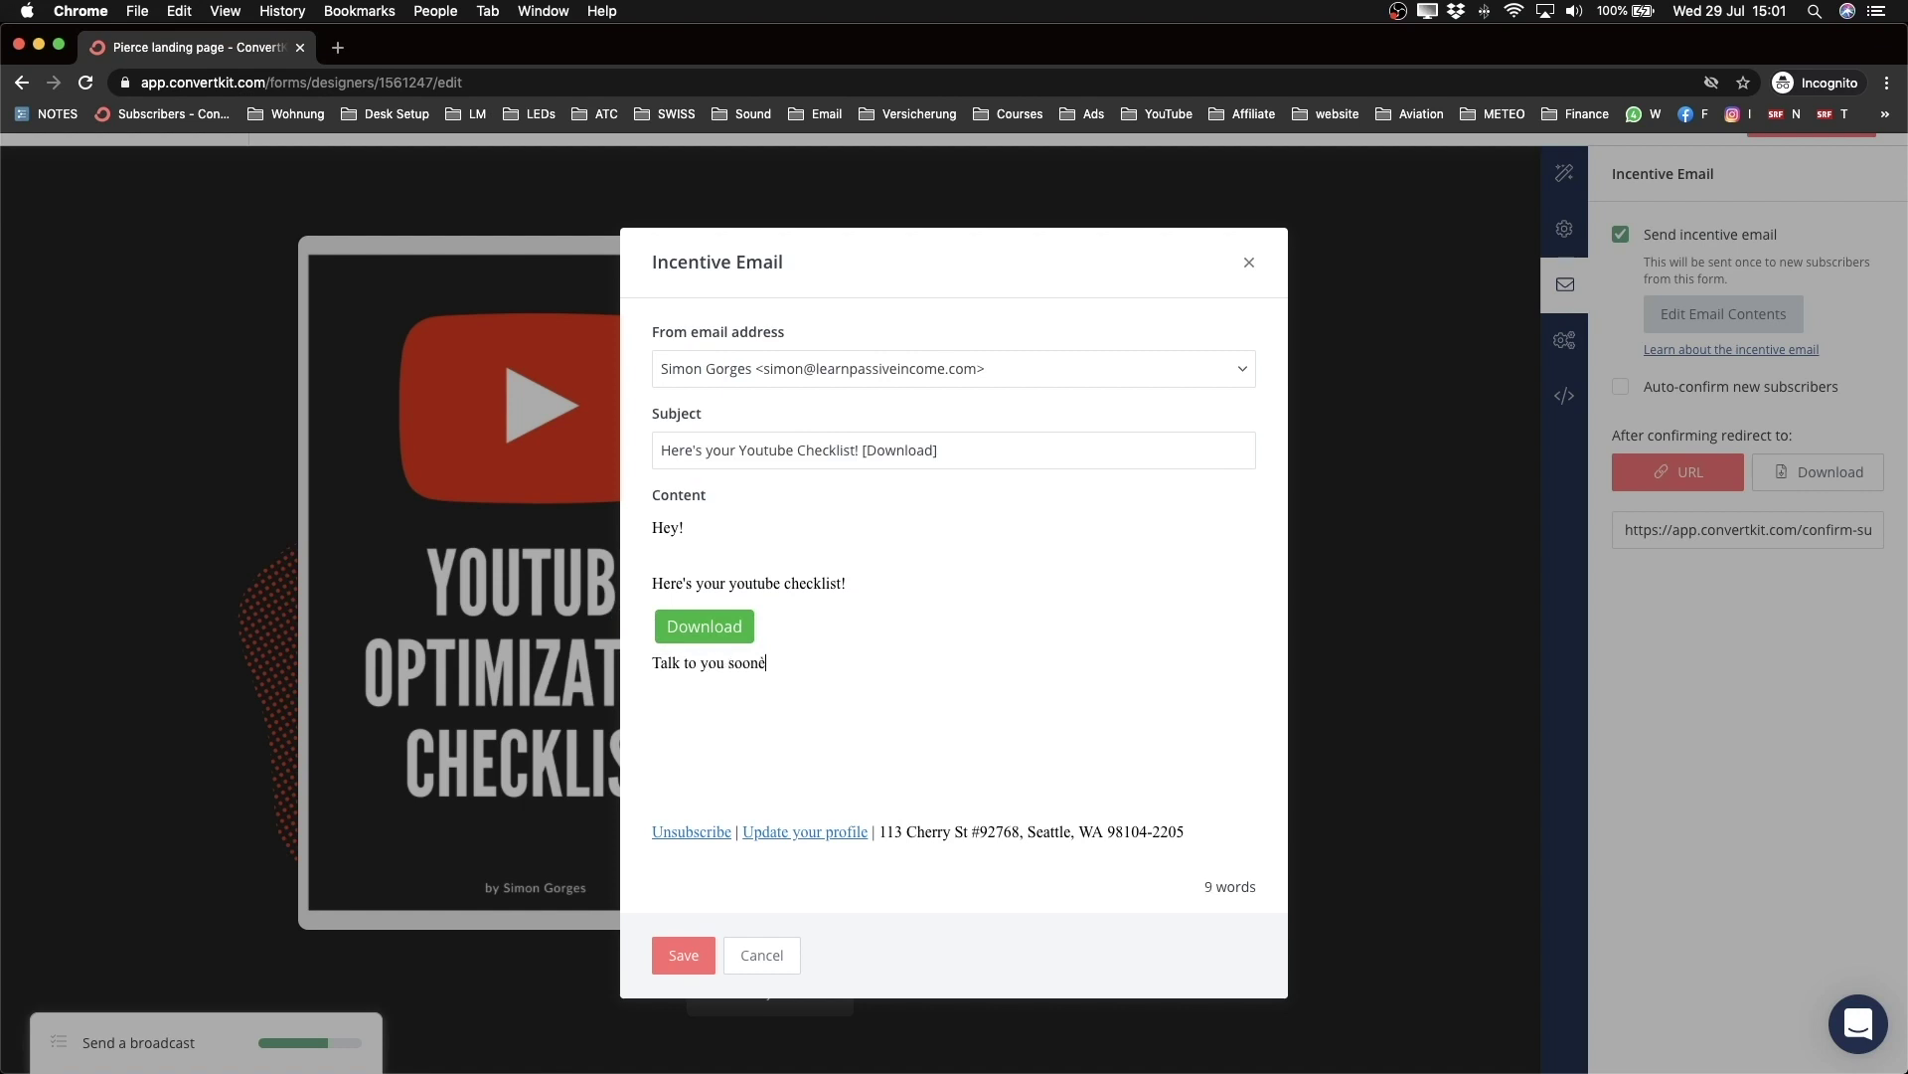
pyautogui.press('Return')
pyautogui.write('Simon')
# Step: Save the edited incentive email
pyautogui.click(670, 954)
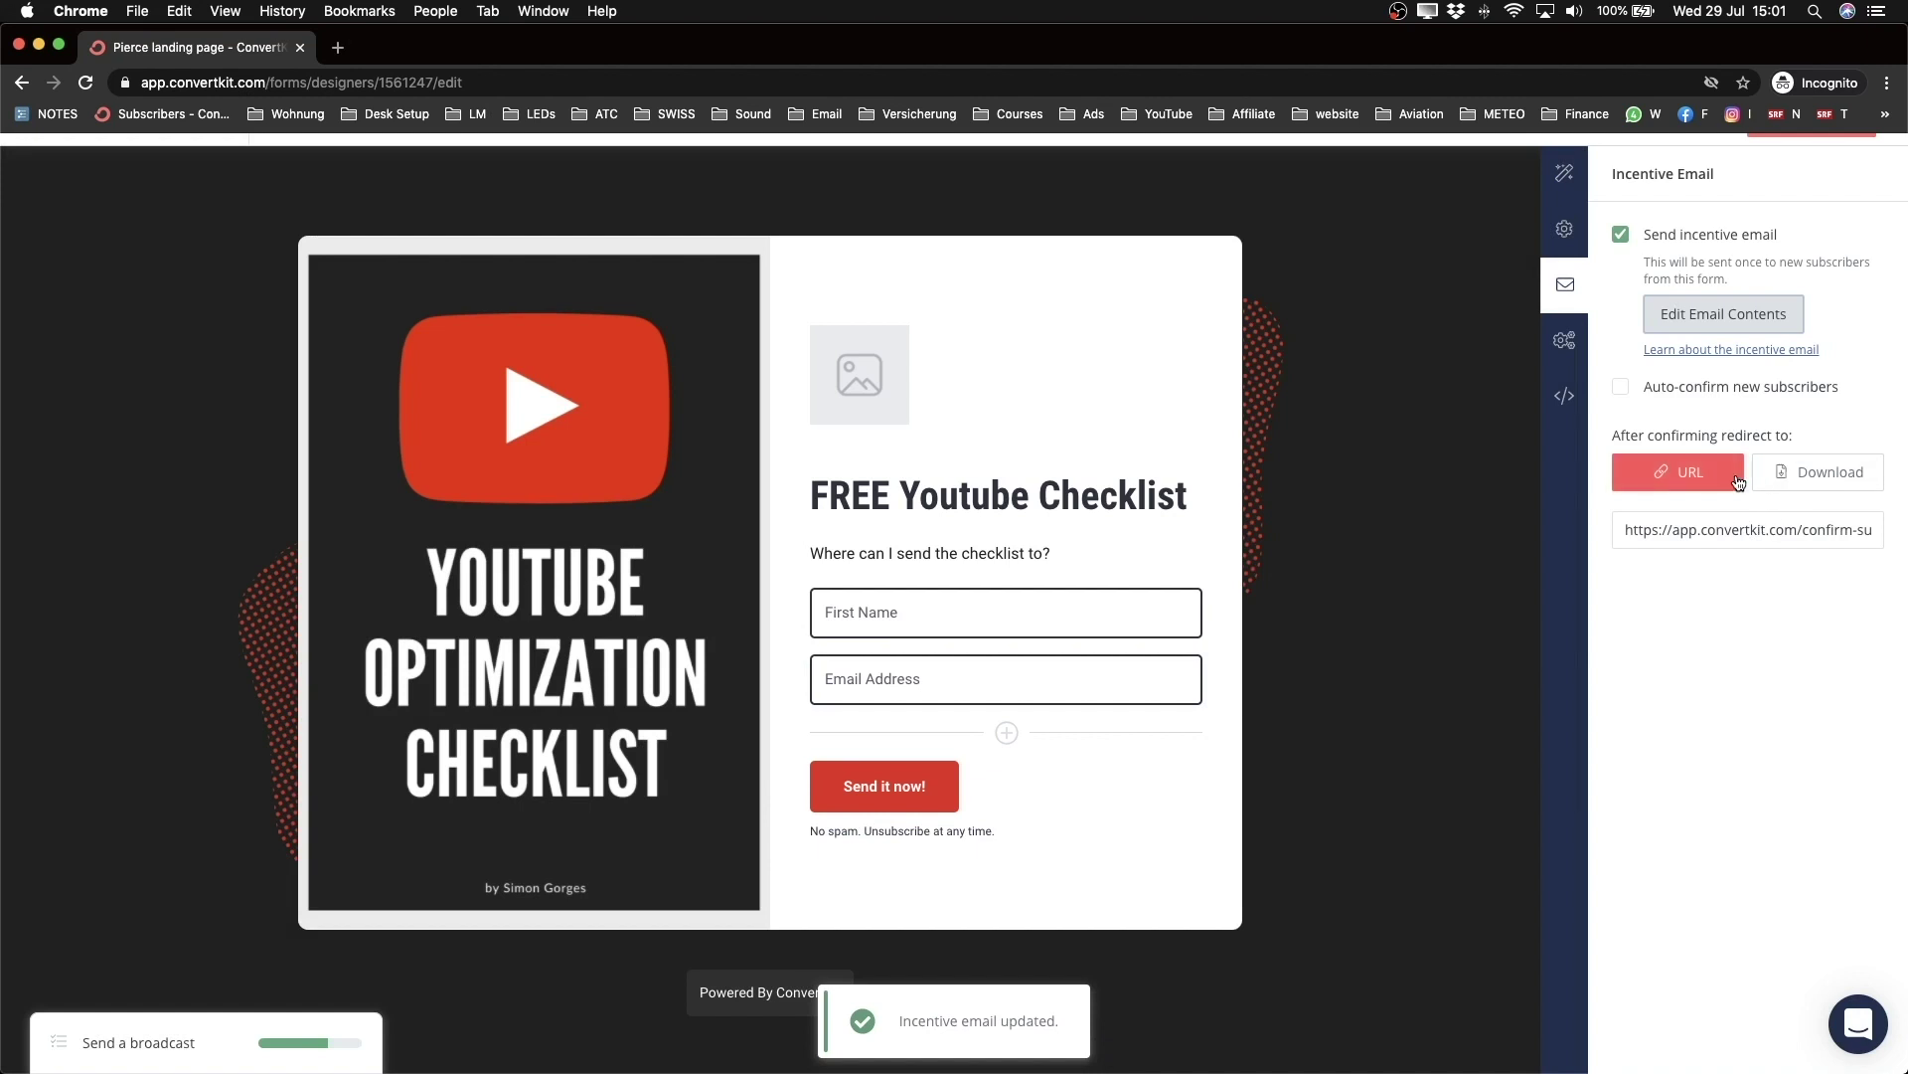
pyautogui.scroll(5, 1692, 483)
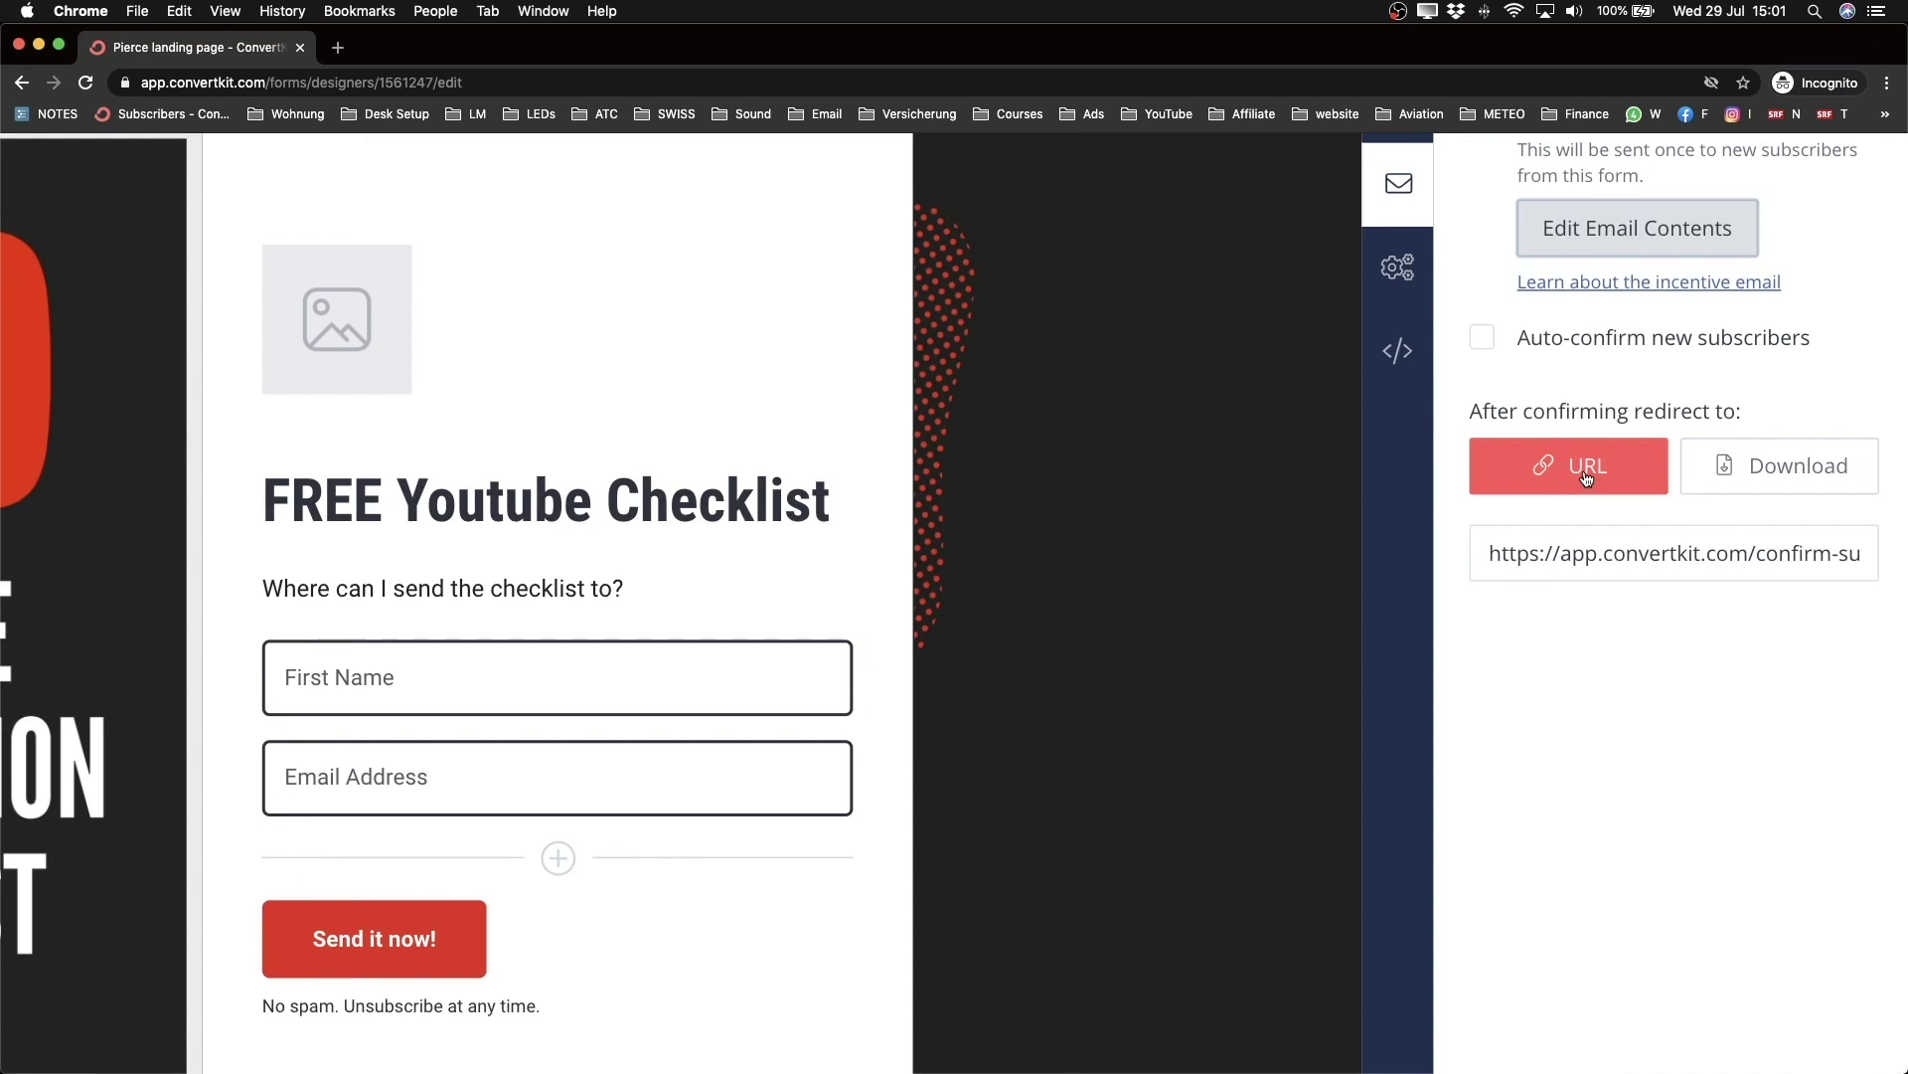
pyautogui.click(1584, 553)
pyautogui.scroll(-5, 1582, 552)
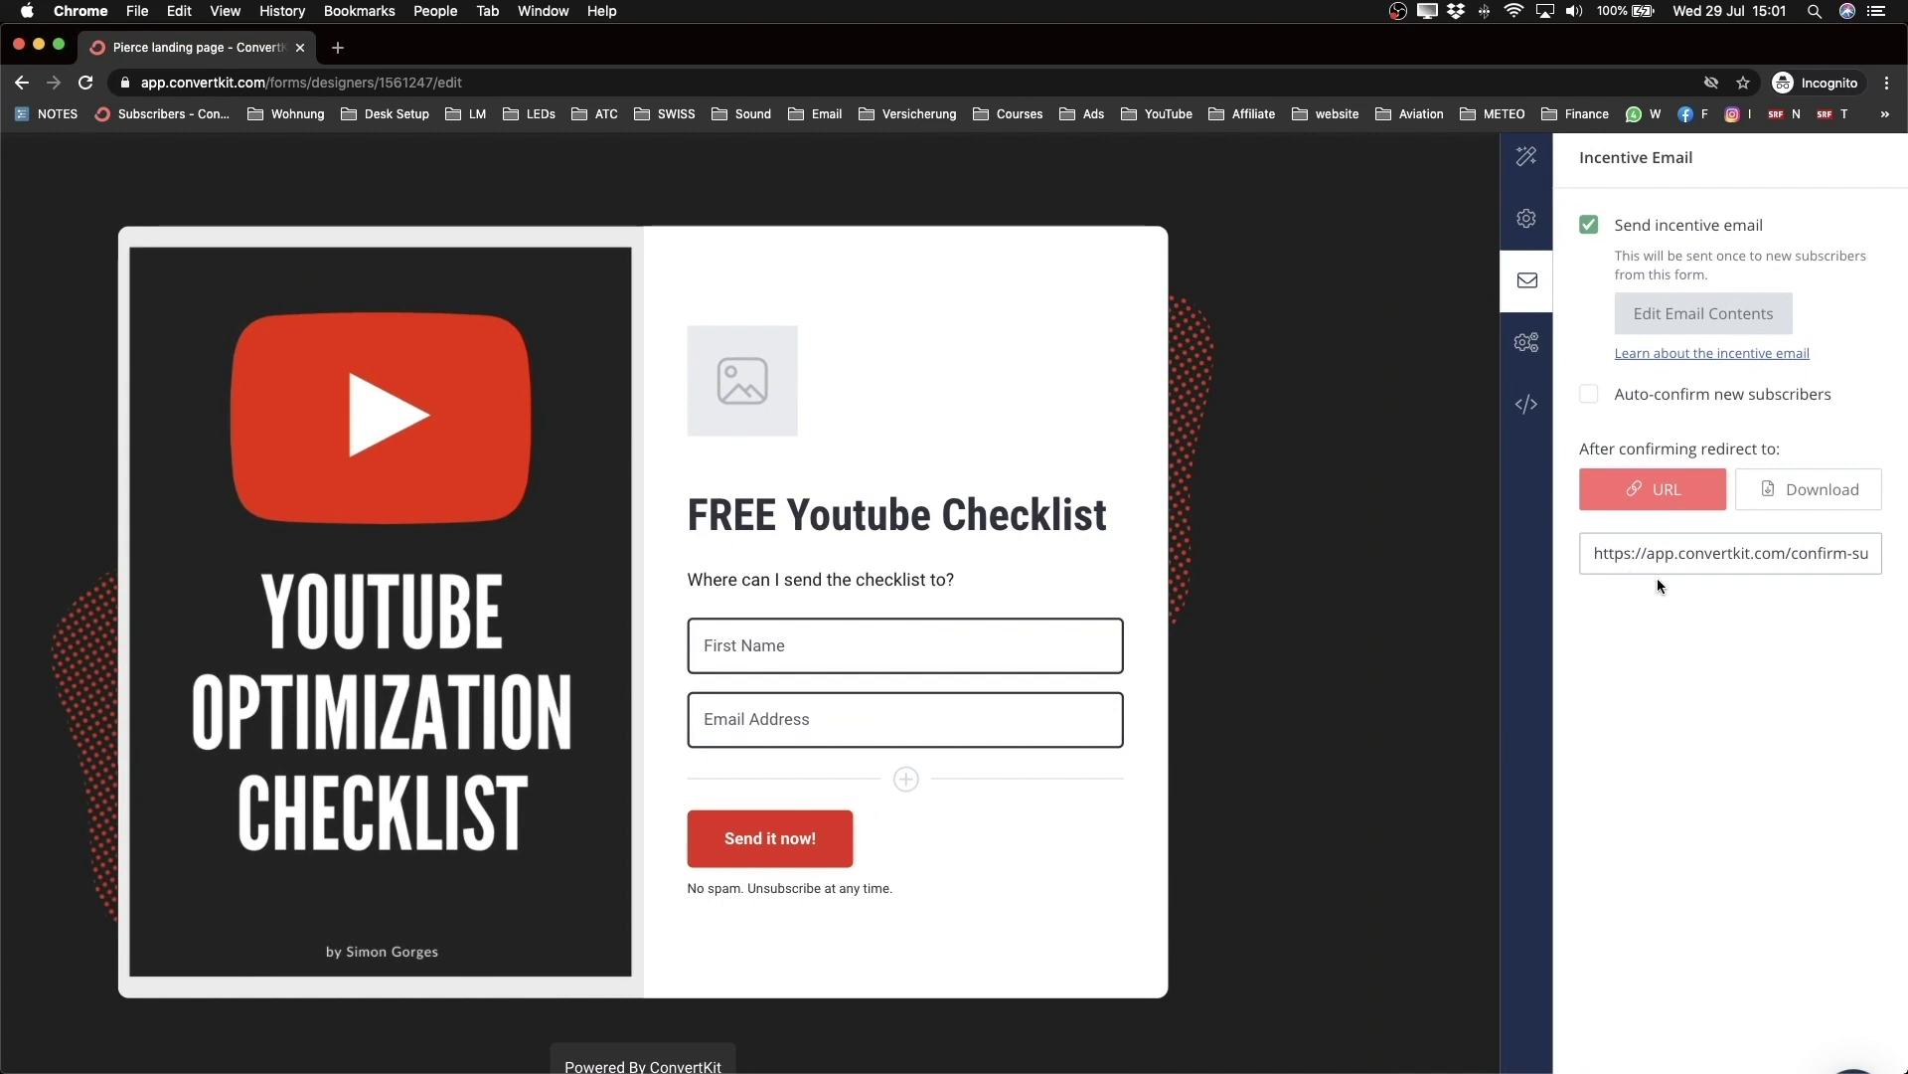
# Step: Deliver Youtube Checklist.pdf as a download after subscribers confirm
pyautogui.click(1790, 497)
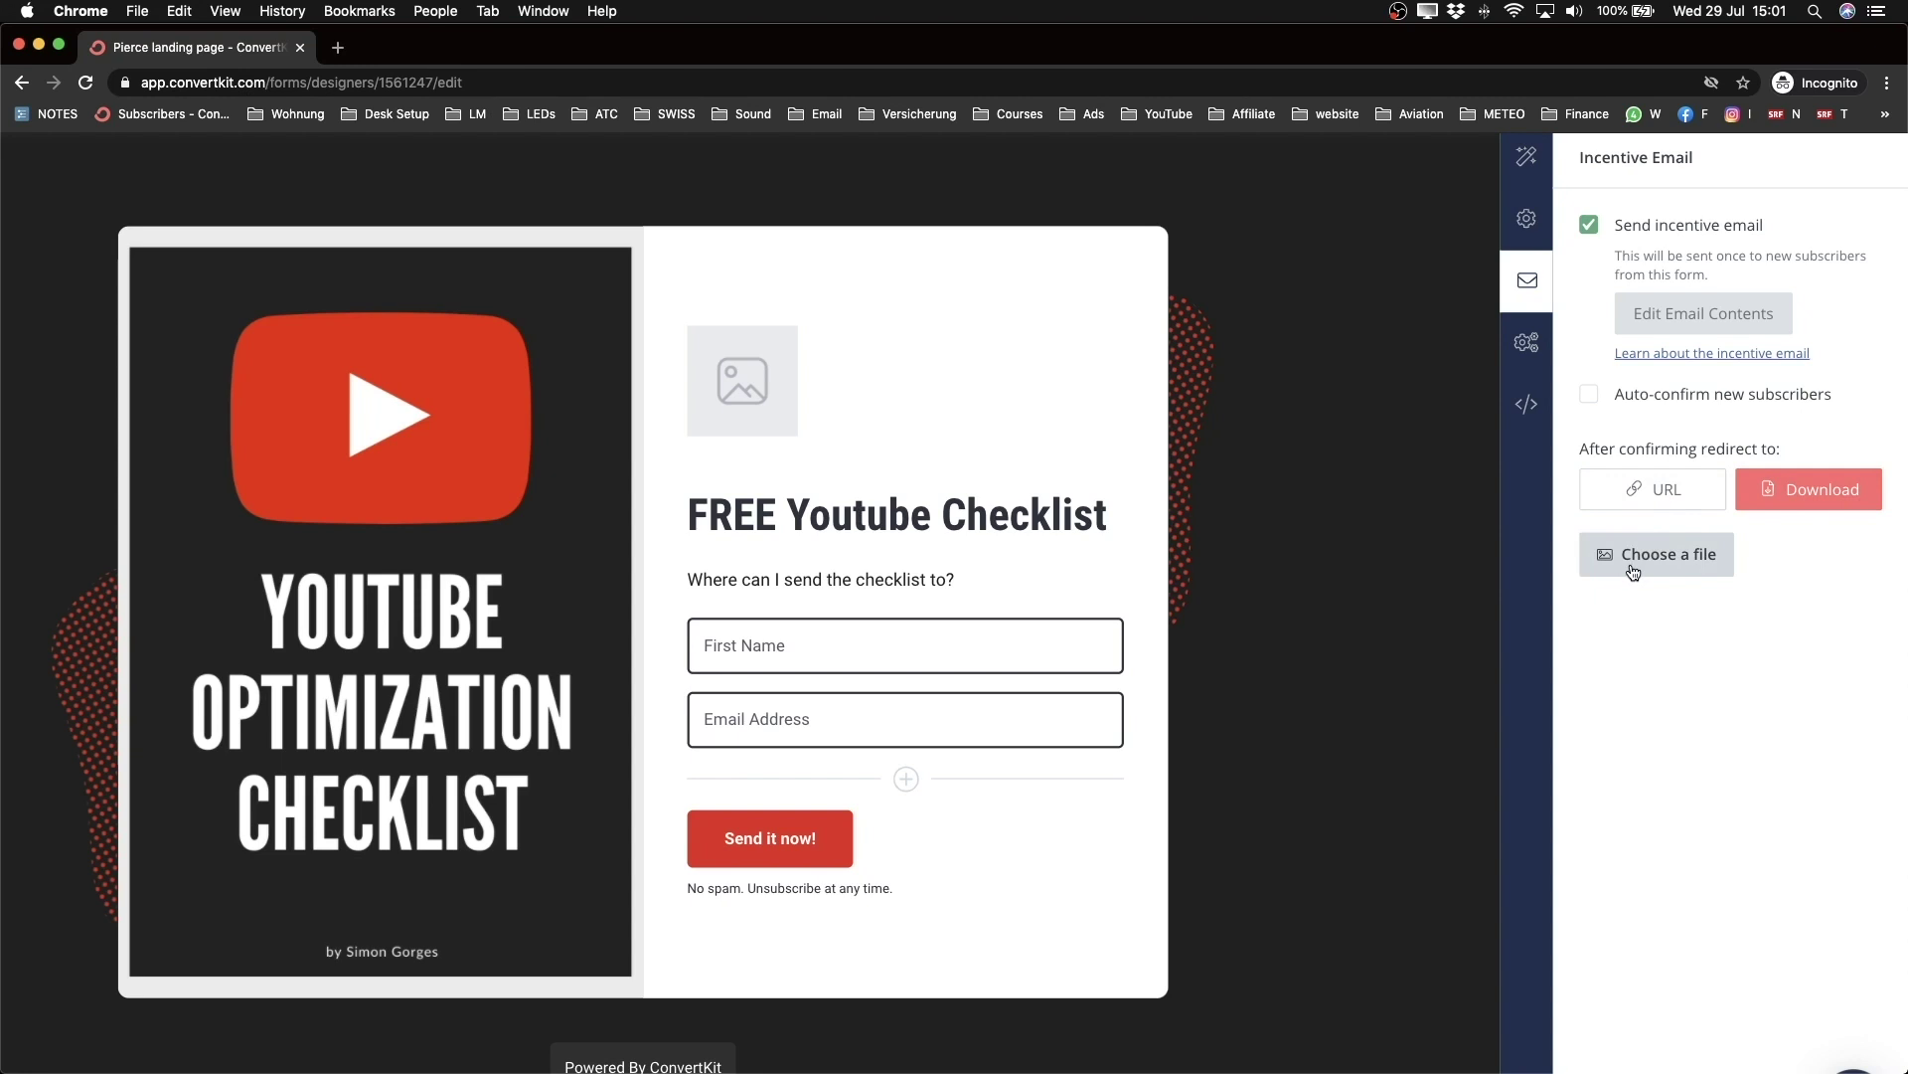
pyautogui.click(1674, 554)
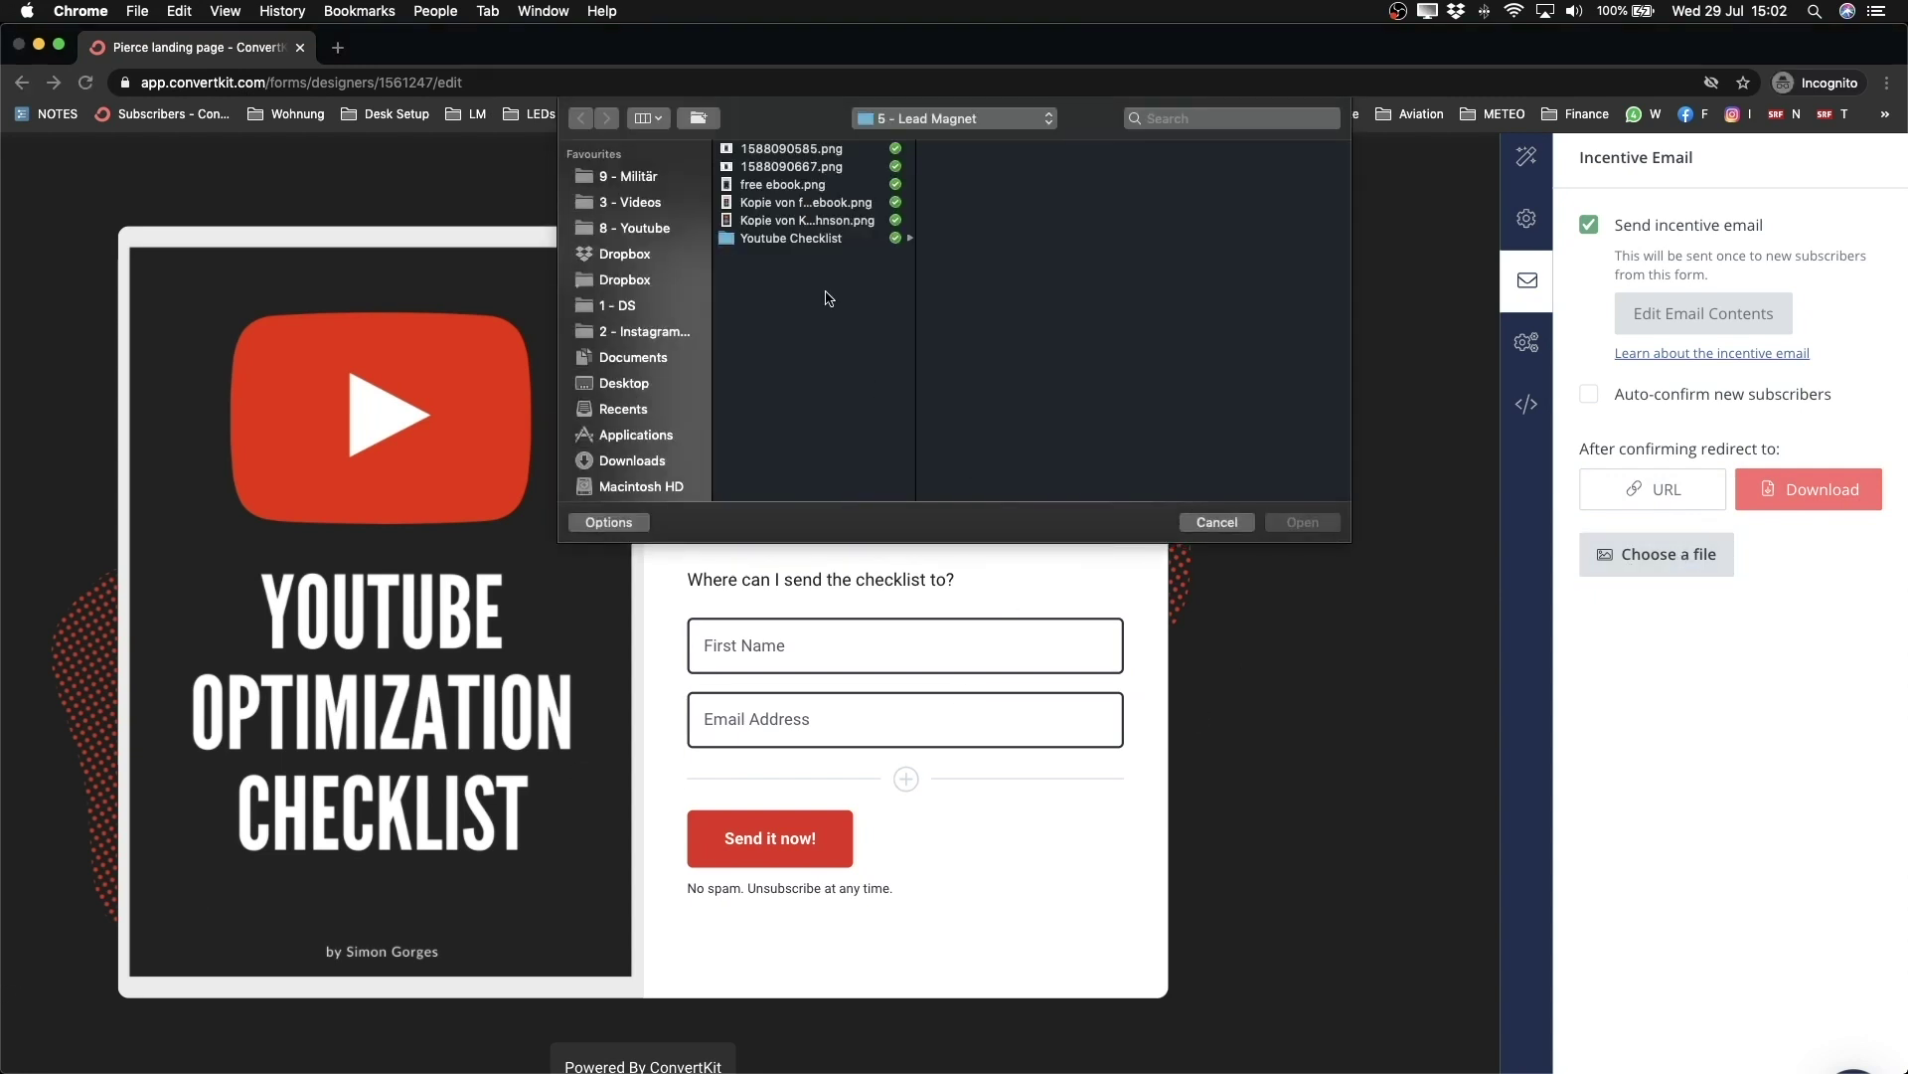
pyautogui.click(824, 244)
pyautogui.click(1005, 150)
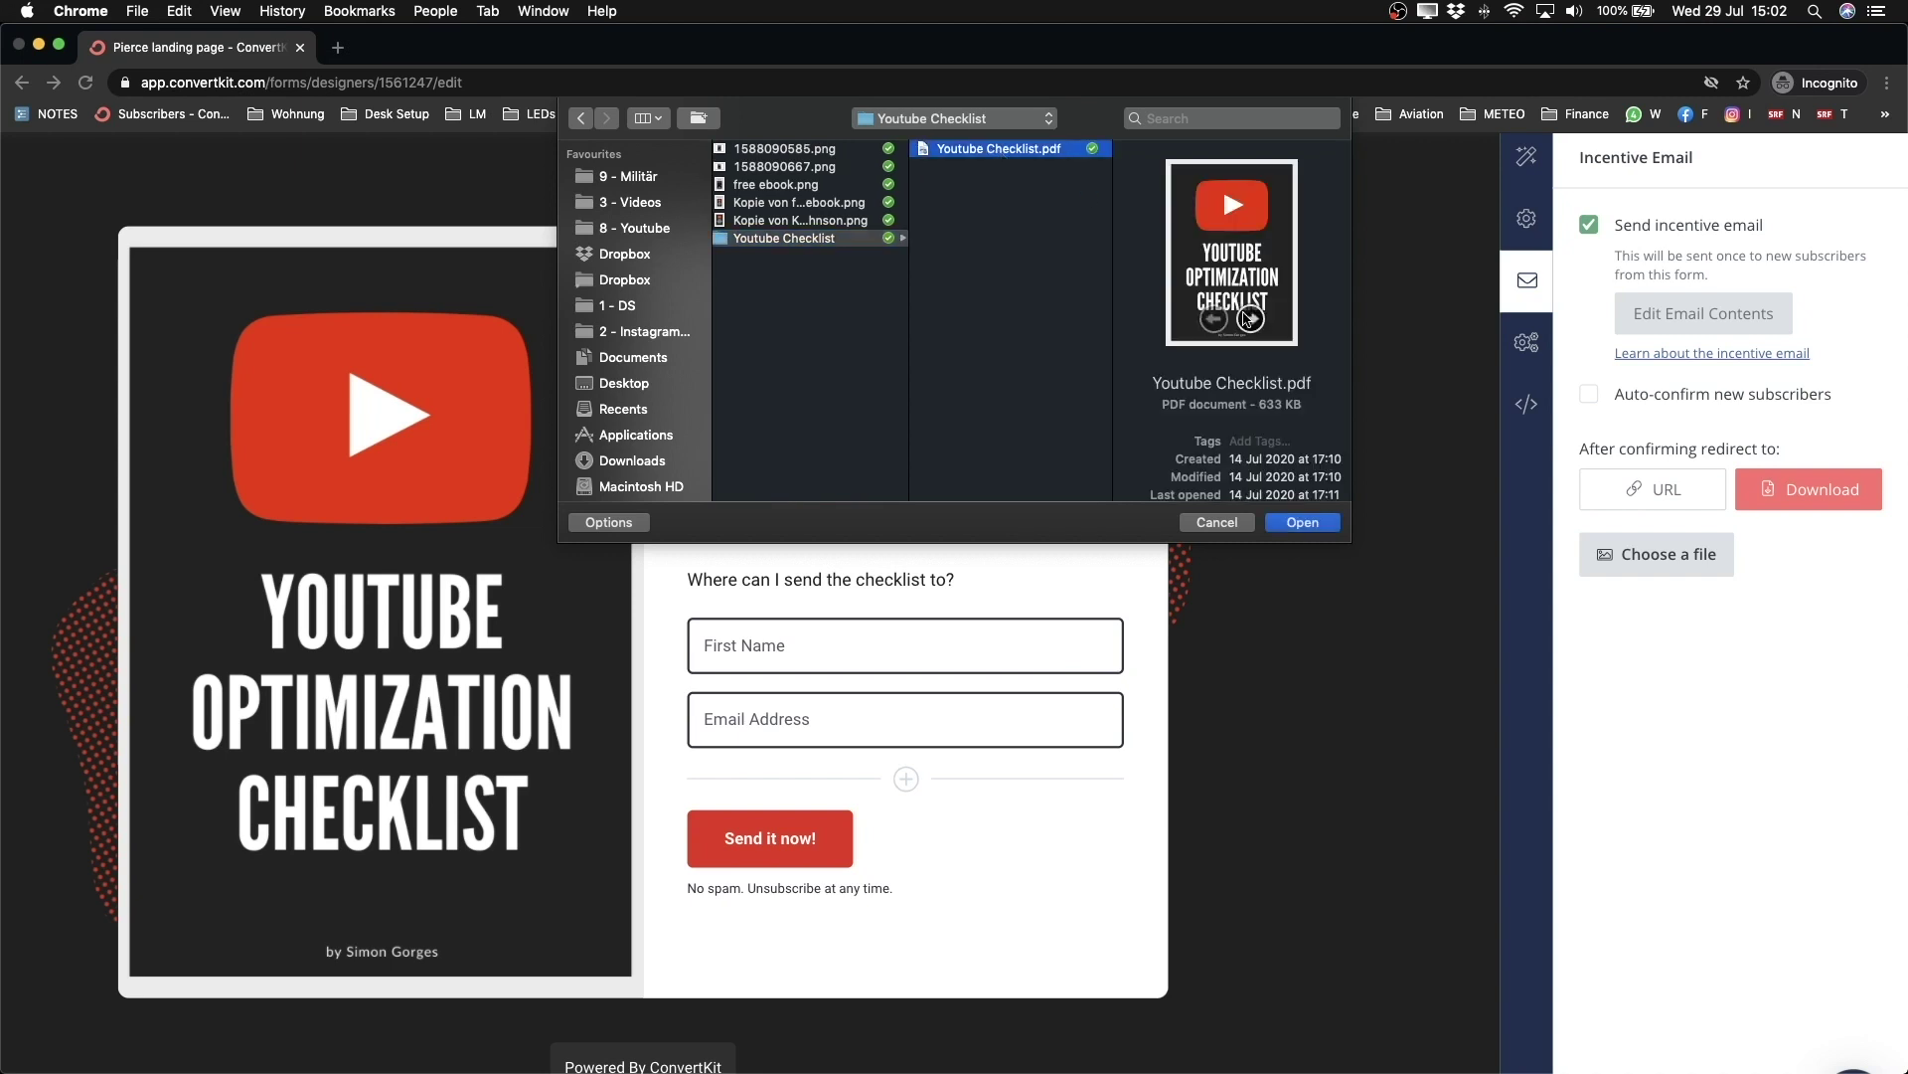
pyautogui.click(1298, 520)
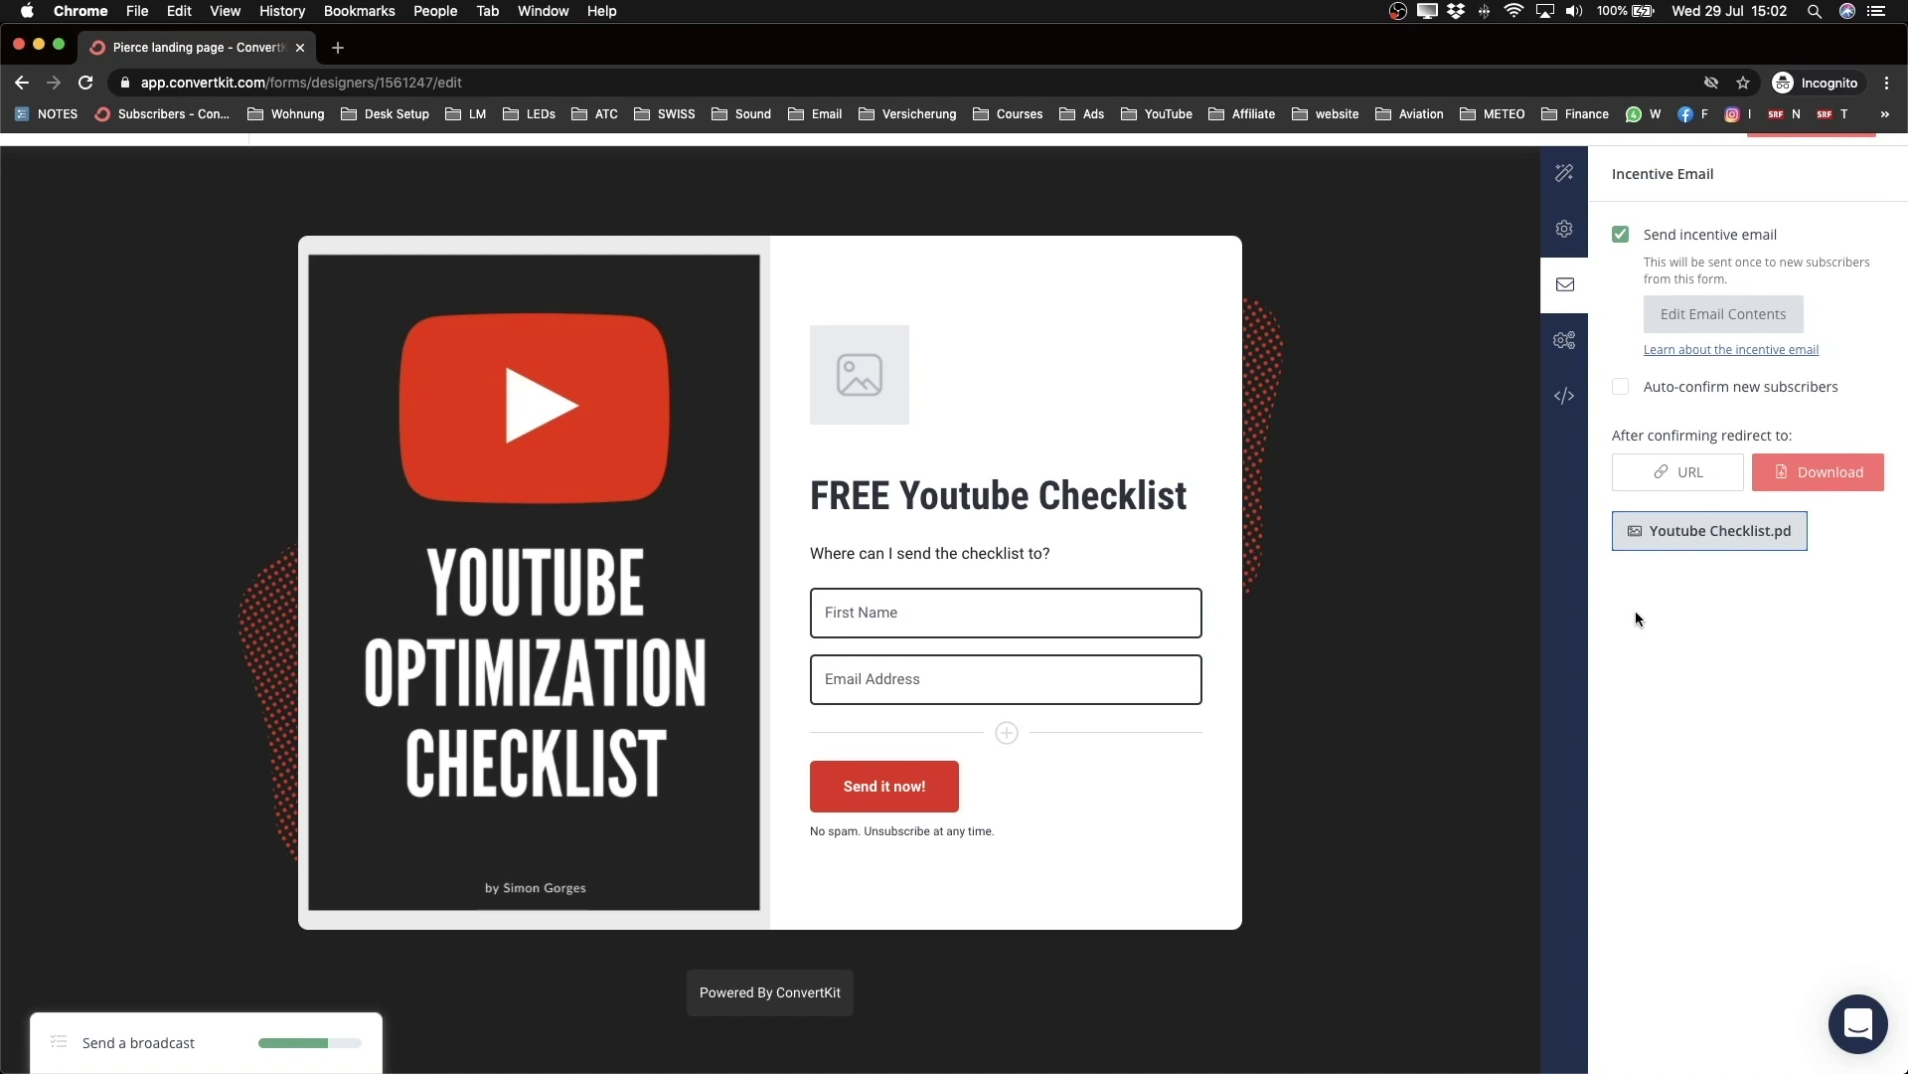
pyautogui.click(1564, 340)
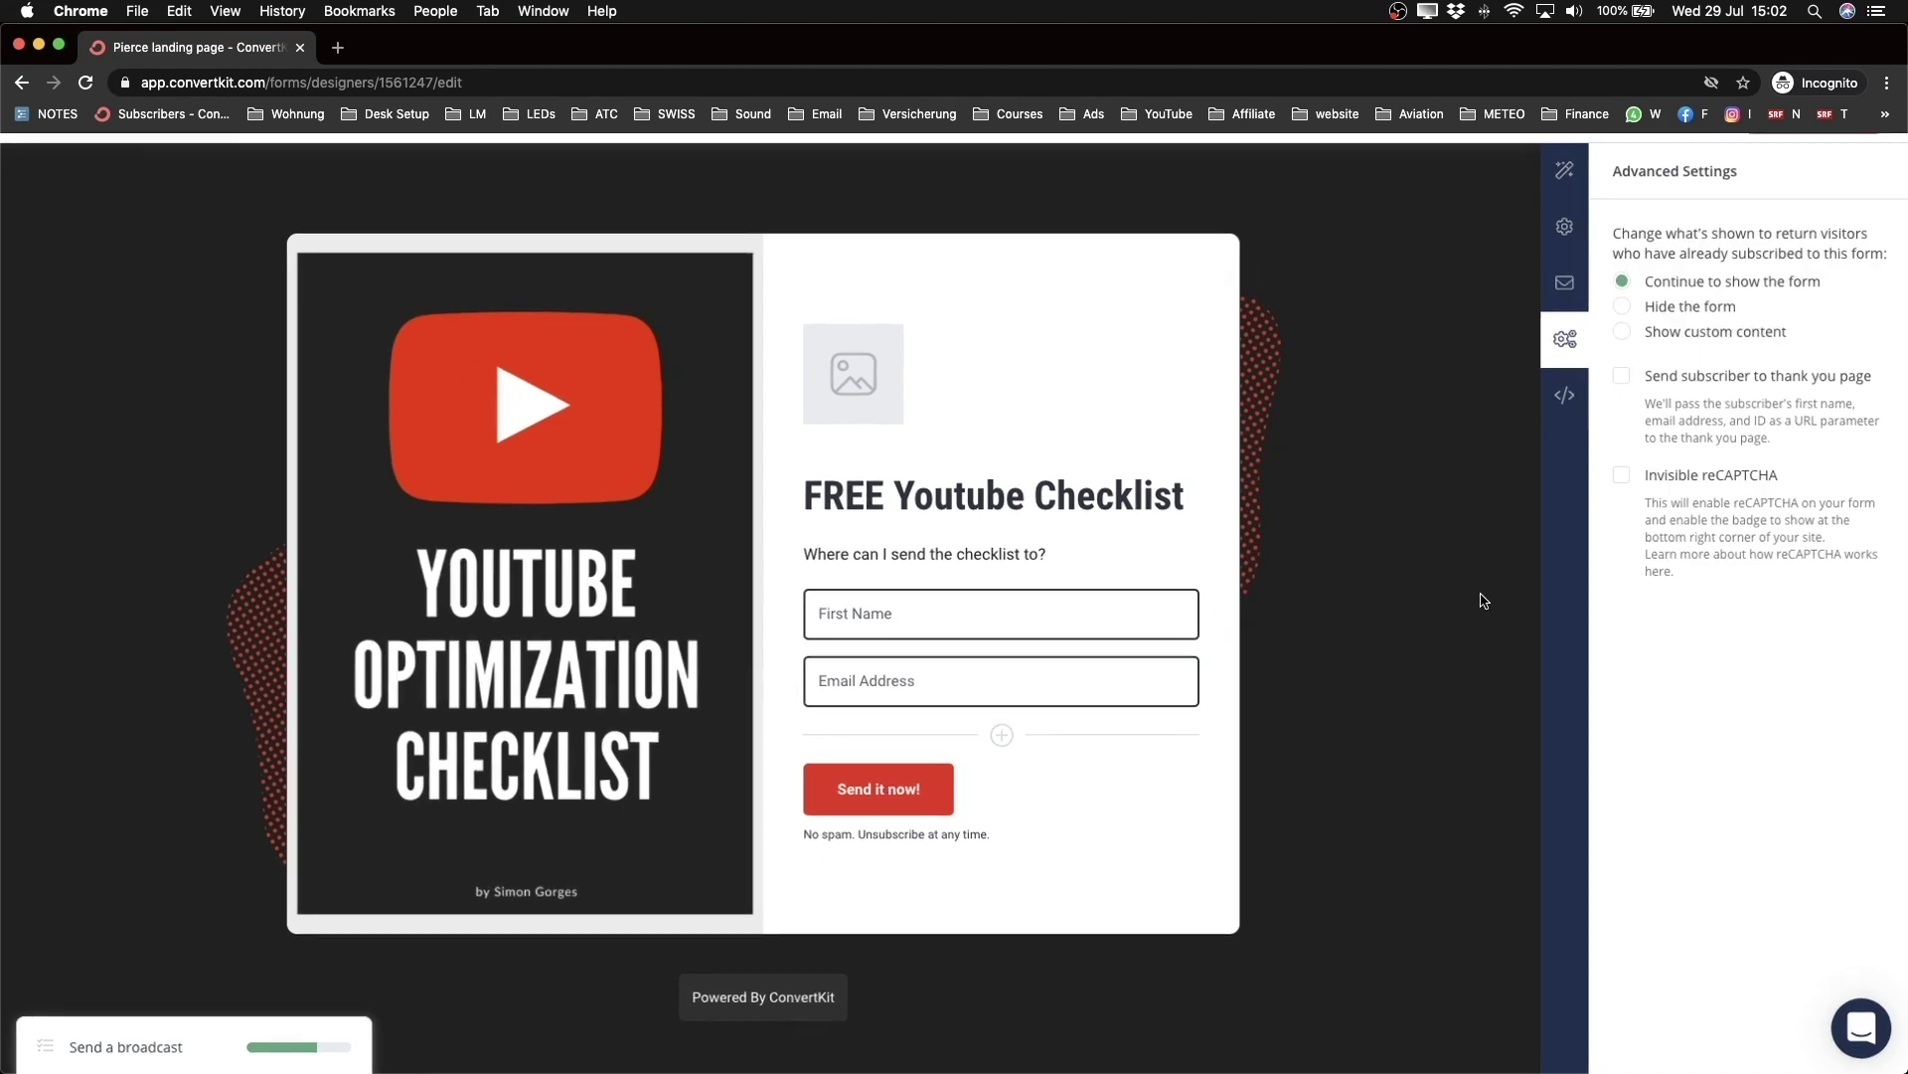
# Step: Save and publish the updated landing page
pyautogui.scroll(2, 1481, 600)
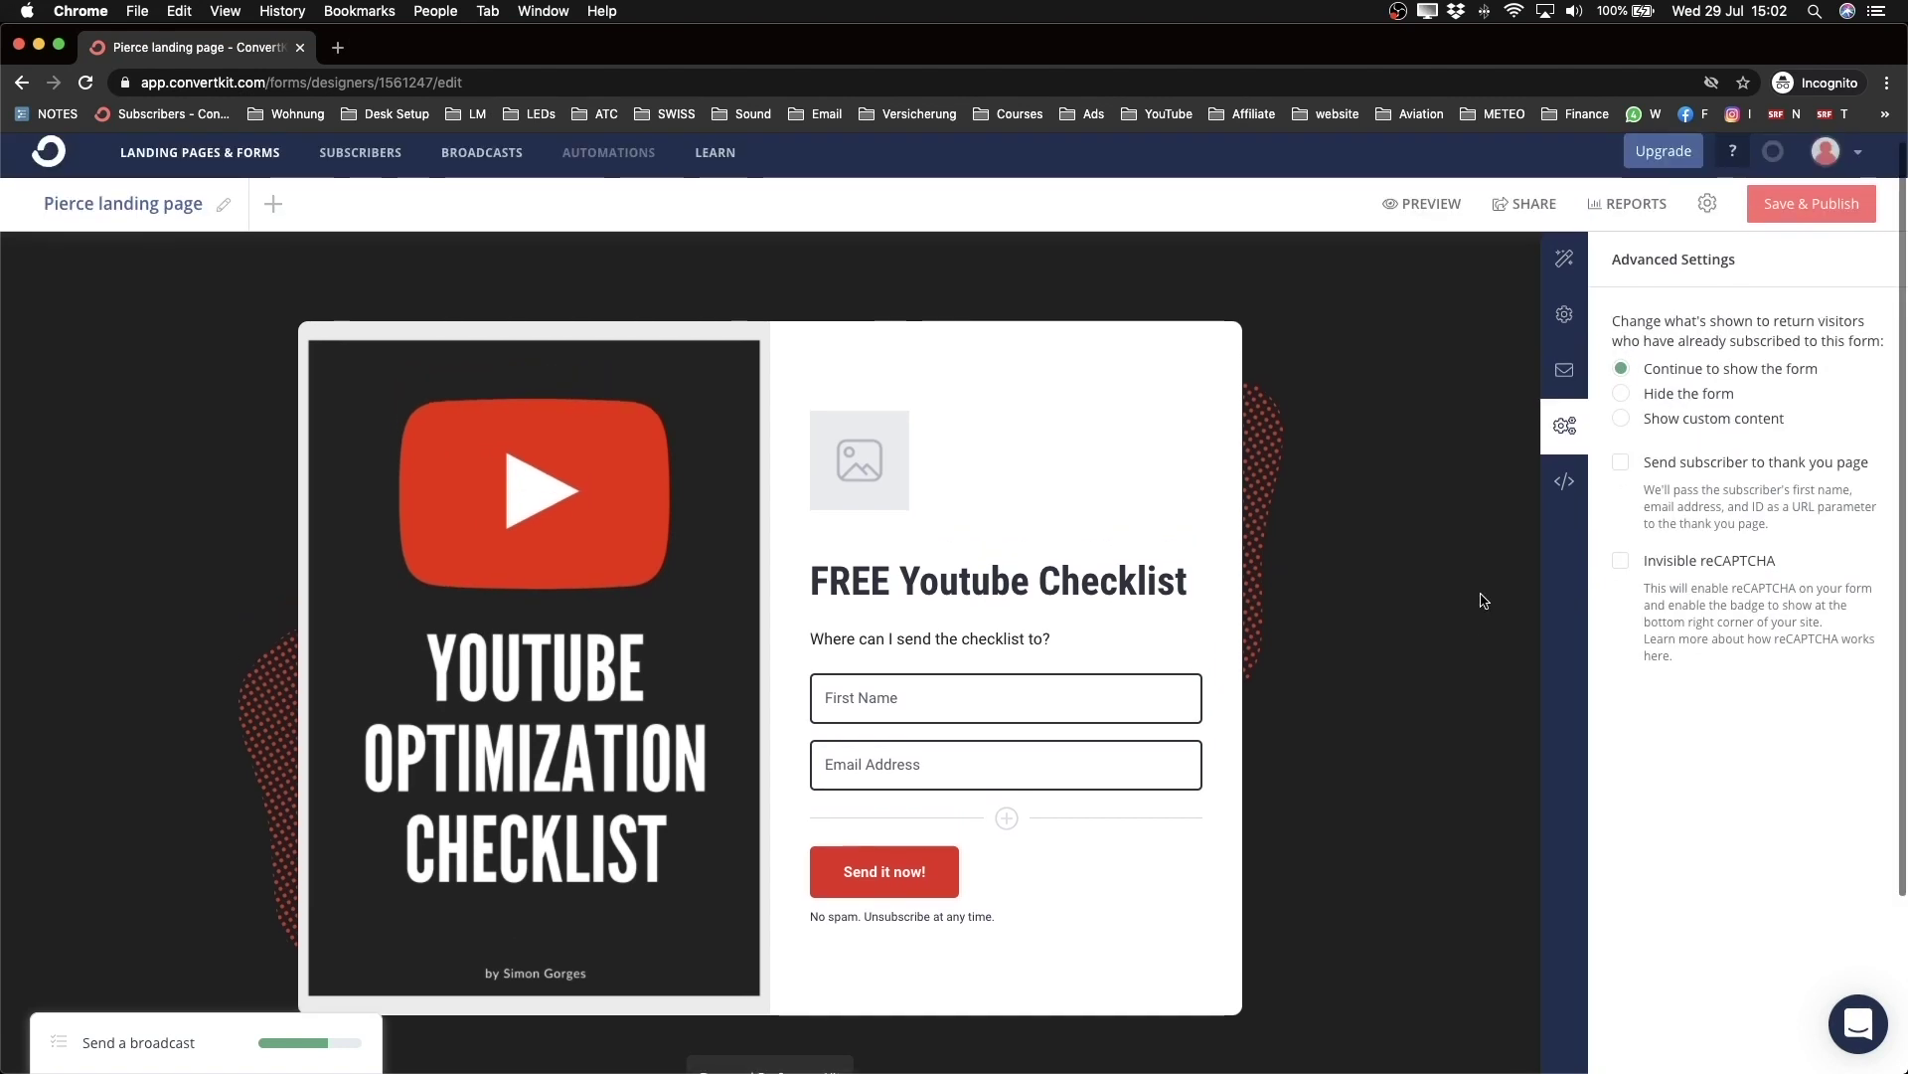
pyautogui.click(1789, 213)
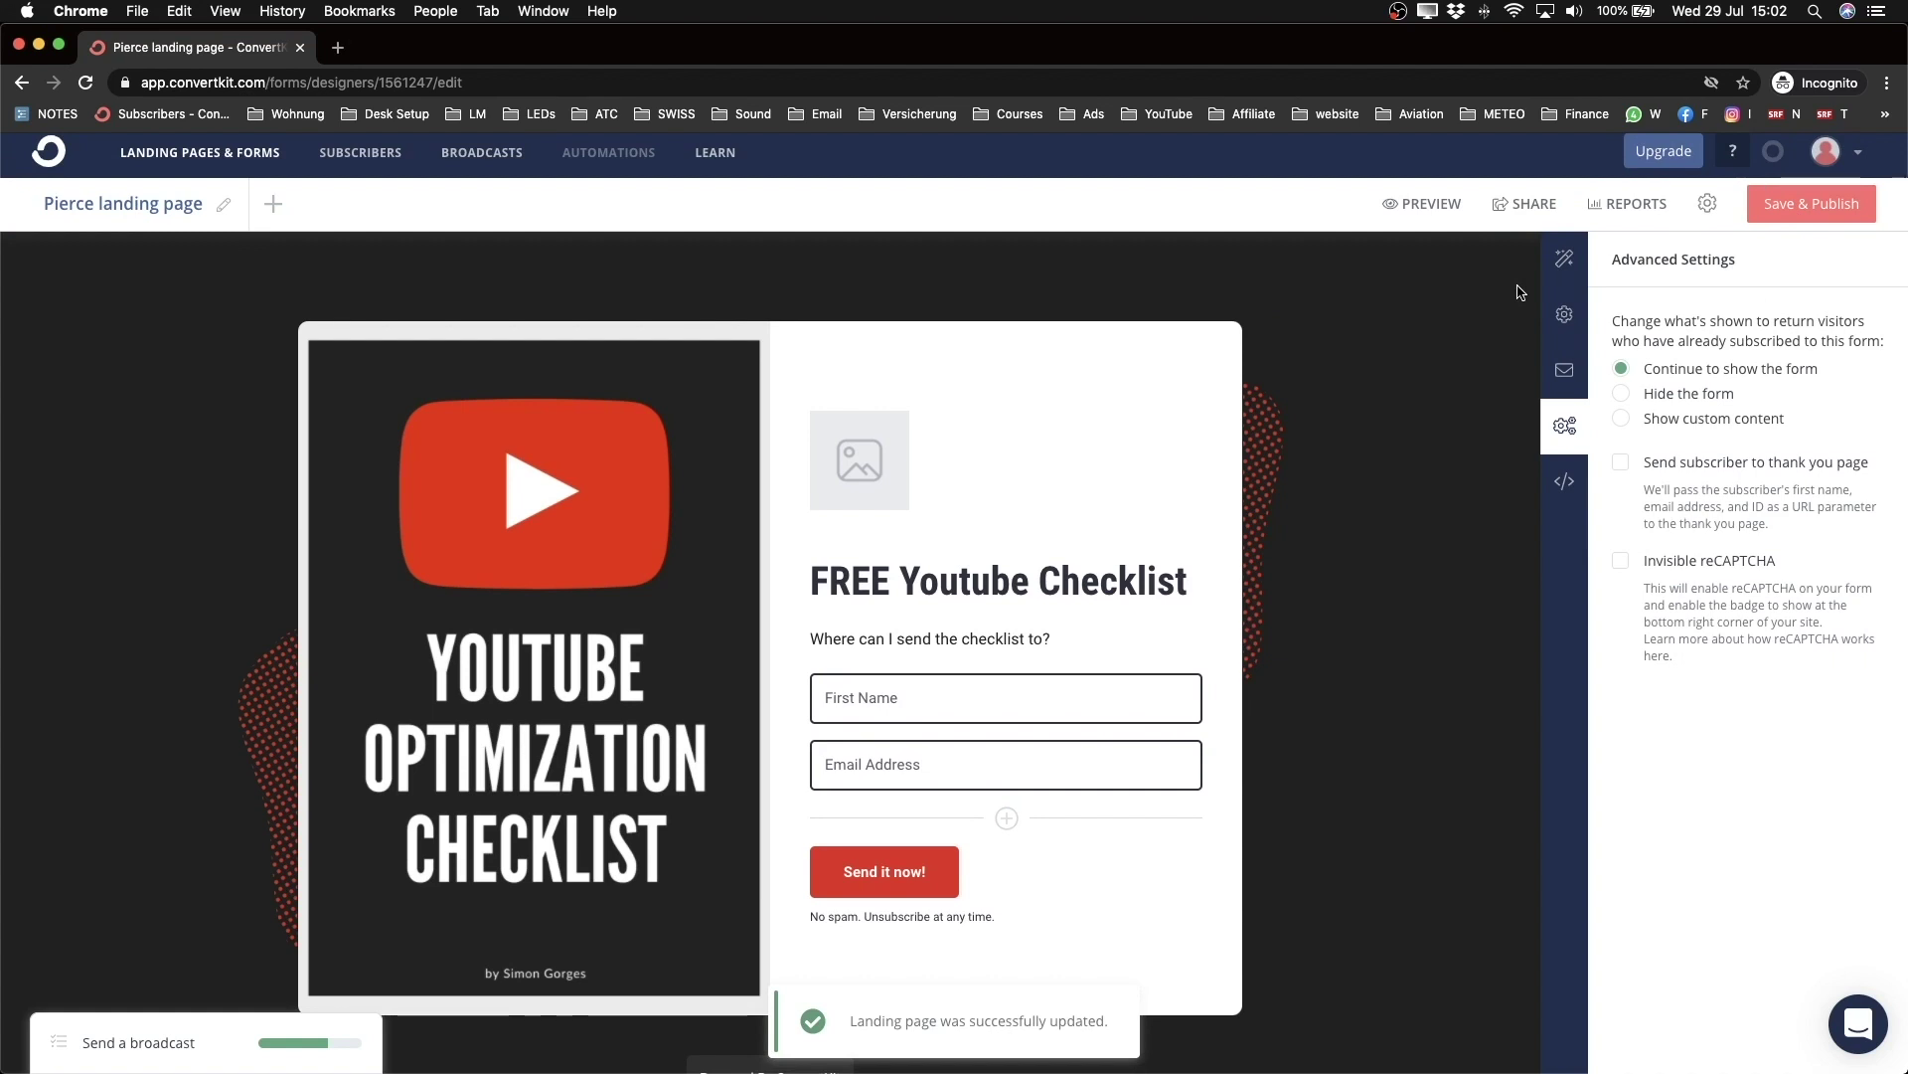
pyautogui.scroll(3, 1542, 247)
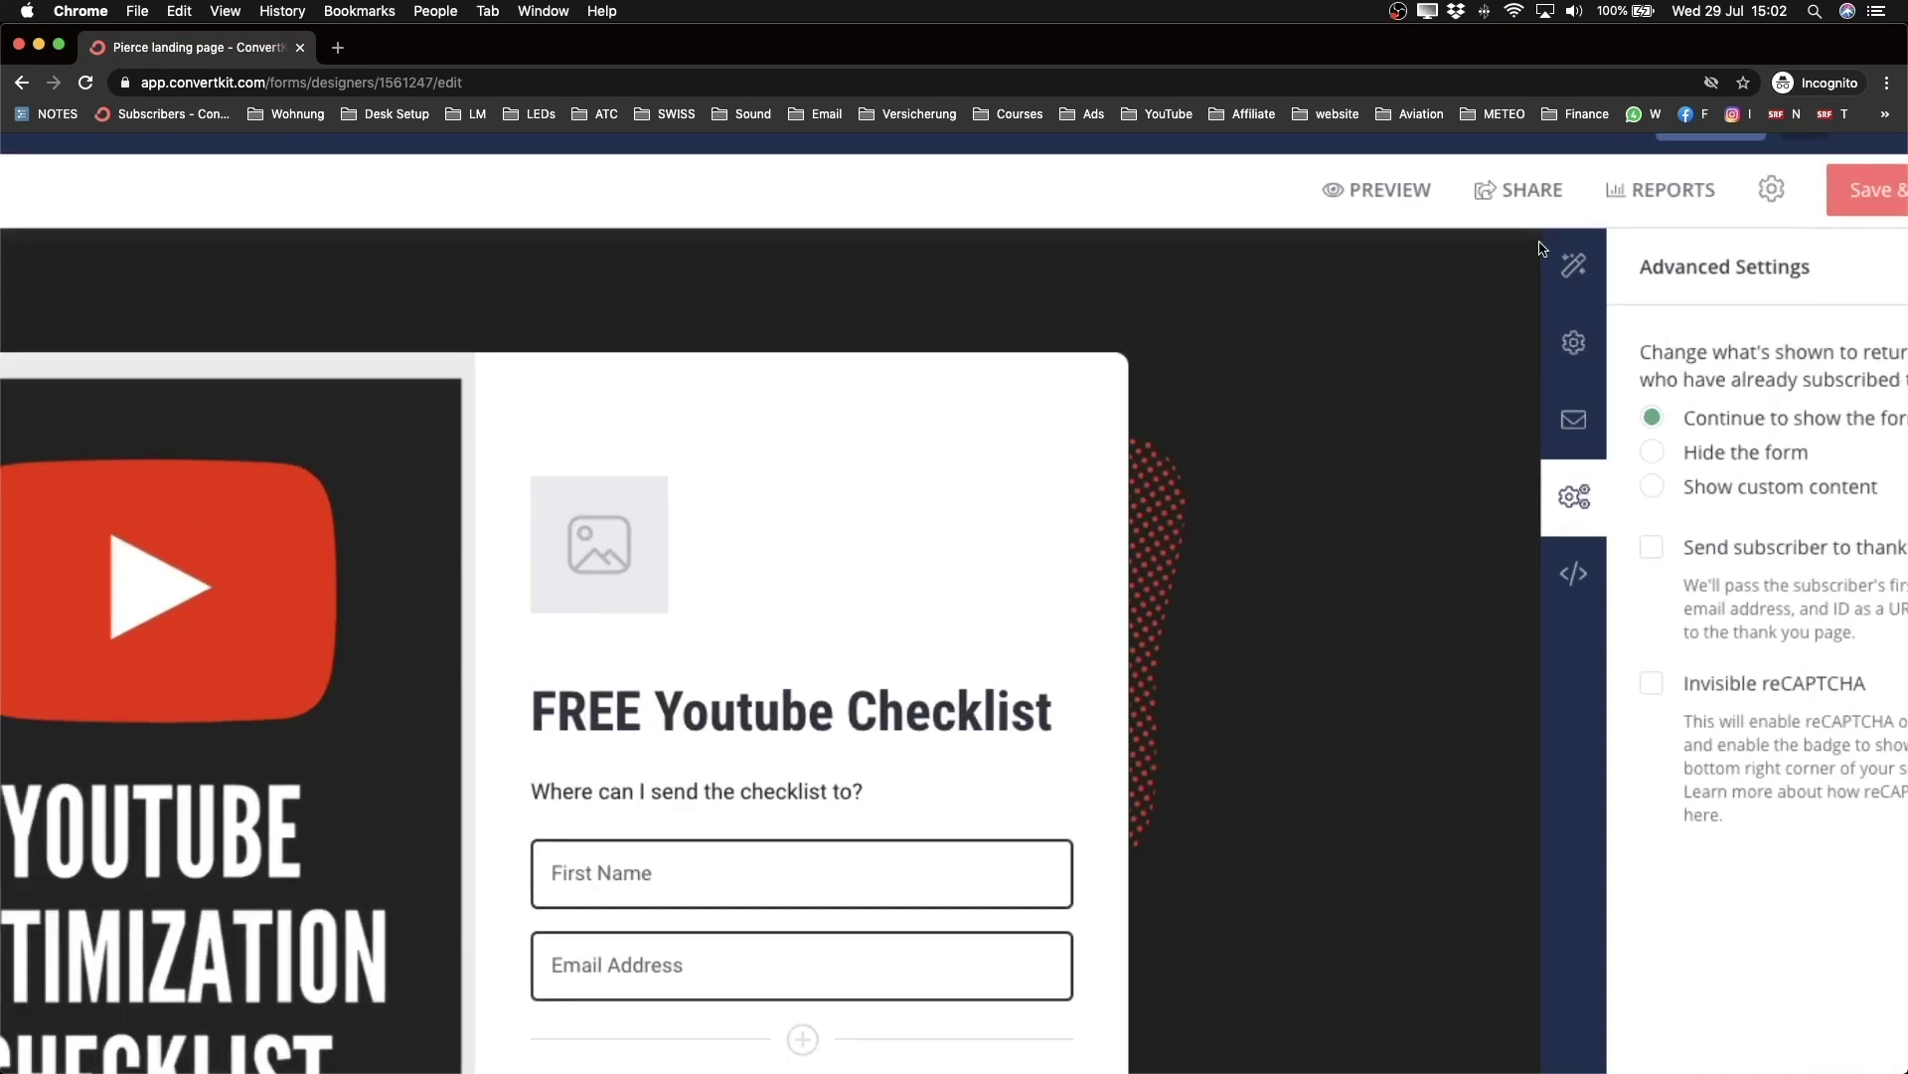
# Step: Copy the page's ck.page share link and load it in a new browser tab
pyautogui.click(1523, 193)
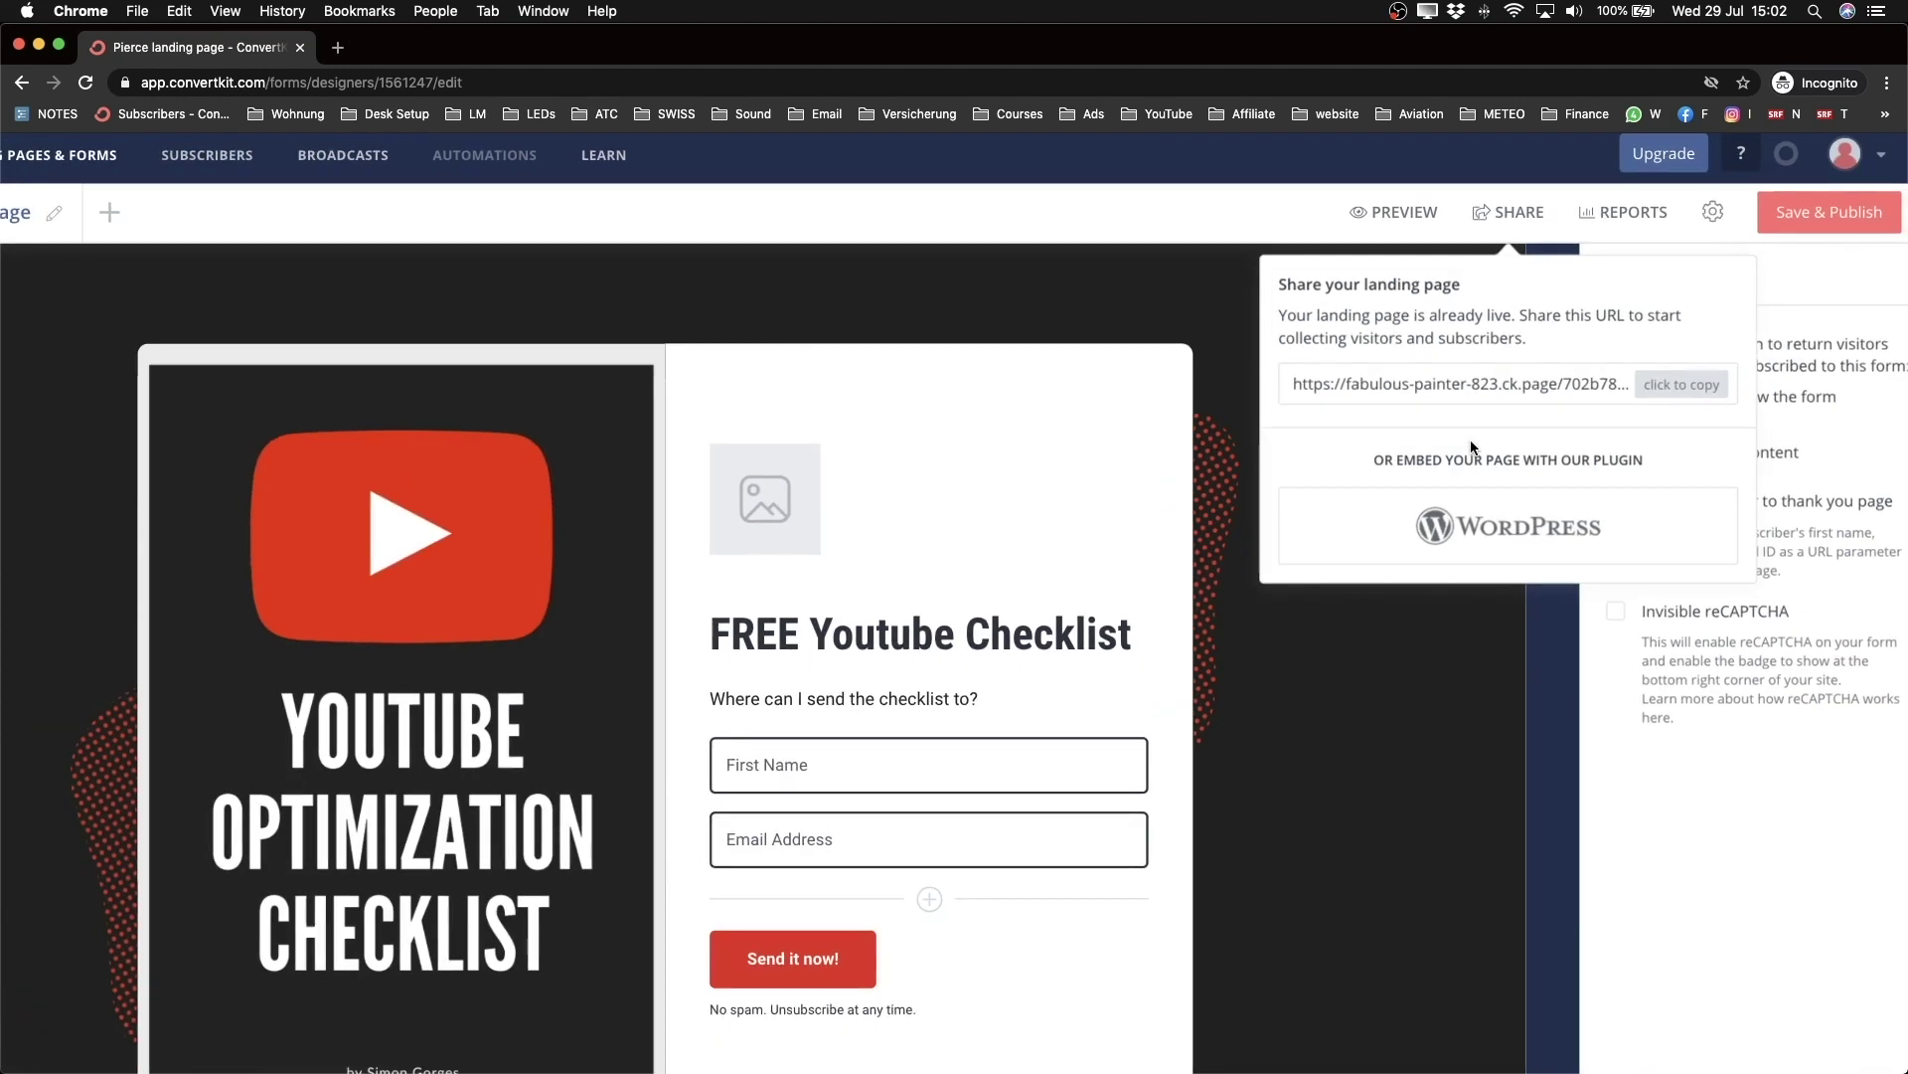
pyautogui.tripleClick(1435, 419)
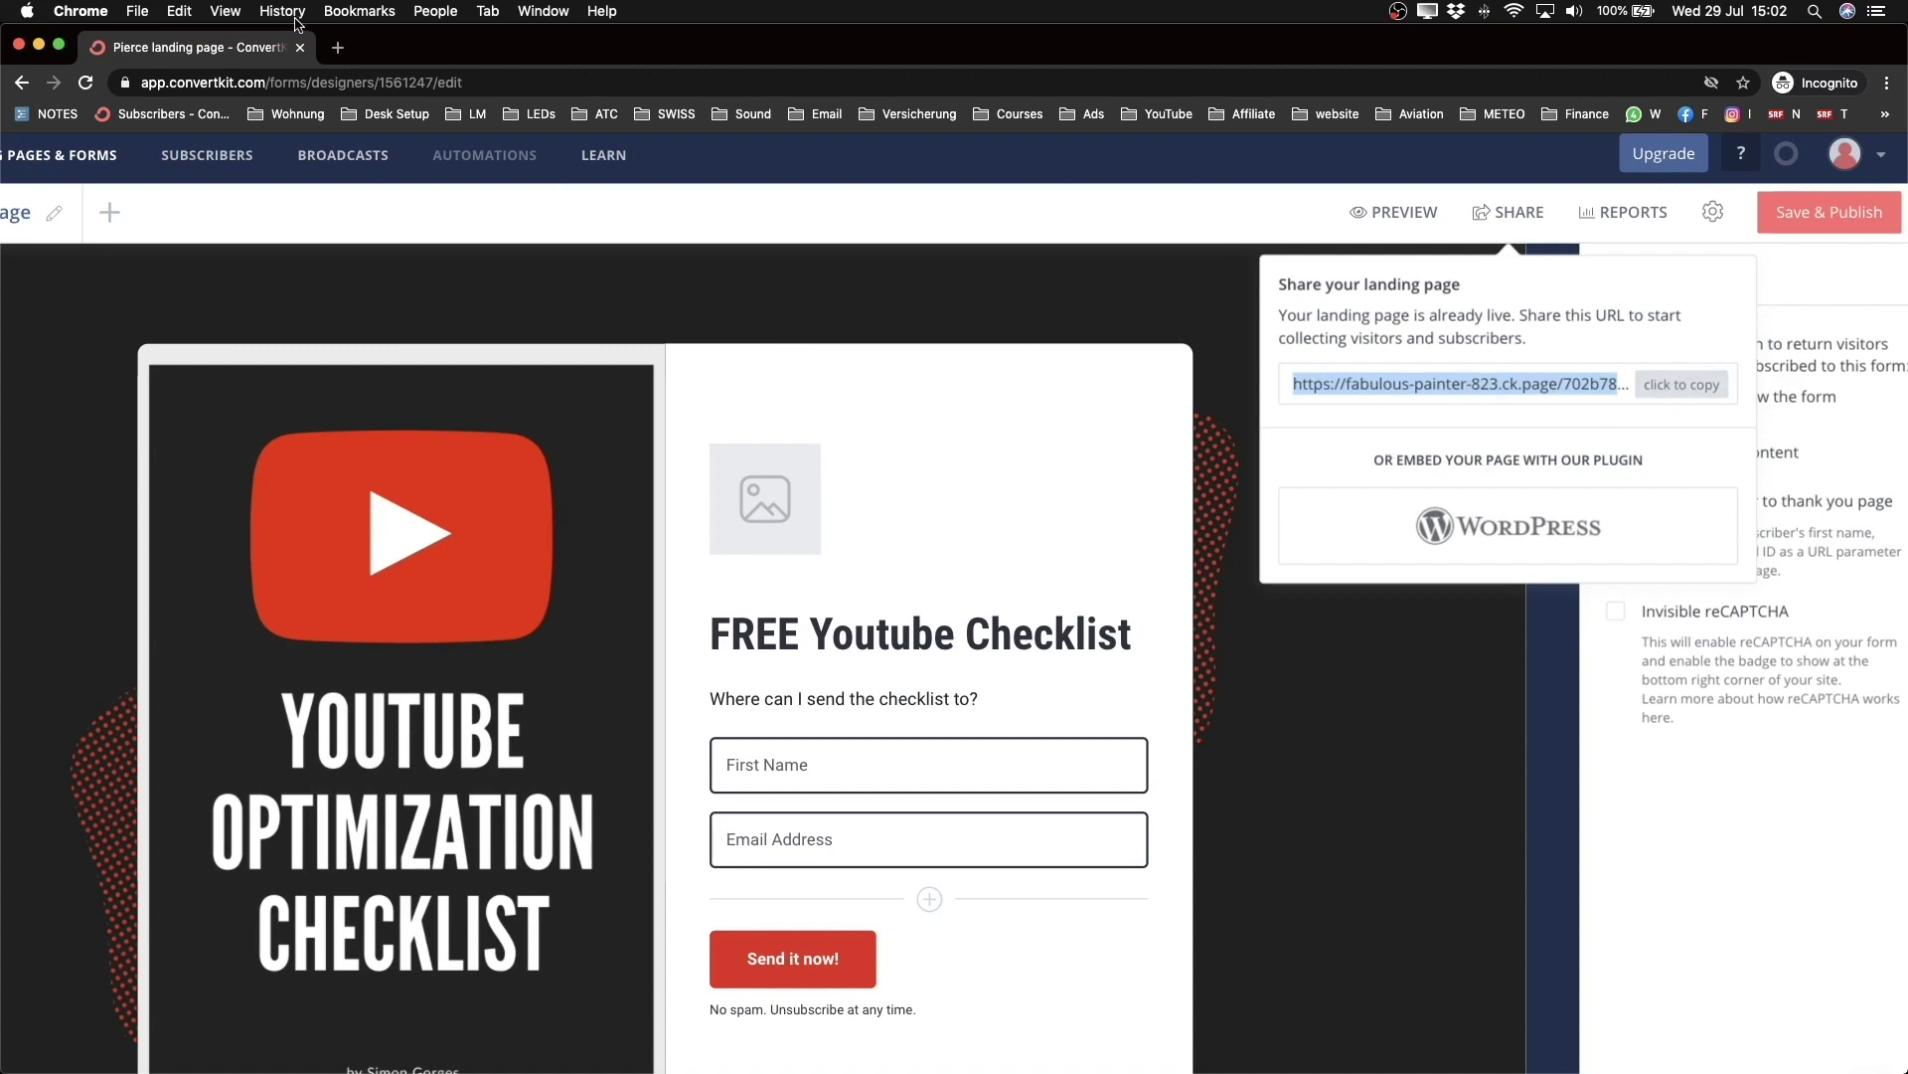
pyautogui.click(338, 46)
pyautogui.write('https://fabulous-painter-823.ck.page/702b780004')
pyautogui.press('Return')
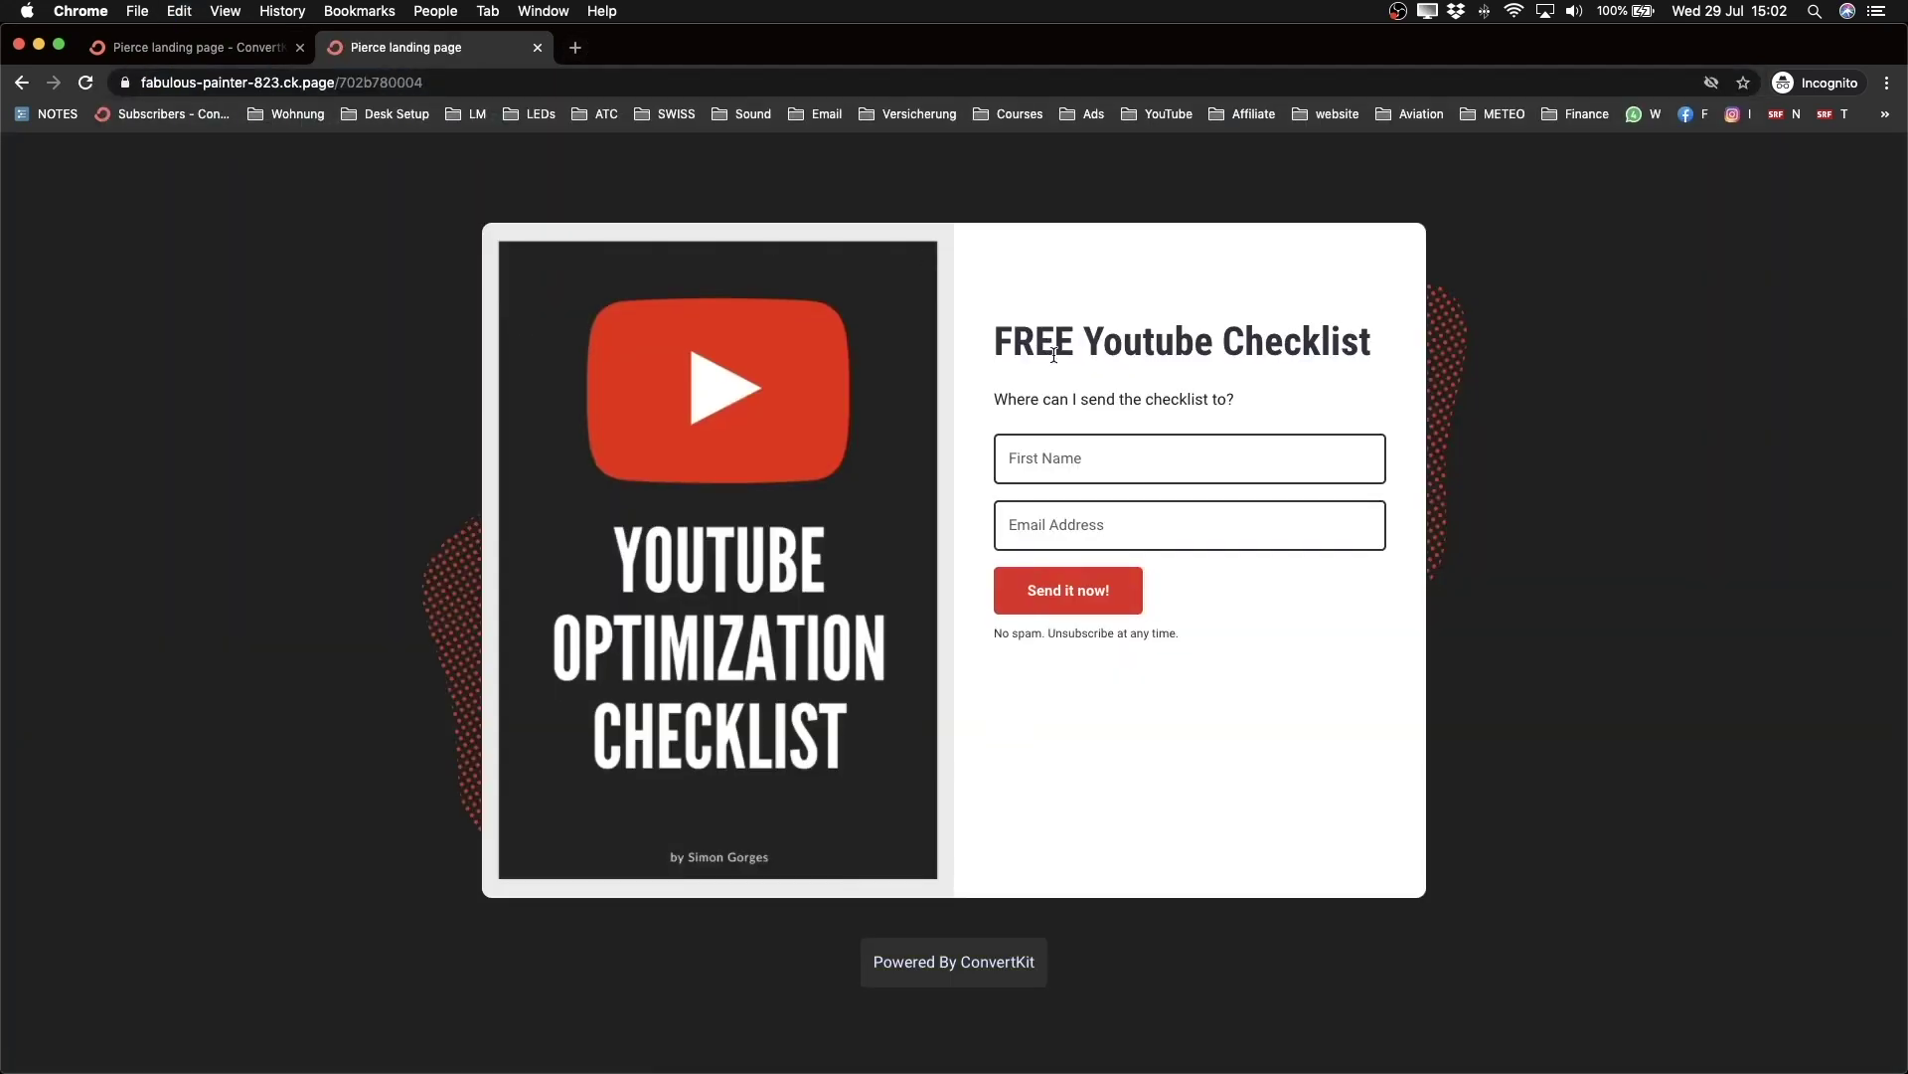
# Step: Submit a test signup with a first name and e-mail address and check the success message
pyautogui.click(1048, 459)
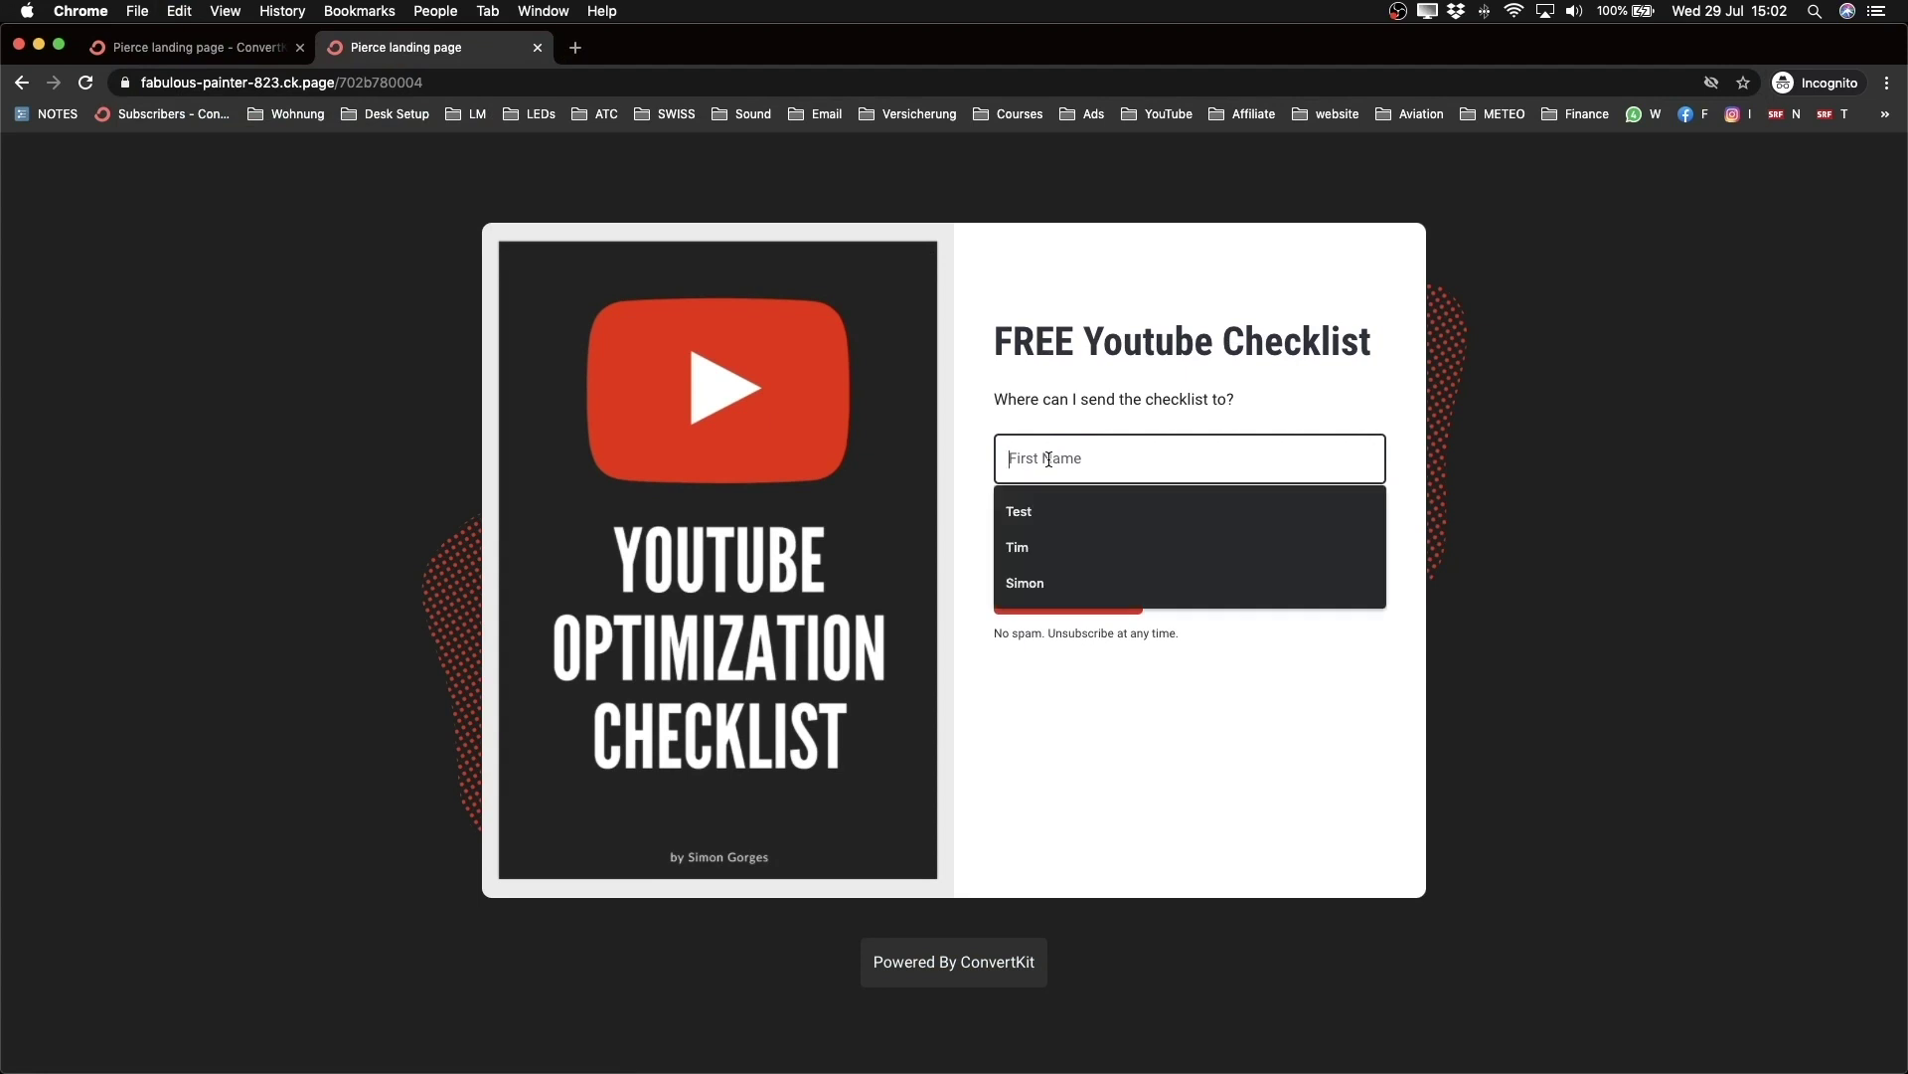
pyautogui.write('Simon')
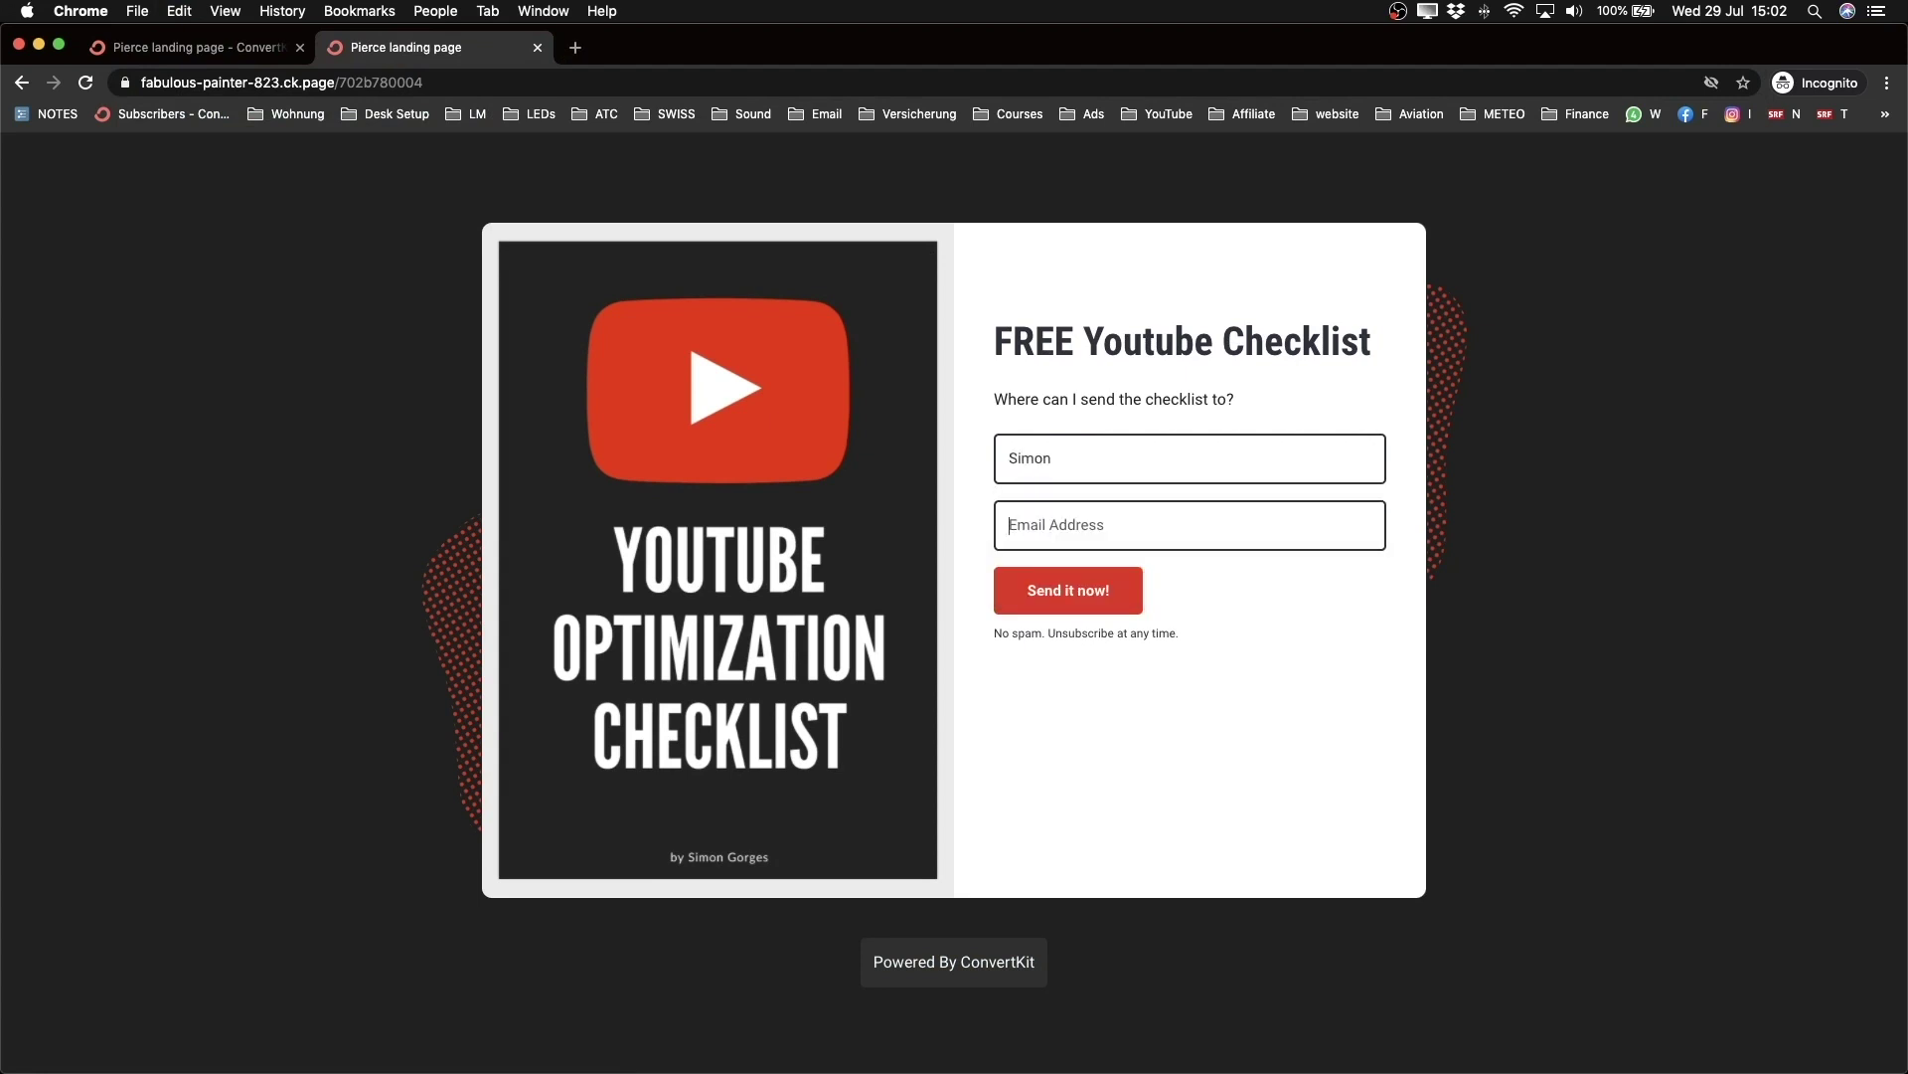
pyautogui.press('Tab')
pyautogui.click(1071, 590)
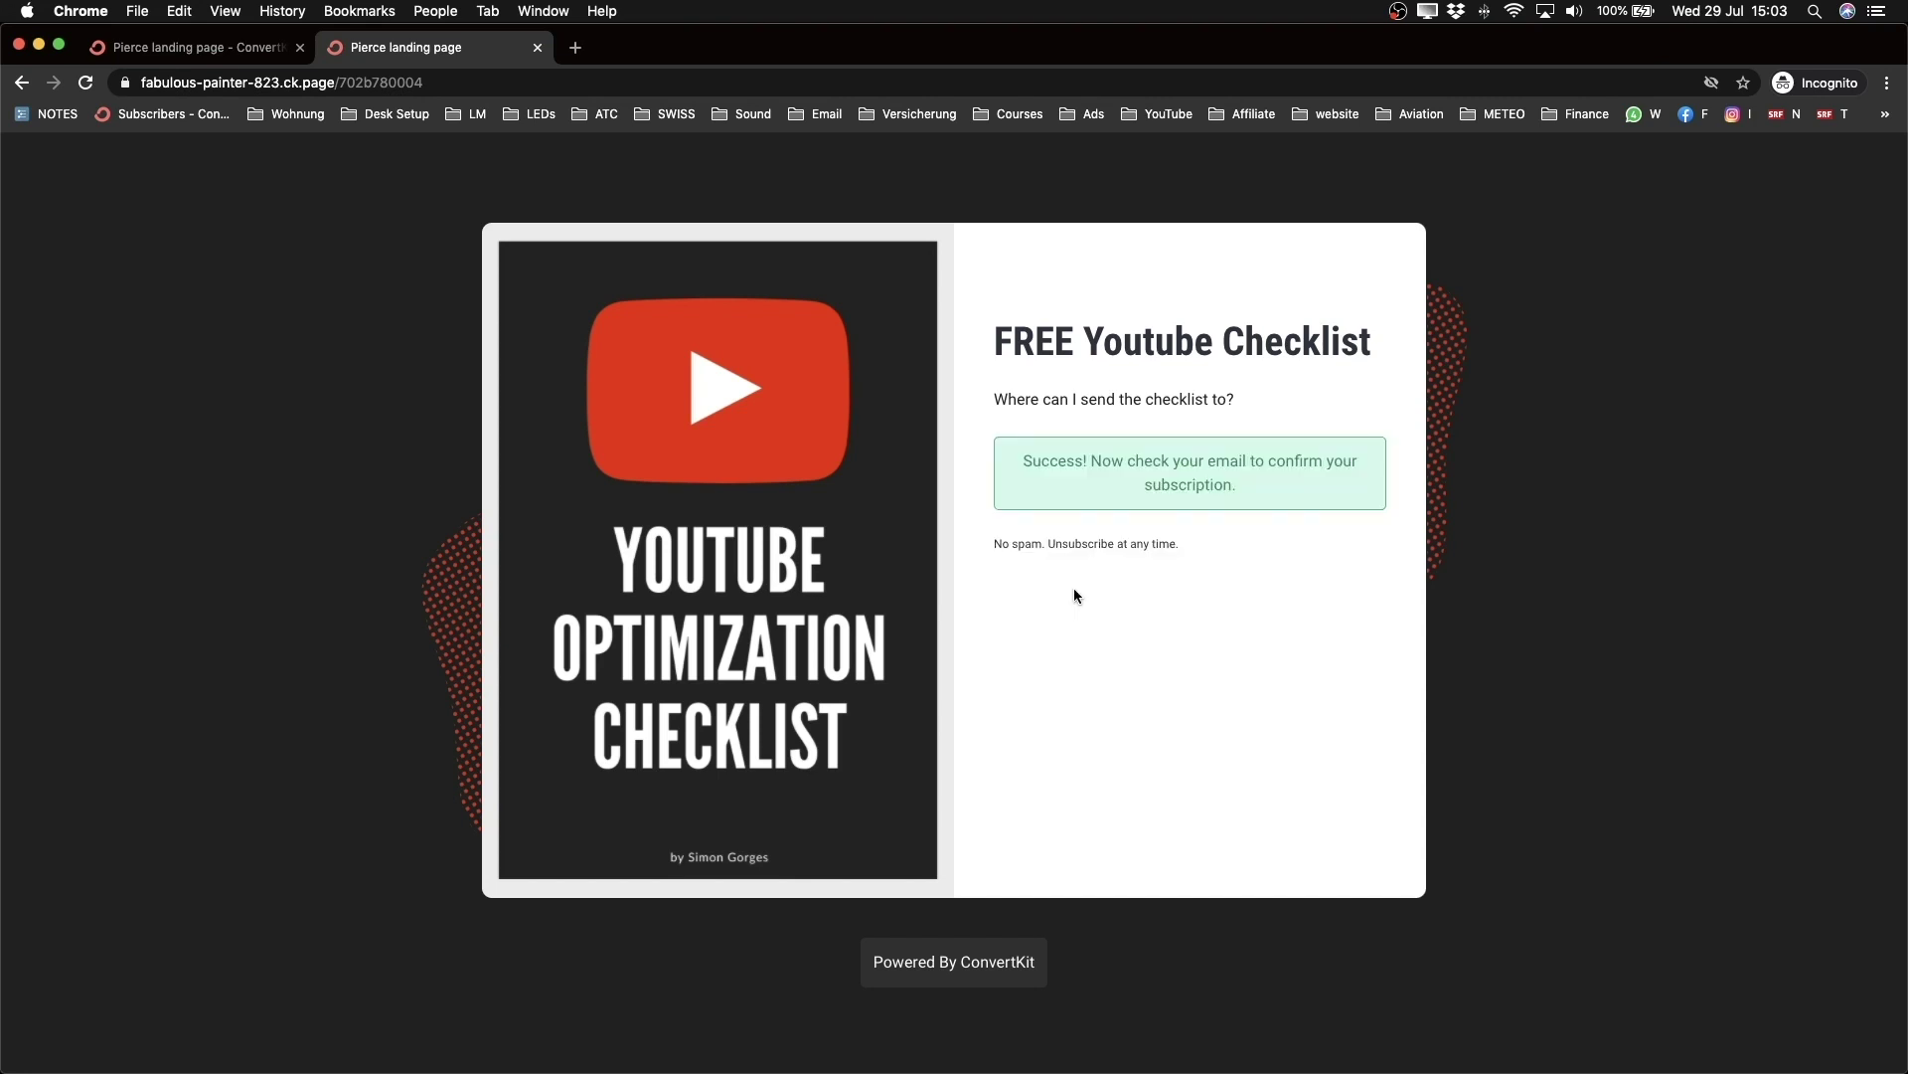
pyautogui.moveTo(1024, 460); pyautogui.dragTo(1246, 479)
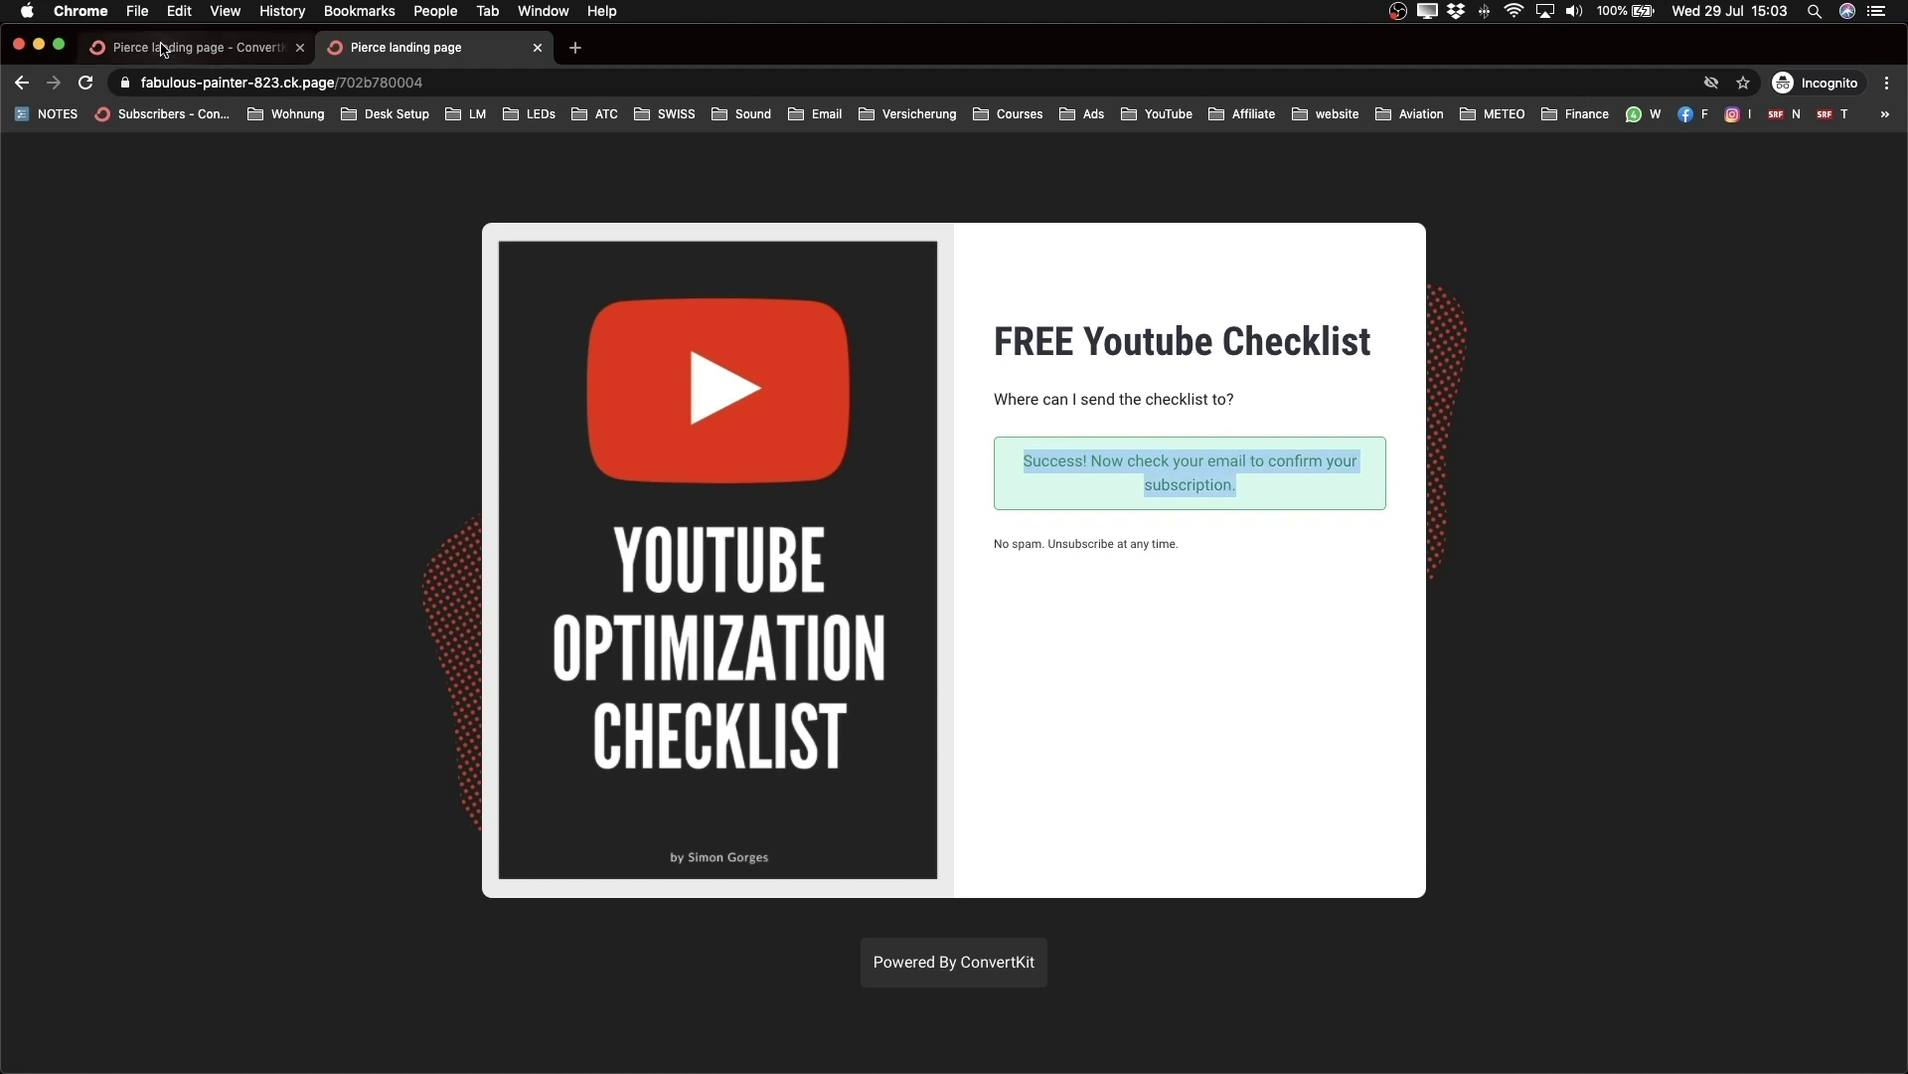
pyautogui.click(199, 47)
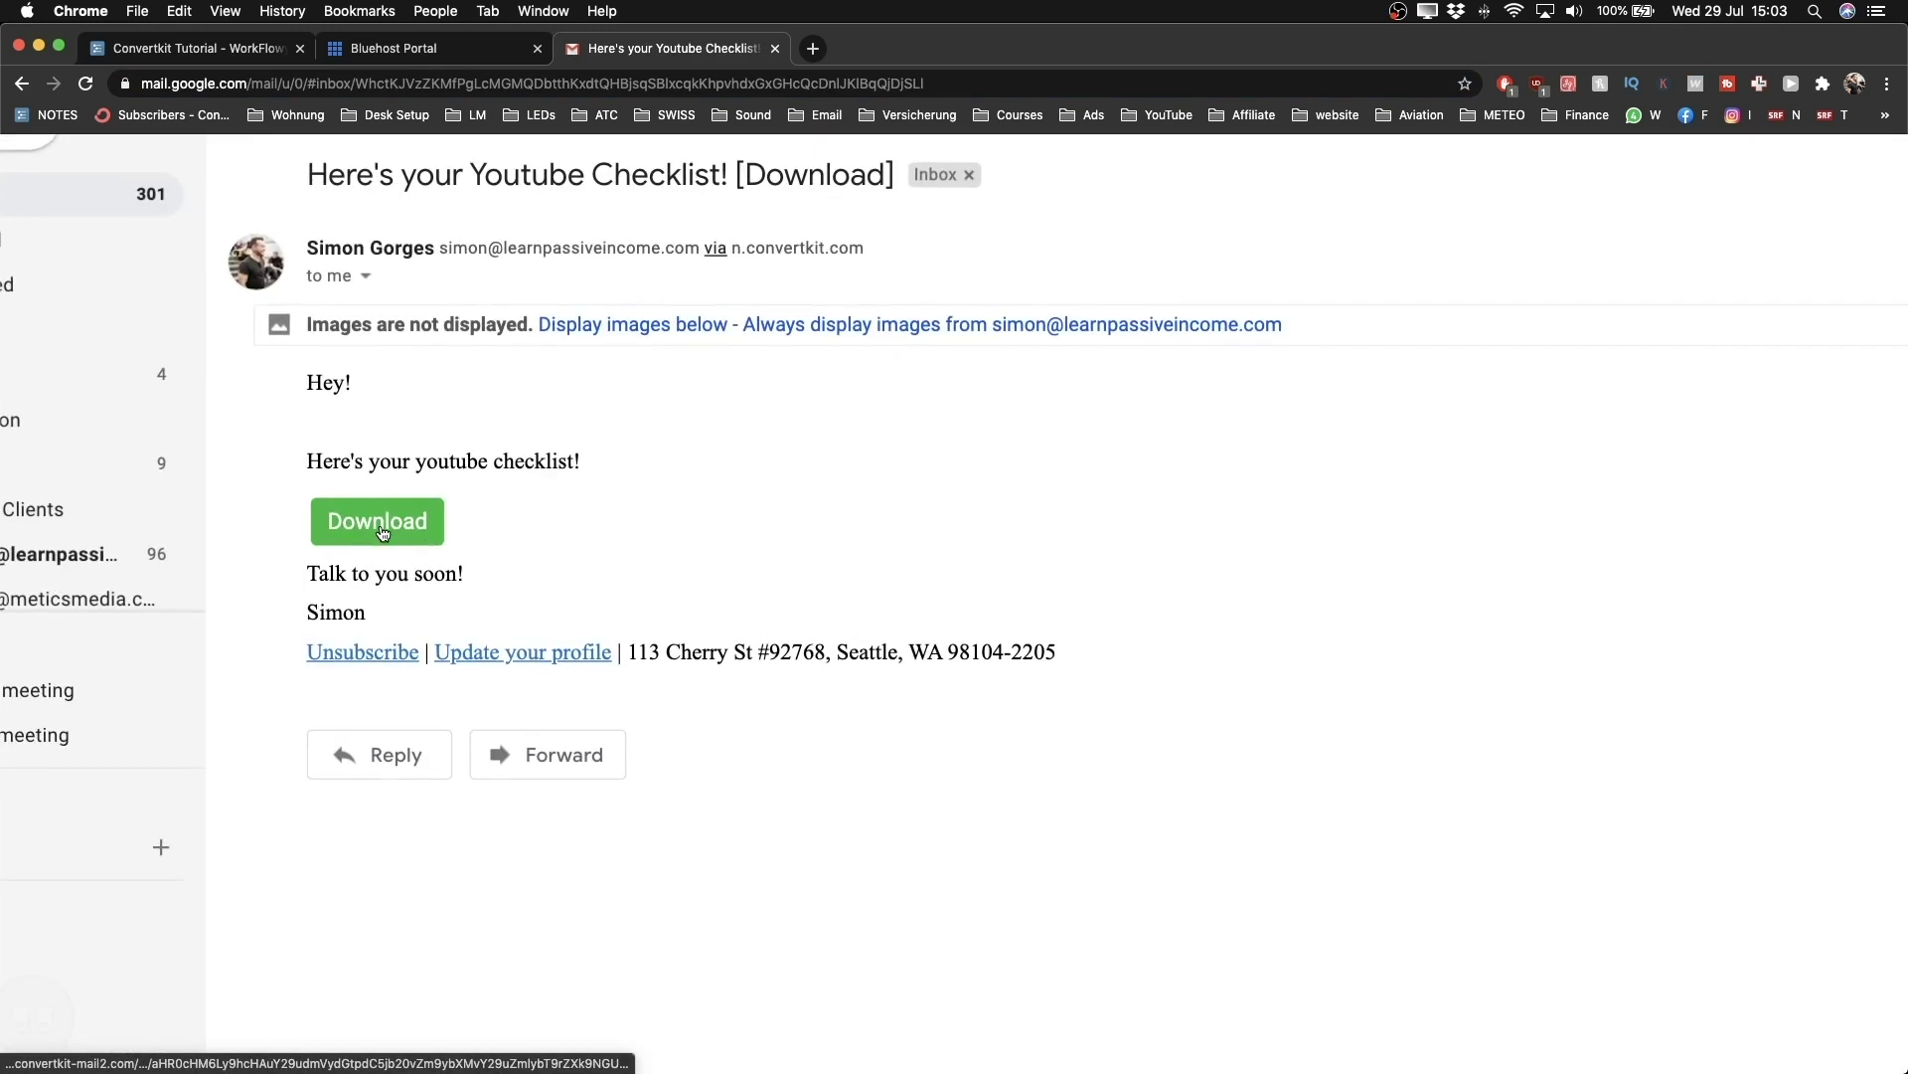
# Step: Open the Youtube Checklist PDF from the delivery email's green Download button
pyautogui.click(390, 528)
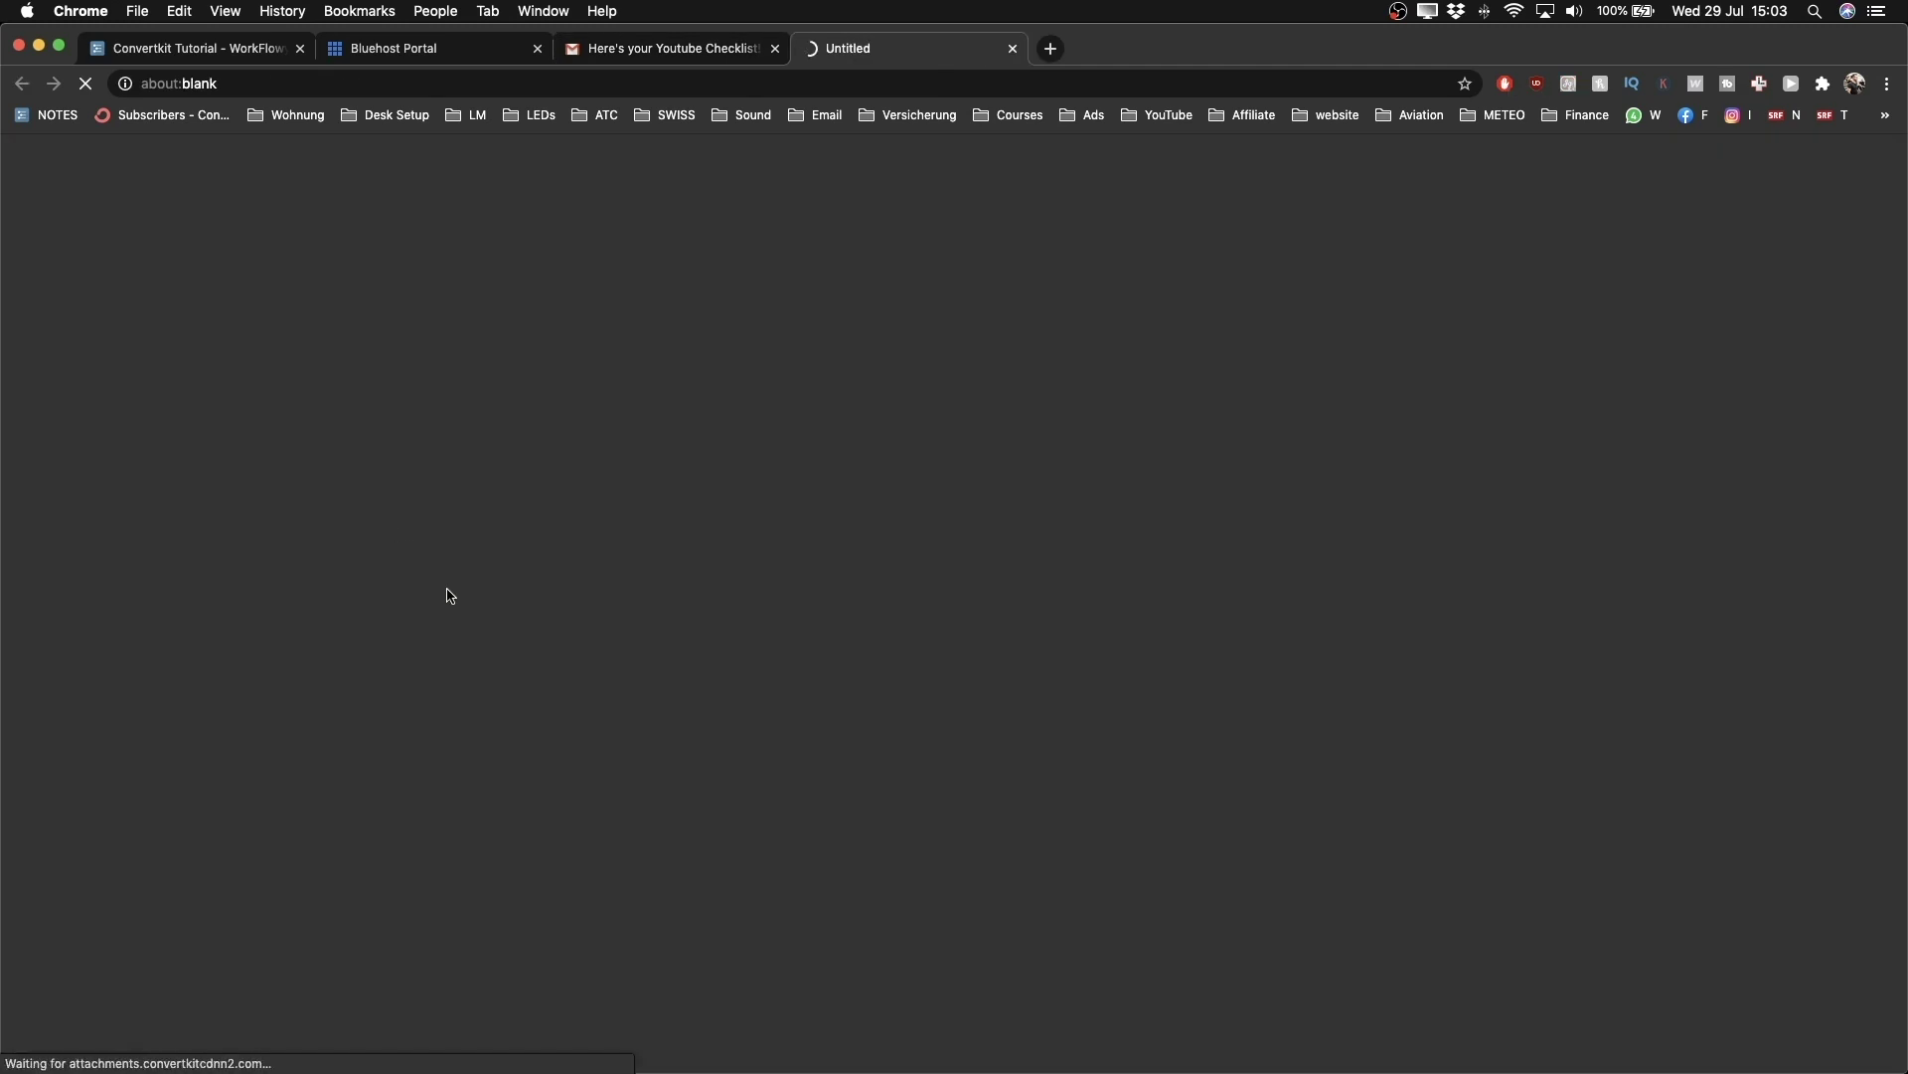
# Step: Page through the 11-page YouTube Optimization Checklist PDF, then return to the ConvertKit desktop
pyautogui.scroll(-5, 608, 616)
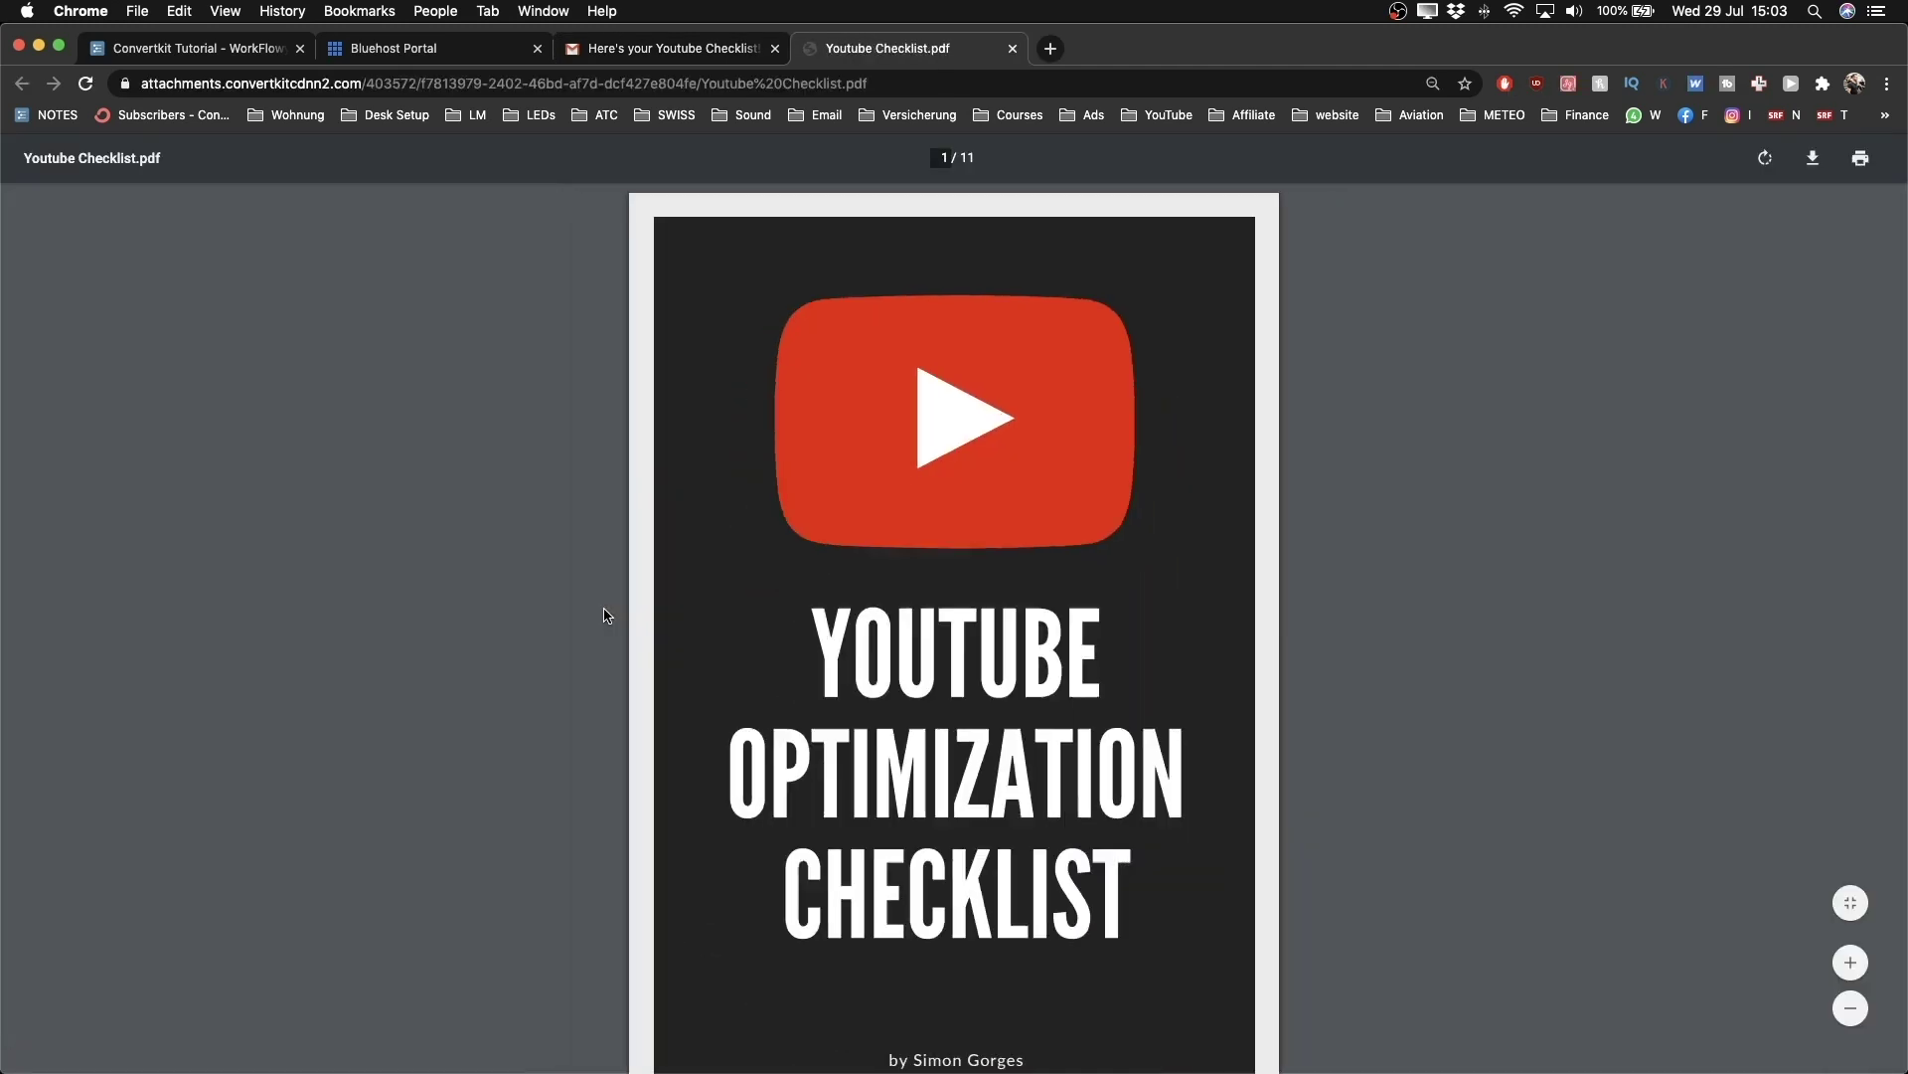
pyautogui.scroll(5, 608, 617)
pyautogui.scroll(2, 608, 616)
pyautogui.scroll(5, 608, 616)
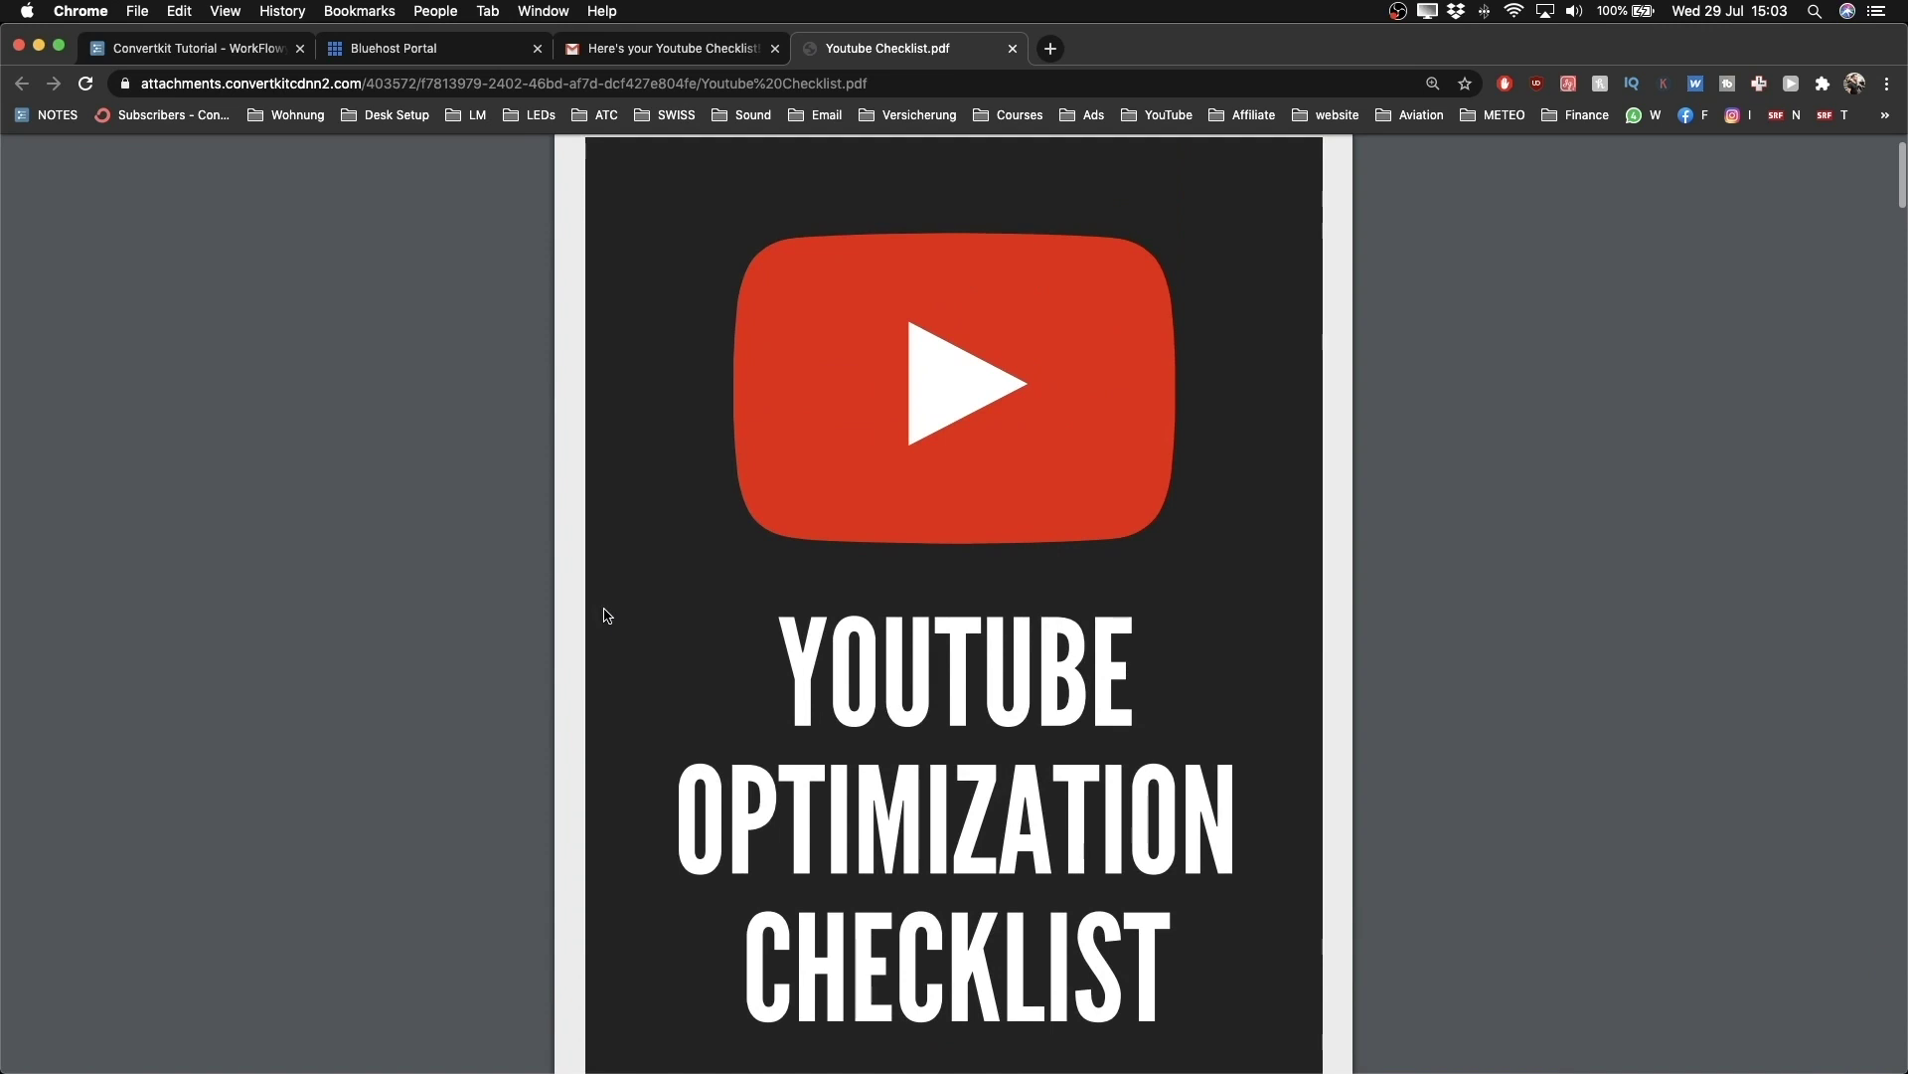
pyautogui.scroll(-3, 788, 557)
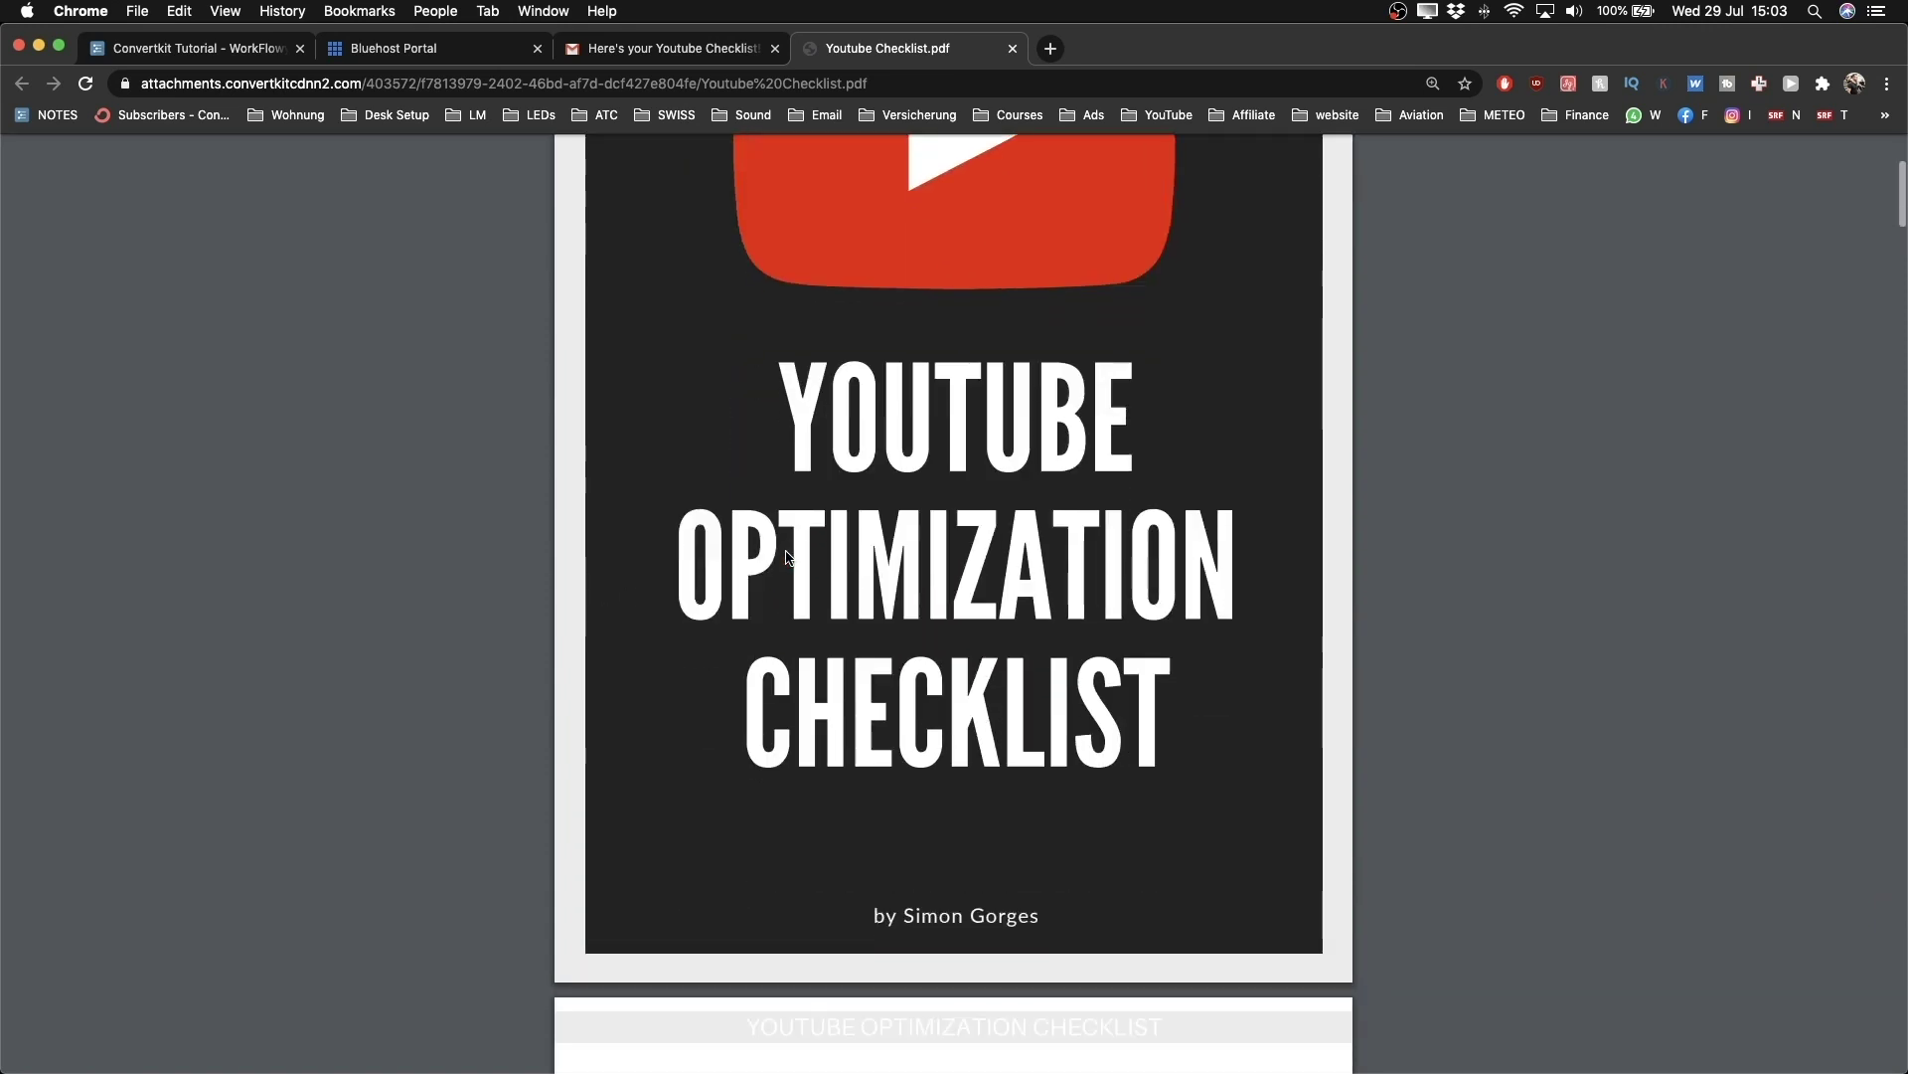
pyautogui.doubleClick(238, 84)
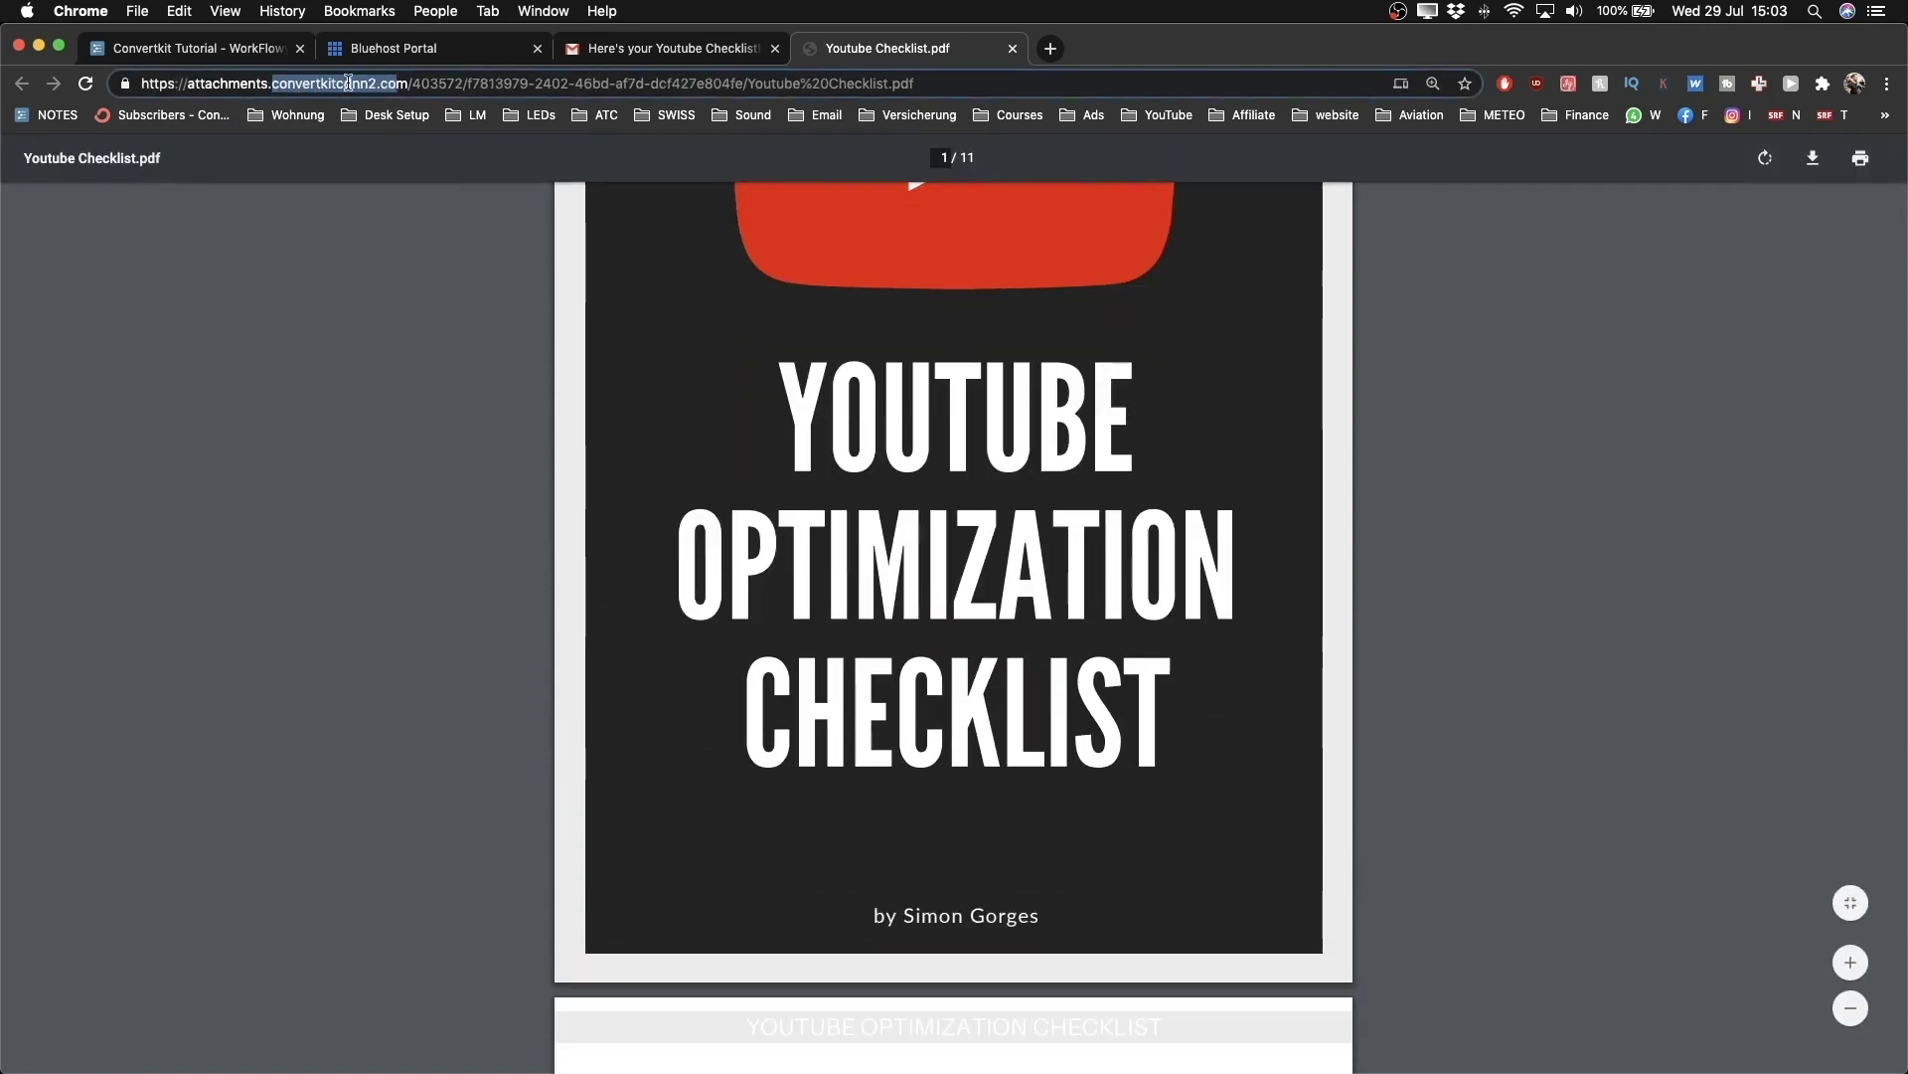
pyautogui.click(579, 481)
pyautogui.scroll(-10, 540, 499)
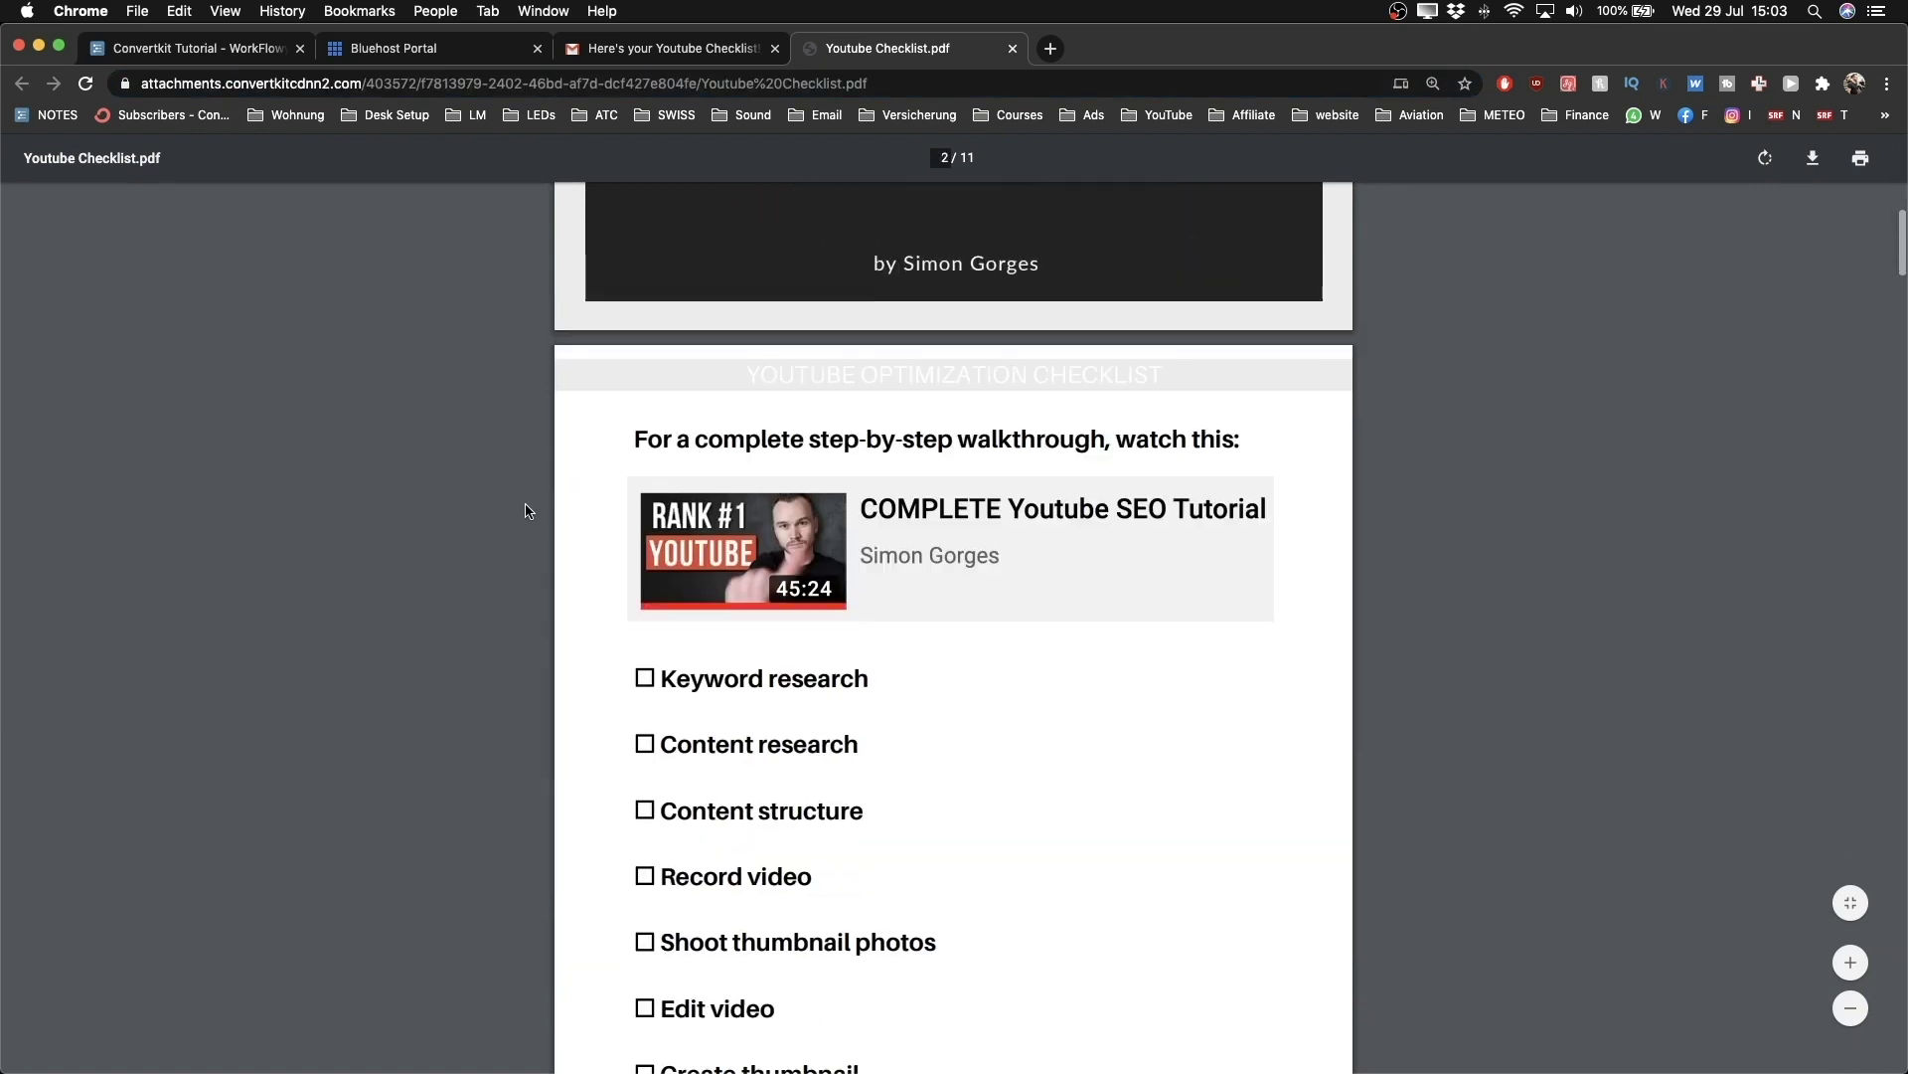
pyautogui.keyDown('ctrl'); pyautogui.scroll(-5, 529, 512); pyautogui.keyUp('ctrl')
pyautogui.scroll(-20, 529, 512)
pyautogui.scroll(20, 527, 511)
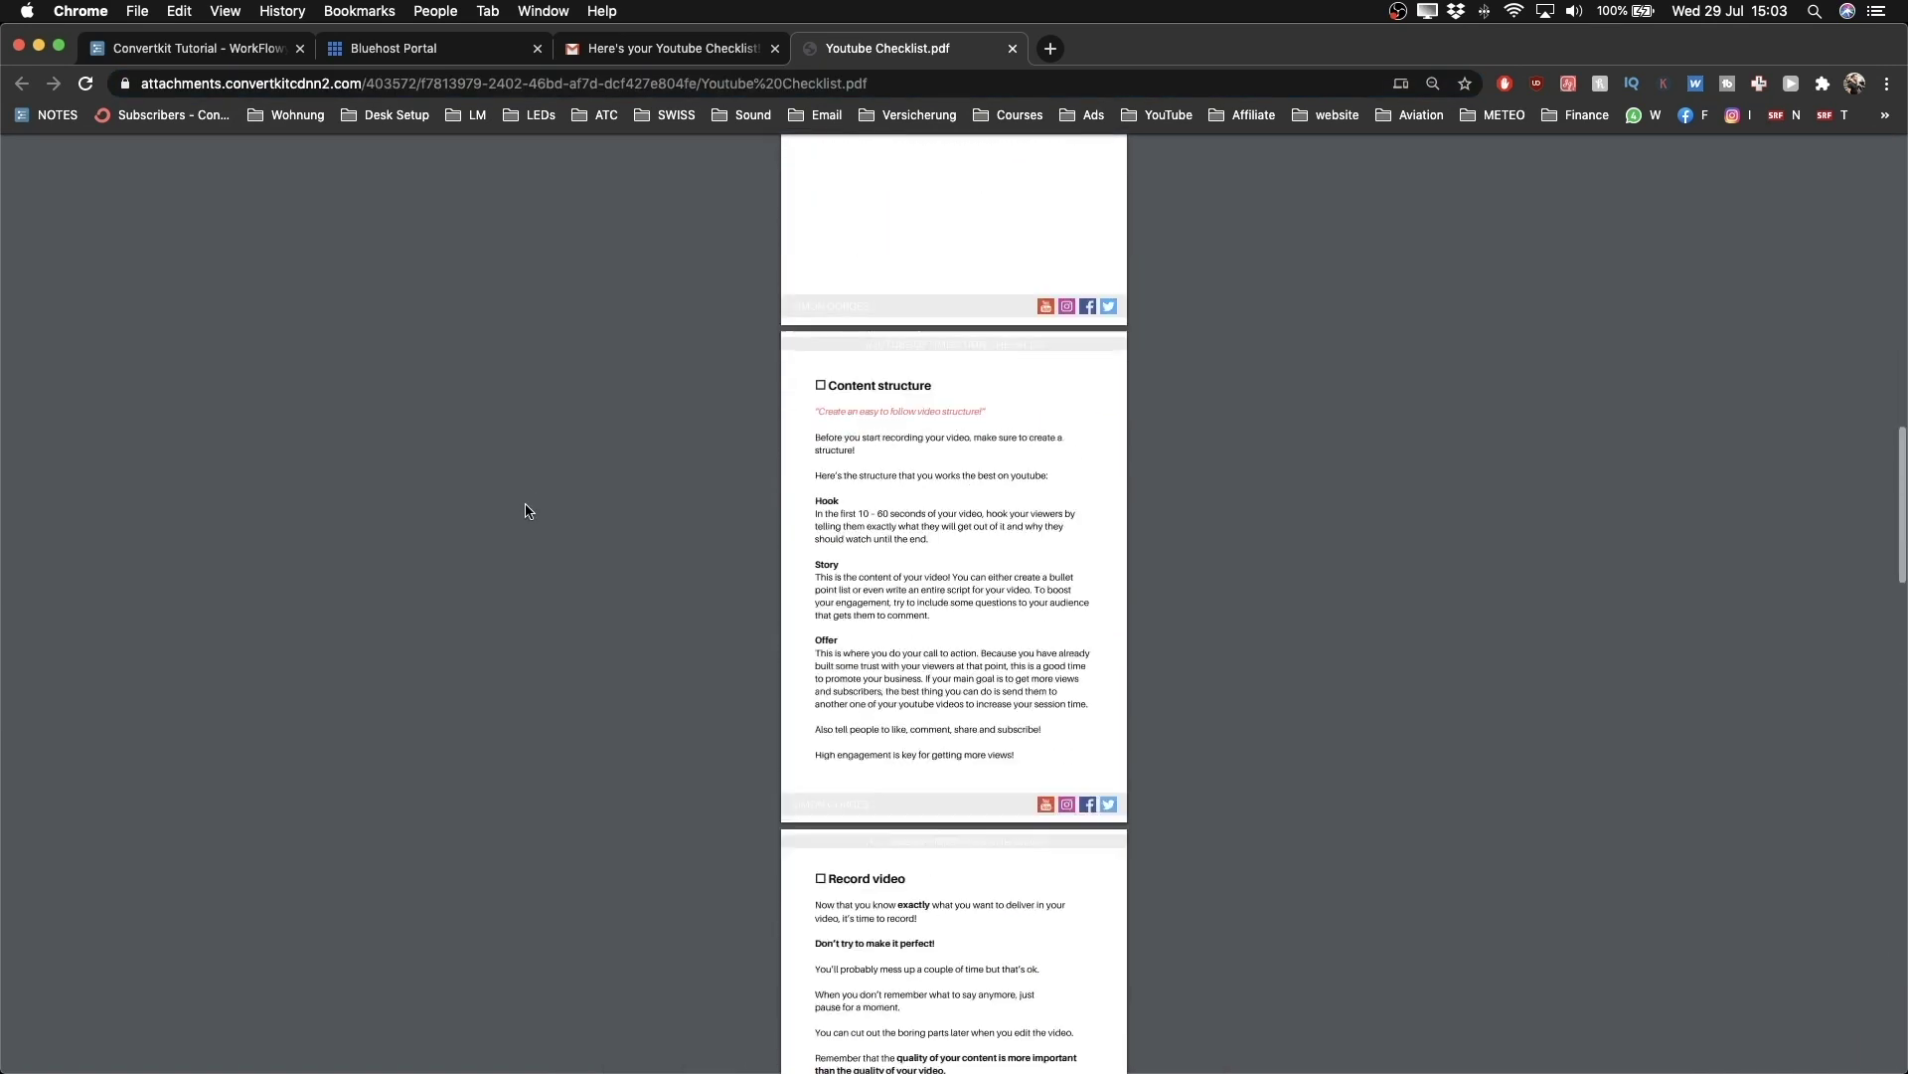
pyautogui.keyDown('ctrl'); pyautogui.scroll(8, 527, 511); pyautogui.keyUp('ctrl')
pyautogui.rightClick(870, 517)
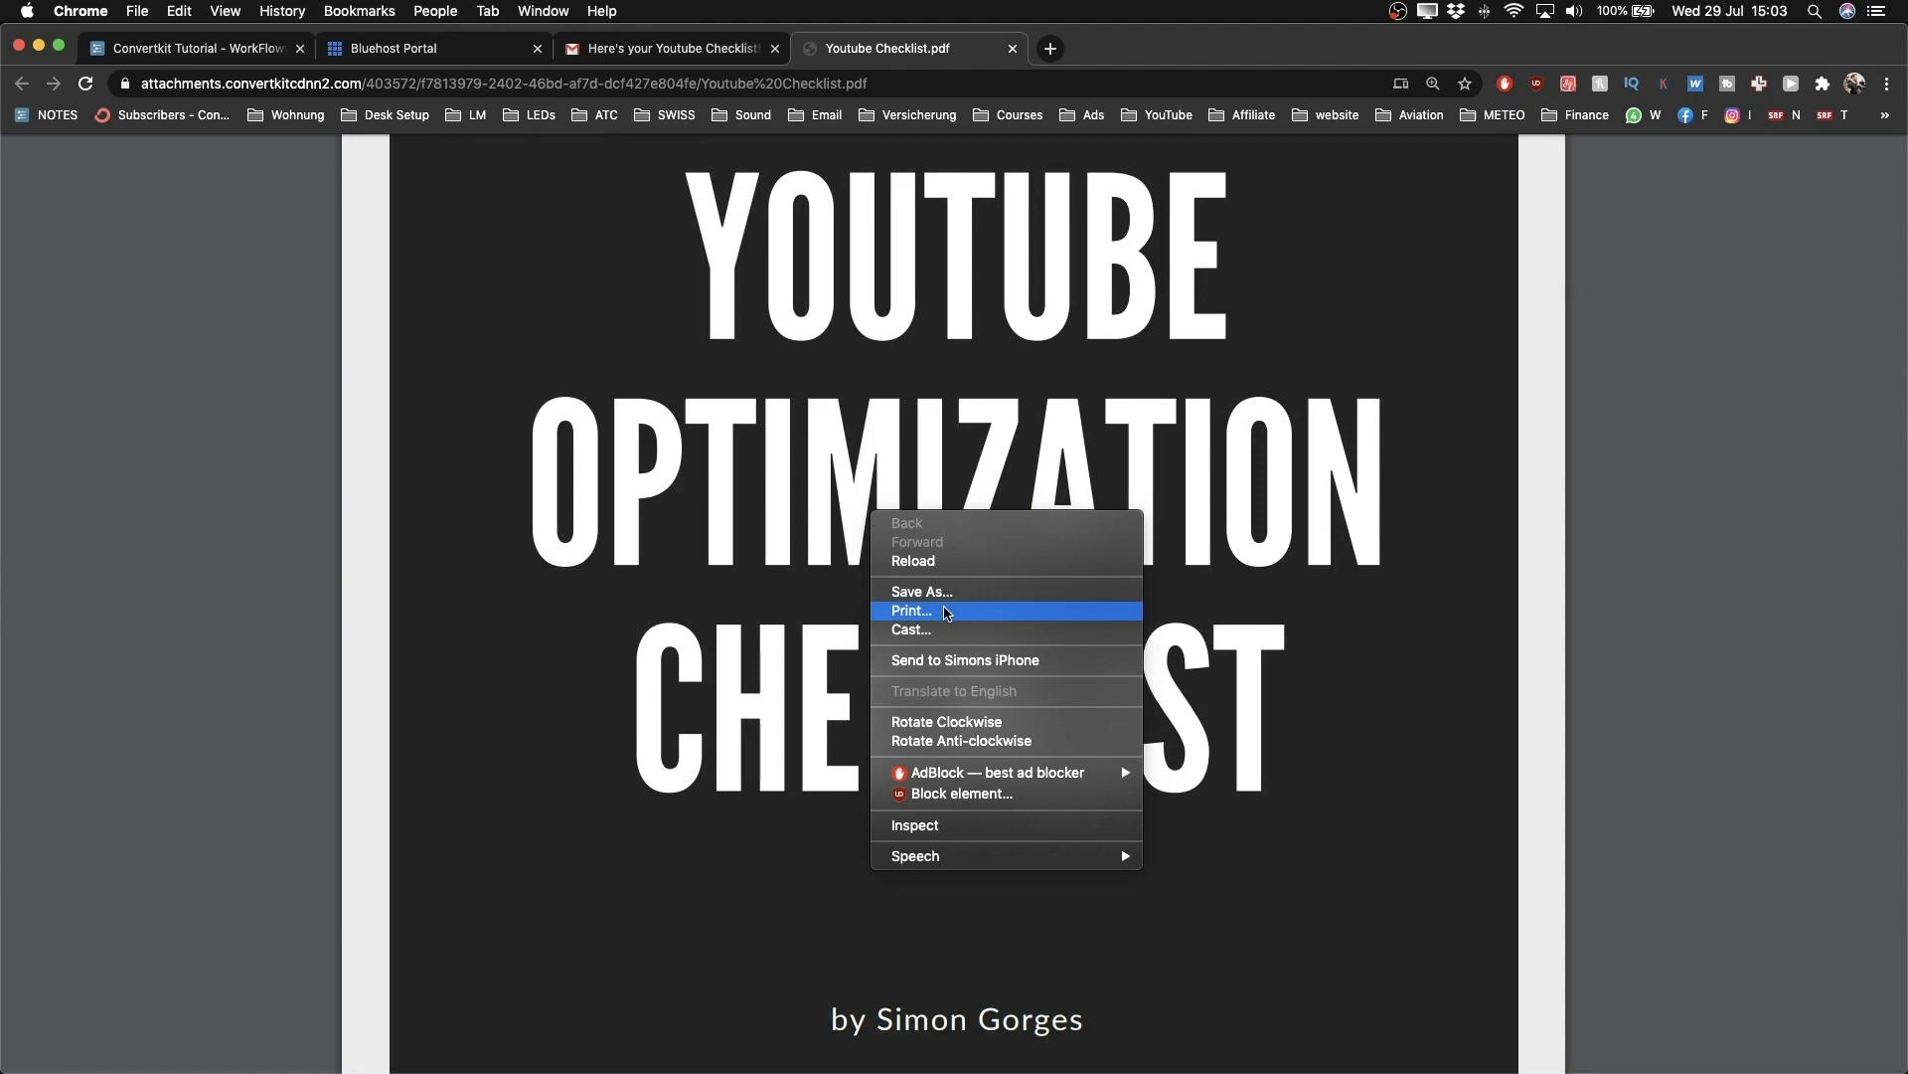
pyautogui.click(282, 622)
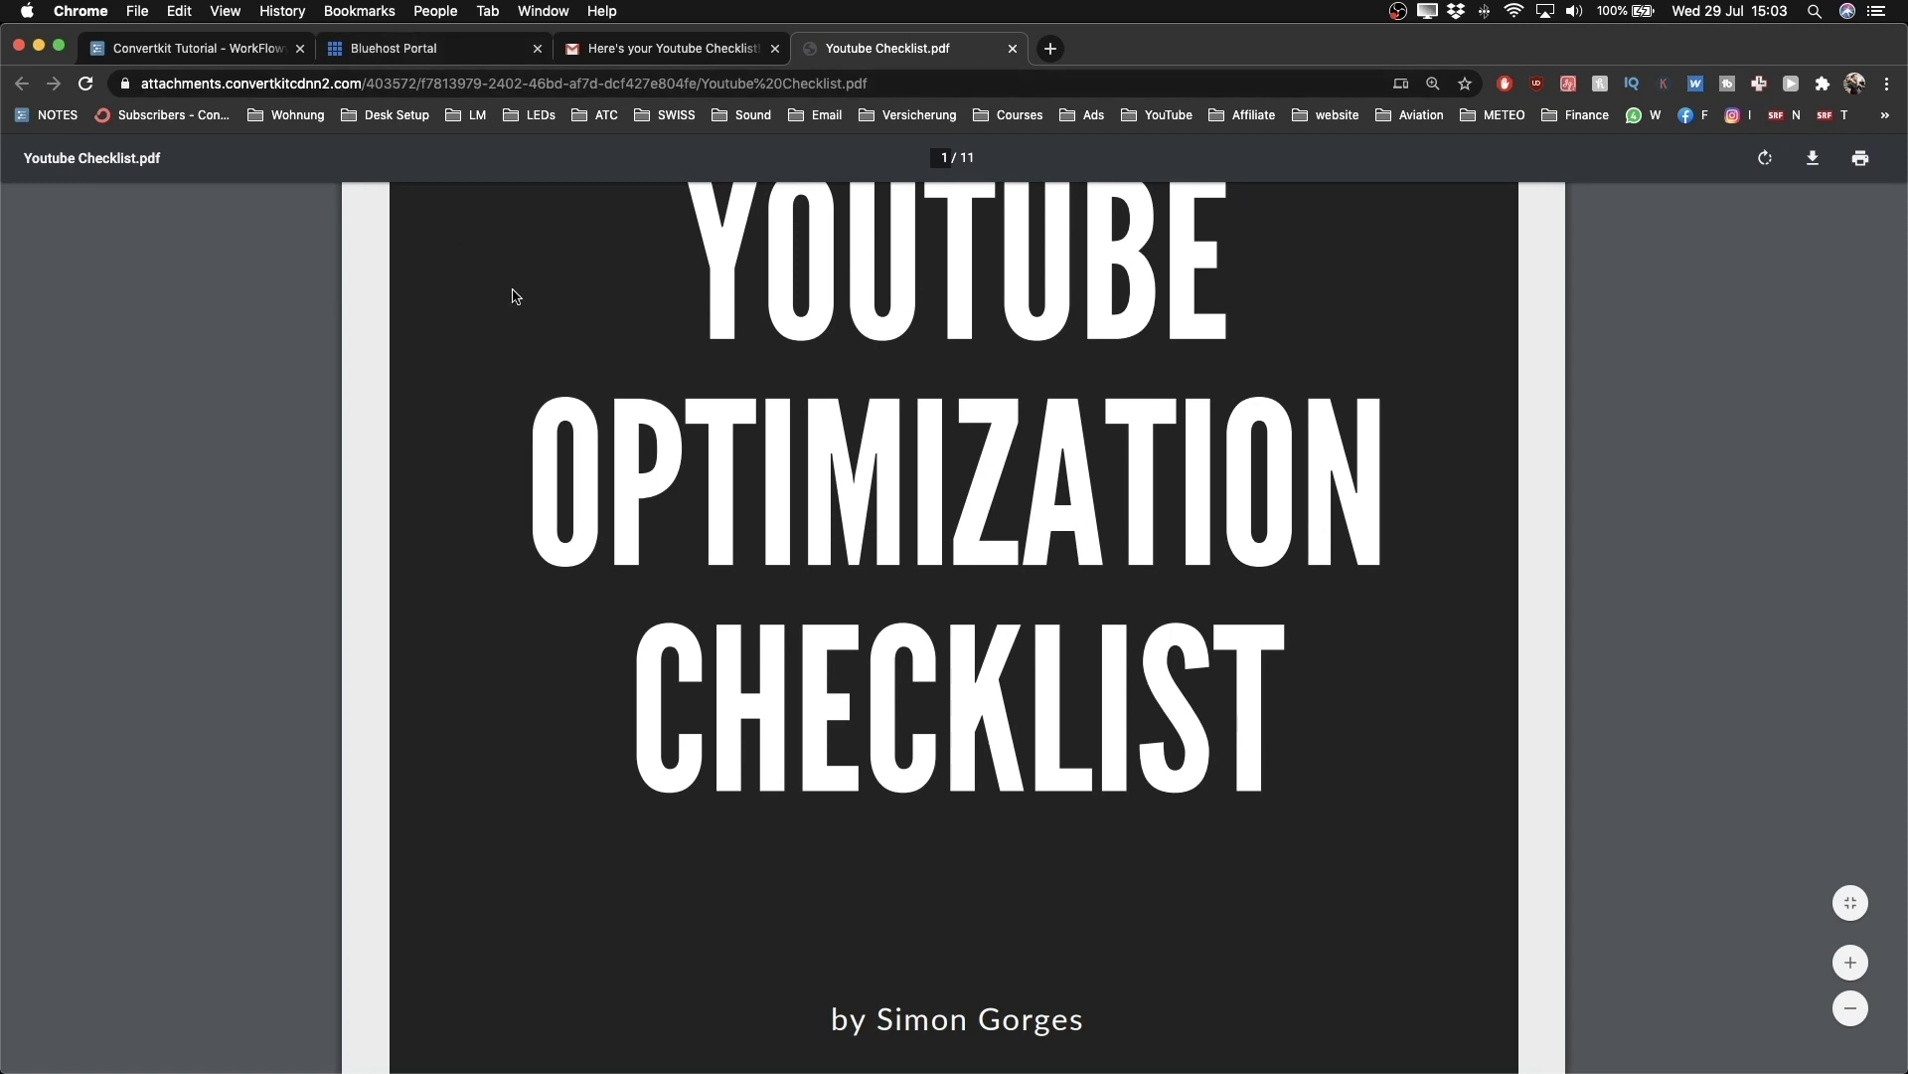
pyautogui.scroll(-5, 626, 524)
pyautogui.hotkey('ctrl', 'Left')
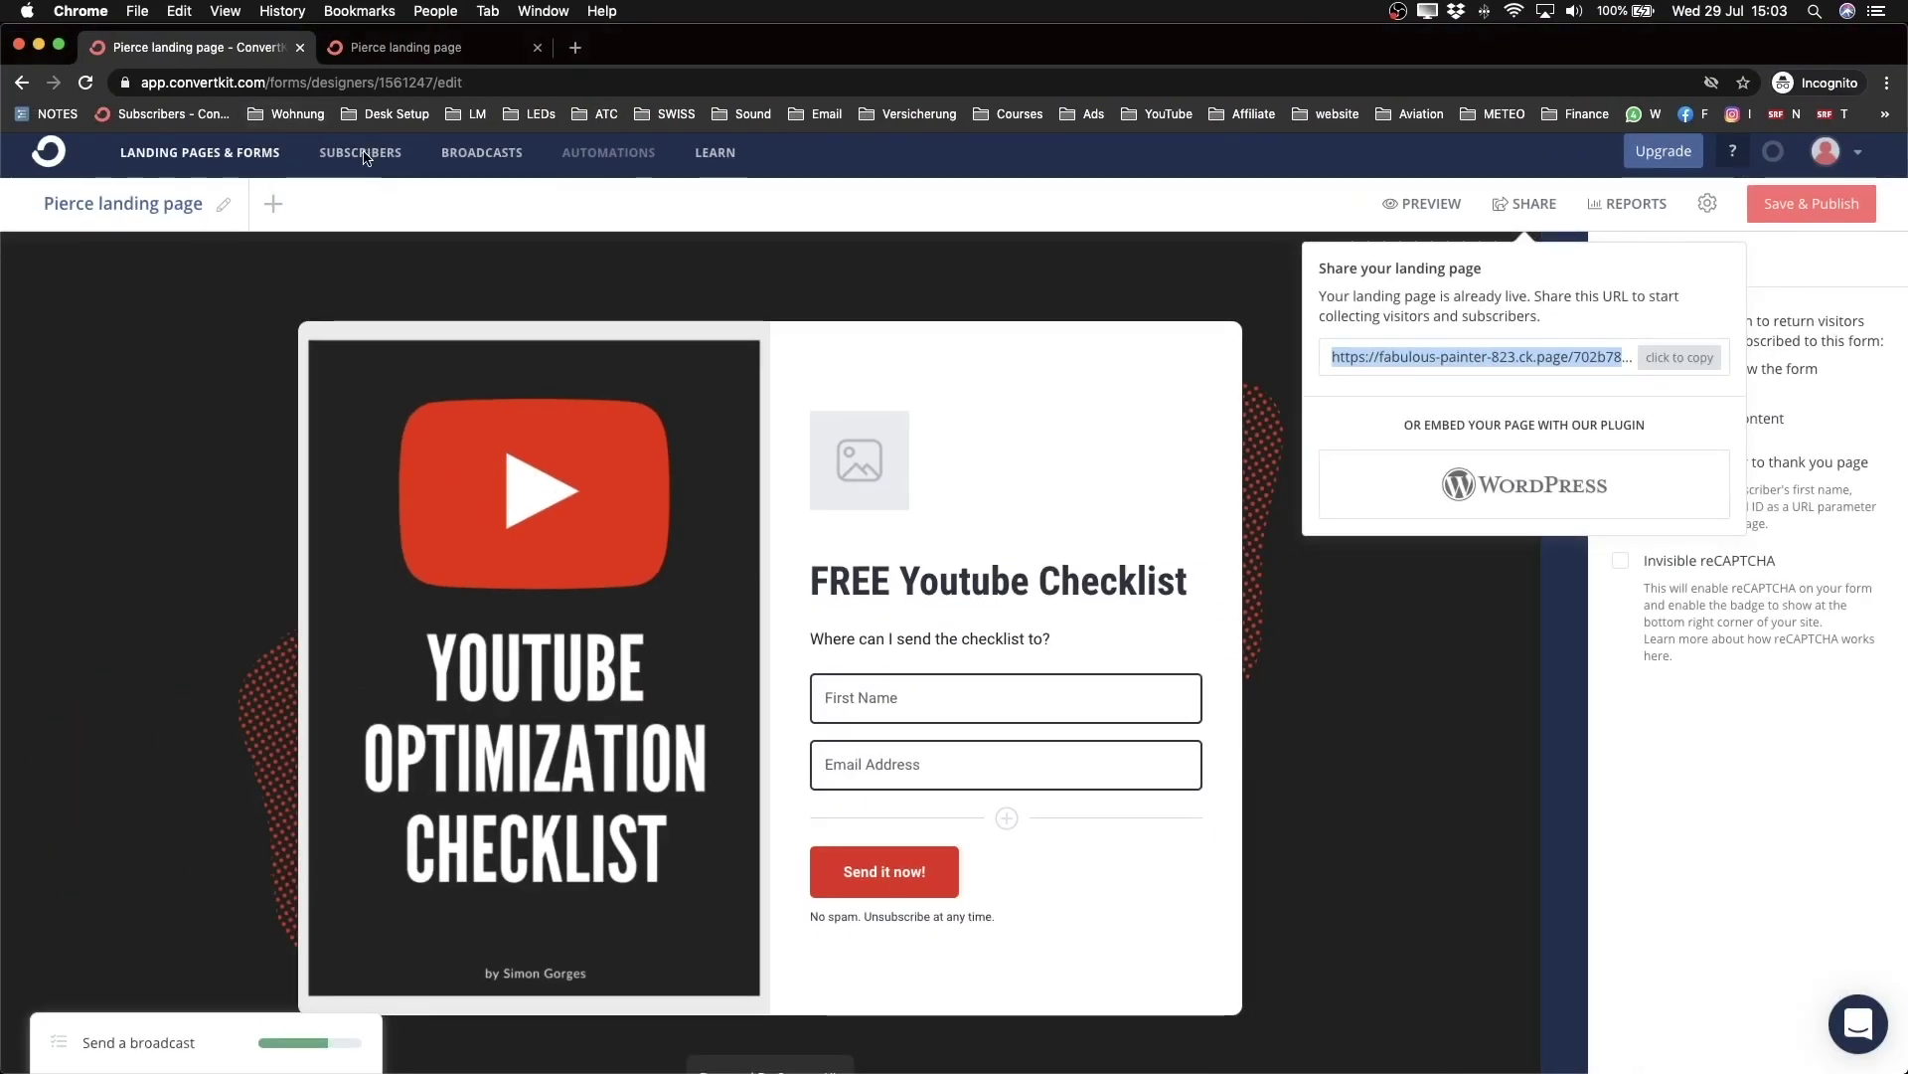
# Step: Review the confirmed subscriber list in a new Subscribers tab
pyautogui.click(364, 159)
pyautogui.keyDown('super'); pyautogui.click(361, 159); pyautogui.keyUp('super')
pyautogui.click(375, 50)
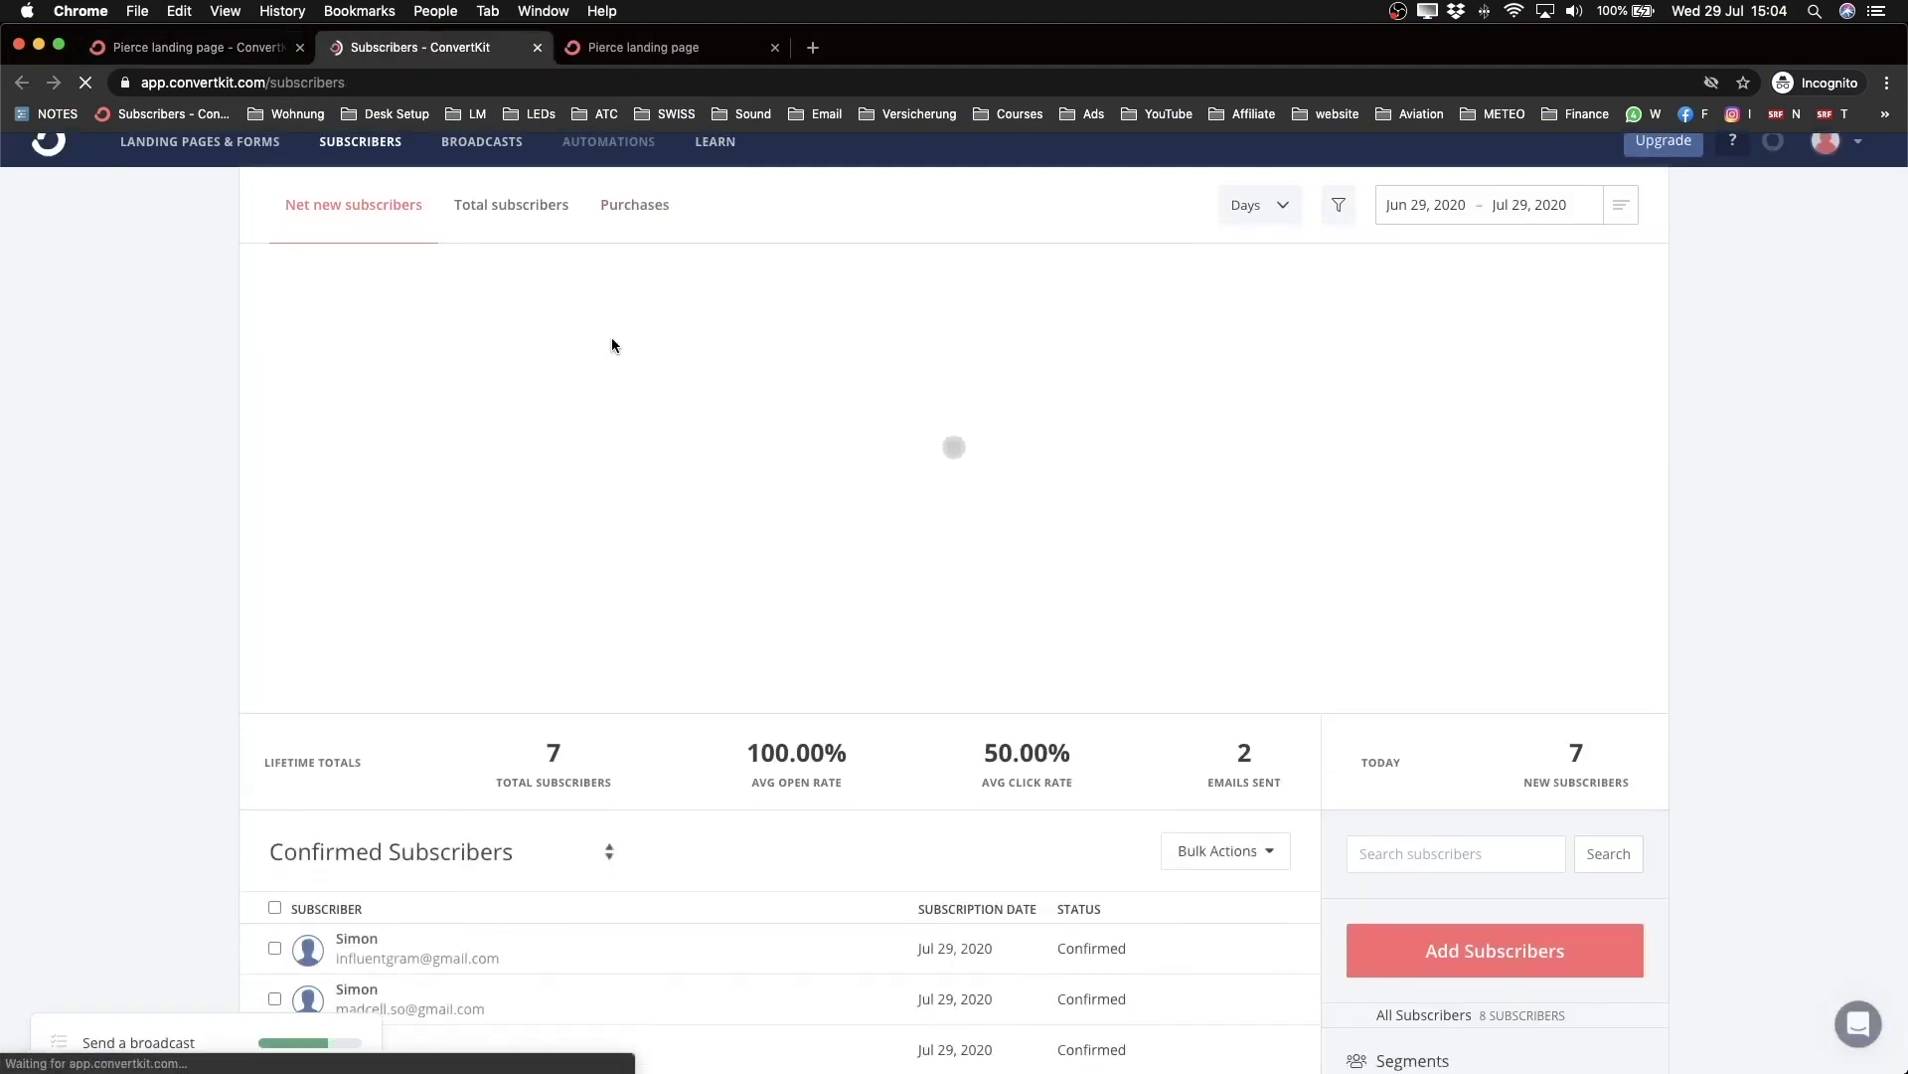
pyautogui.scroll(-3, 611, 337)
pyautogui.scroll(5, 375, 585)
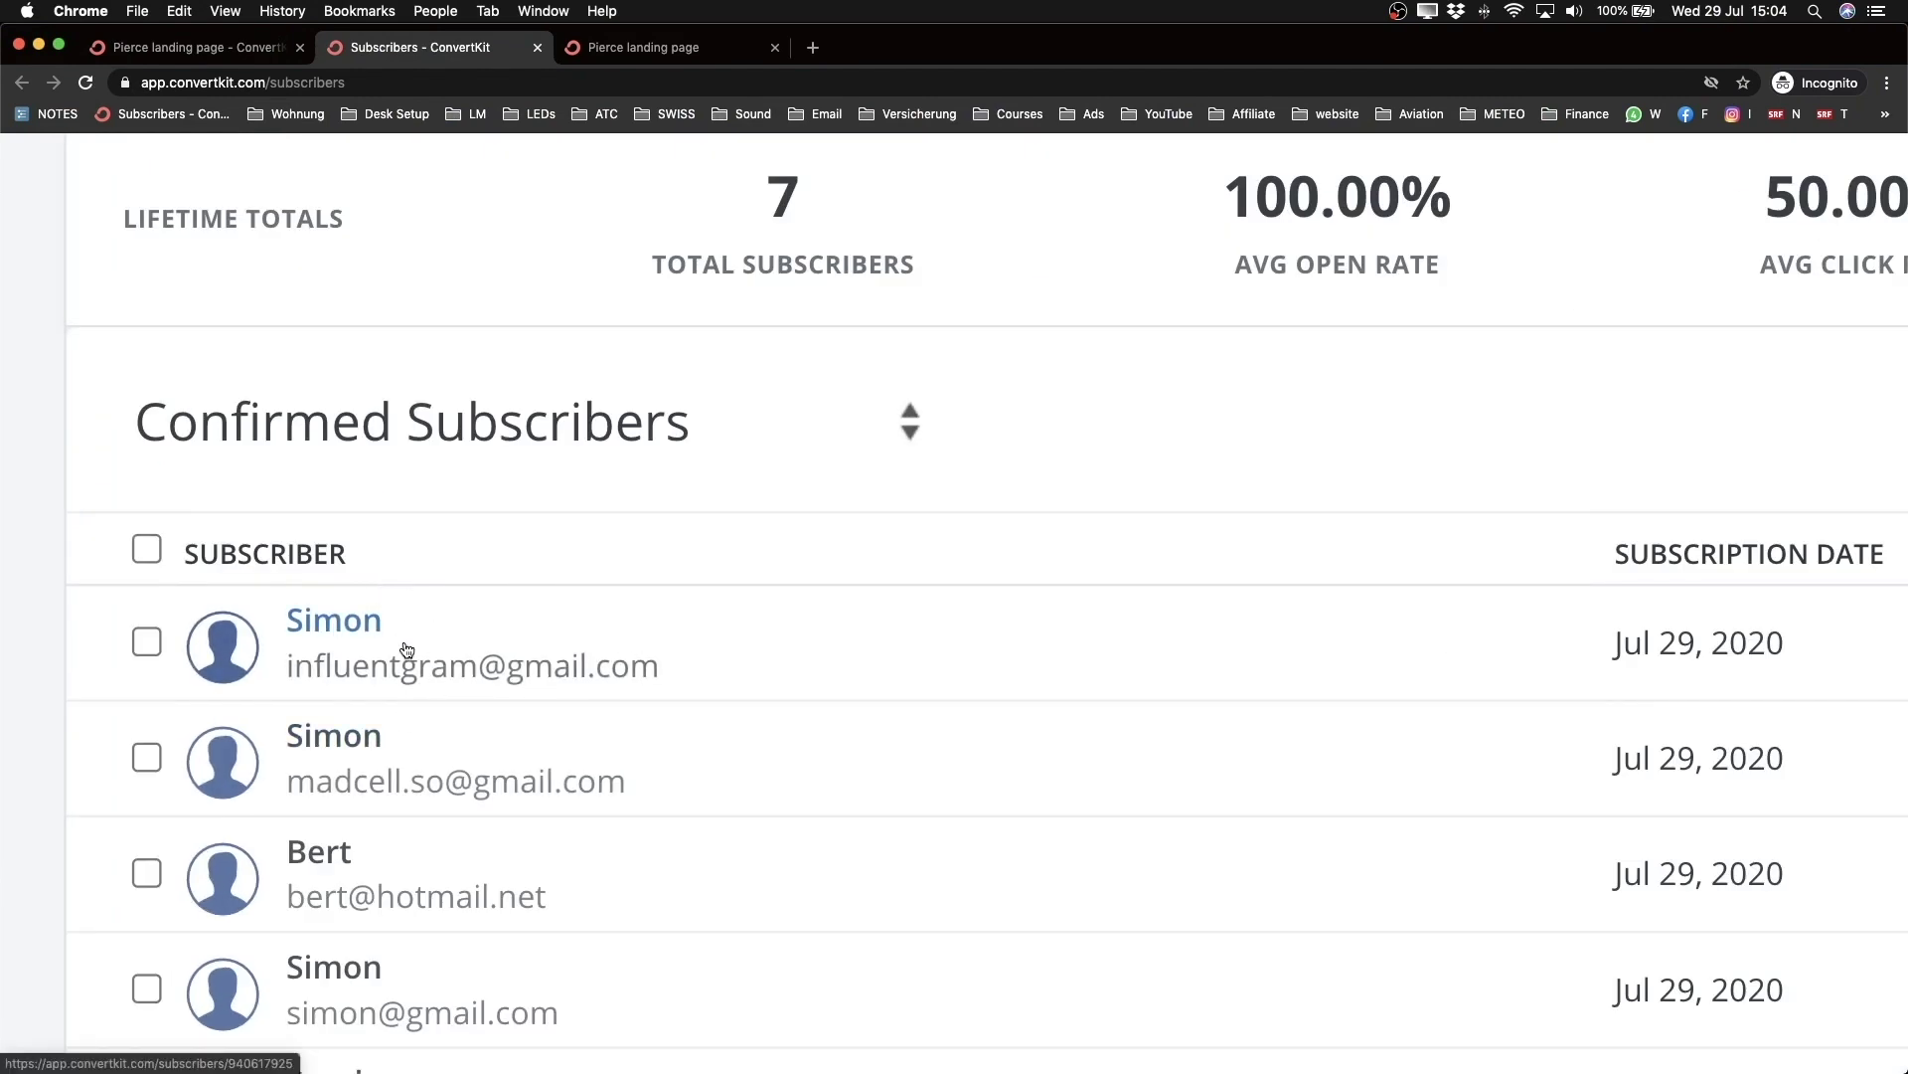
pyautogui.scroll(-5, 407, 651)
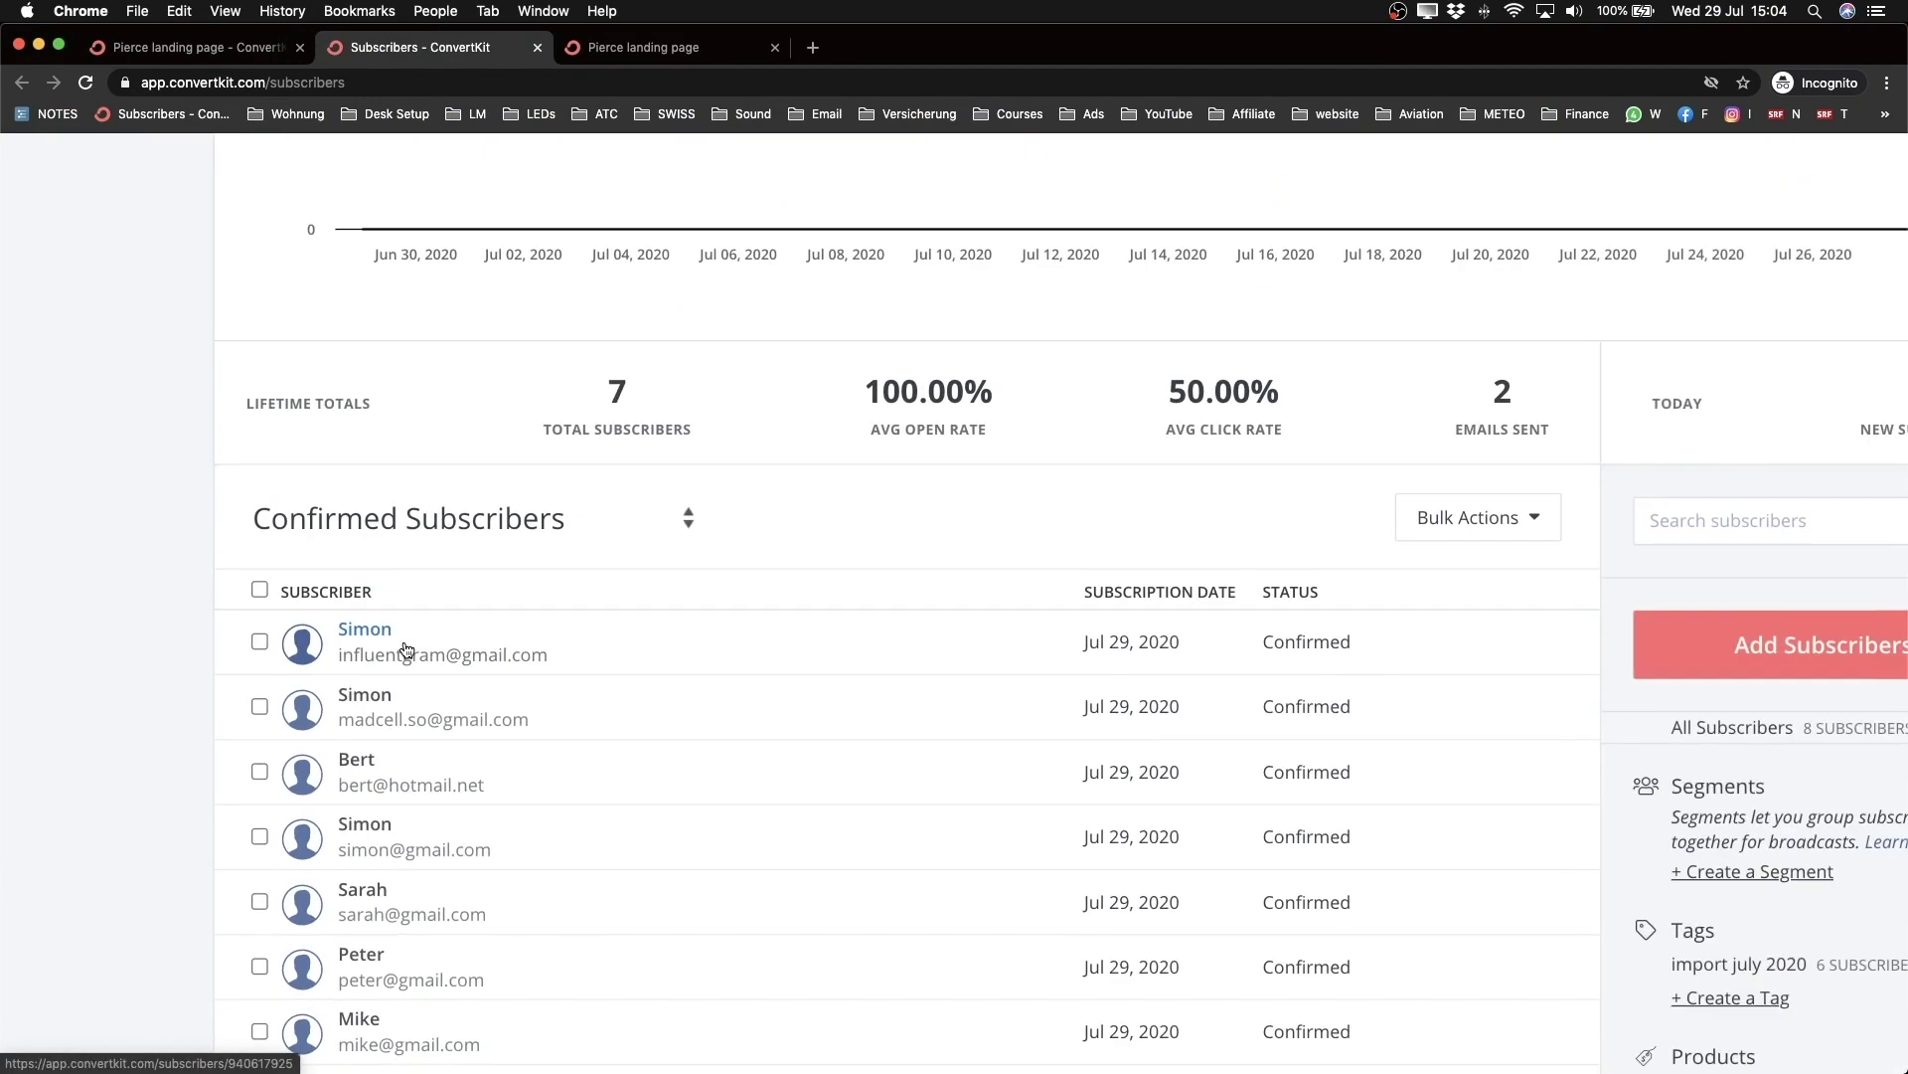
pyautogui.click(221, 52)
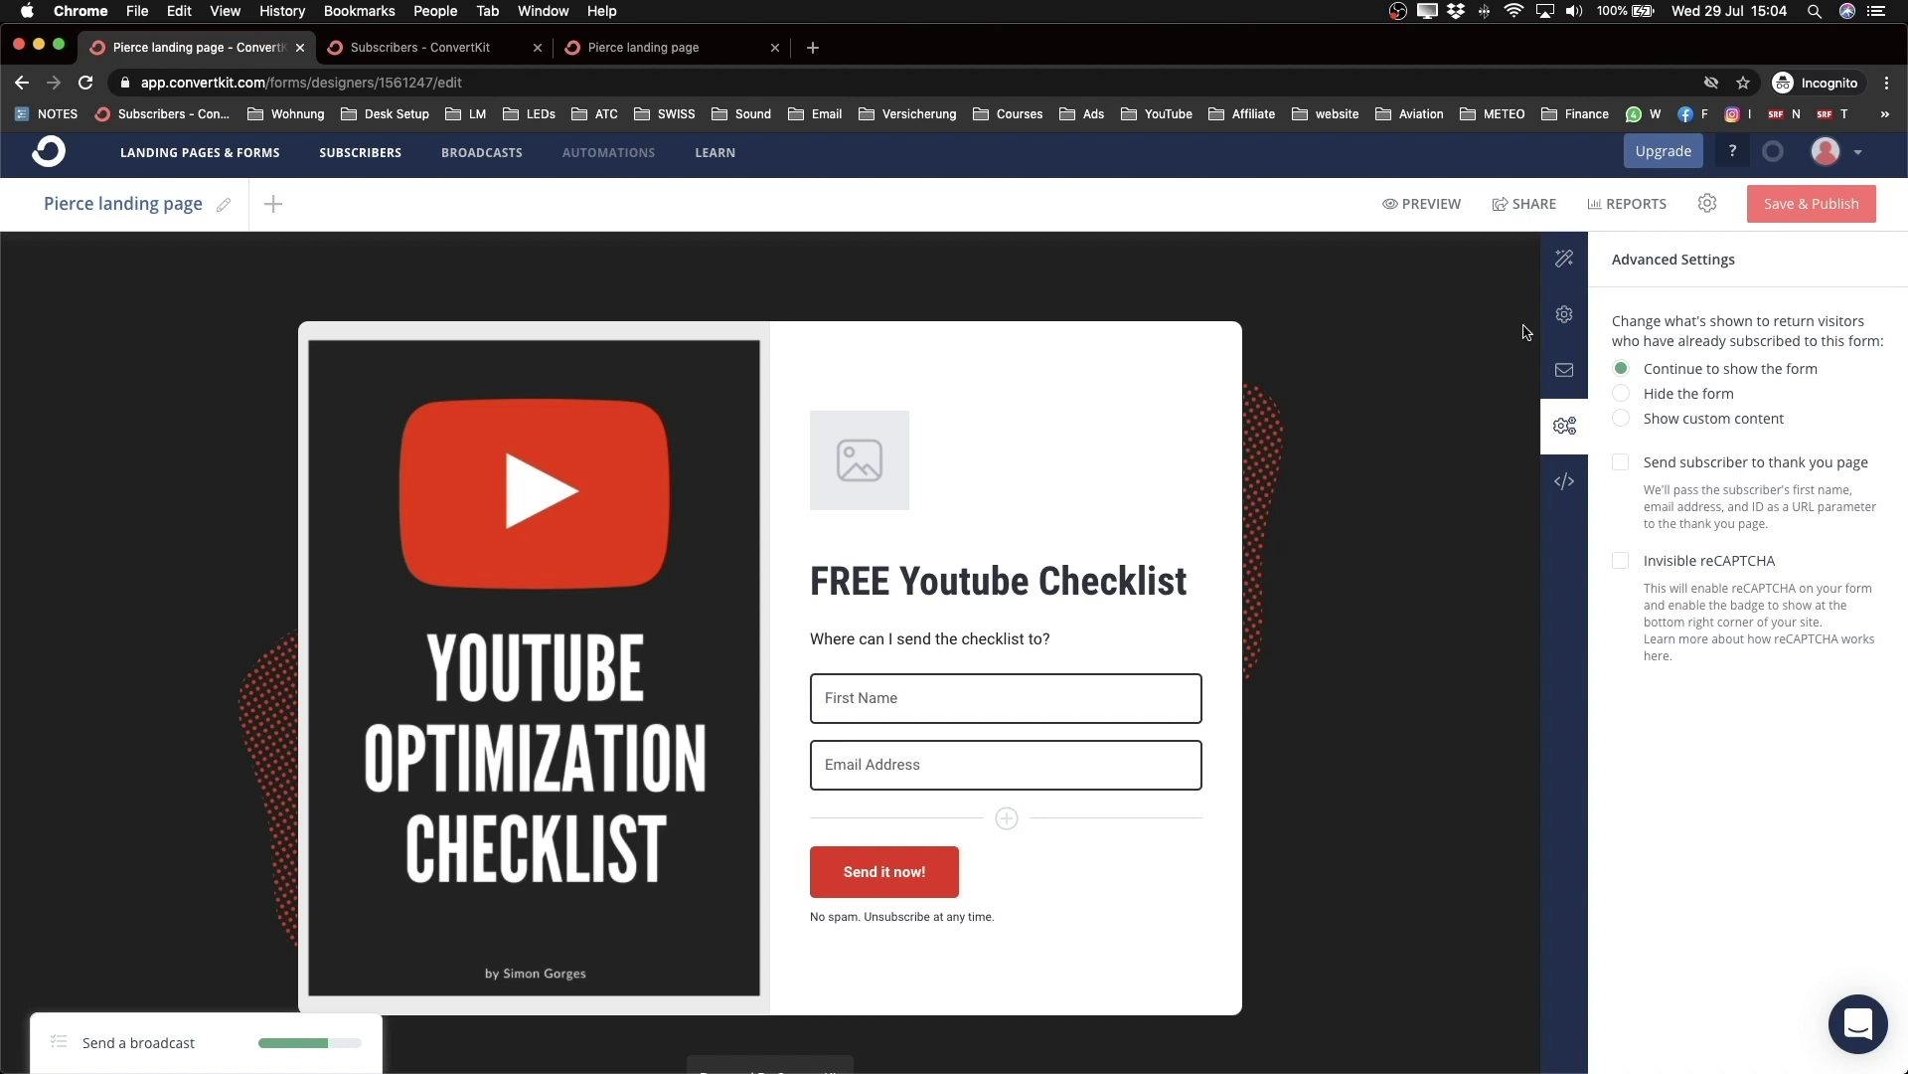
# Step: Check the published page's address and success message, then show the landing page Settings
pyautogui.click(1562, 316)
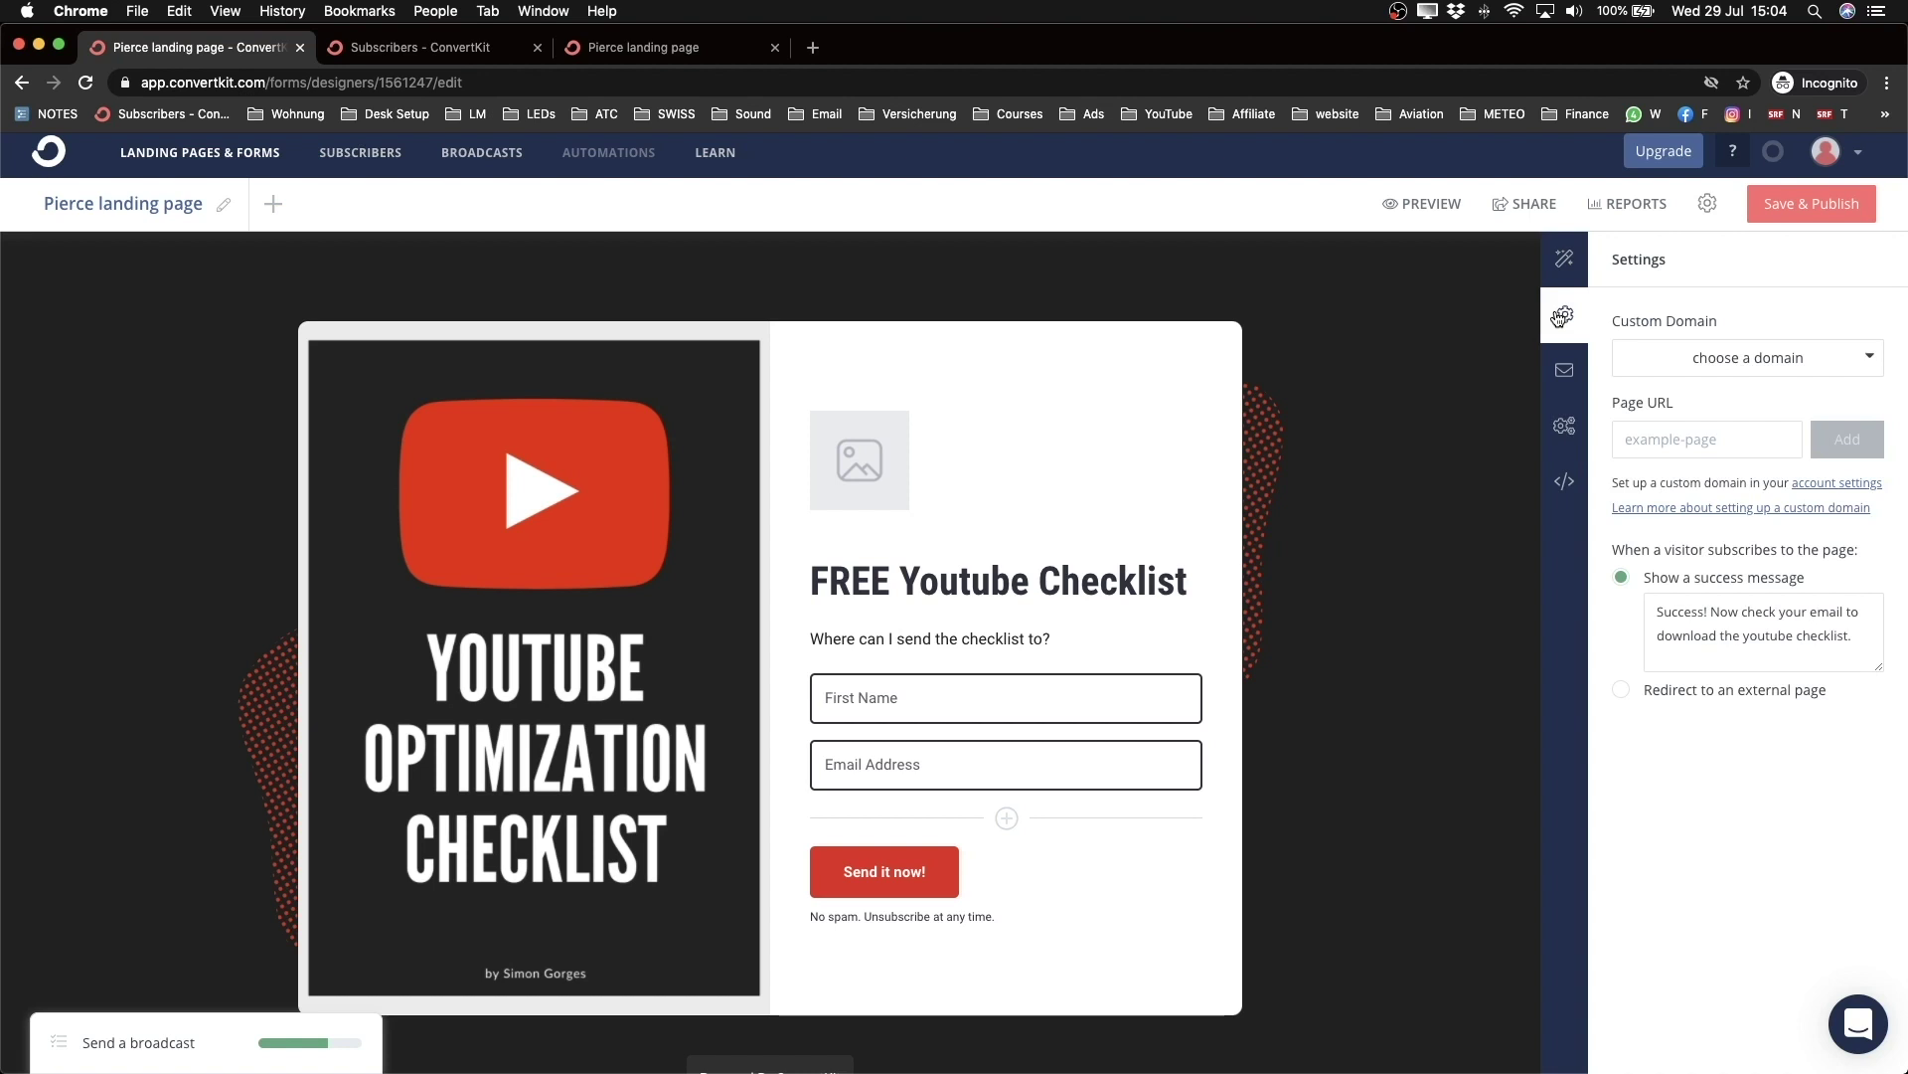
pyautogui.click(636, 47)
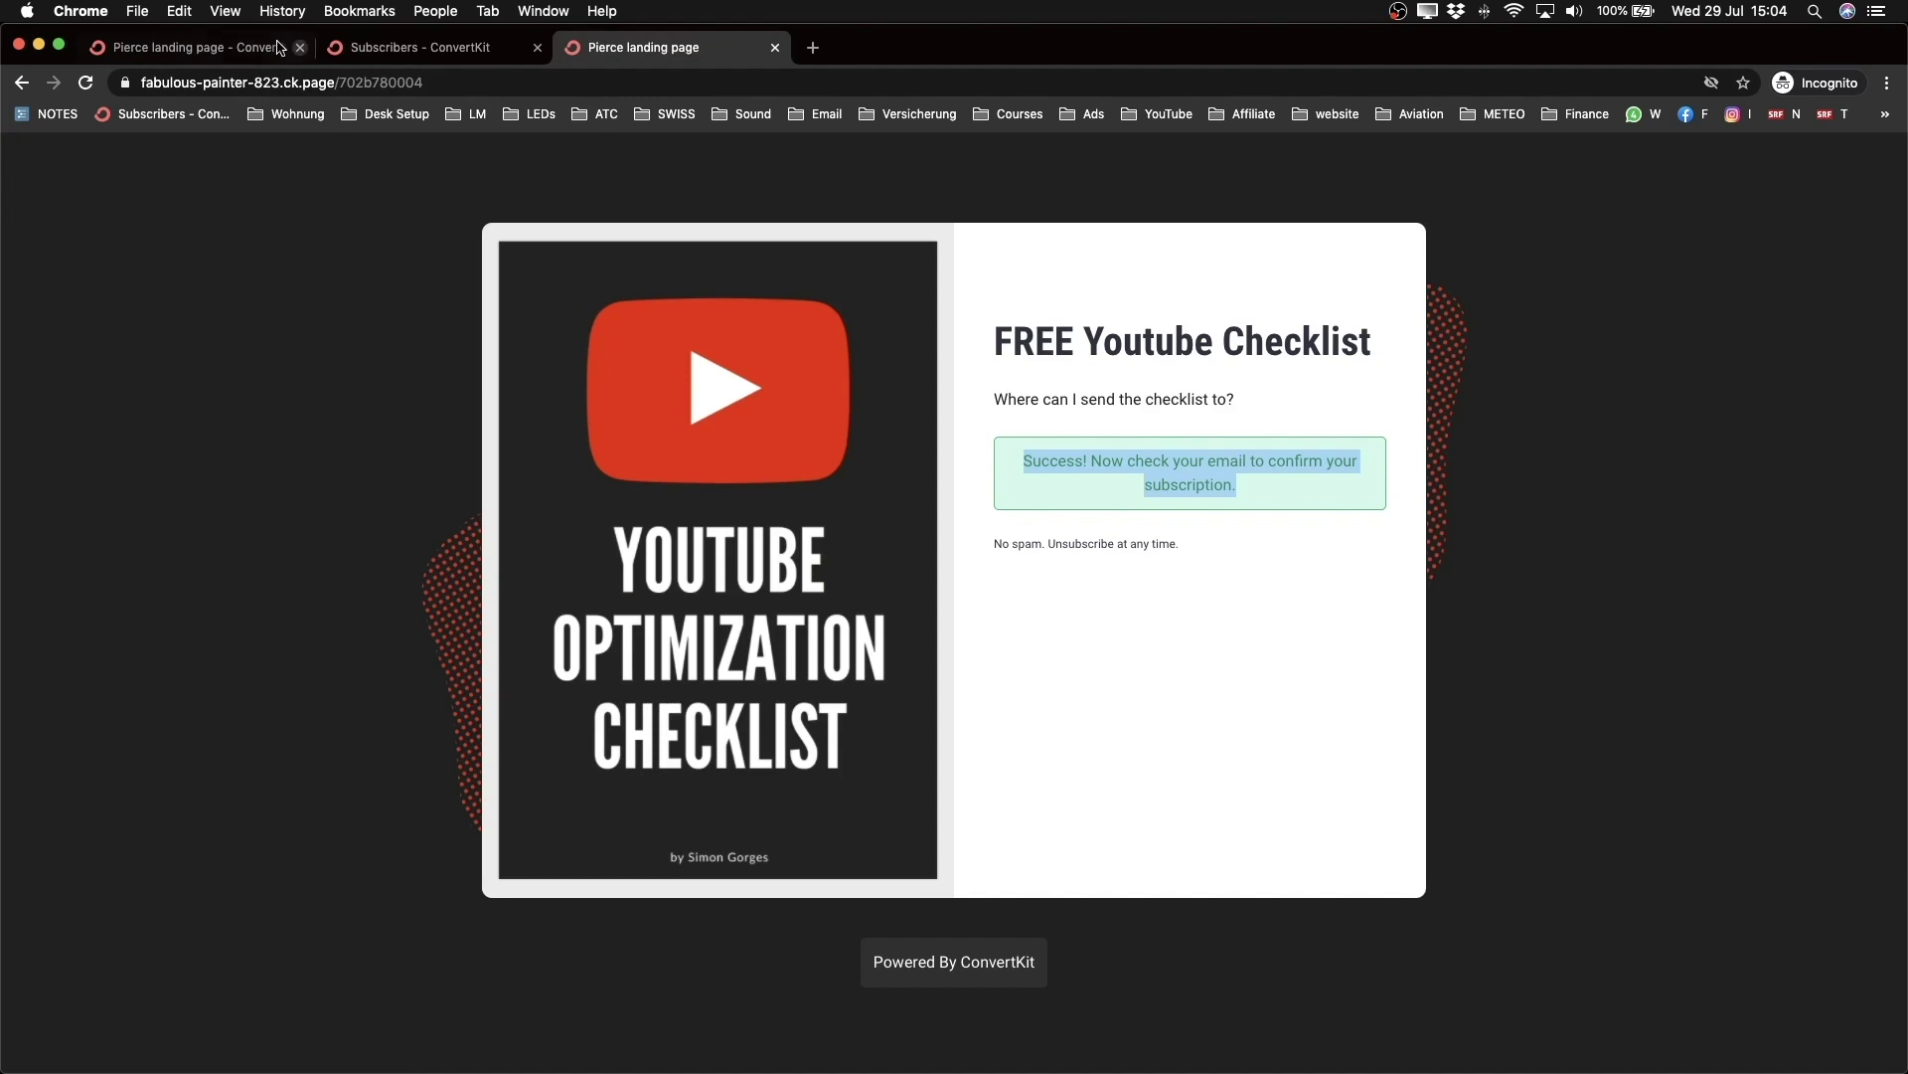
pyautogui.click(177, 86)
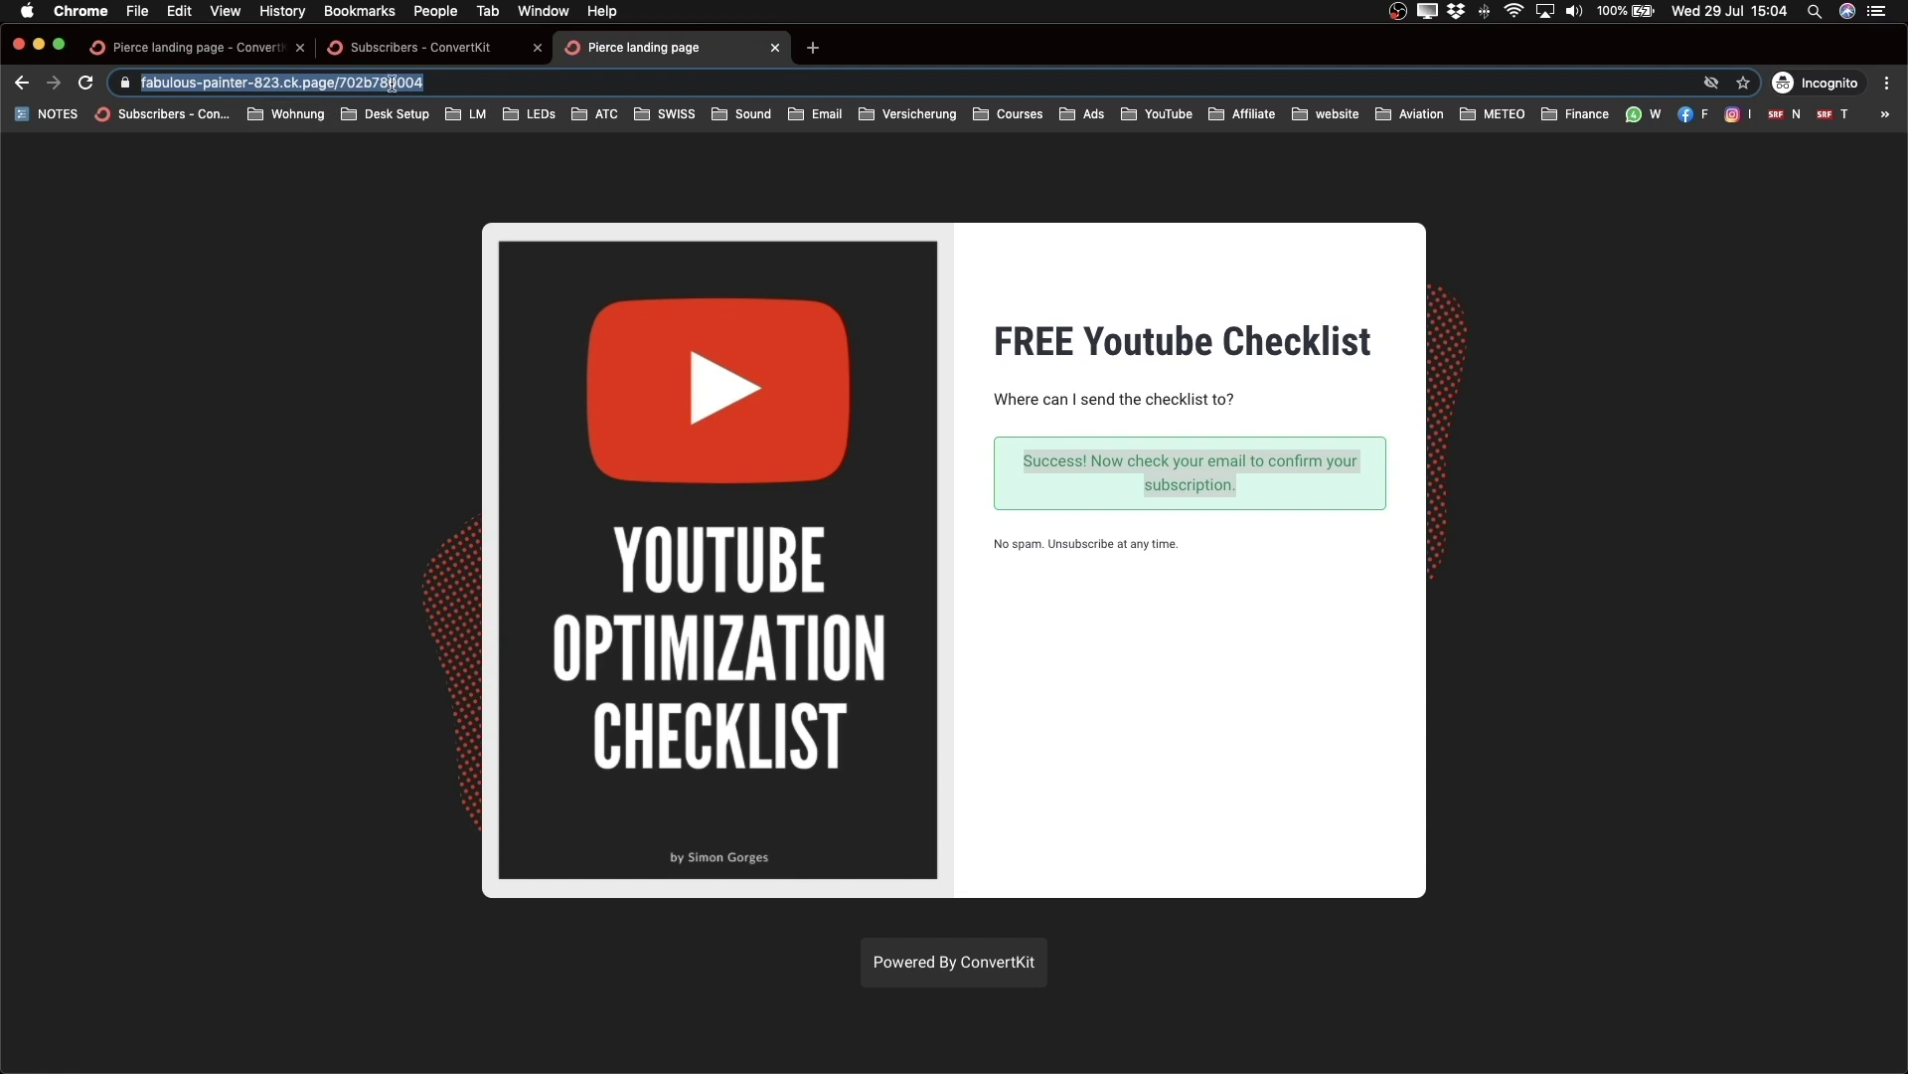
pyautogui.click(397, 289)
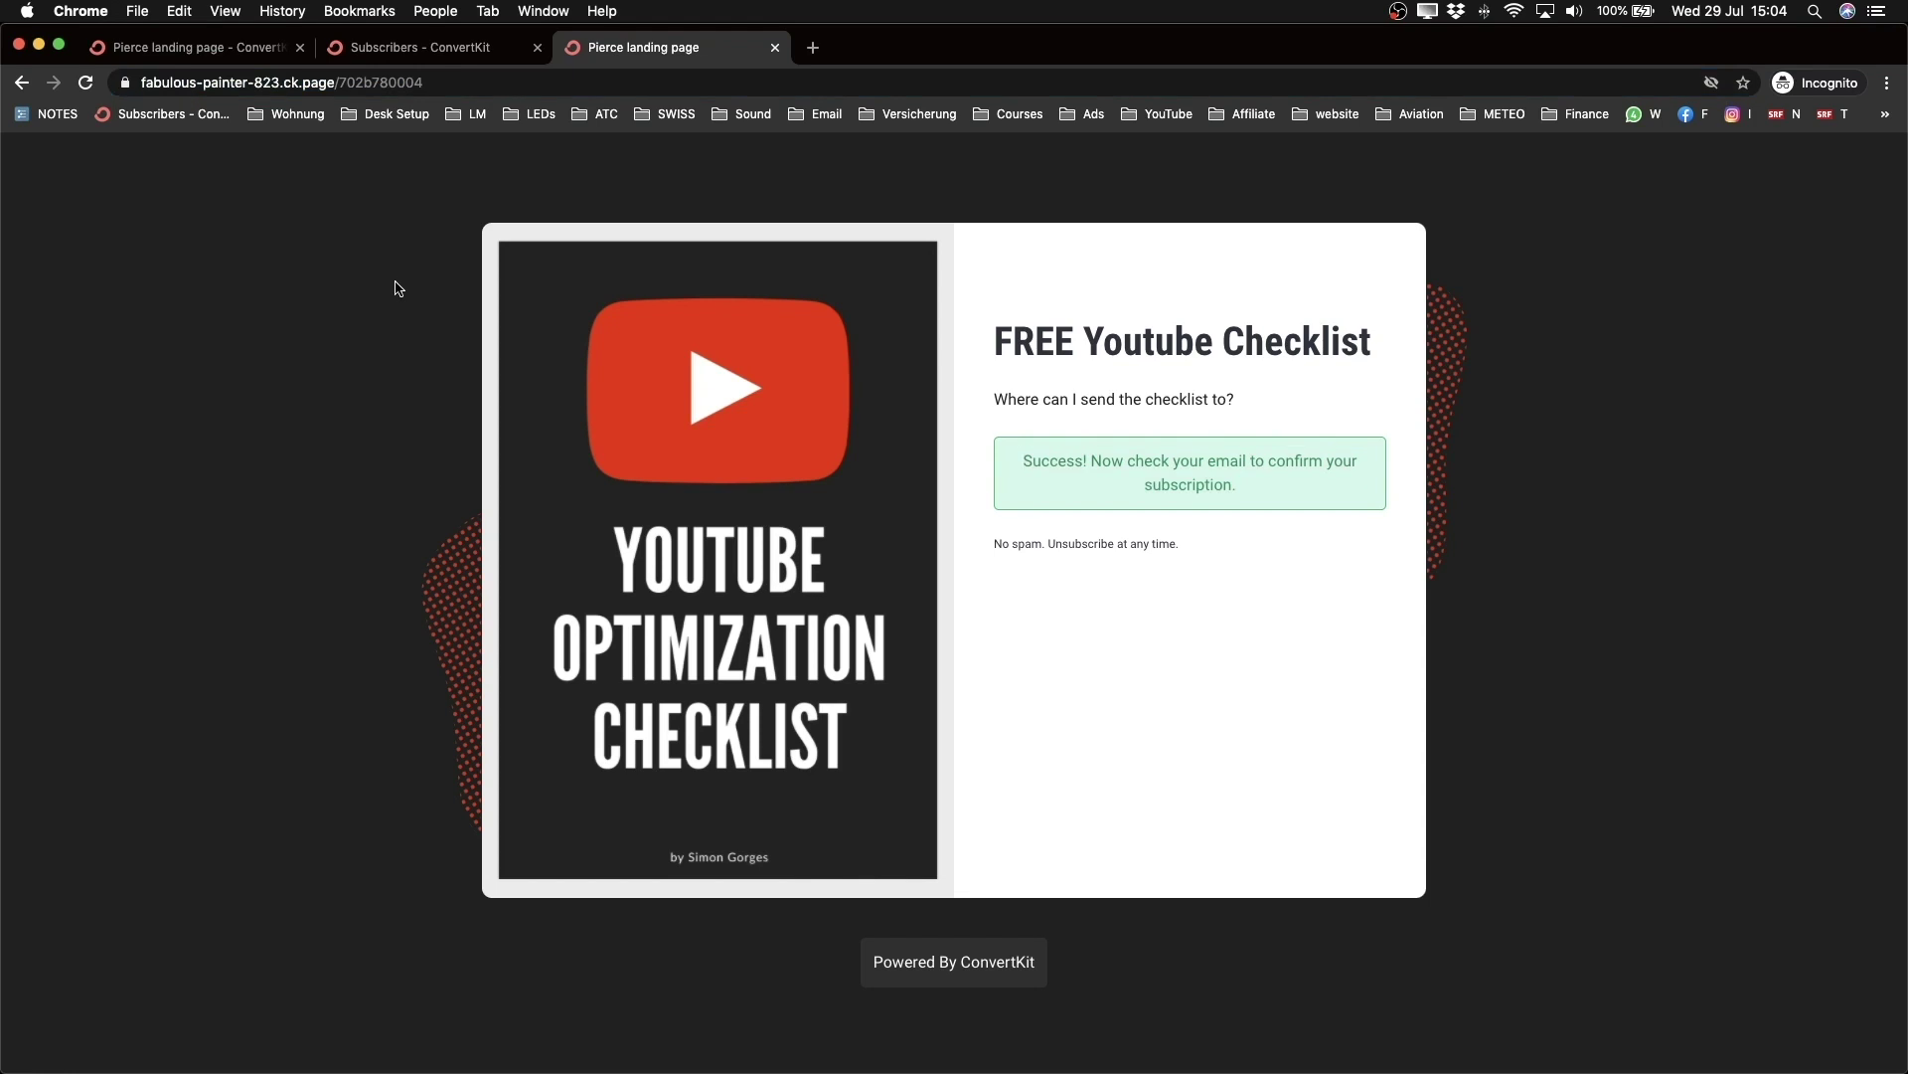
pyautogui.click(388, 51)
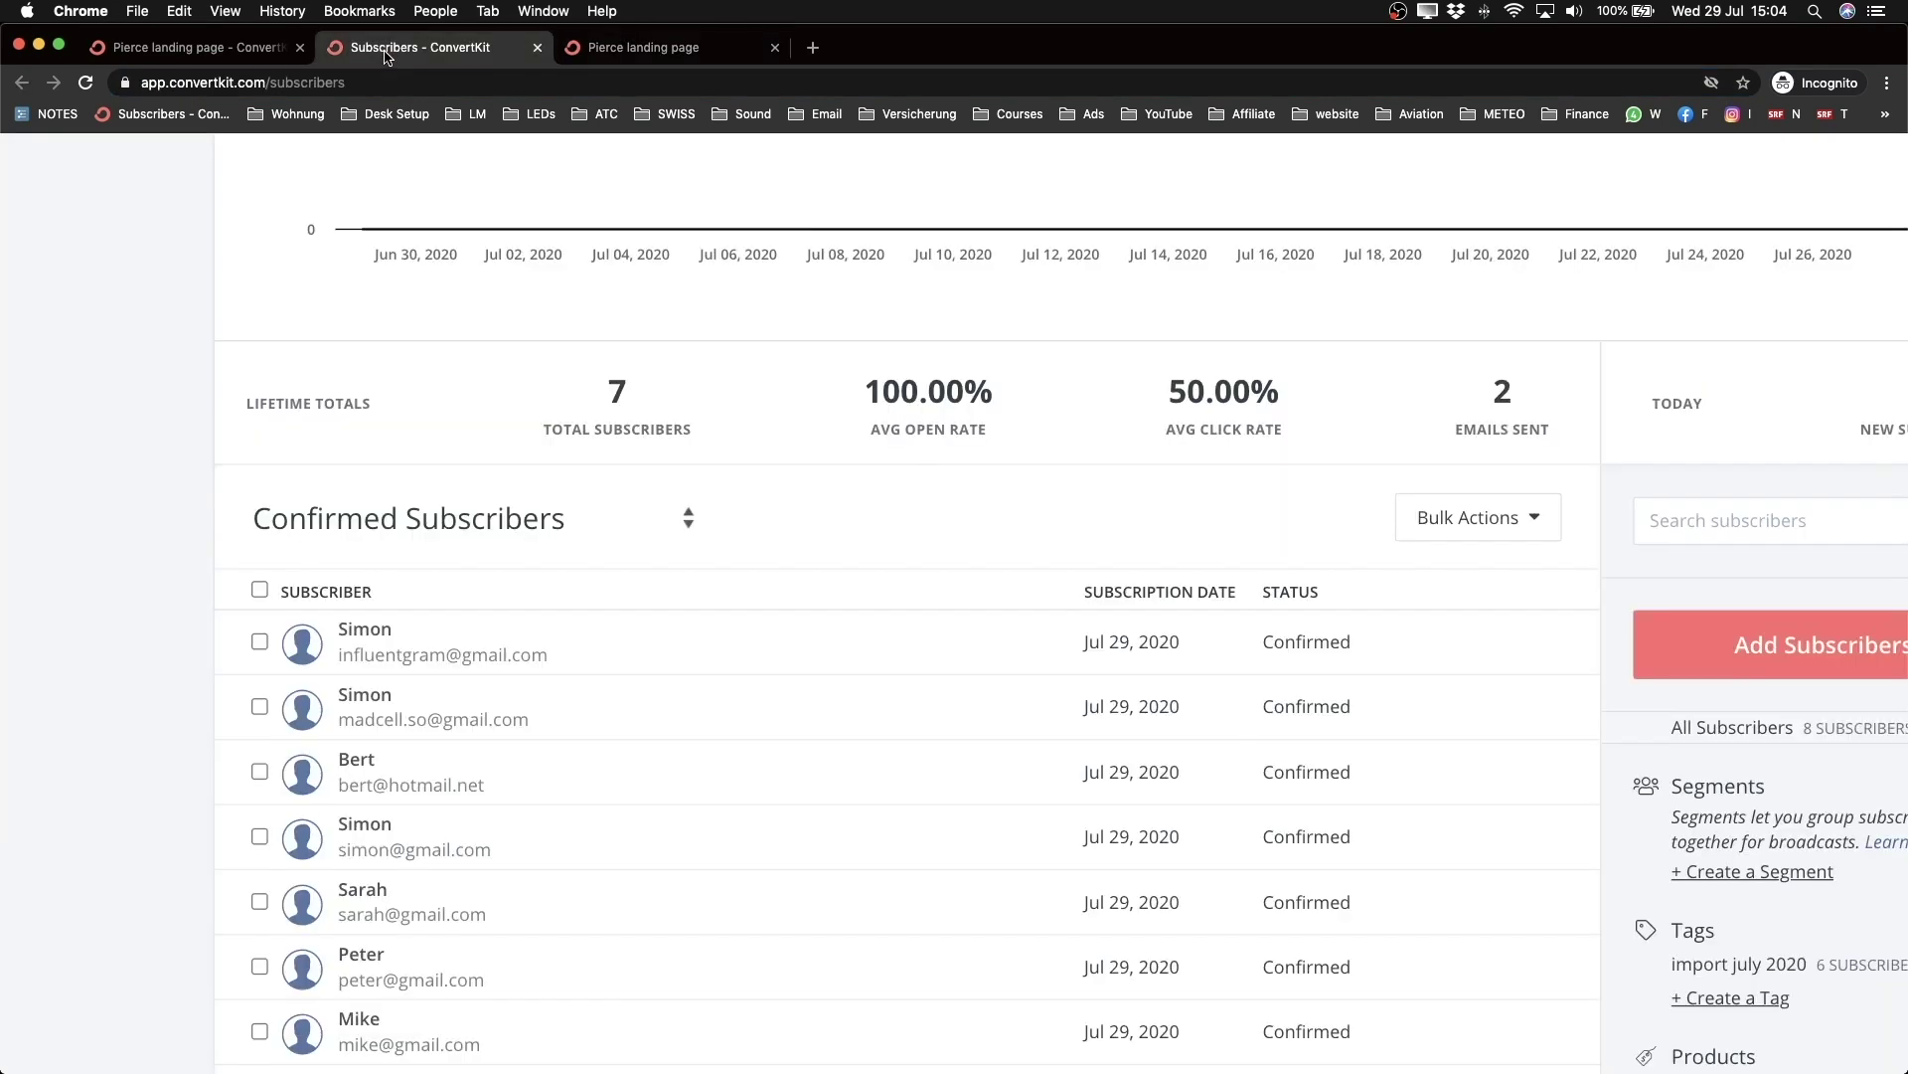
pyautogui.click(268, 52)
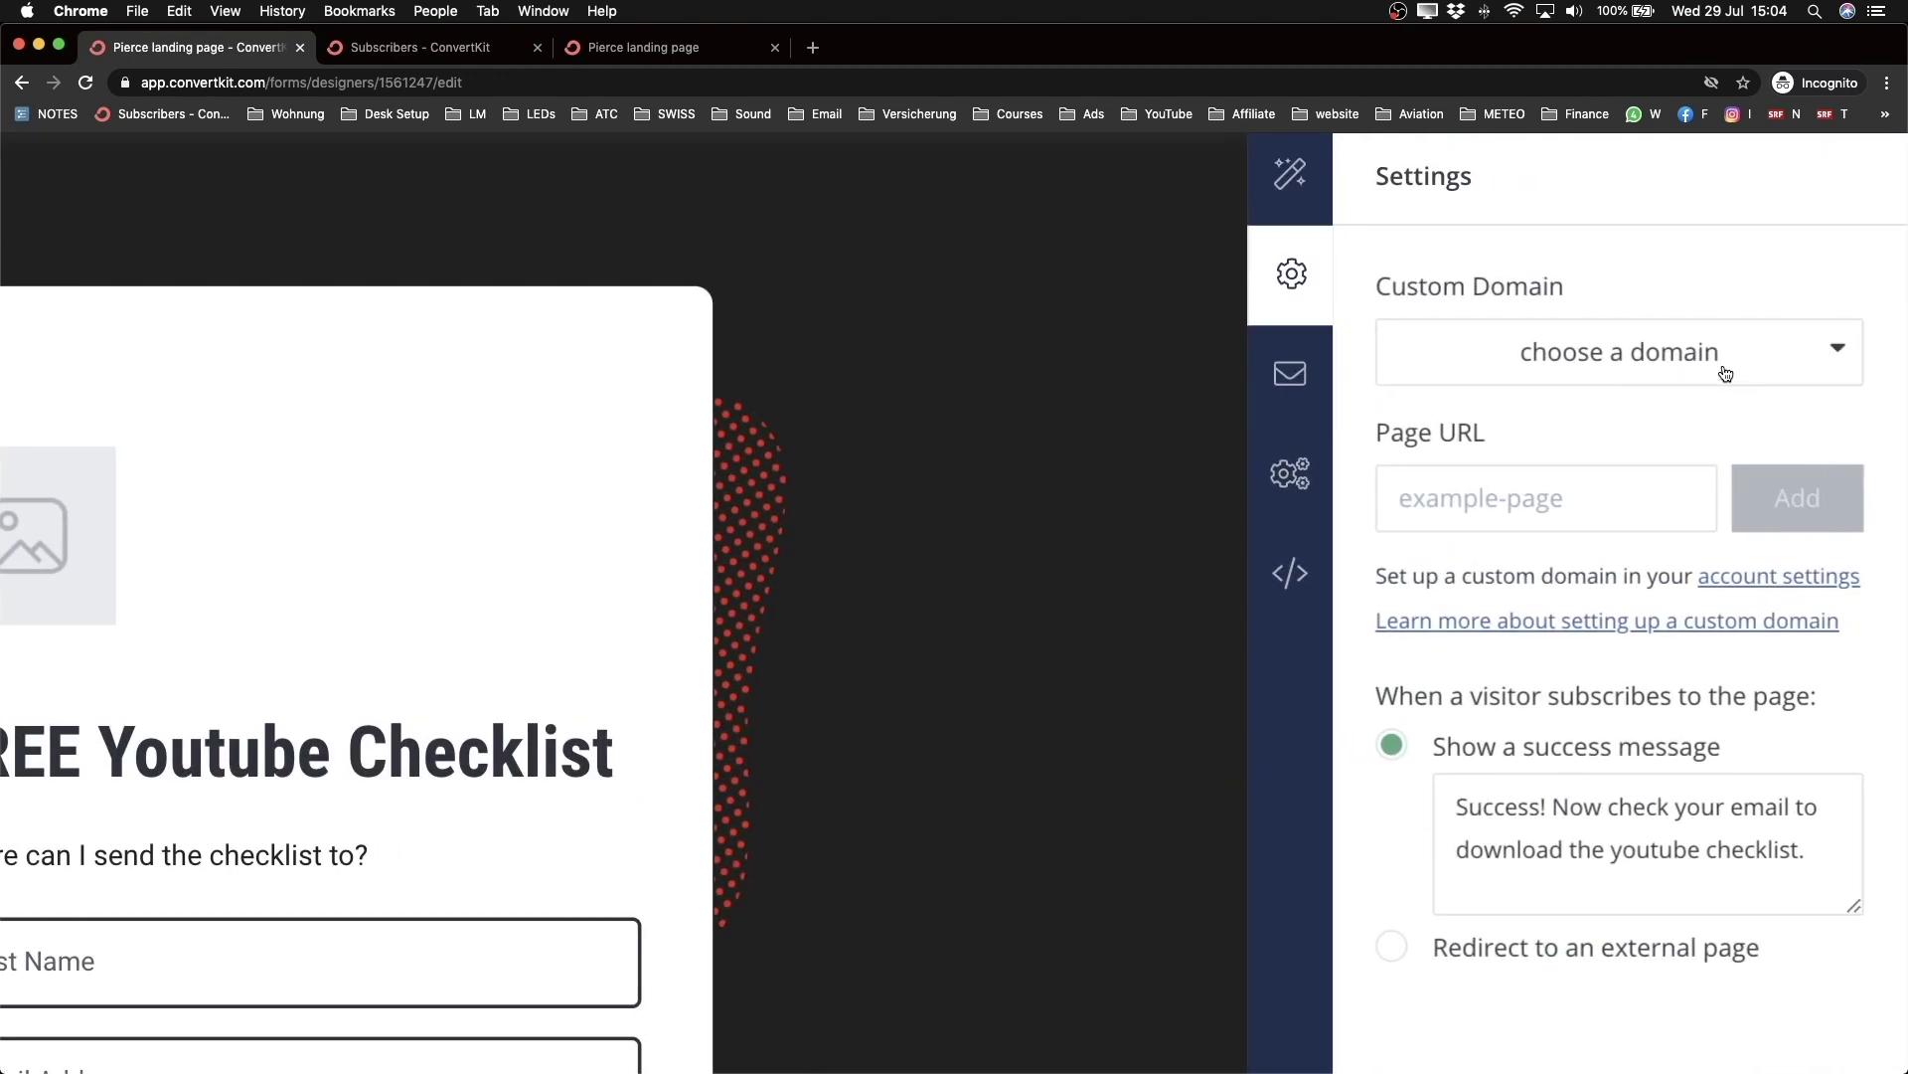
# Step: Check which custom domains the landing page can use, closing the list without picking one
pyautogui.click(1794, 363)
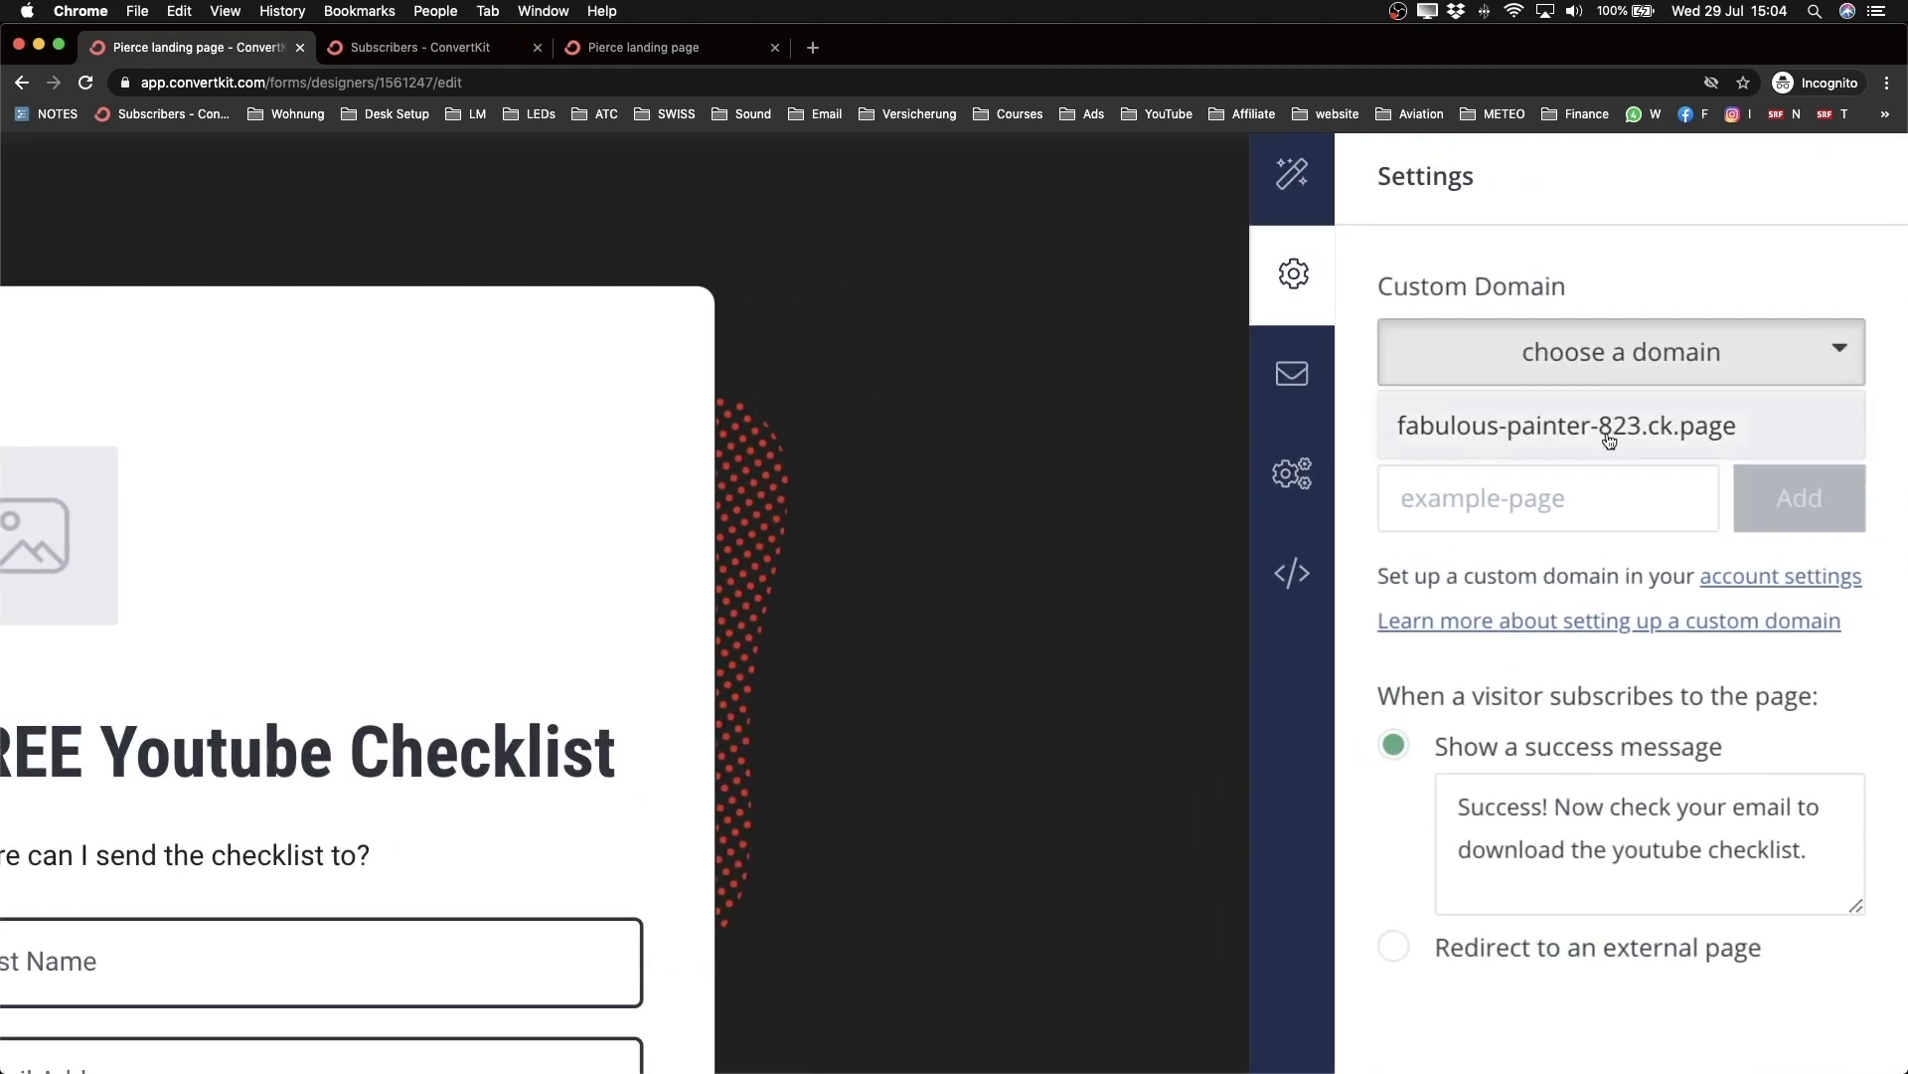
pyautogui.click(1606, 238)
pyautogui.scroll(-5, 1606, 238)
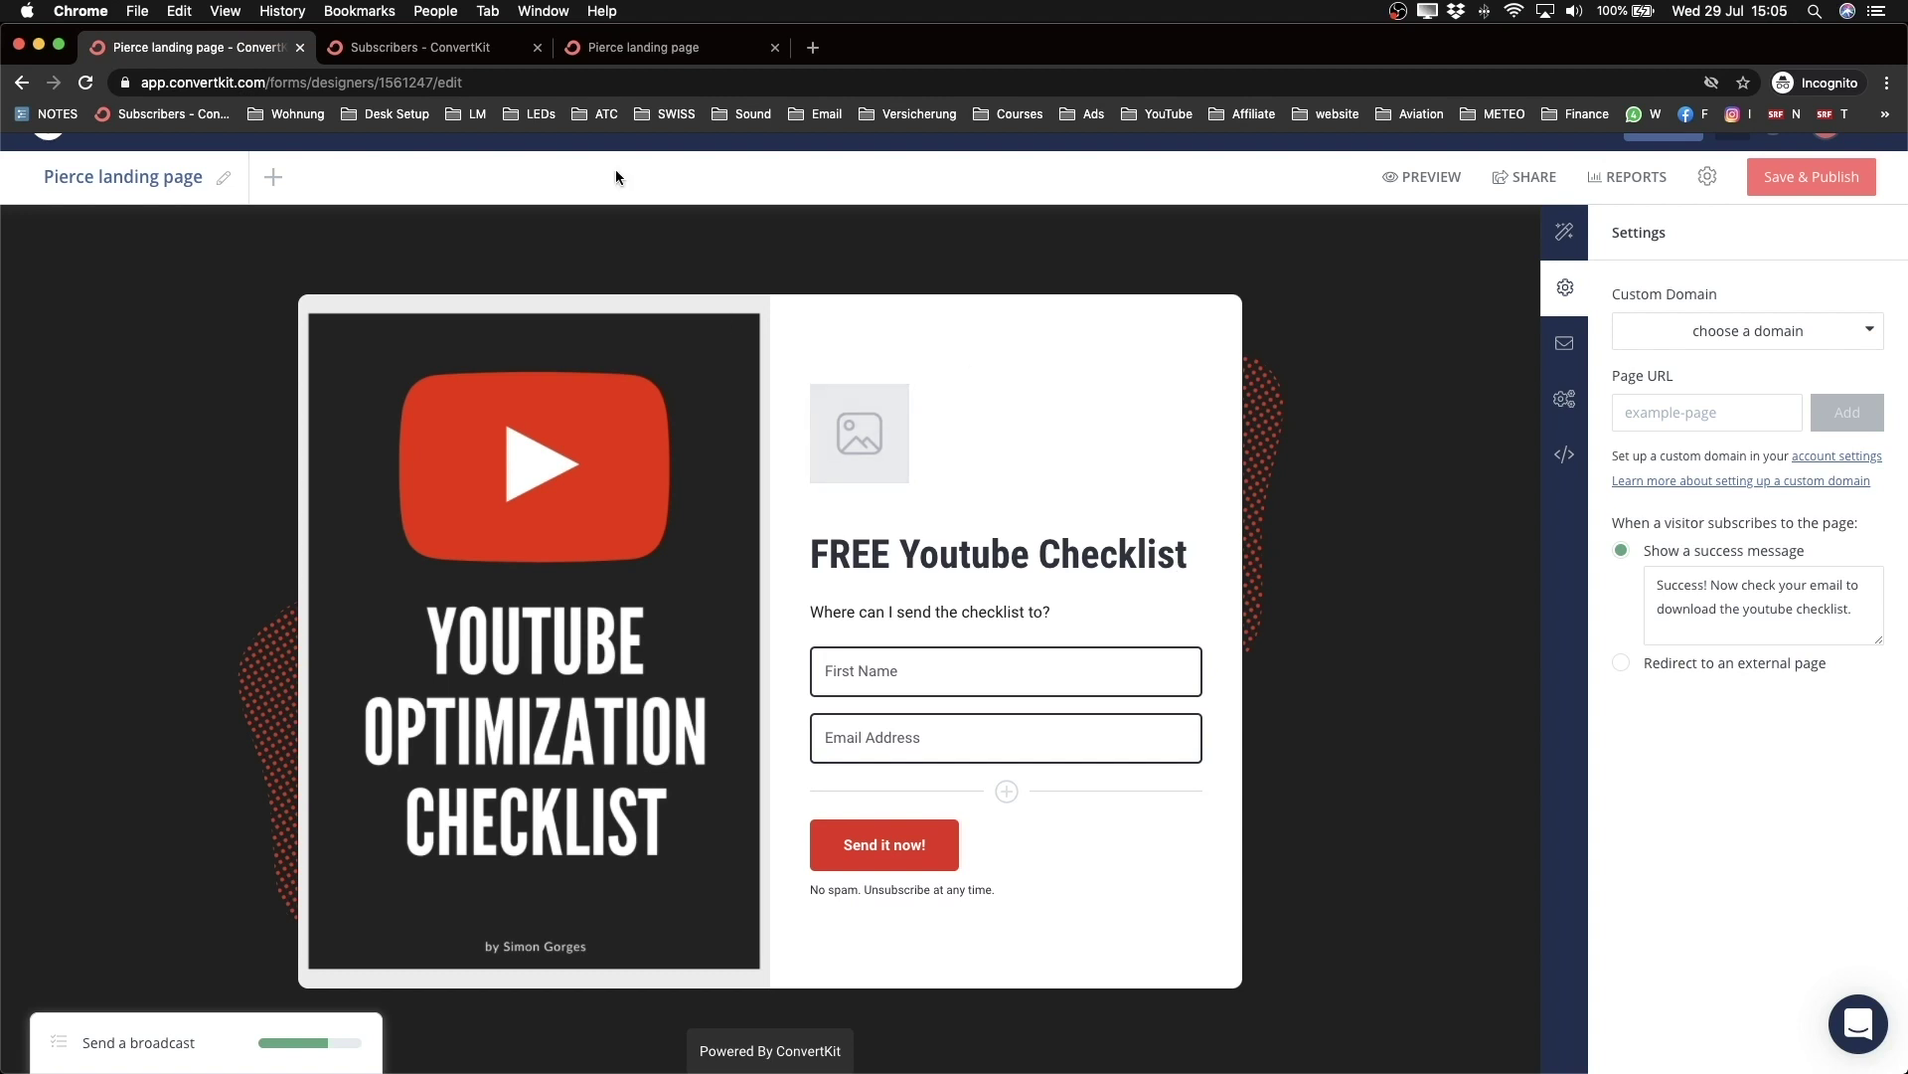
pyautogui.scroll(1, 421, 314)
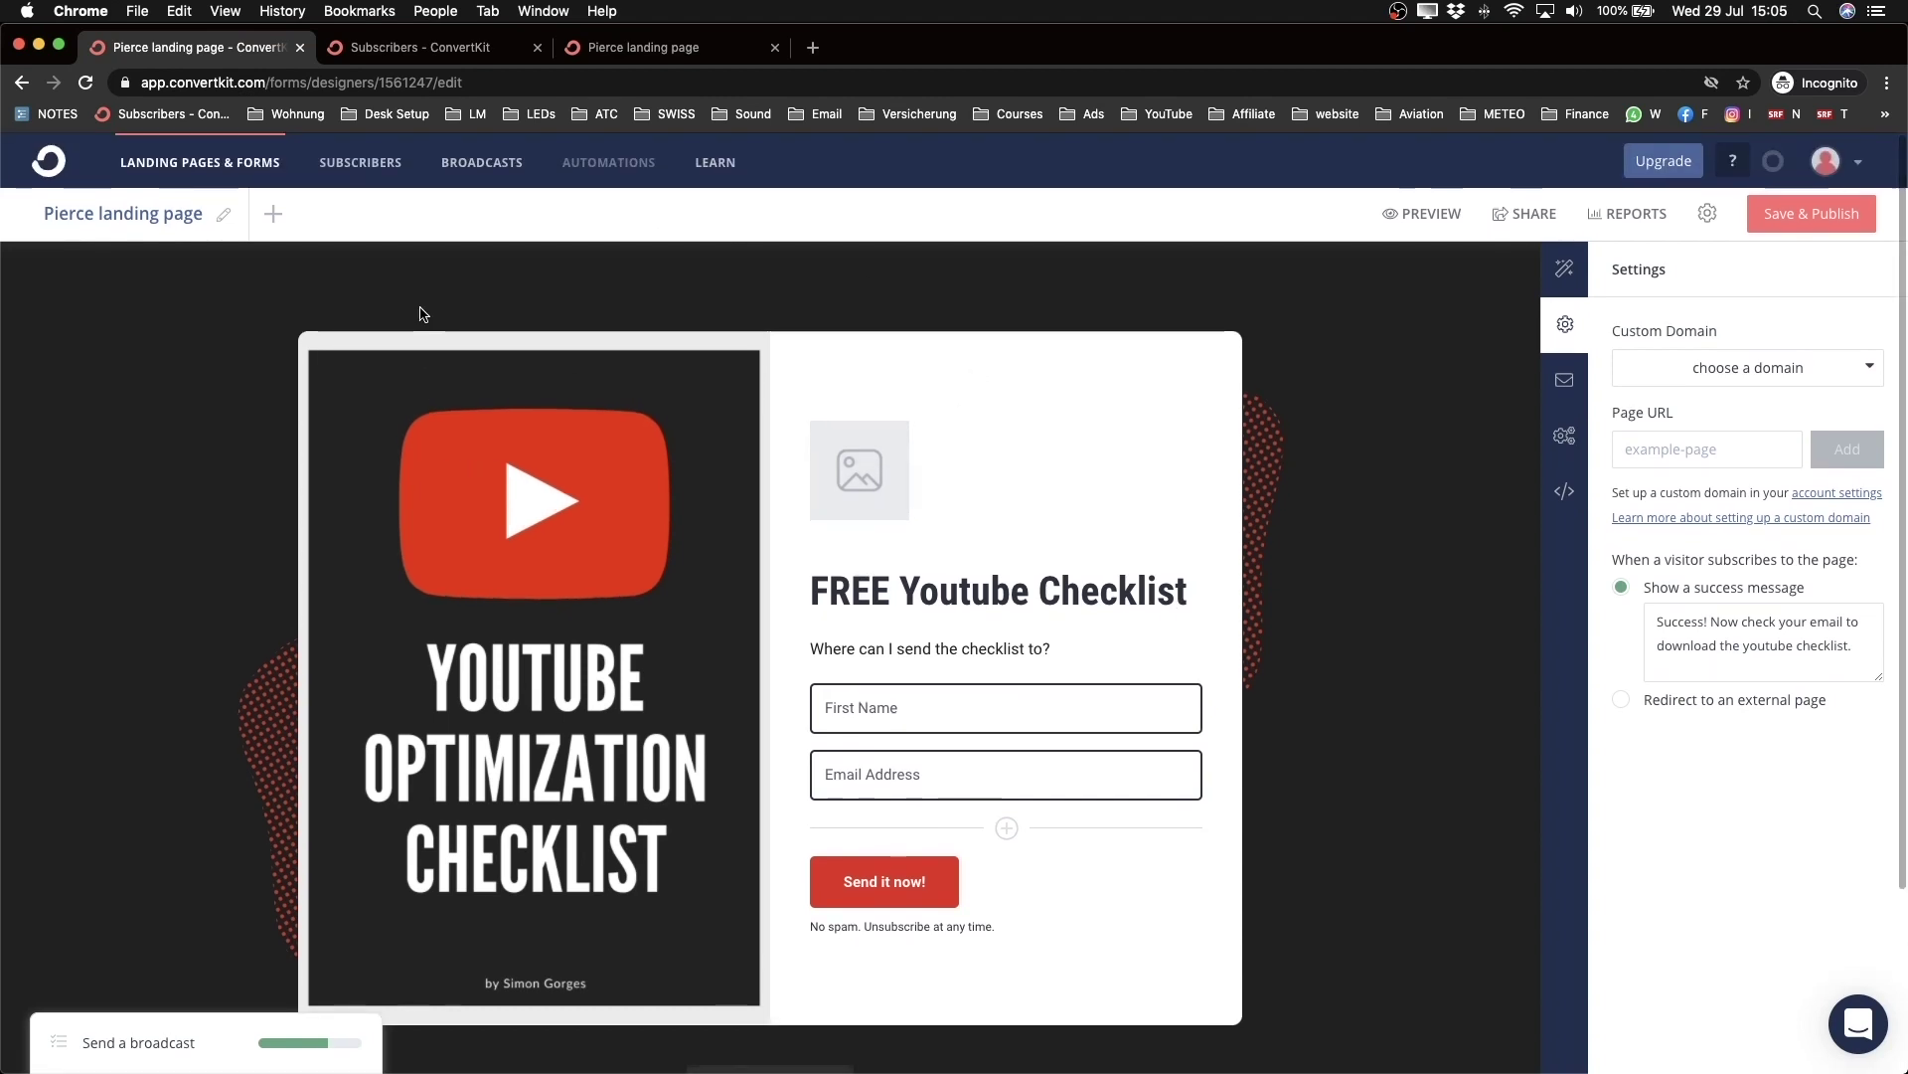
# Step: Go to Account settings > Custom Domains and start adding a new domain
pyautogui.click(50, 169)
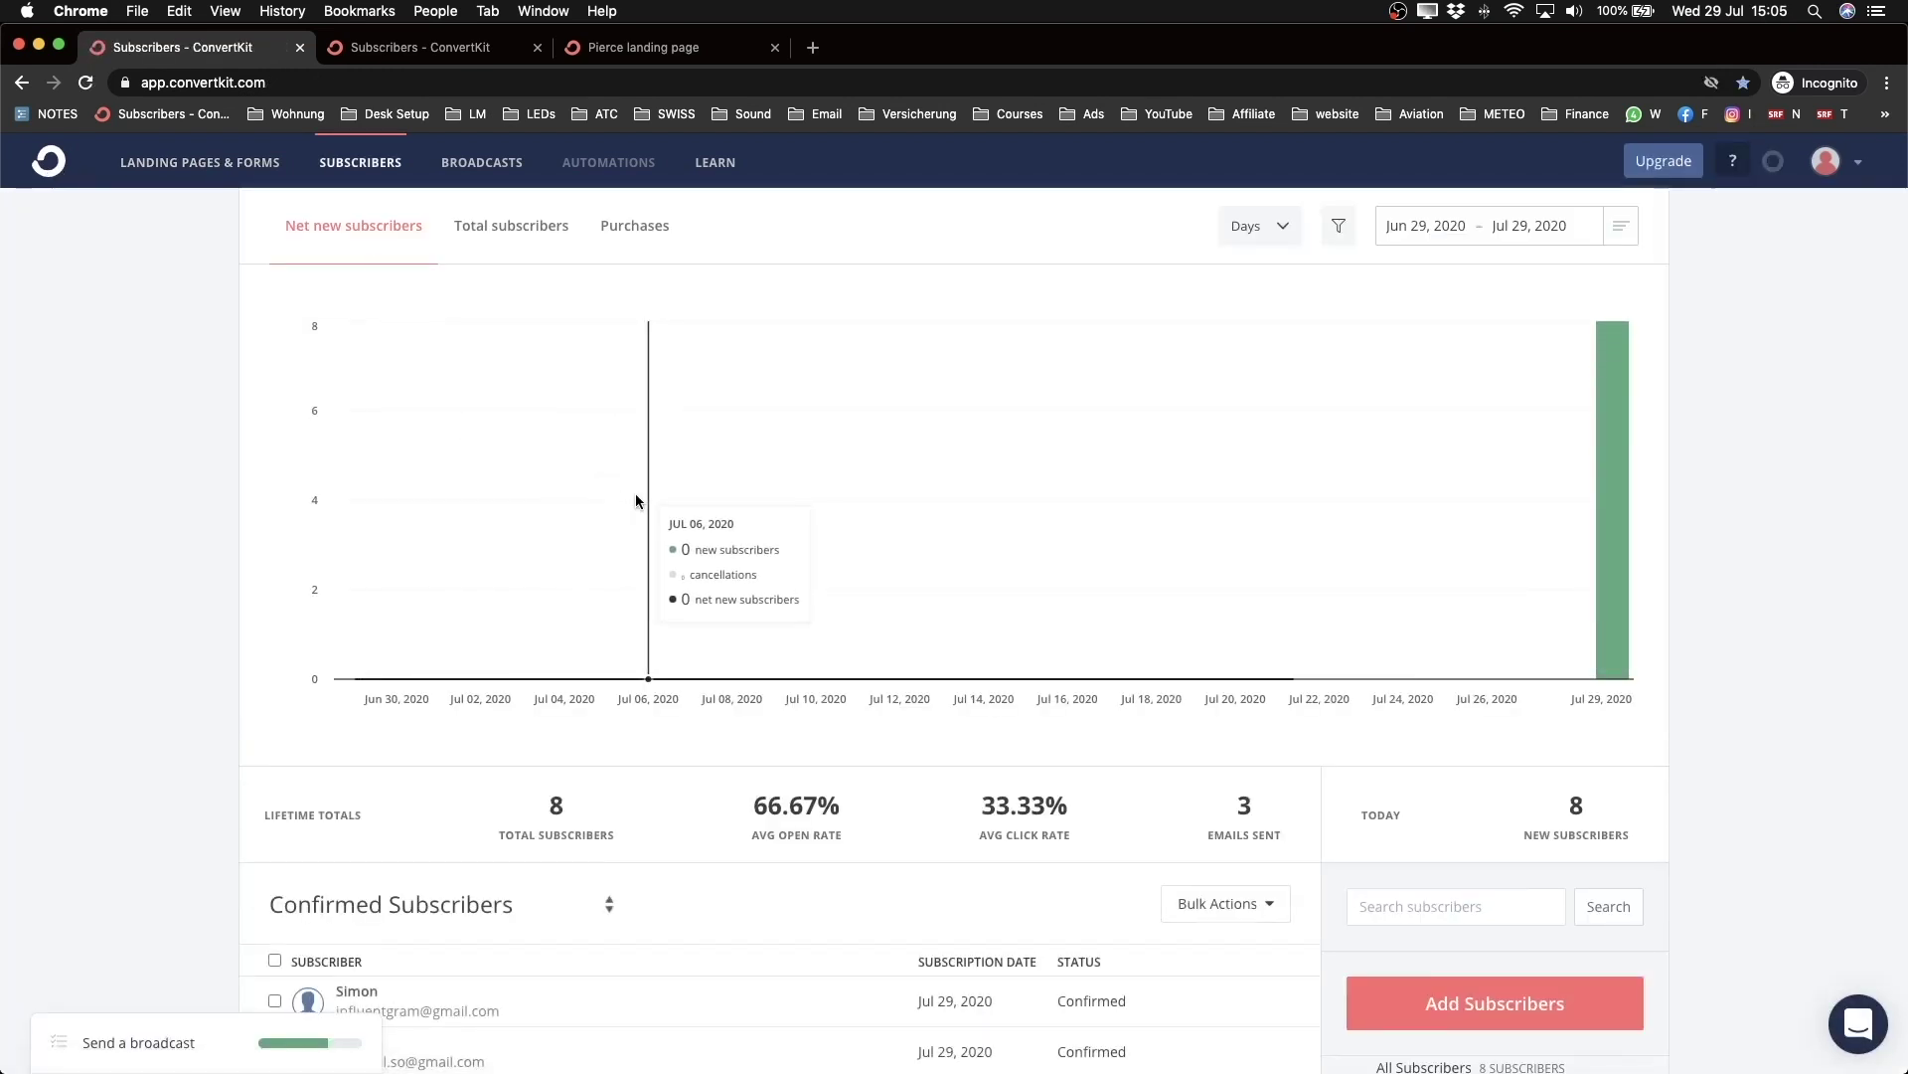
pyautogui.click(1856, 164)
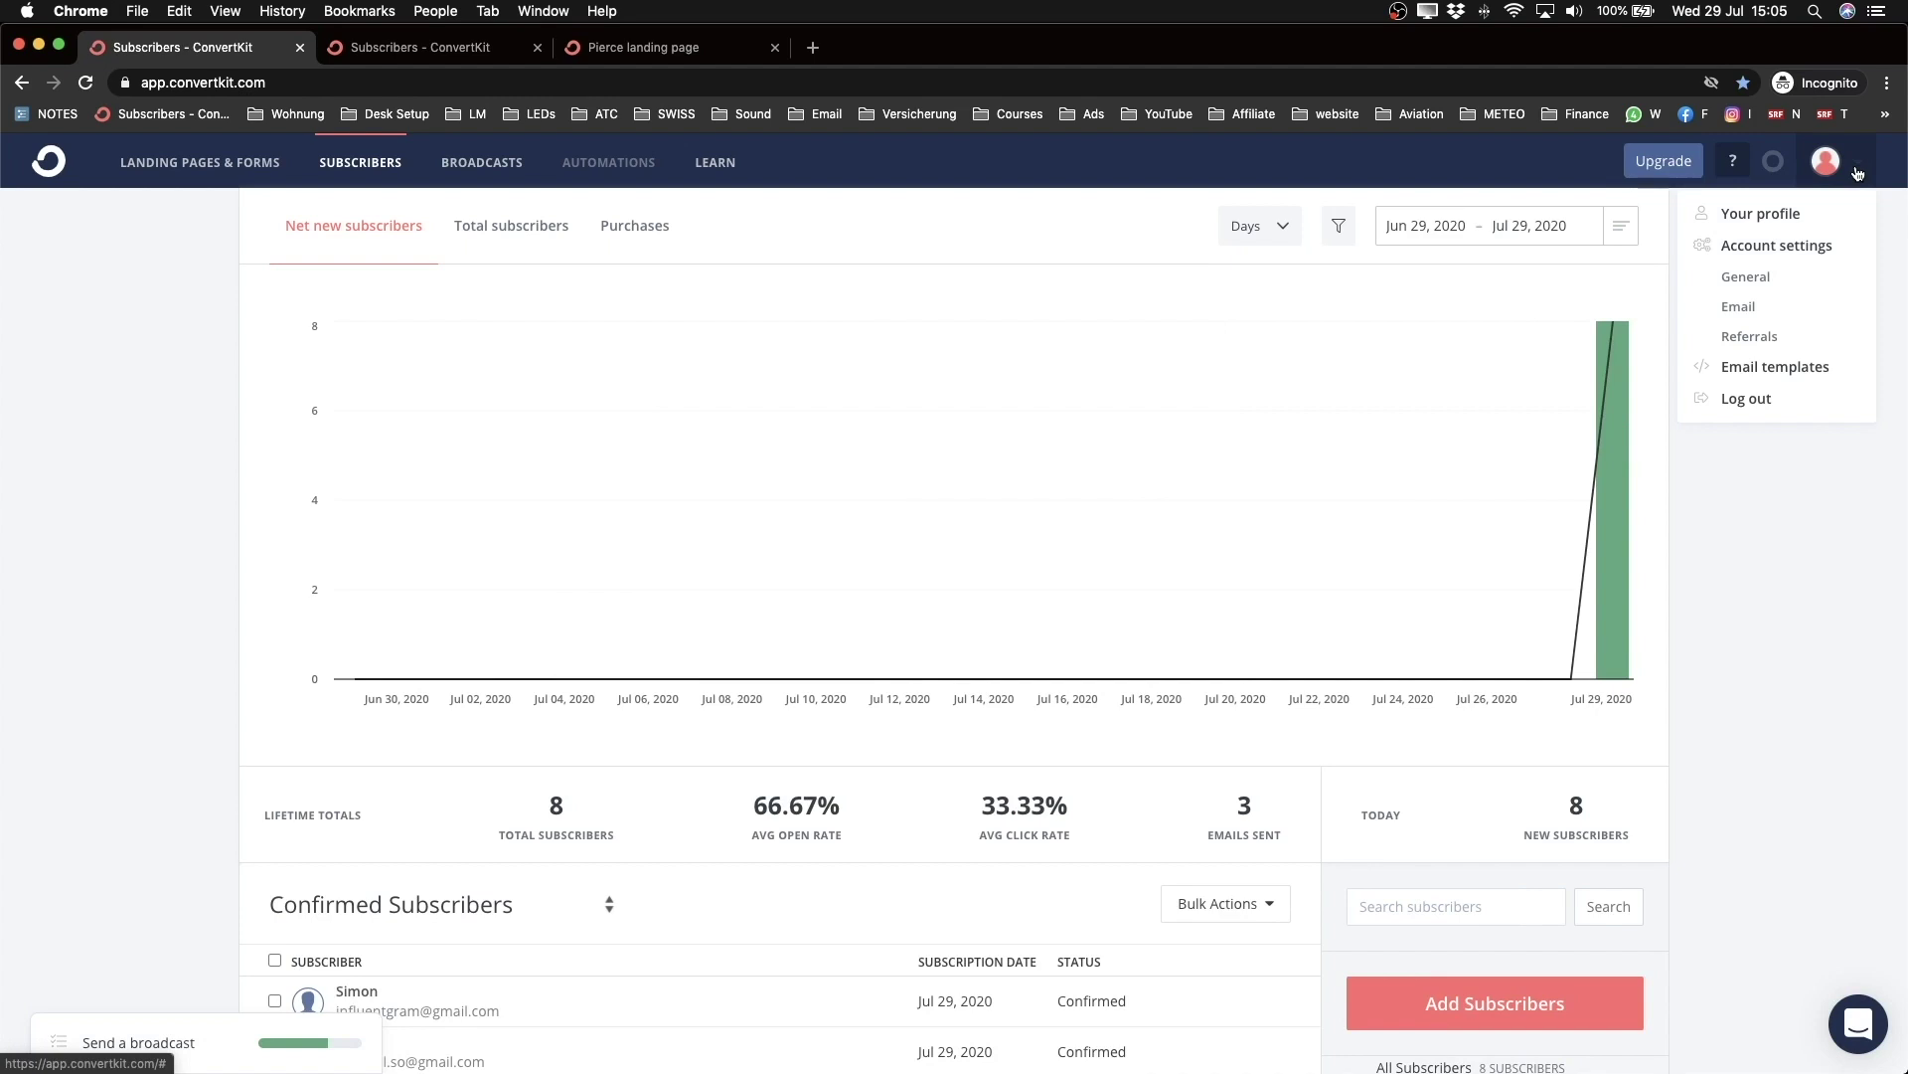
pyautogui.click(1776, 247)
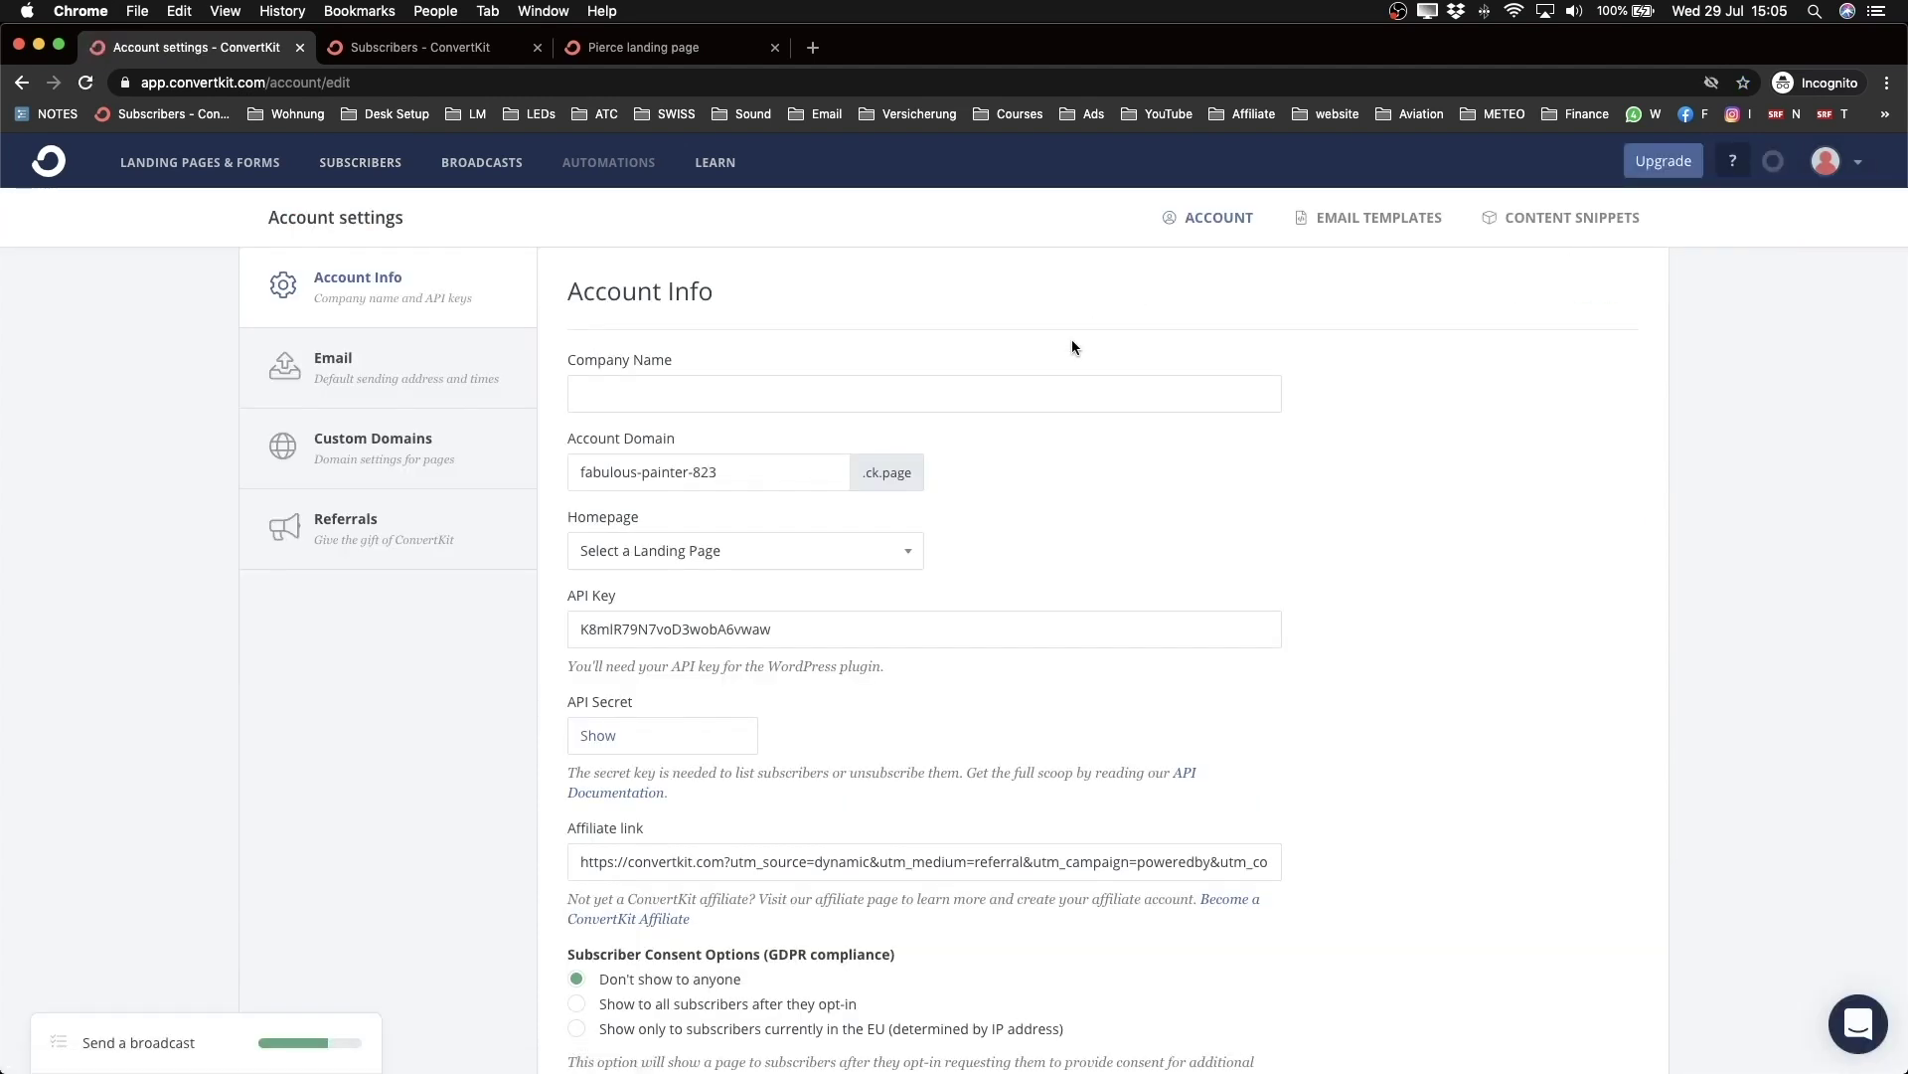
pyautogui.click(341, 449)
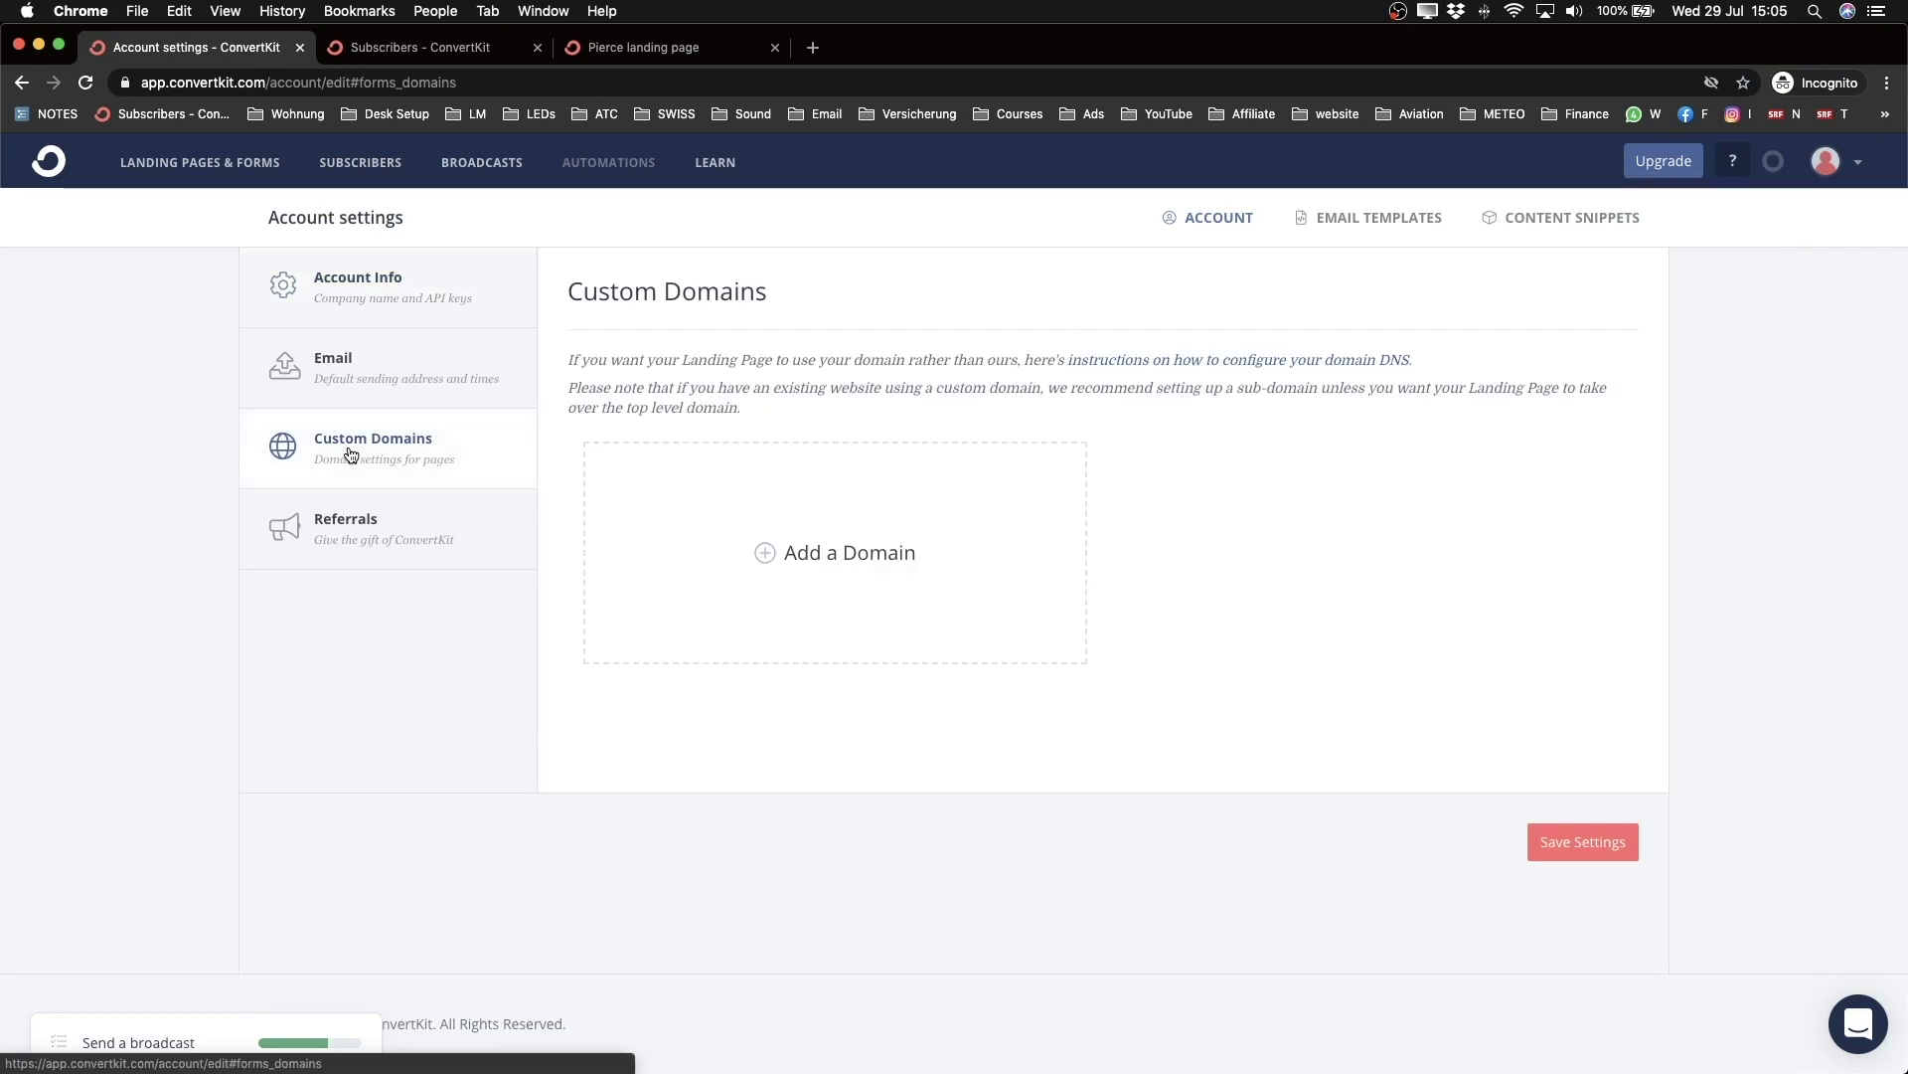
pyautogui.click(843, 563)
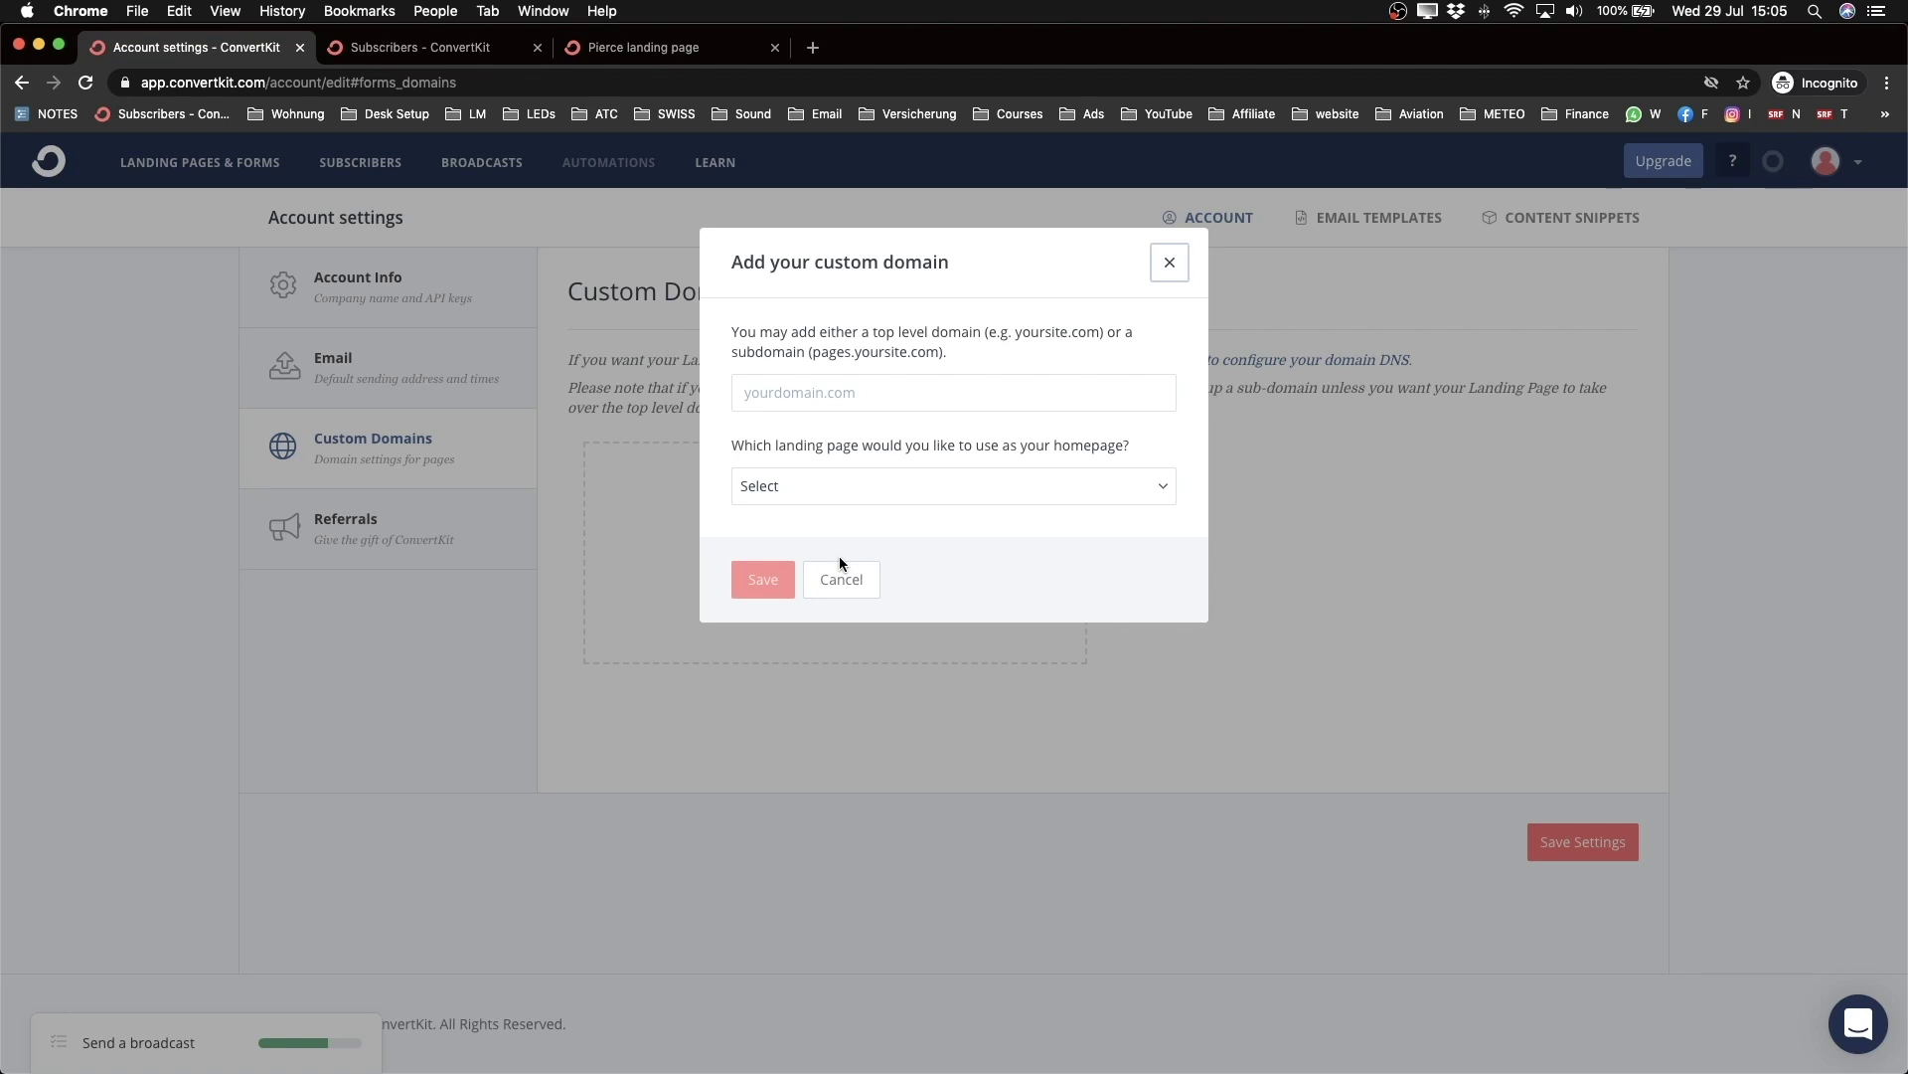
# Step: Enter content.meticsmedia.com as the custom domain name
pyautogui.click(810, 393)
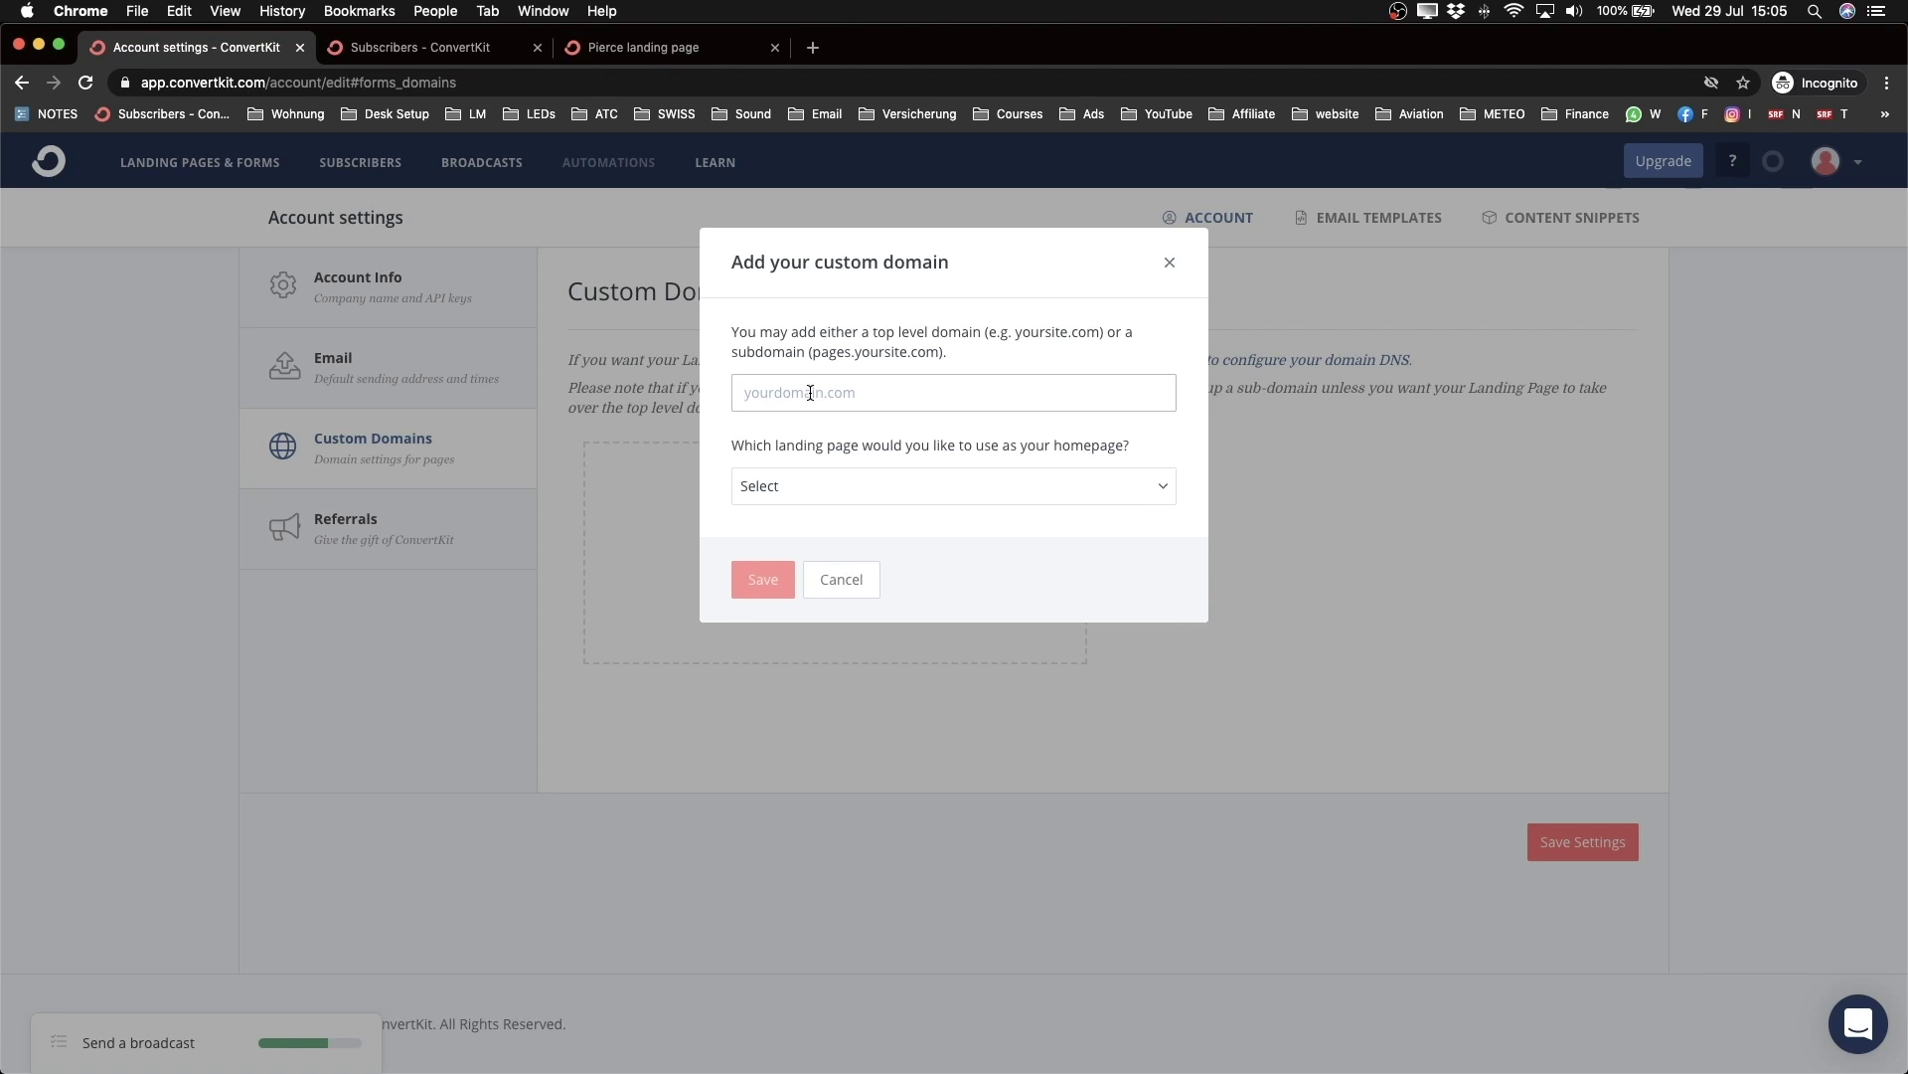
pyautogui.write('meticsmedia.com')
pyautogui.moveTo(740, 393); pyautogui.dragTo(894, 392)
pyautogui.click(894, 394)
pyautogui.moveTo(745, 393); pyautogui.dragTo(905, 385)
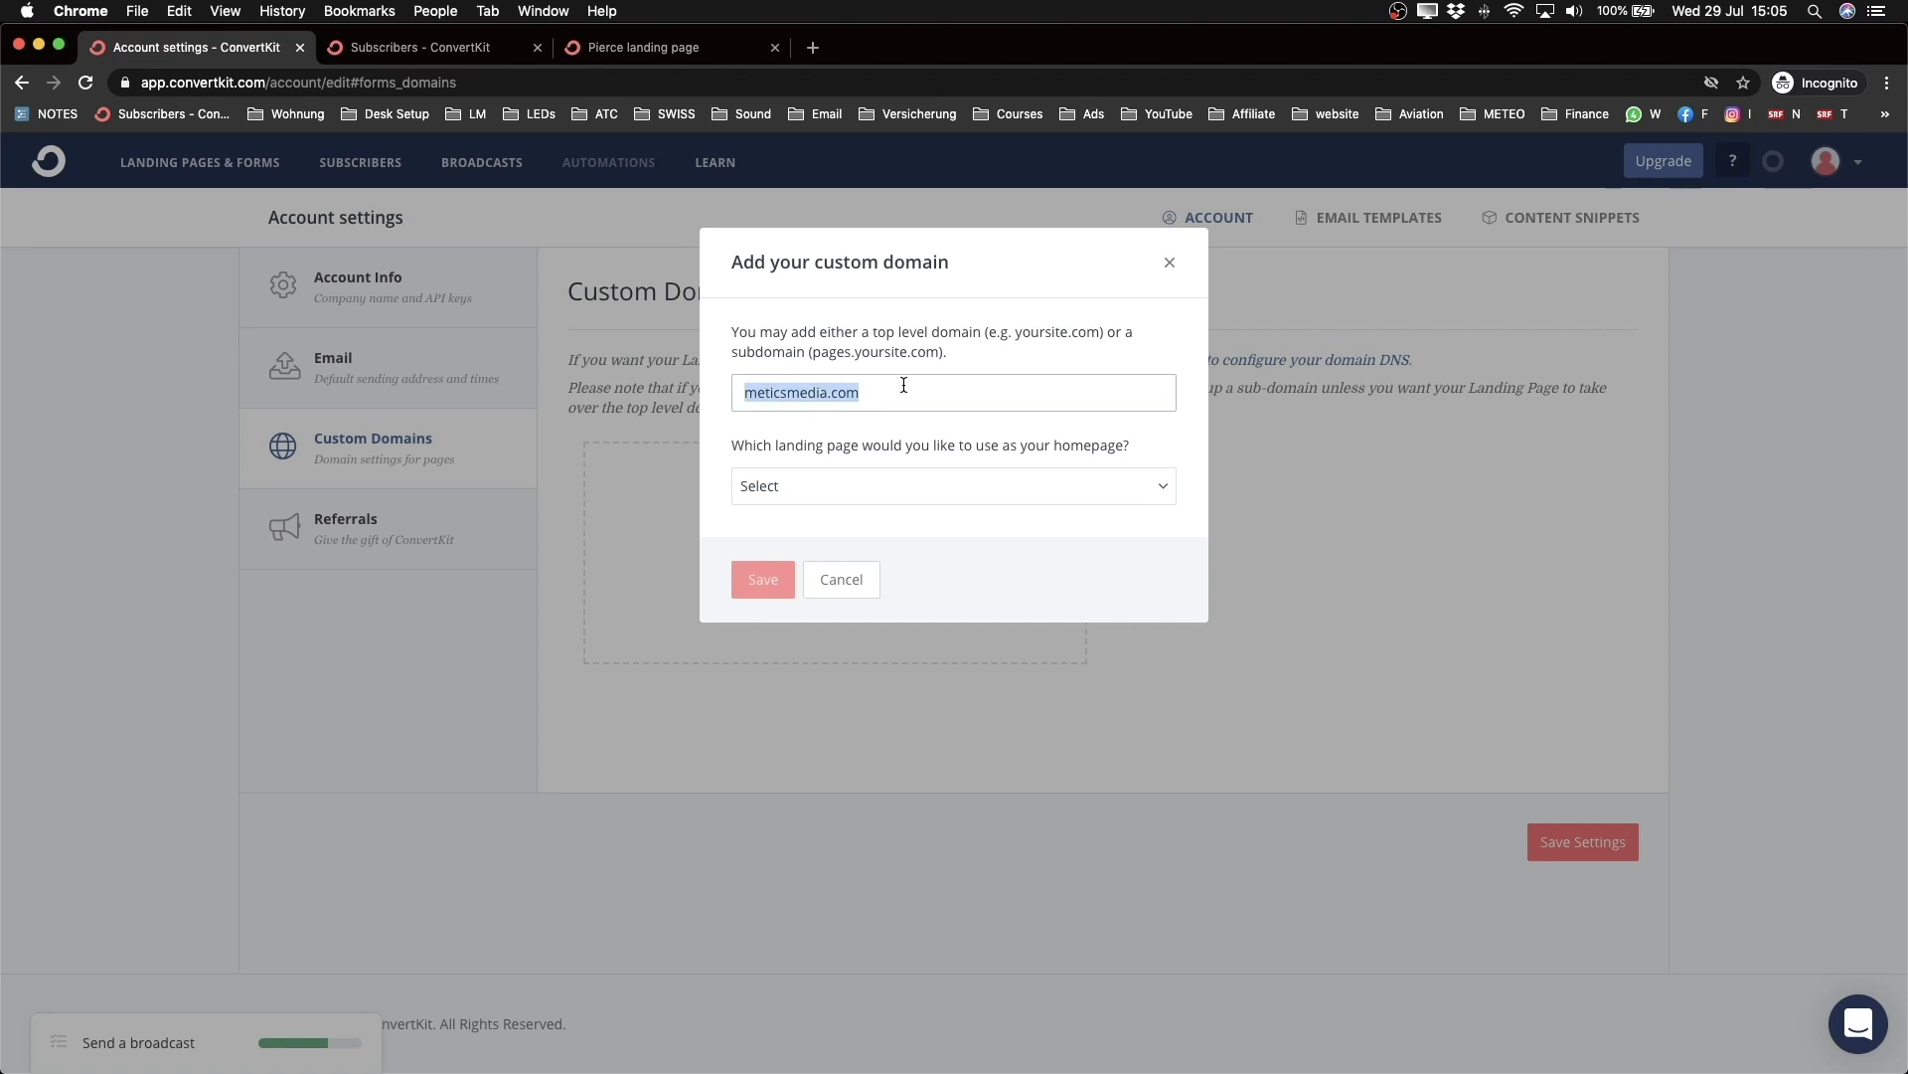
pyautogui.click(764, 398)
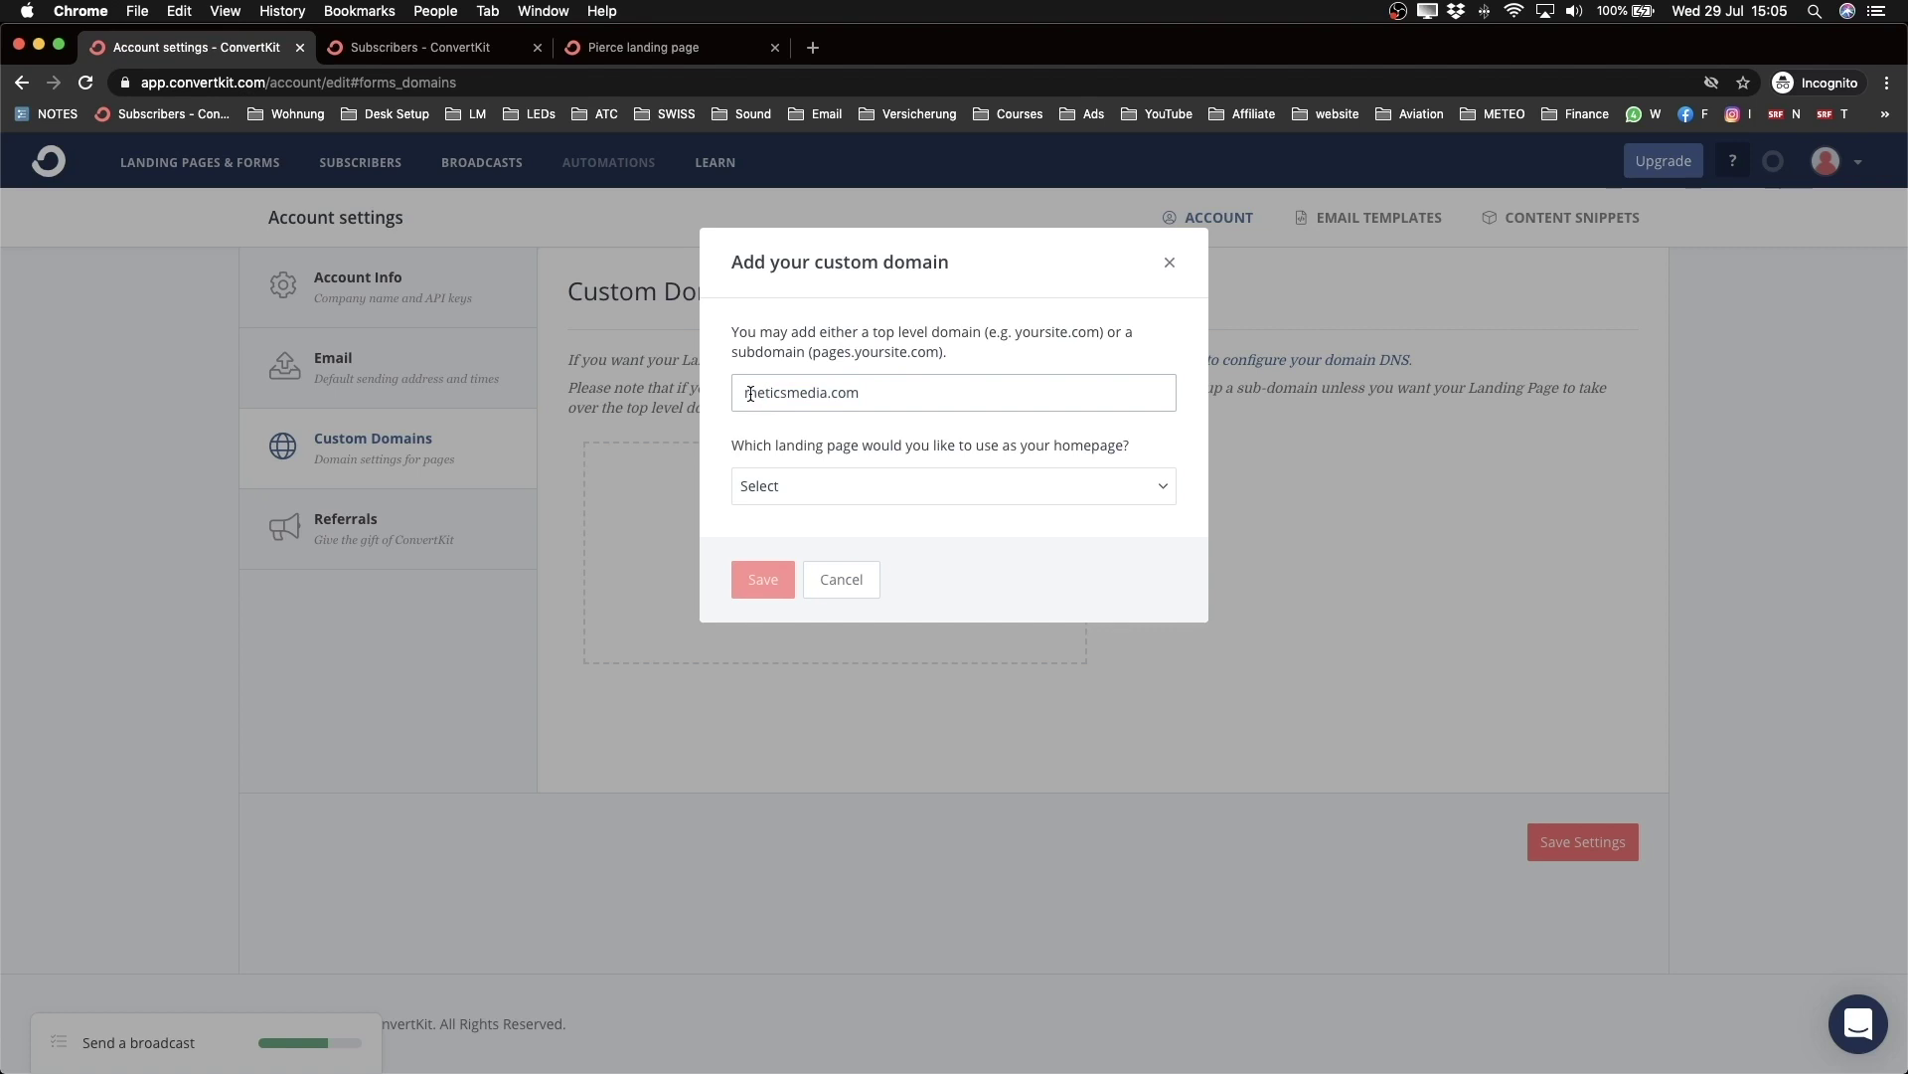
pyautogui.write('.content')
pyautogui.click(931, 384)
pyautogui.press('Left')
pyautogui.press('Left')
pyautogui.press('Left')
pyautogui.press('Left')
pyautogui.press('Left')
pyautogui.press('Left')
pyautogui.press('Left')
pyautogui.press('Left')
pyautogui.press('Left')
pyautogui.press('Left')
pyautogui.press('Left')
pyautogui.press('Left')
pyautogui.press('Left')
pyautogui.press('Left')
pyautogui.press('Left')
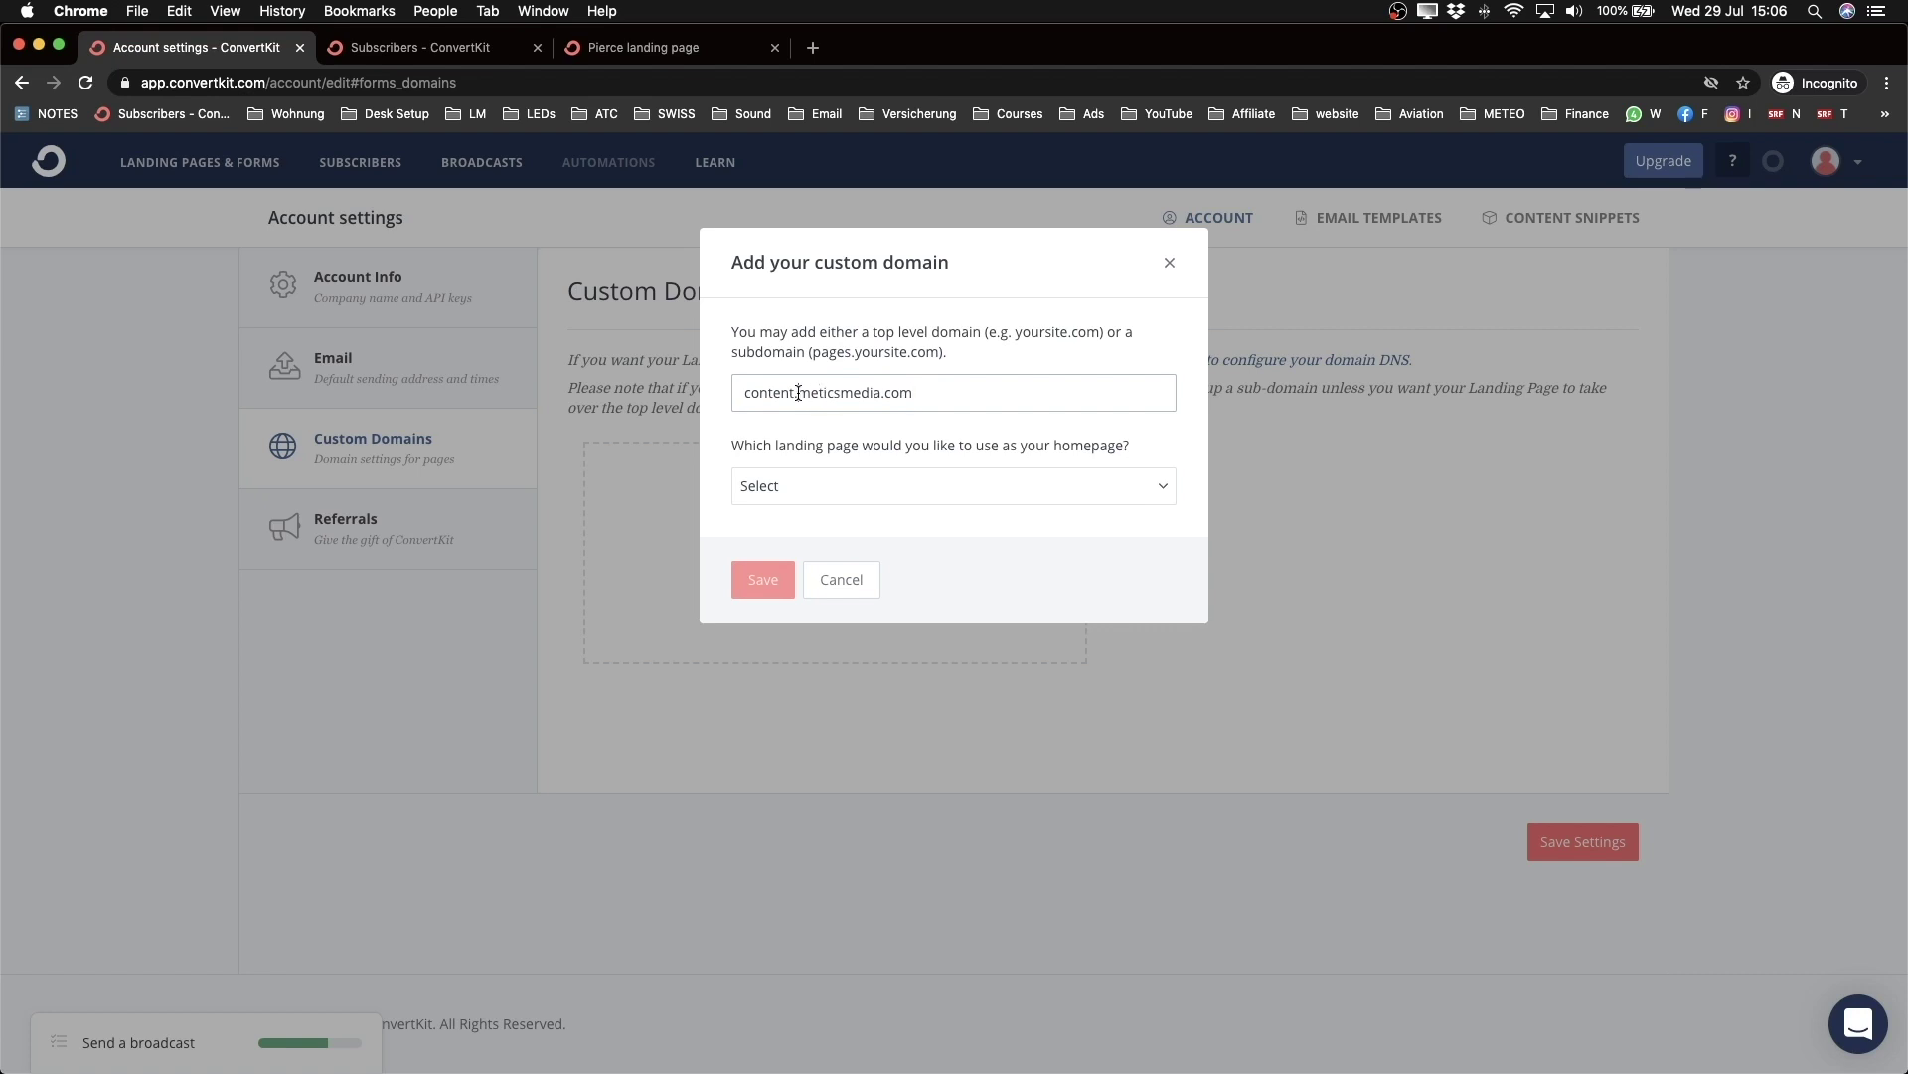
pyautogui.press('shift+super+Right')
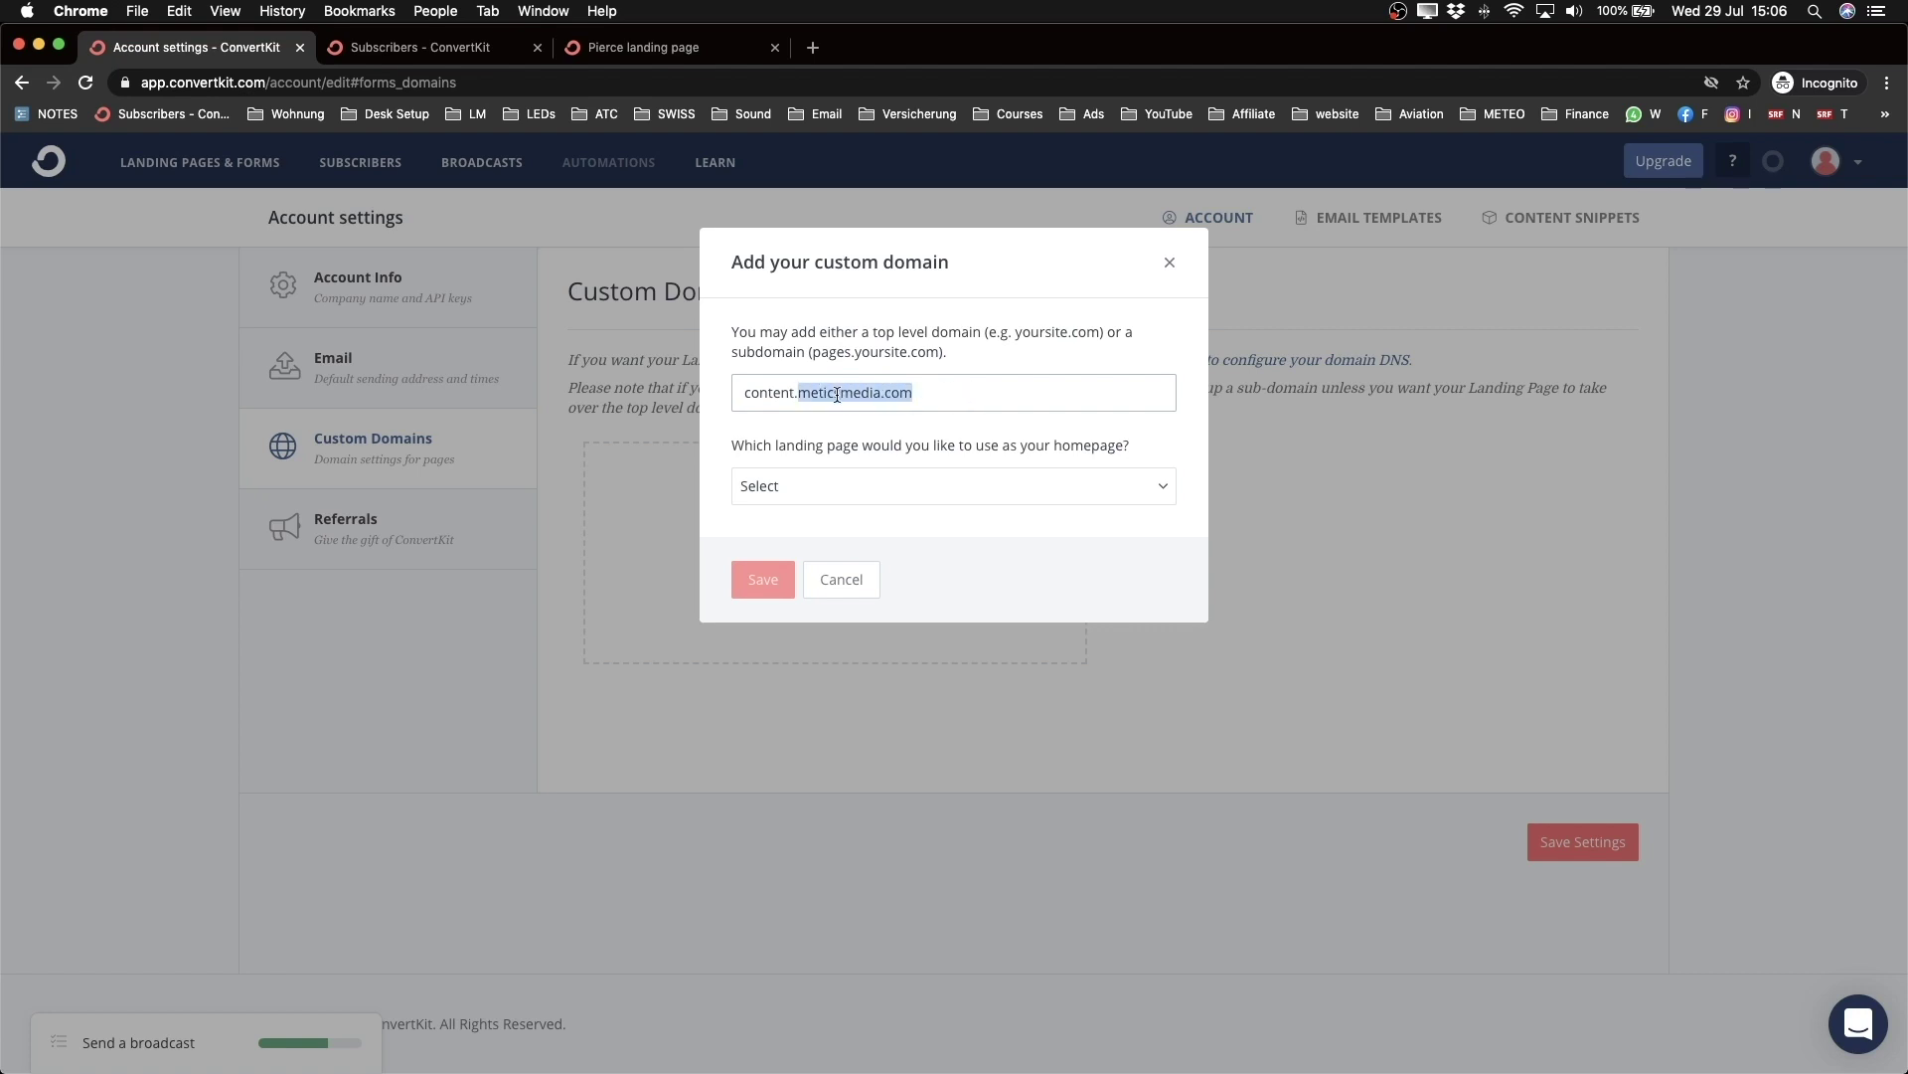
pyautogui.click(836, 395)
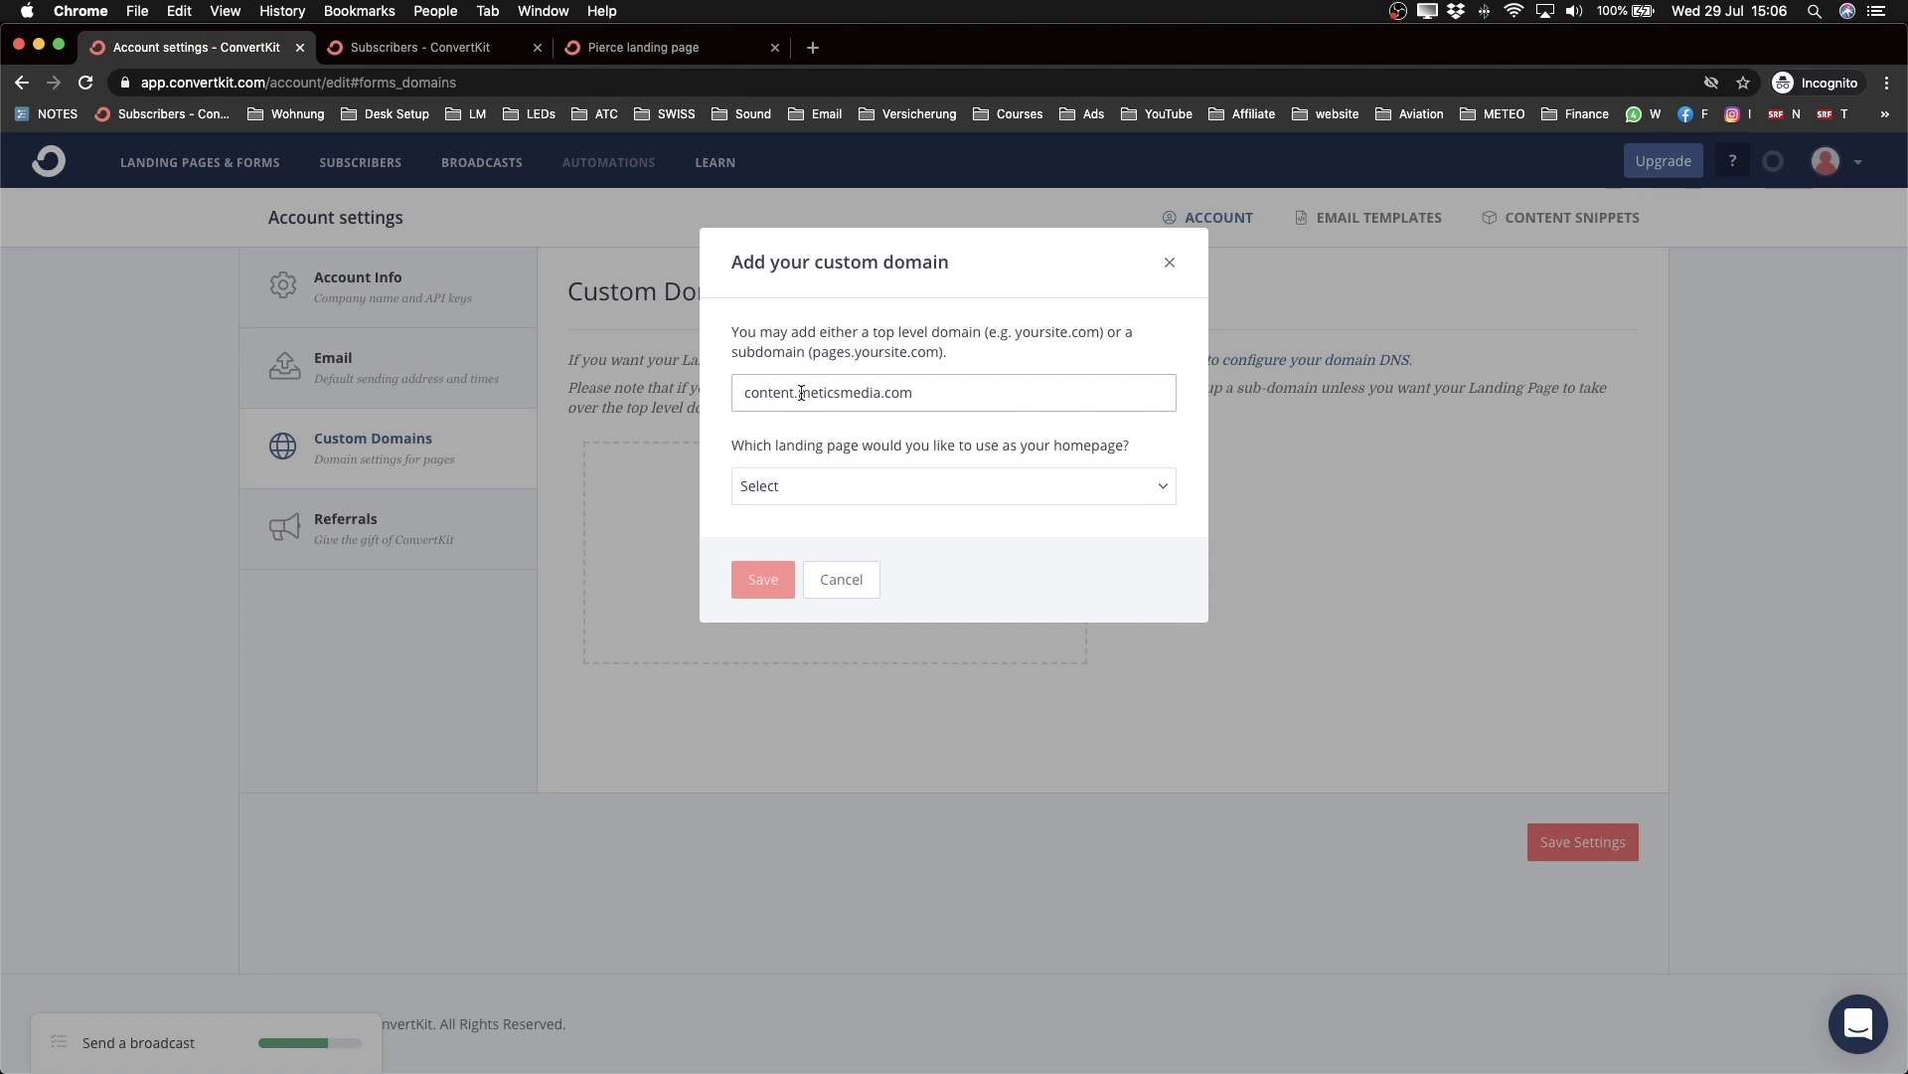
pyautogui.moveTo(745, 393); pyautogui.dragTo(822, 394)
pyautogui.click(844, 441)
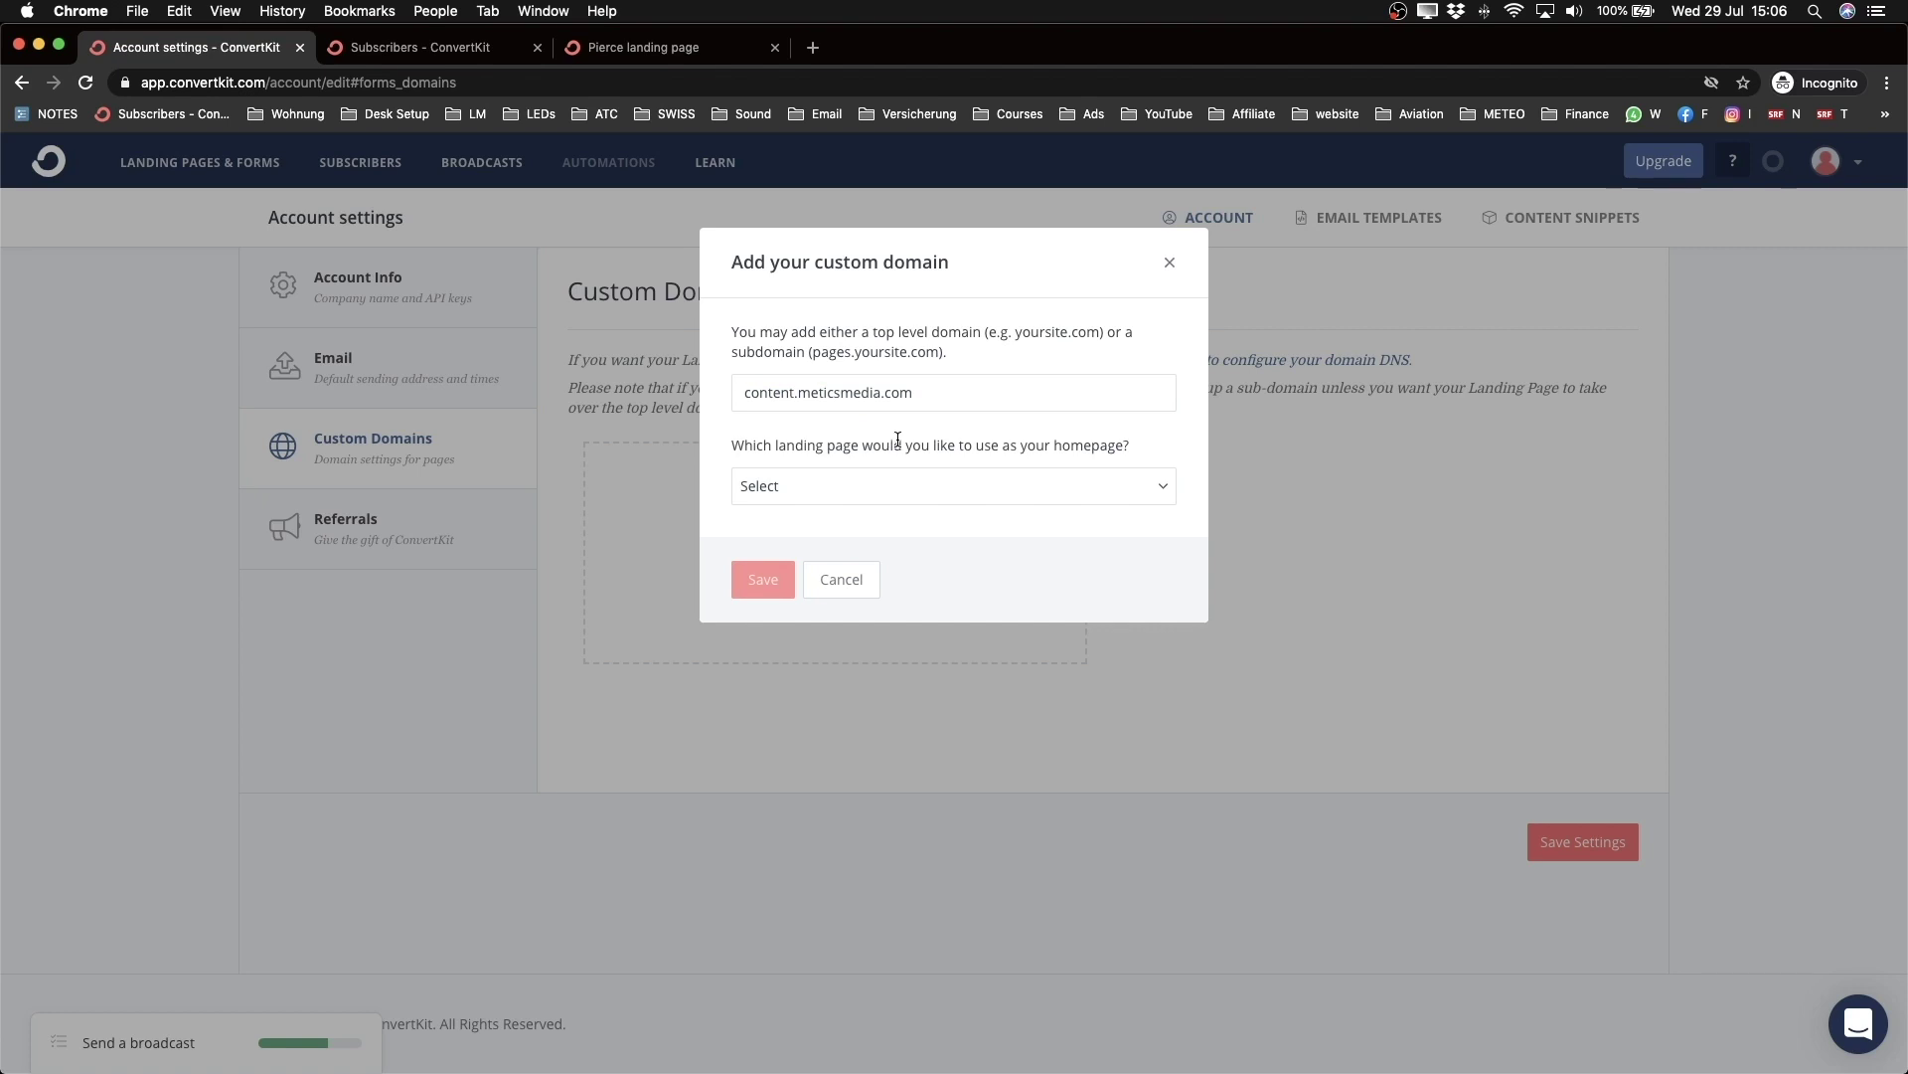
# Step: Set Pierce landing page as the domain's homepage and save the domain
pyautogui.click(982, 494)
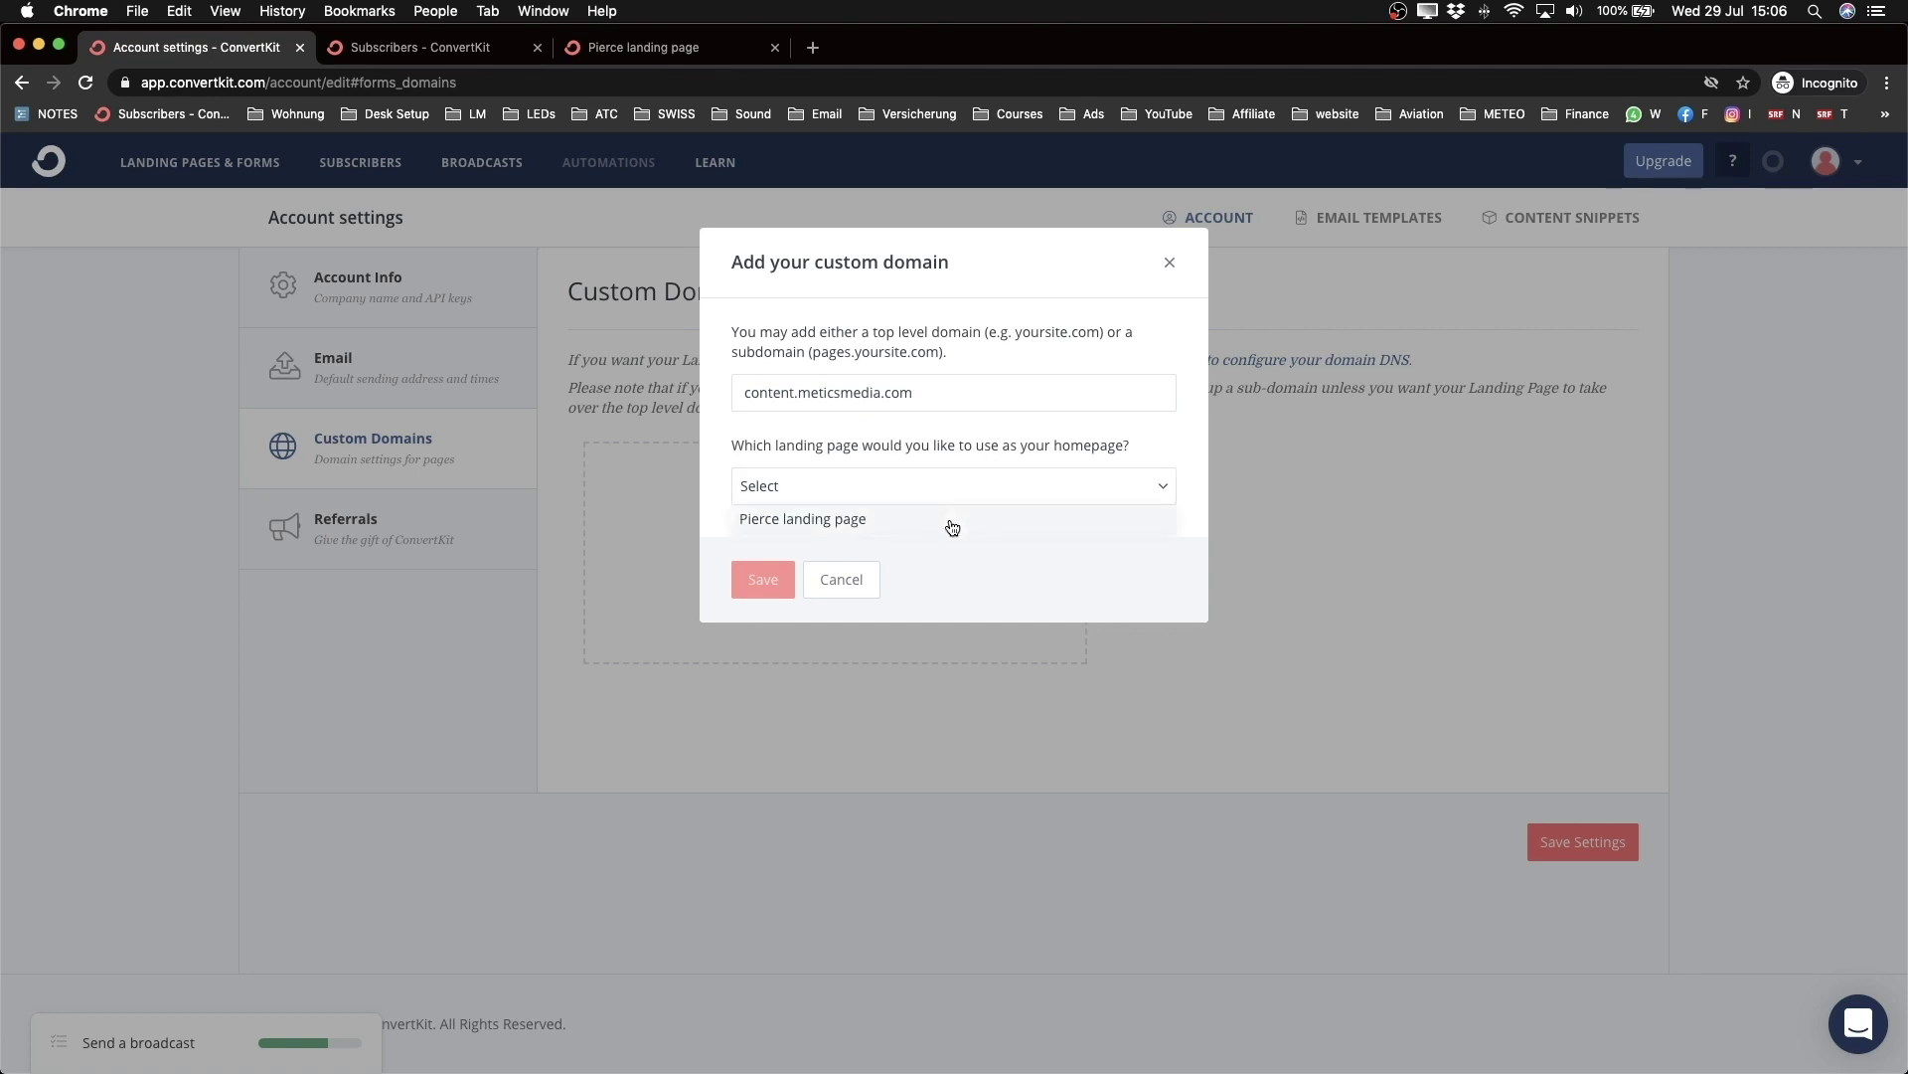
pyautogui.click(952, 524)
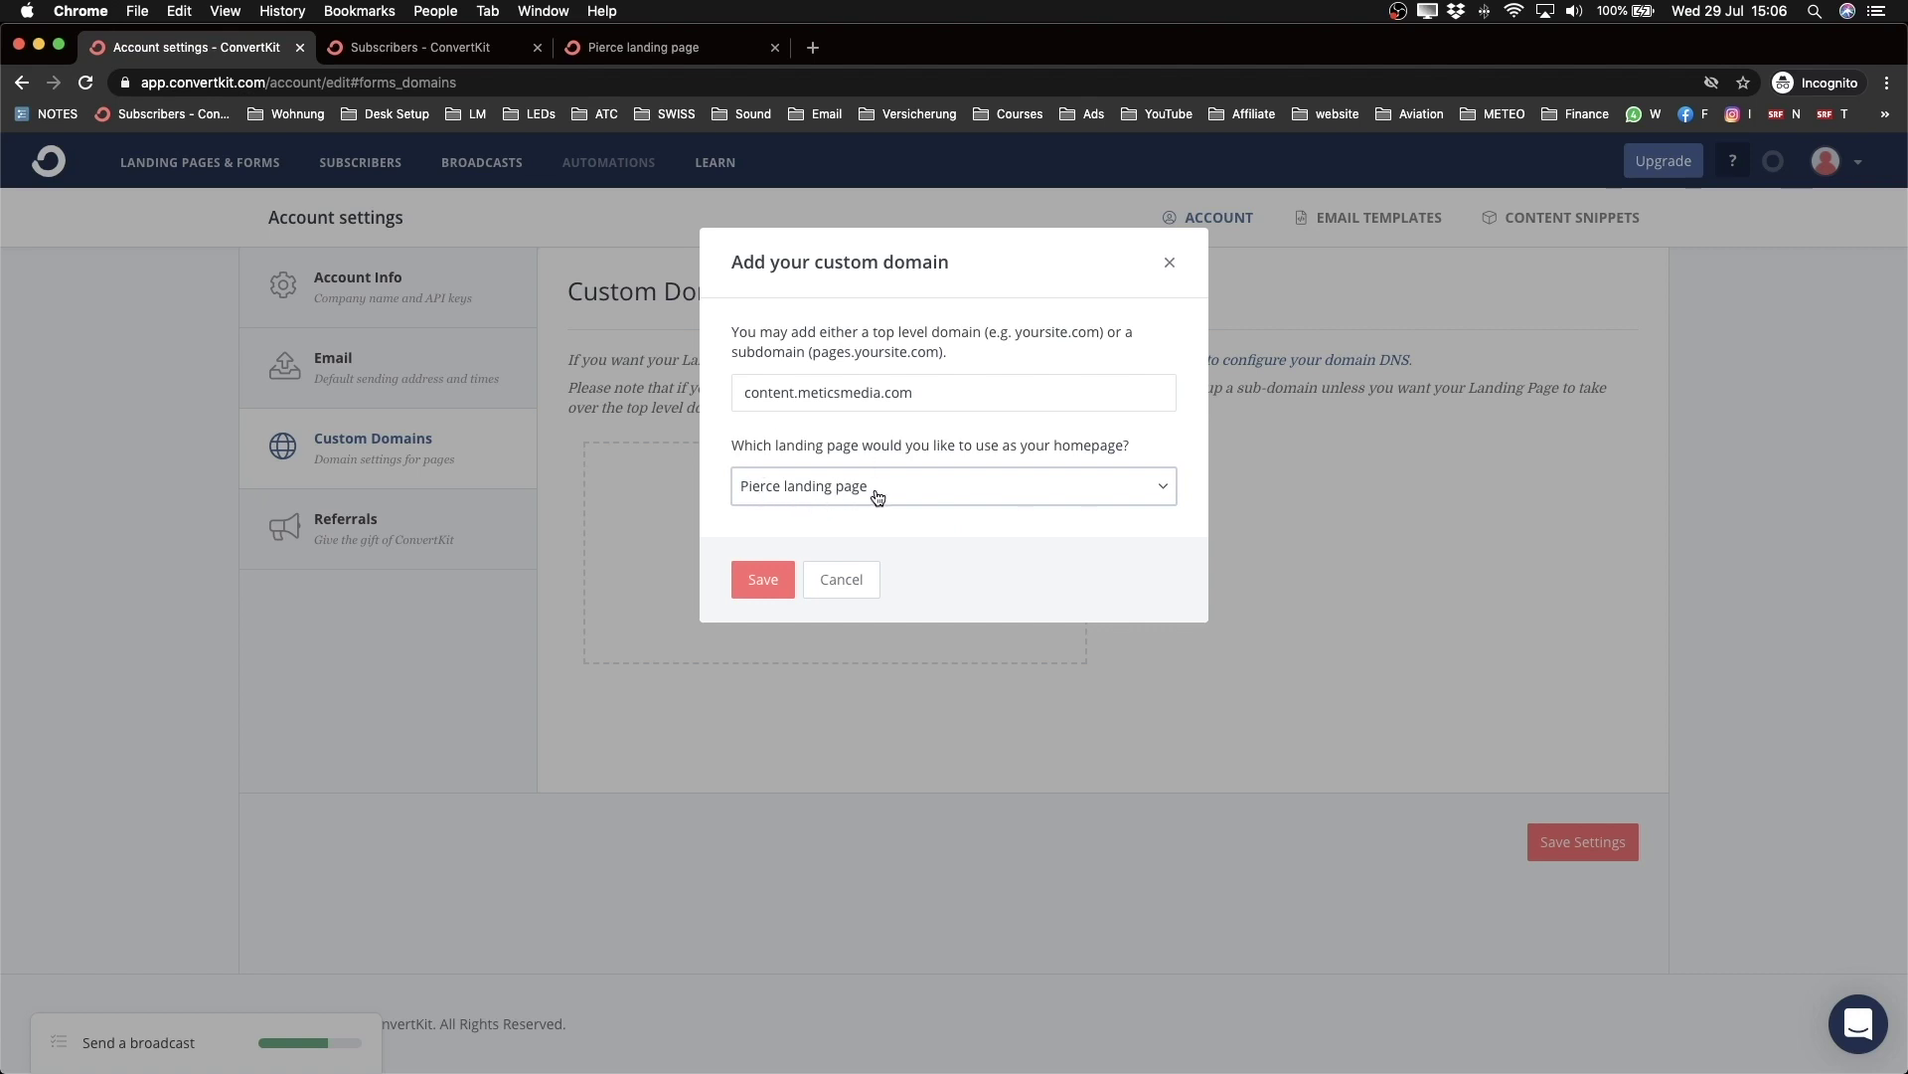
pyautogui.click(763, 580)
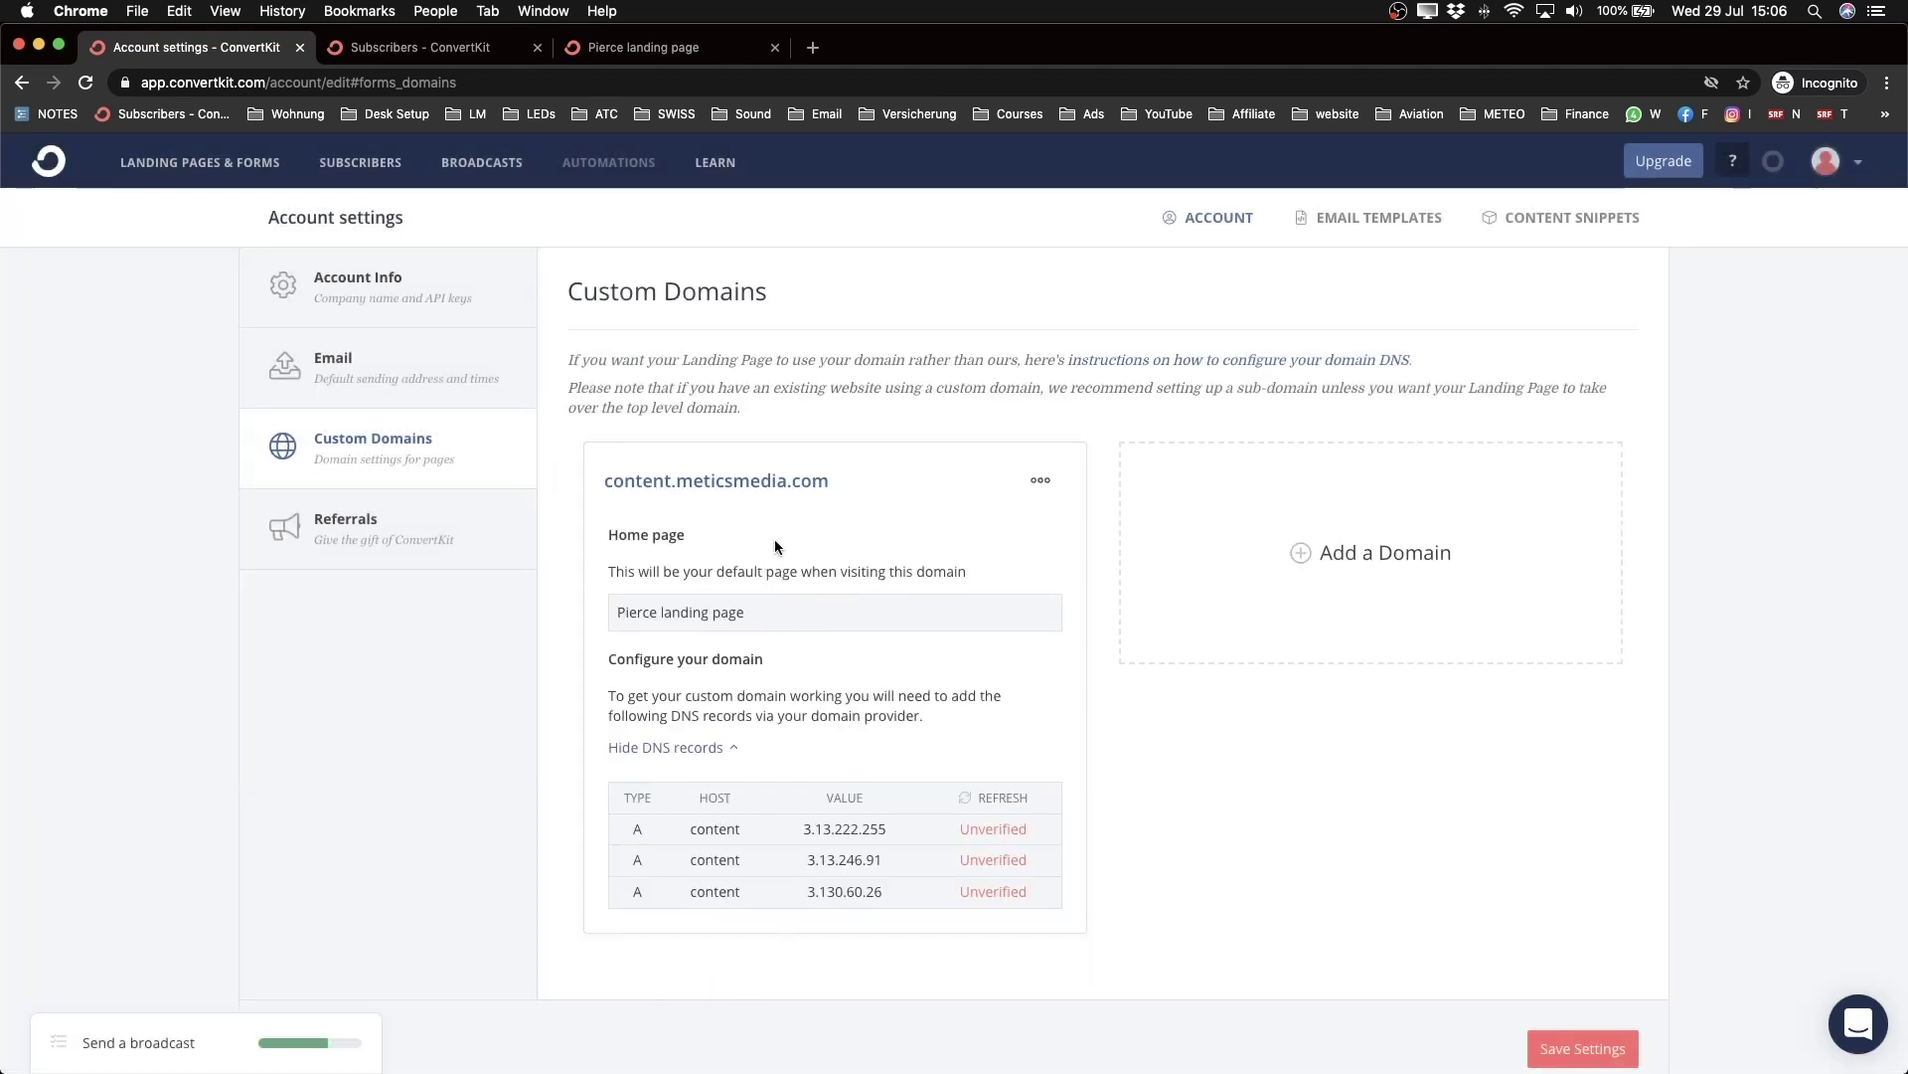
pyautogui.scroll(-2, 774, 538)
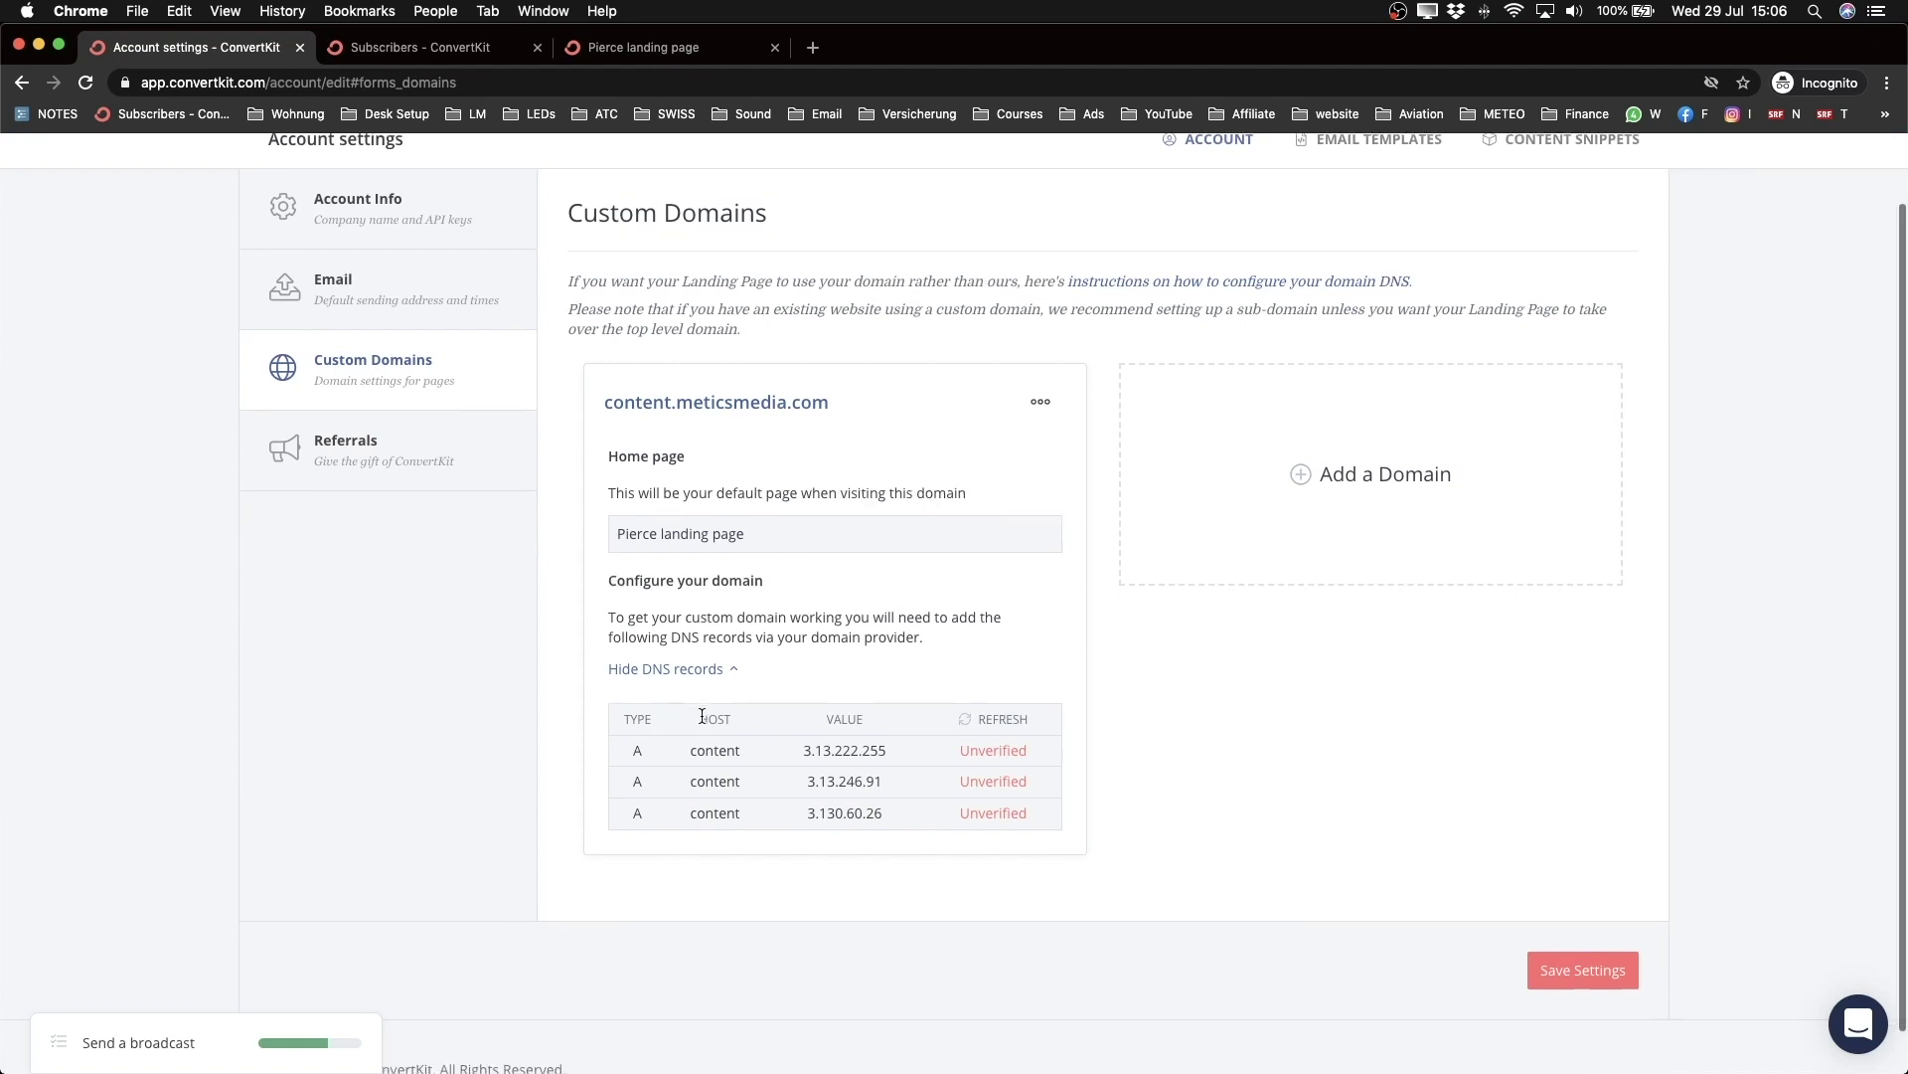
pyautogui.scroll(-1, 702, 716)
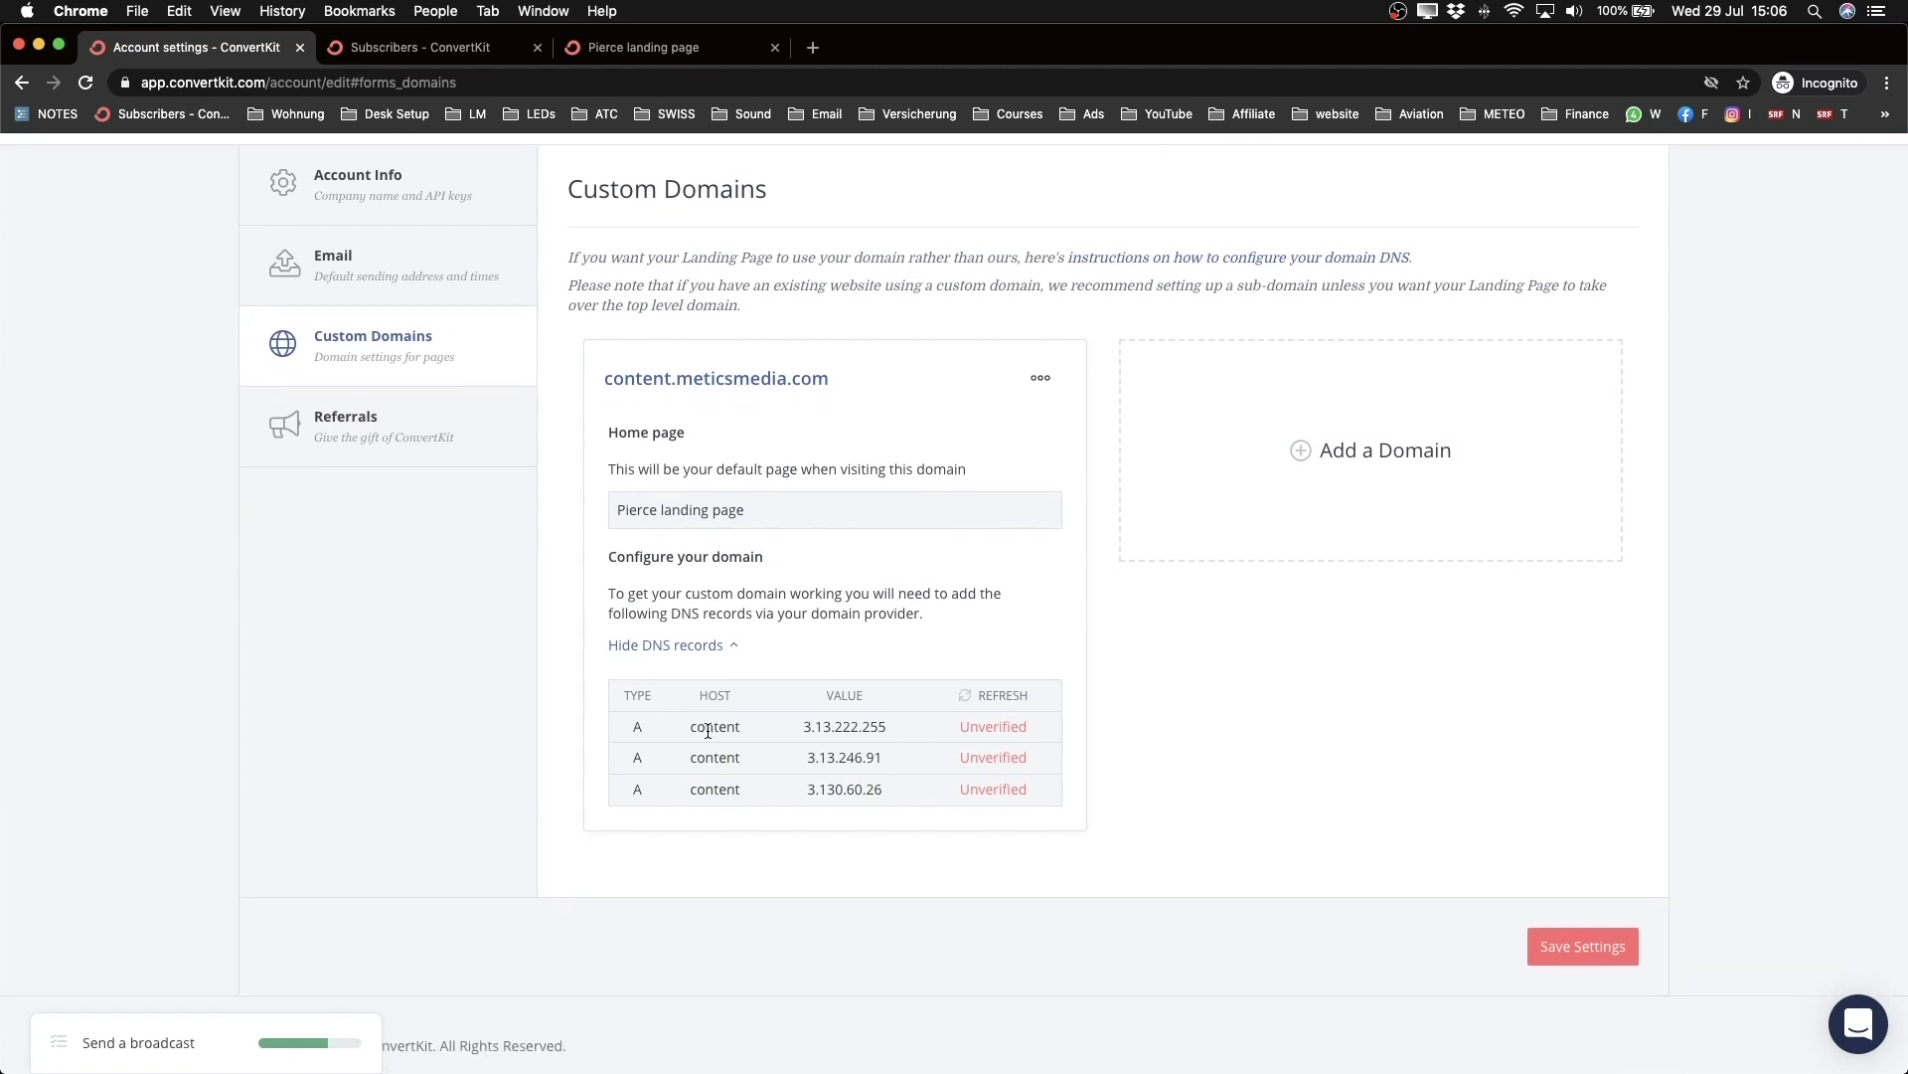
pyautogui.moveTo(803, 726); pyautogui.dragTo(883, 727)
pyautogui.click(871, 646)
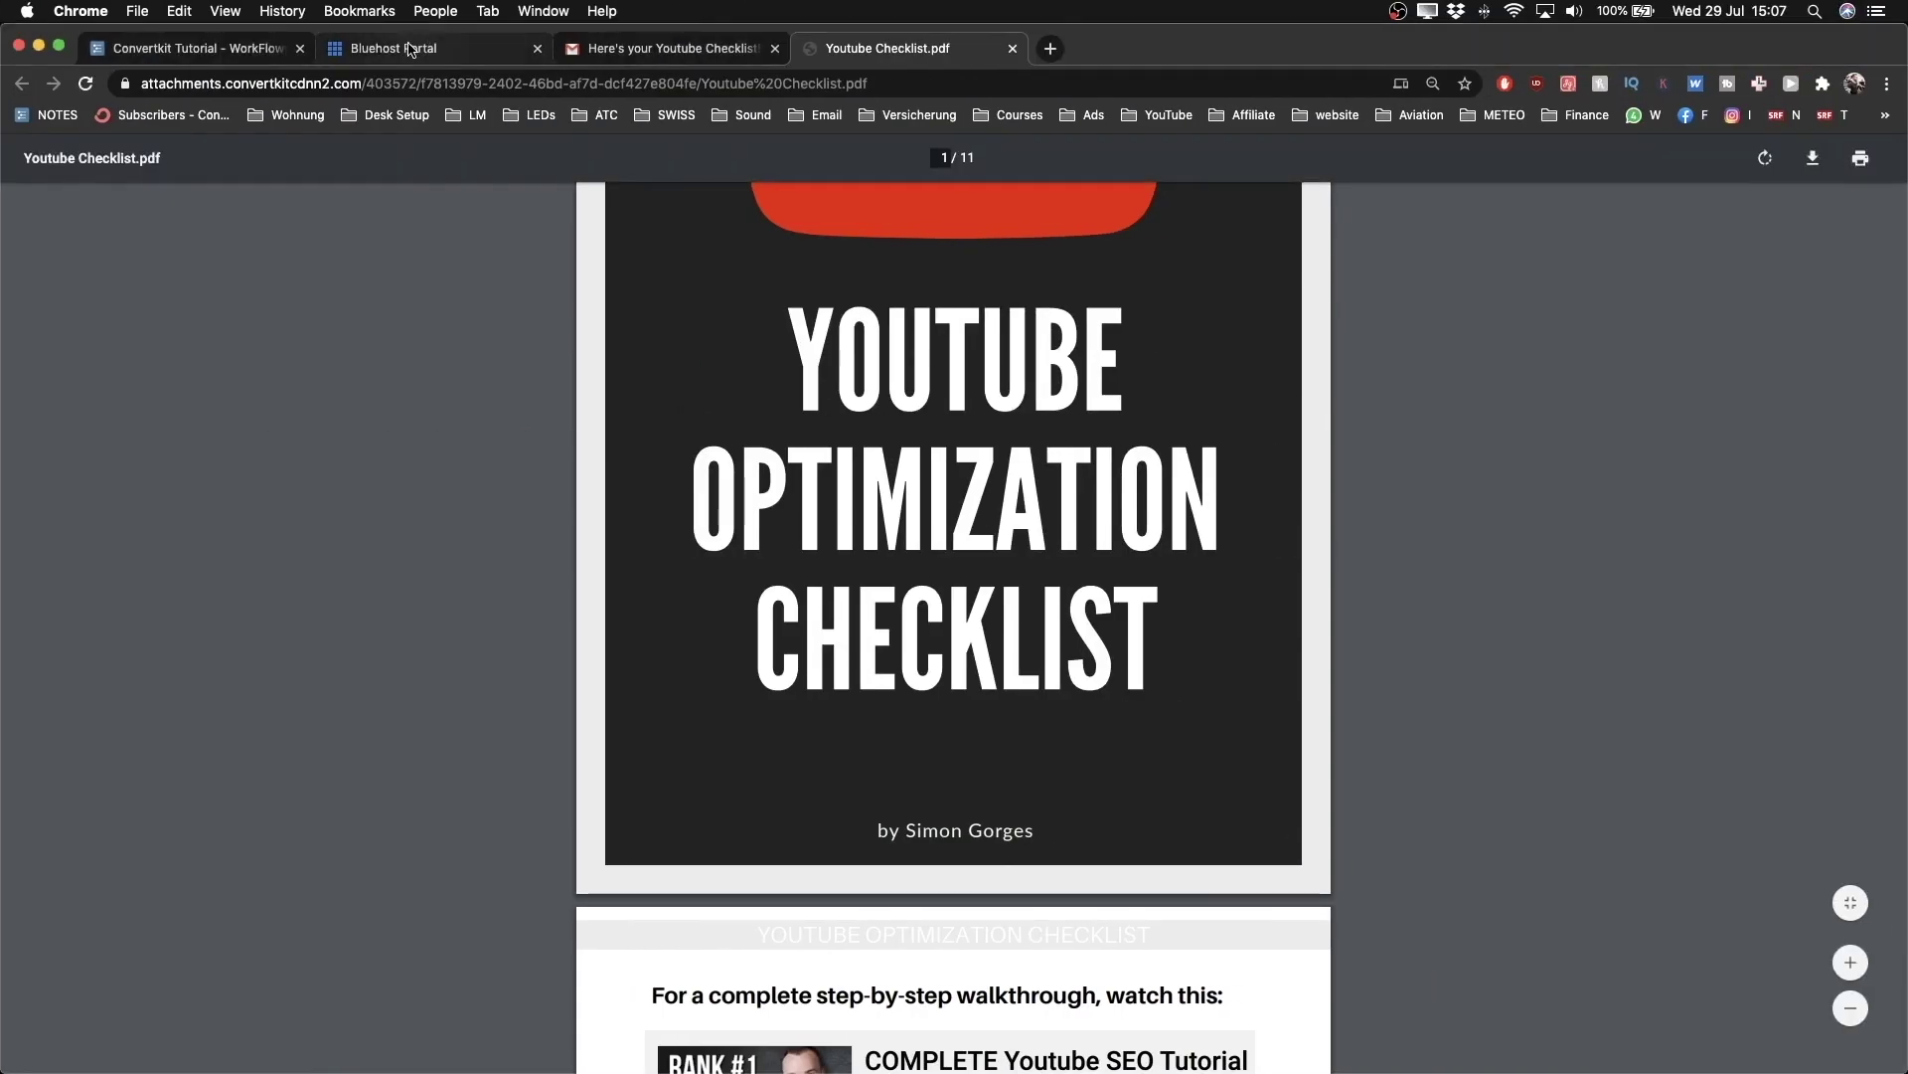
# Step: In Bluehost, open the Subdomains page for meticsmedia.com
pyautogui.click(410, 50)
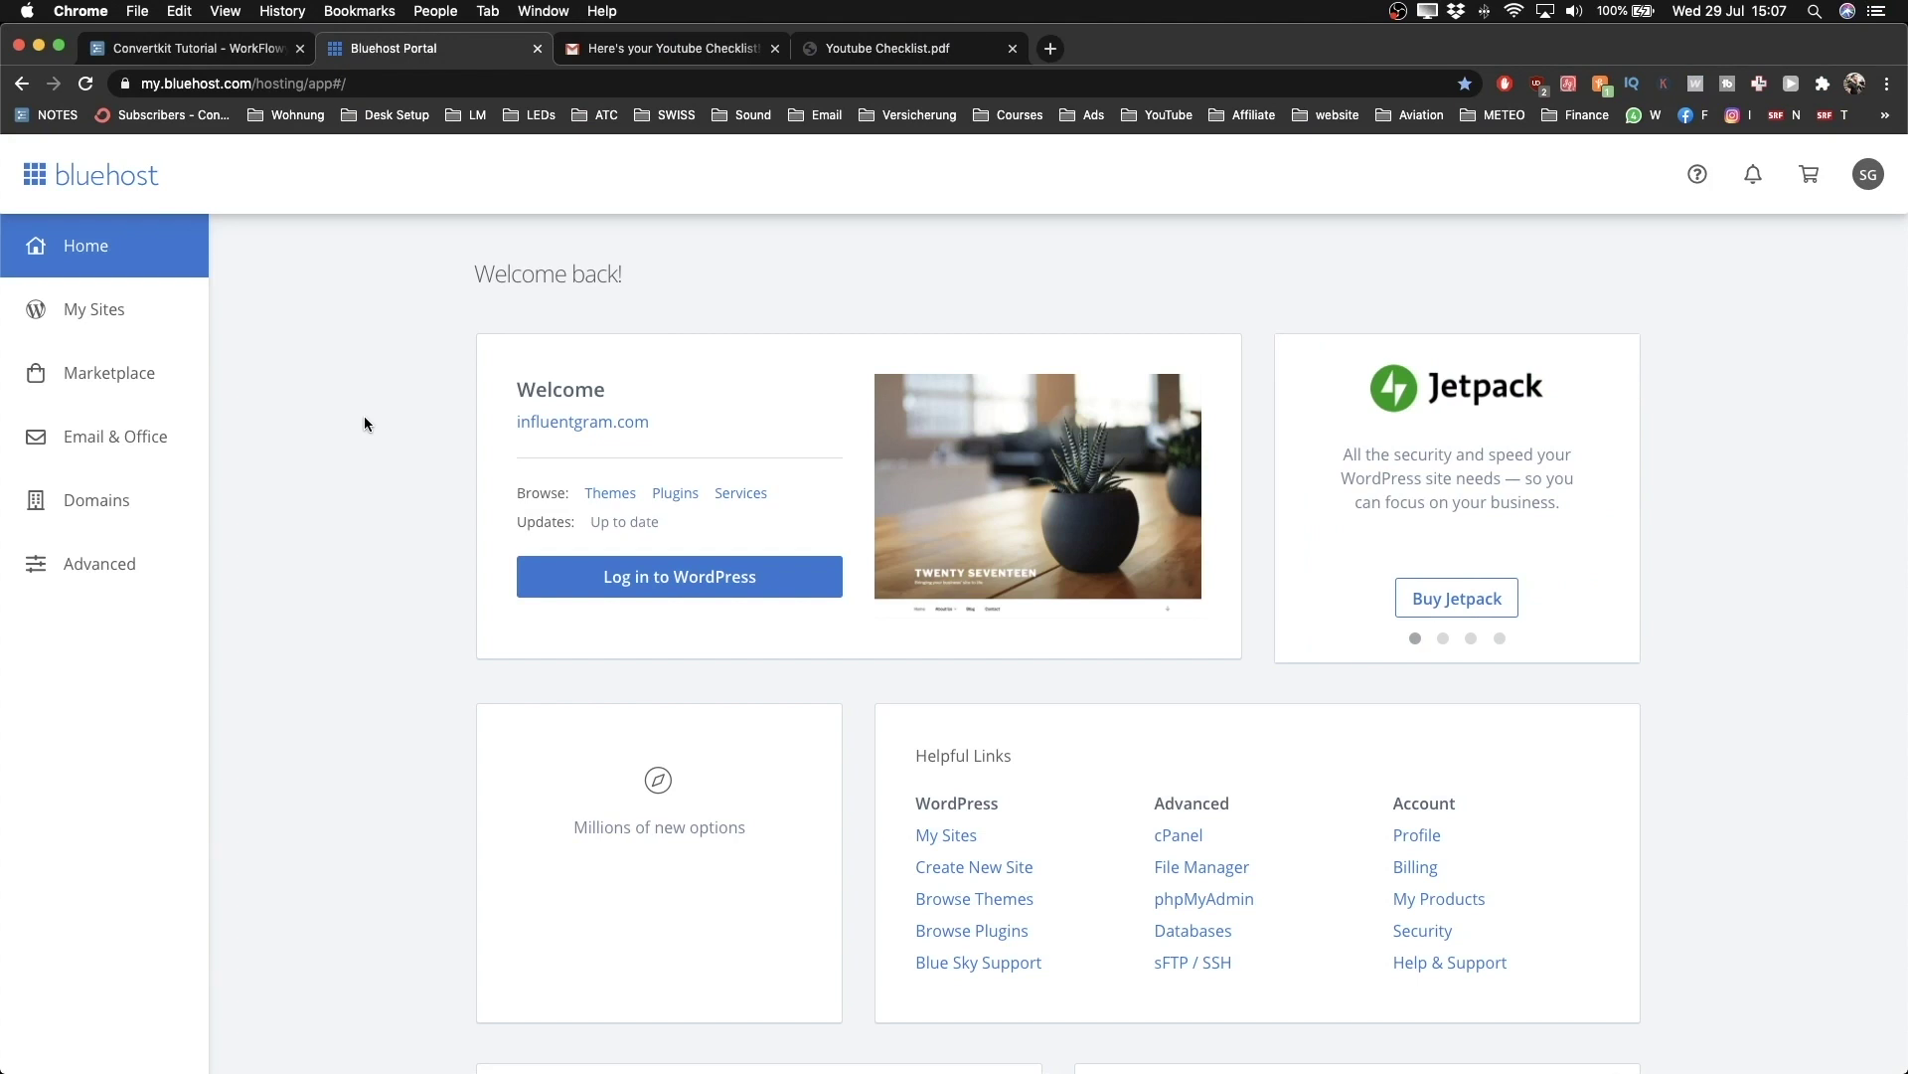
pyautogui.click(116, 508)
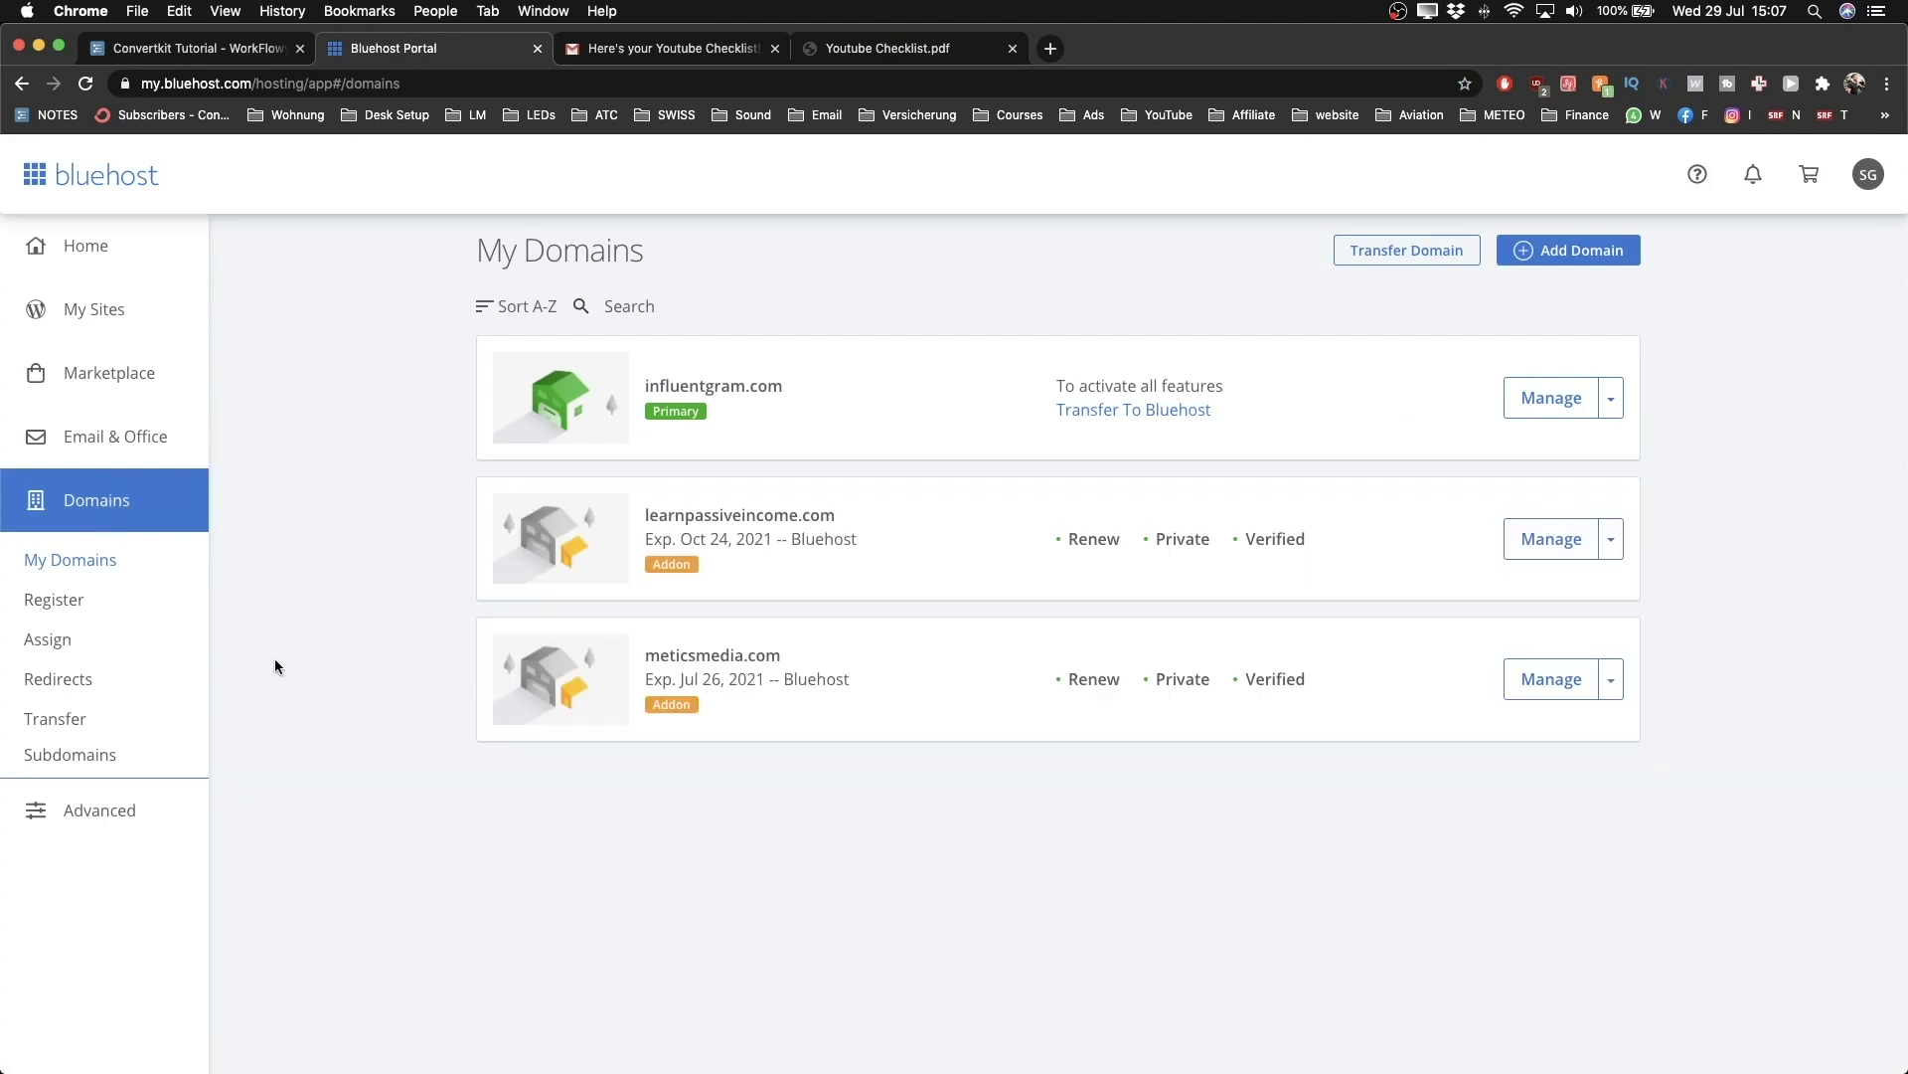
pyautogui.scroll(5, 720, 685)
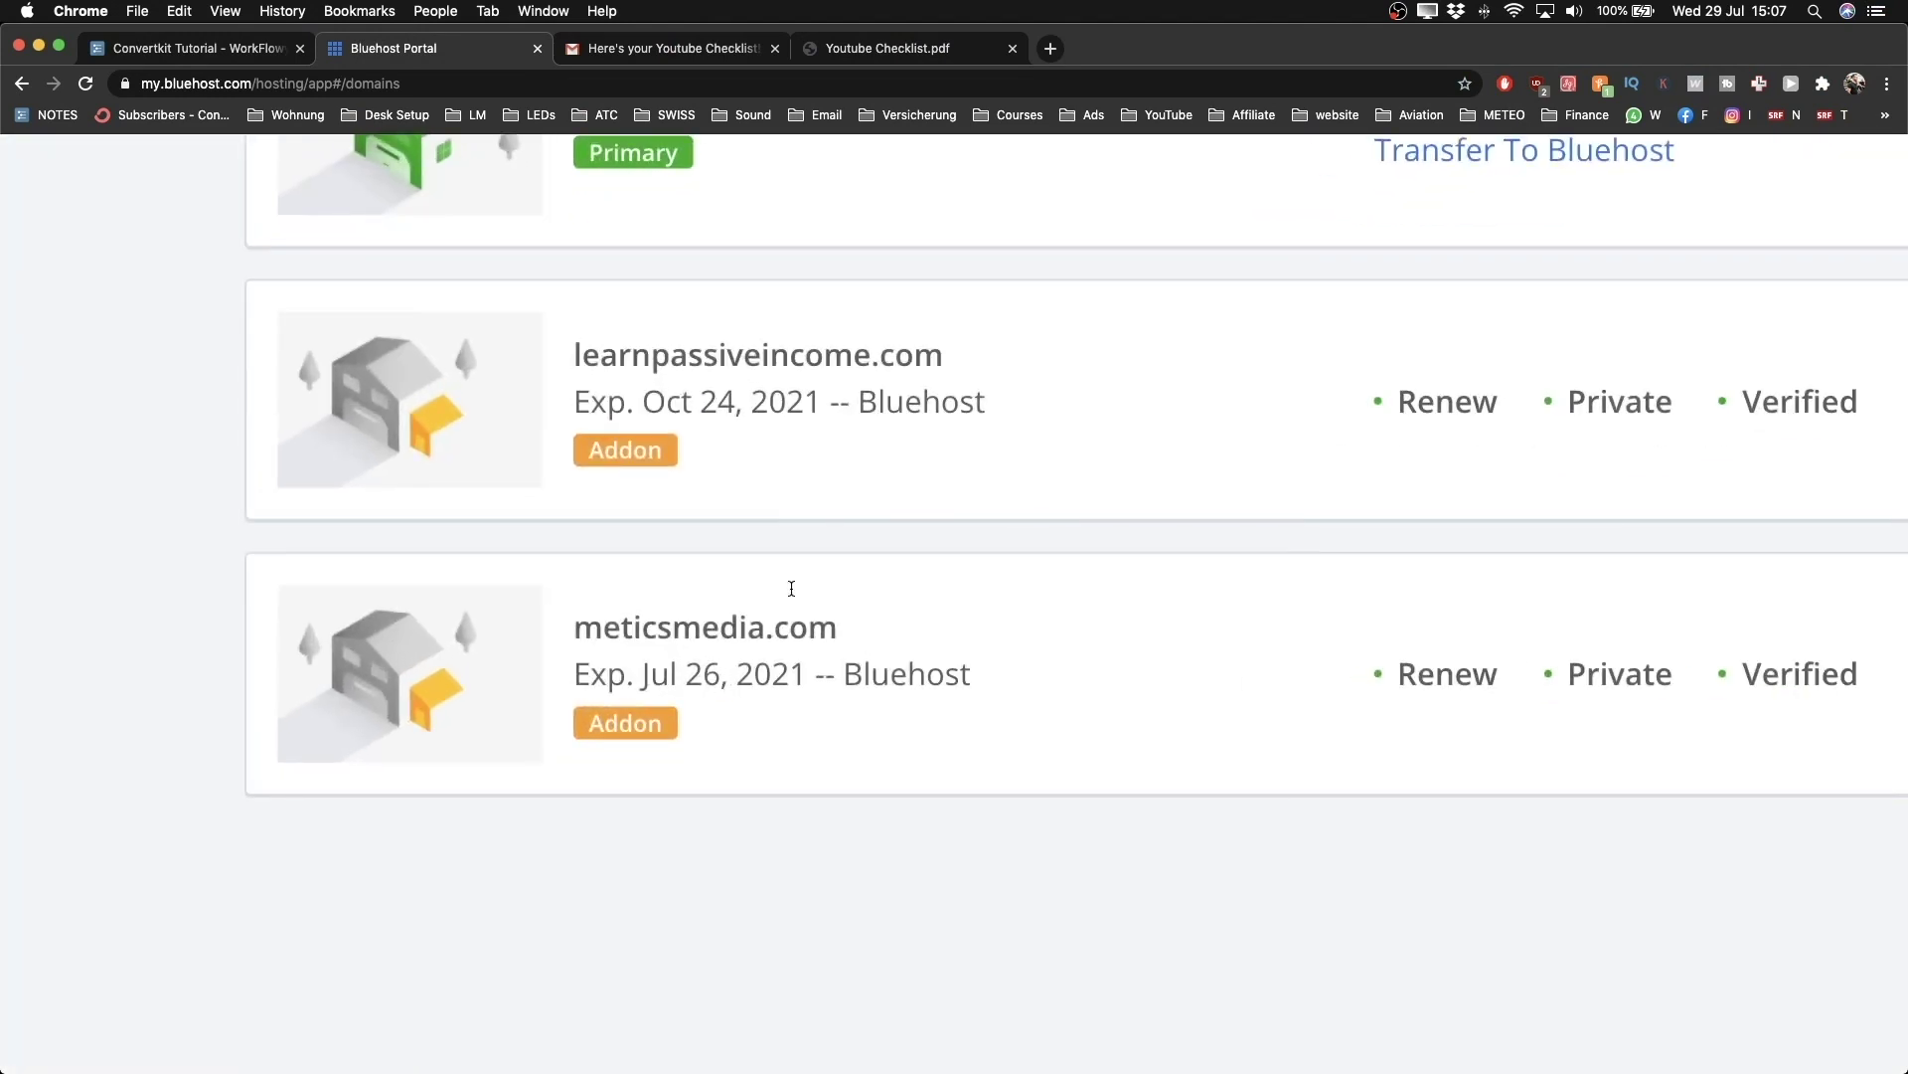
pyautogui.scroll(-4, 617, 669)
pyautogui.scroll(-2, 1495, 628)
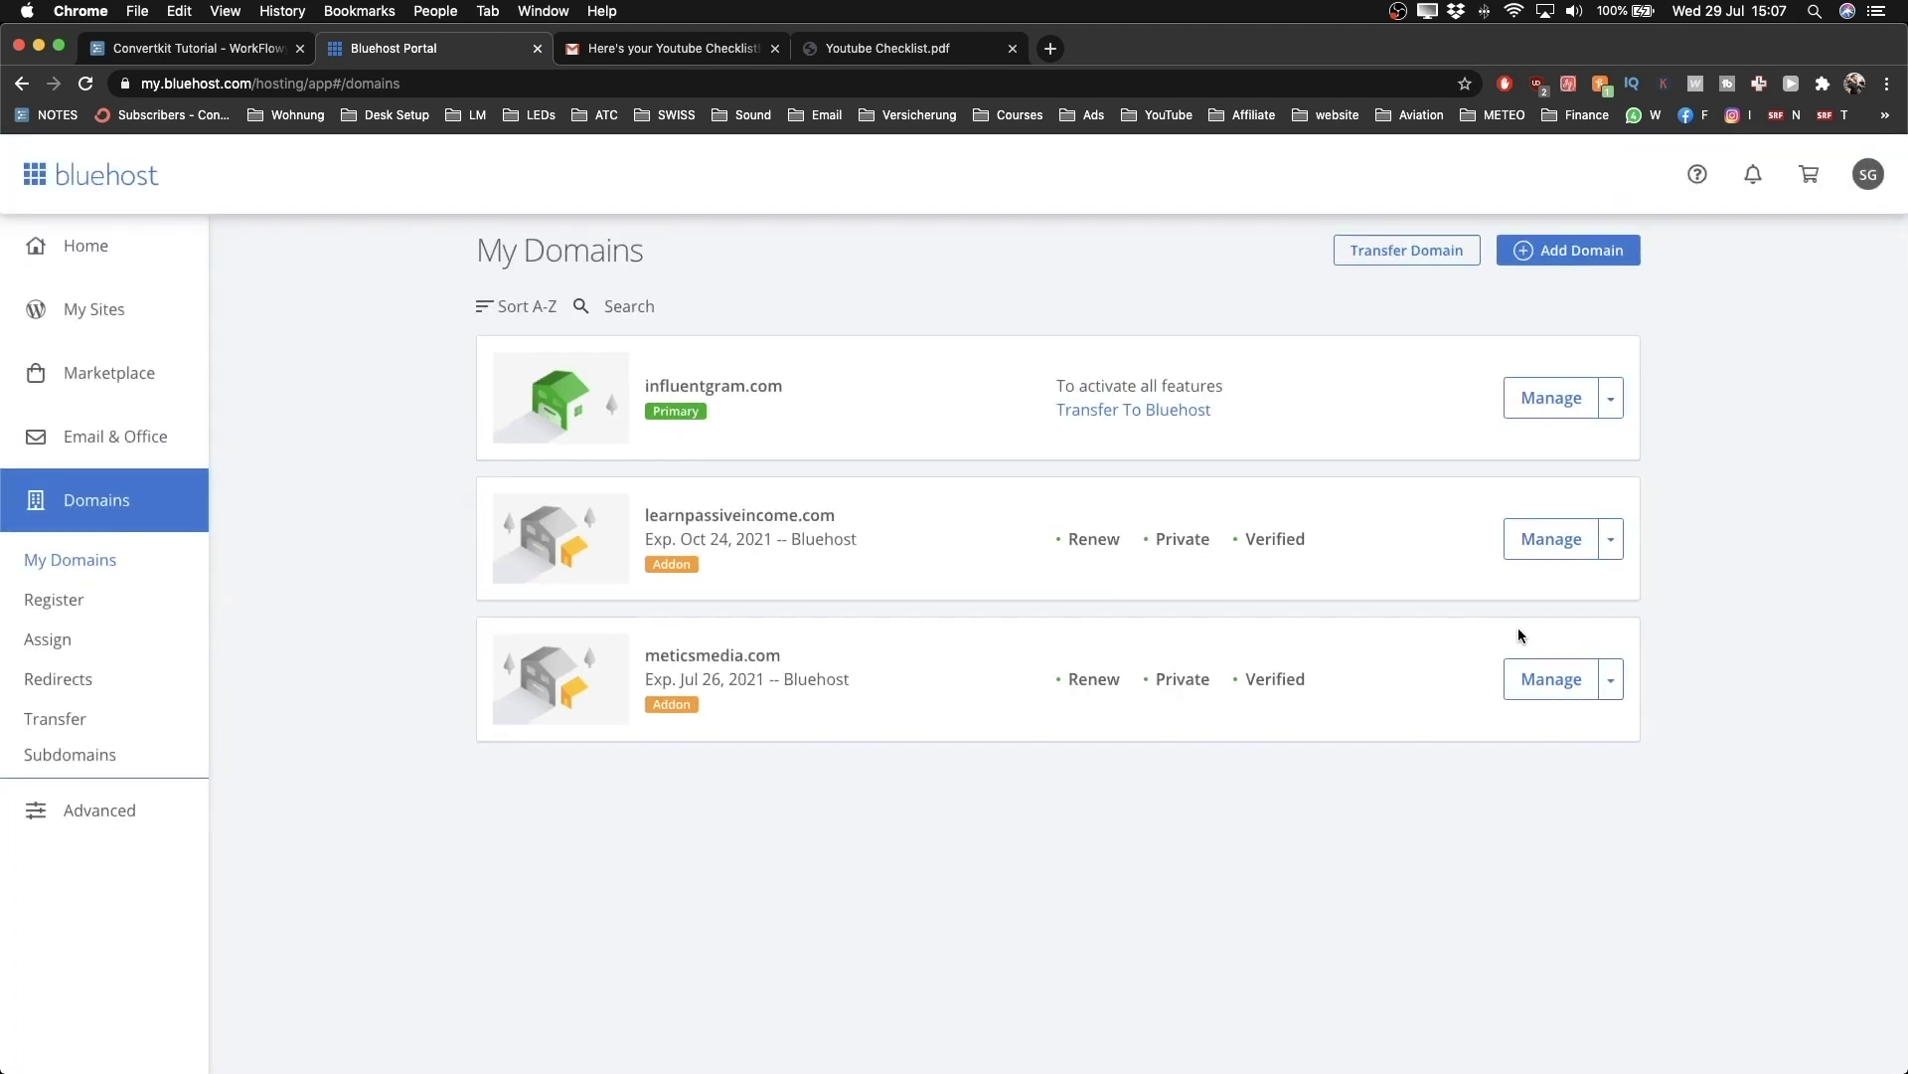
pyautogui.click(1611, 679)
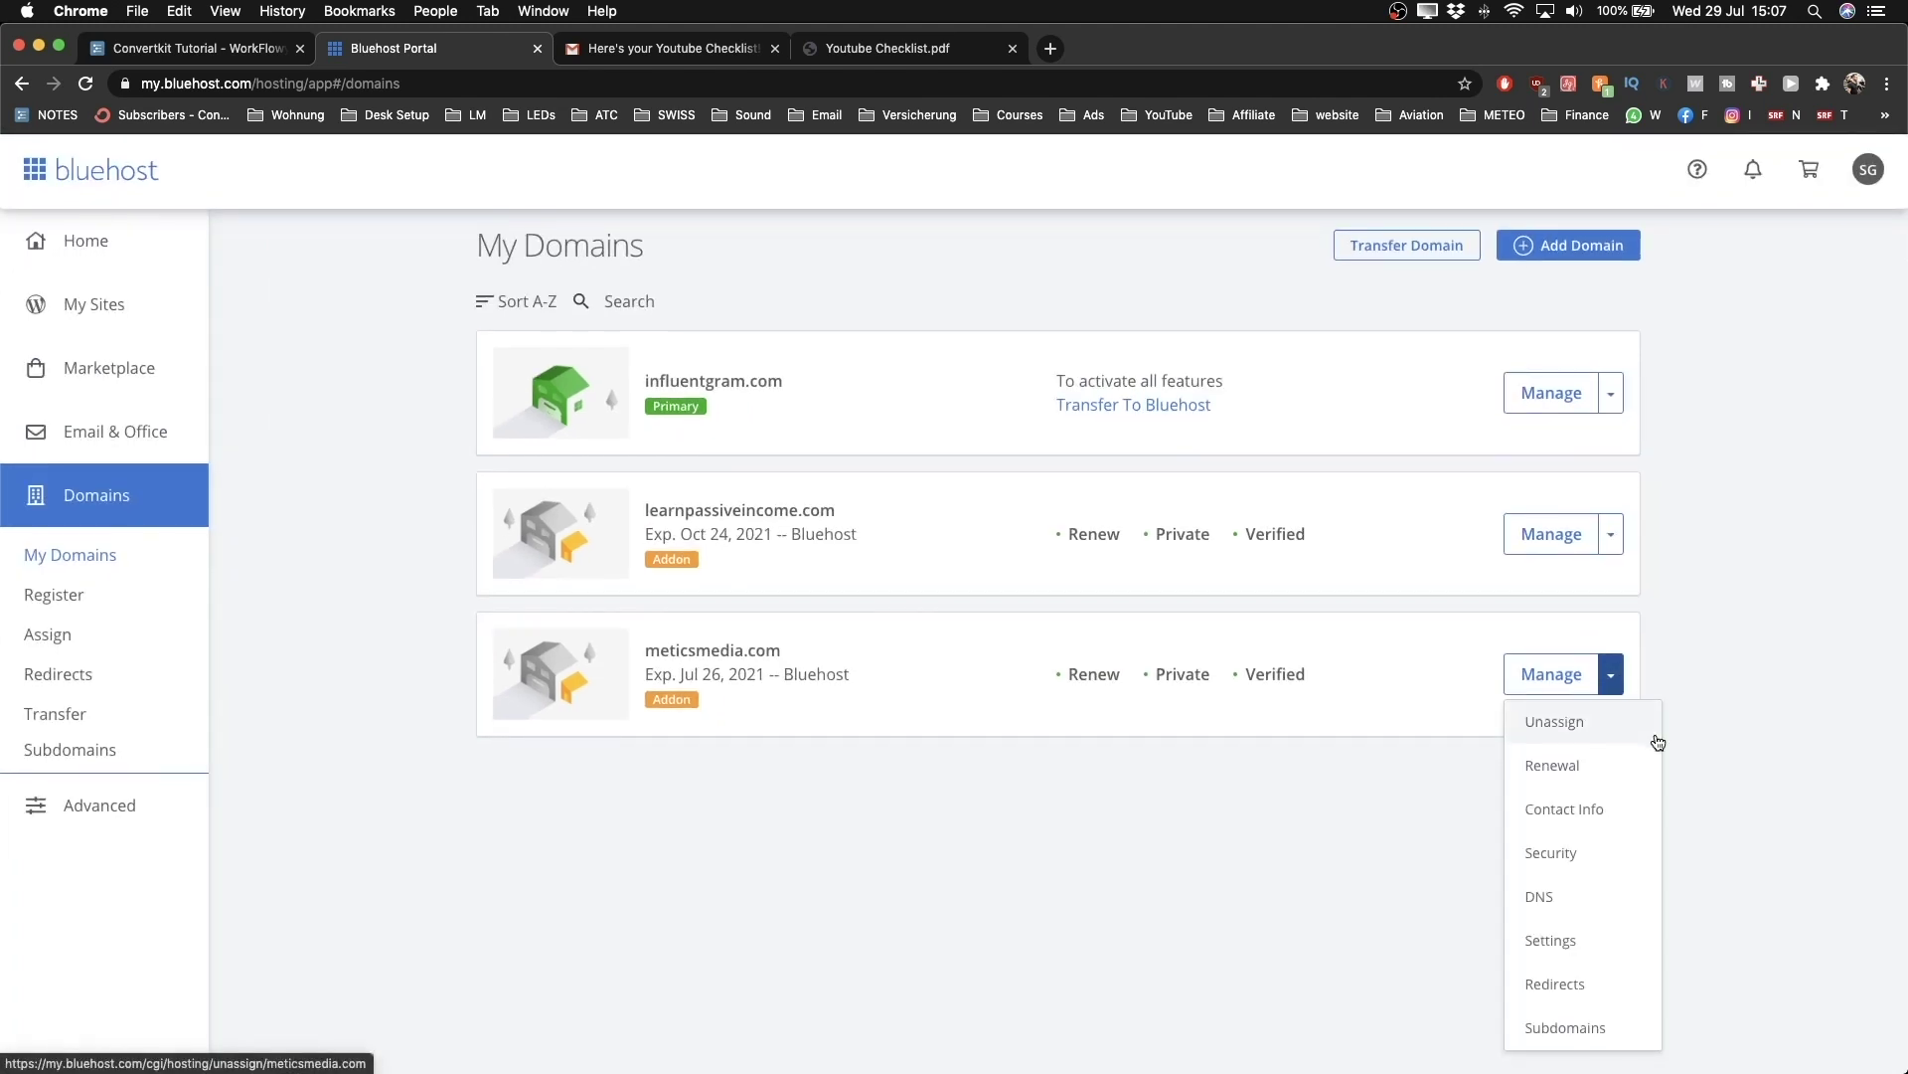
pyautogui.click(1565, 1032)
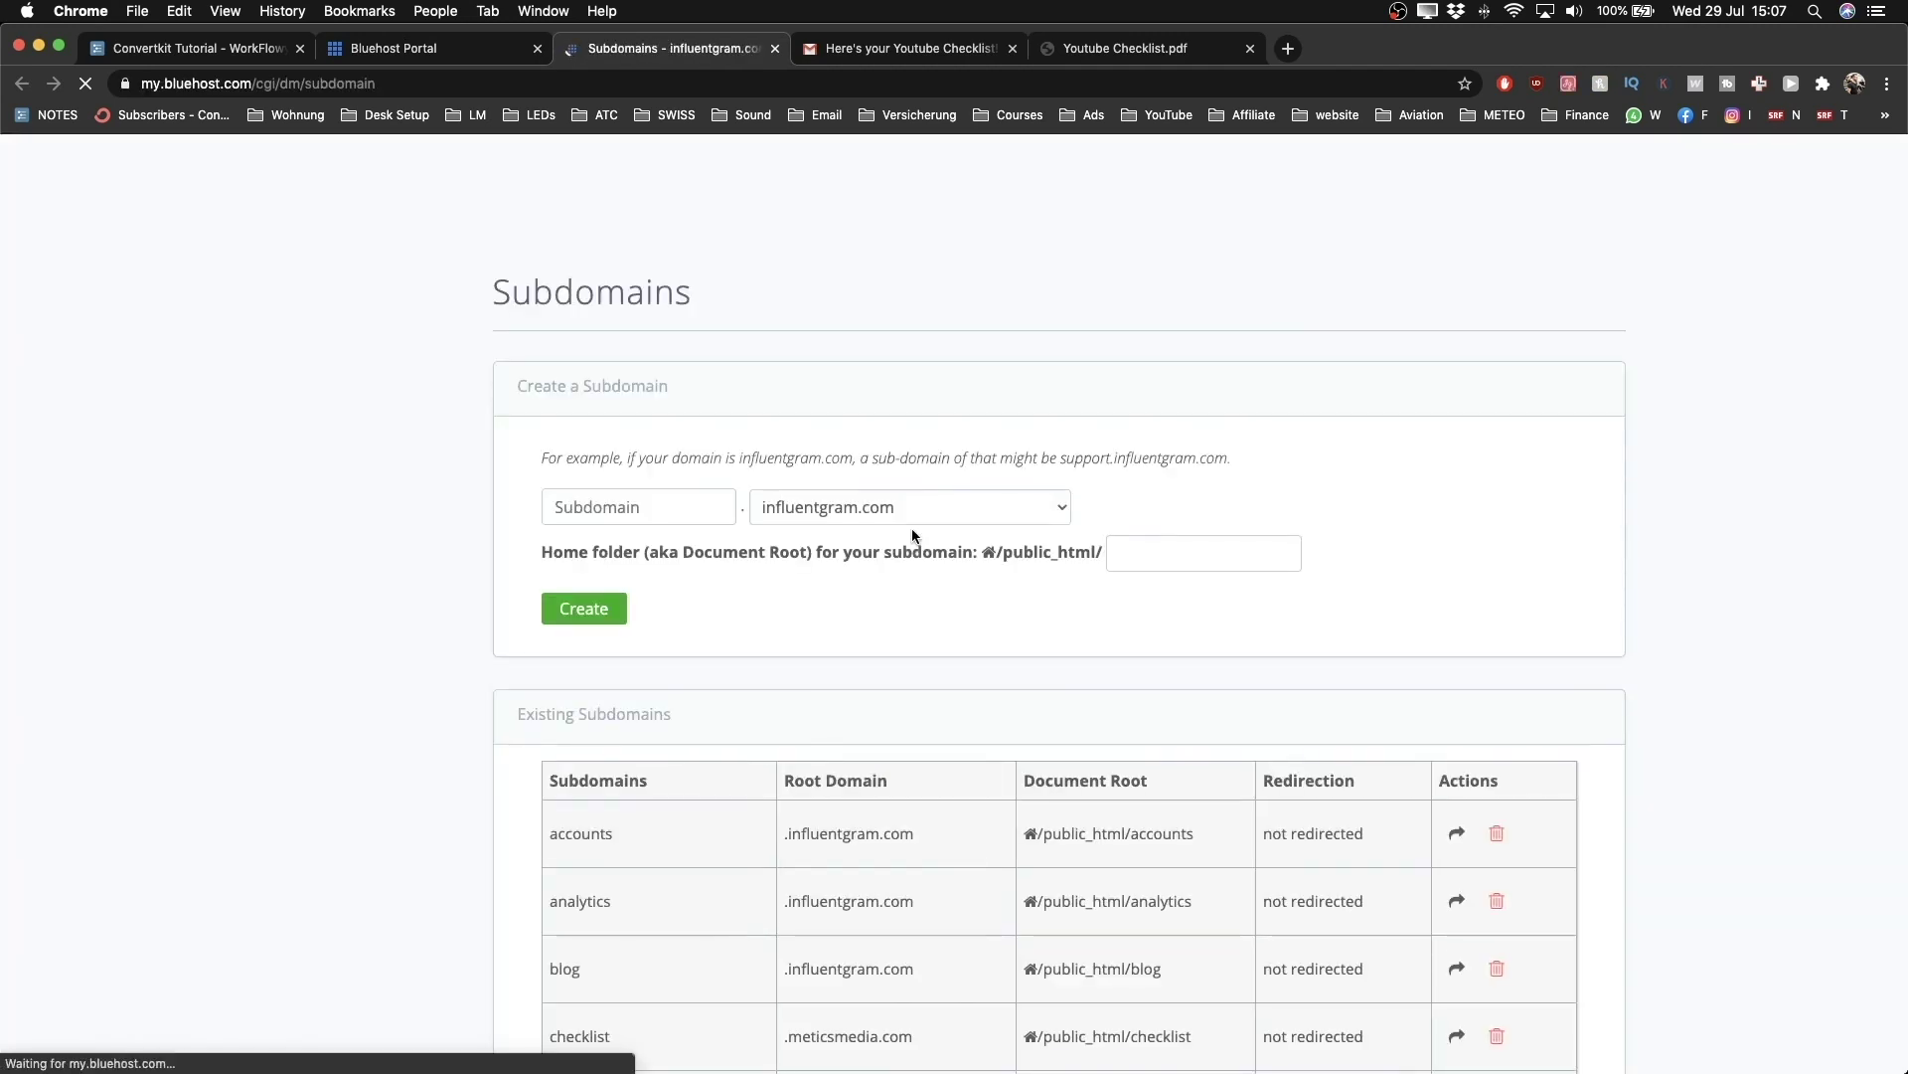
# Step: Create the subdomain 'content' under meticsmedia.com with home folder /public_html/content
pyautogui.click(859, 509)
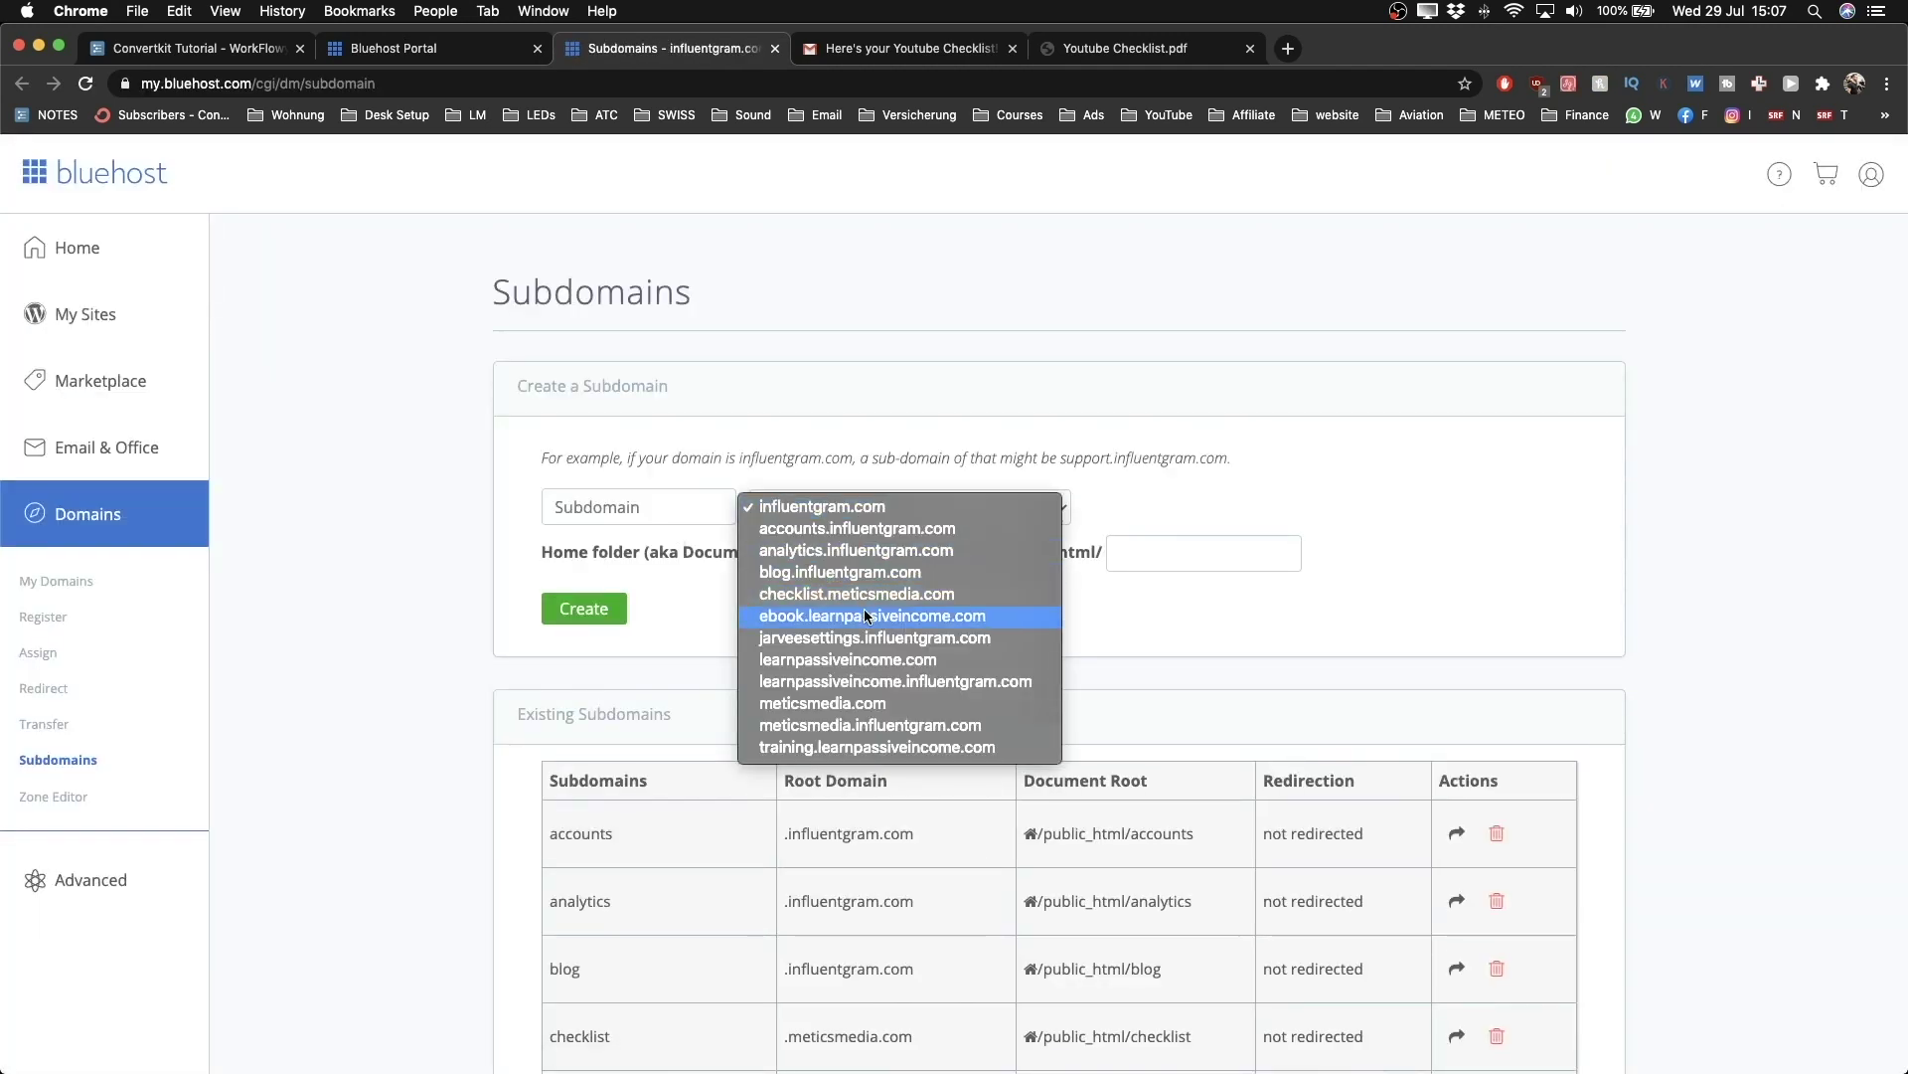
pyautogui.click(919, 318)
pyautogui.scroll(5, 823, 512)
pyautogui.click(823, 512)
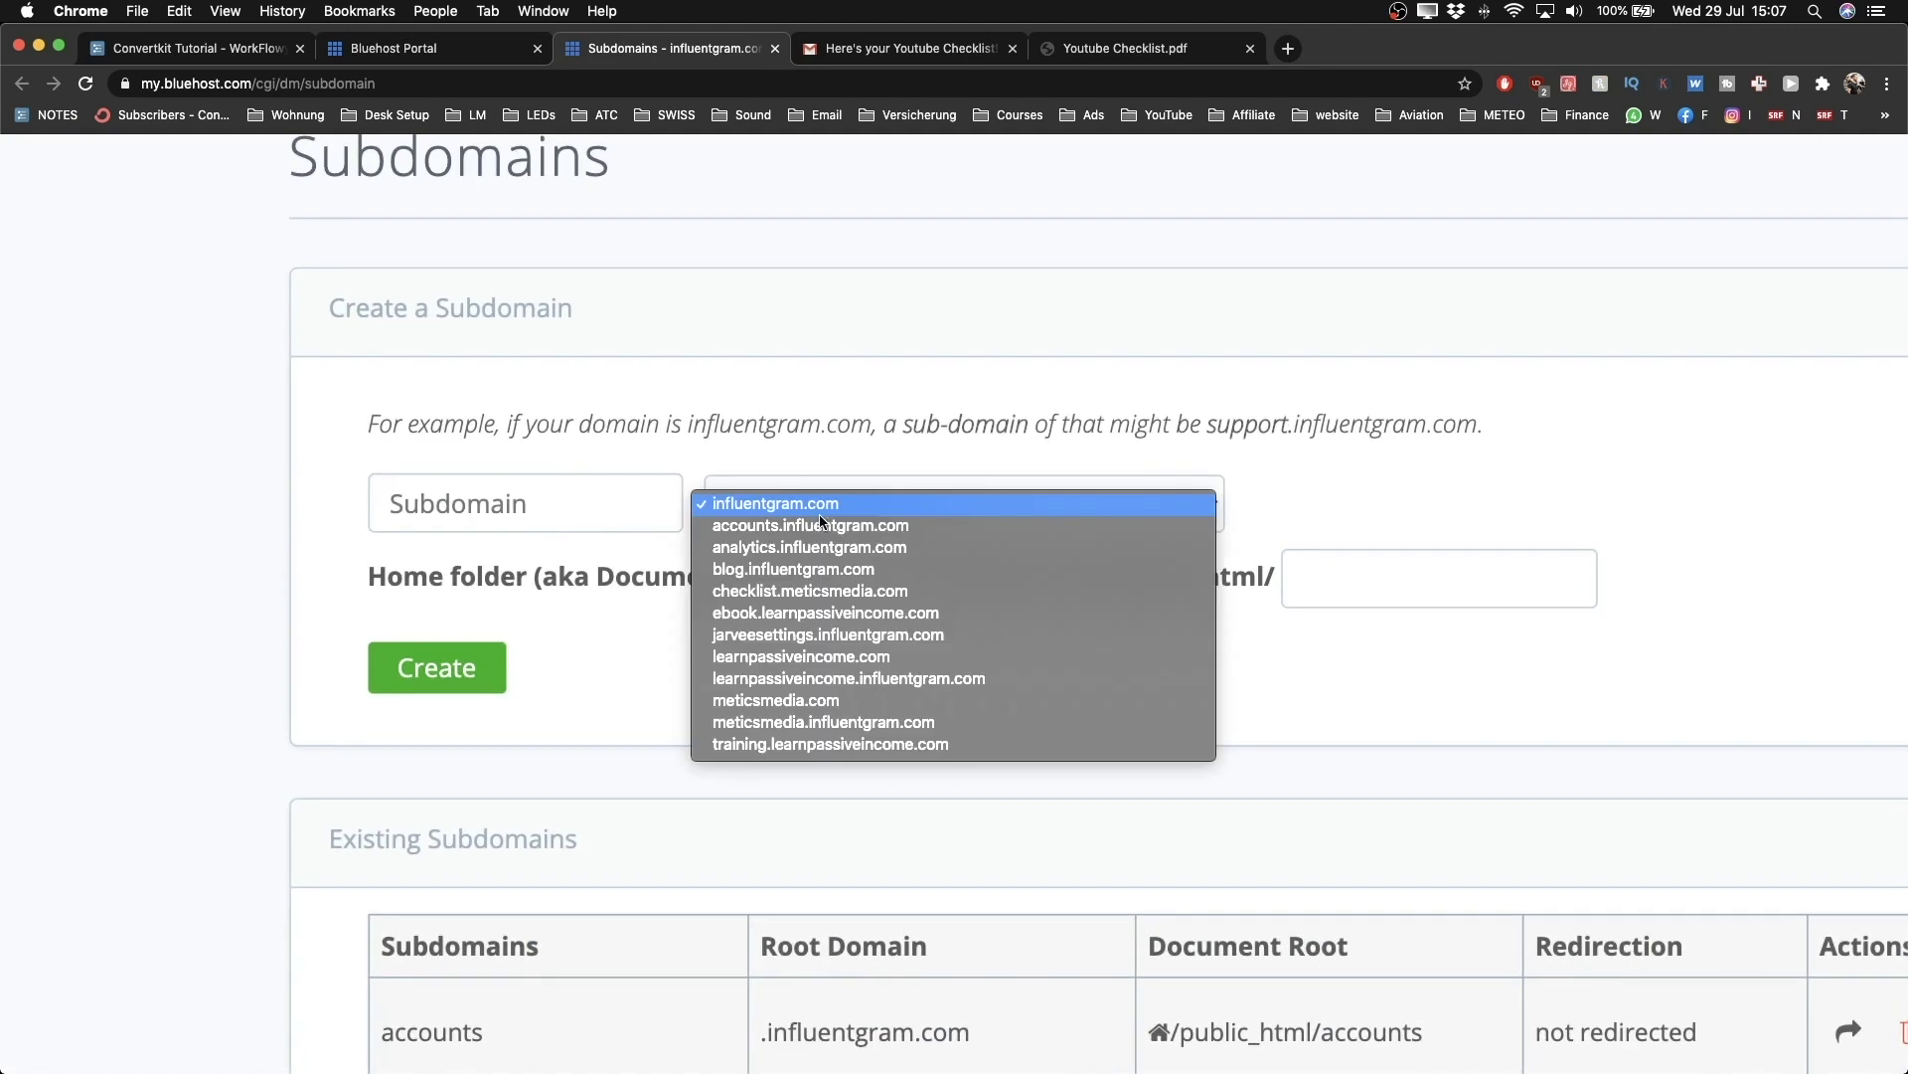
pyautogui.click(792, 700)
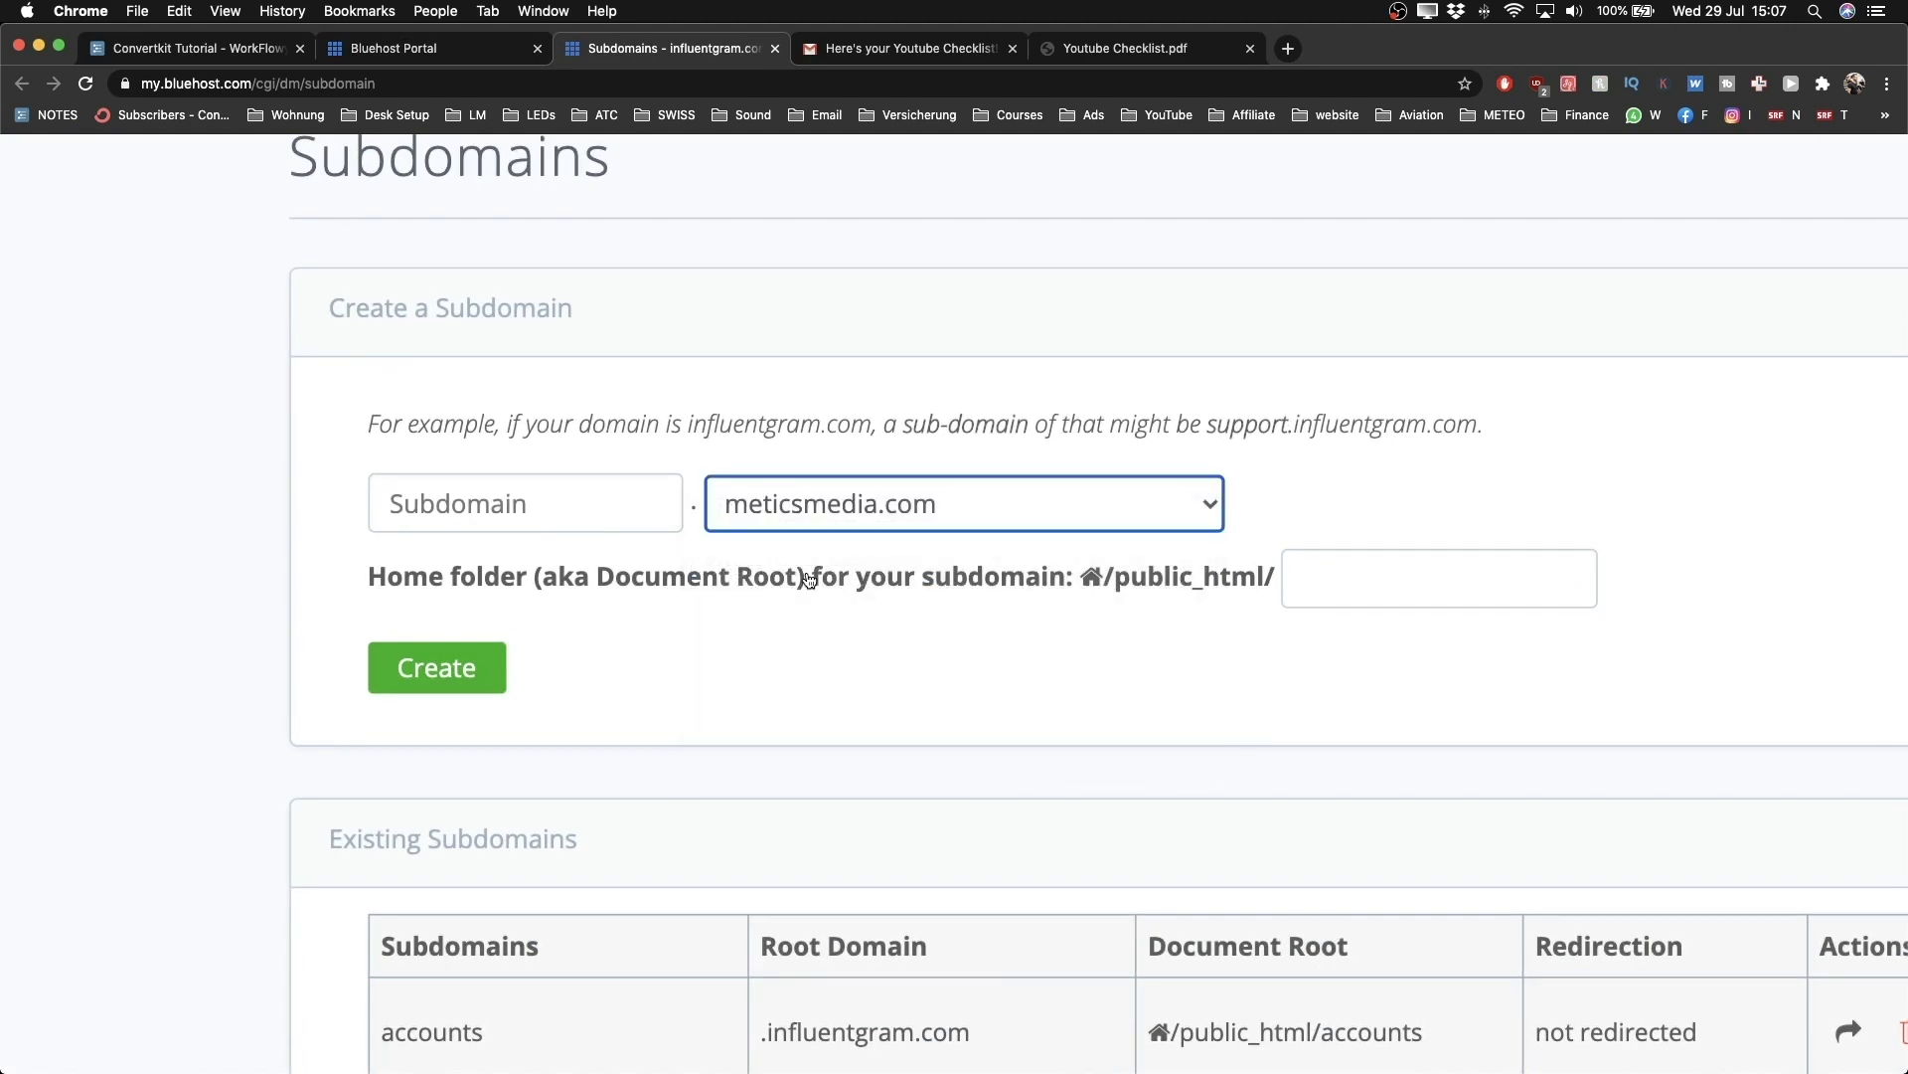
pyautogui.click(528, 514)
pyautogui.write('content')
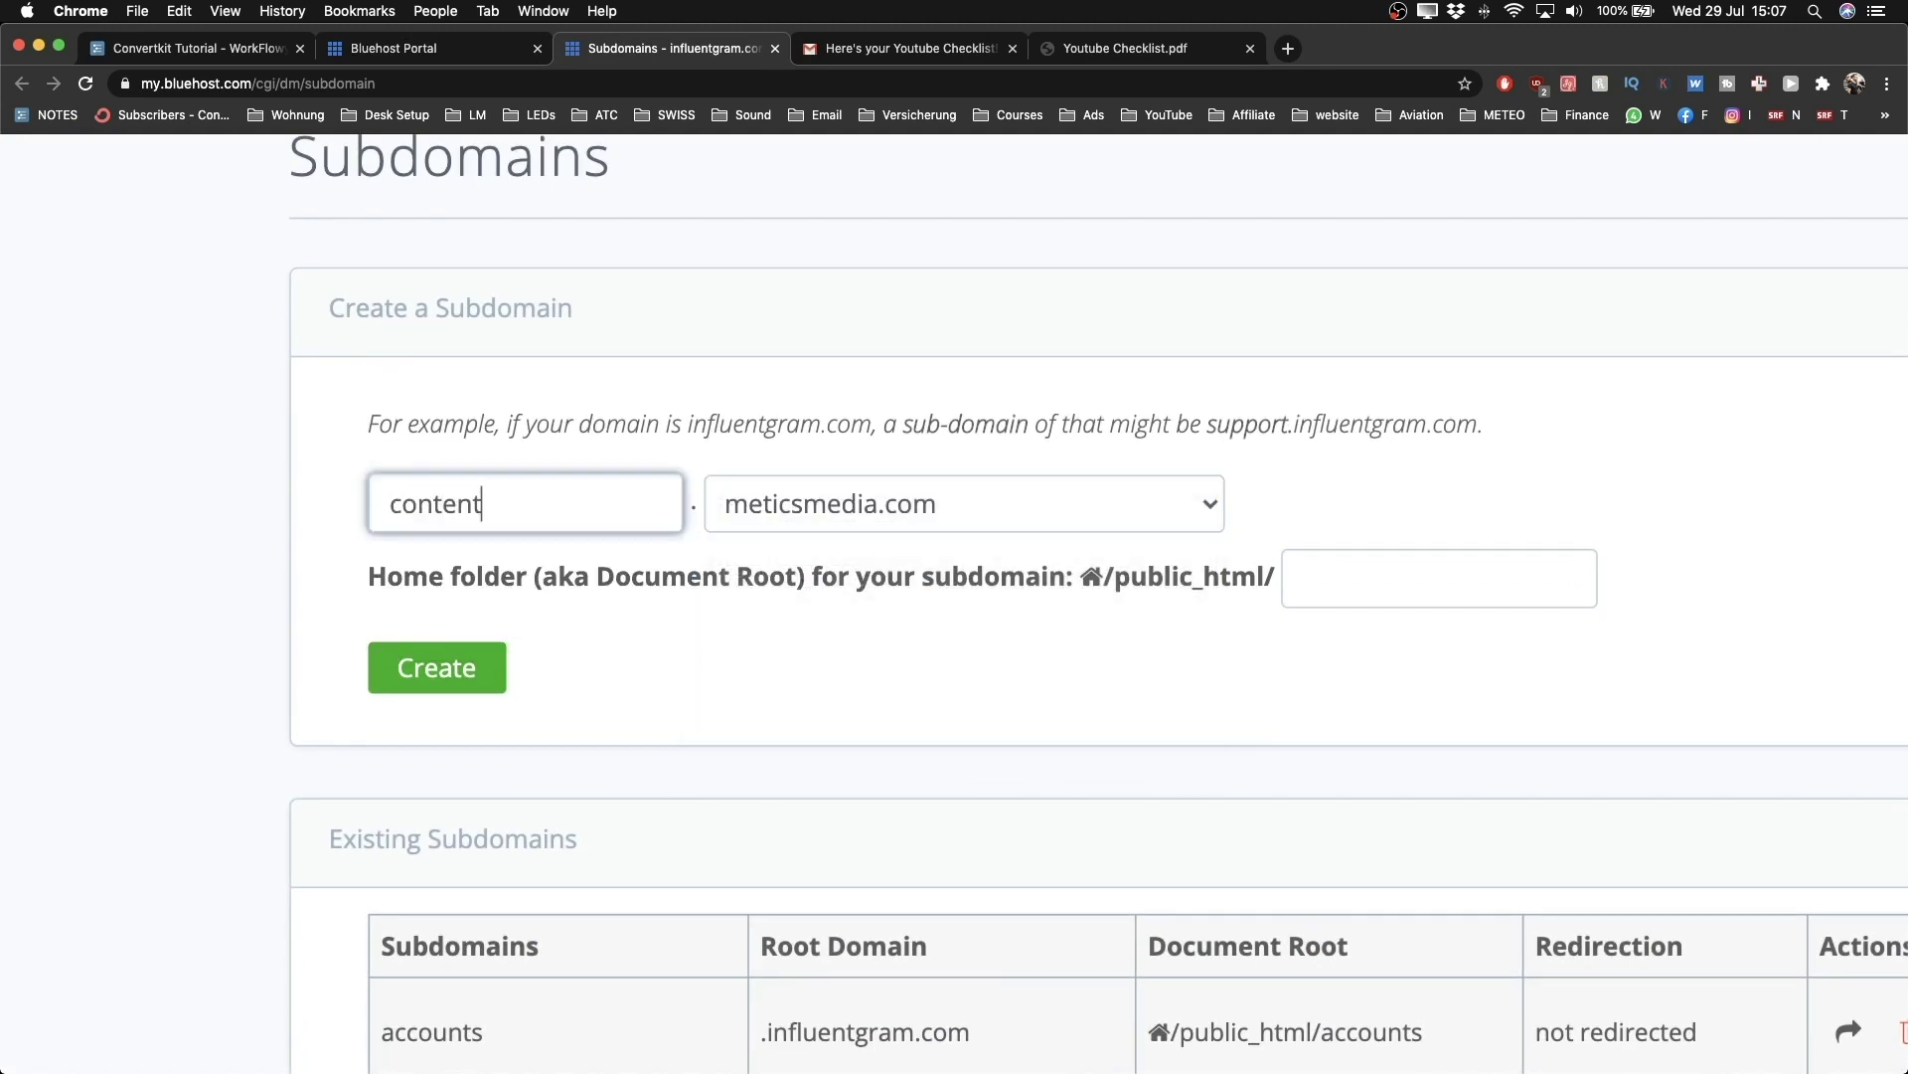
pyautogui.click(622, 360)
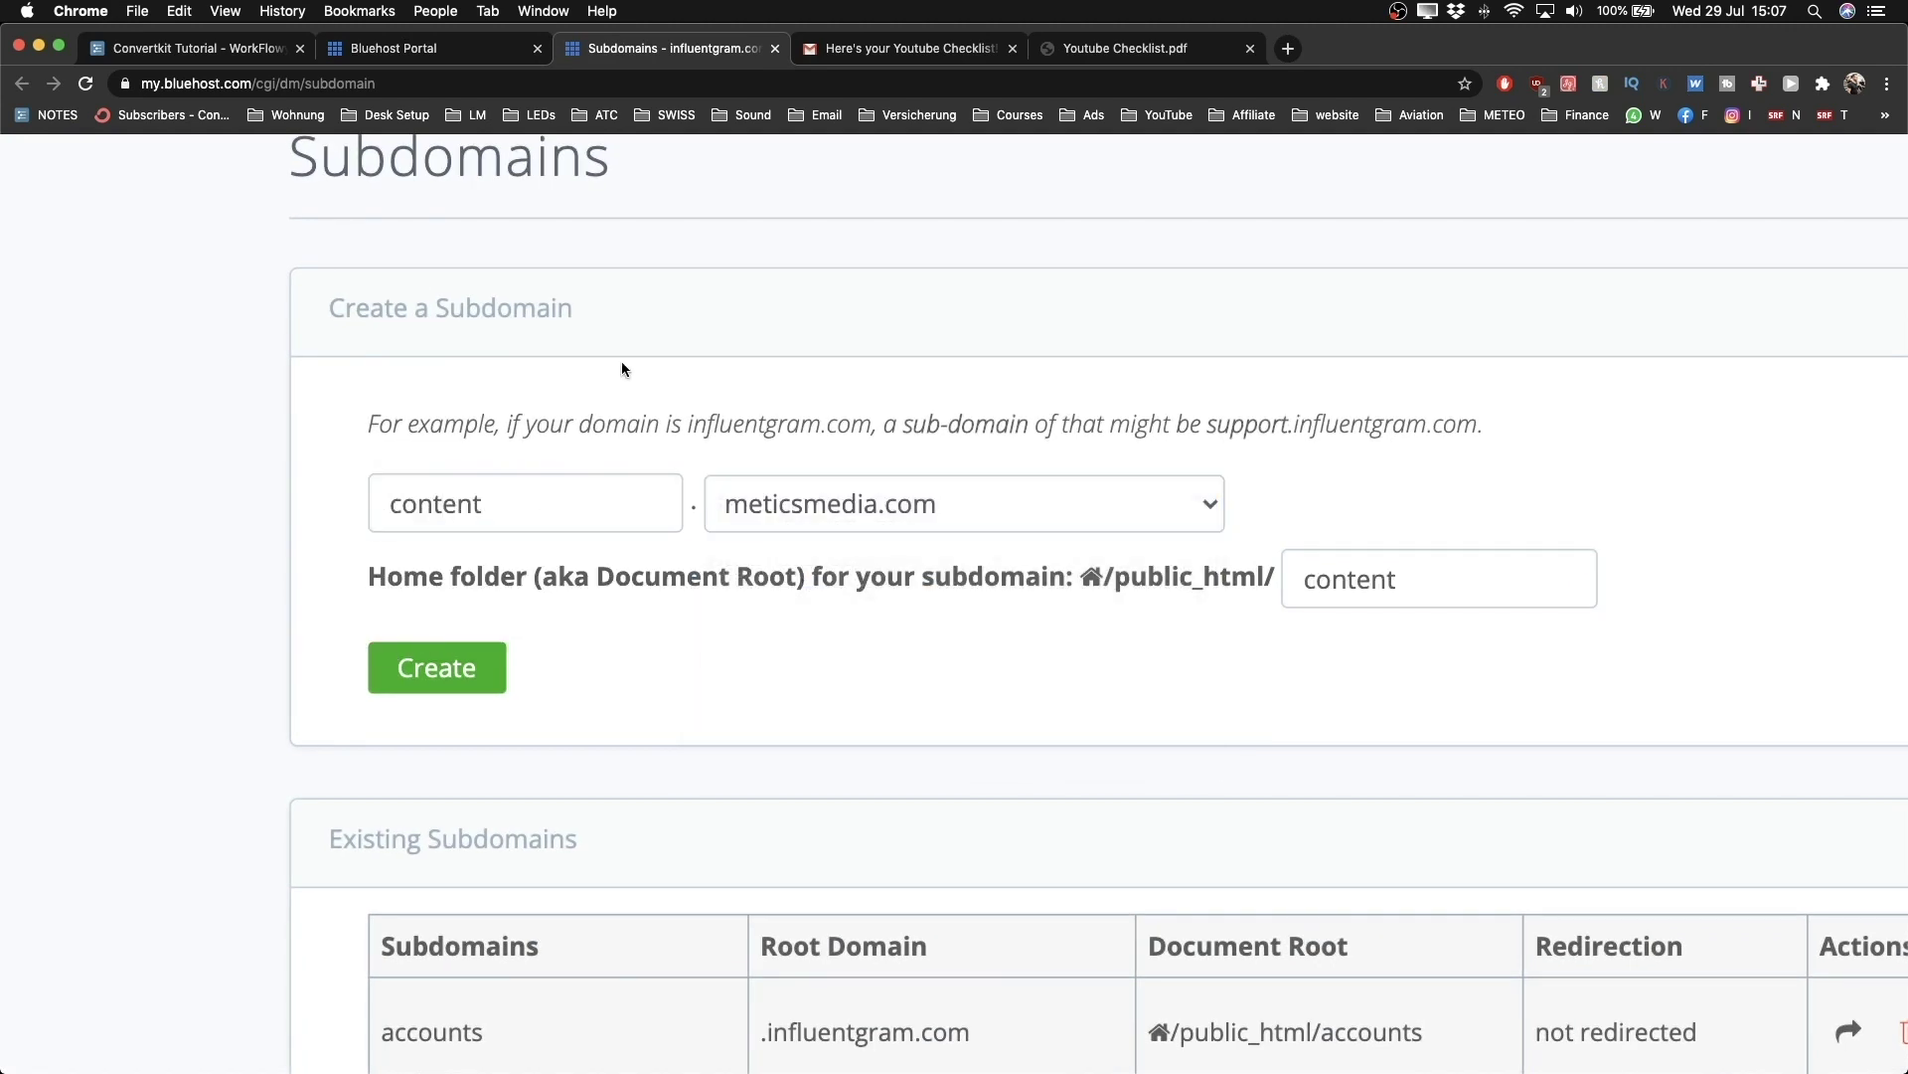
pyautogui.click(452, 684)
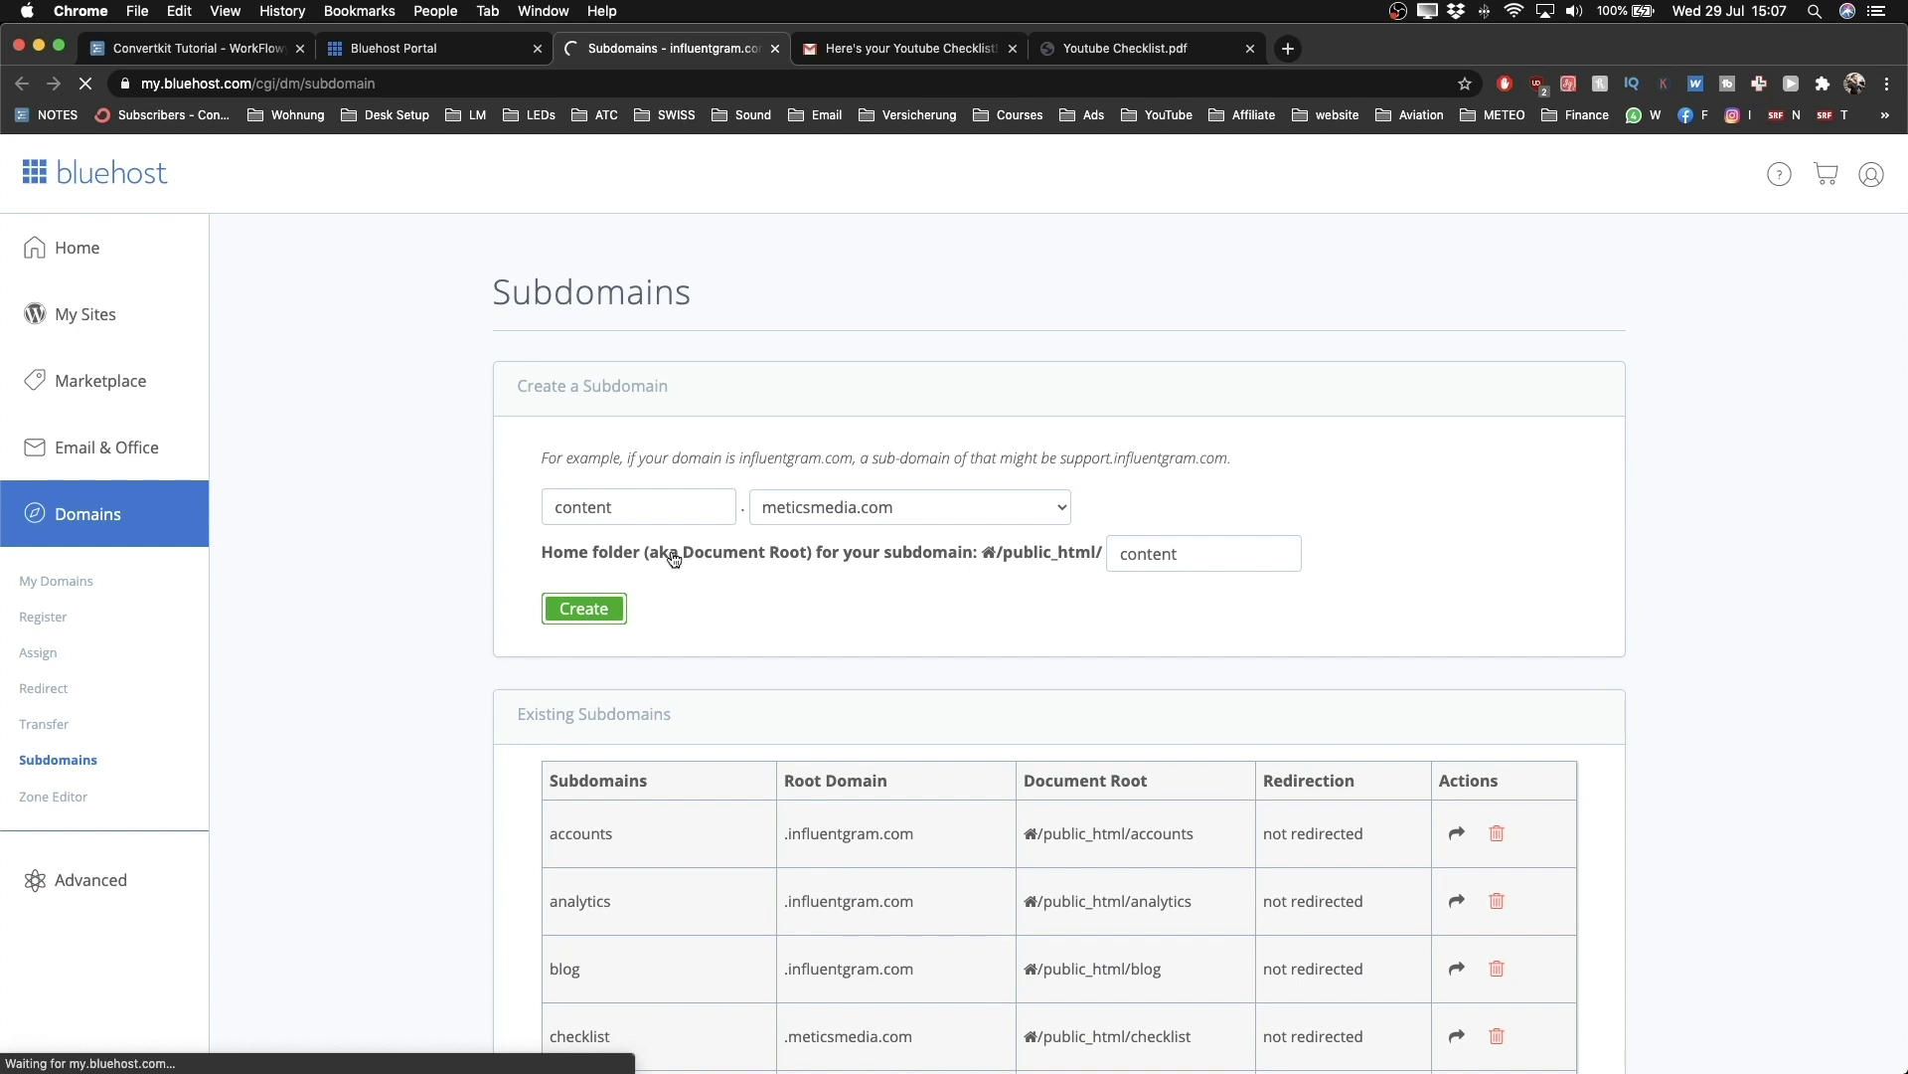
# Step: Review the new subdomain in the list, then return to the Domains list
pyautogui.scroll(-6, 456, 552)
pyautogui.scroll(7, 456, 553)
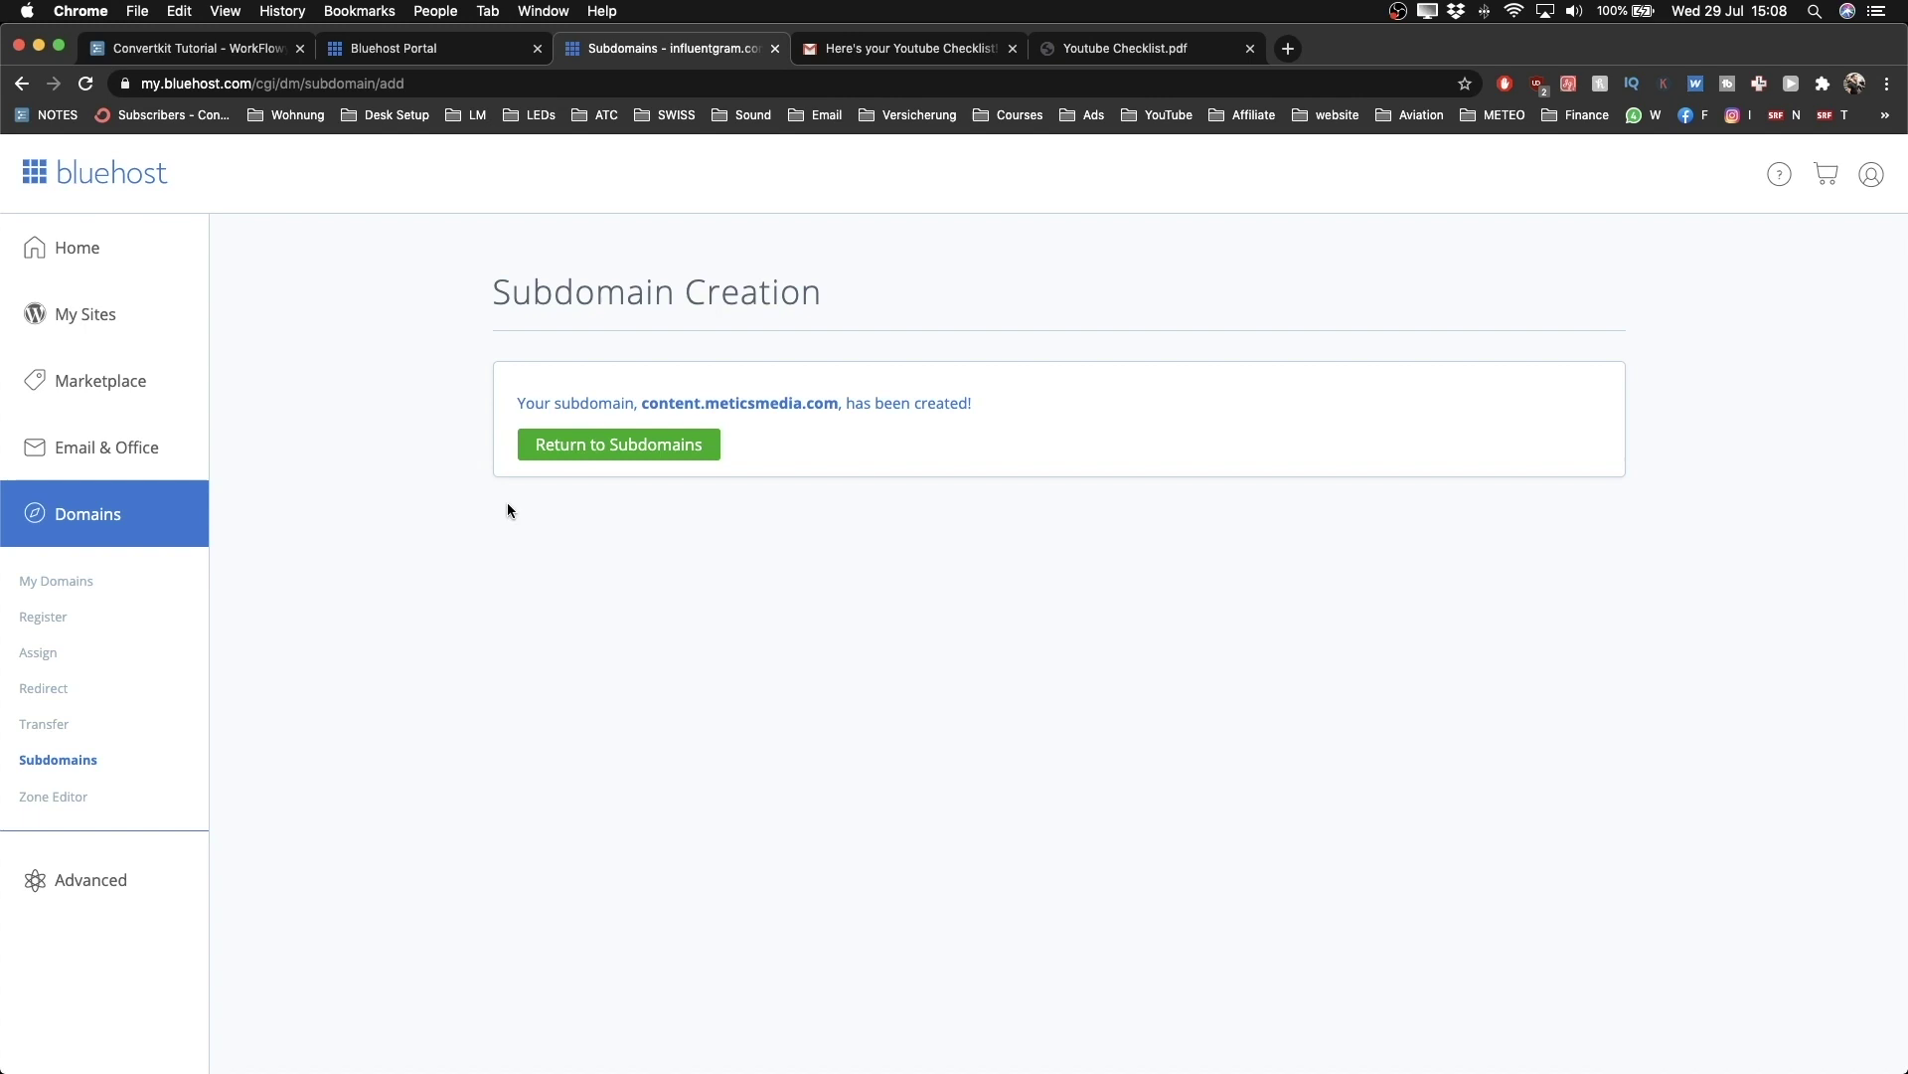
pyautogui.click(608, 460)
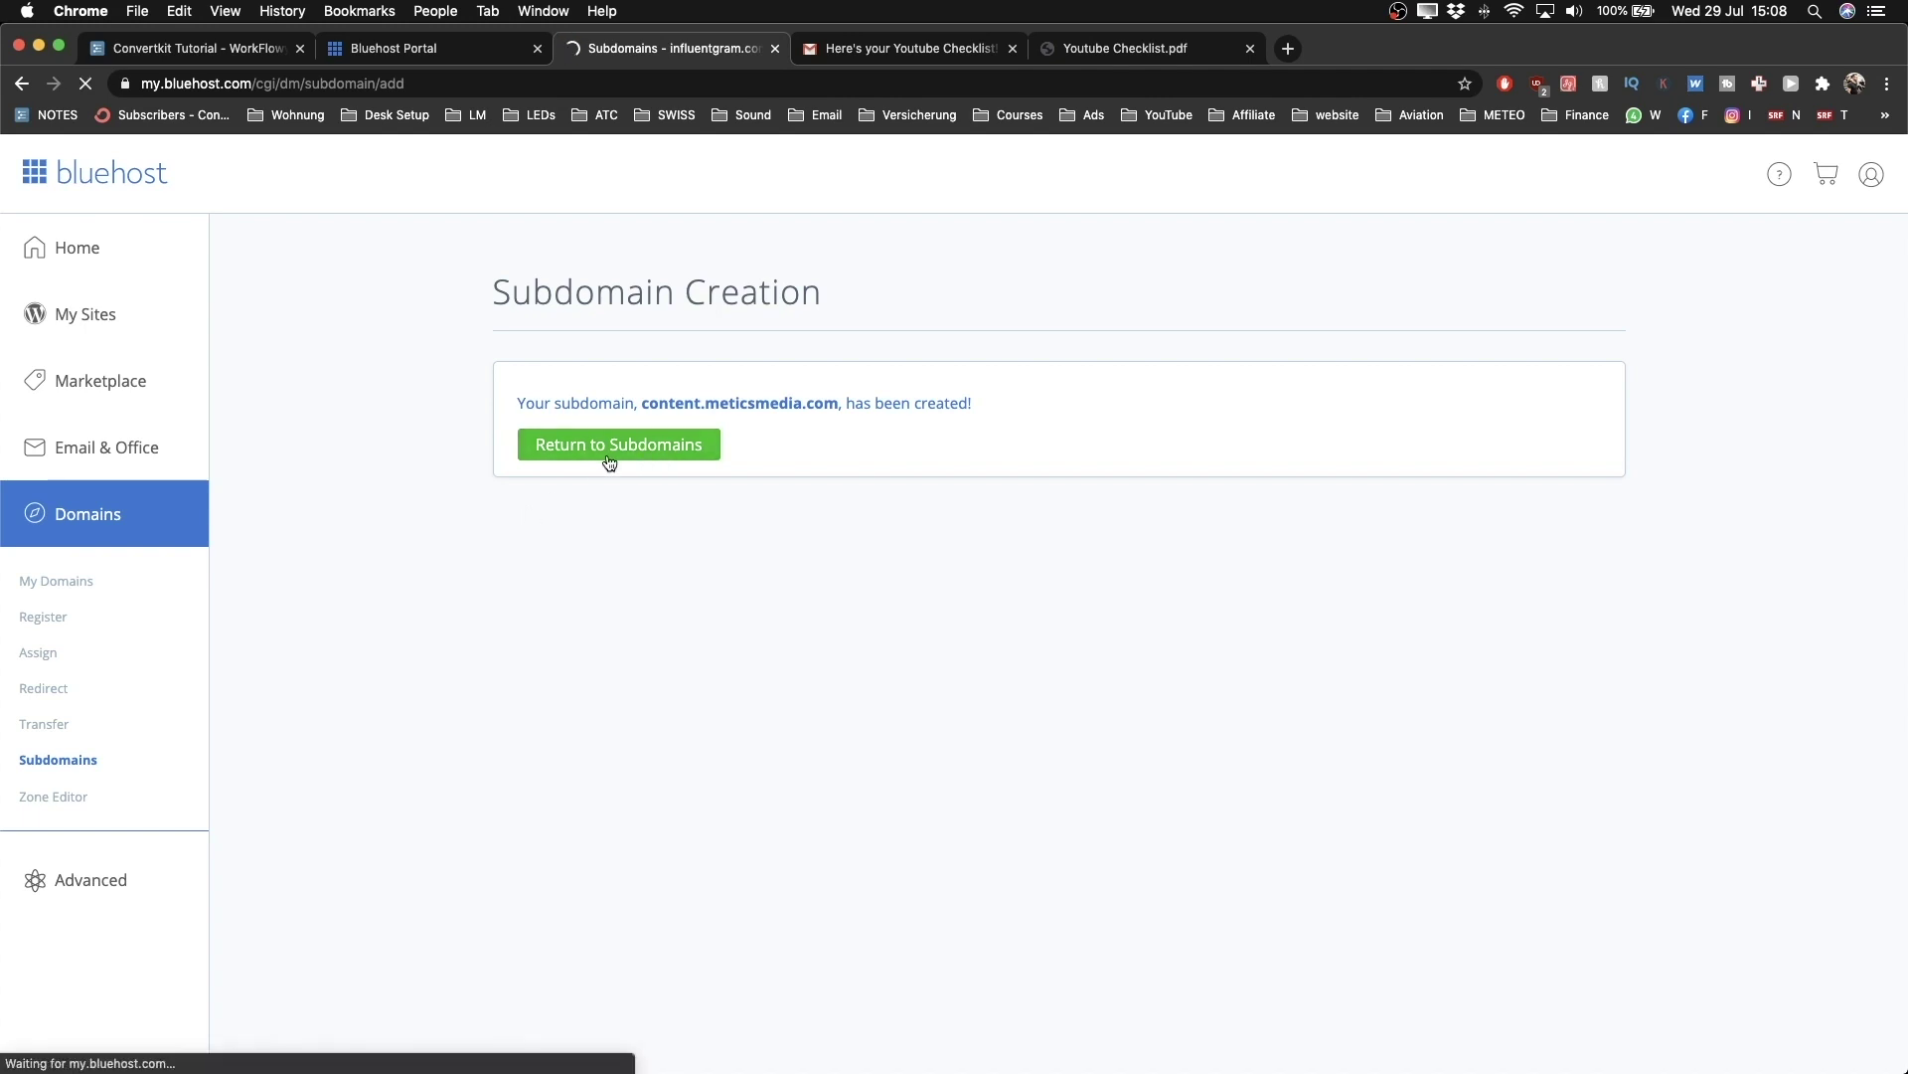
pyautogui.scroll(-2, 627, 518)
pyautogui.scroll(-4, 626, 518)
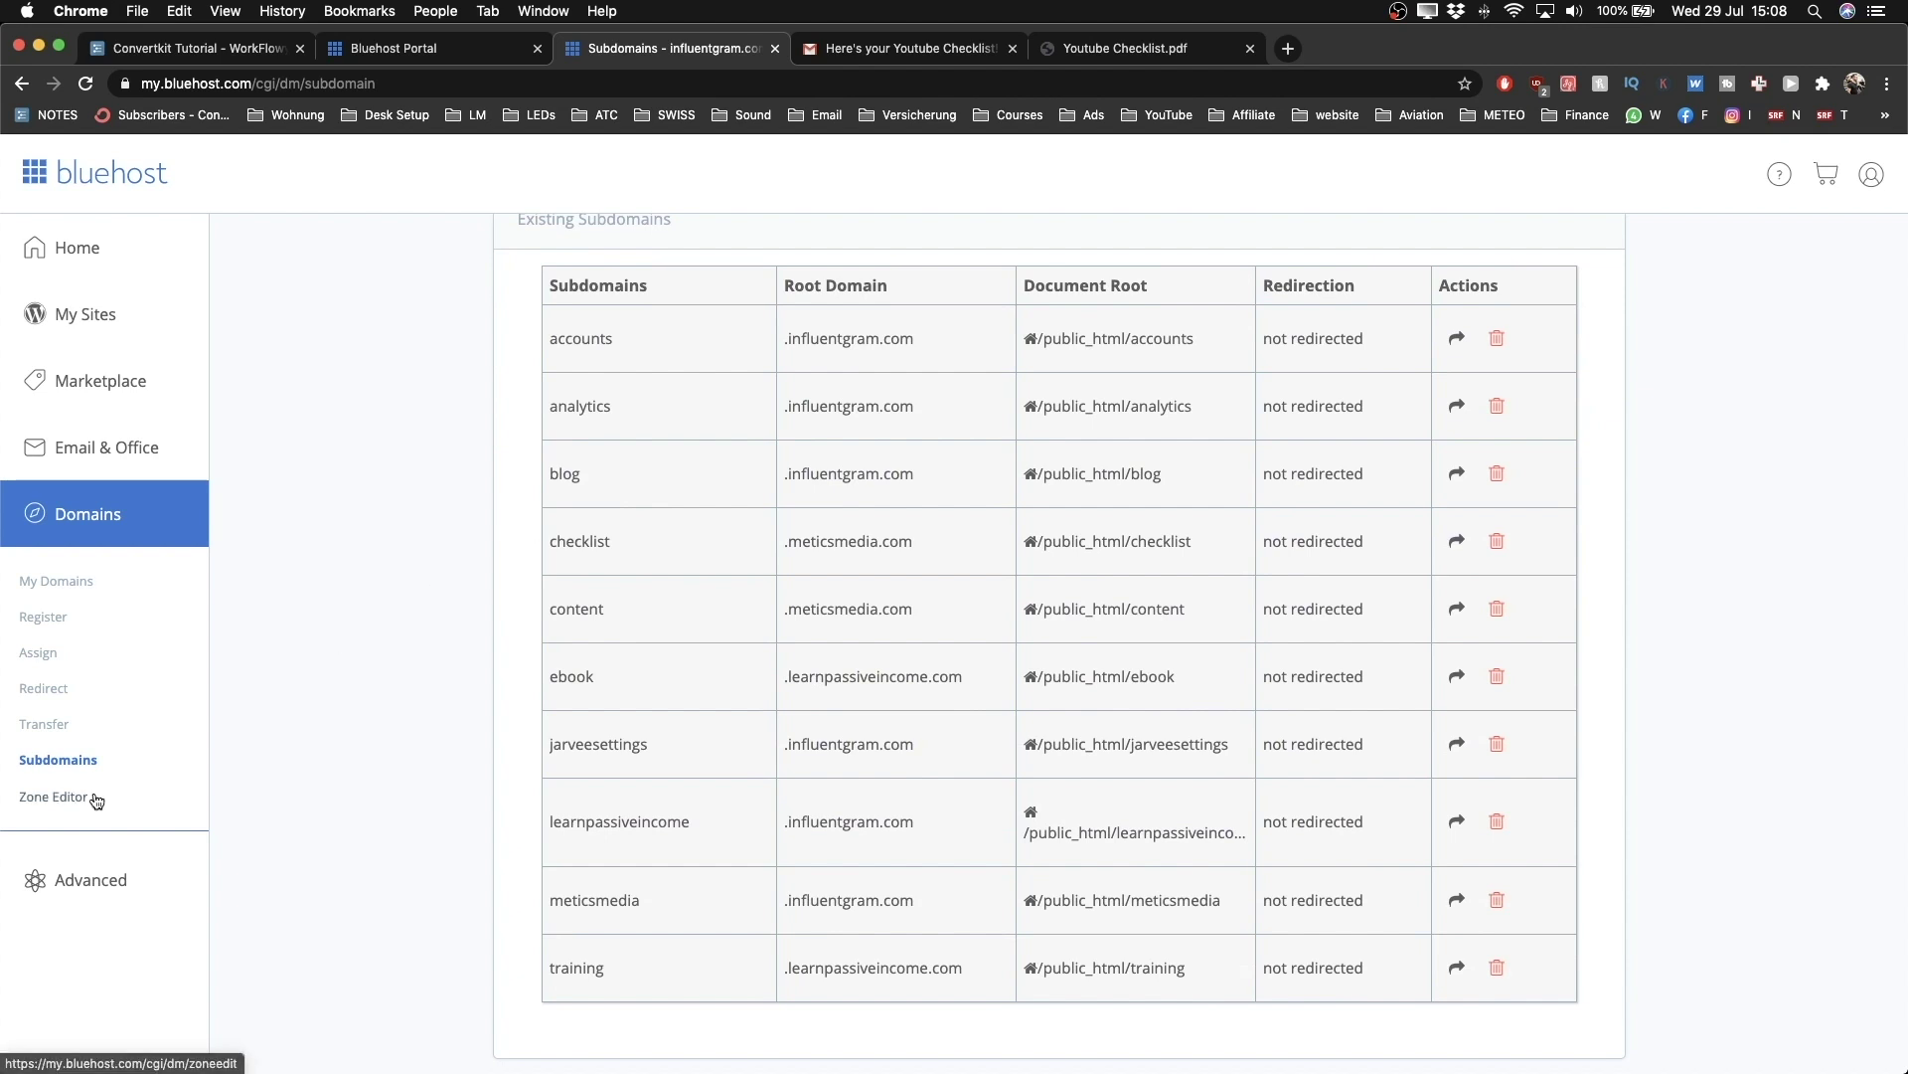
pyautogui.scroll(3, 535, 605)
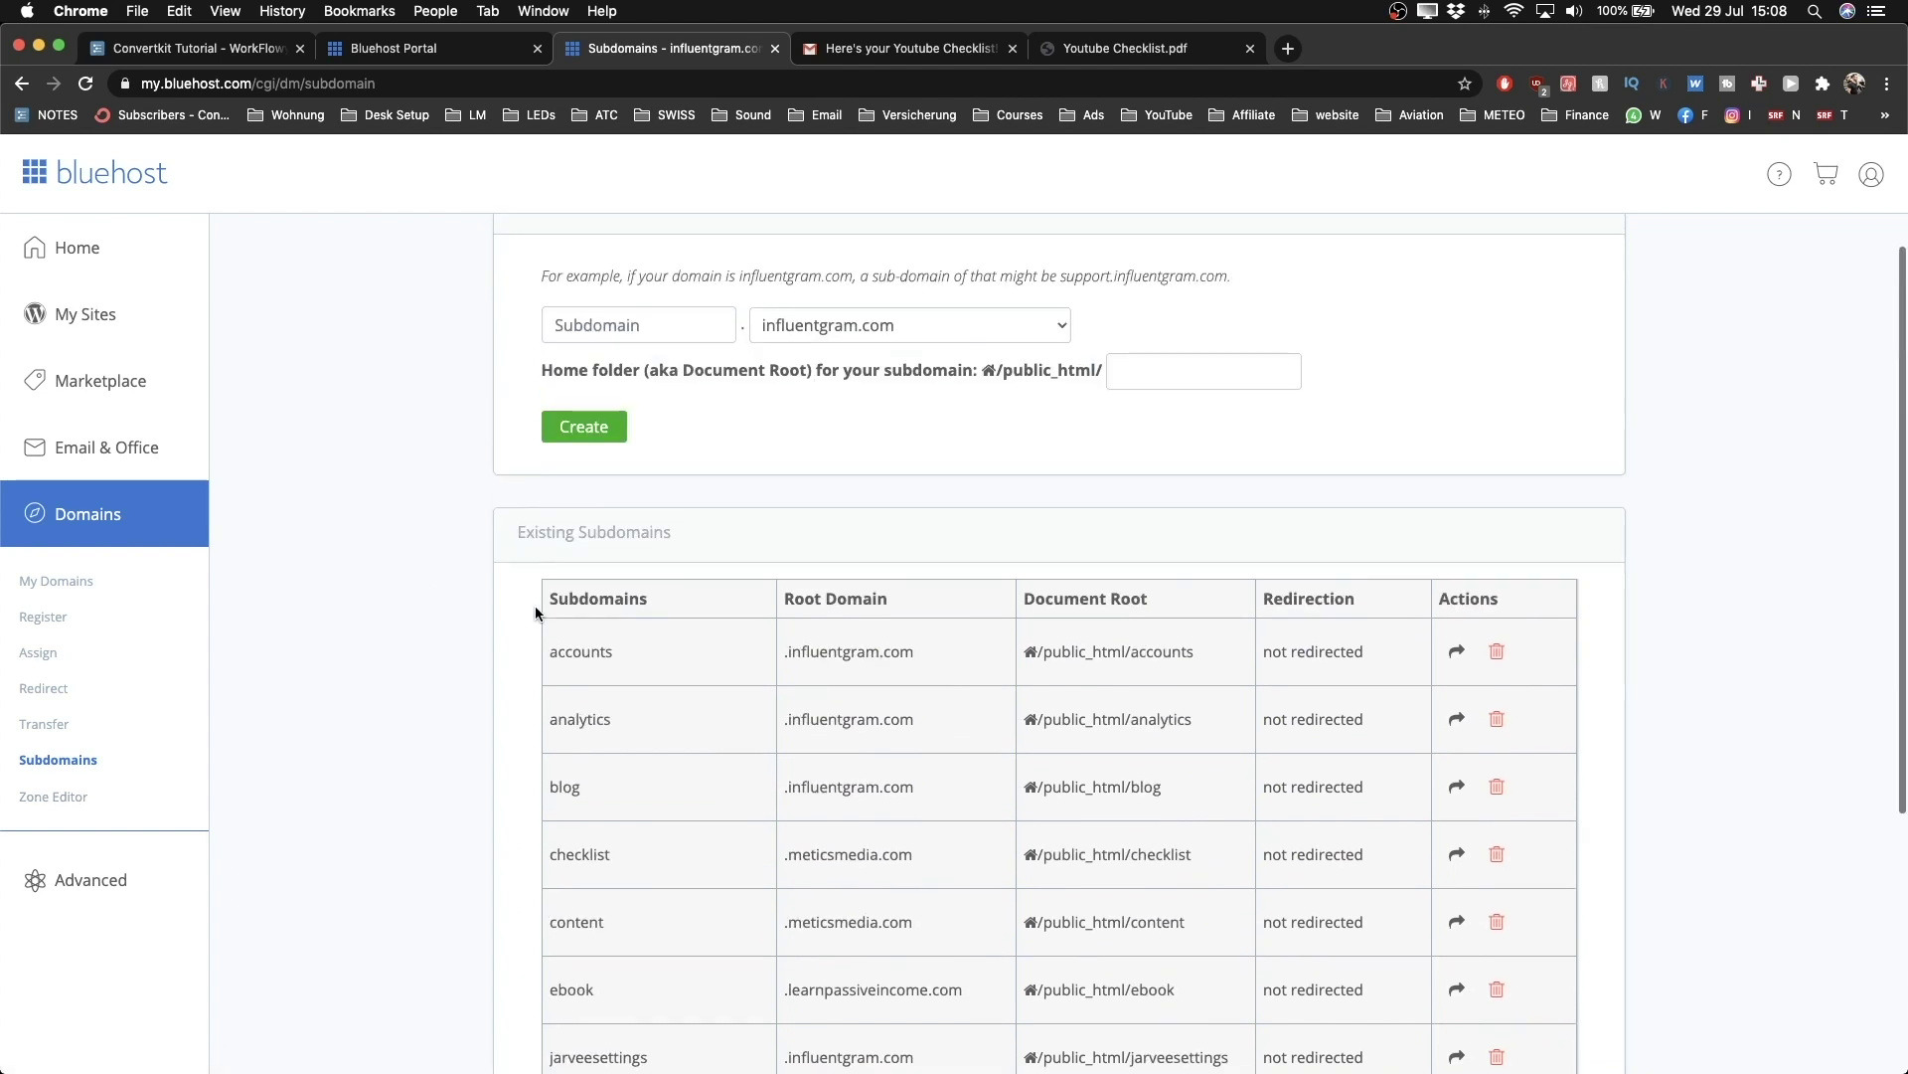
pyautogui.click(171, 550)
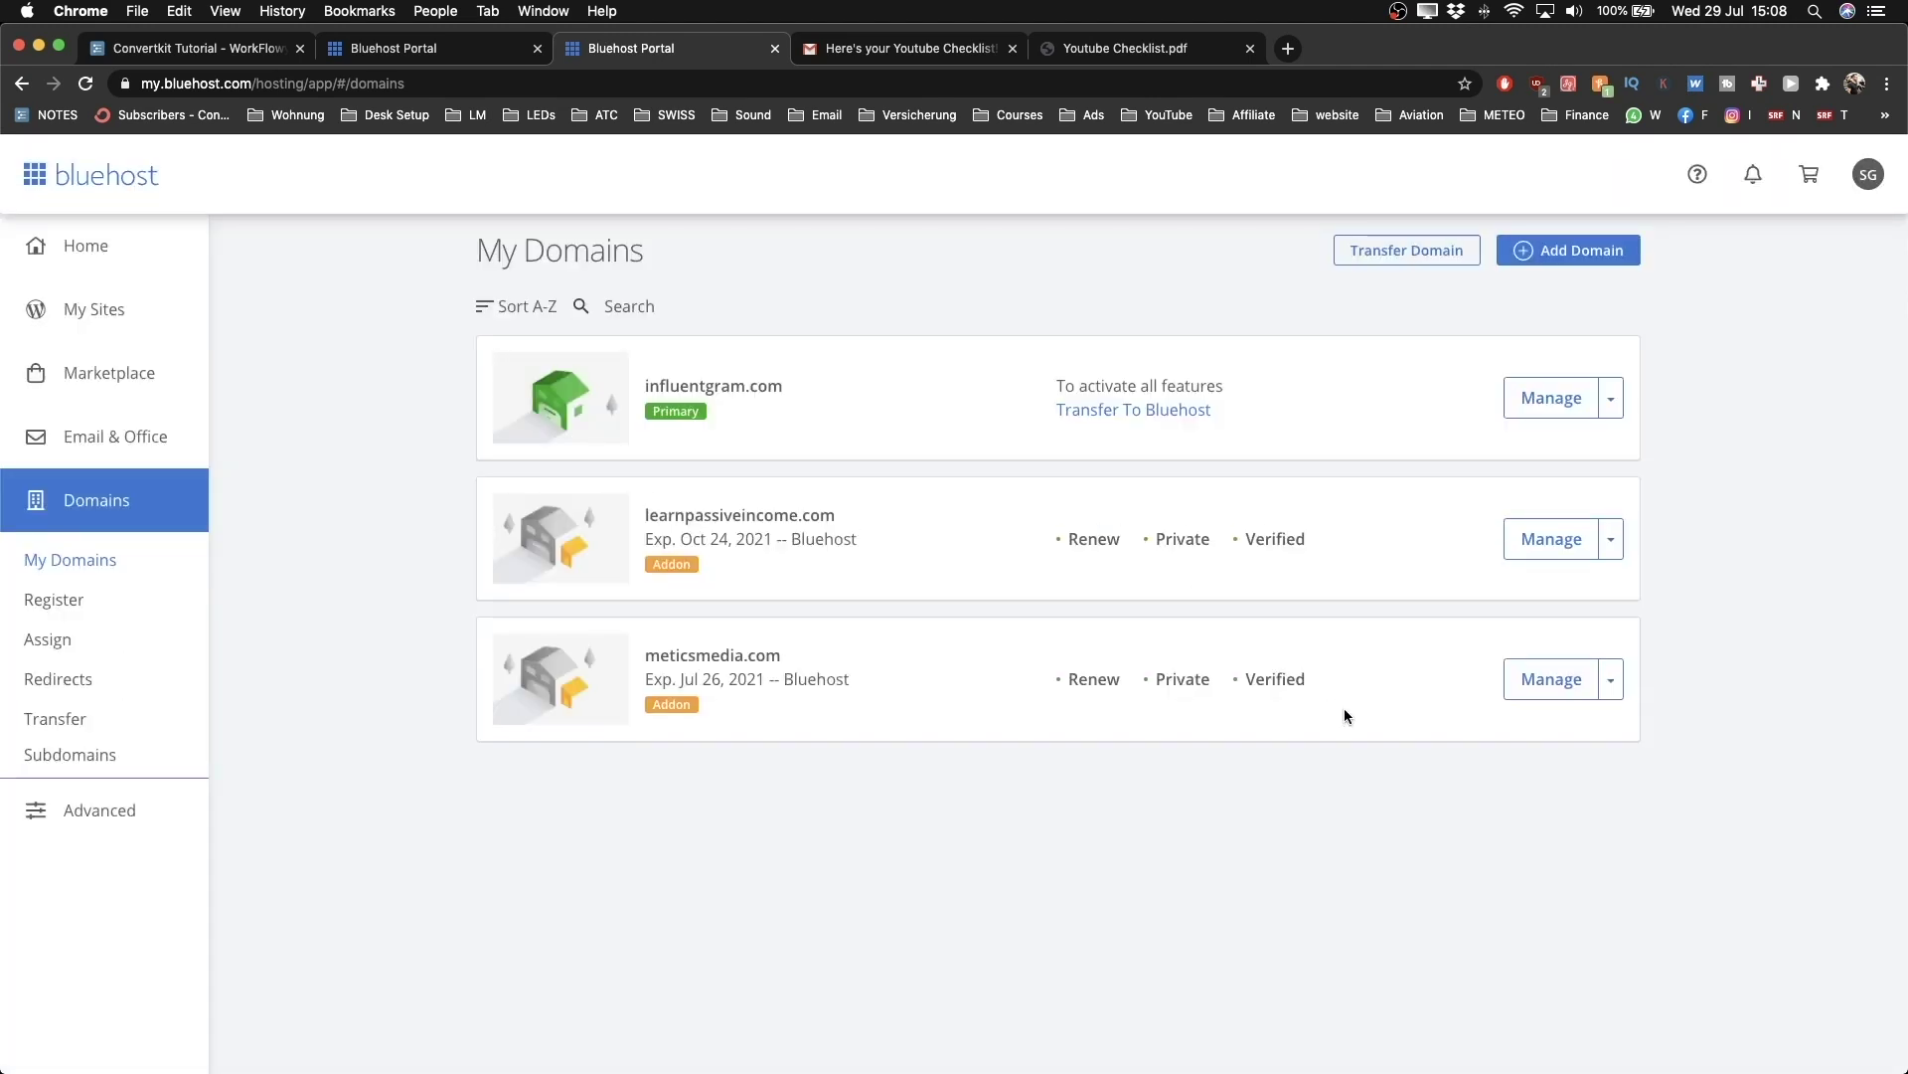
# Step: Open the DNS records for meticsmedia.com and expand the full A record list
pyautogui.click(1610, 684)
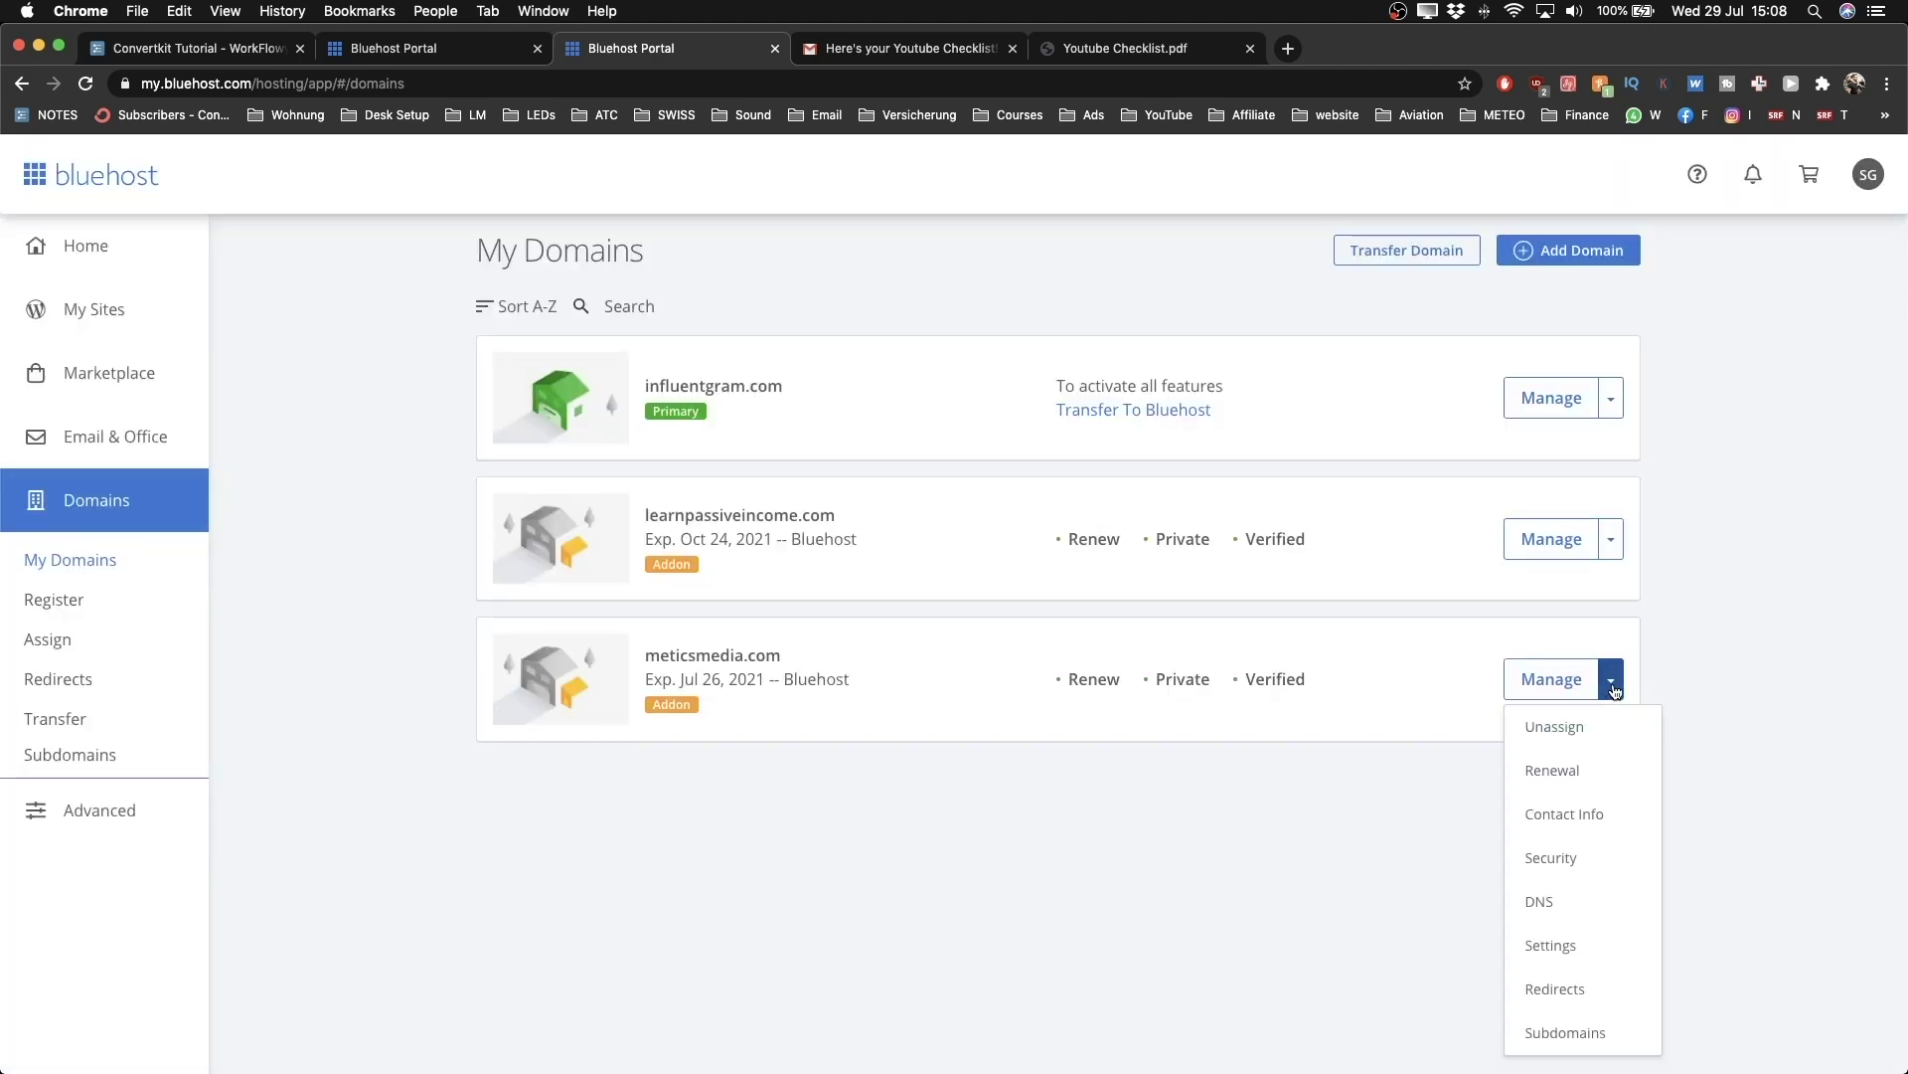
pyautogui.click(1561, 905)
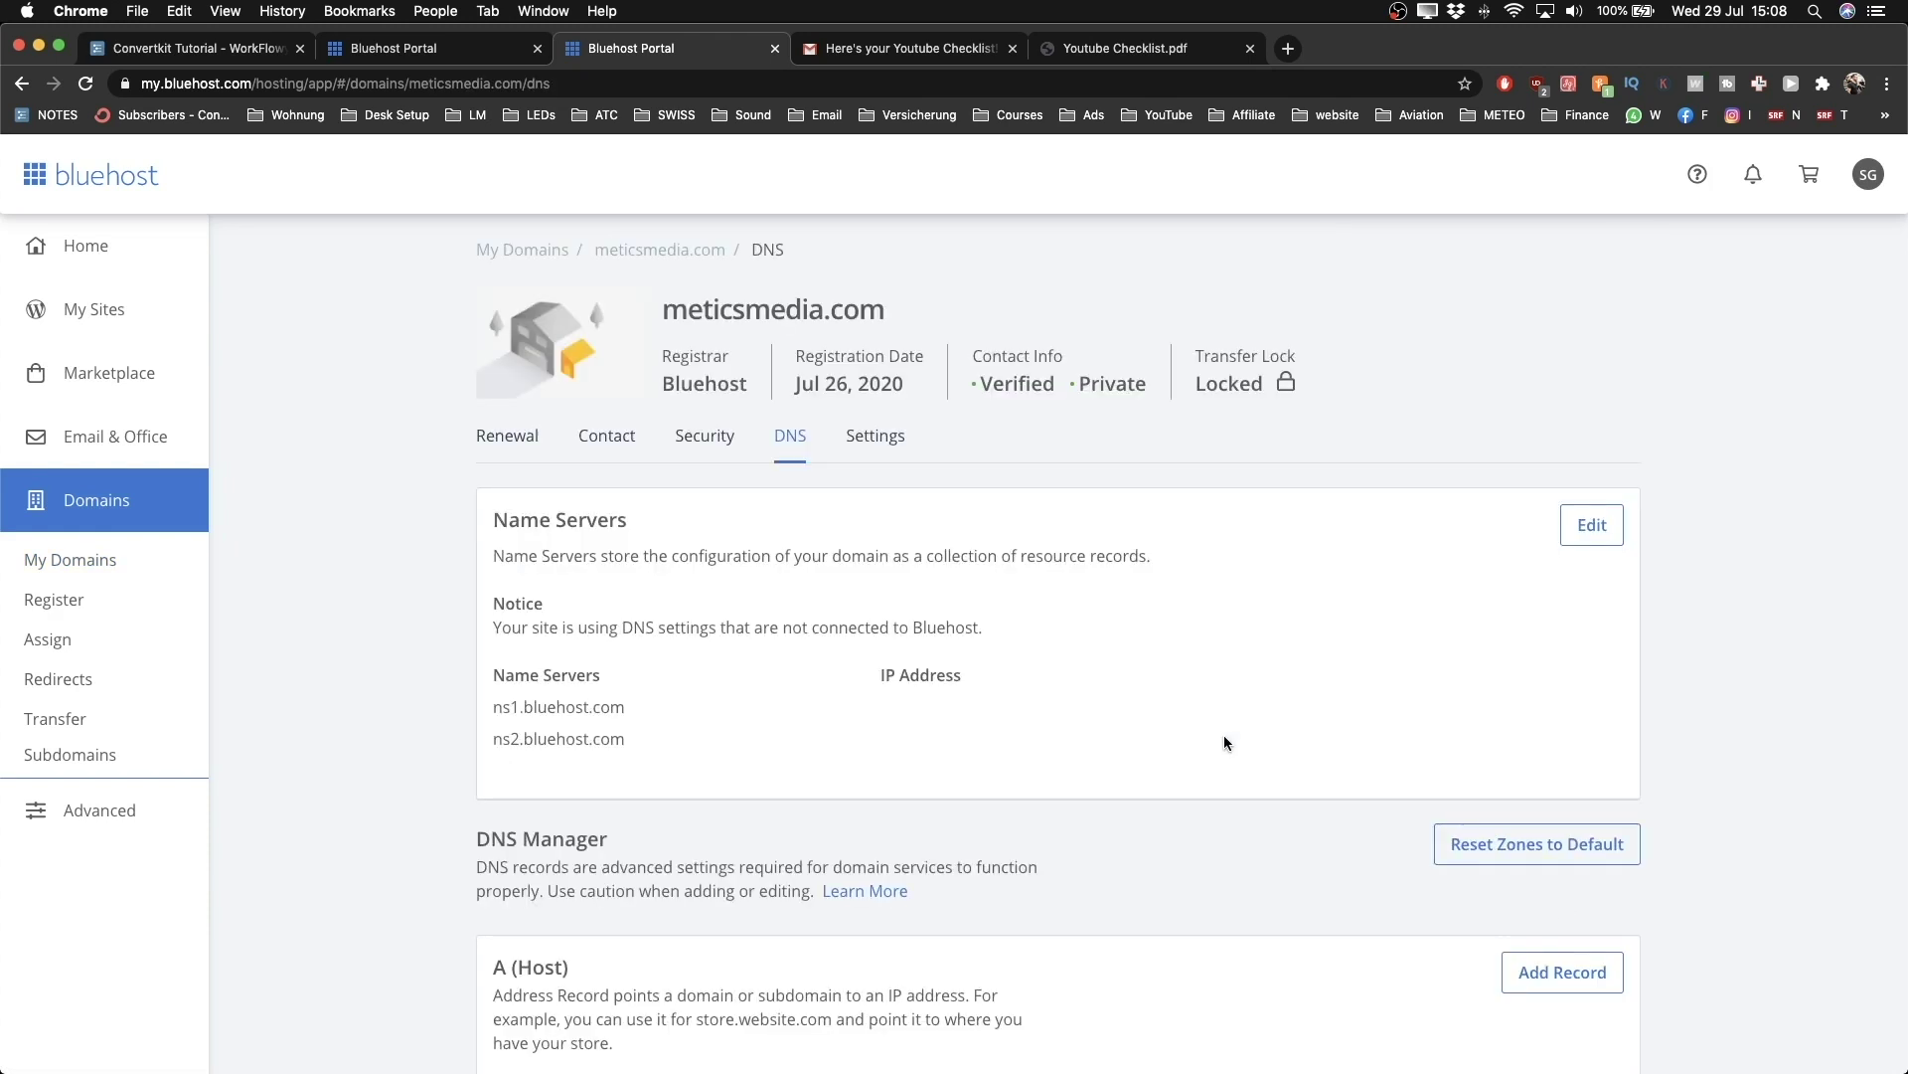
pyautogui.scroll(-5, 1058, 569)
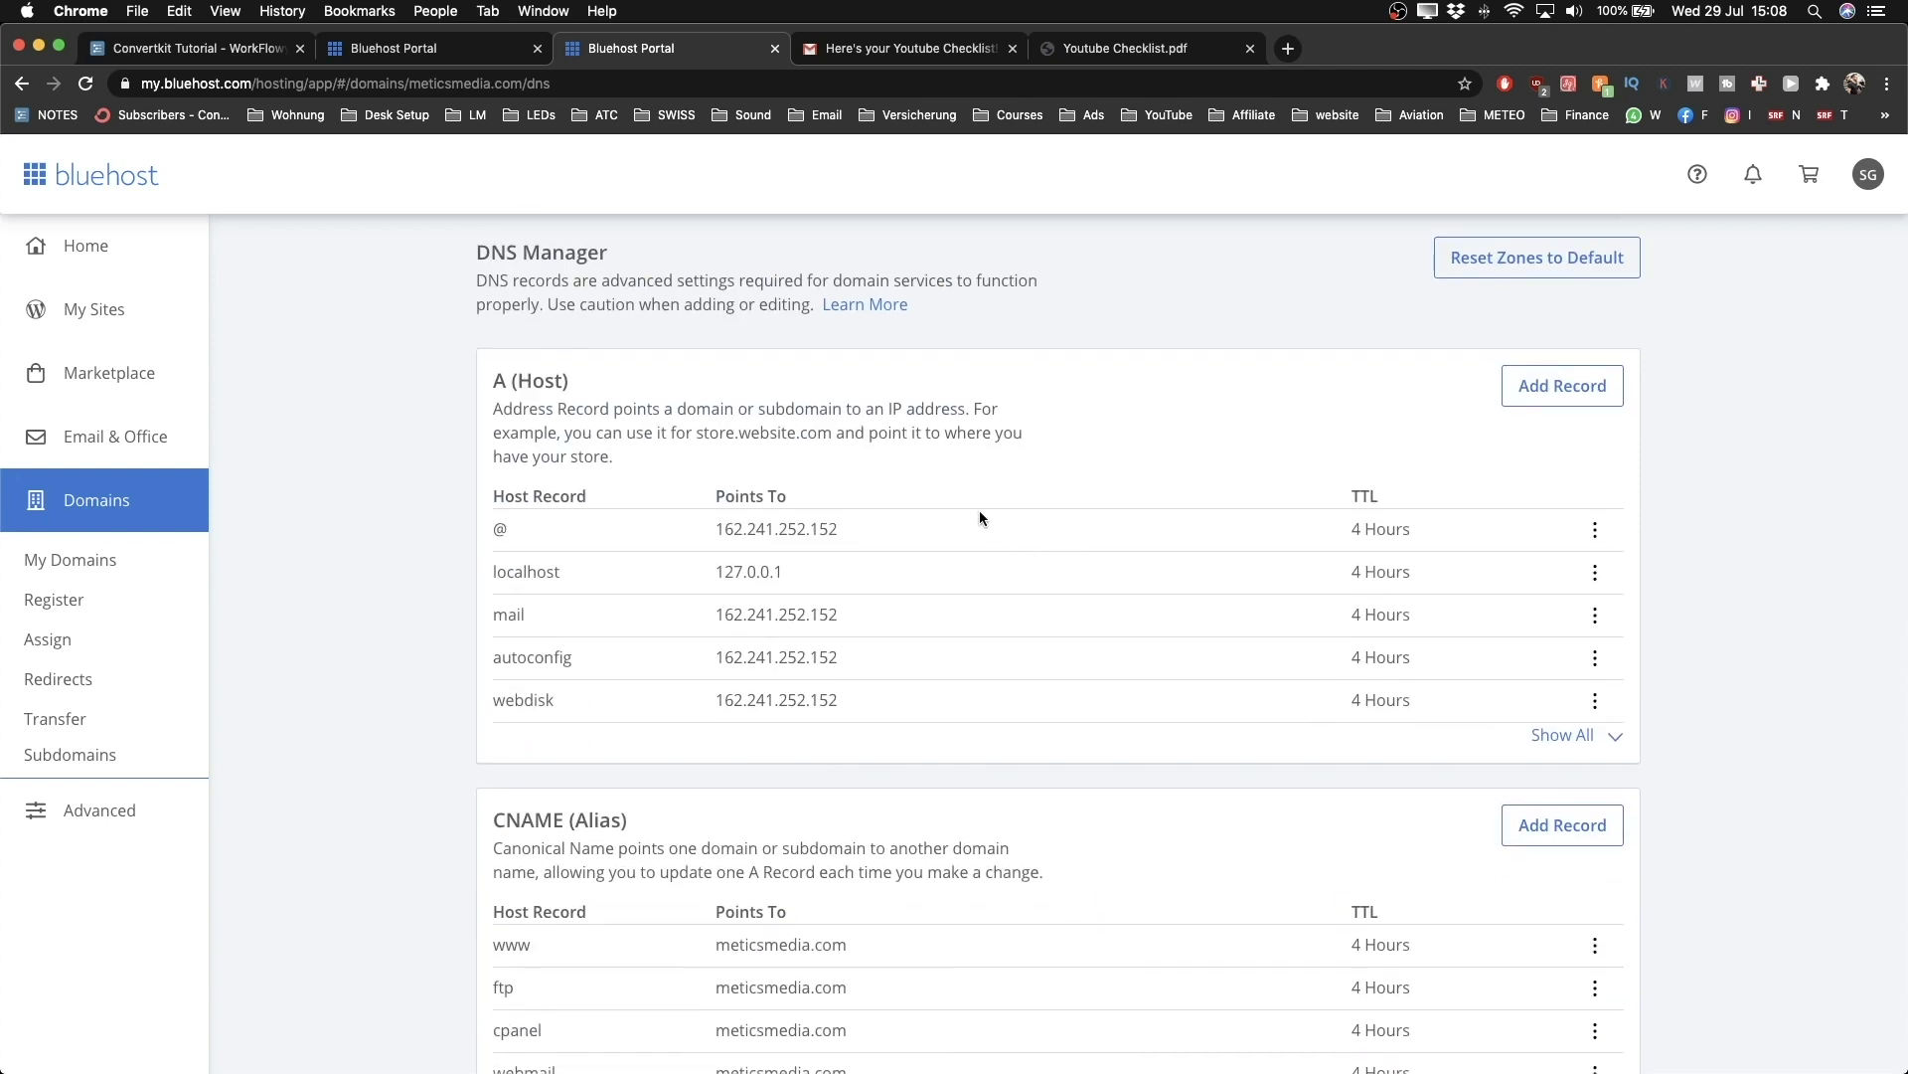
pyautogui.scroll(5, 980, 512)
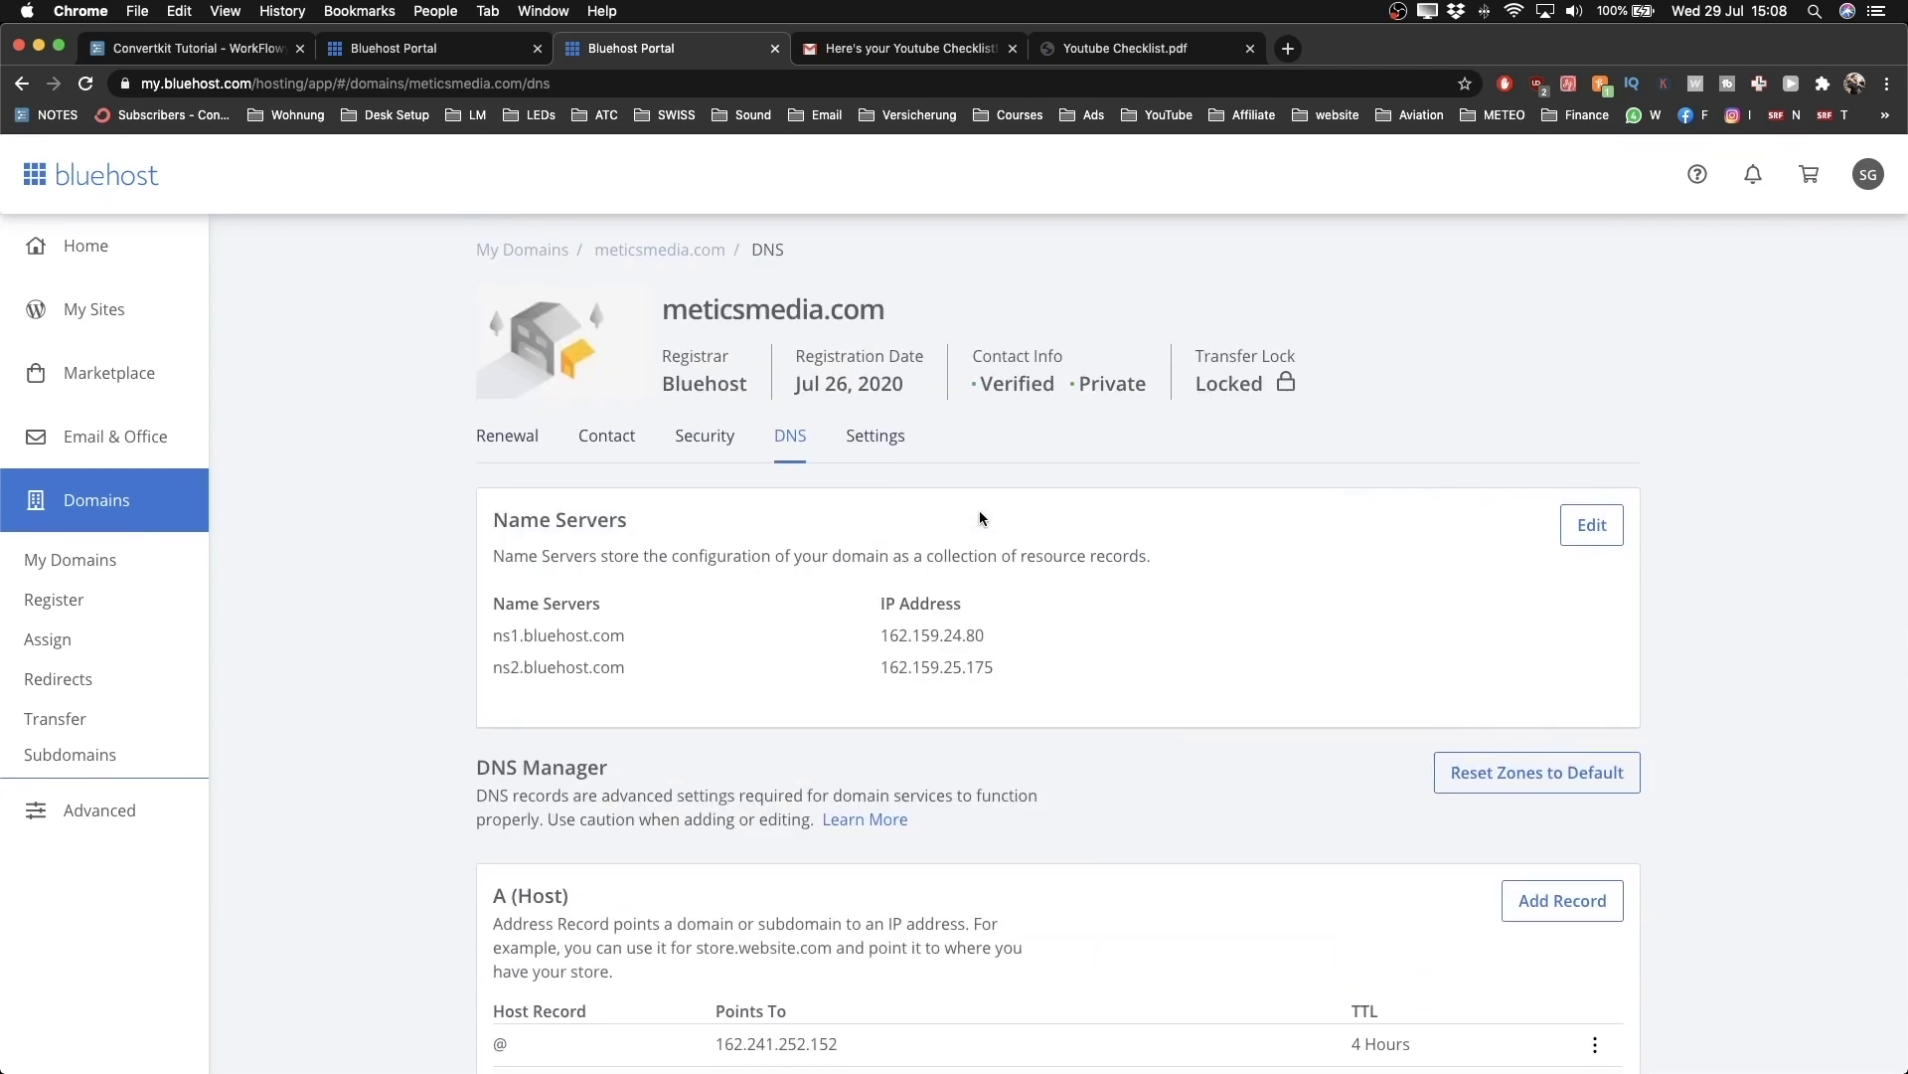
pyautogui.scroll(-3, 980, 514)
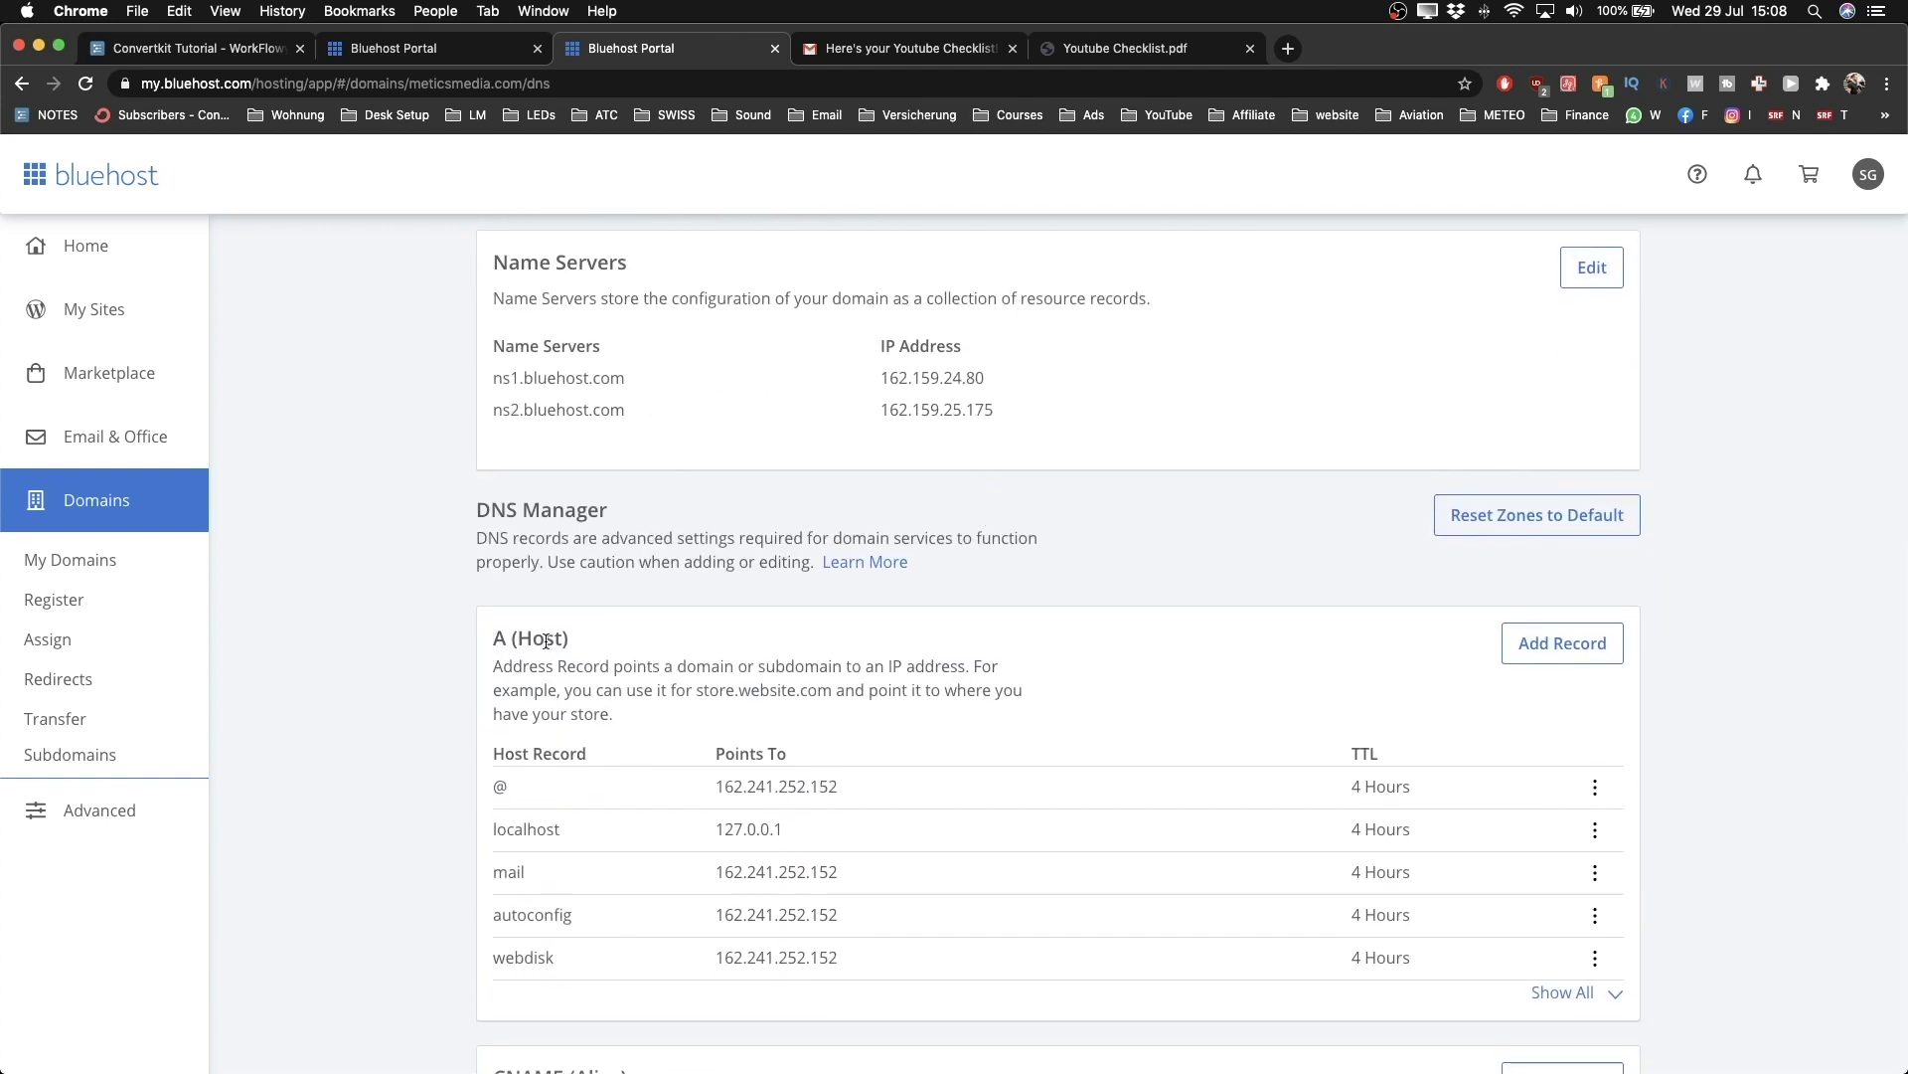
pyautogui.scroll(3, 545, 641)
pyautogui.scroll(-3, 546, 642)
pyautogui.scroll(-2, 790, 609)
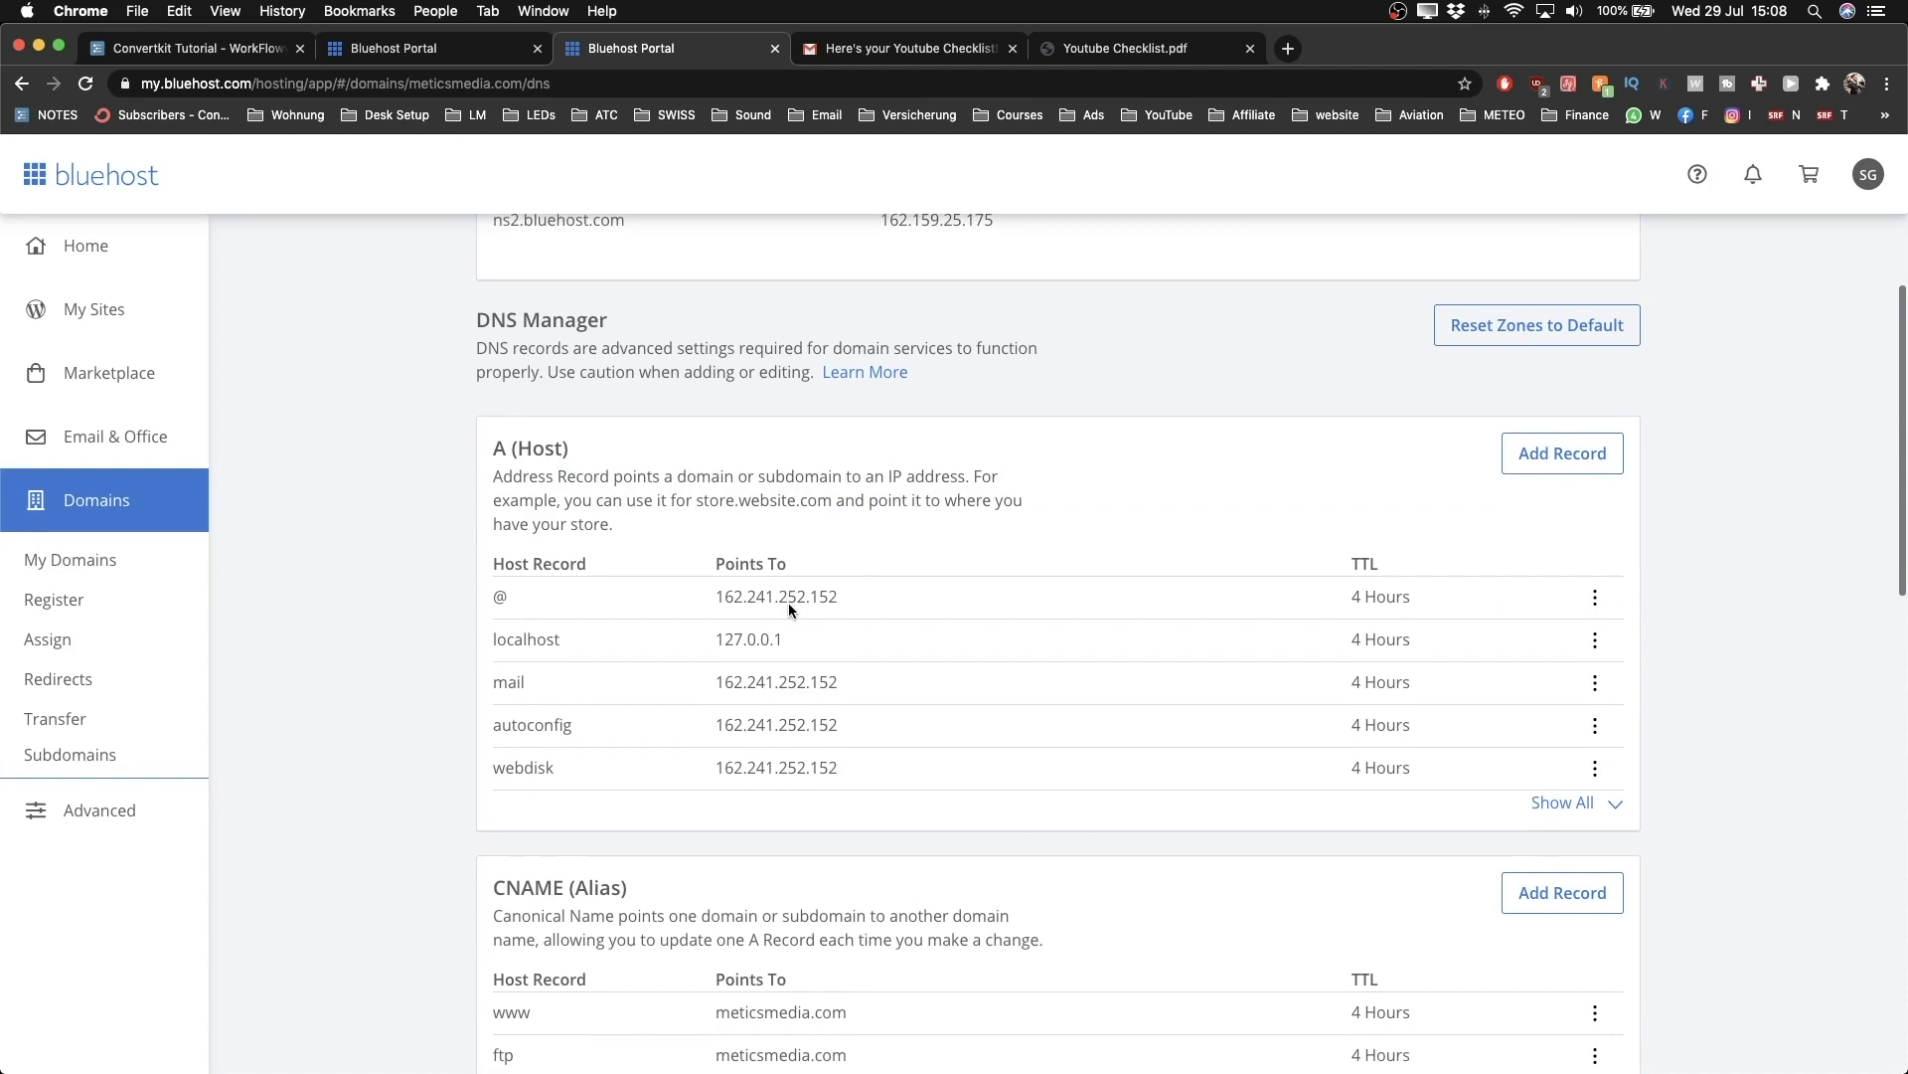
pyautogui.click(1553, 803)
pyautogui.scroll(5, 1357, 726)
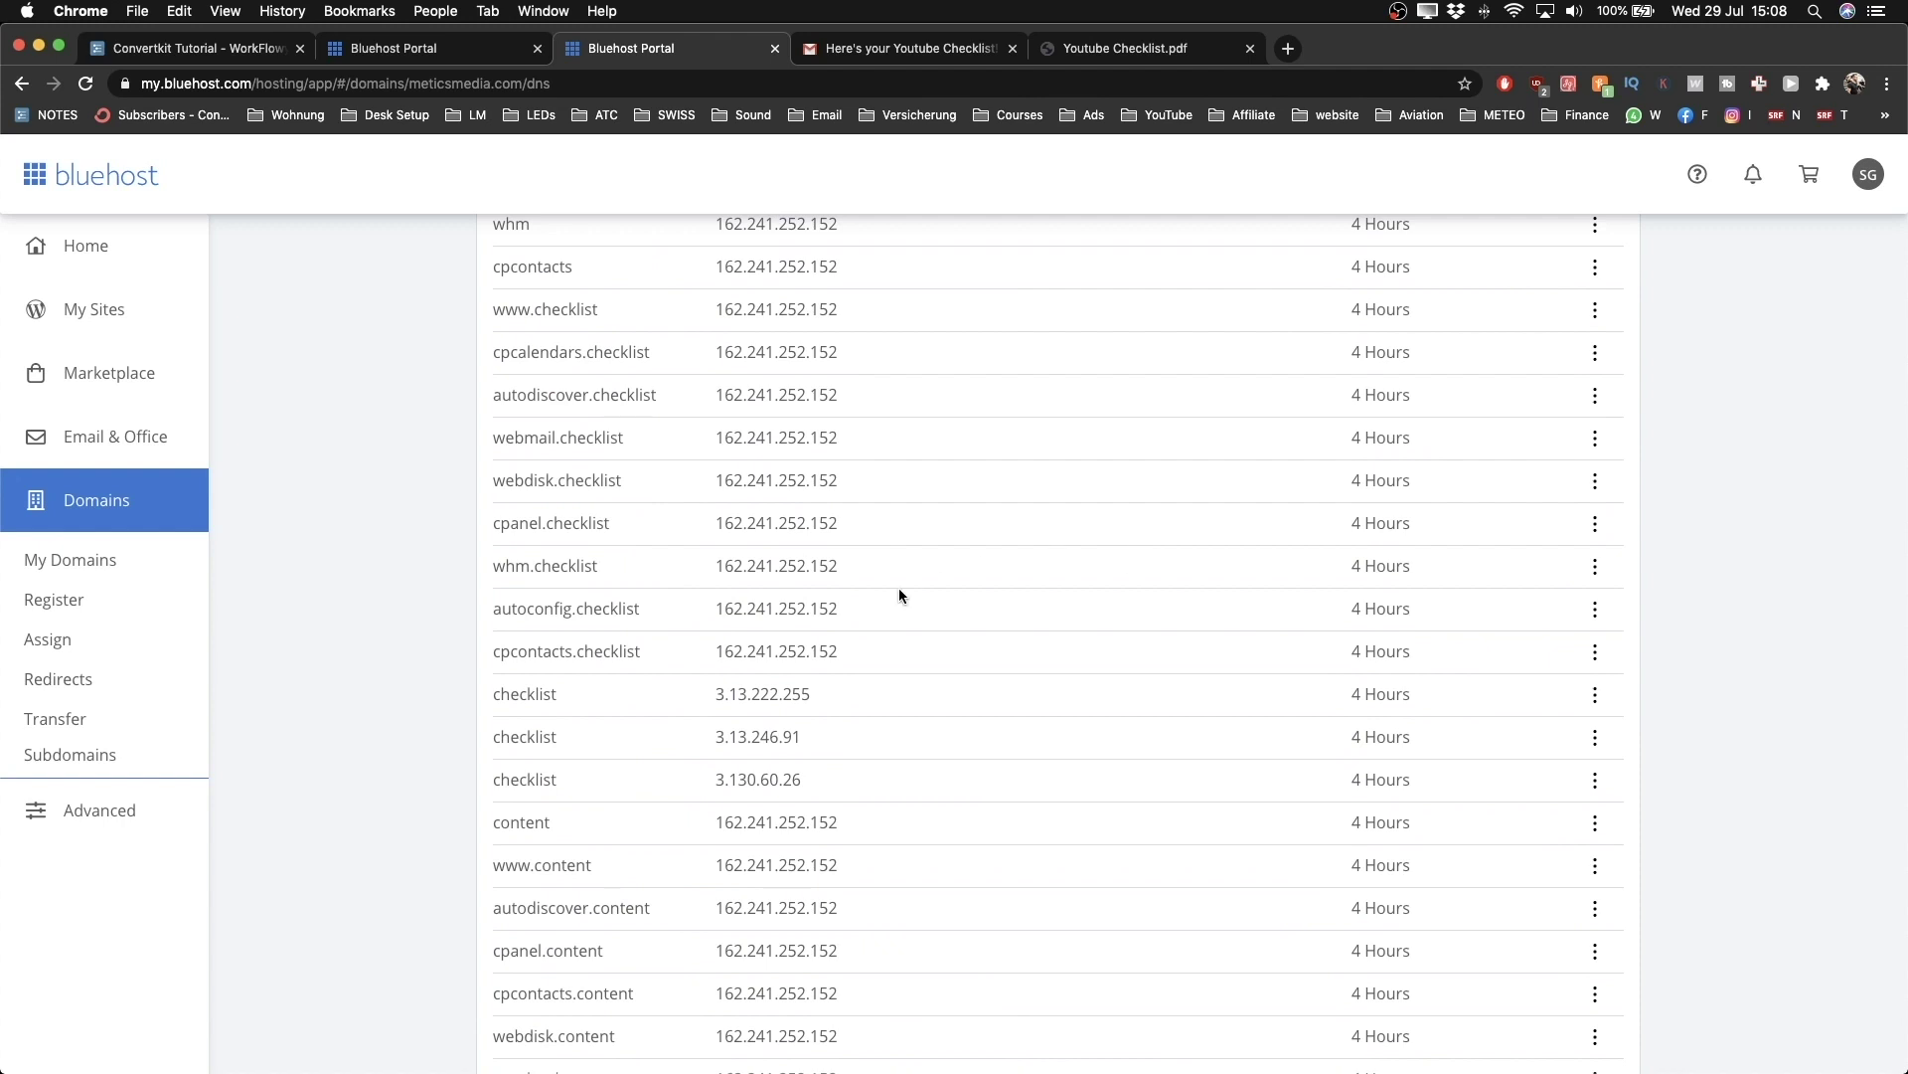
pyautogui.scroll(5, 785, 525)
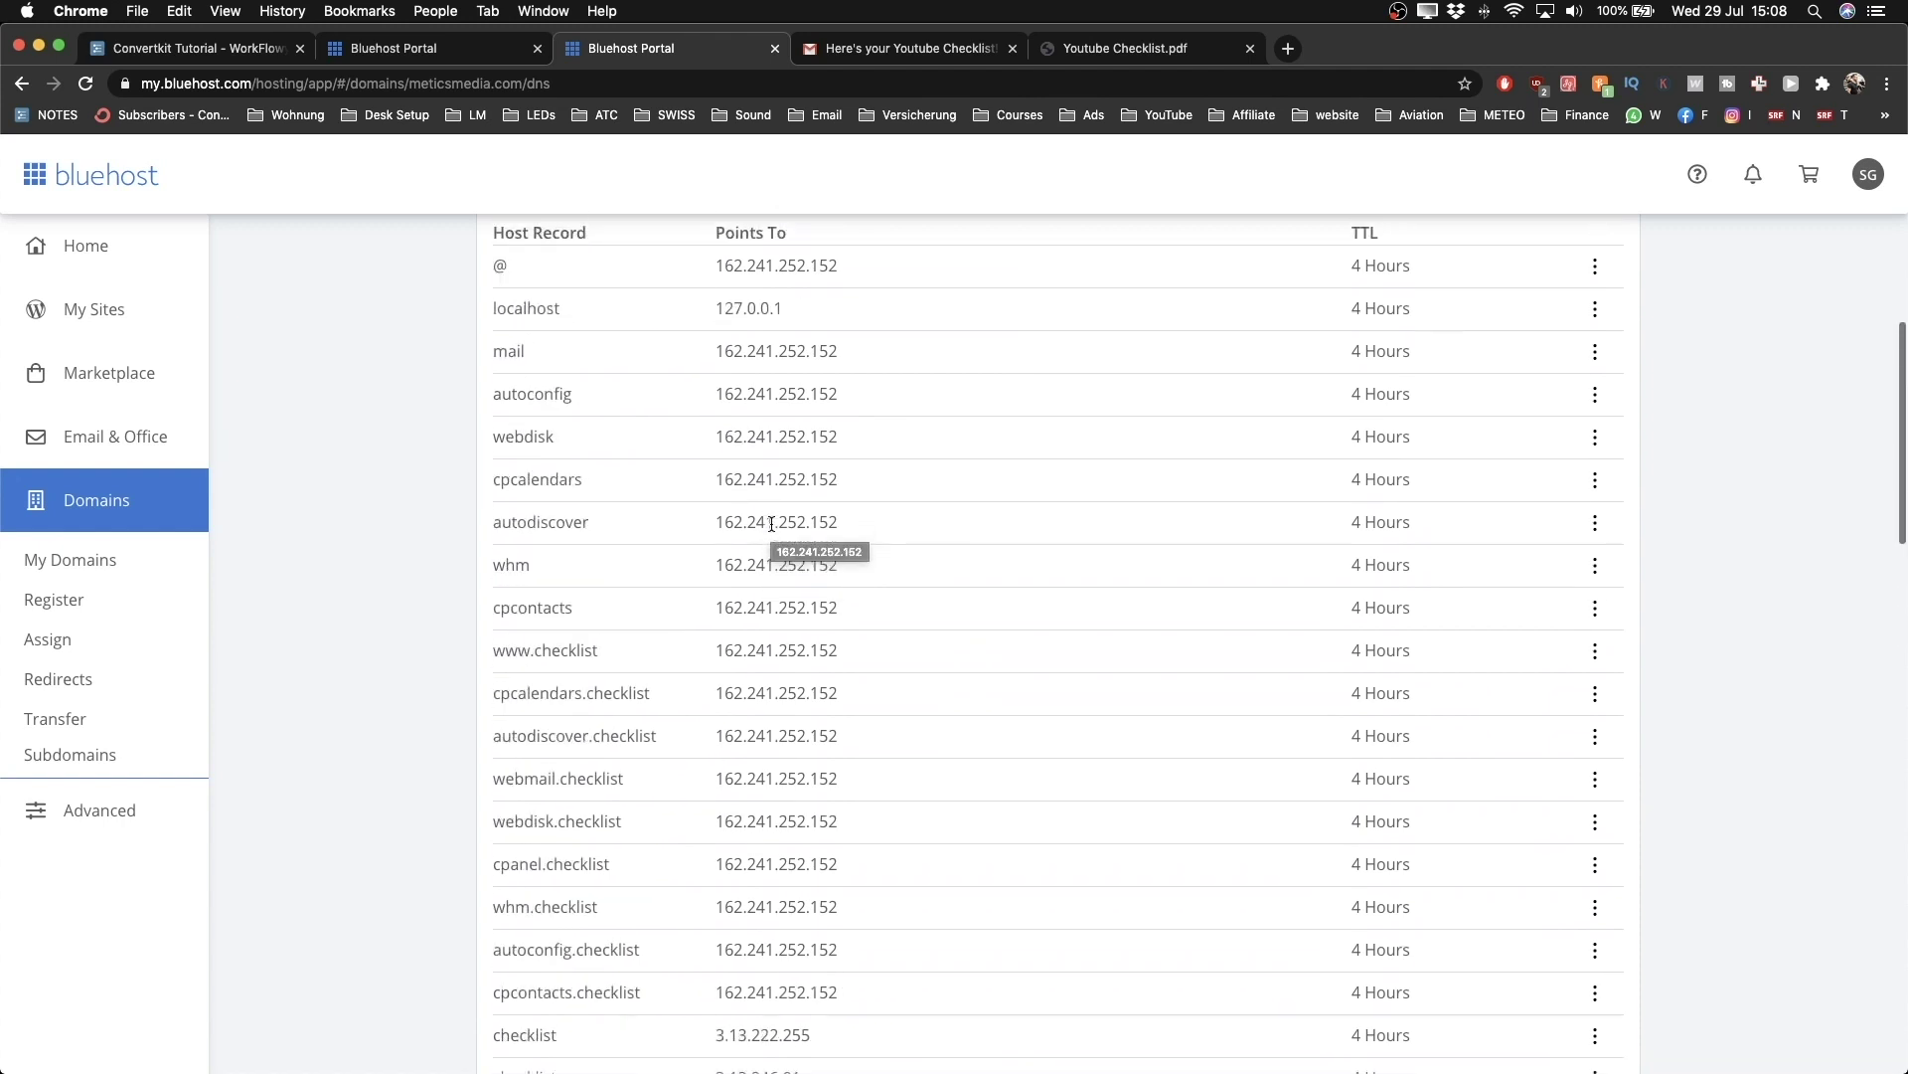
pyautogui.scroll(6, 771, 524)
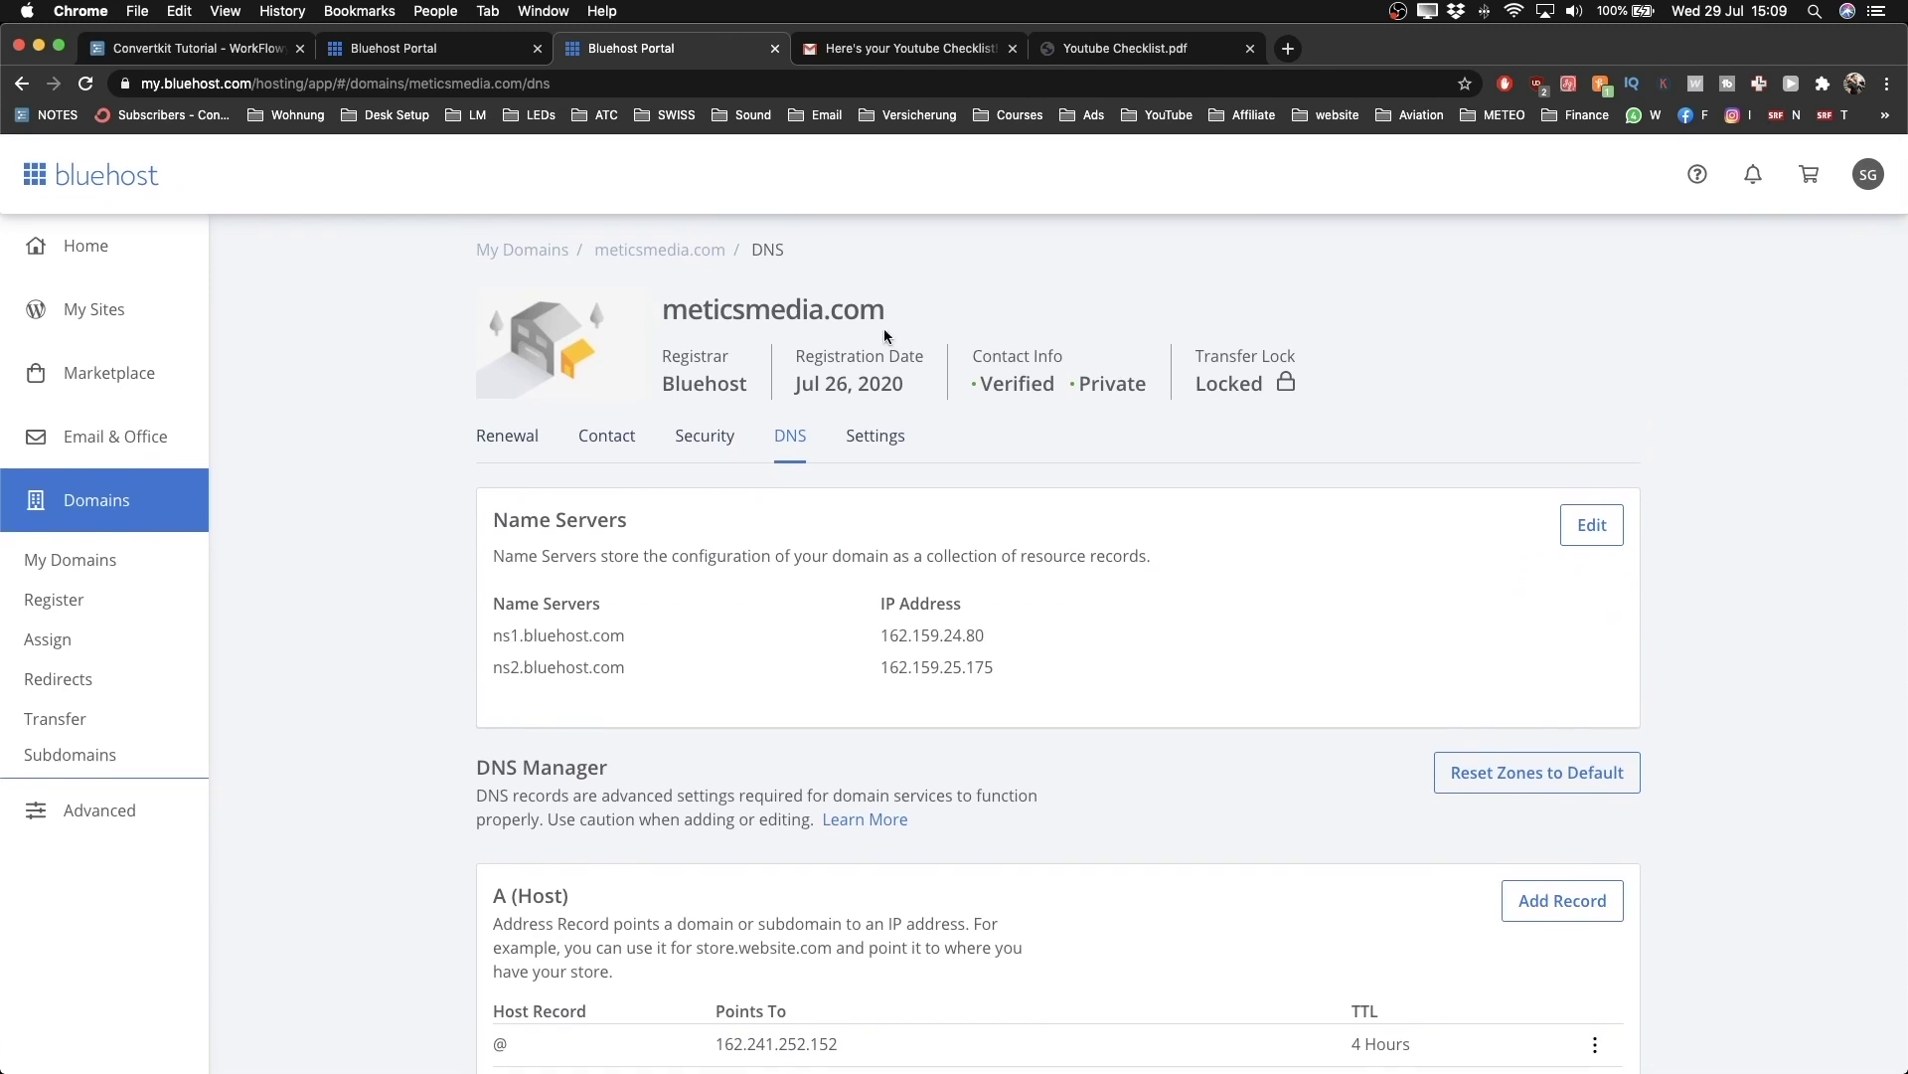
pyautogui.scroll(-6, 885, 331)
pyautogui.scroll(-7, 565, 455)
# Step: Remove the 'content' A record pointing to 162.241.252.152
pyautogui.moveTo(502, 563); pyautogui.dragTo(572, 565)
pyautogui.click(572, 565)
pyautogui.scroll(5, 507, 563)
pyautogui.scroll(-1, 507, 563)
pyautogui.scroll(-5, 820, 522)
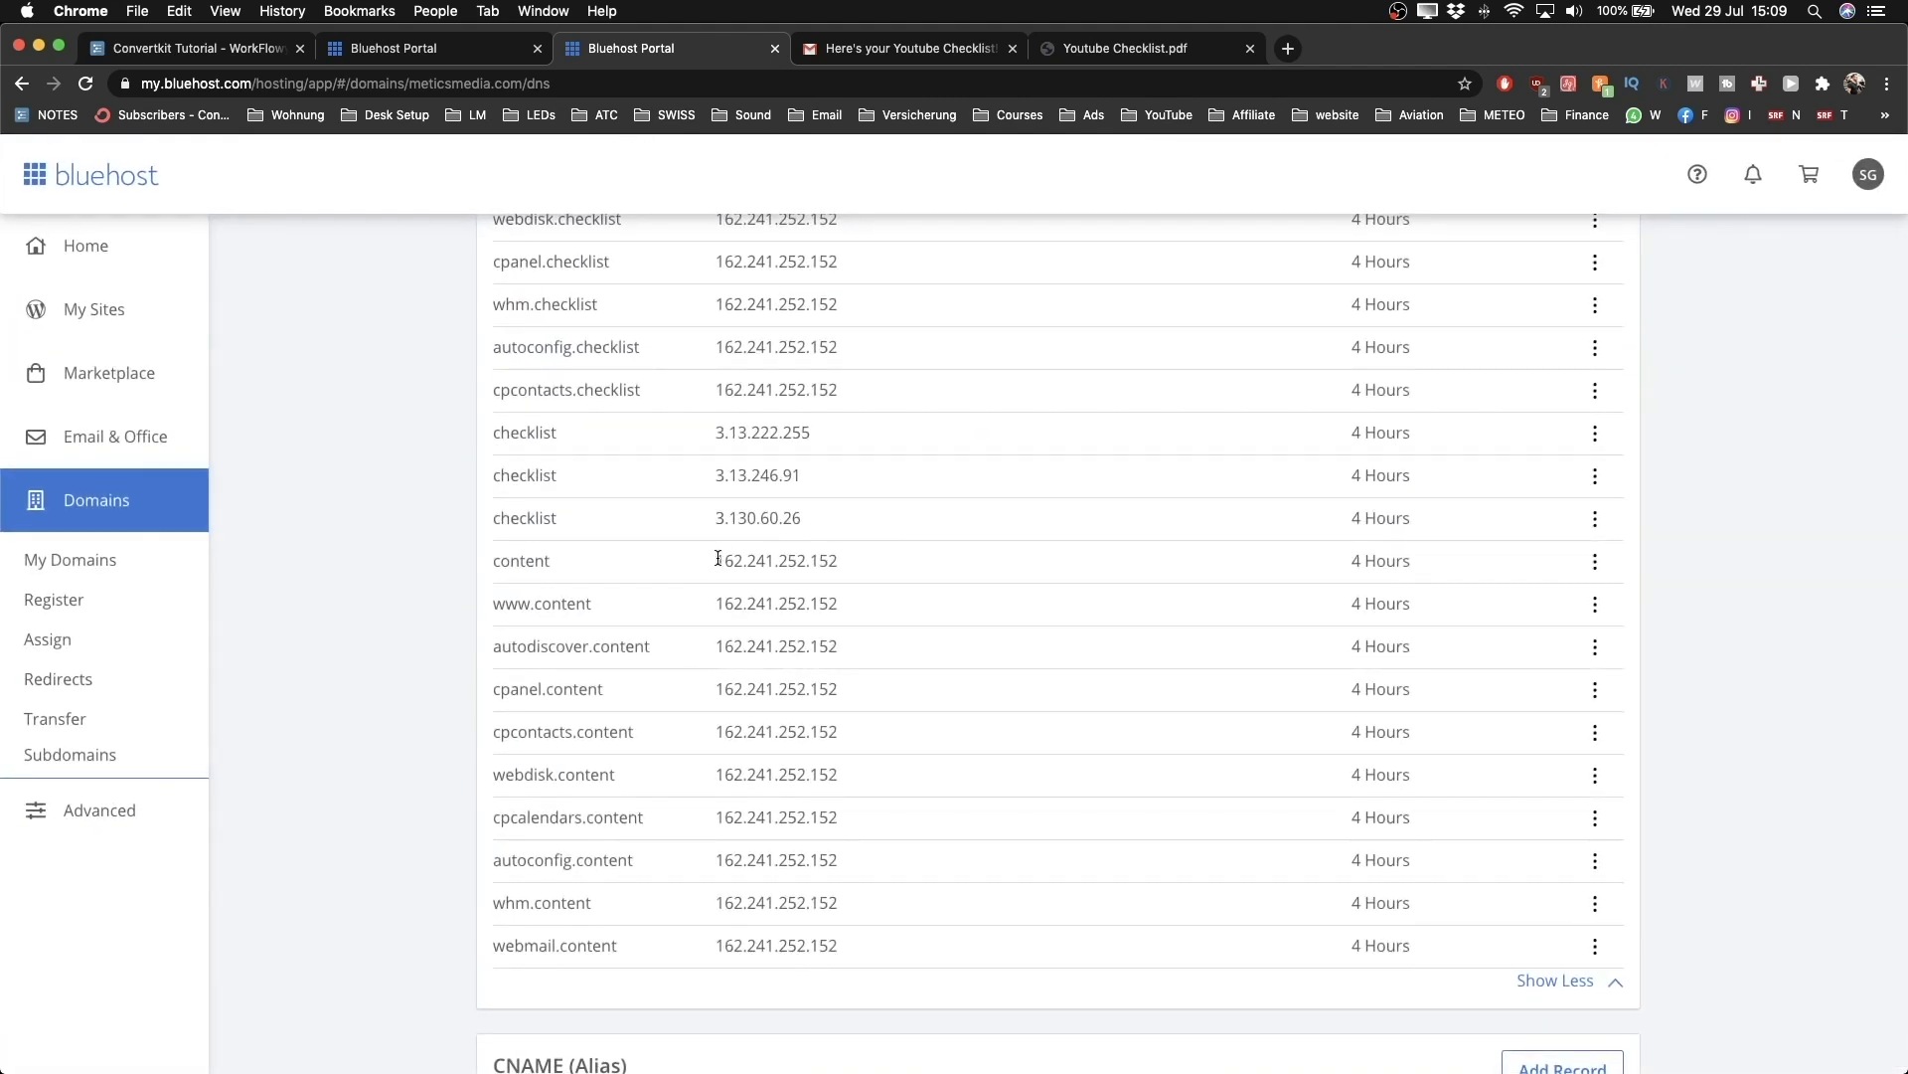
pyautogui.click(1591, 563)
pyautogui.click(1592, 561)
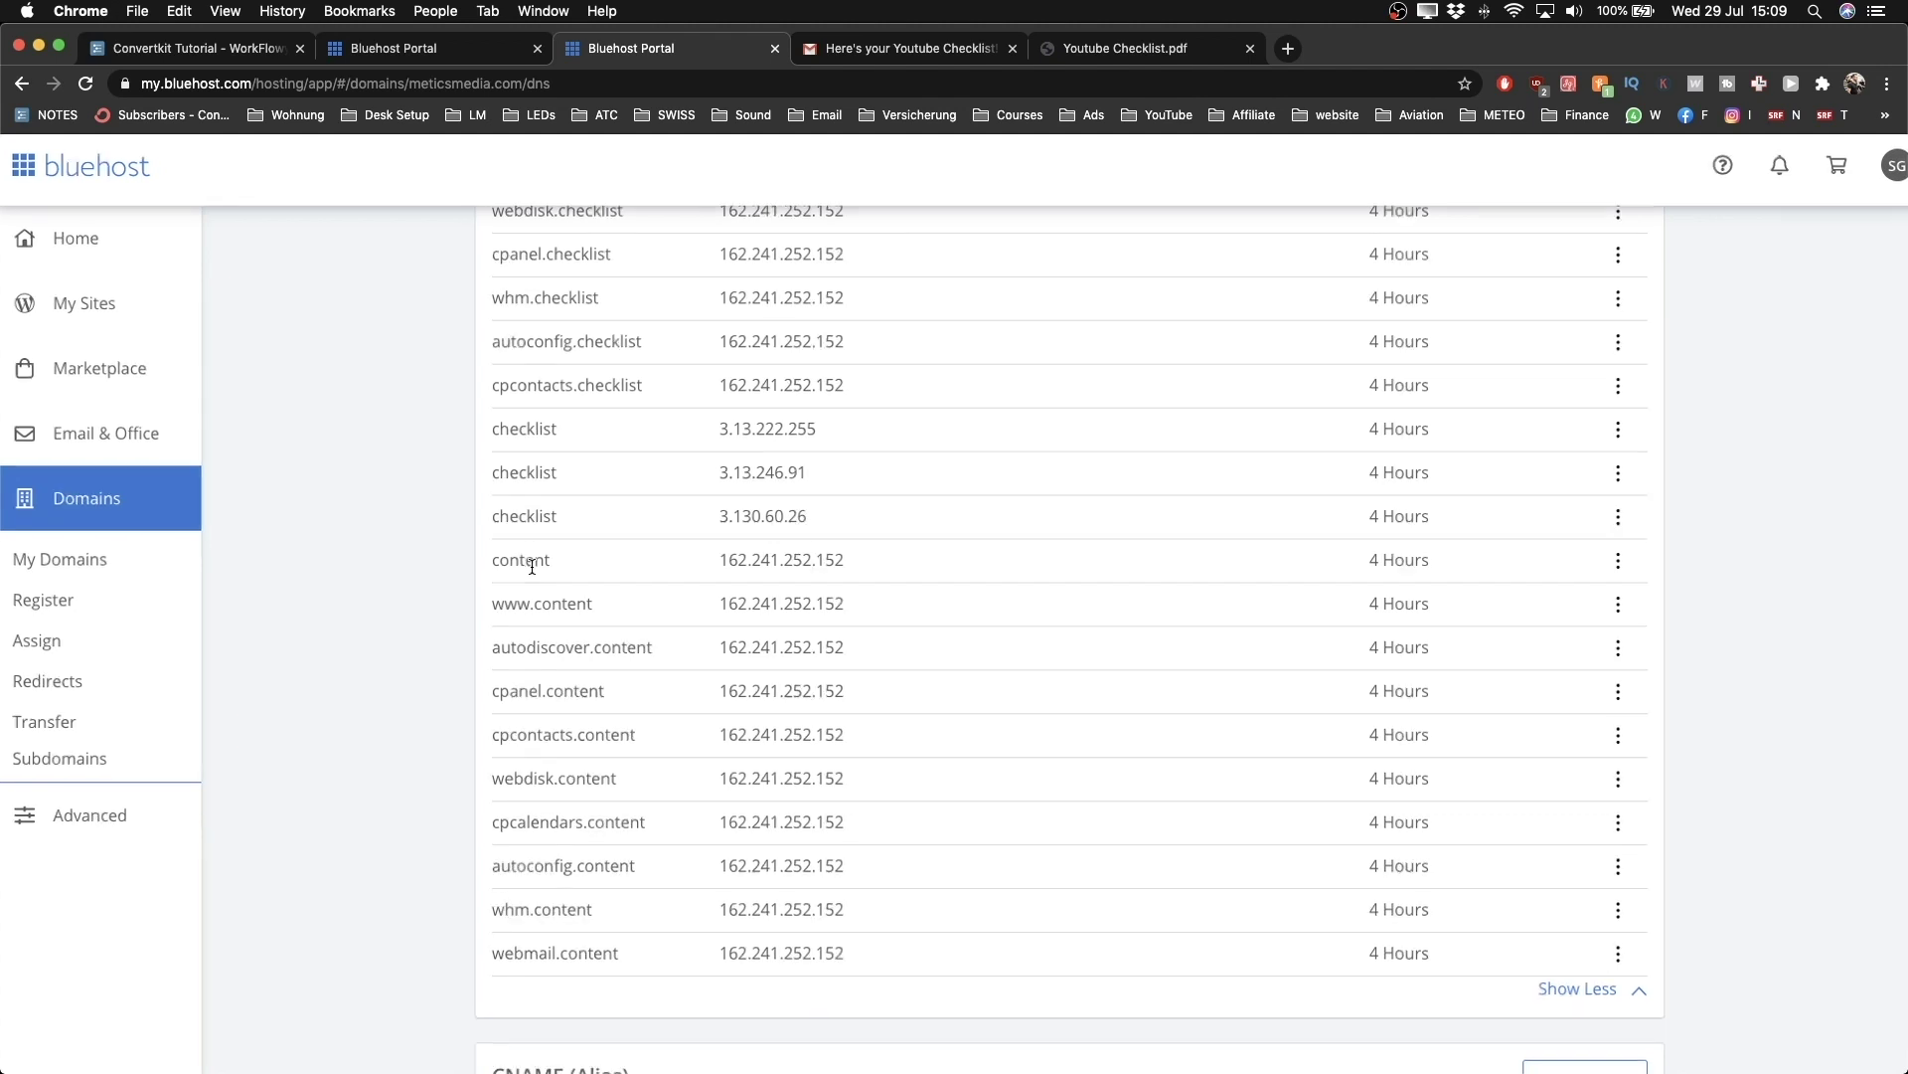
pyautogui.moveTo(483, 560); pyautogui.dragTo(1312, 563)
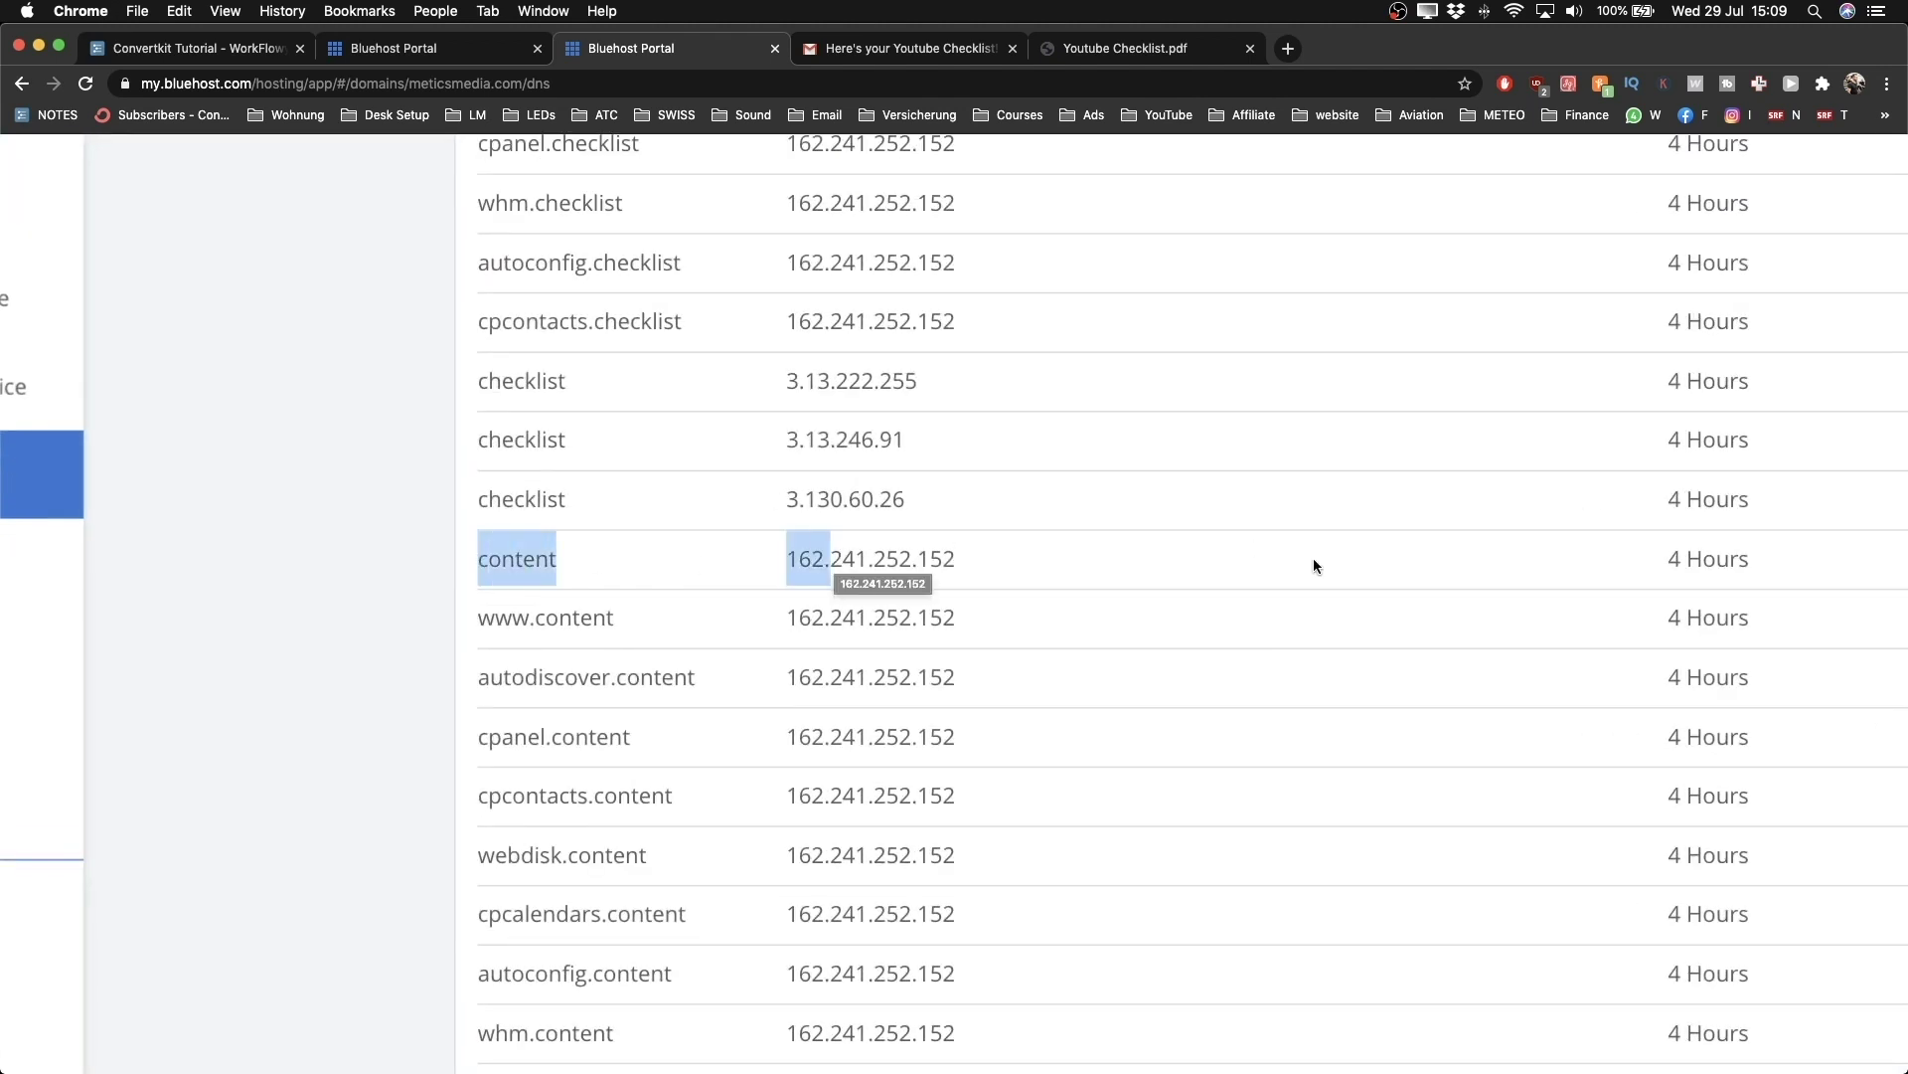
pyautogui.click(1315, 561)
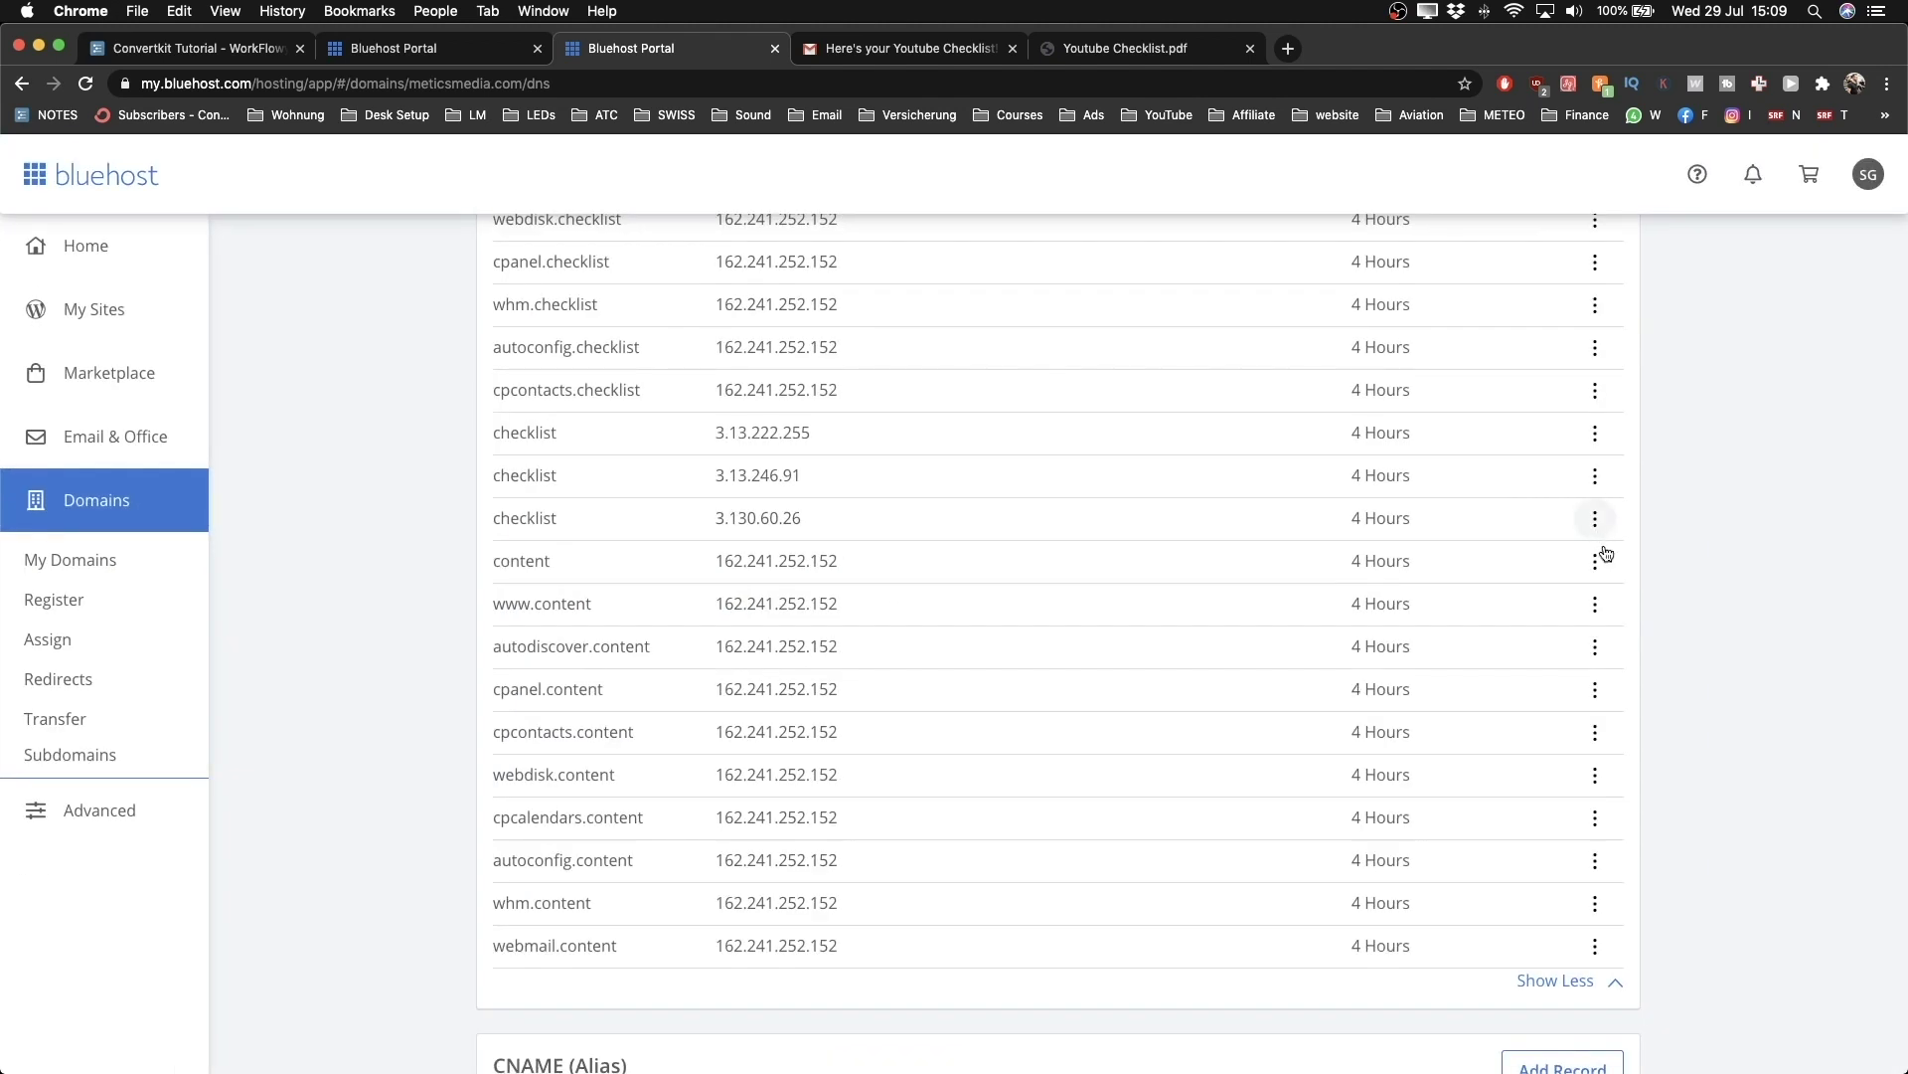
pyautogui.click(1595, 562)
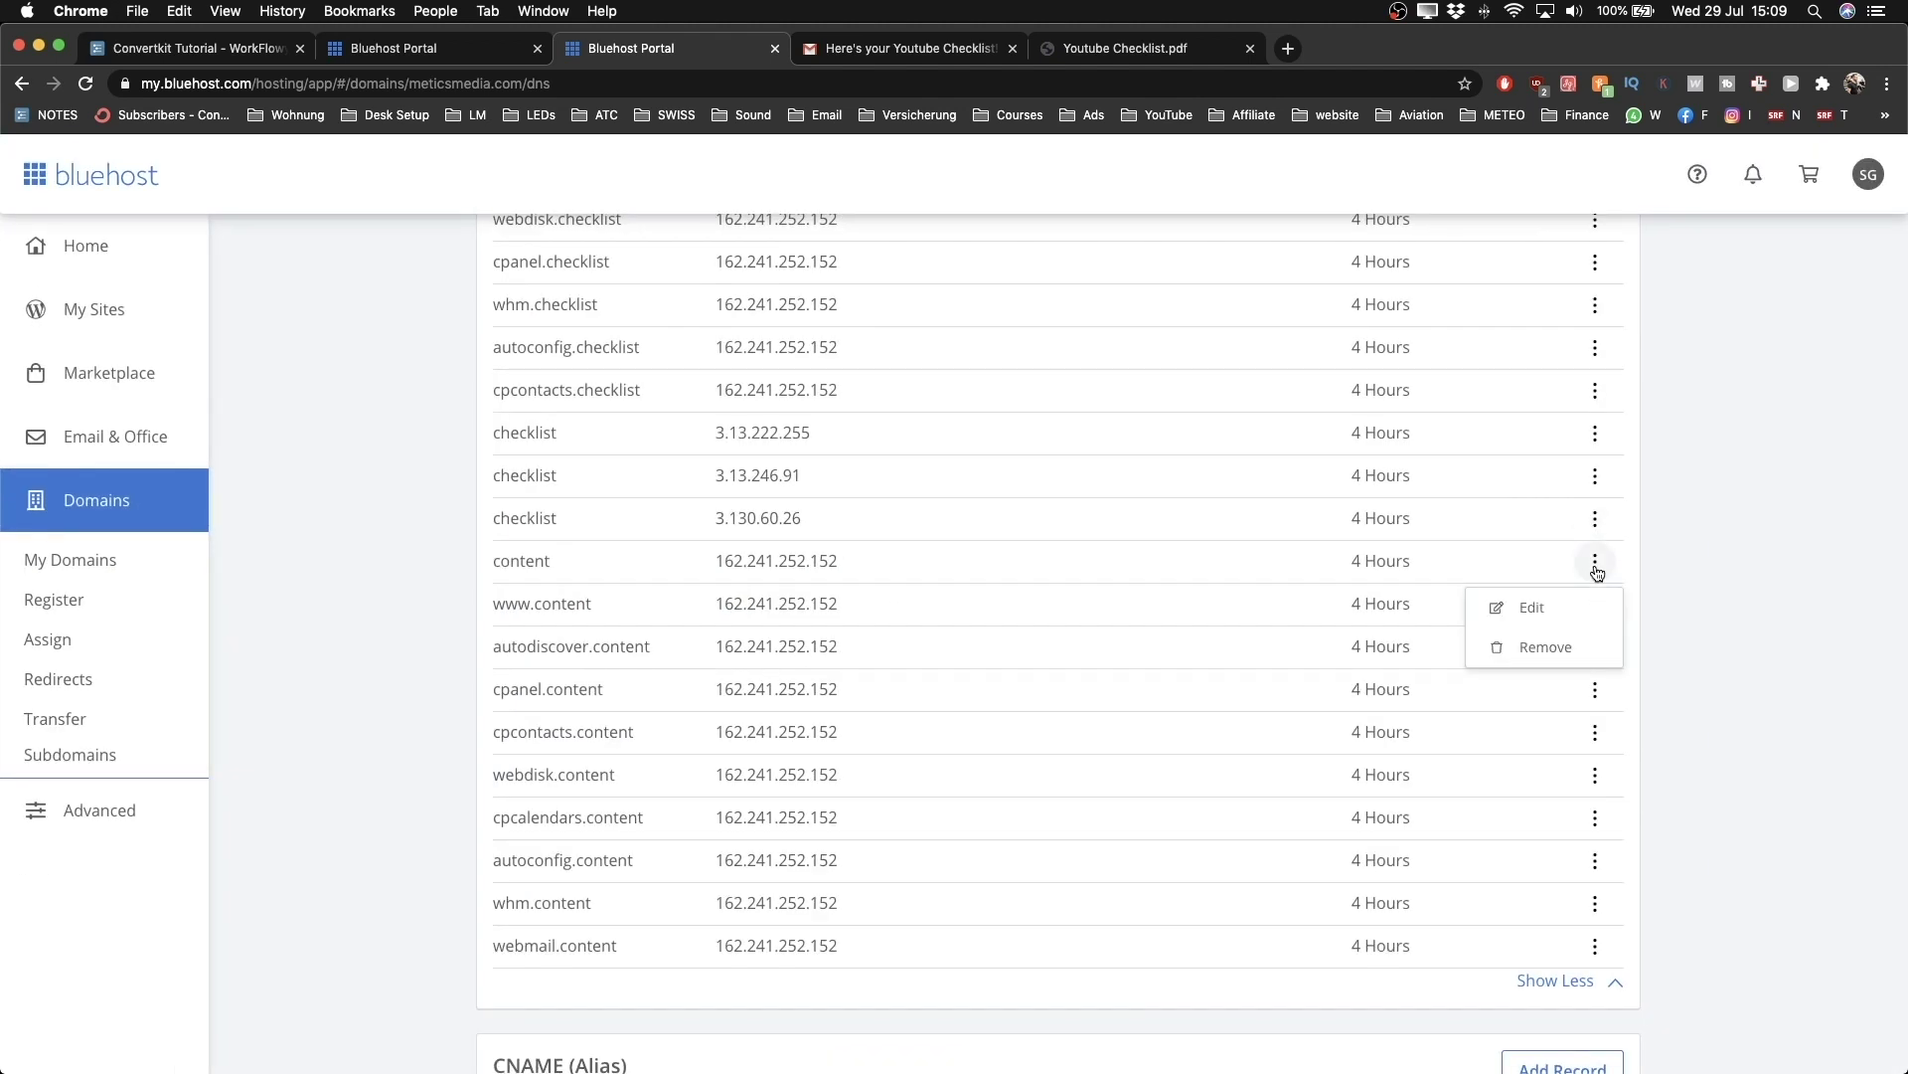
pyautogui.click(1521, 647)
pyautogui.click(1168, 350)
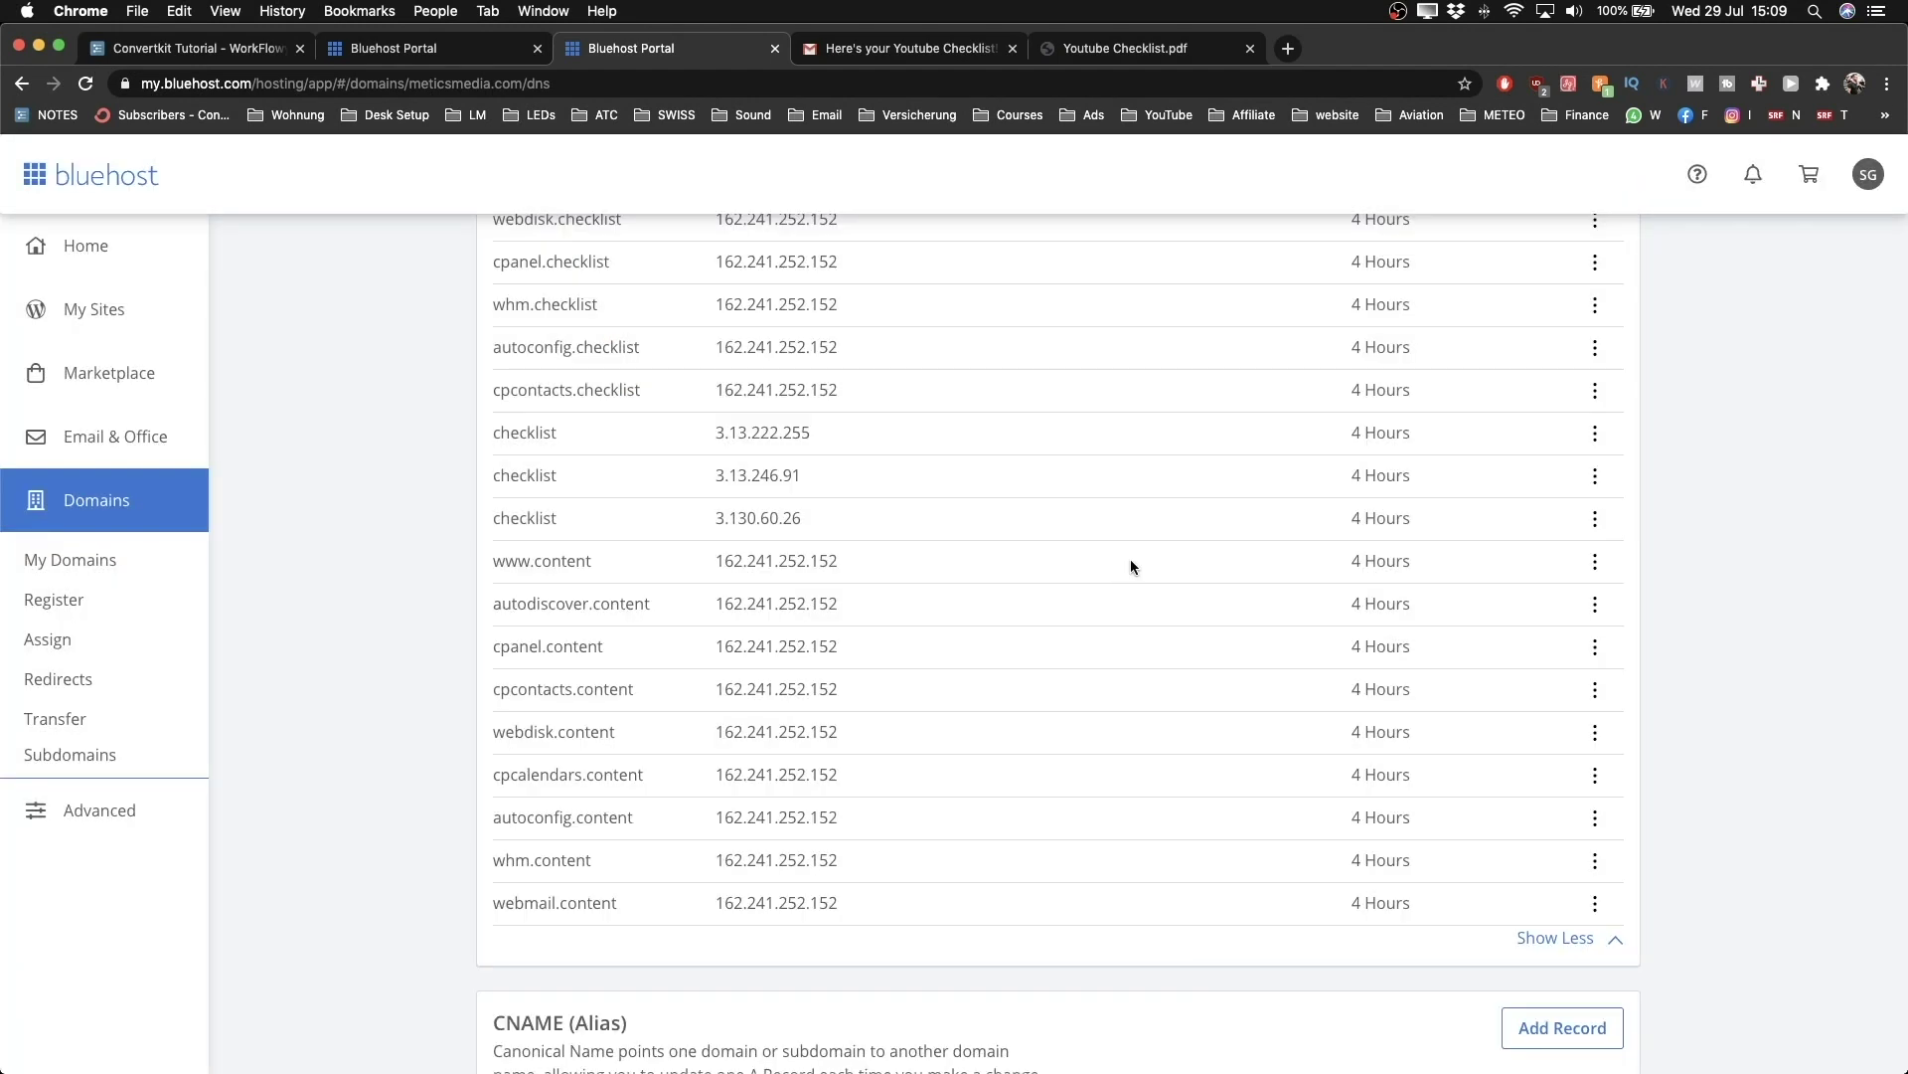
pyautogui.scroll(15, 1130, 566)
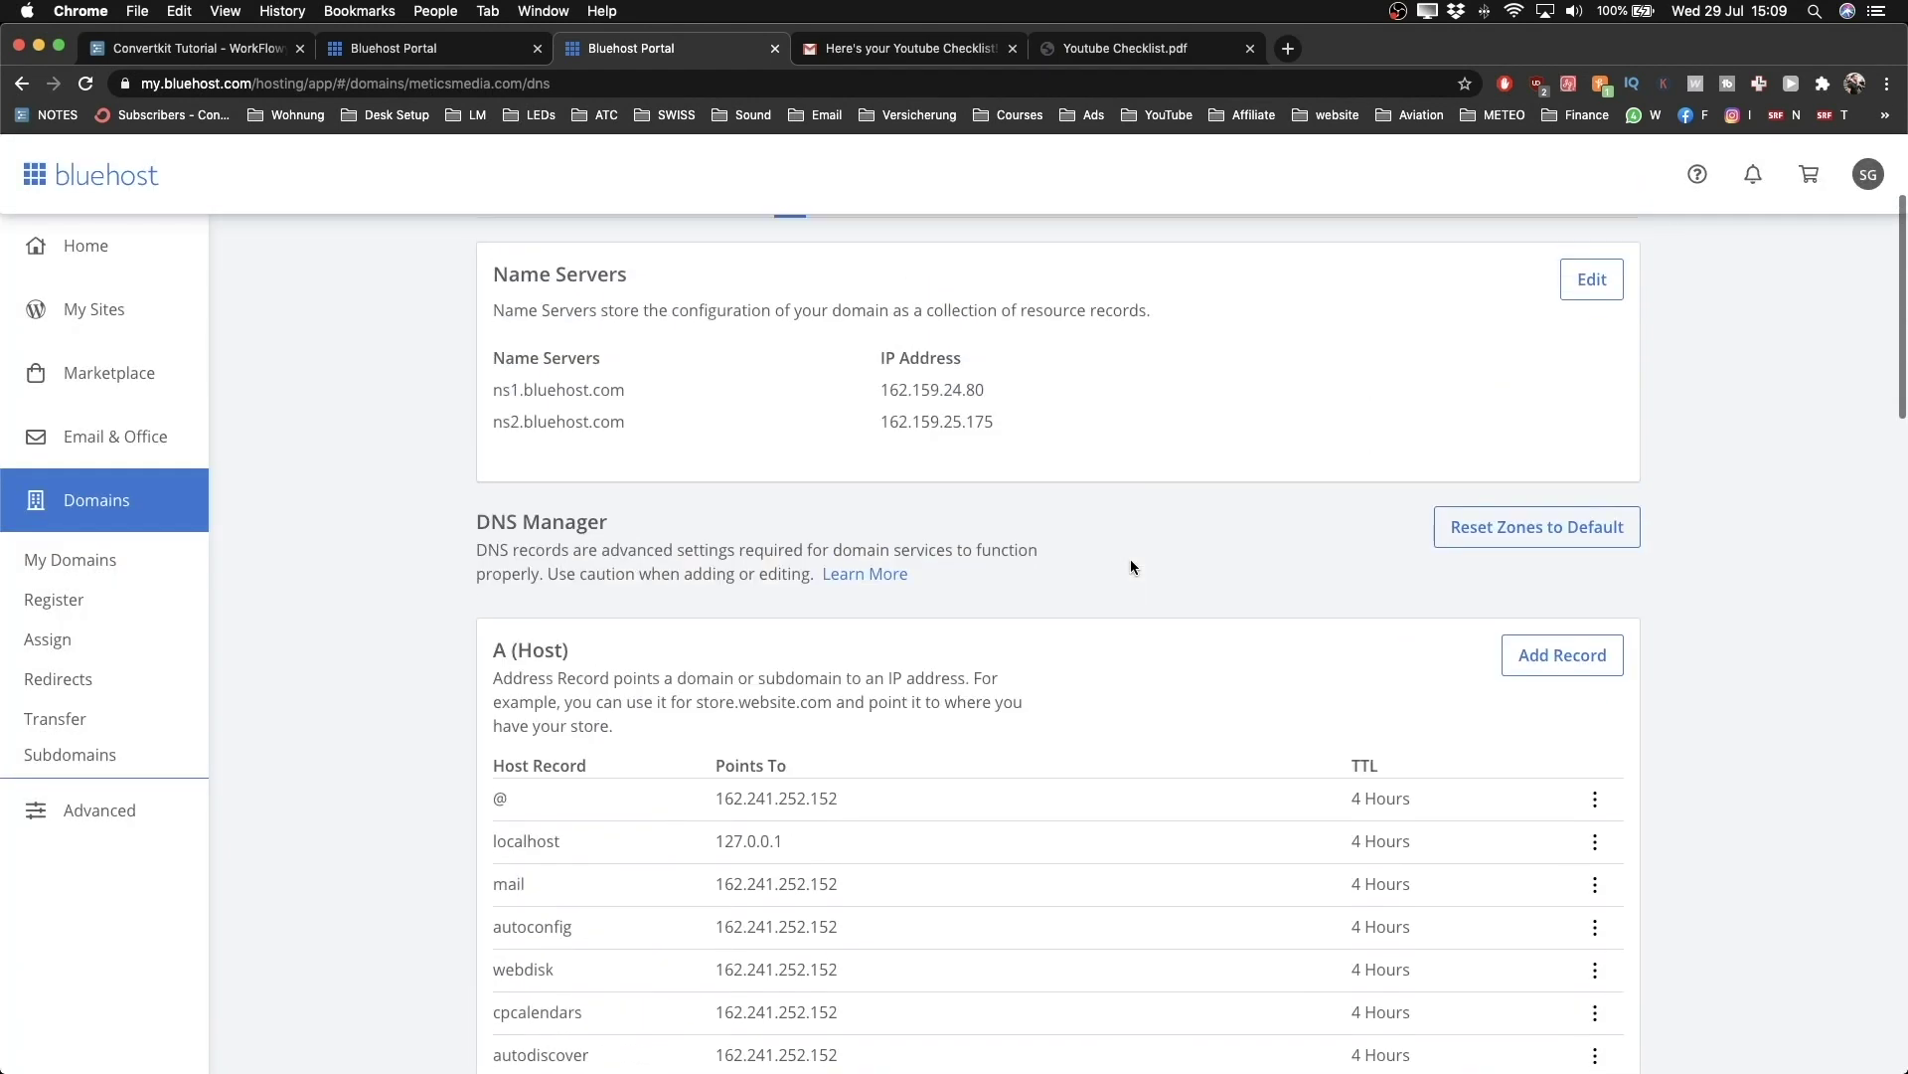
# Step: Start a new A record with host name 'content'
pyautogui.click(1535, 664)
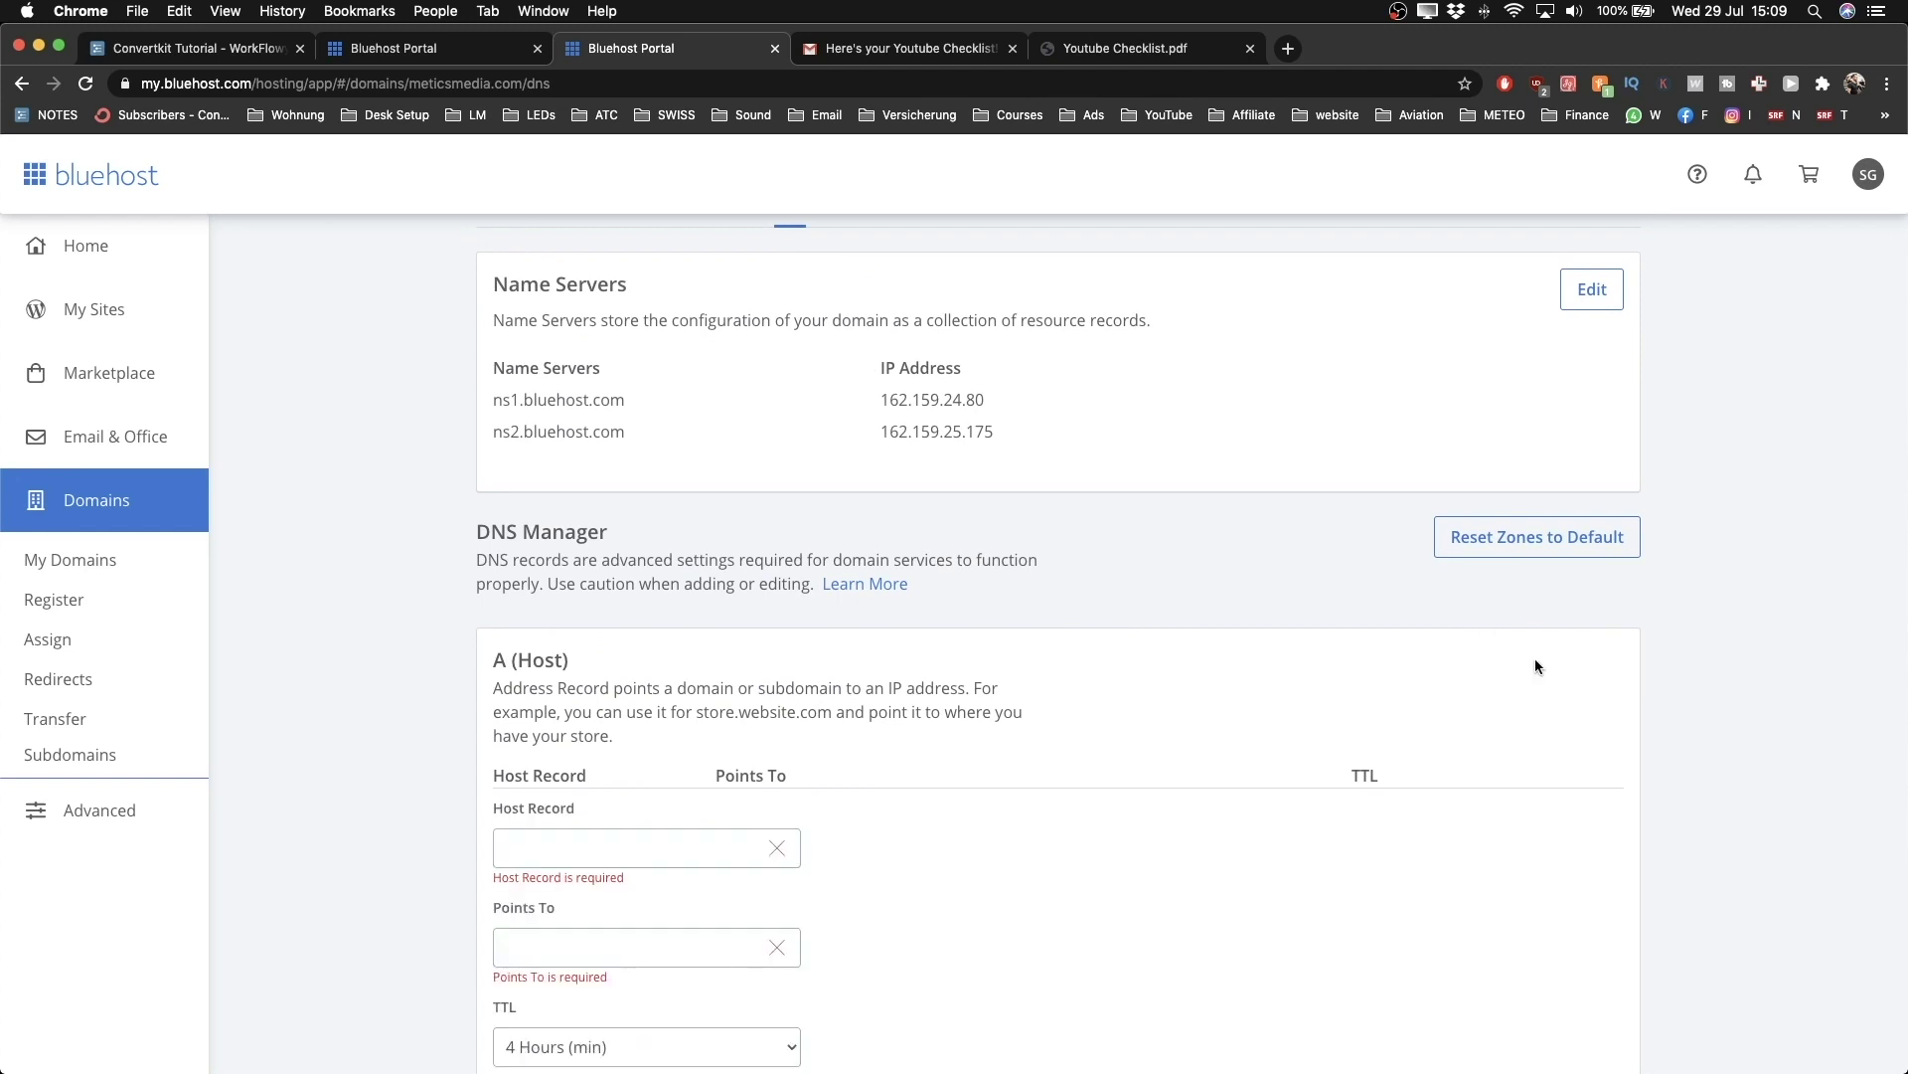
pyautogui.scroll(-5, 1034, 669)
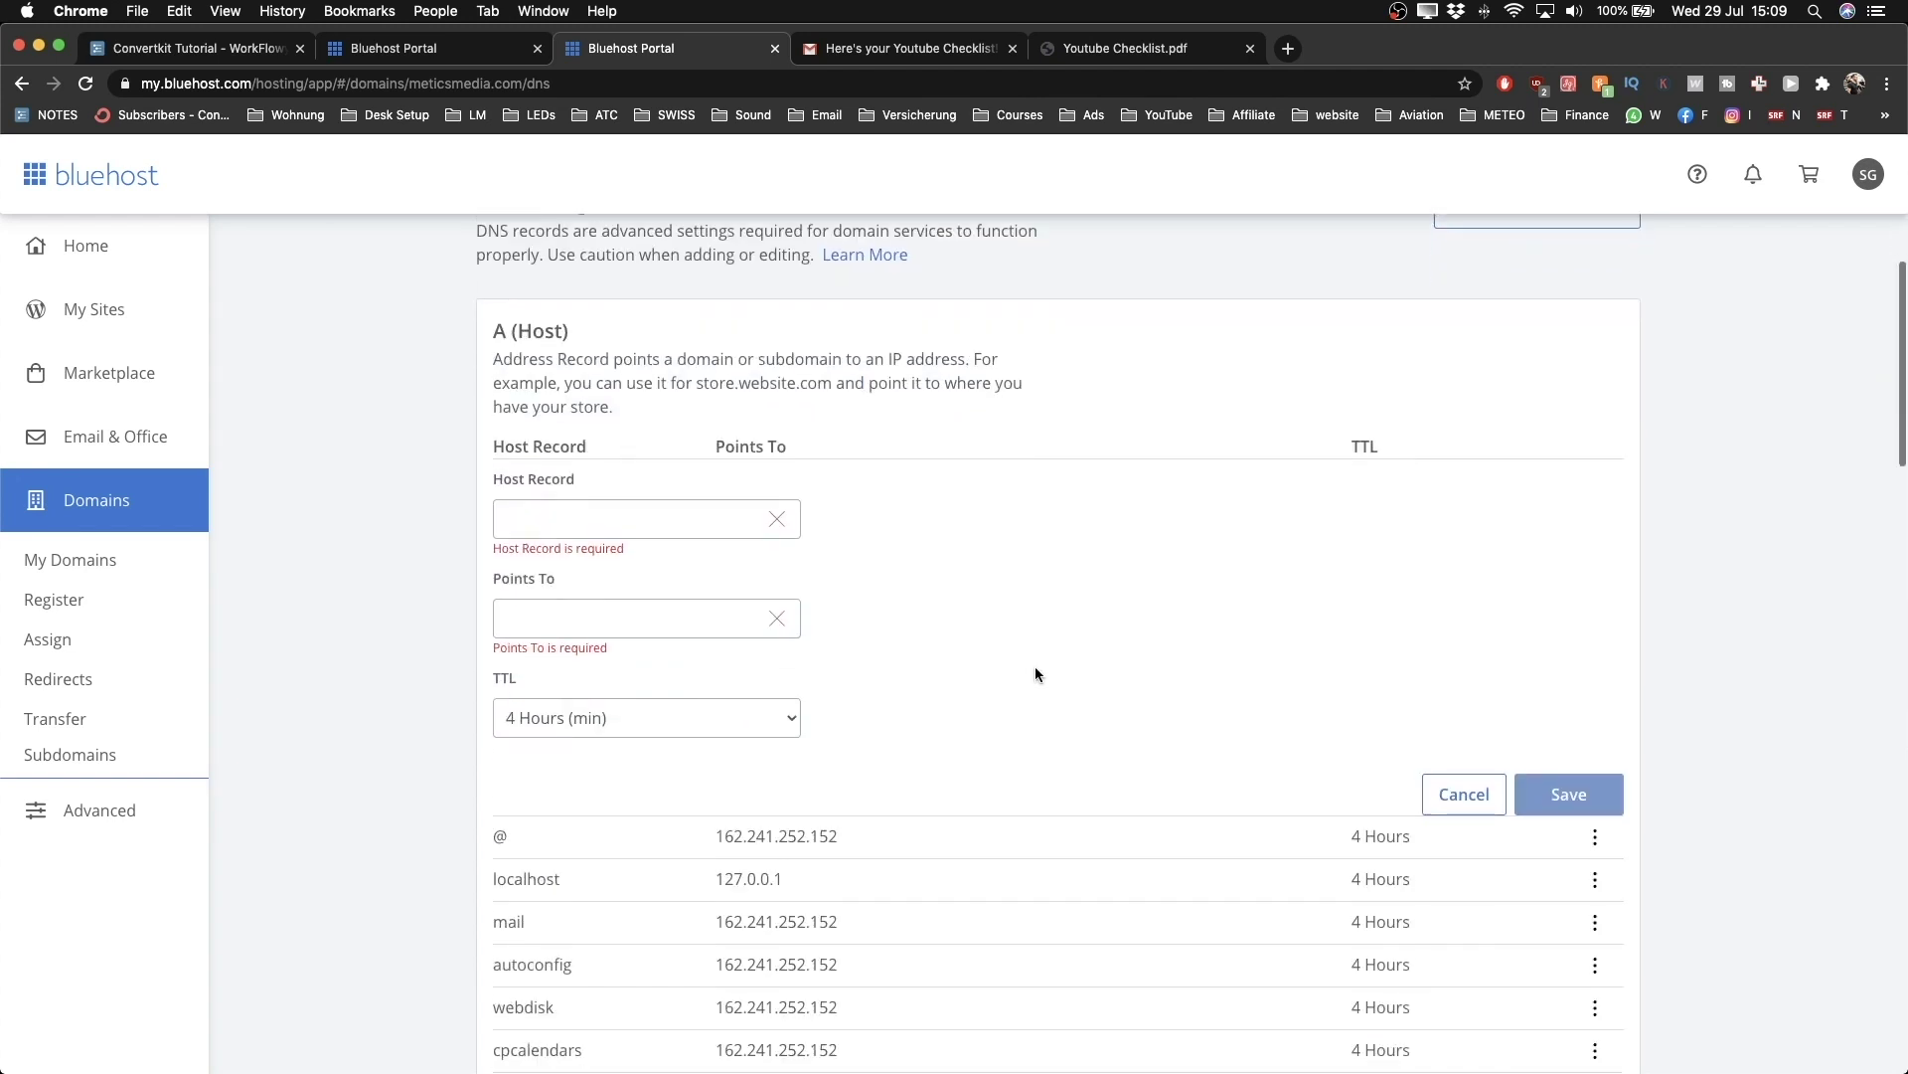
pyautogui.click(657, 520)
pyautogui.click(817, 516)
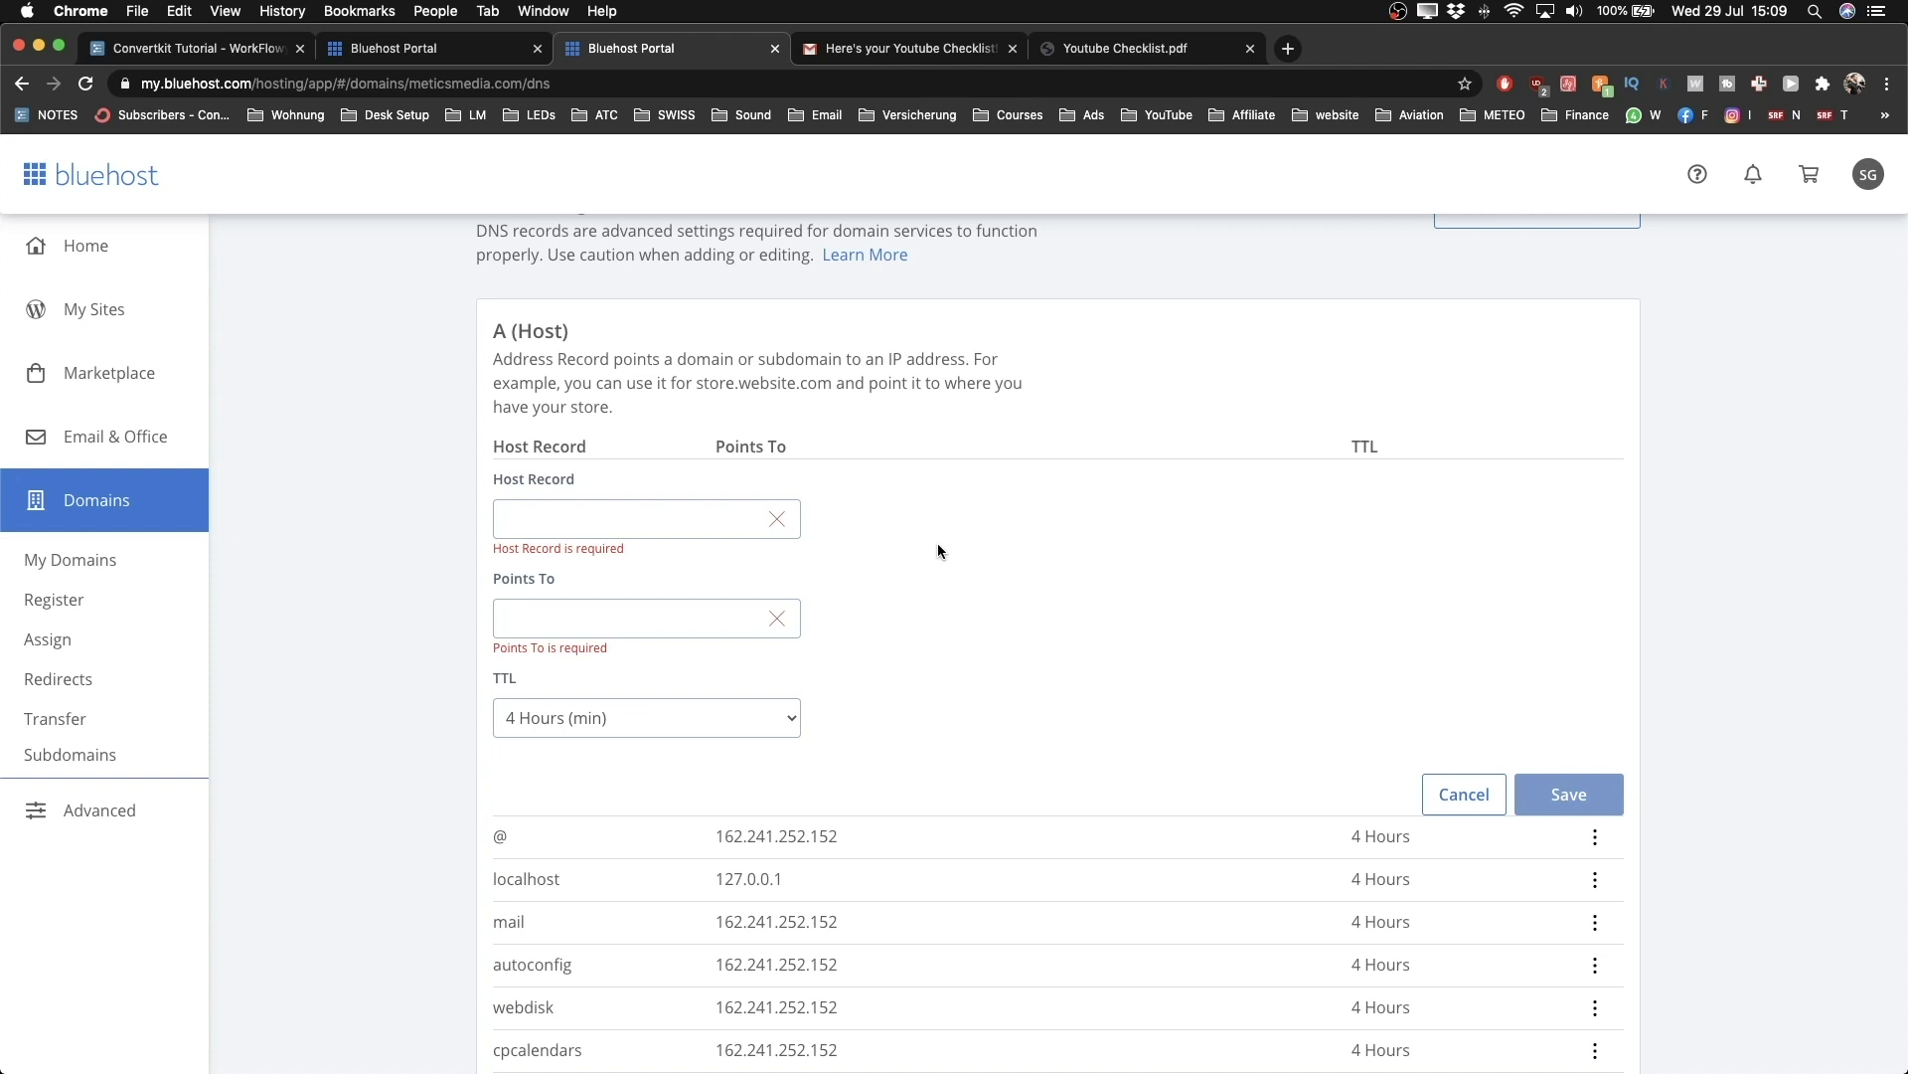
pyautogui.hotkey('ctrl', 'Left')
pyautogui.scroll(2, 743, 636)
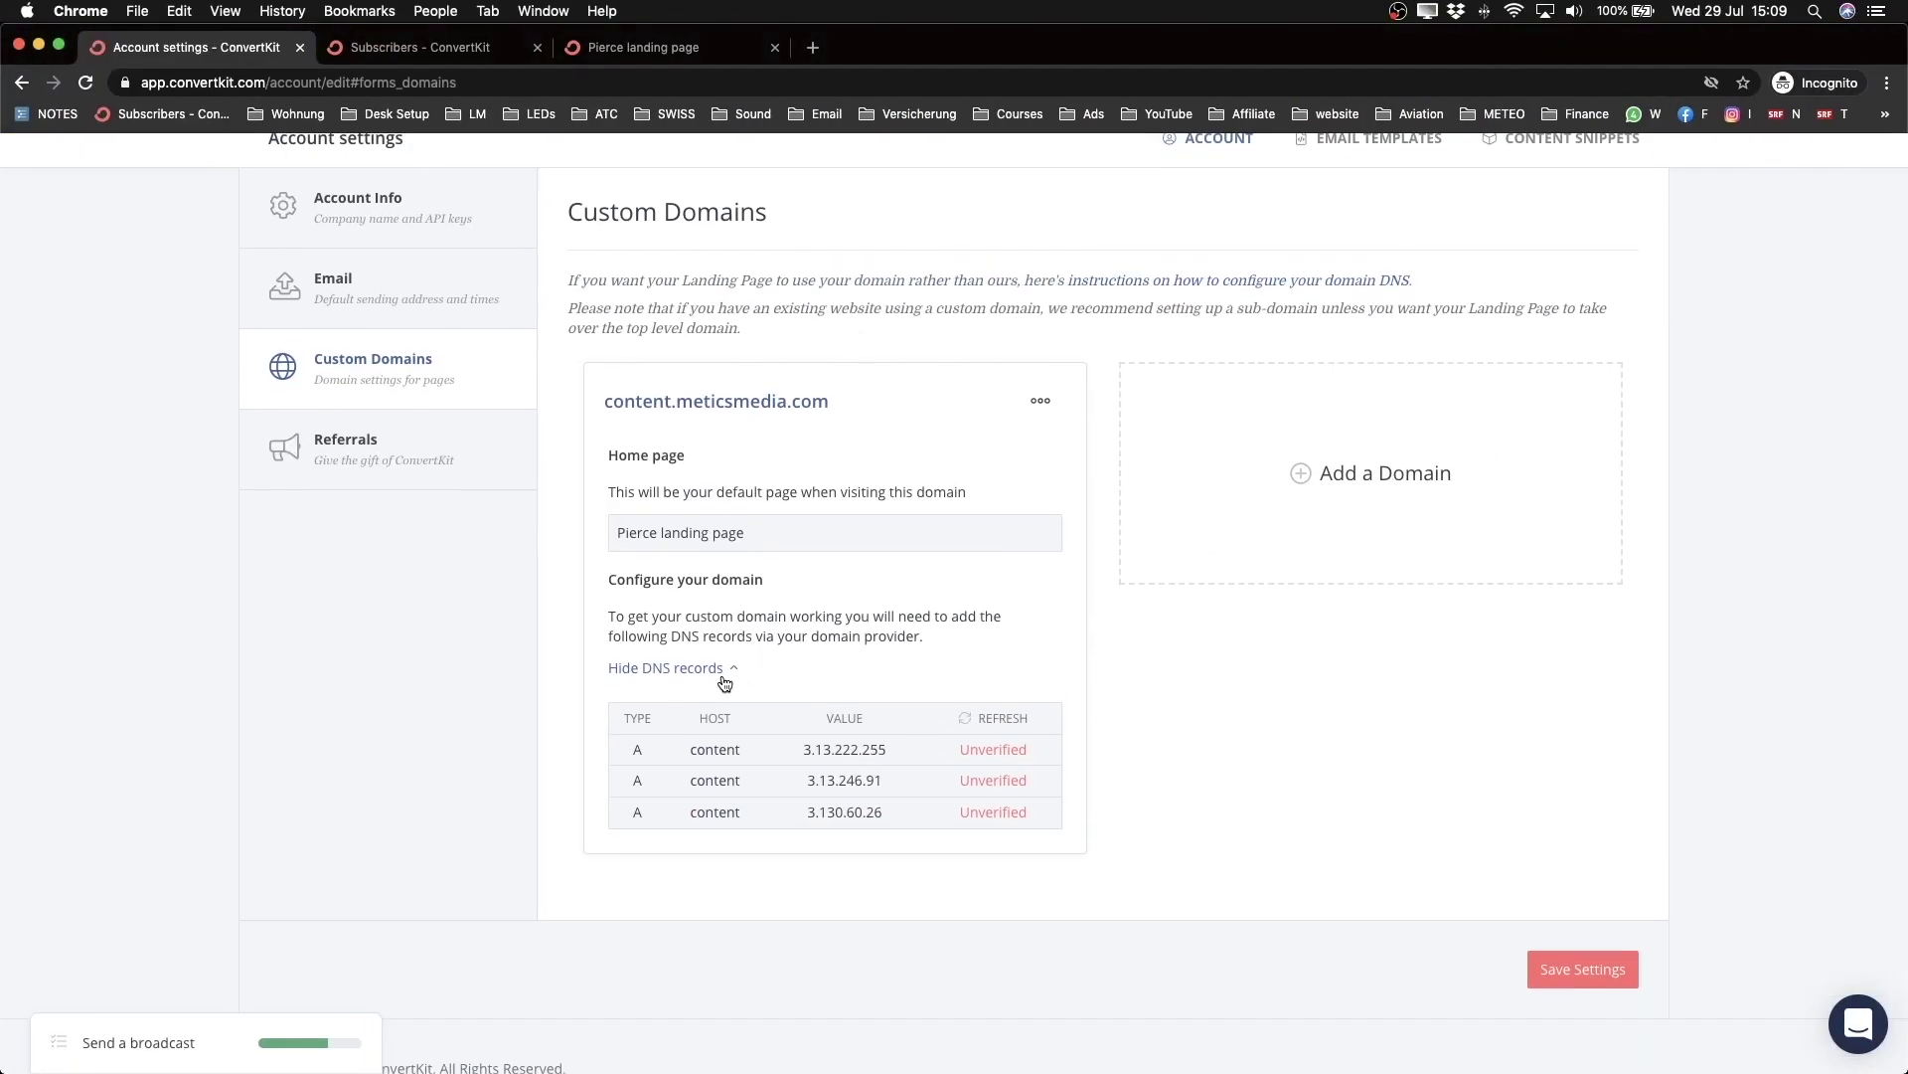
pyautogui.scroll(3, 724, 681)
pyautogui.scroll(-2, 724, 681)
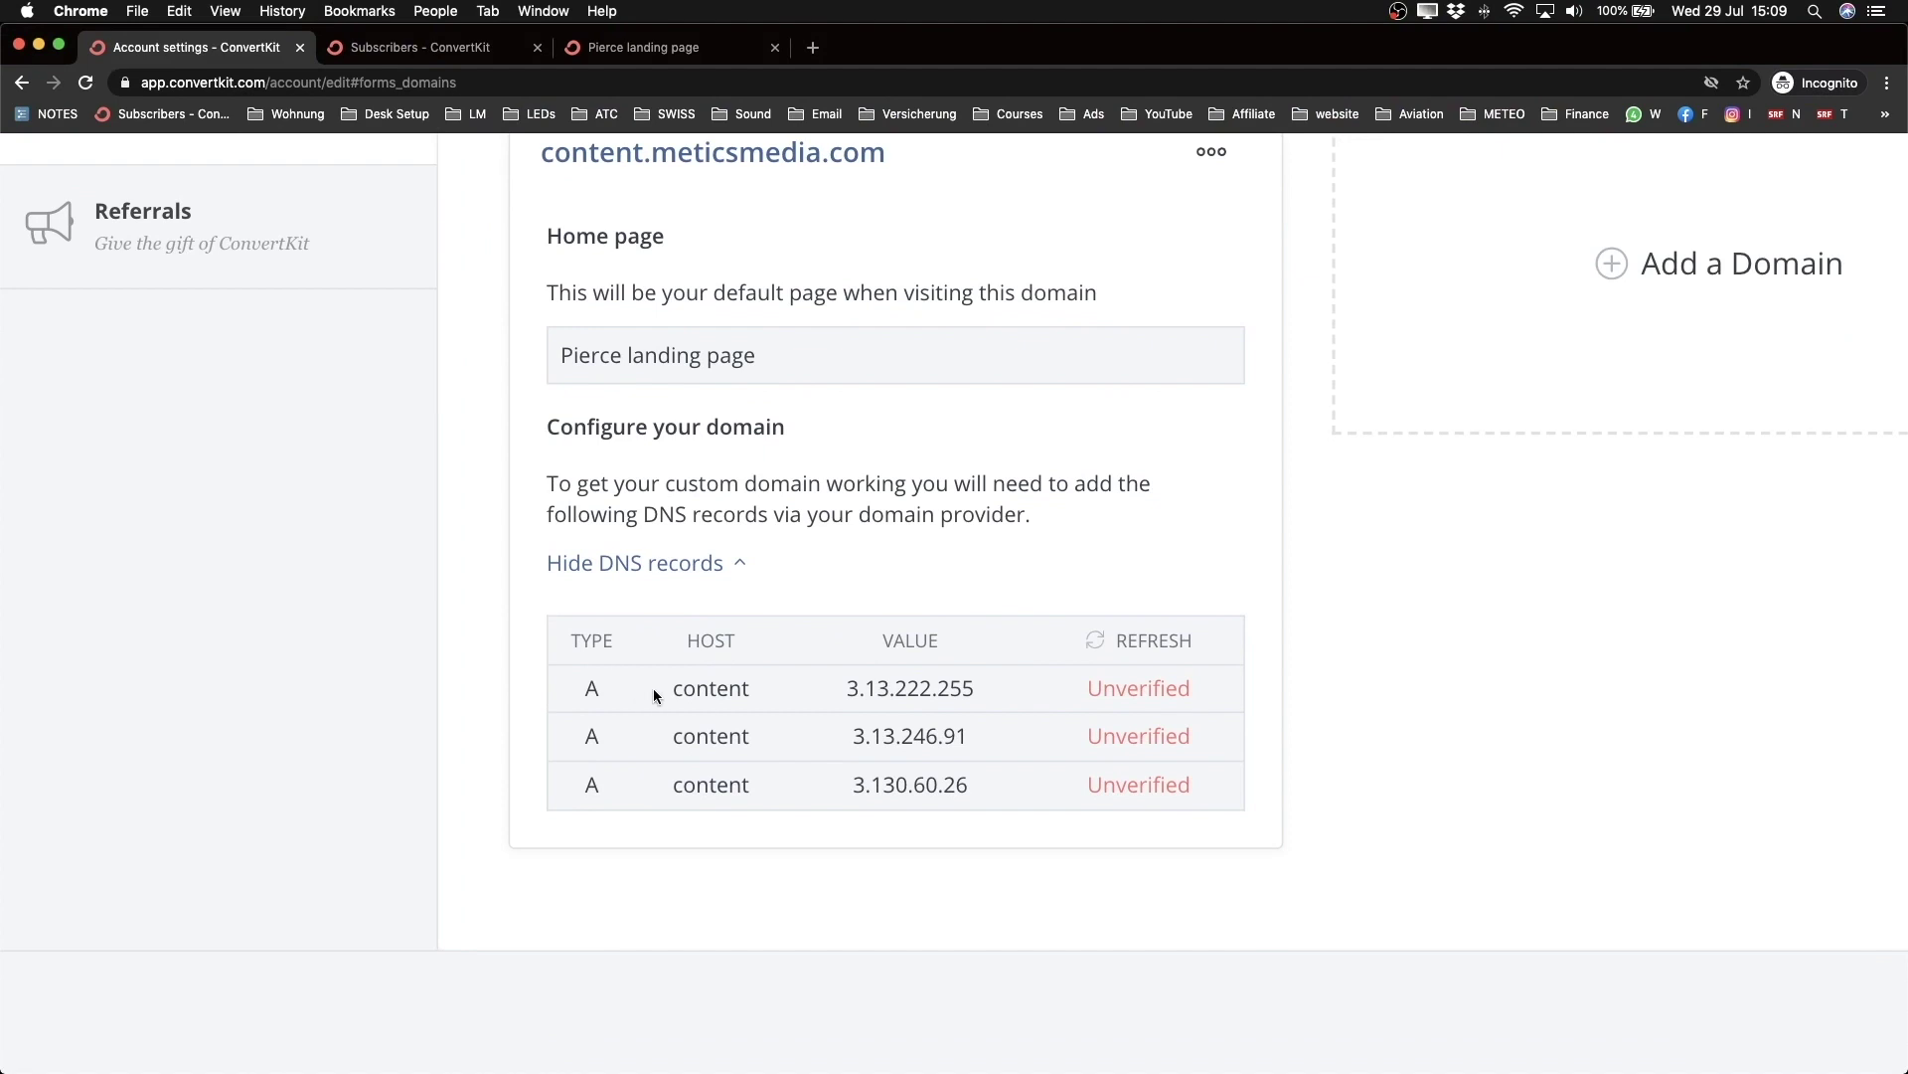
pyautogui.moveTo(673, 690); pyautogui.dragTo(777, 695)
pyautogui.press('super+c')
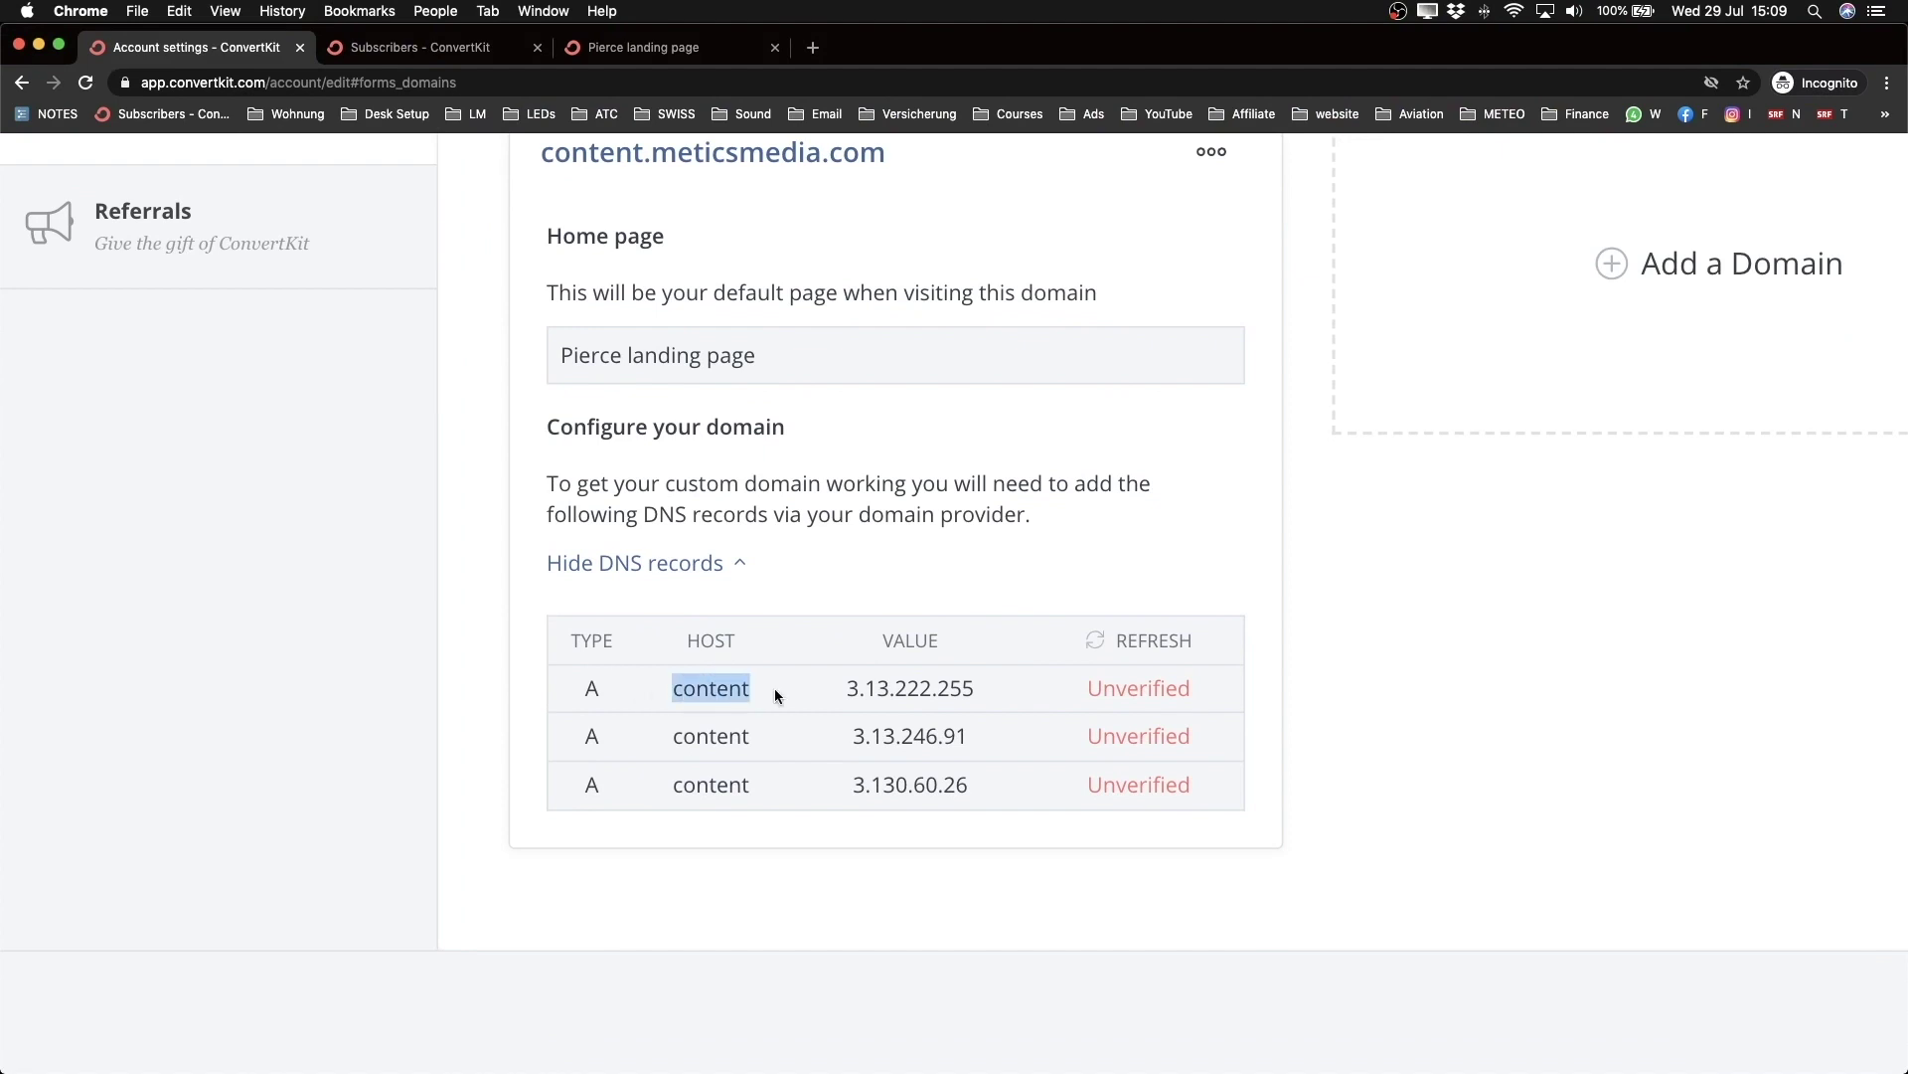
pyautogui.press('super+grave')
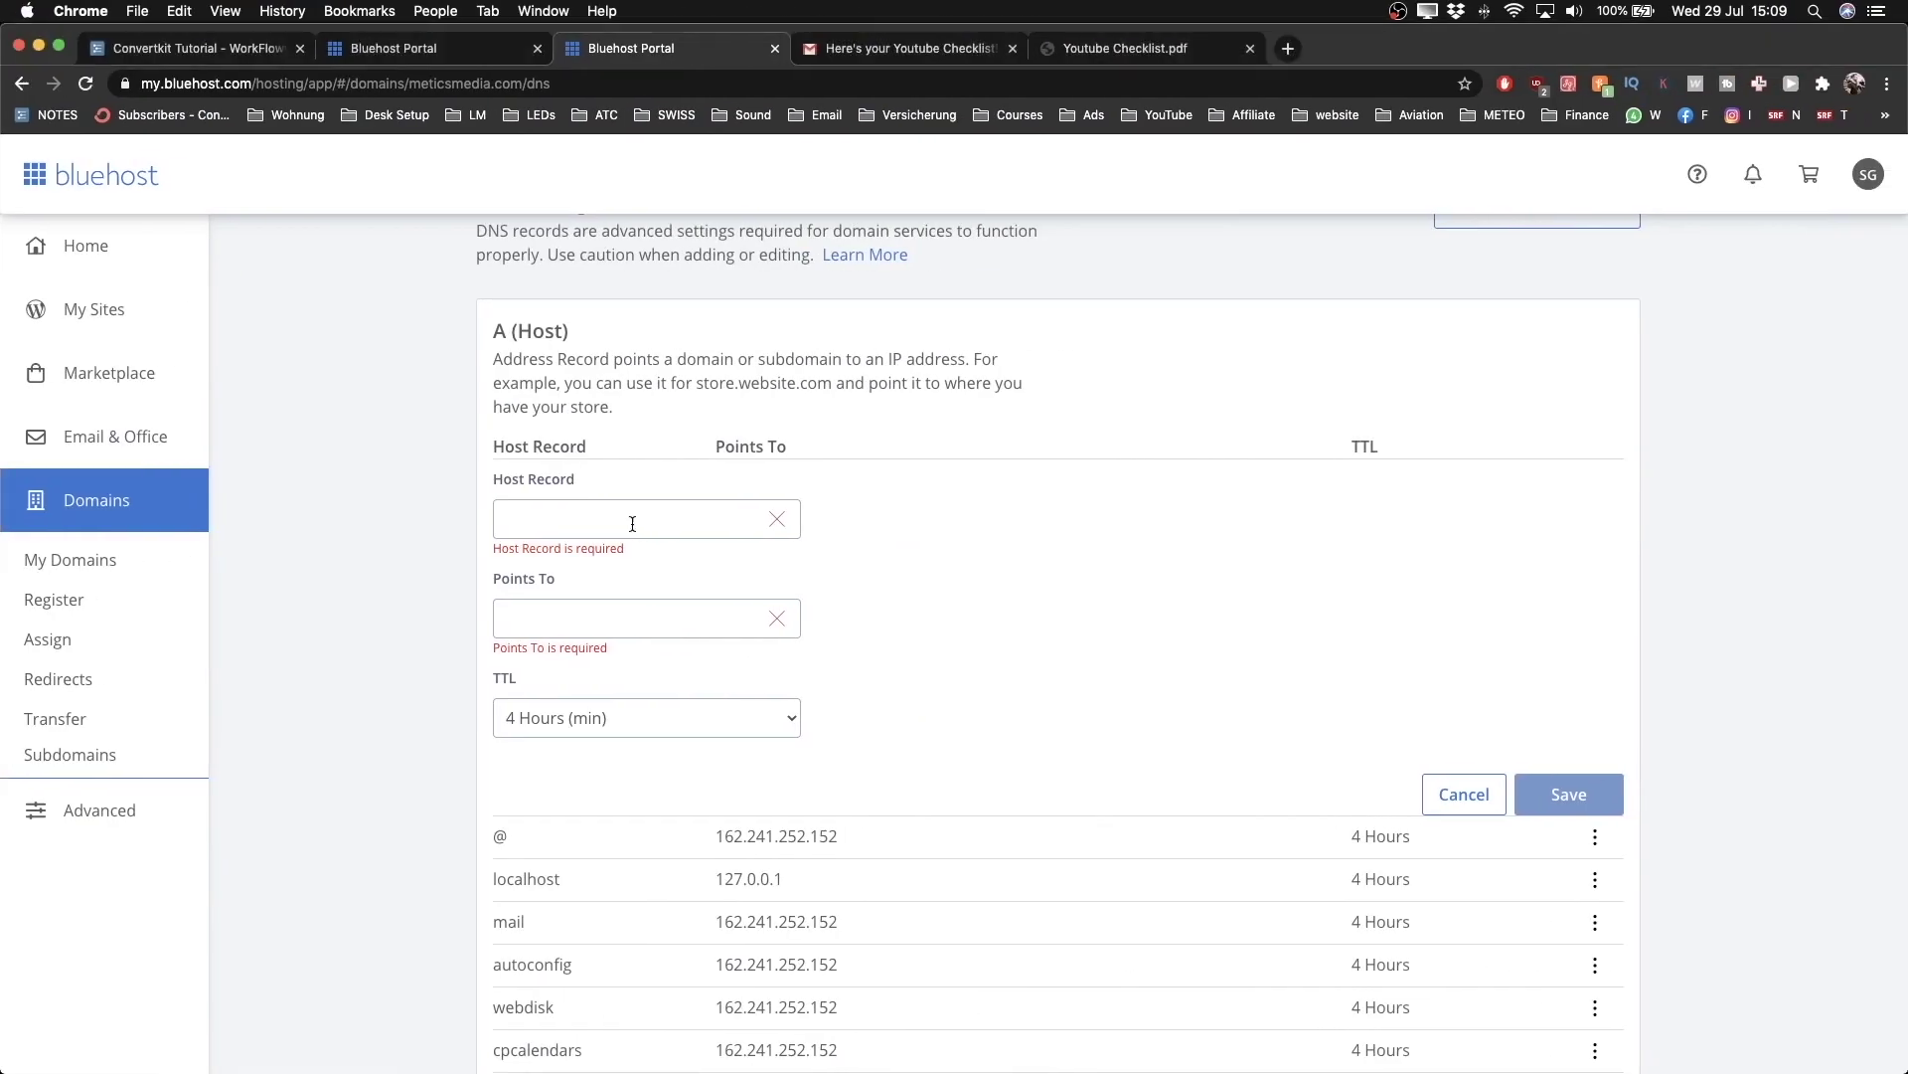
pyautogui.click(627, 517)
pyautogui.press('super+v')
pyautogui.moveTo(560, 520); pyautogui.dragTo(486, 526)
pyautogui.click(592, 534)
pyautogui.press('BackSpace')
pyautogui.write('@')
pyautogui.scroll(3, 561, 518)
pyautogui.scroll(3, 572, 506)
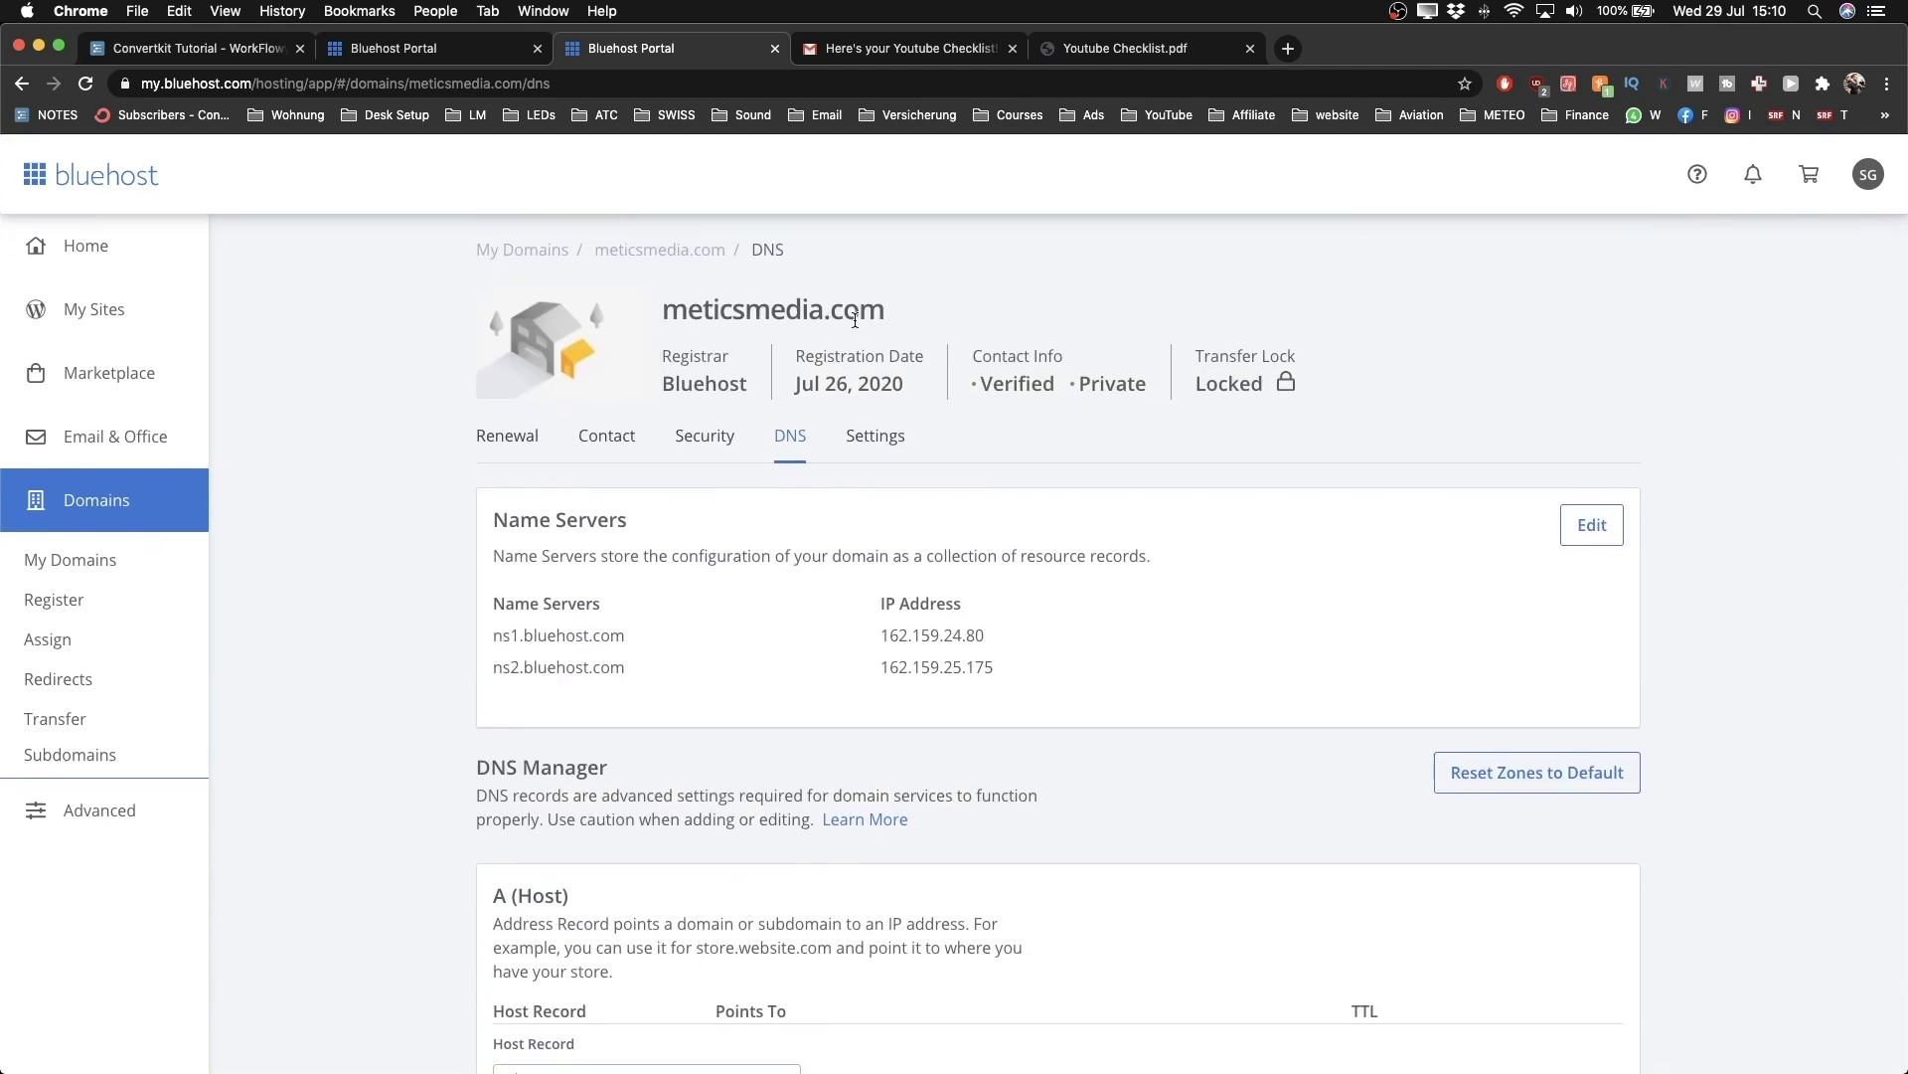
pyautogui.scroll(-5, 854, 320)
pyautogui.moveTo(515, 529); pyautogui.dragTo(485, 531)
pyautogui.write('content')
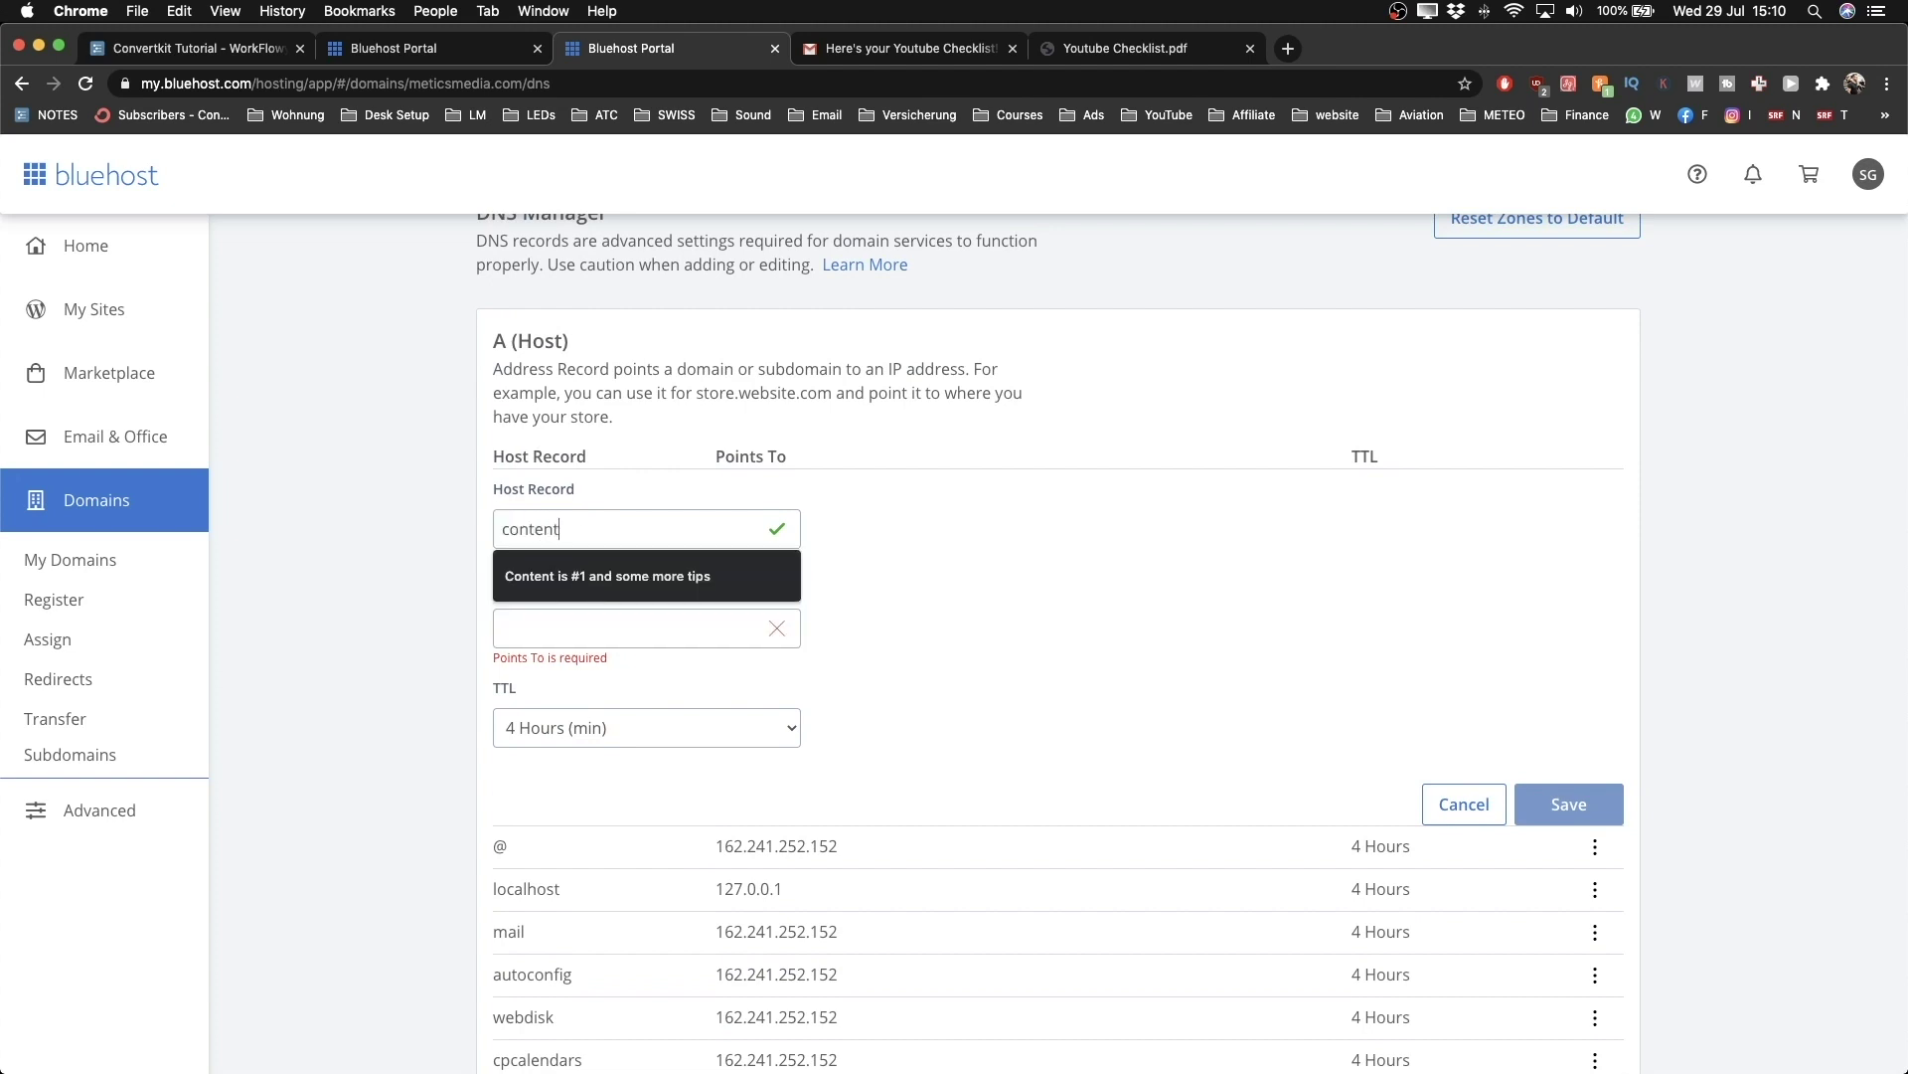
pyautogui.press('Tab')
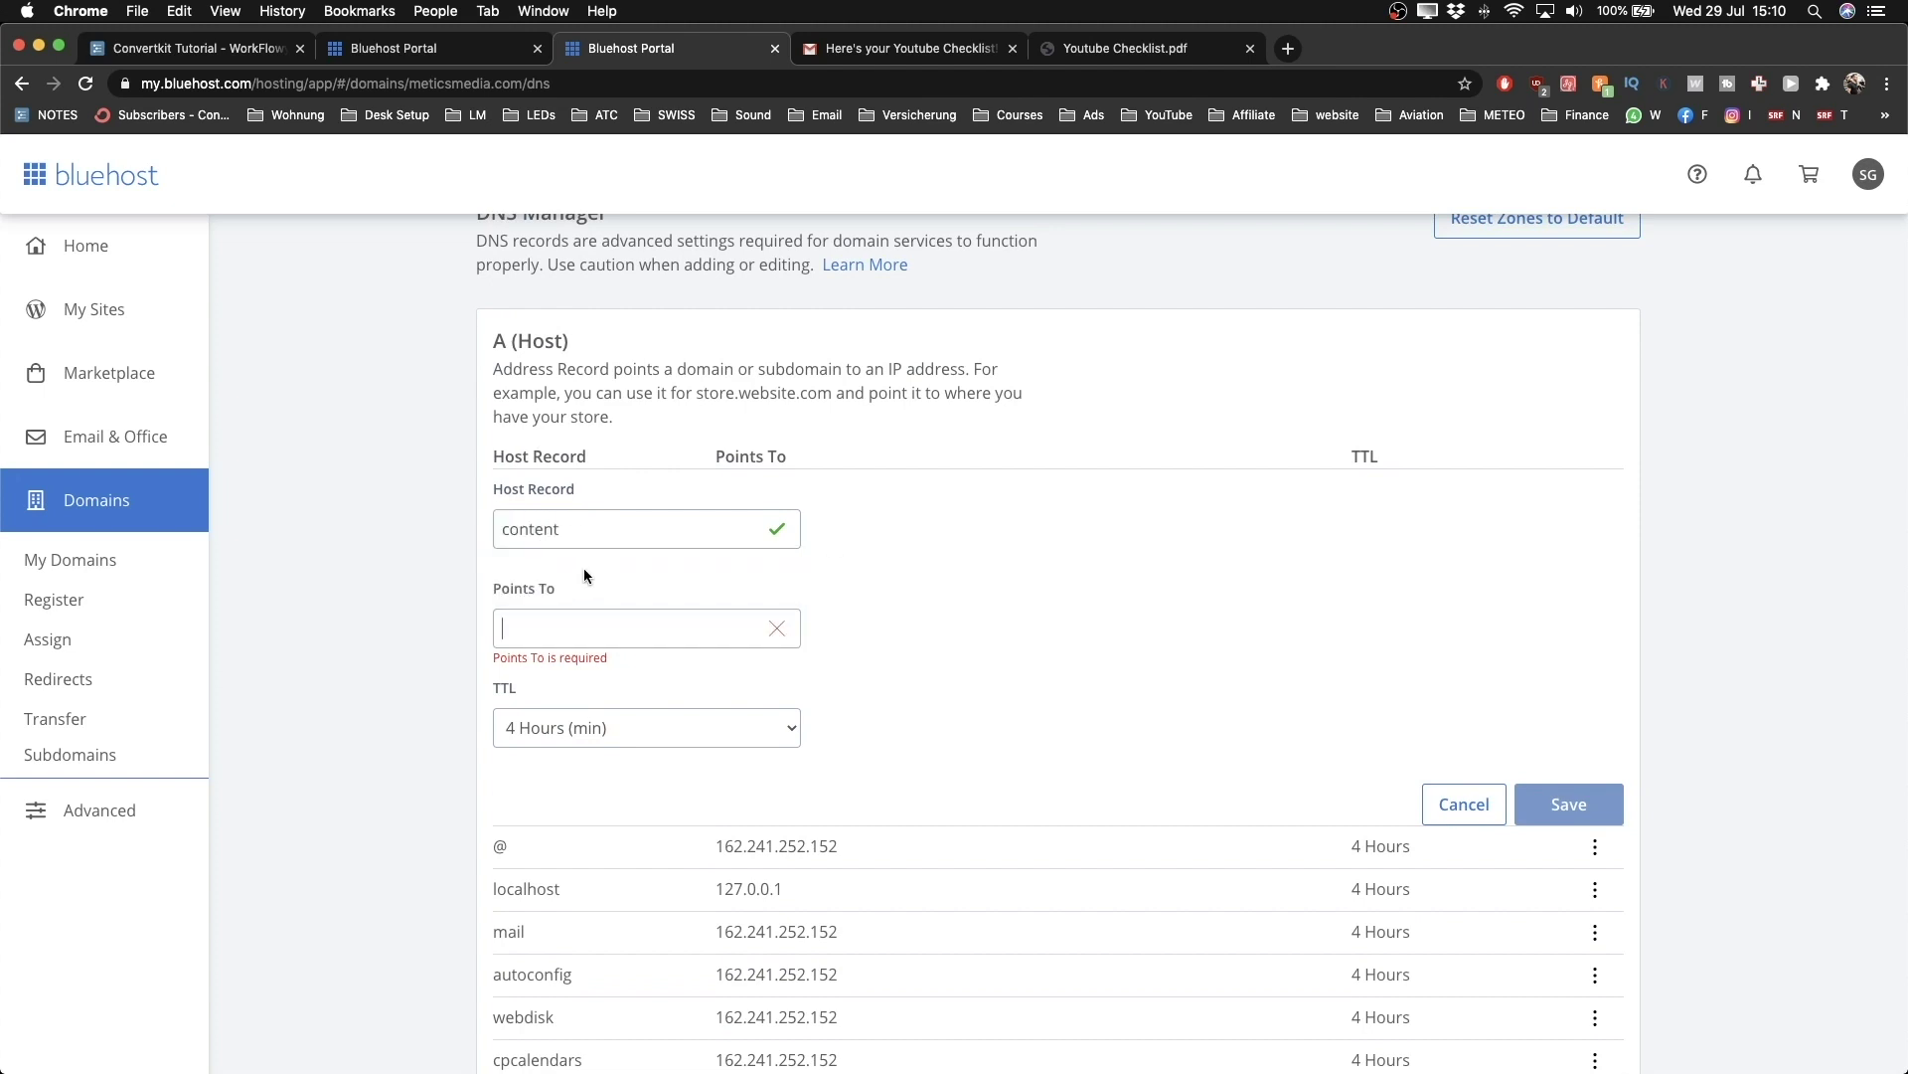
# Step: Point the record to 3.13.222.255 with a 4 Hours TTL and save it
pyautogui.hotkey('ctrl', 'Left')
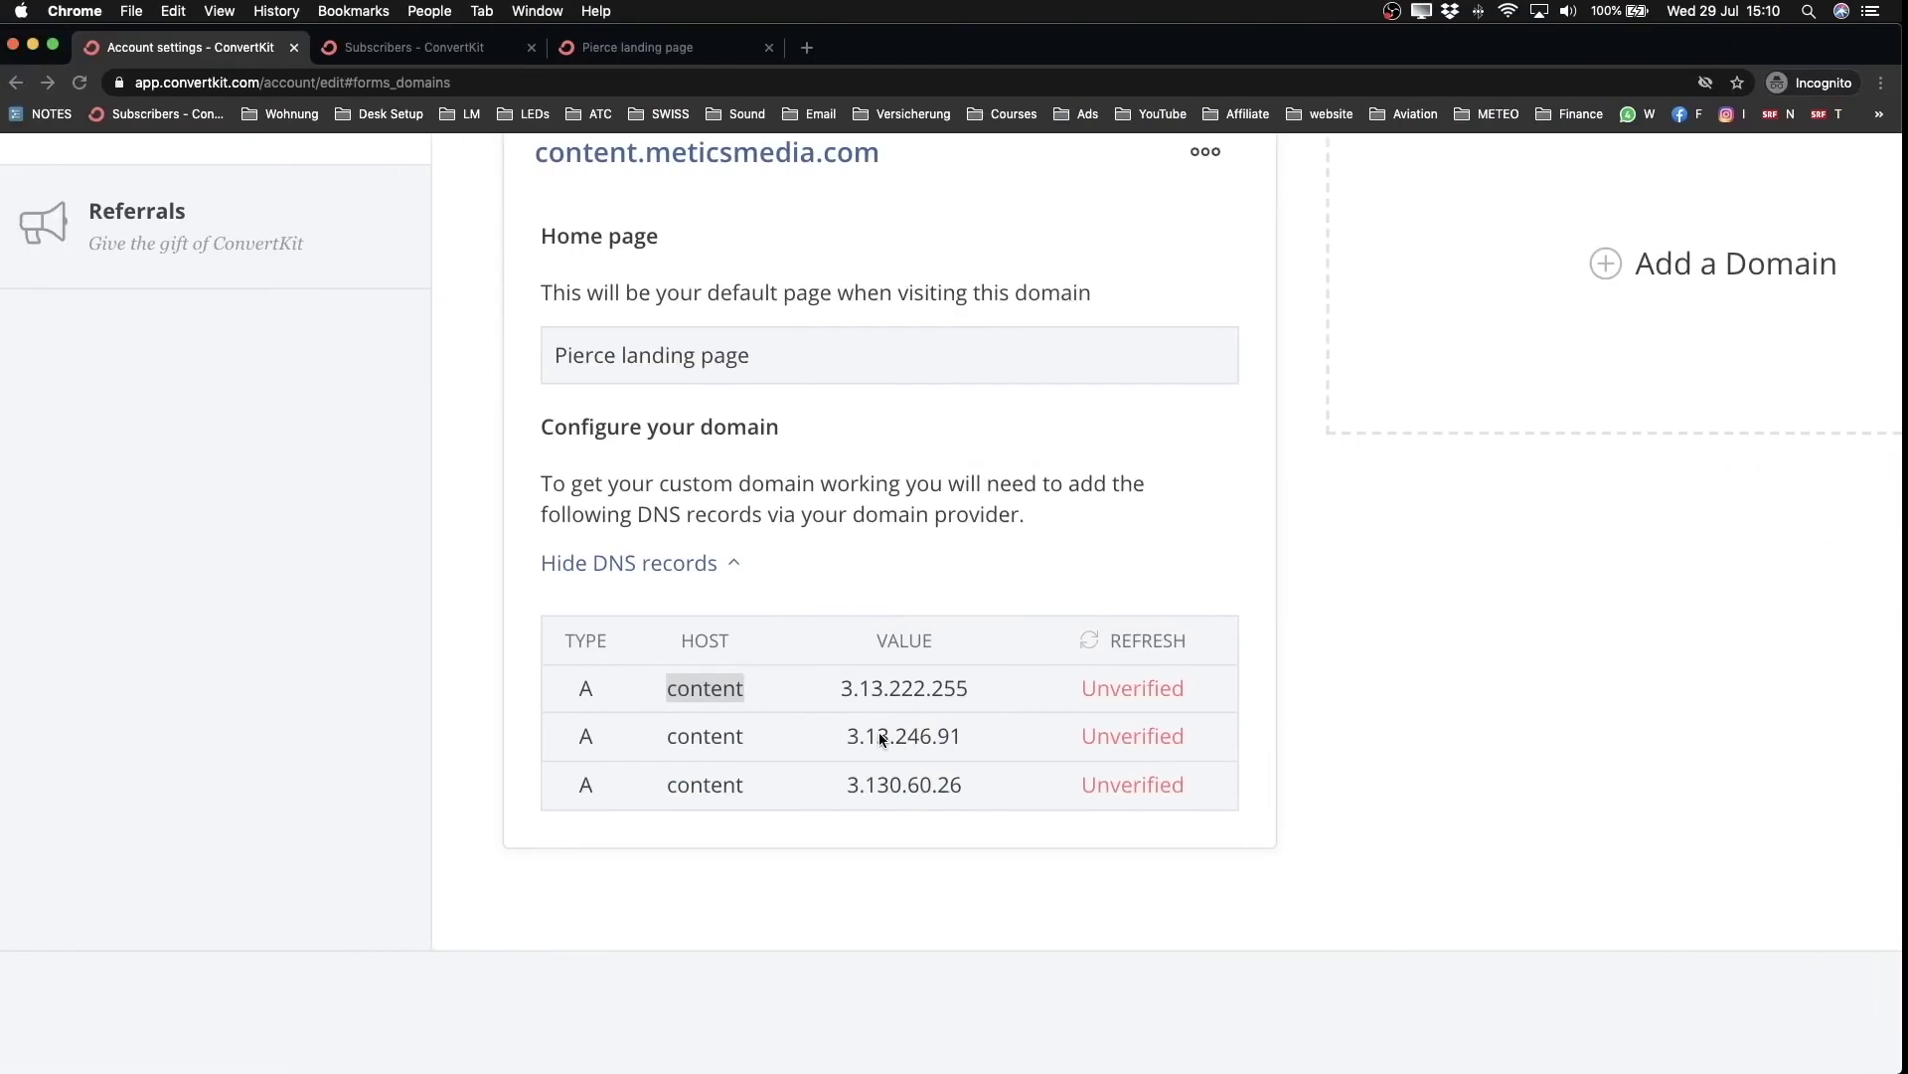
pyautogui.moveTo(847, 691); pyautogui.dragTo(930, 691)
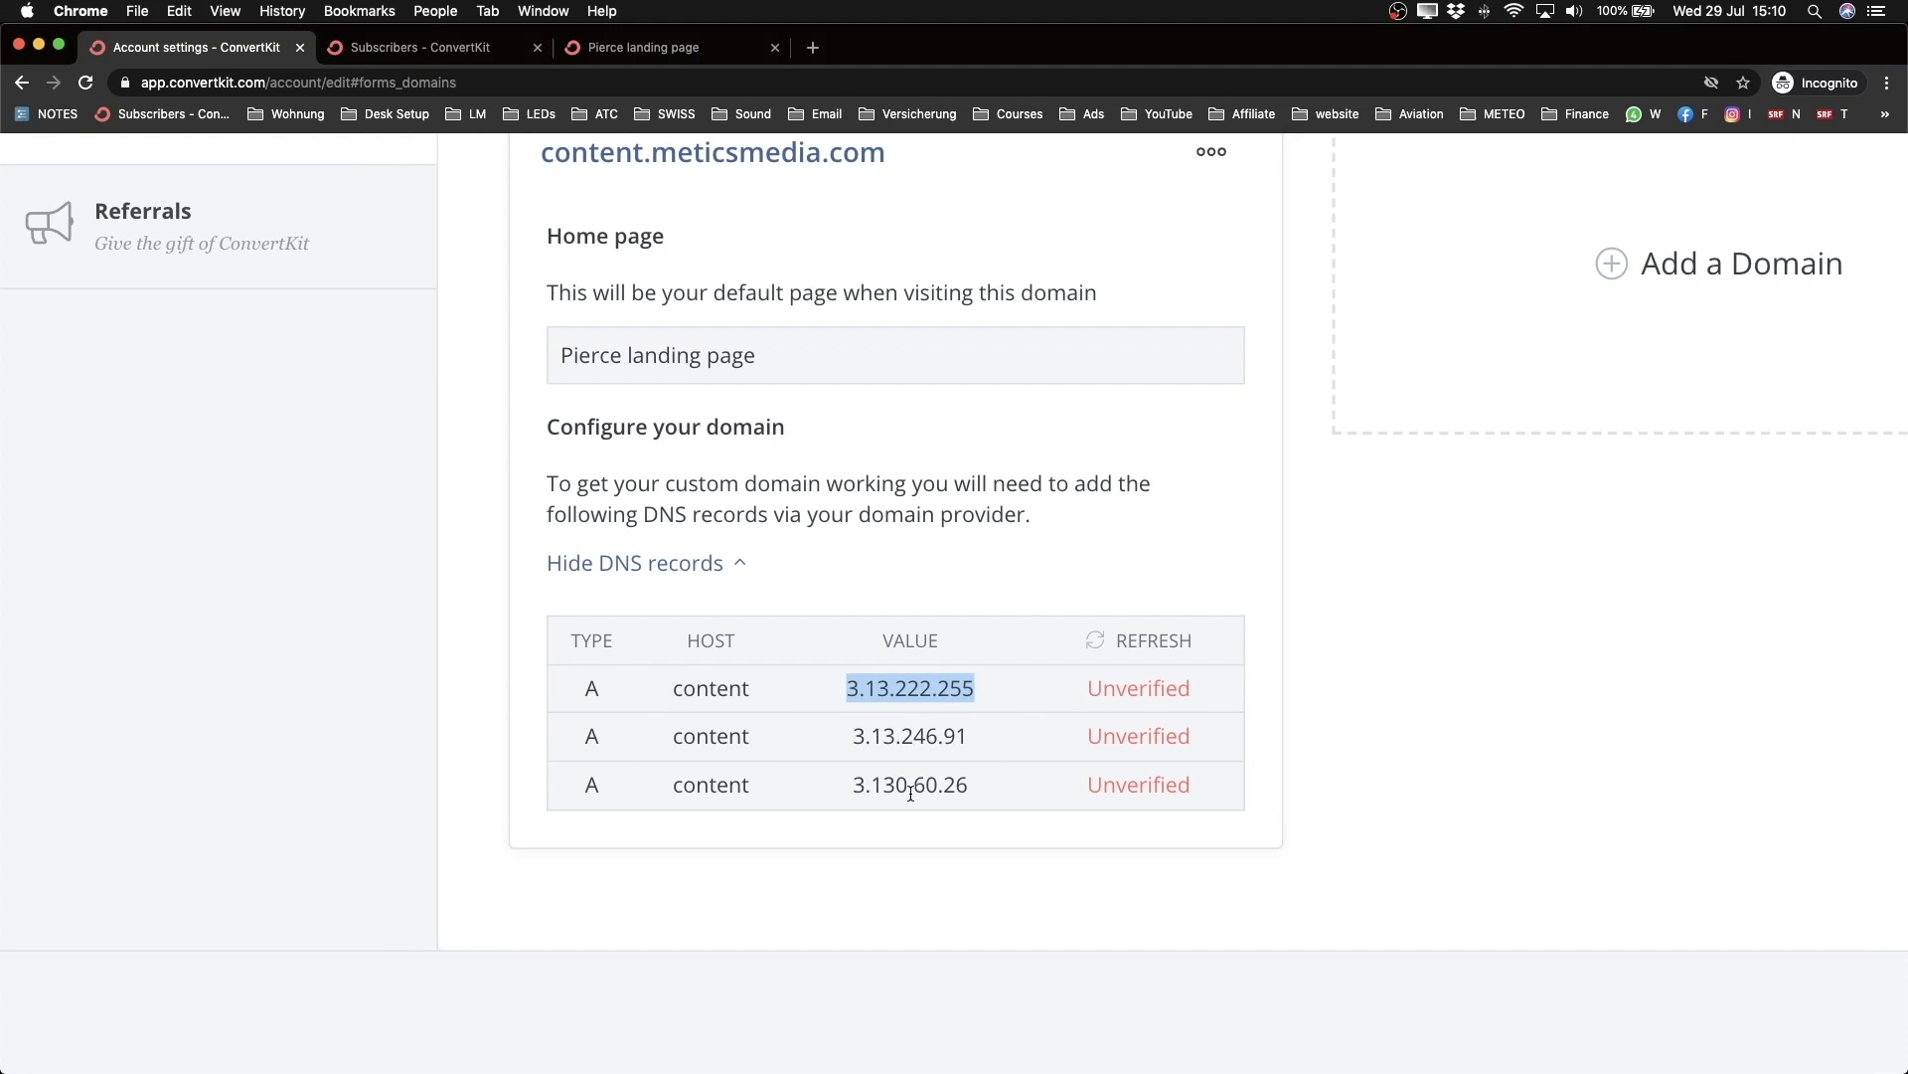
pyautogui.press('super+c')
pyautogui.hotkey('ctrl', 'Right')
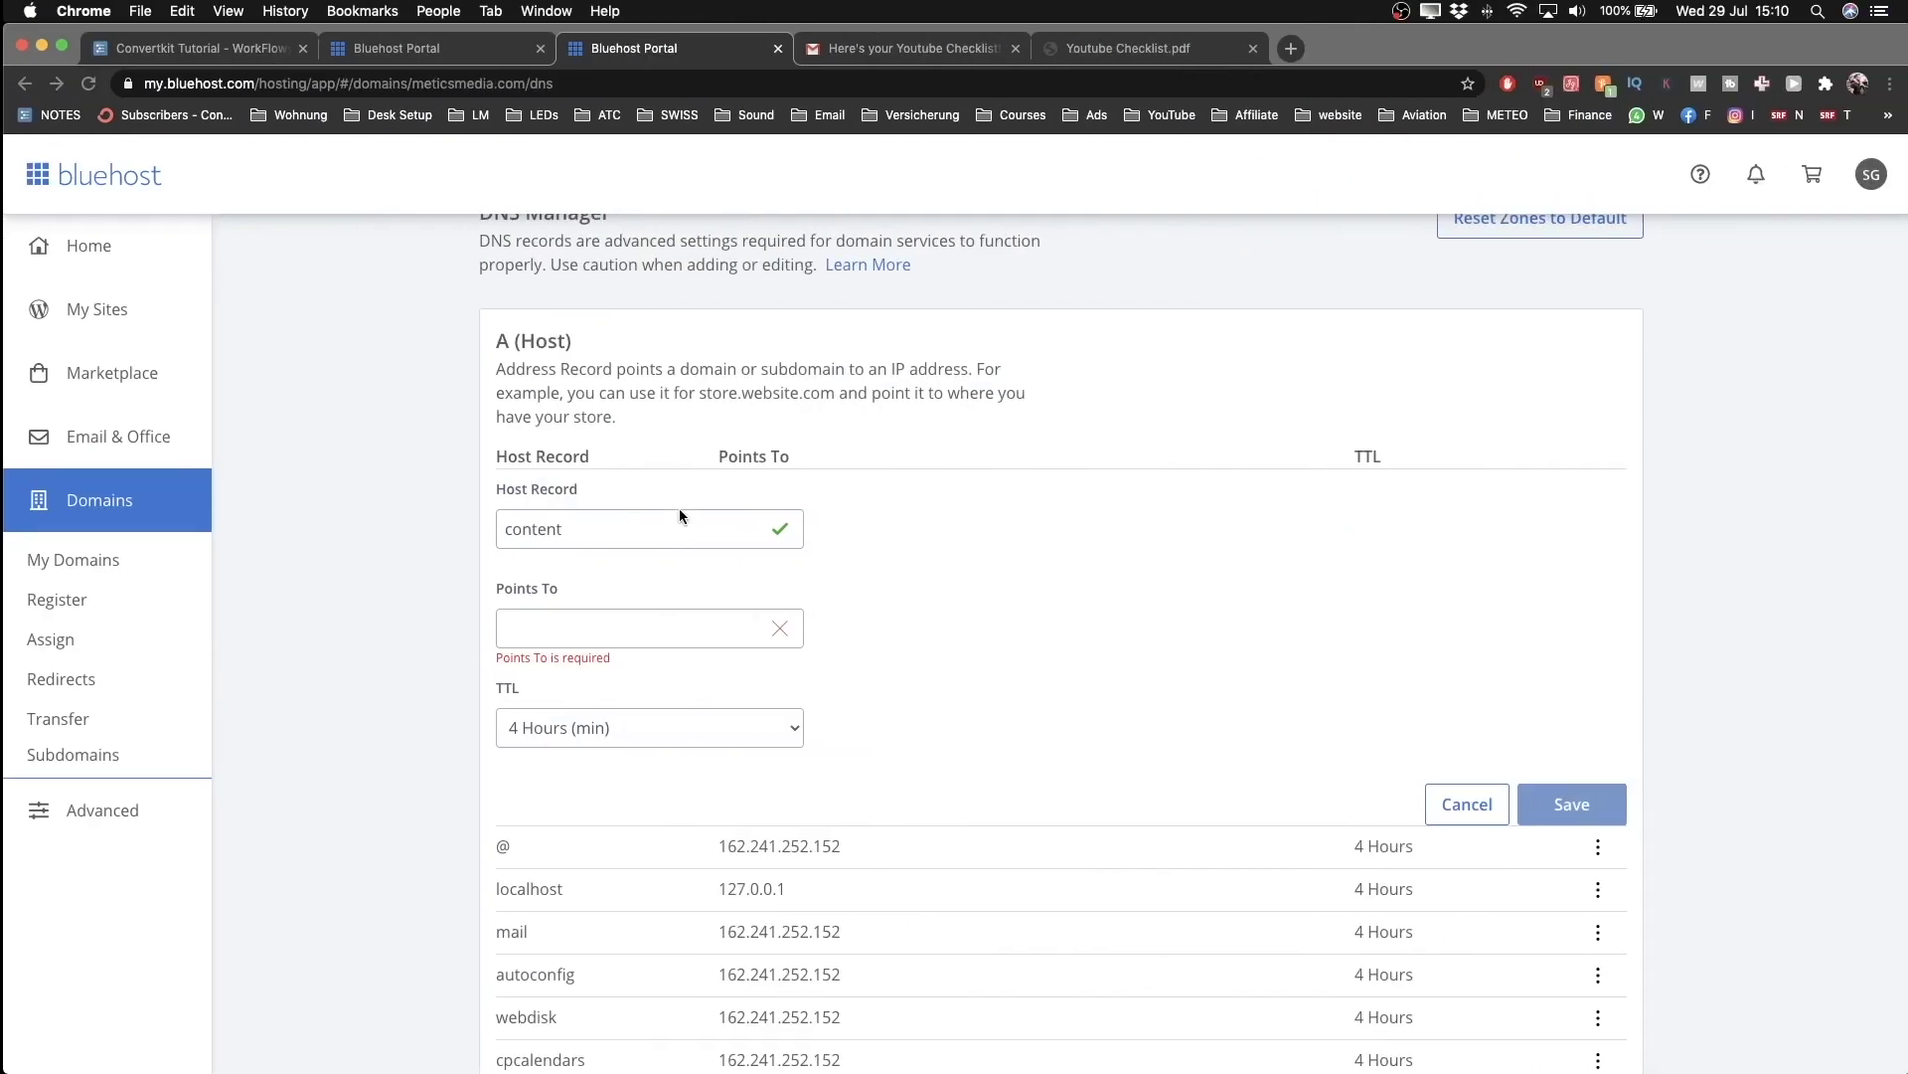
pyautogui.click(577, 627)
pyautogui.press('super+v')
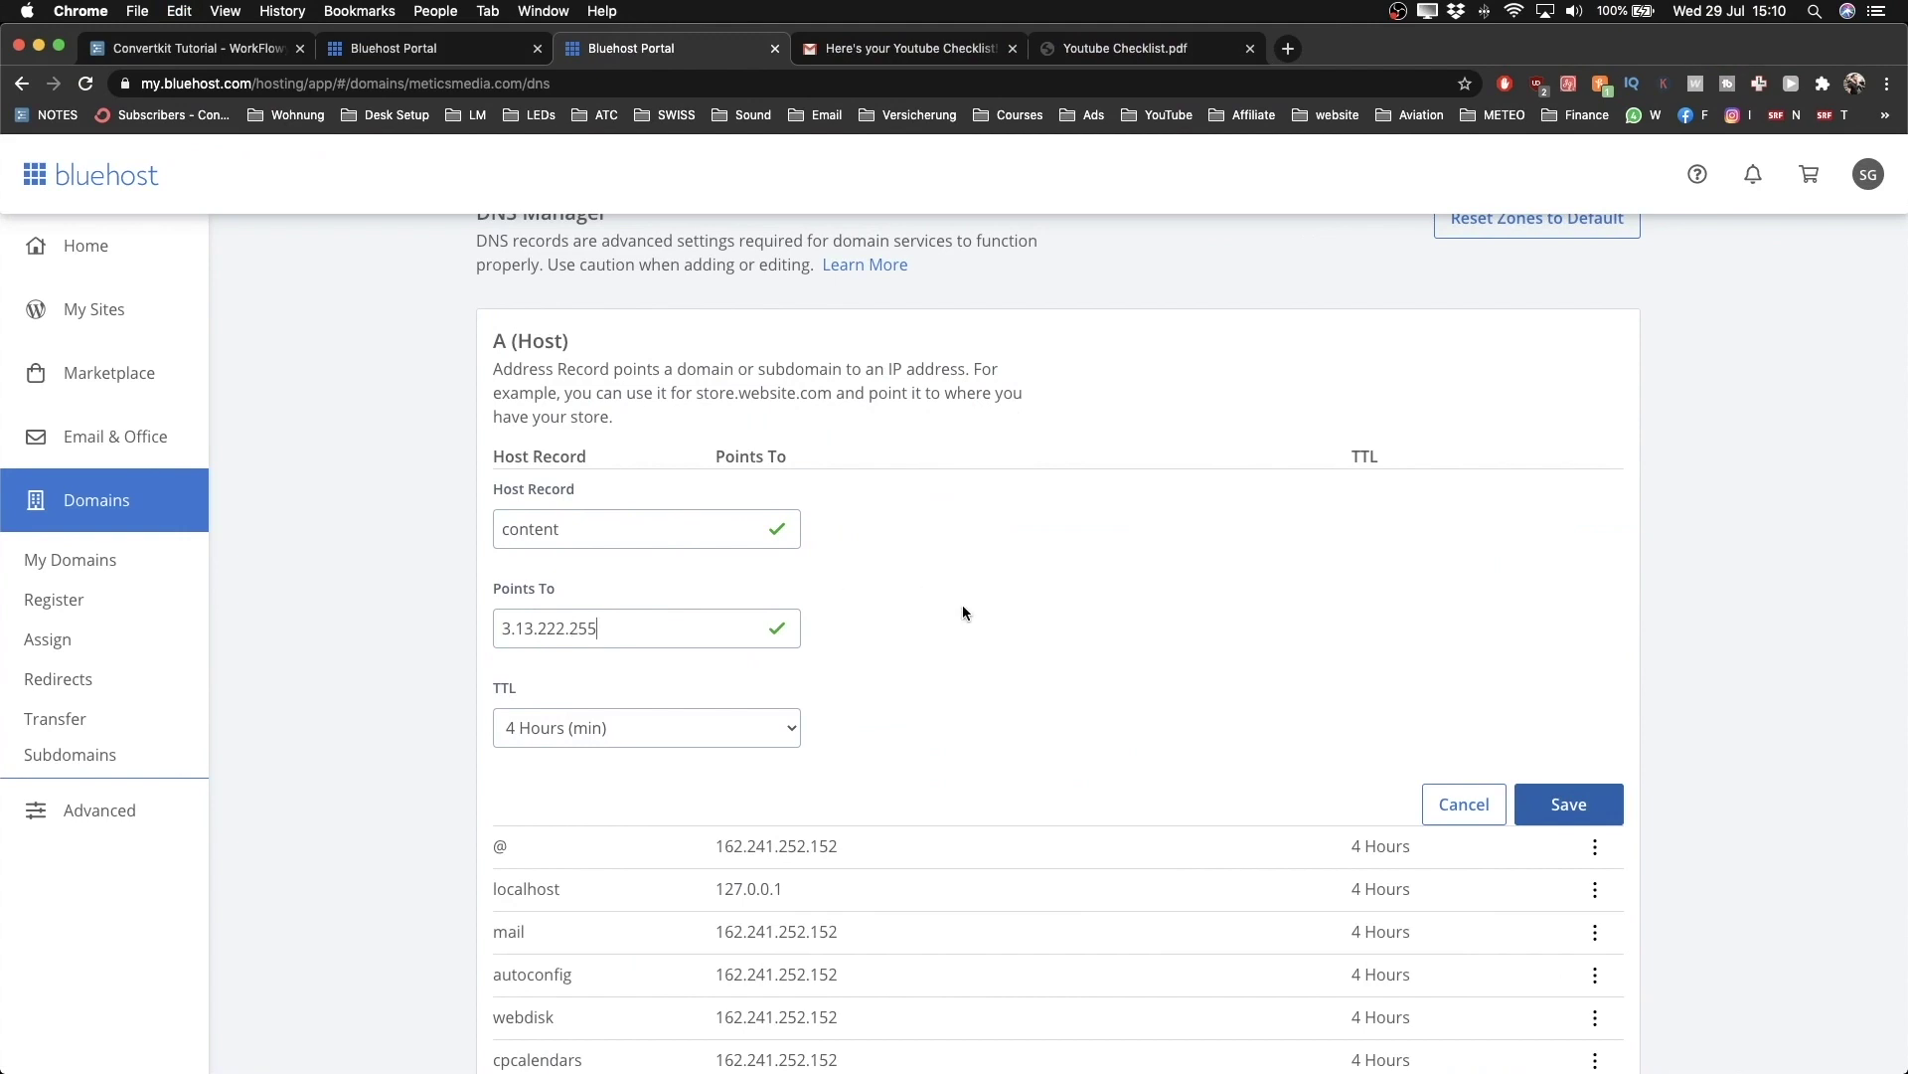
pyautogui.click(738, 731)
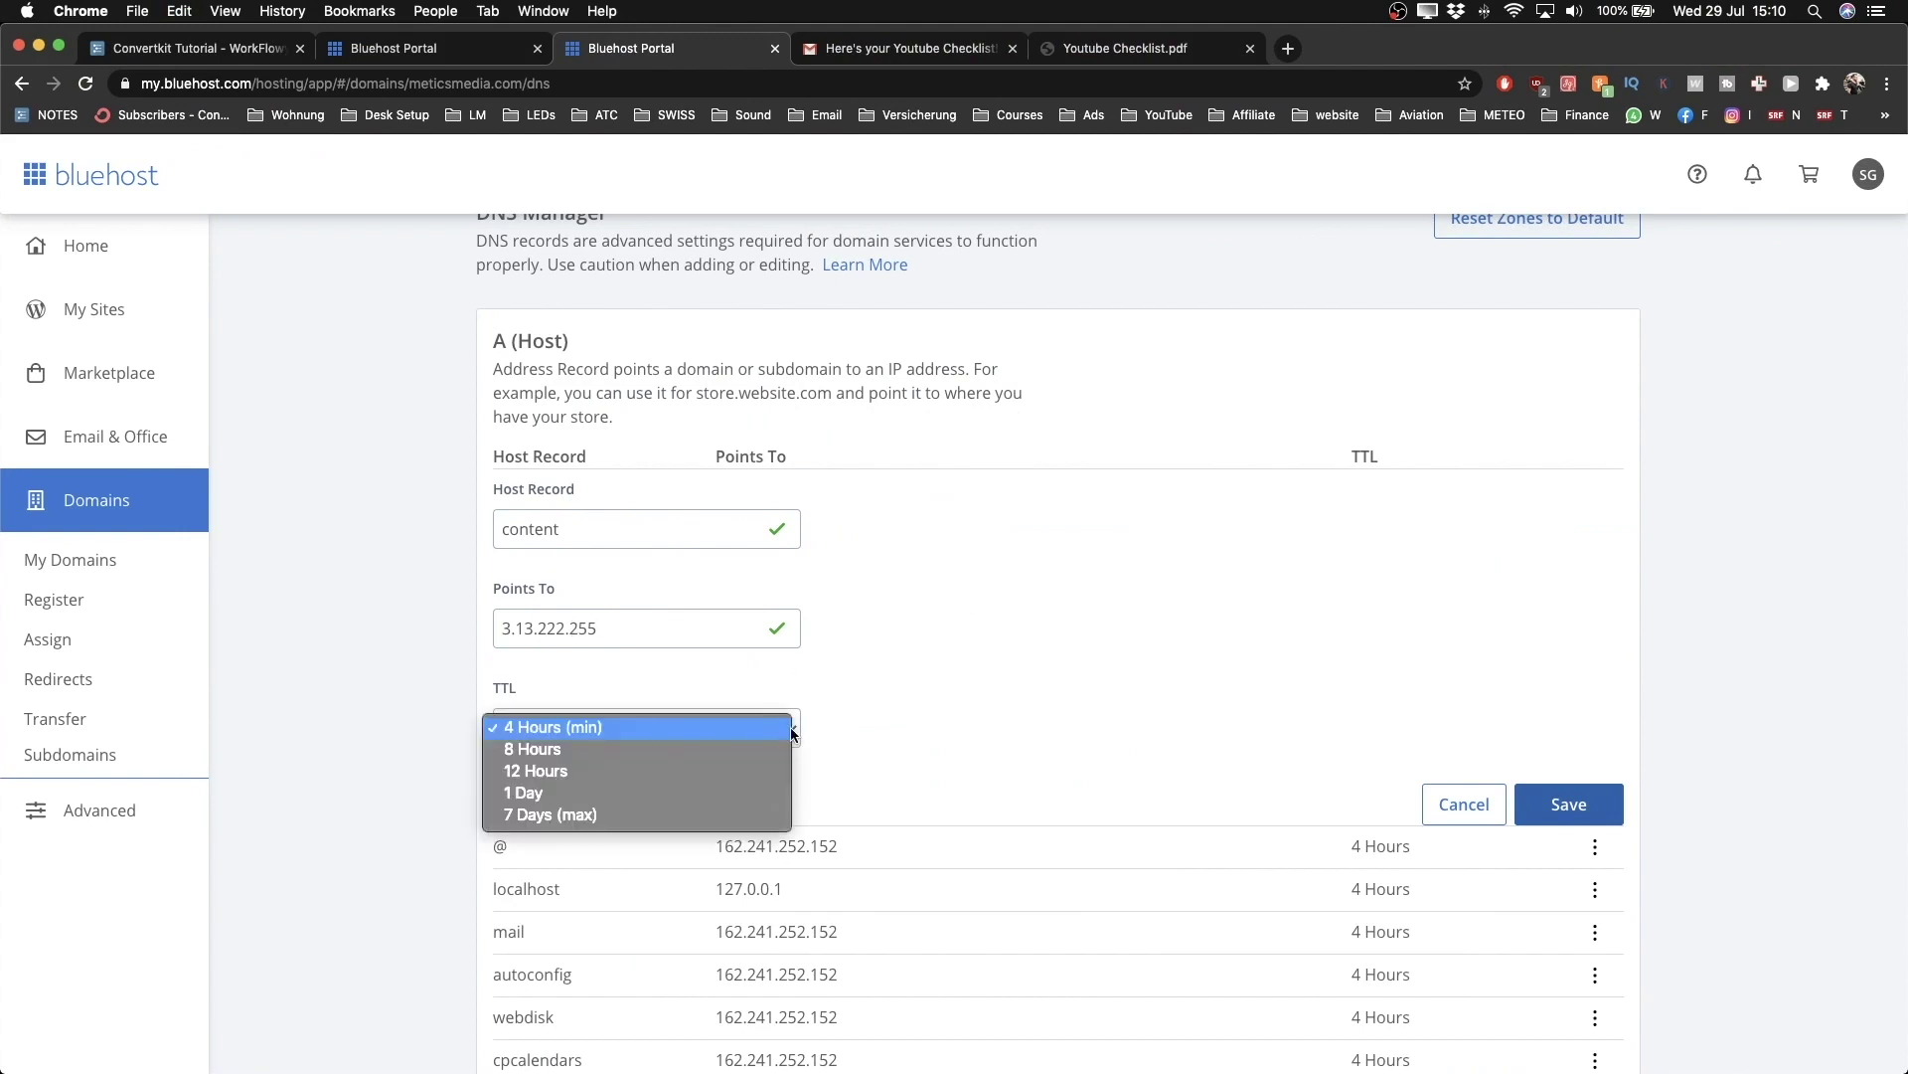
pyautogui.click(946, 692)
pyautogui.scroll(-2, 976, 689)
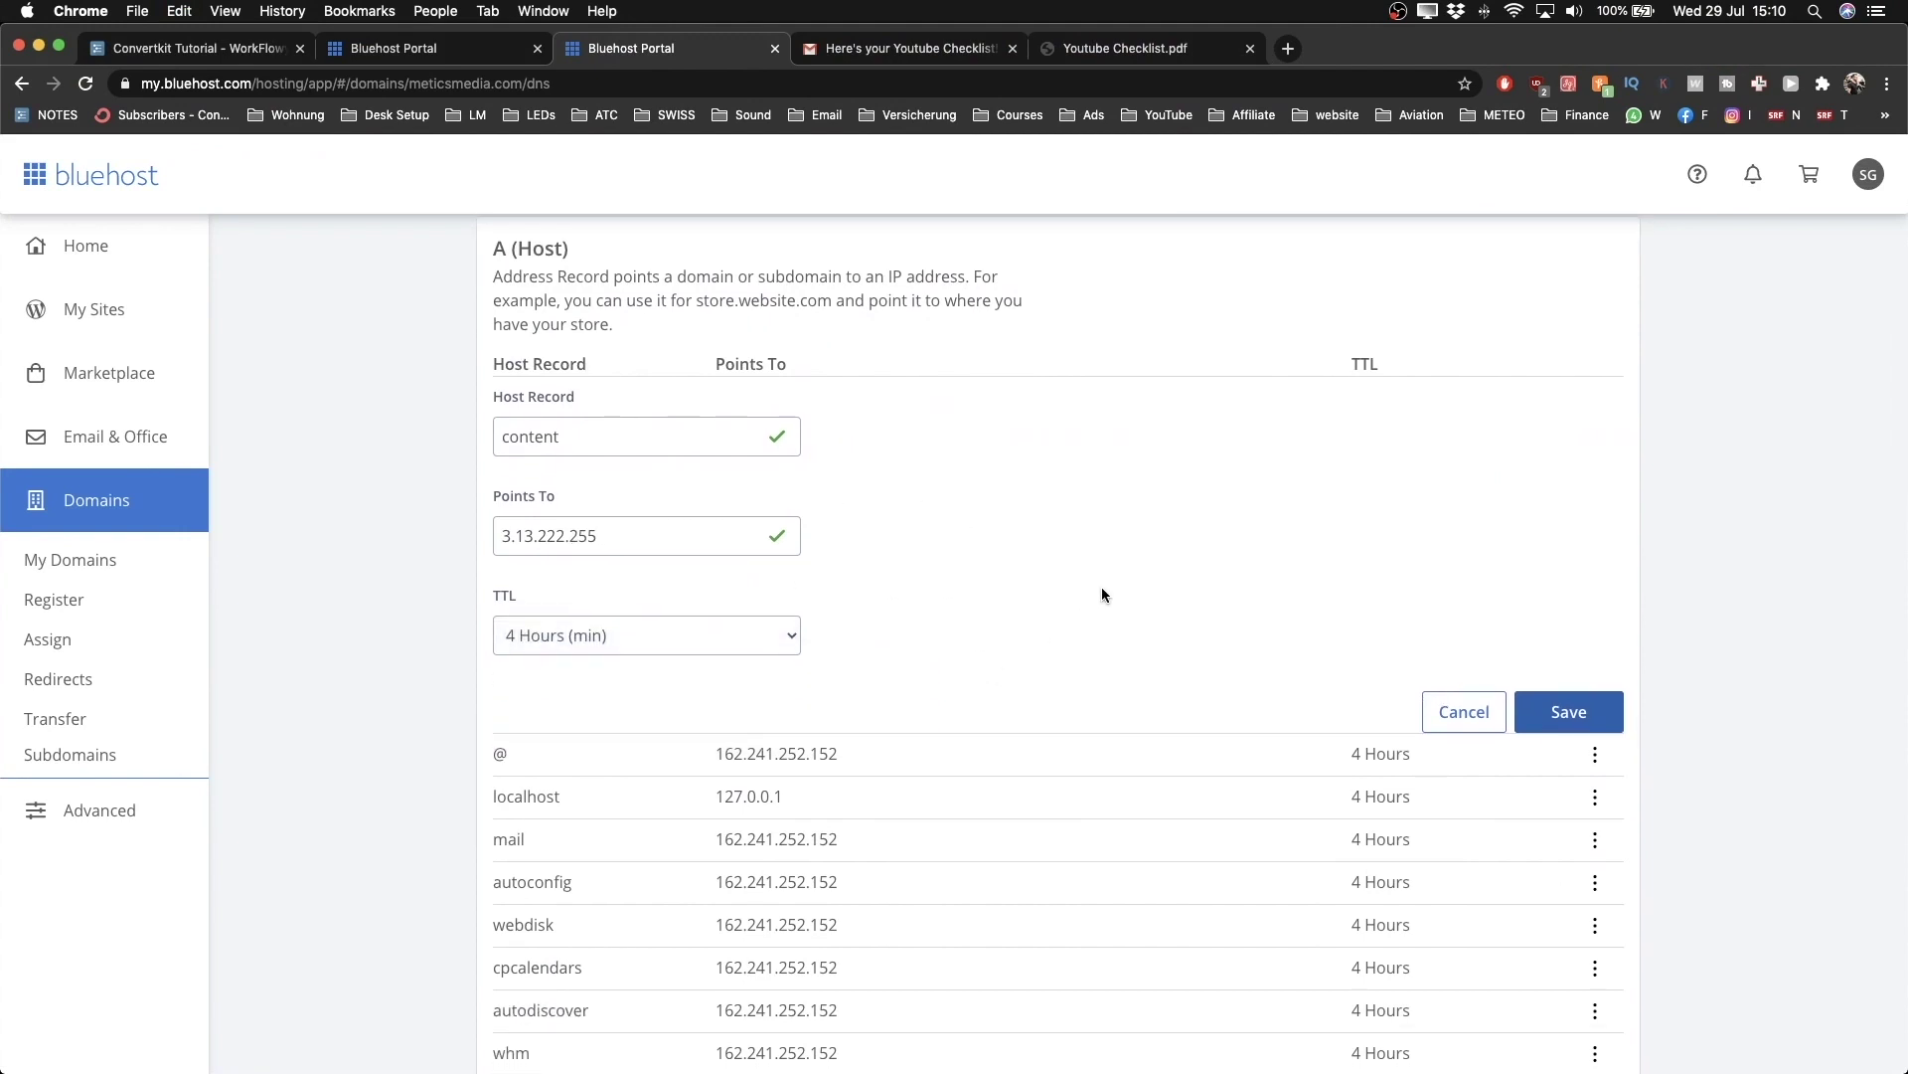
pyautogui.click(1565, 714)
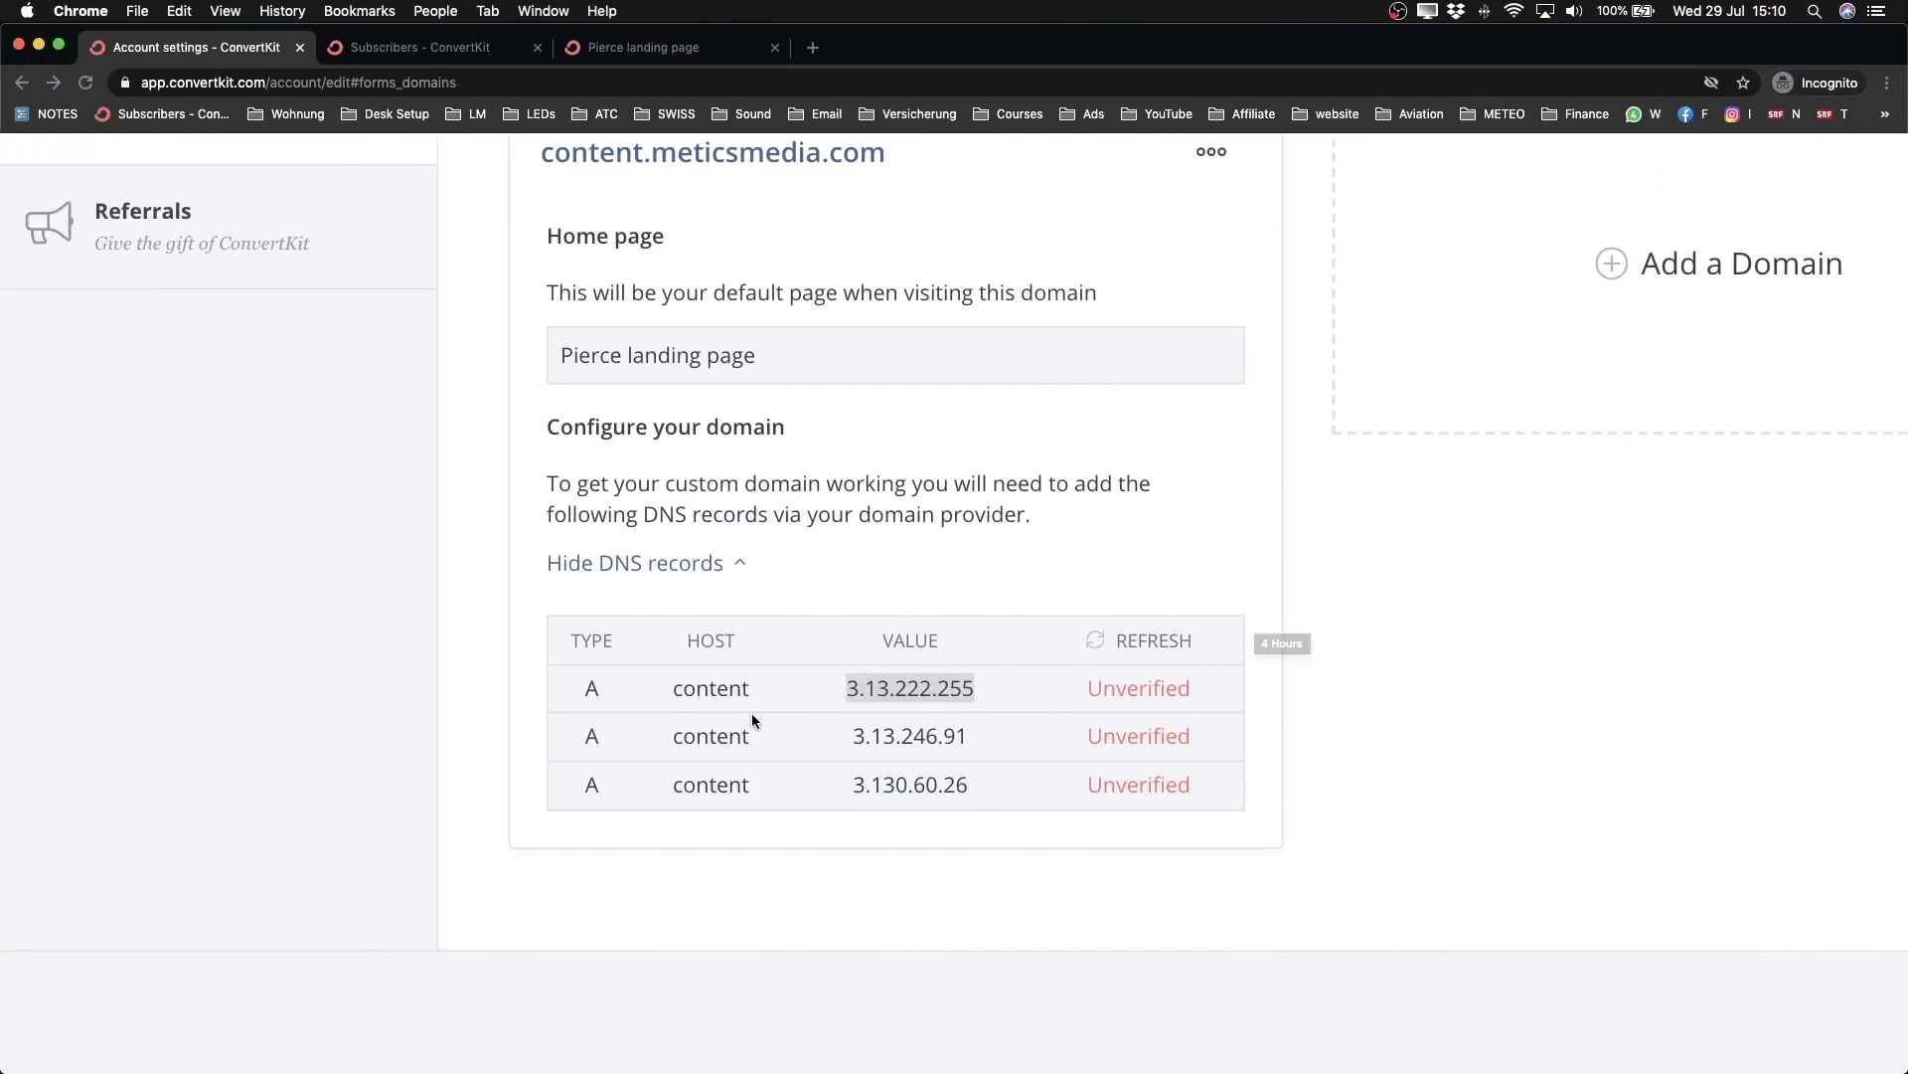
# Step: Add a second 'content' A record pointing to 3.13.246.91
pyautogui.moveTo(843, 735); pyautogui.dragTo(976, 742)
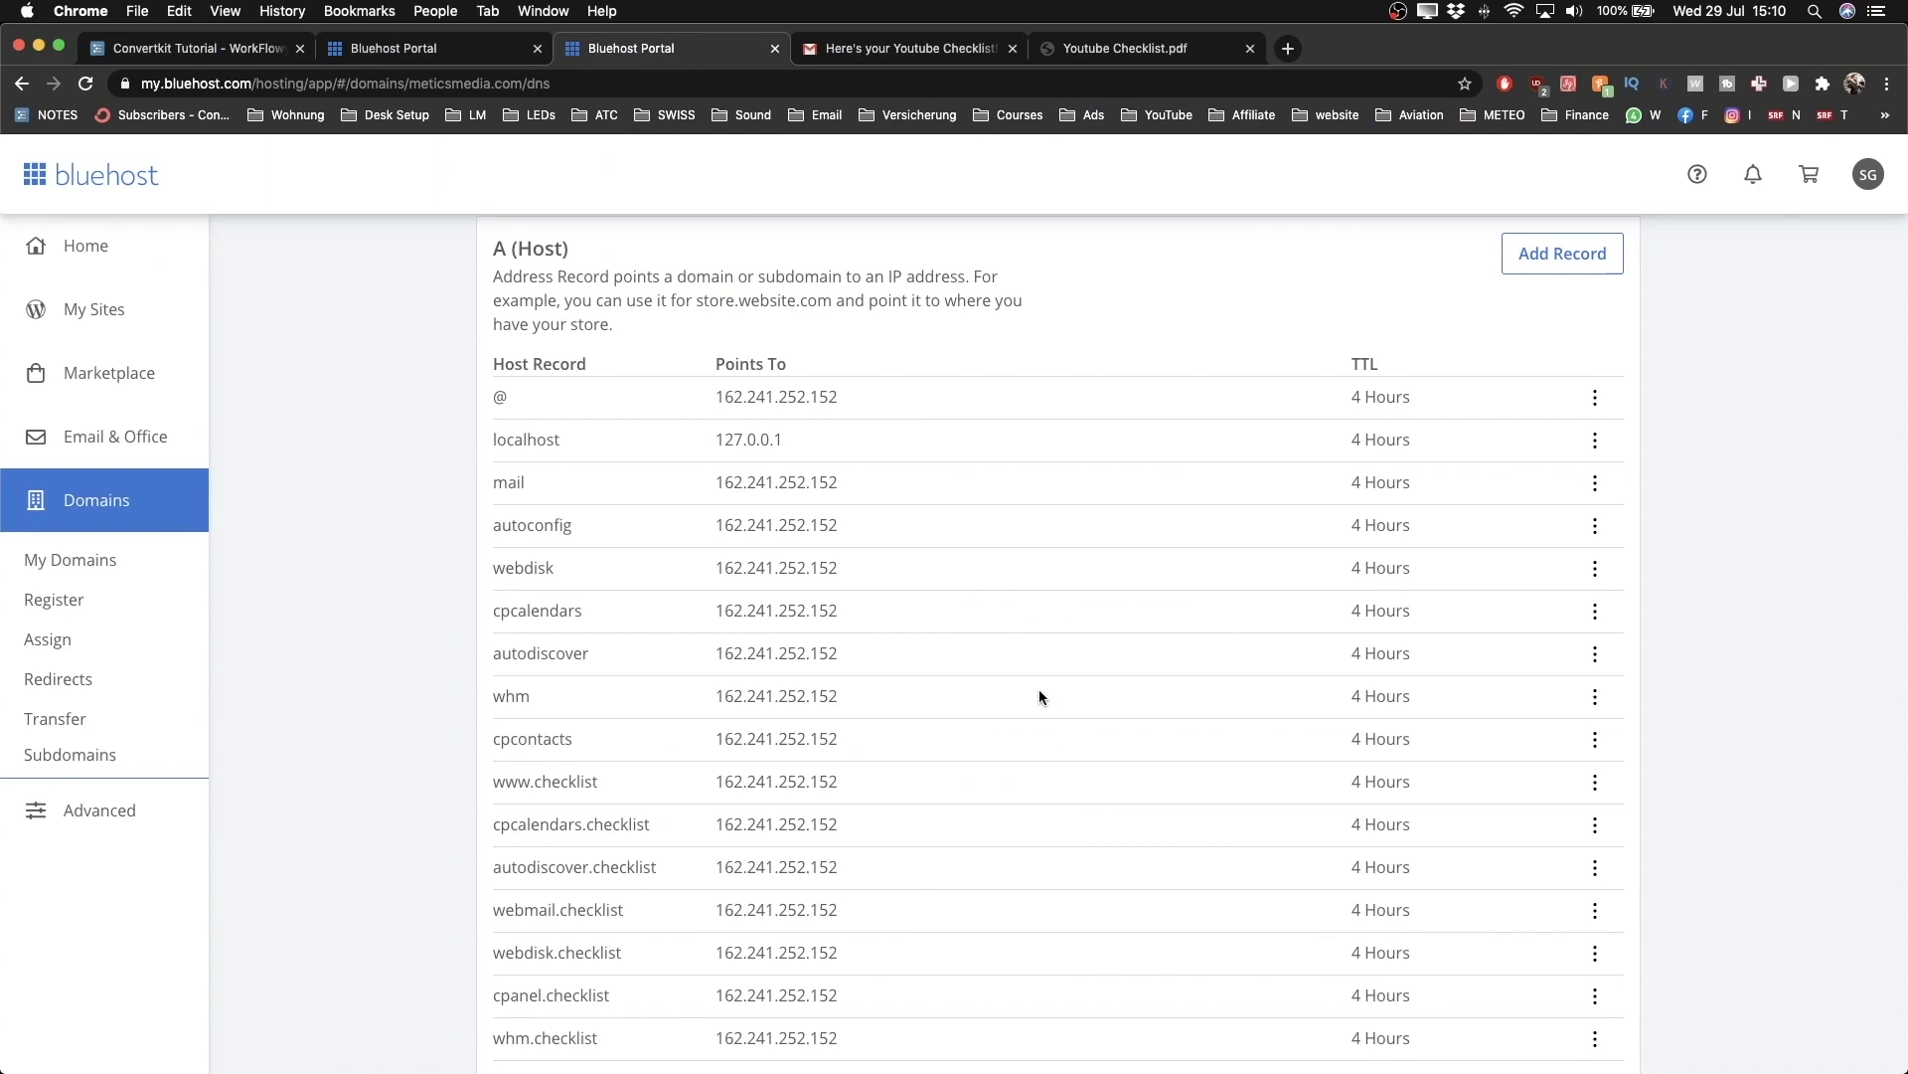
pyautogui.scroll(3, 1040, 696)
pyautogui.click(1560, 445)
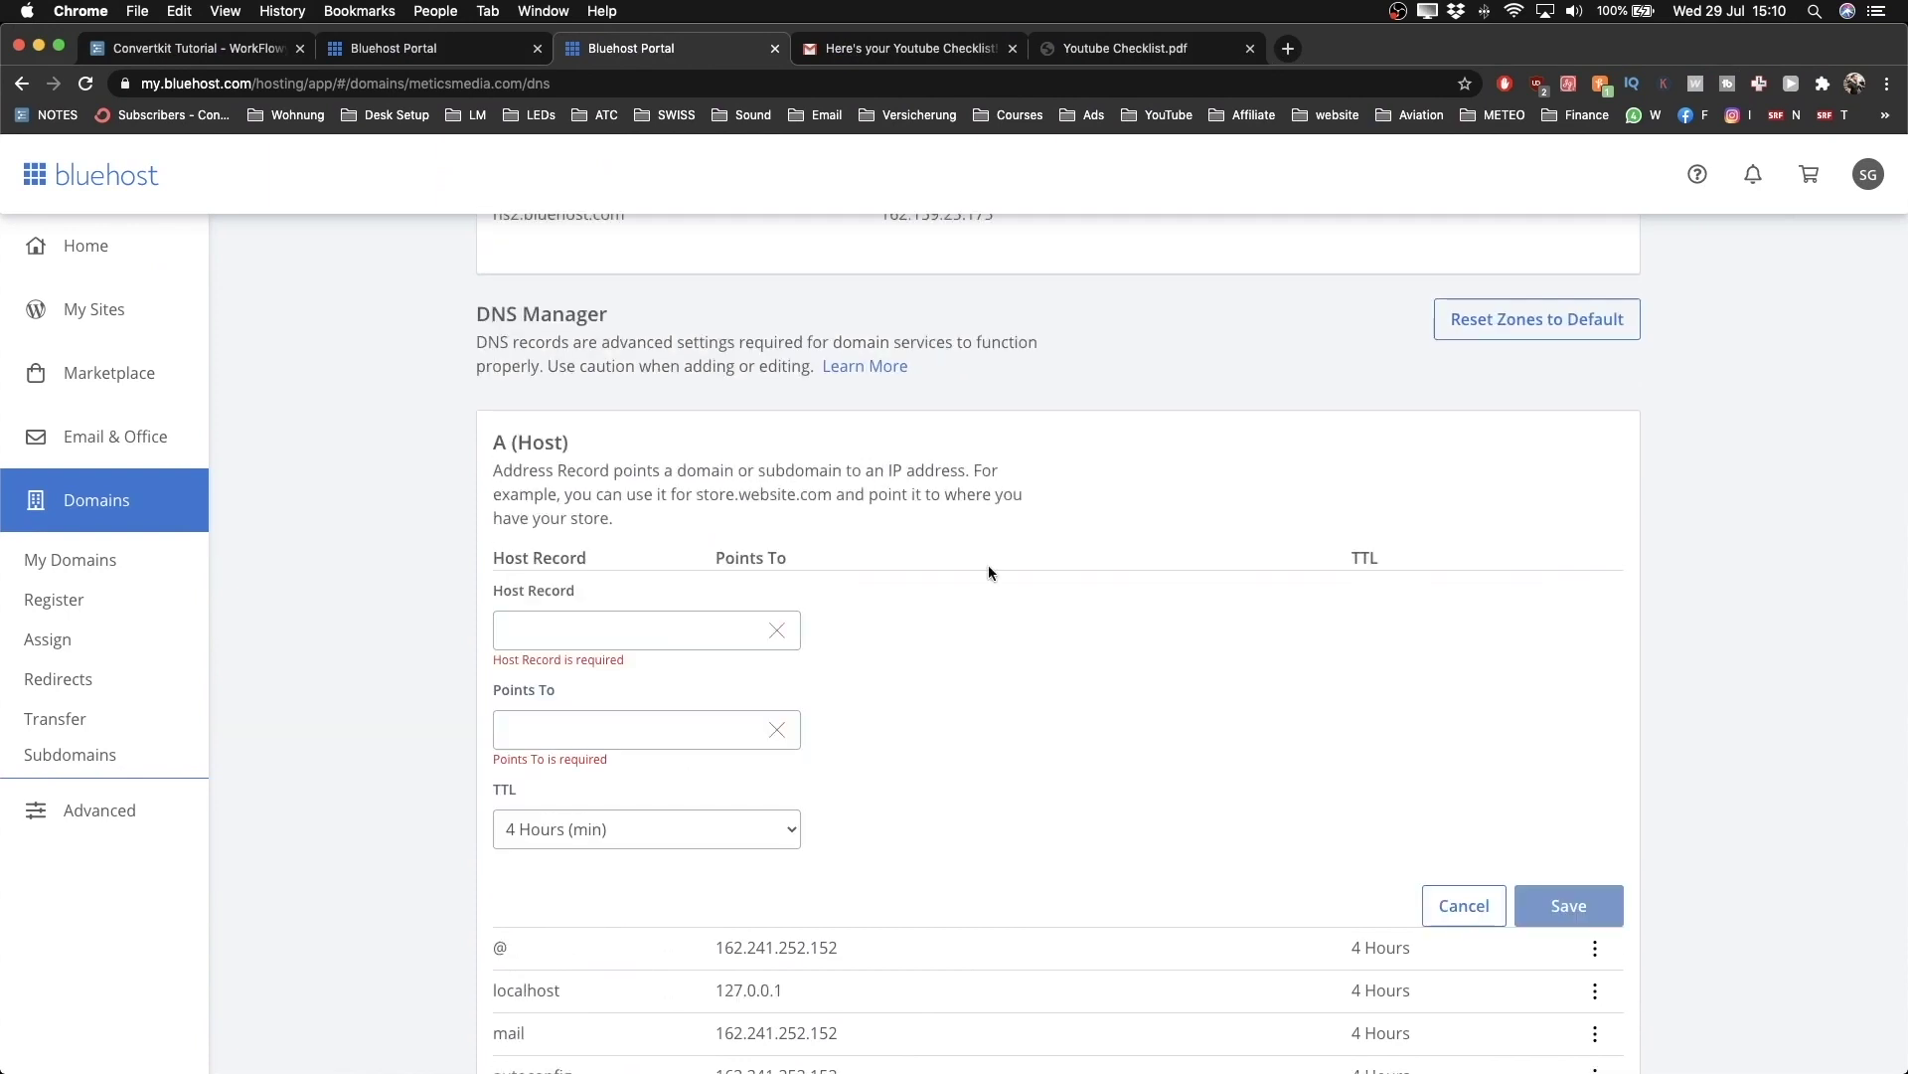
pyautogui.click(626, 632)
pyautogui.write('content')
pyautogui.press('Tab')
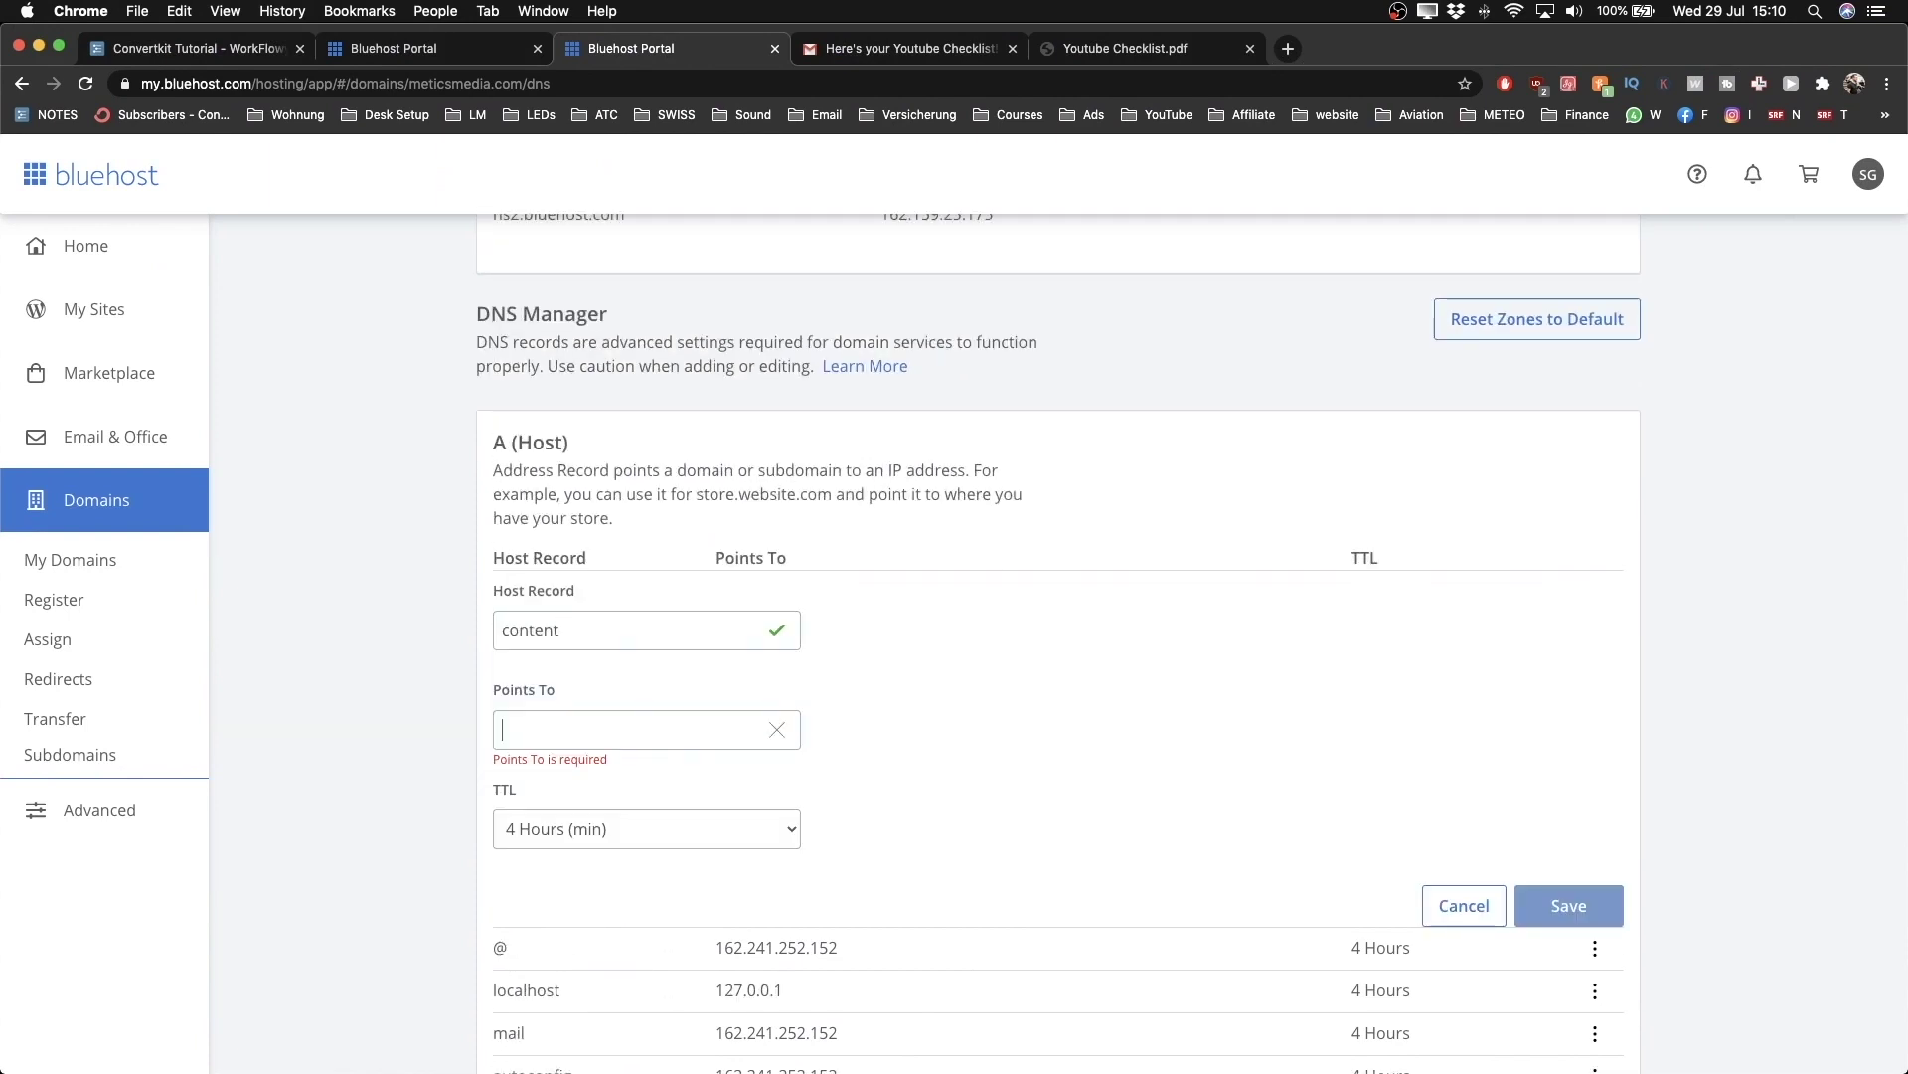
pyautogui.press('super+v')
pyautogui.click(1555, 905)
# Step: Add a third 'content' A record pointing to 3.130.60.26
pyautogui.hotkey('ctrl', 'Left')
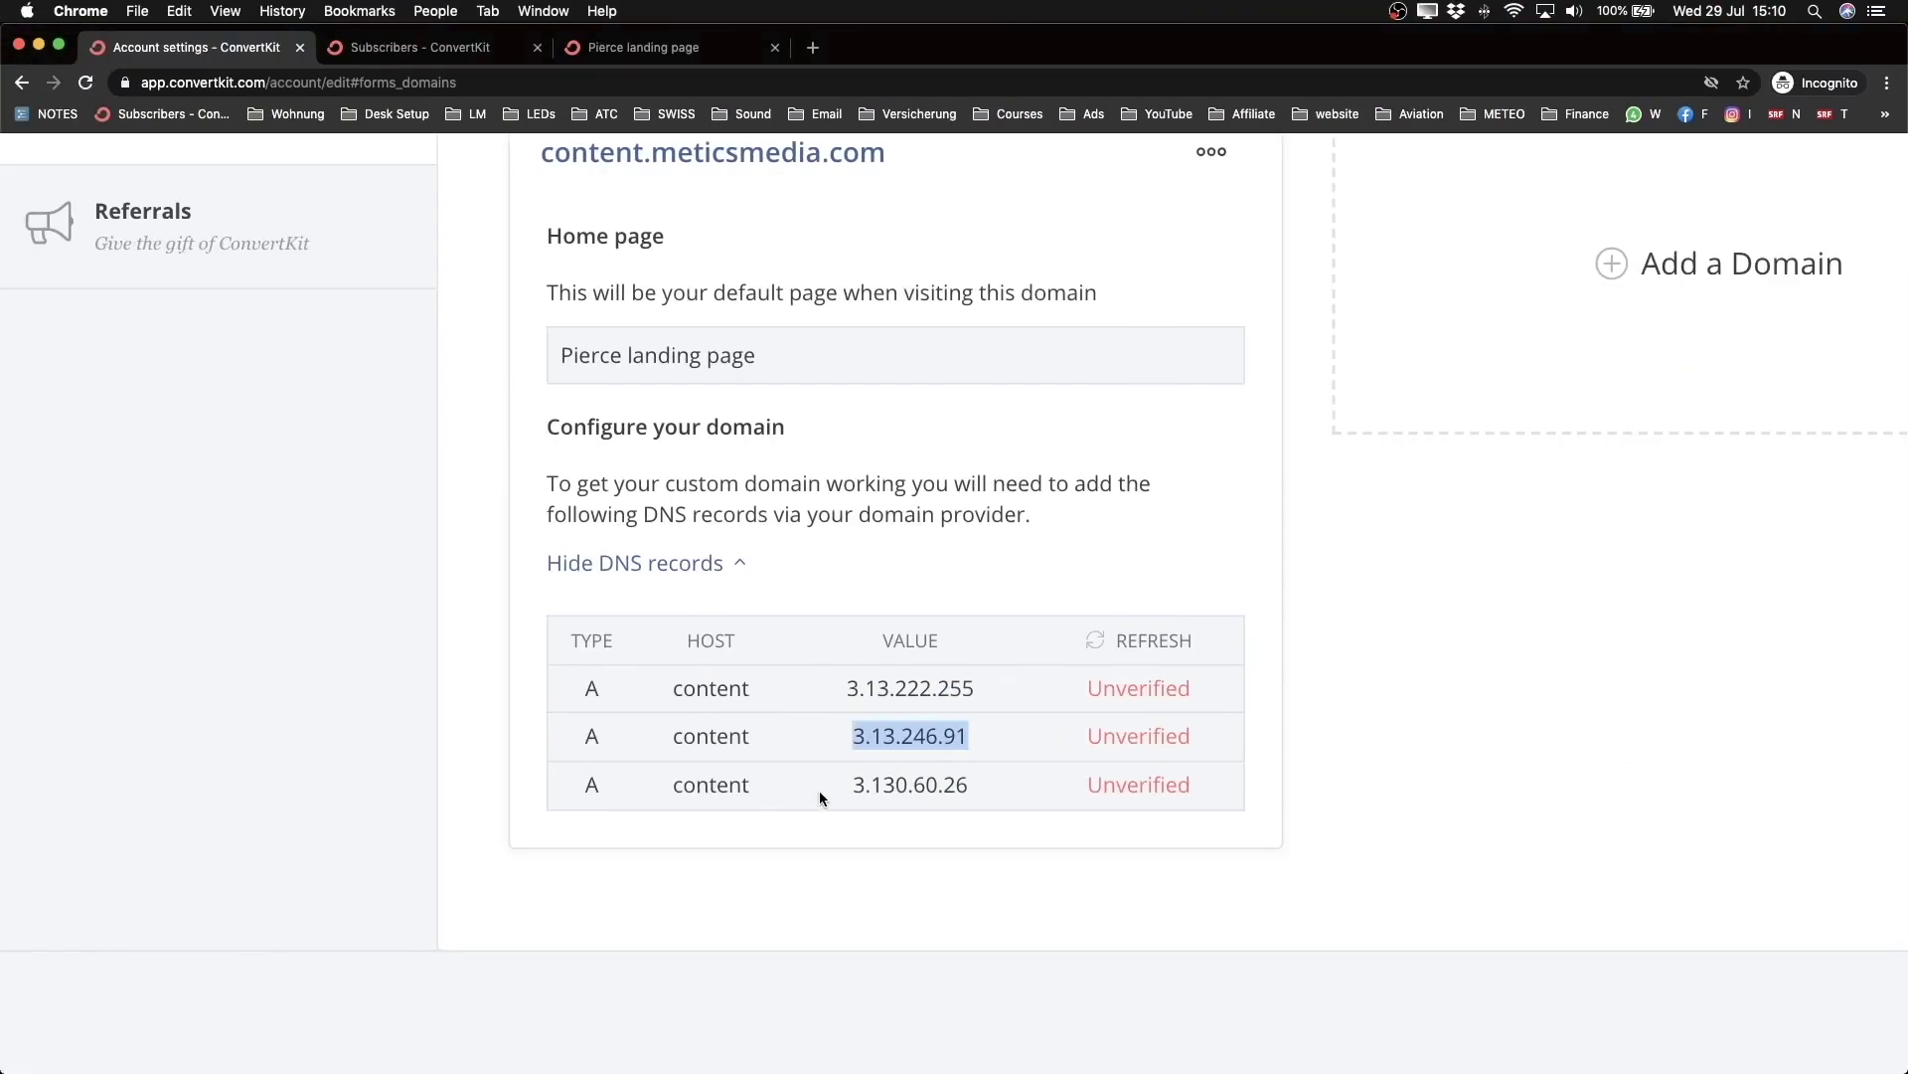
pyautogui.moveTo(819, 790); pyautogui.dragTo(976, 785)
pyautogui.hotkey('ctrl', 'Right')
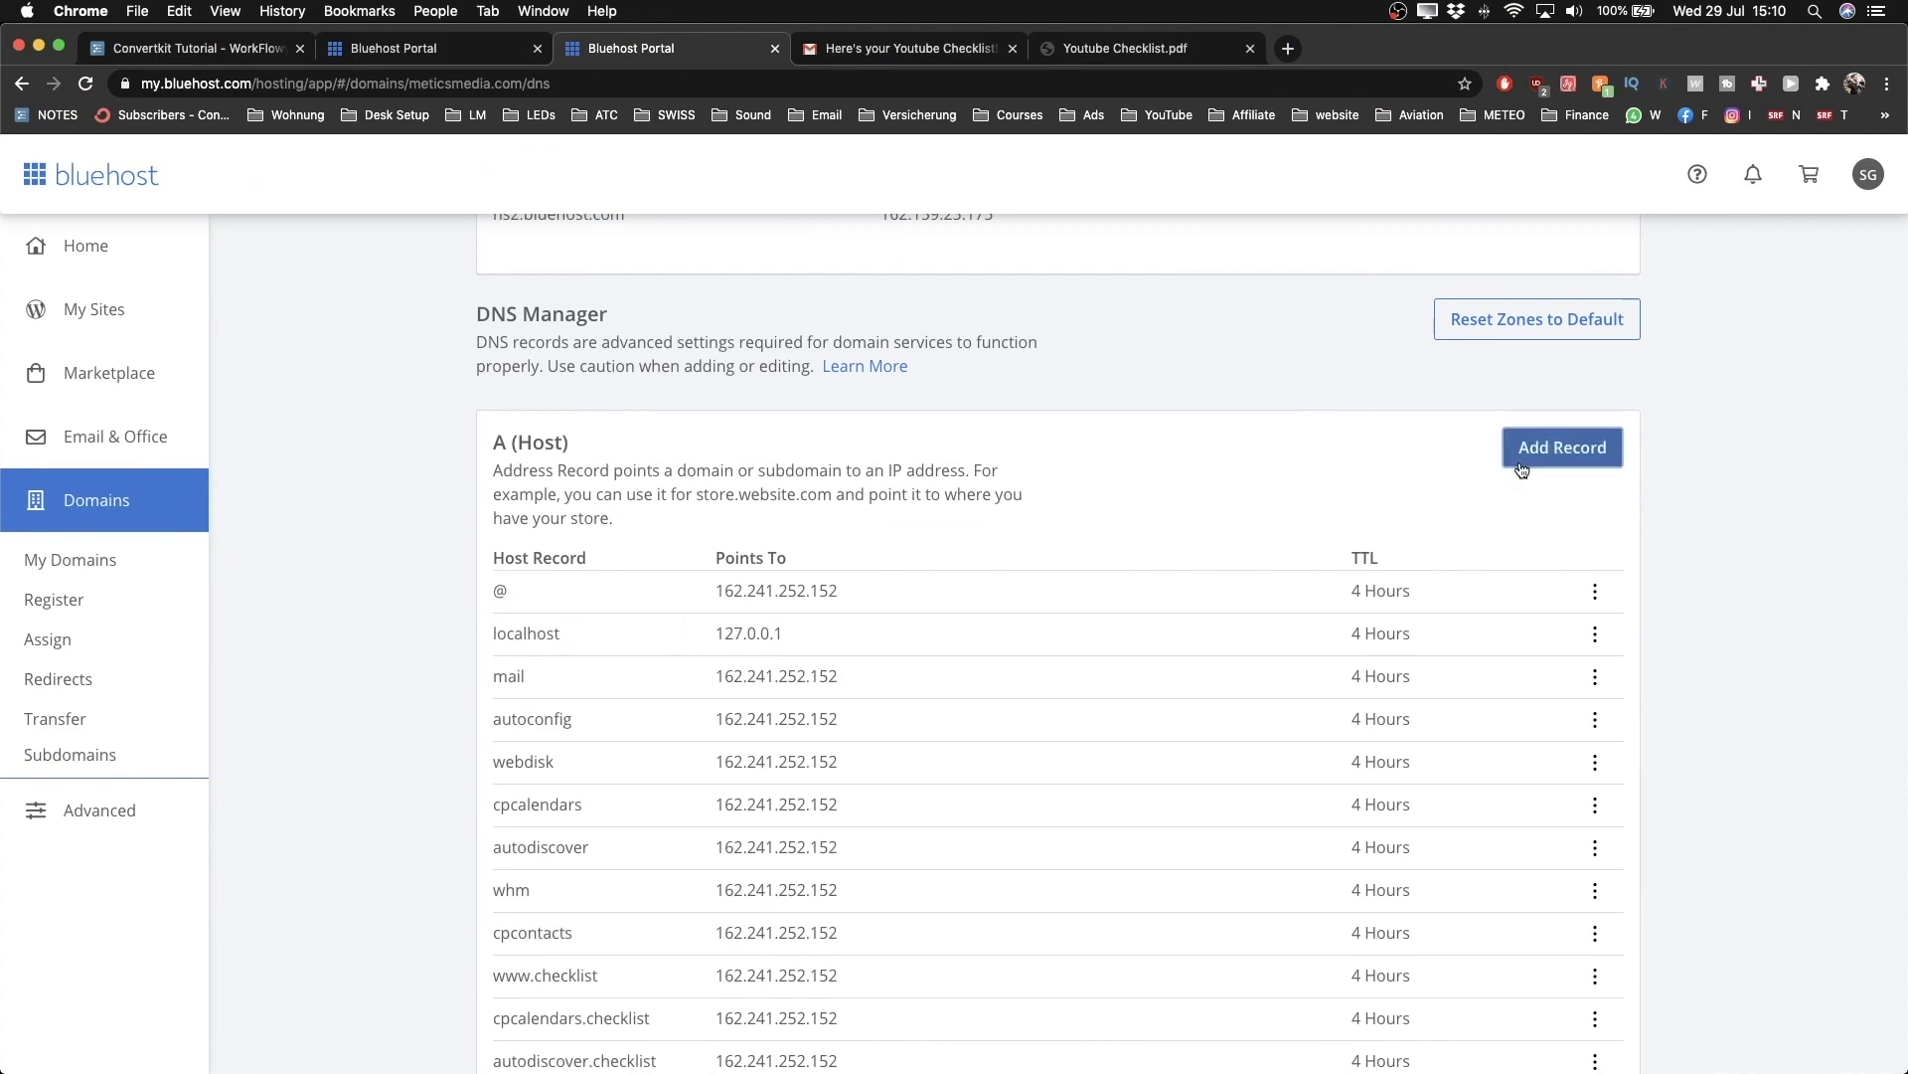
pyautogui.click(1523, 456)
pyautogui.click(636, 630)
pyautogui.write('conte')
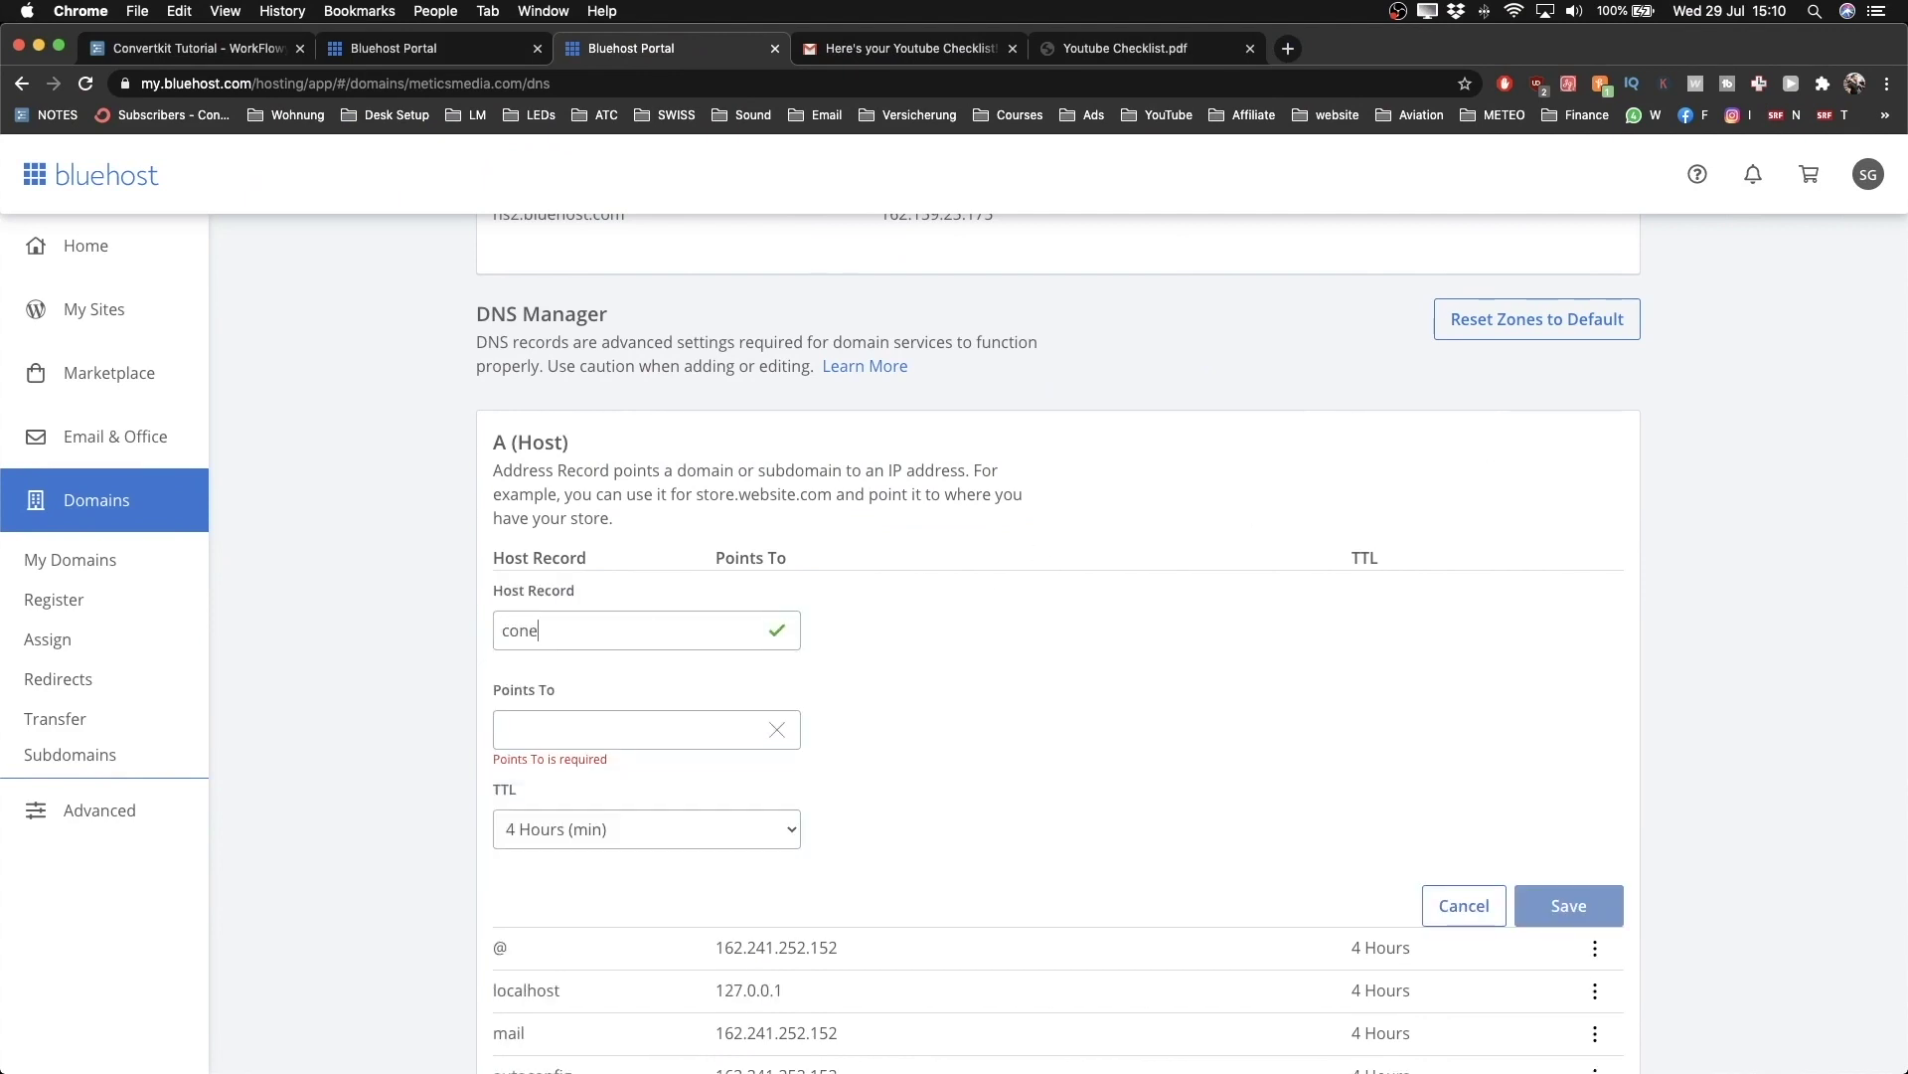
pyautogui.write('nt')
pyautogui.press('Tab')
pyautogui.press('super+v')
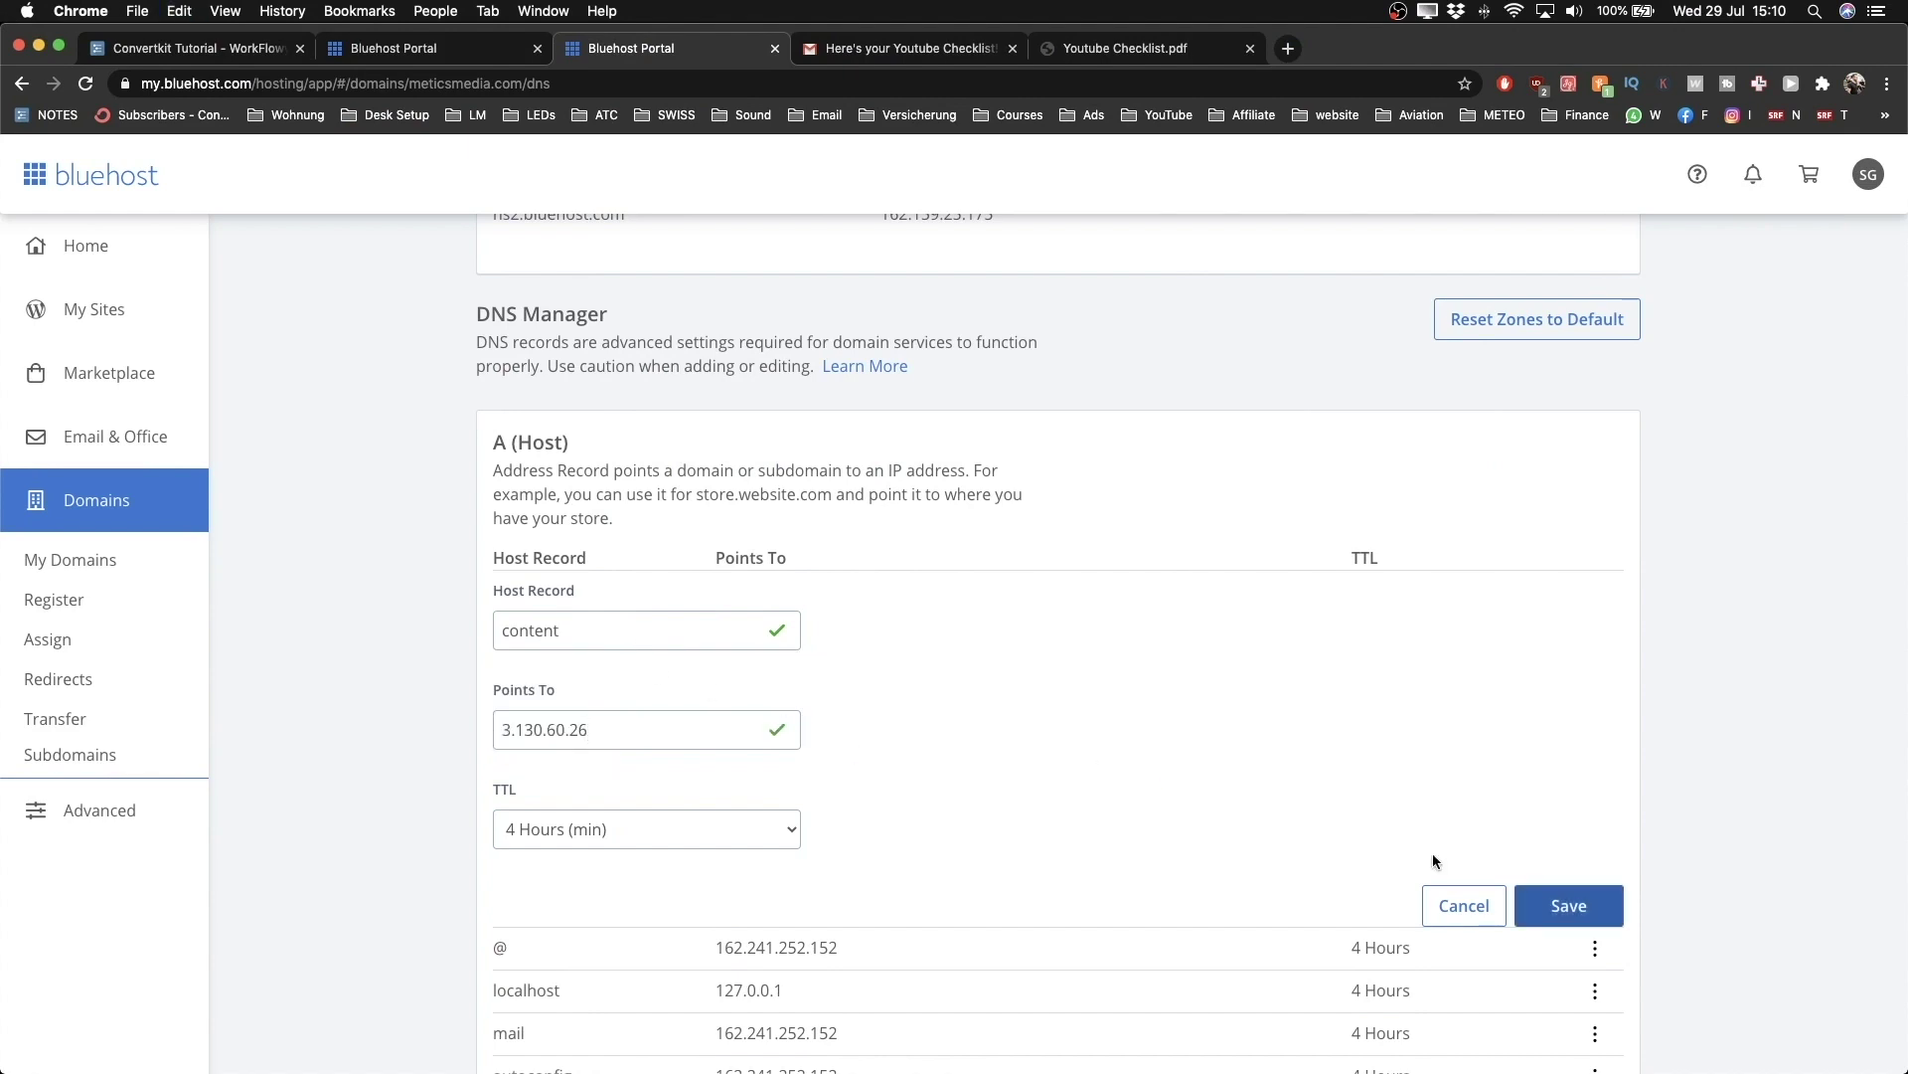
pyautogui.click(1571, 904)
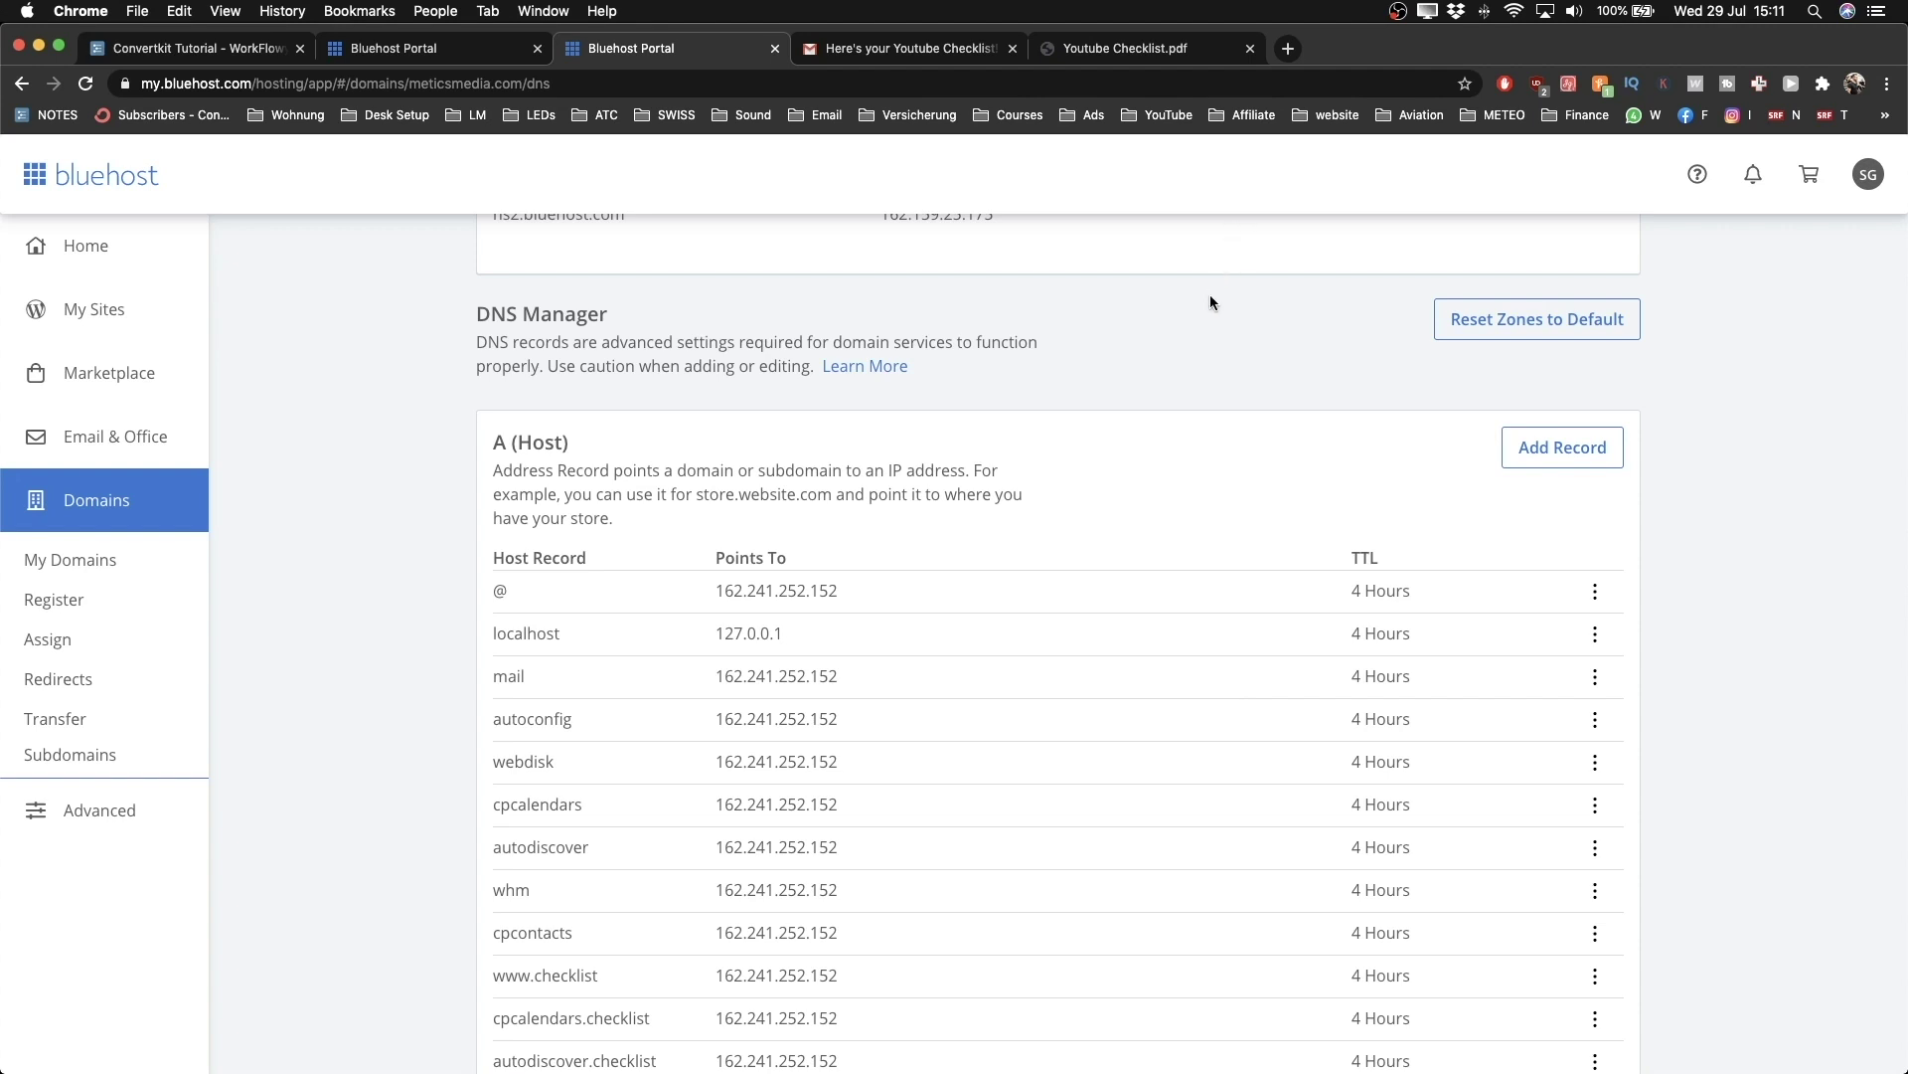
pyautogui.click(1288, 47)
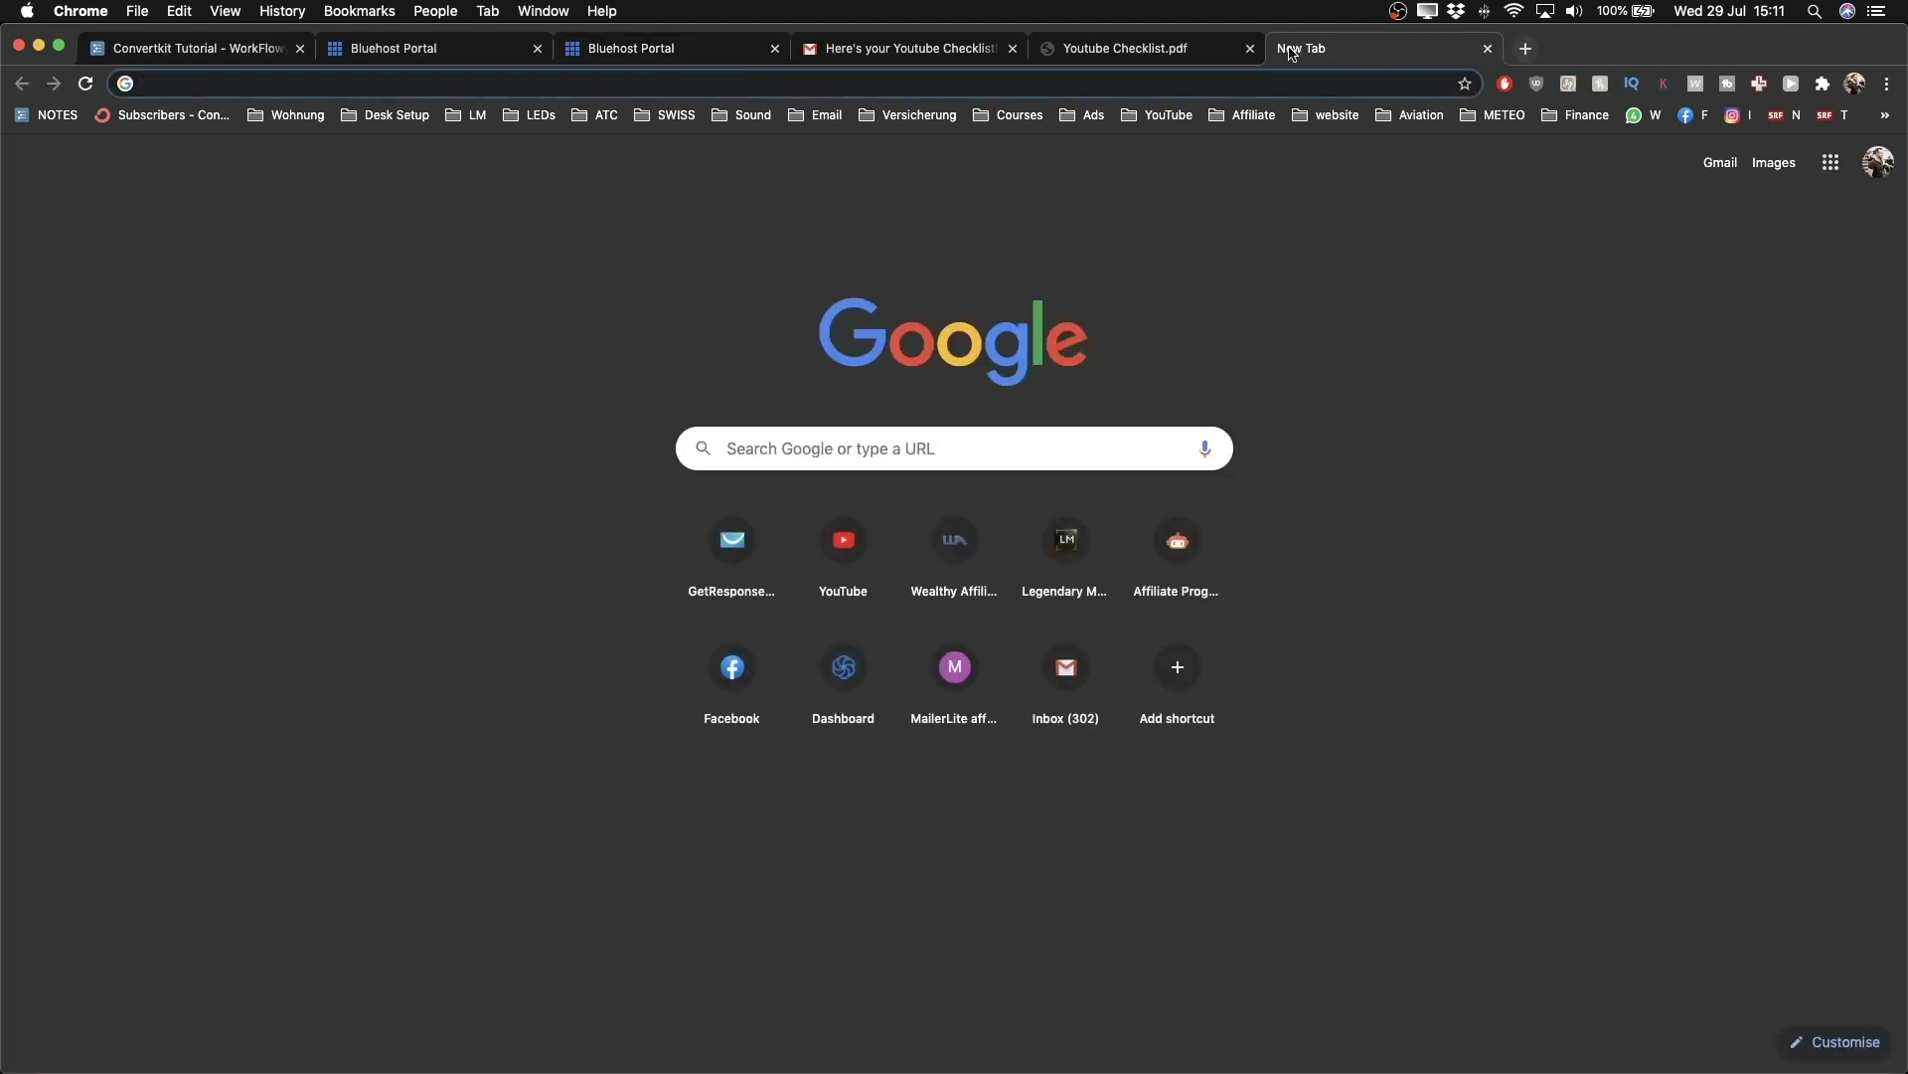
# Step: Look up the A records for content.meticsmedia.com on whatsmydns.net
pyautogui.write('whatsmy')
pyautogui.press('Return')
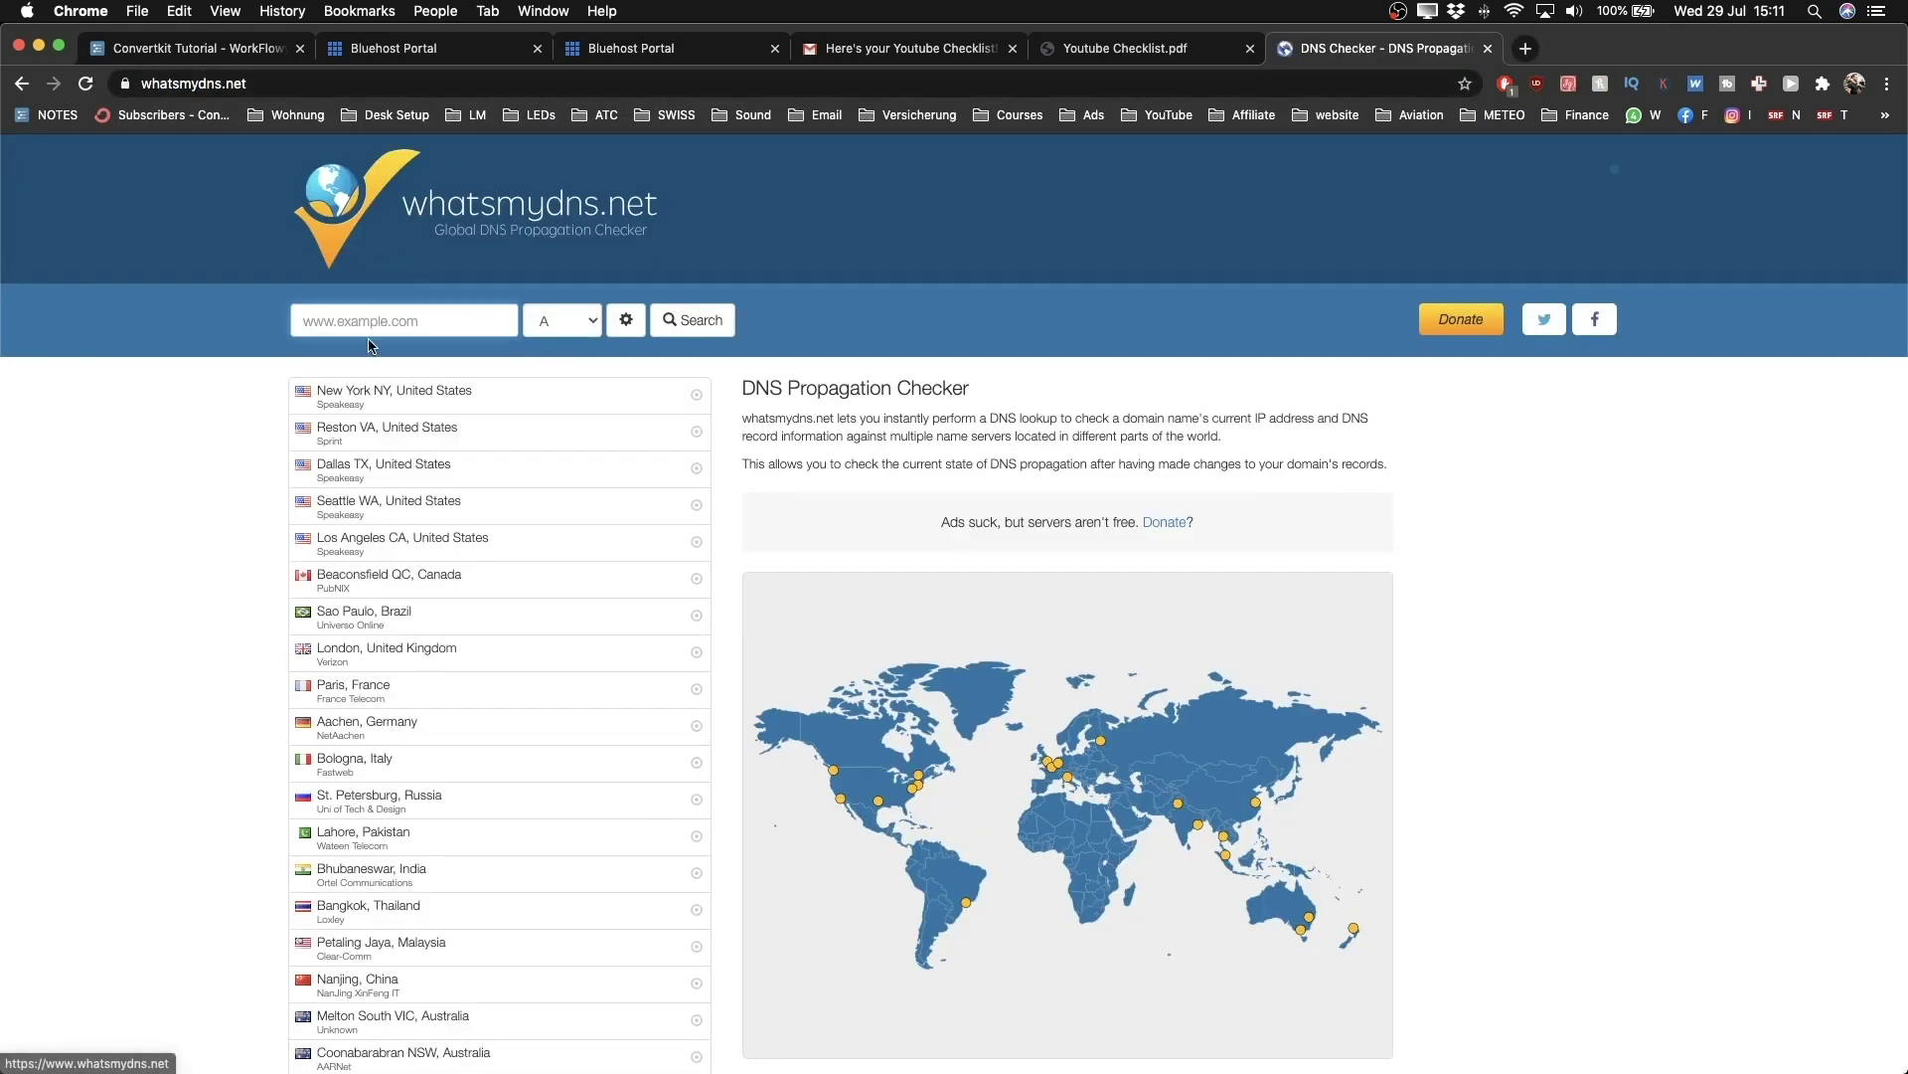
pyautogui.click(373, 323)
pyautogui.write('co')
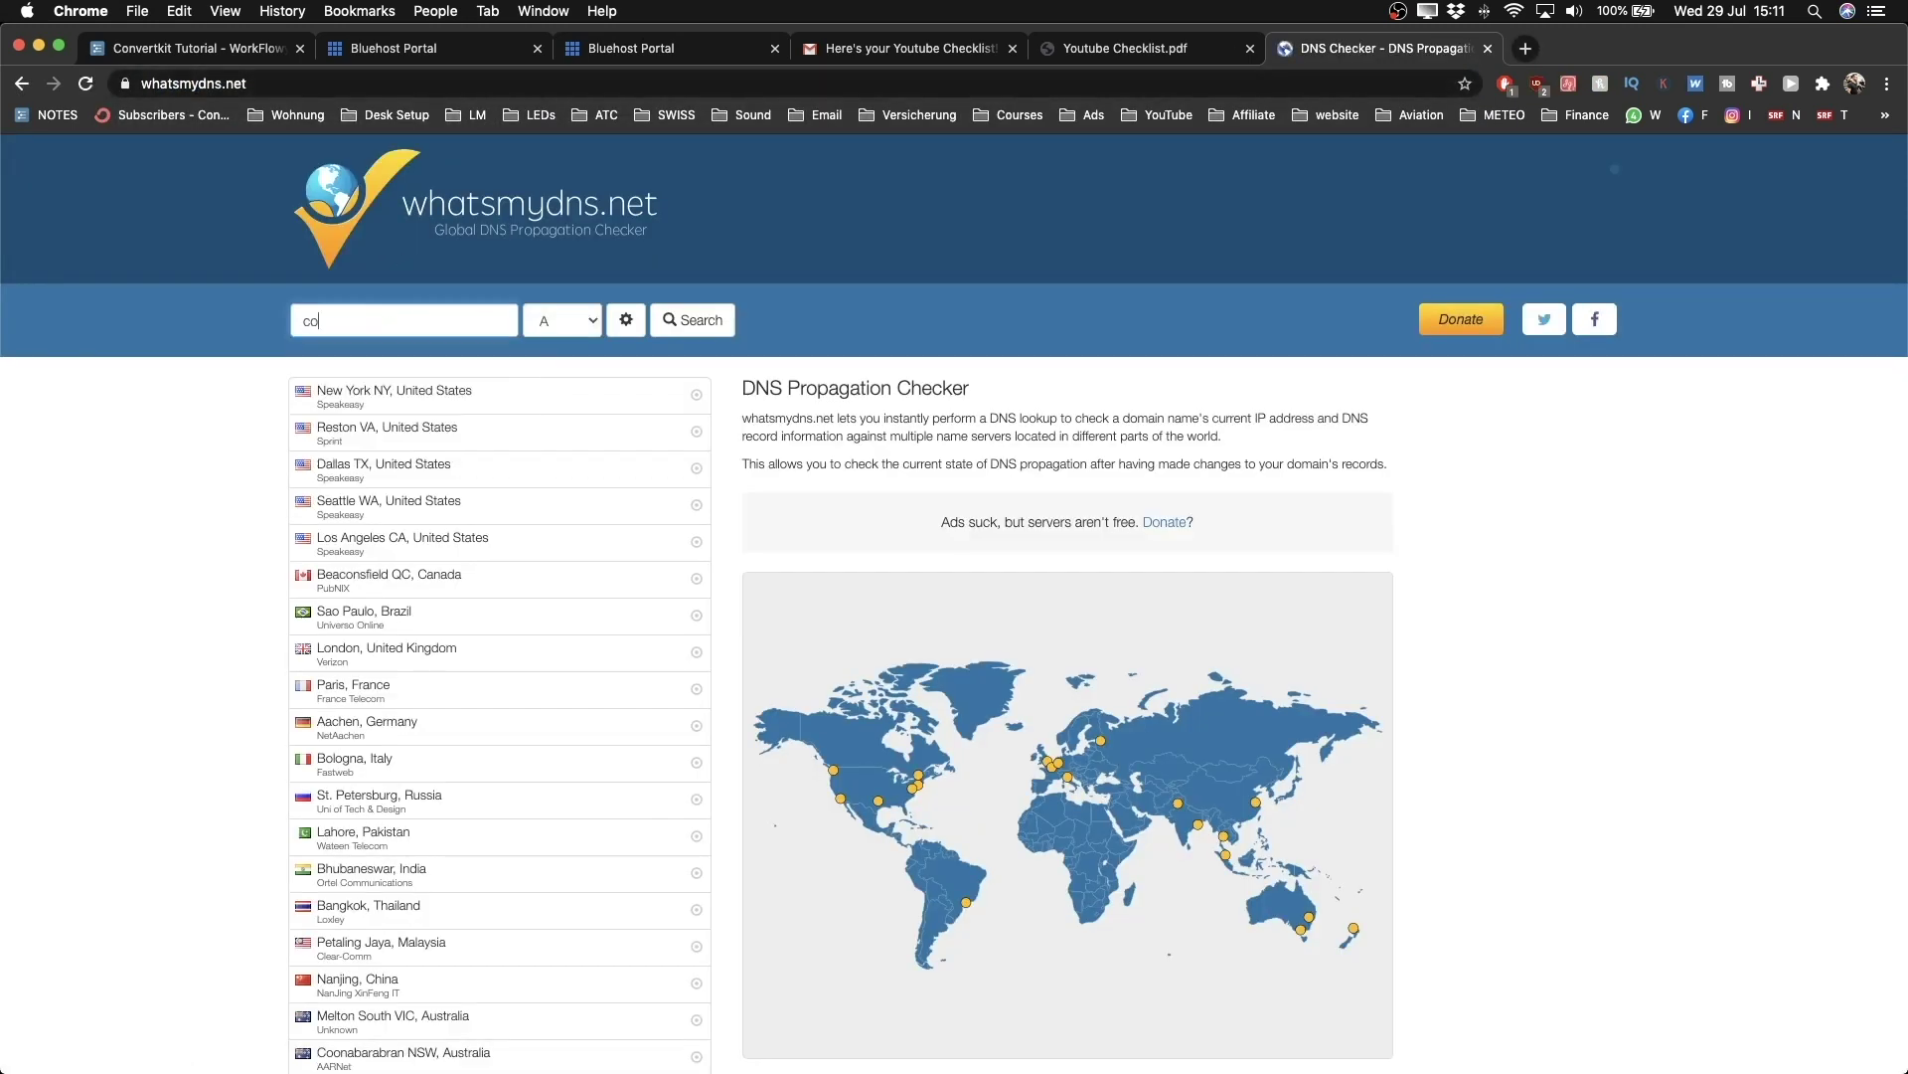
pyautogui.write('ntent.')
pyautogui.scroll(5, 238, 338)
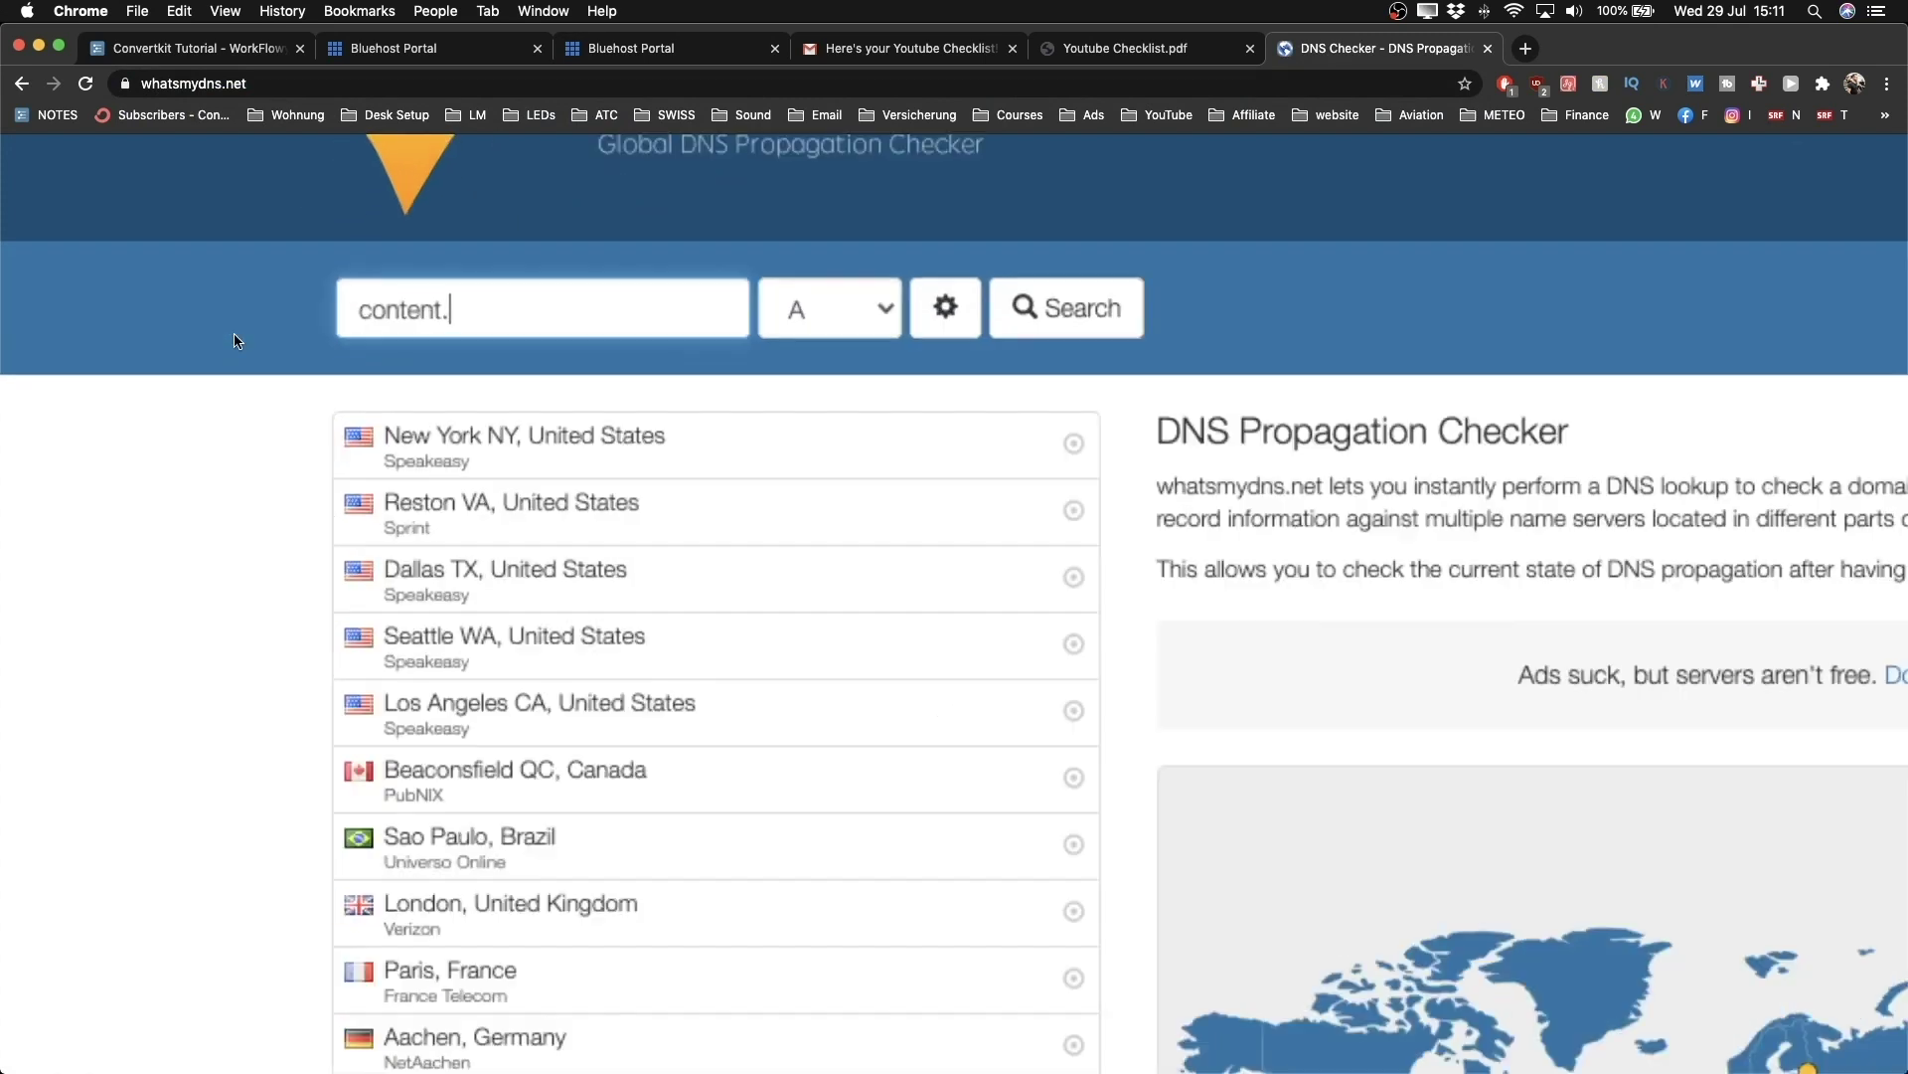
pyautogui.write('meticsmedia.com')
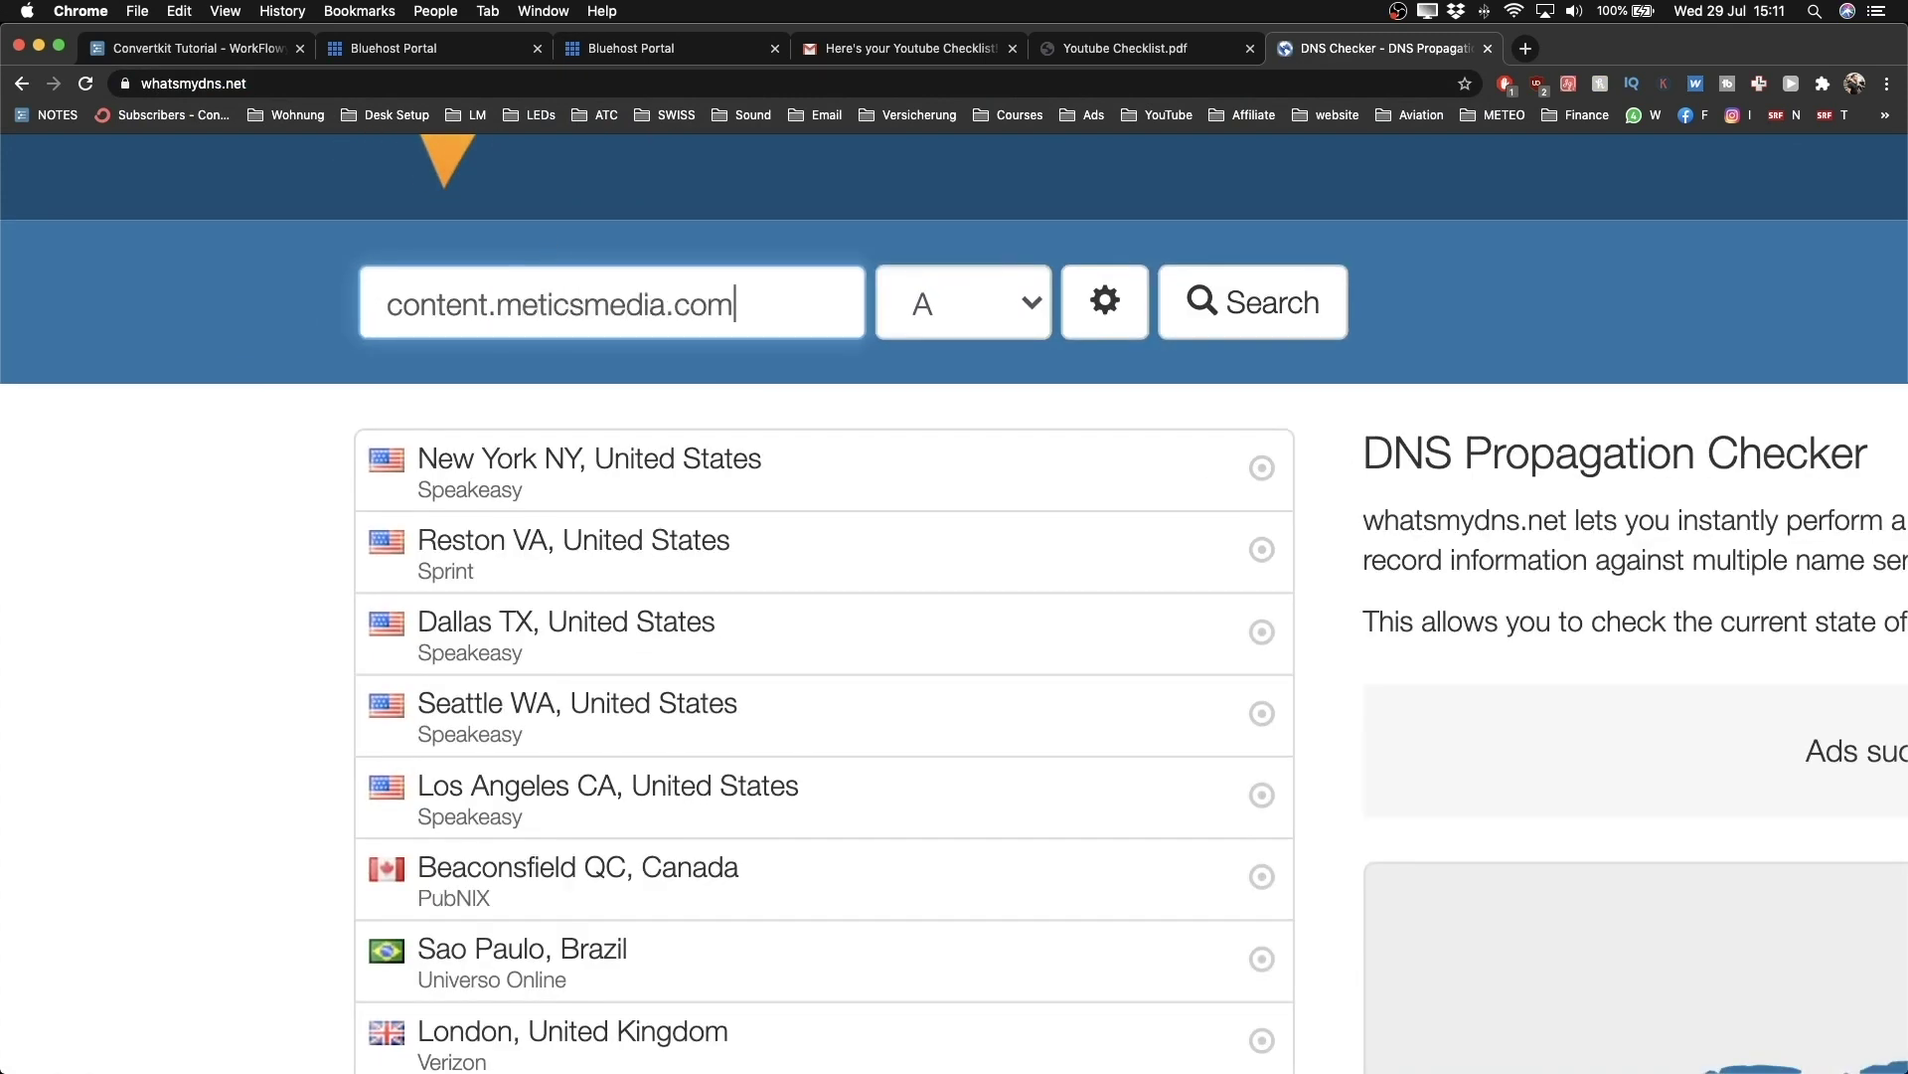
pyautogui.press('Return')
# Step: Note that locations still return 162.241.252.152, and rerun the check for fresh results
pyautogui.scroll(-5, 730, 469)
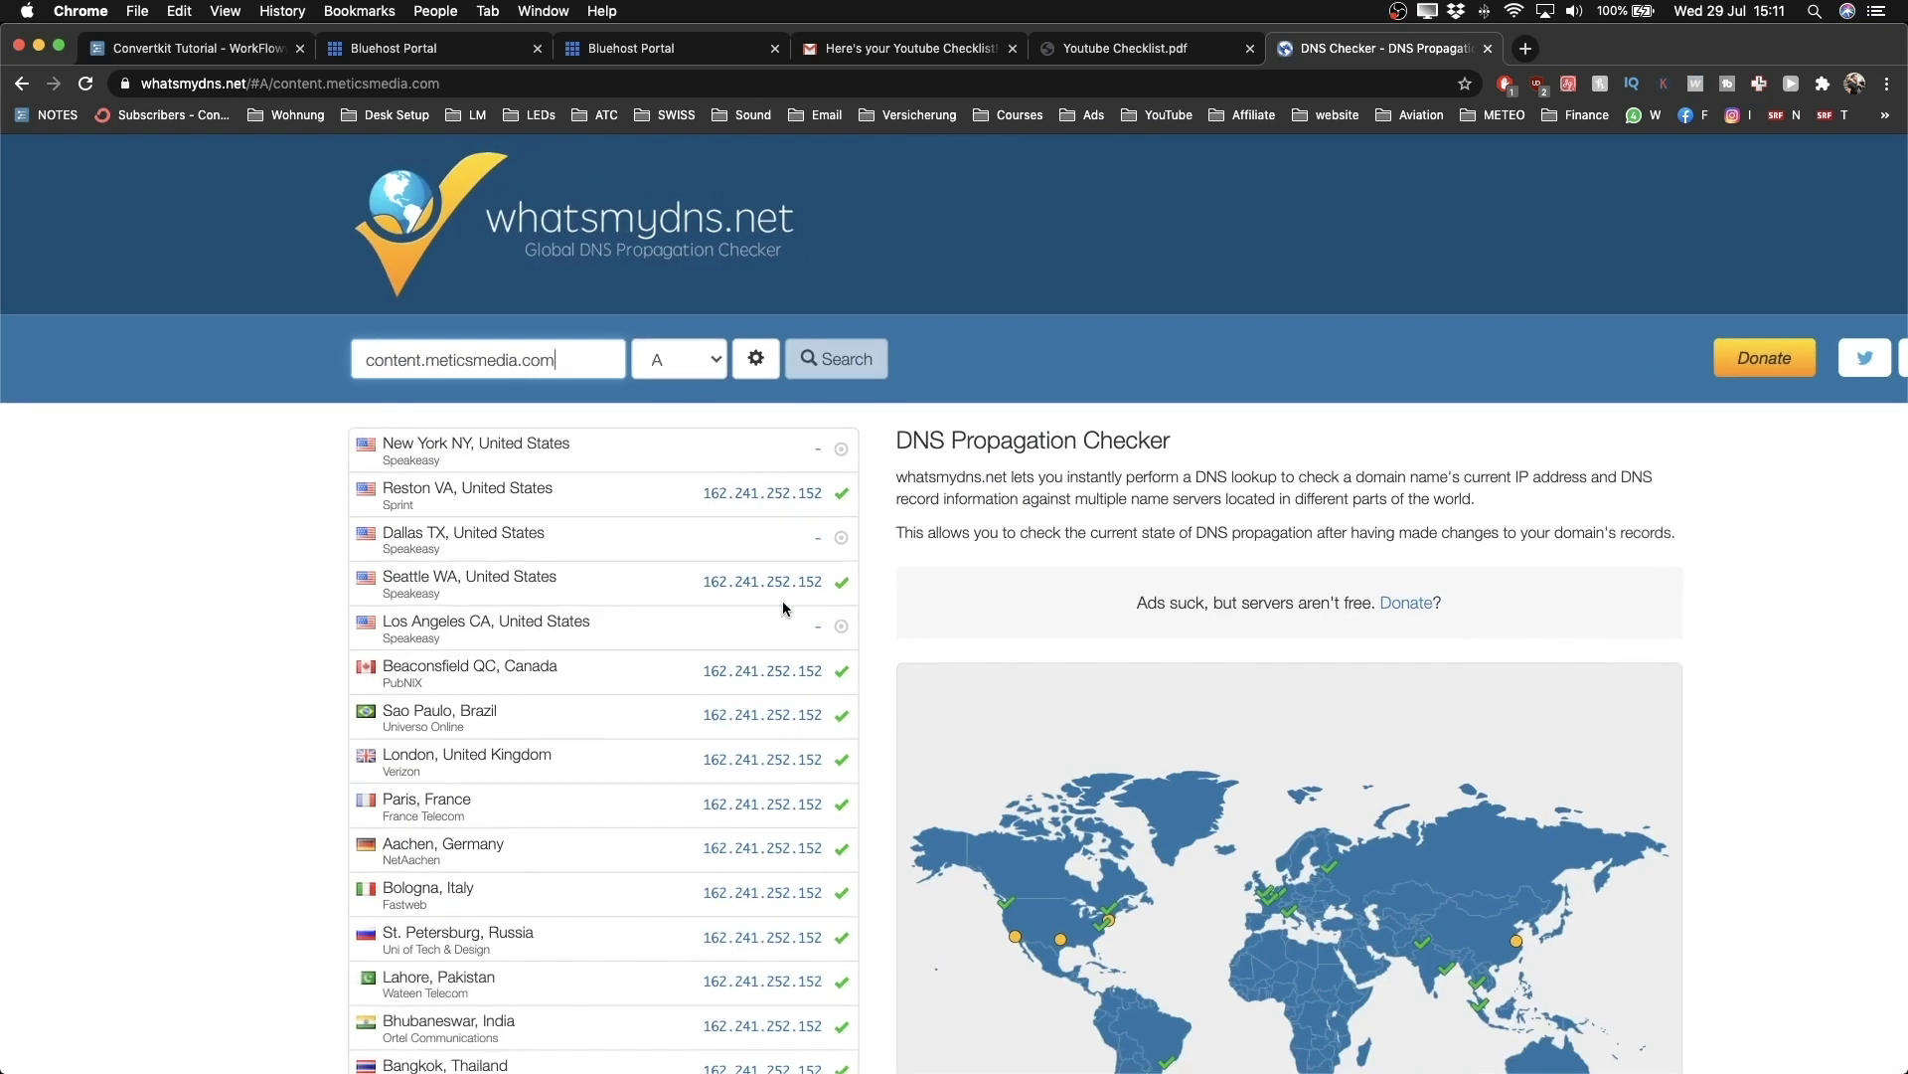
pyautogui.moveTo(702, 672); pyautogui.dragTo(837, 679)
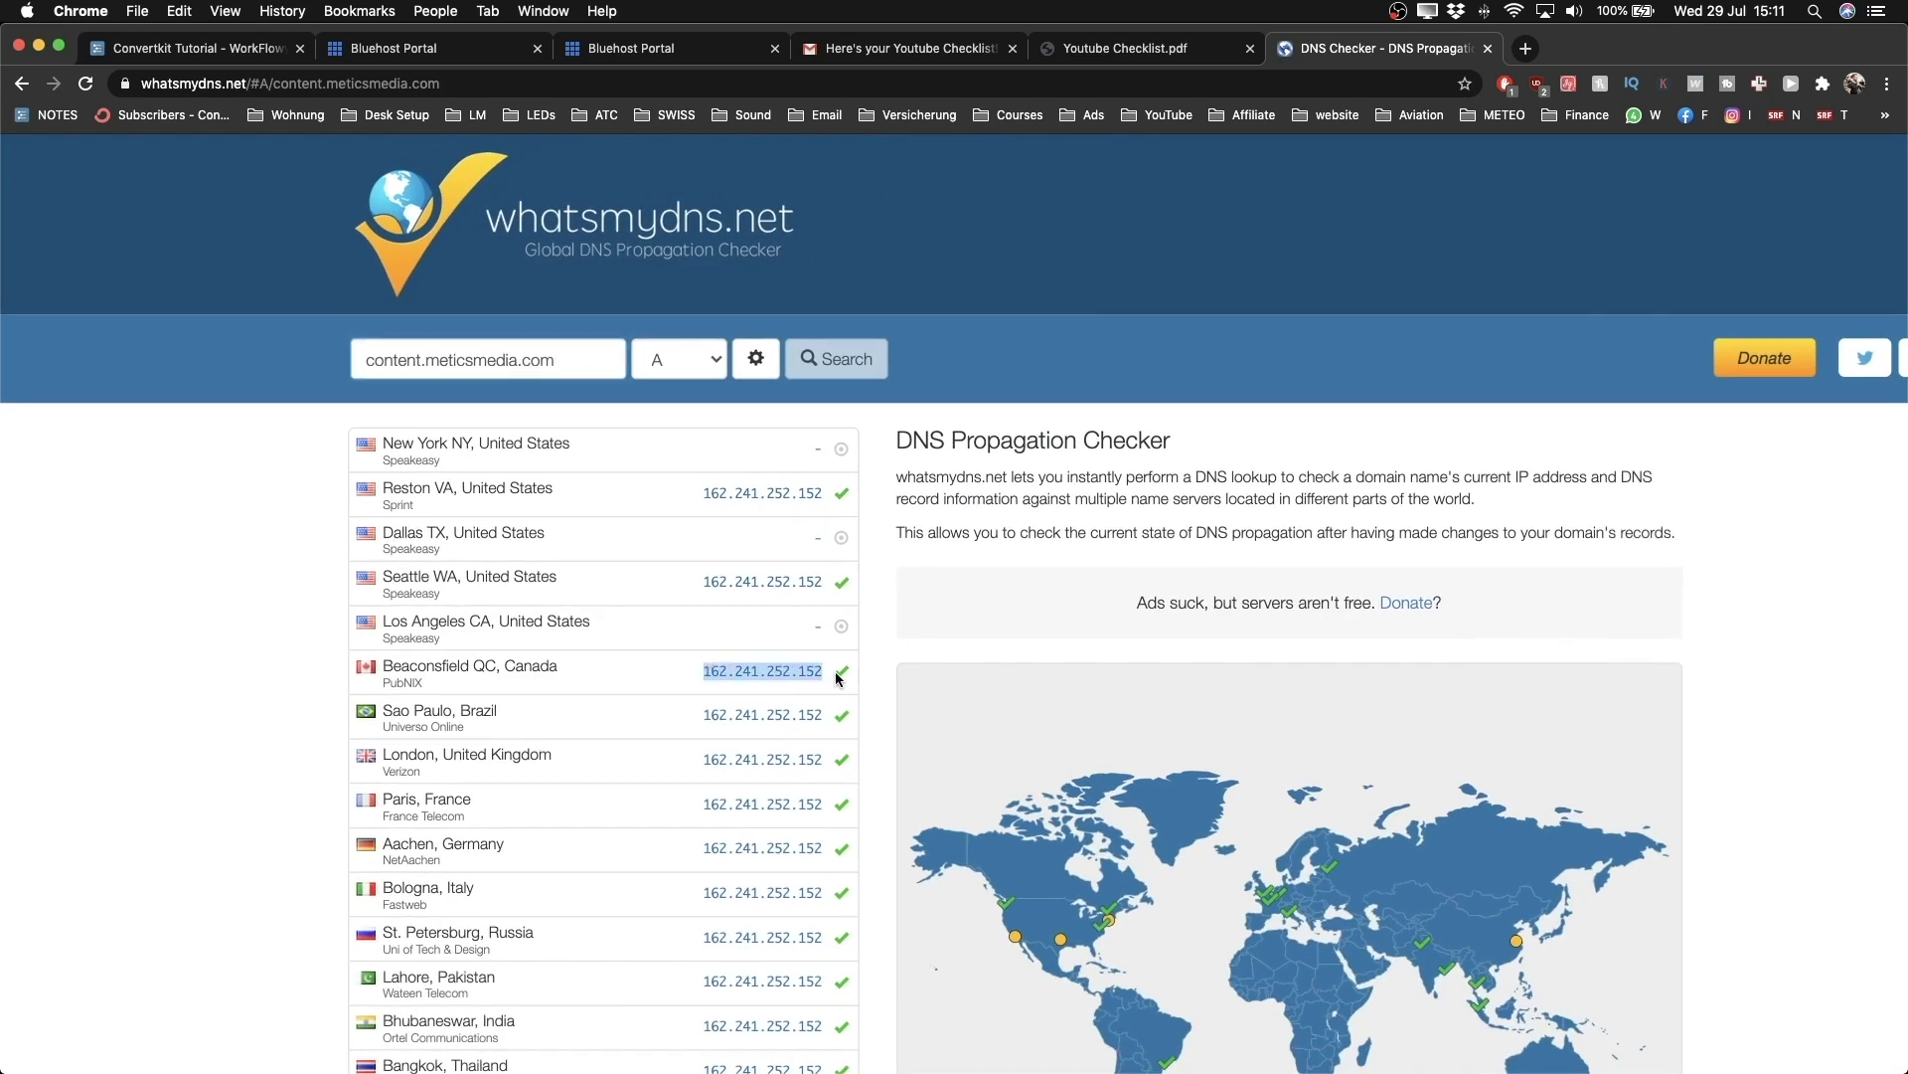
pyautogui.scroll(3, 770, 676)
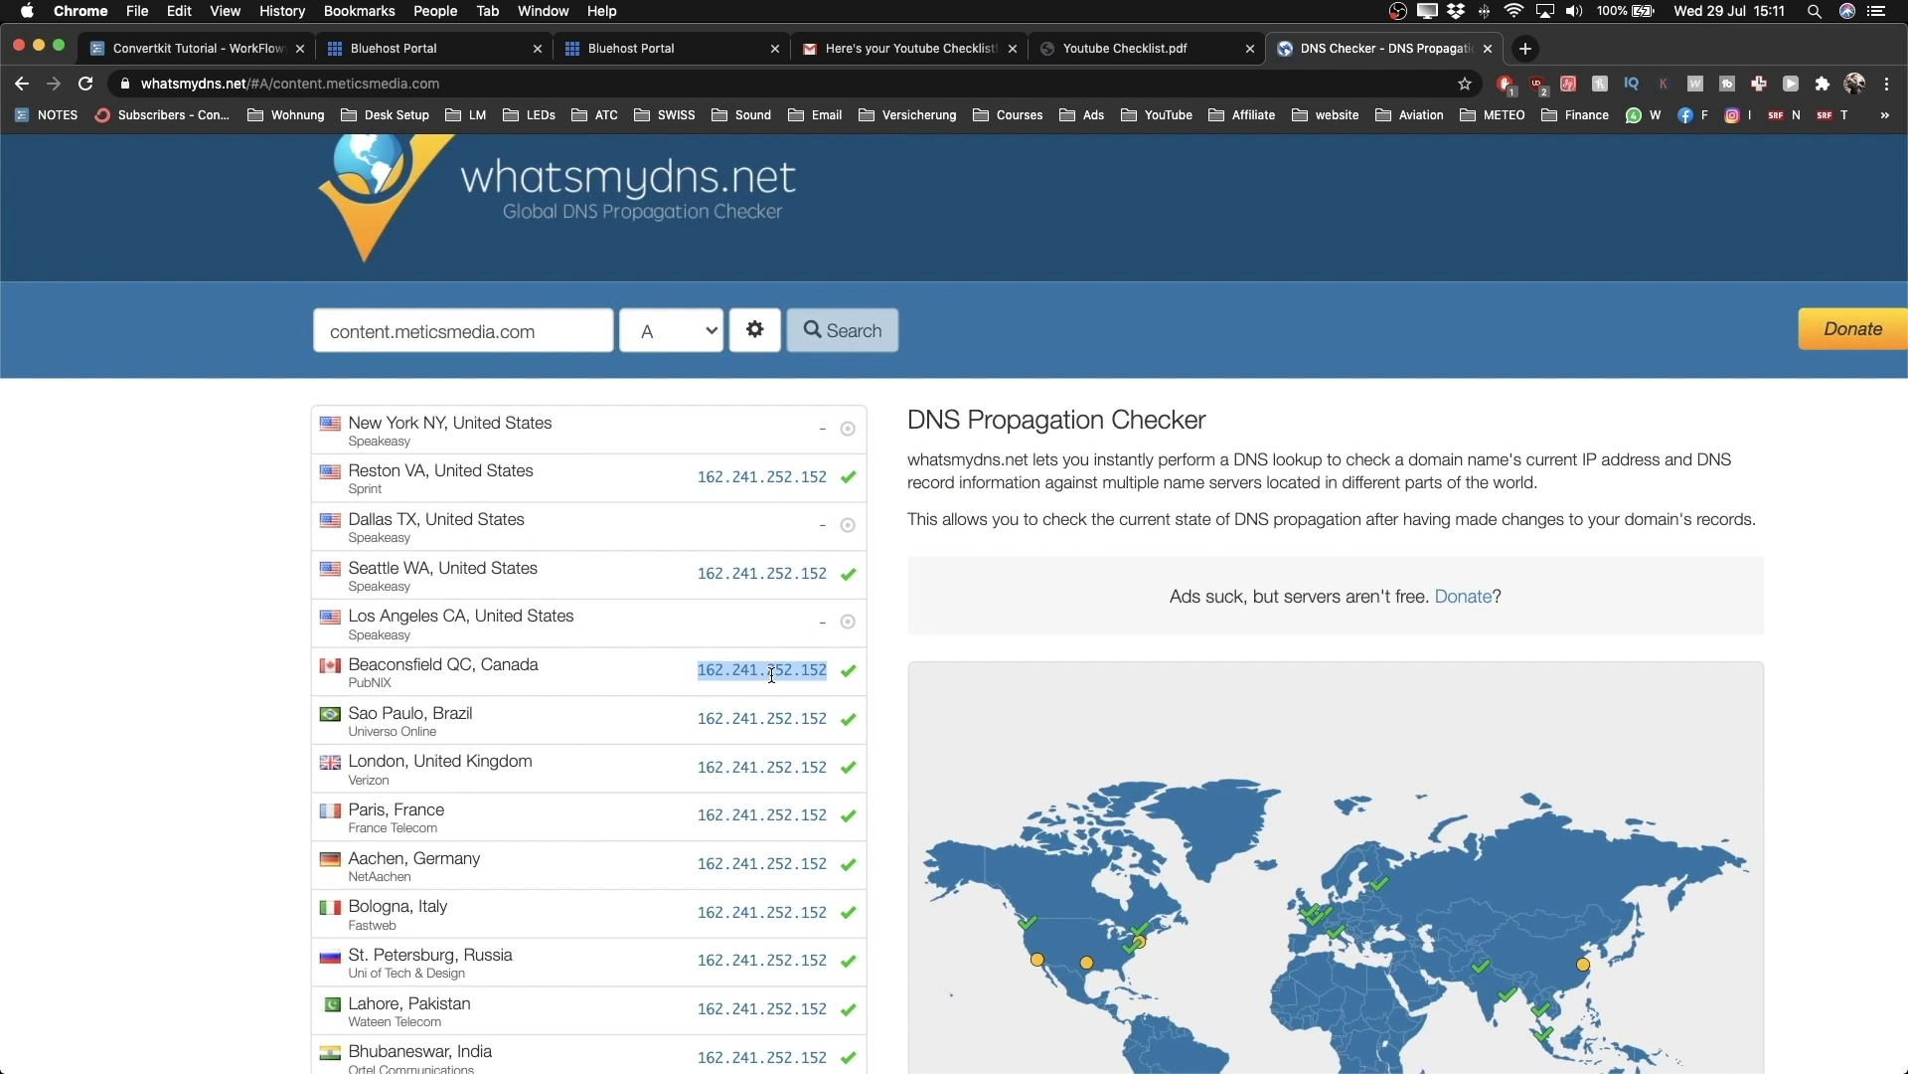
pyautogui.scroll(-3, 771, 675)
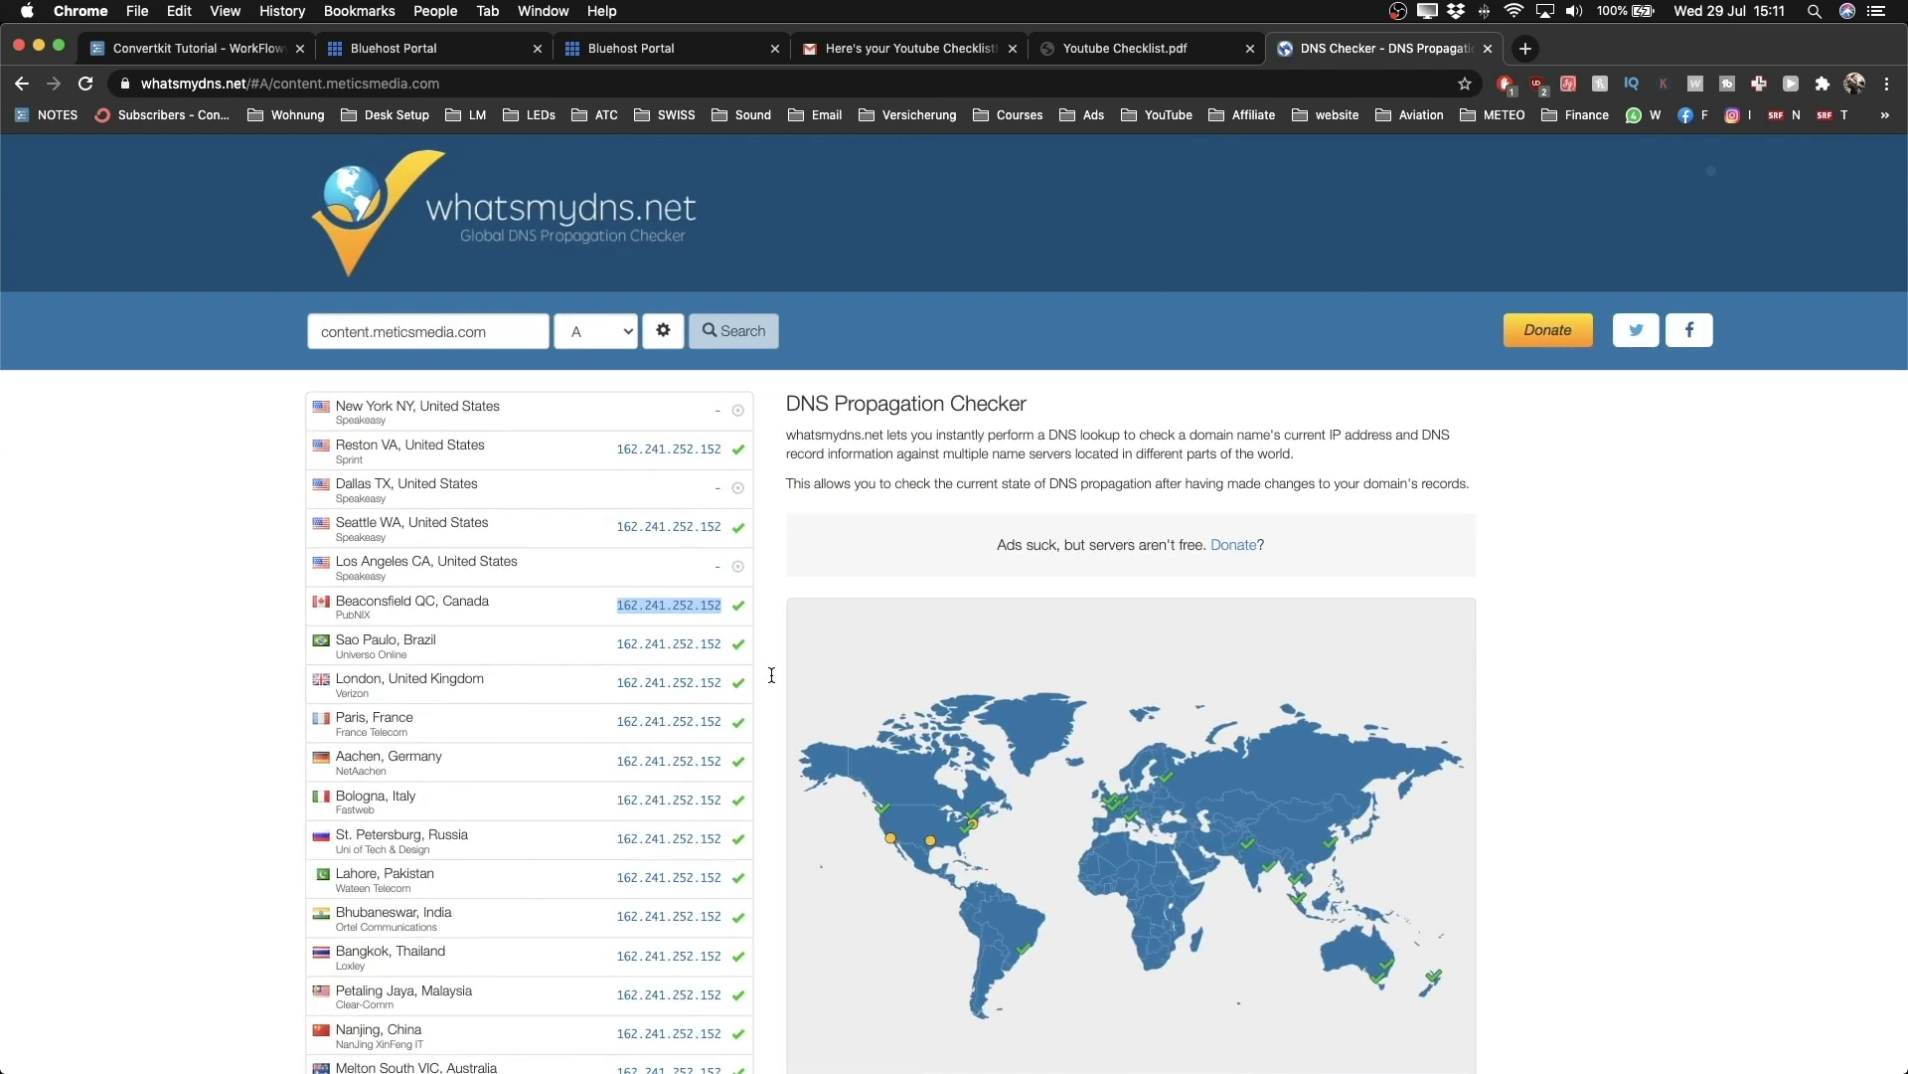
pyautogui.scroll(-5, 771, 674)
pyautogui.scroll(5, 686, 467)
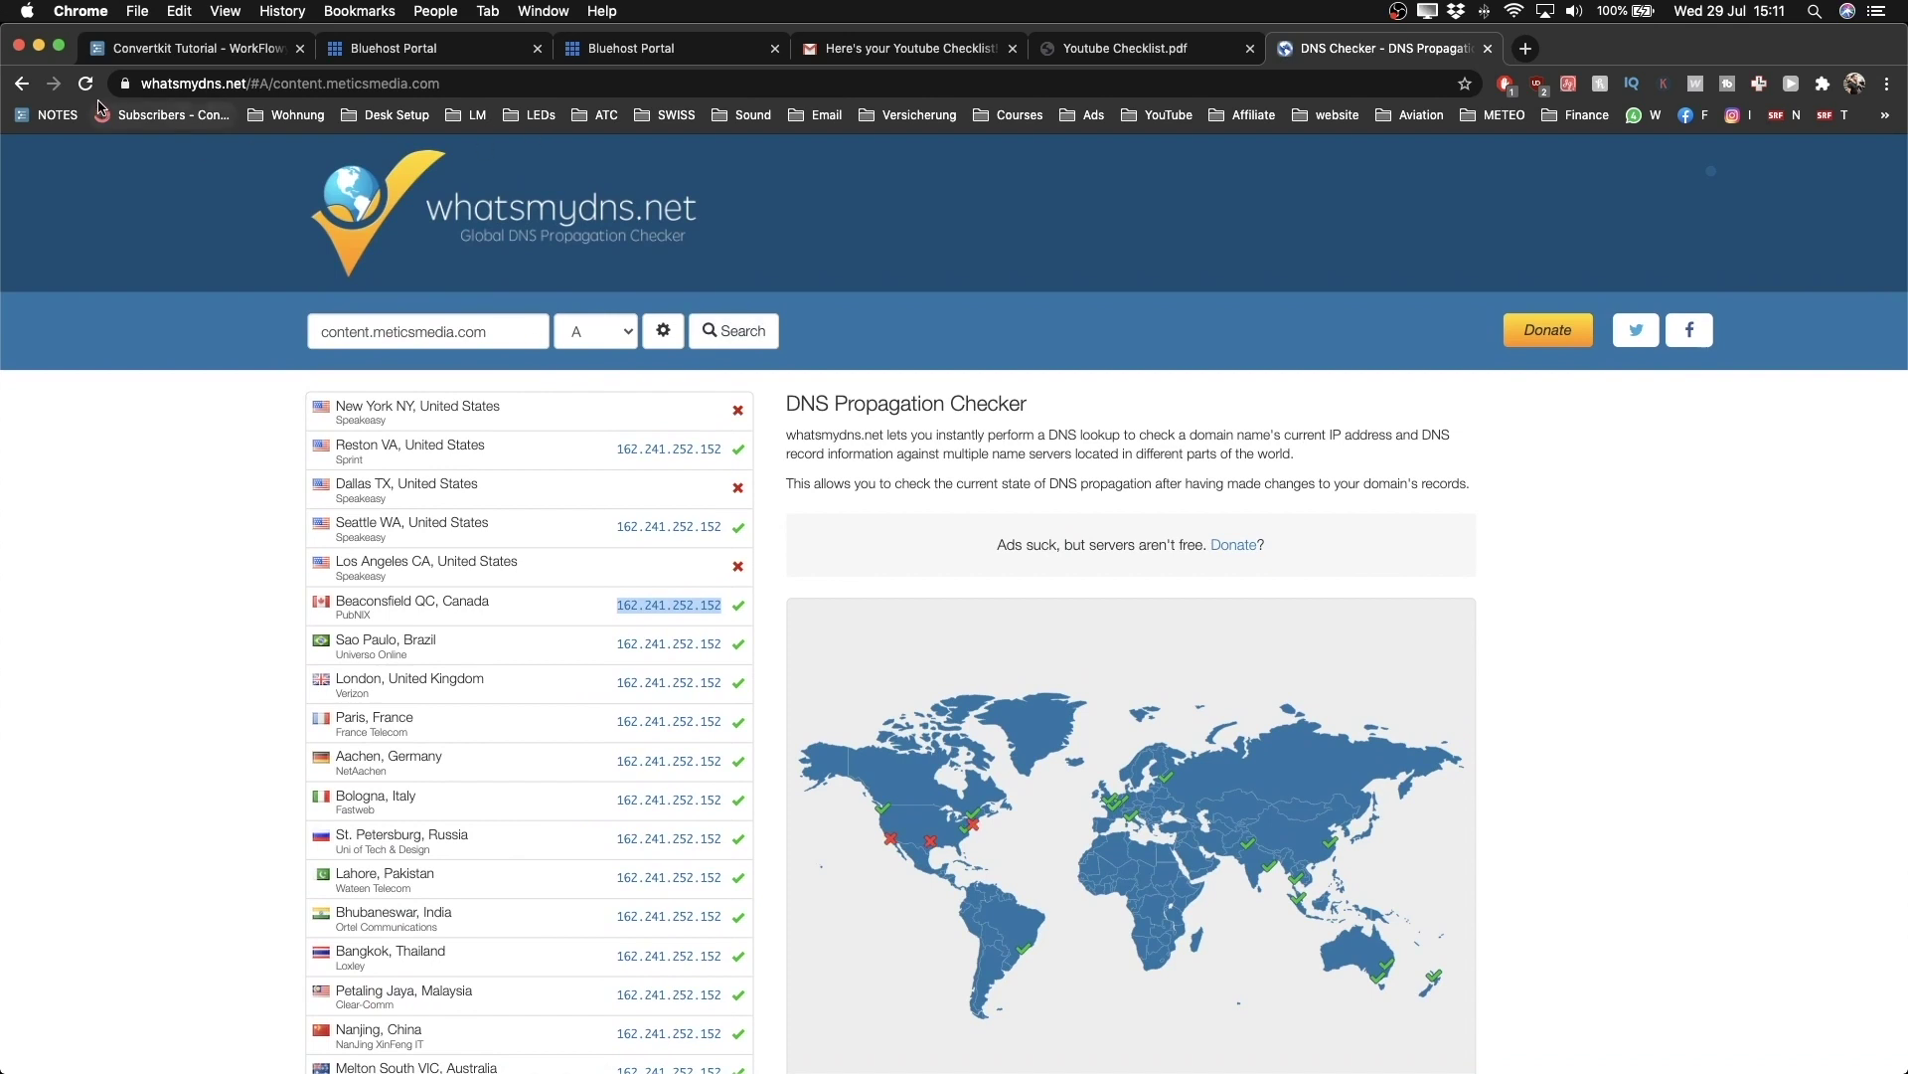
pyautogui.click(85, 84)
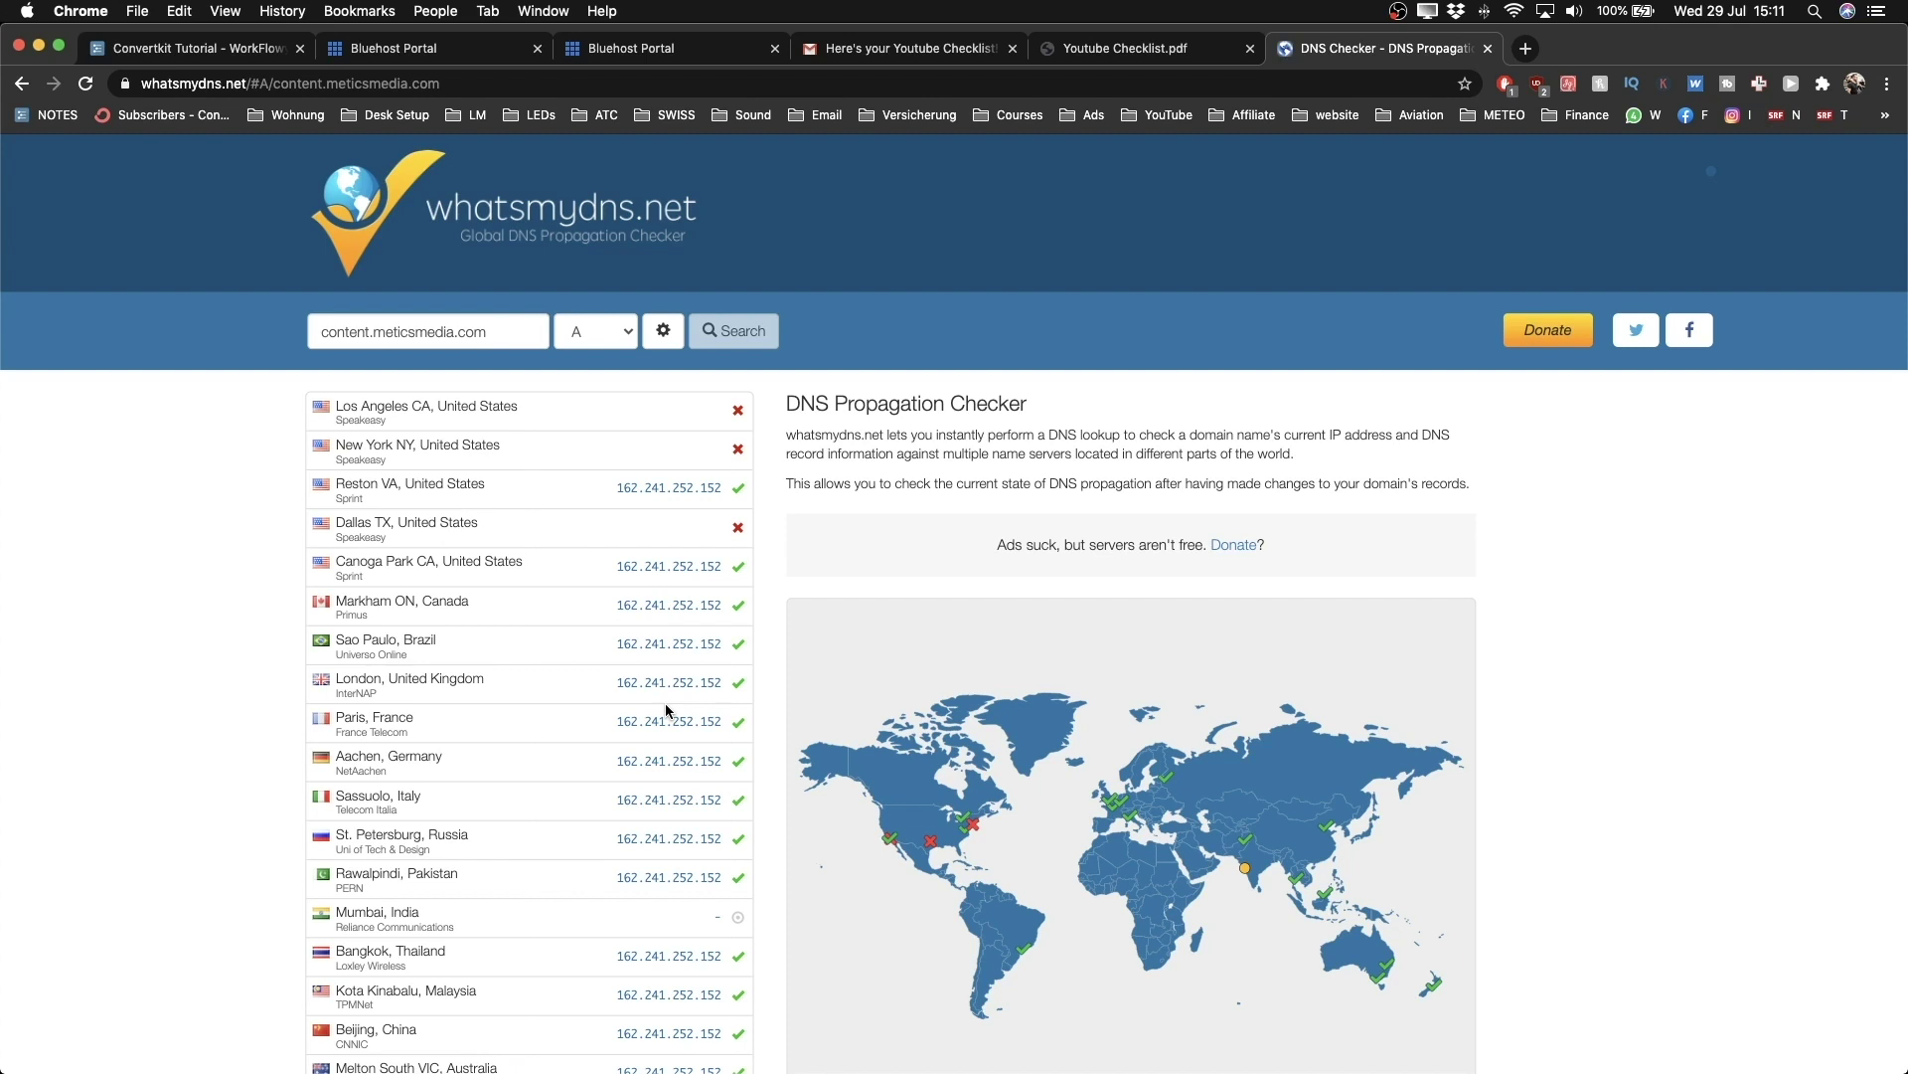
pyautogui.hotkey('ctrl', 'Left')
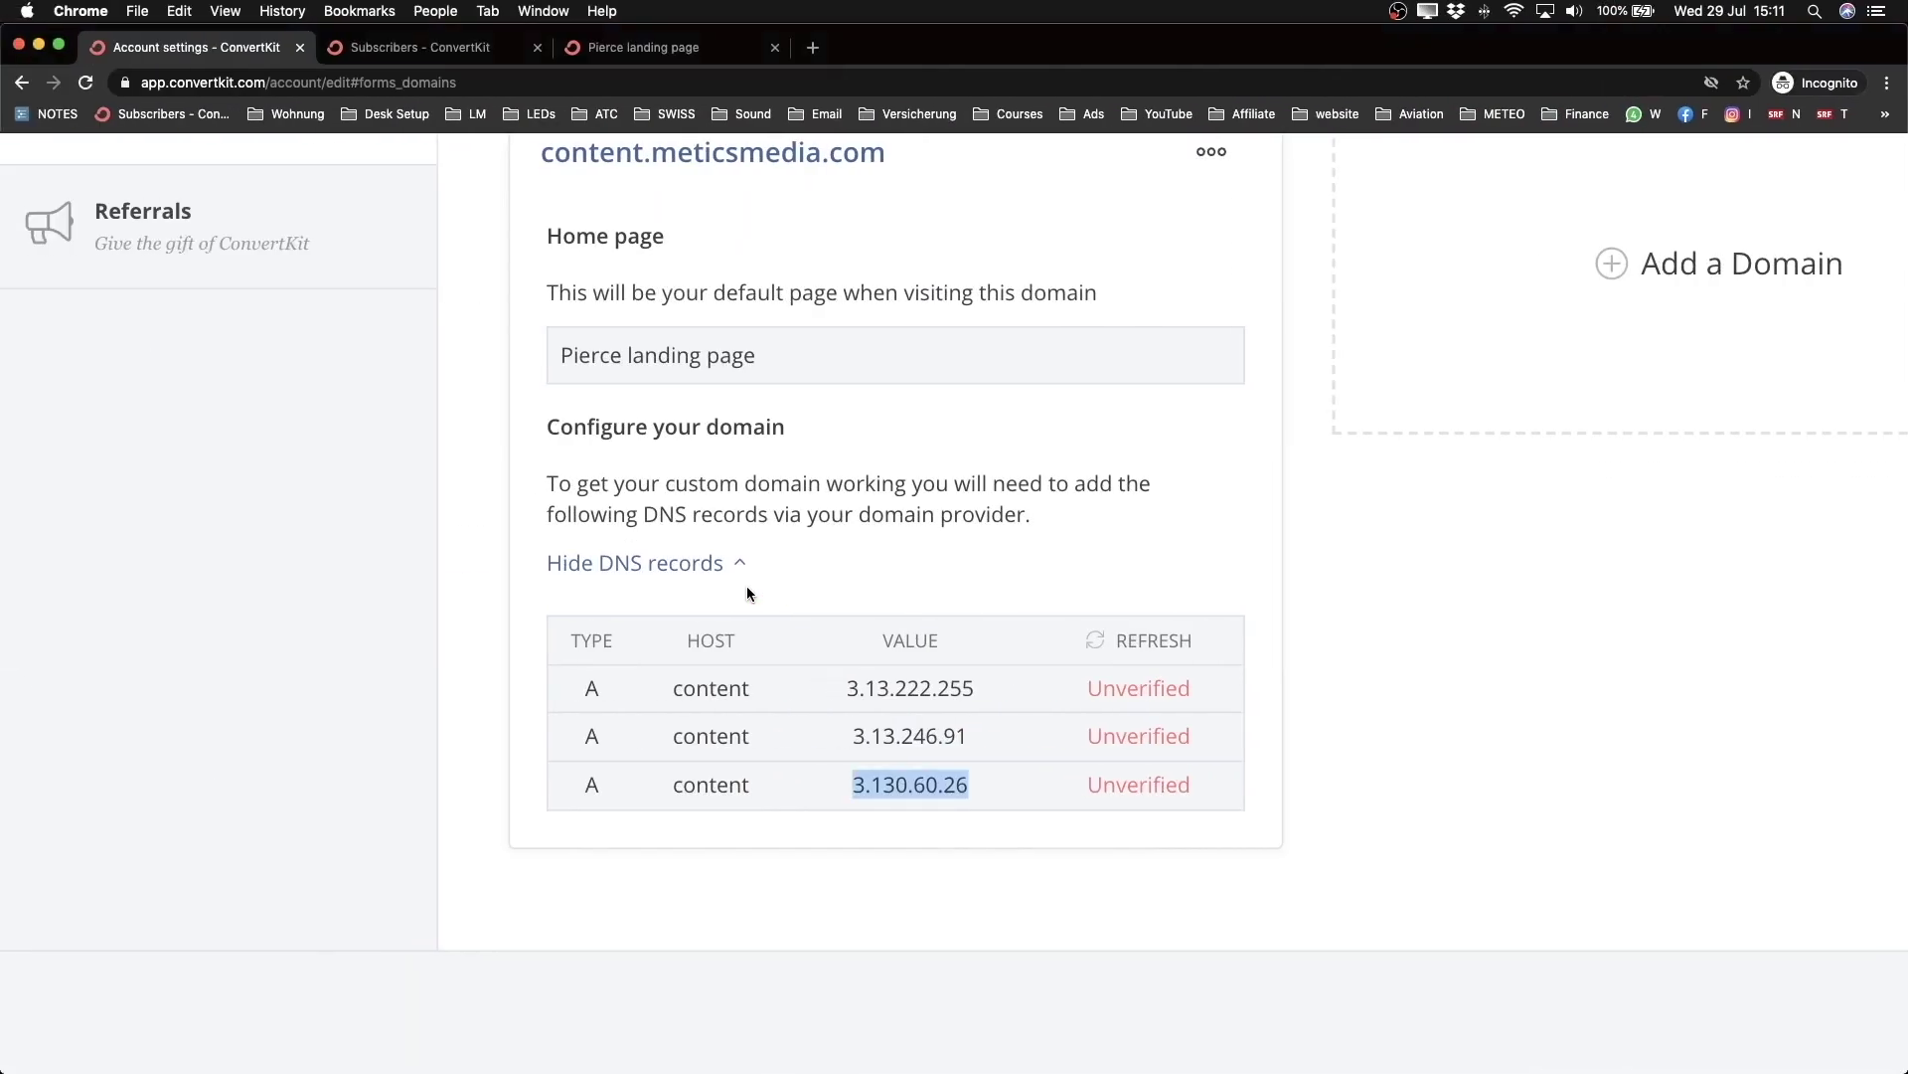
# Step: Refresh the DNS records until all three content.meticsmedia.com A records show Verified
pyautogui.press('super+0')
pyautogui.click(1012, 610)
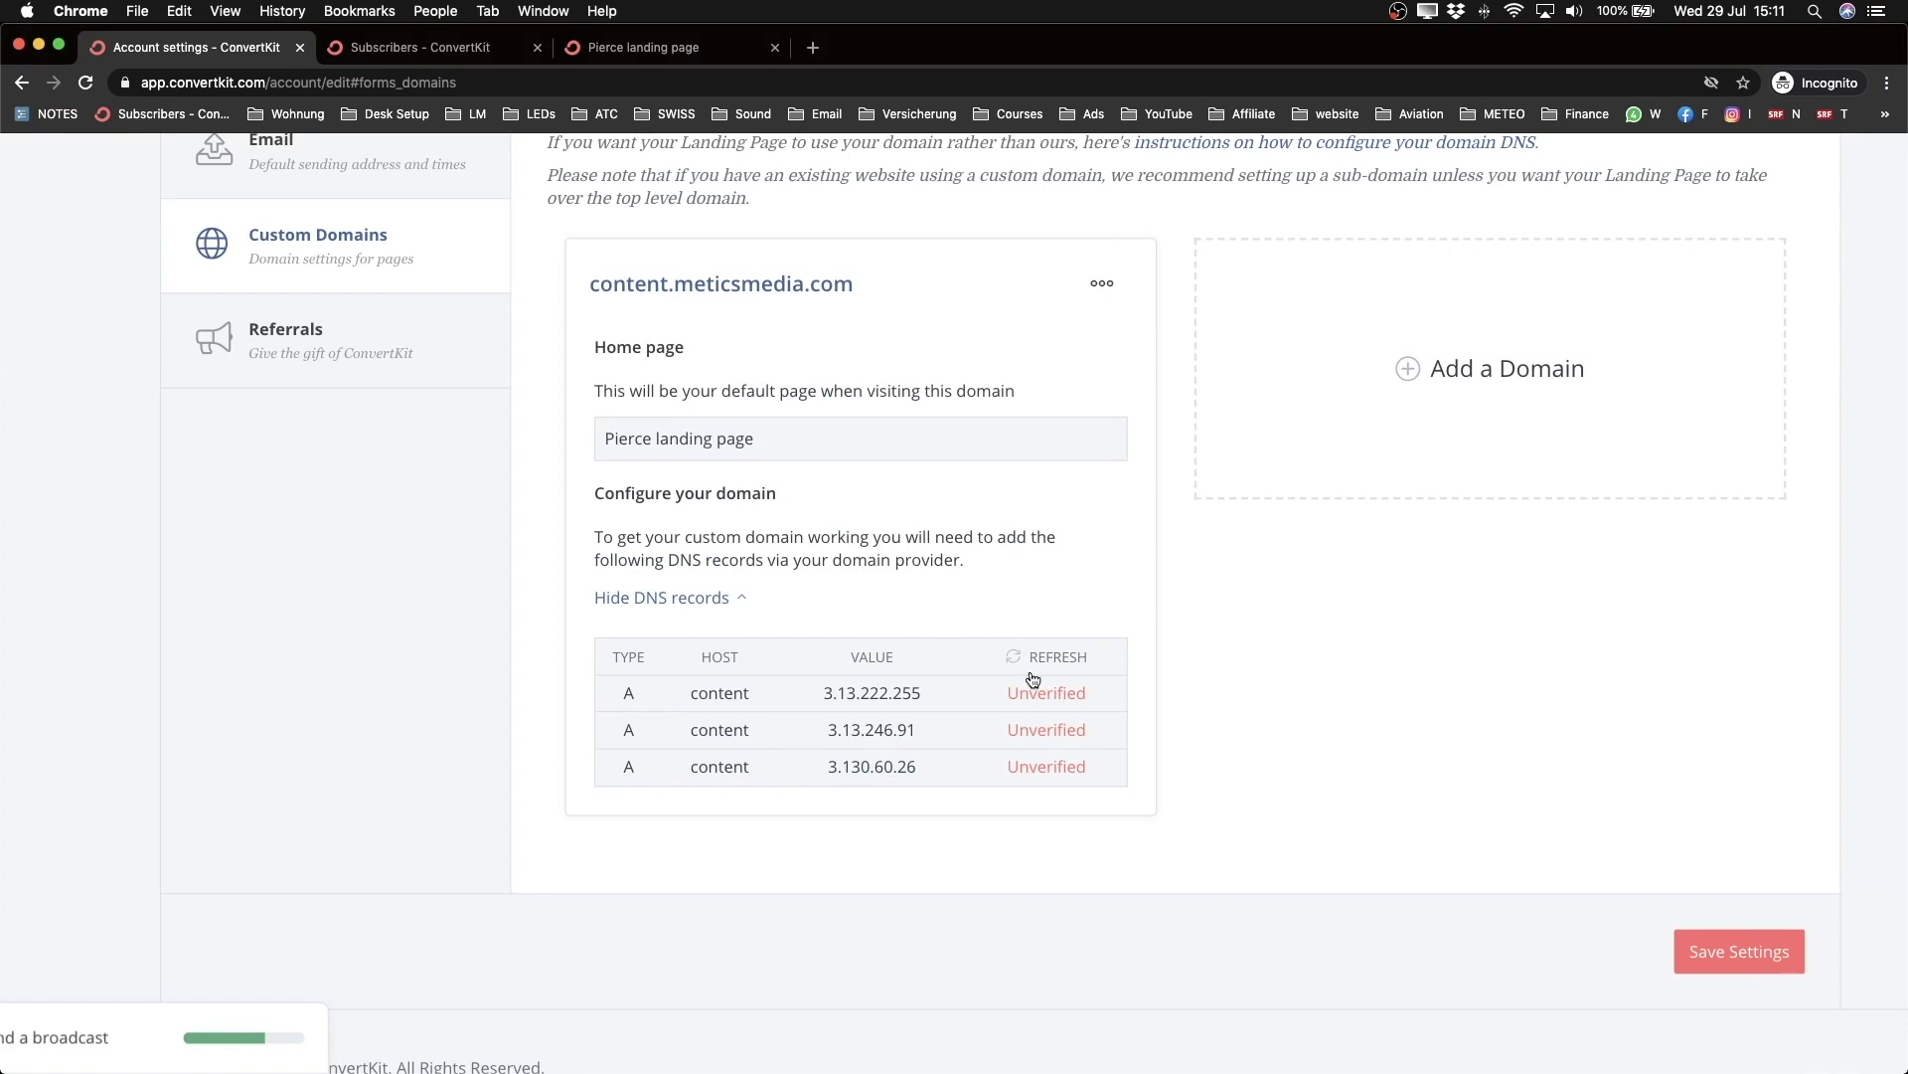
pyautogui.scroll(5, 1051, 675)
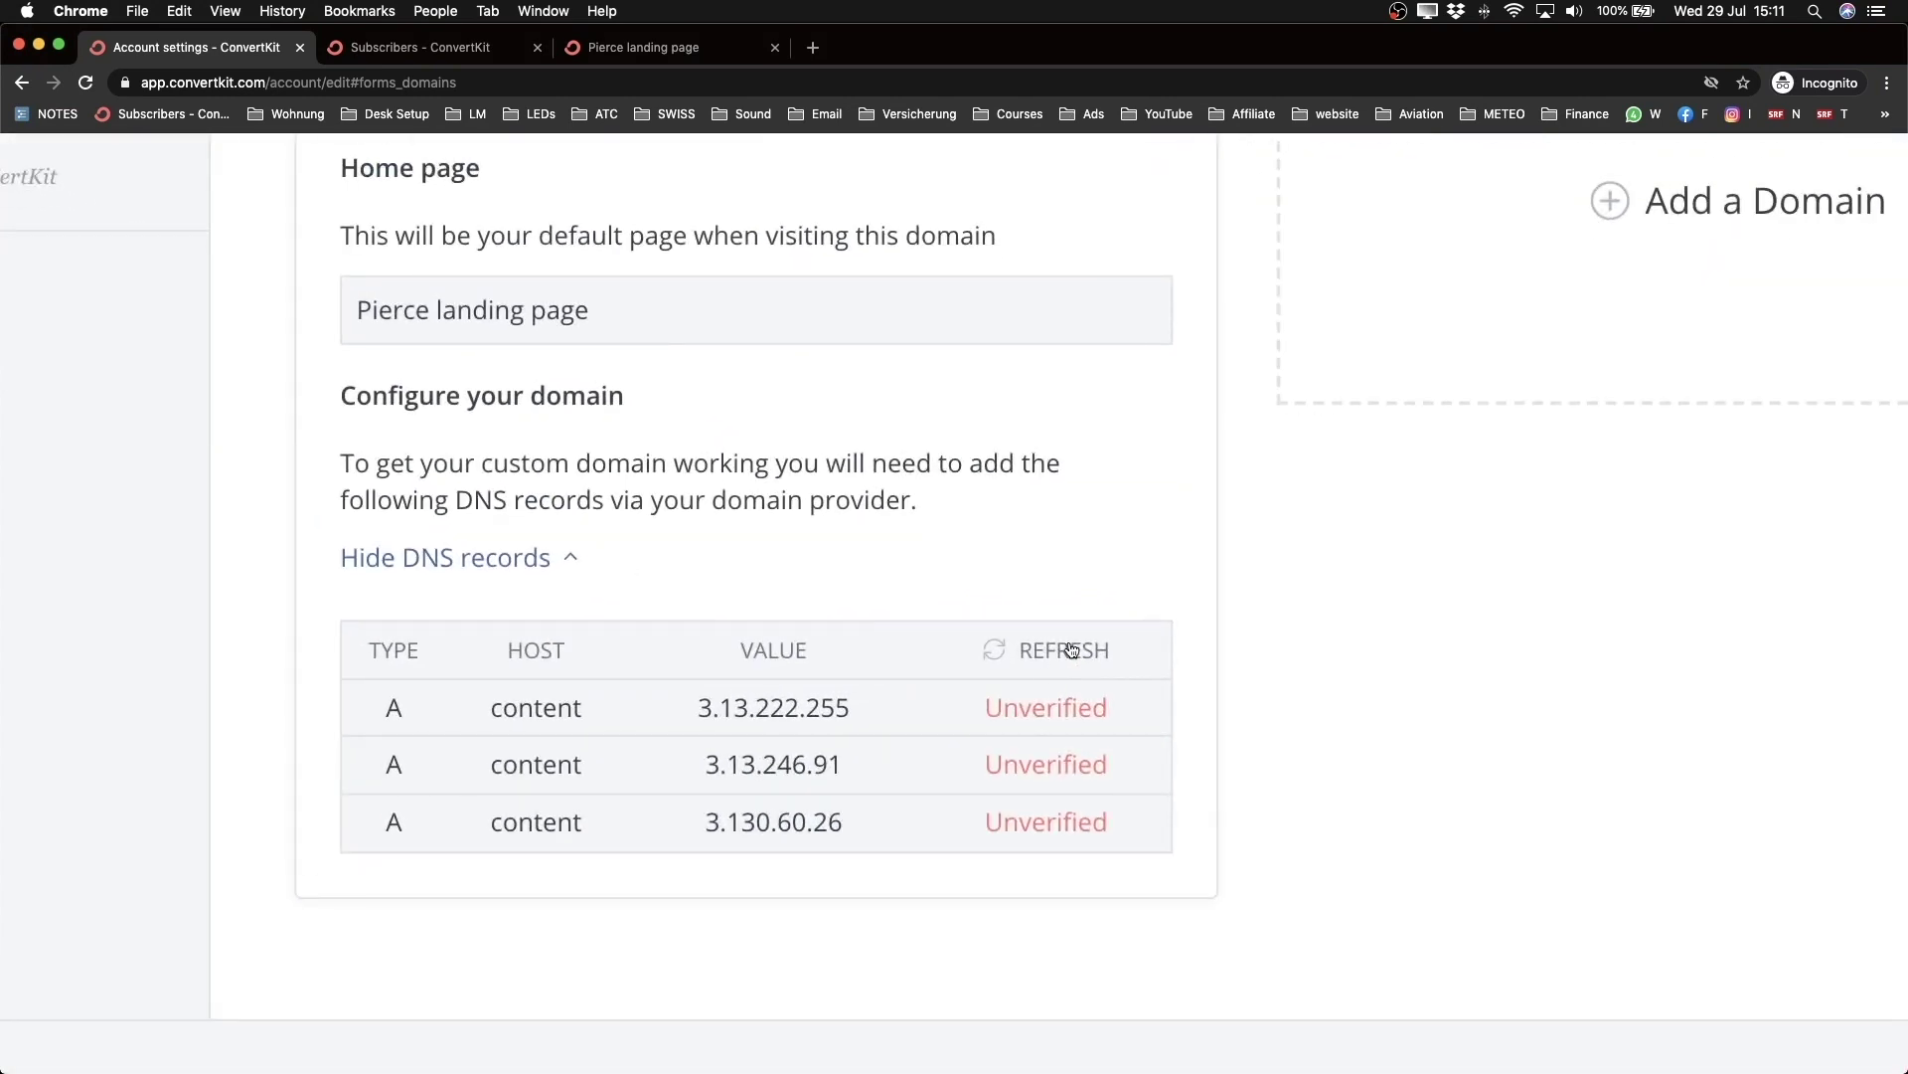
pyautogui.click(1060, 653)
pyautogui.scroll(-5, 1060, 653)
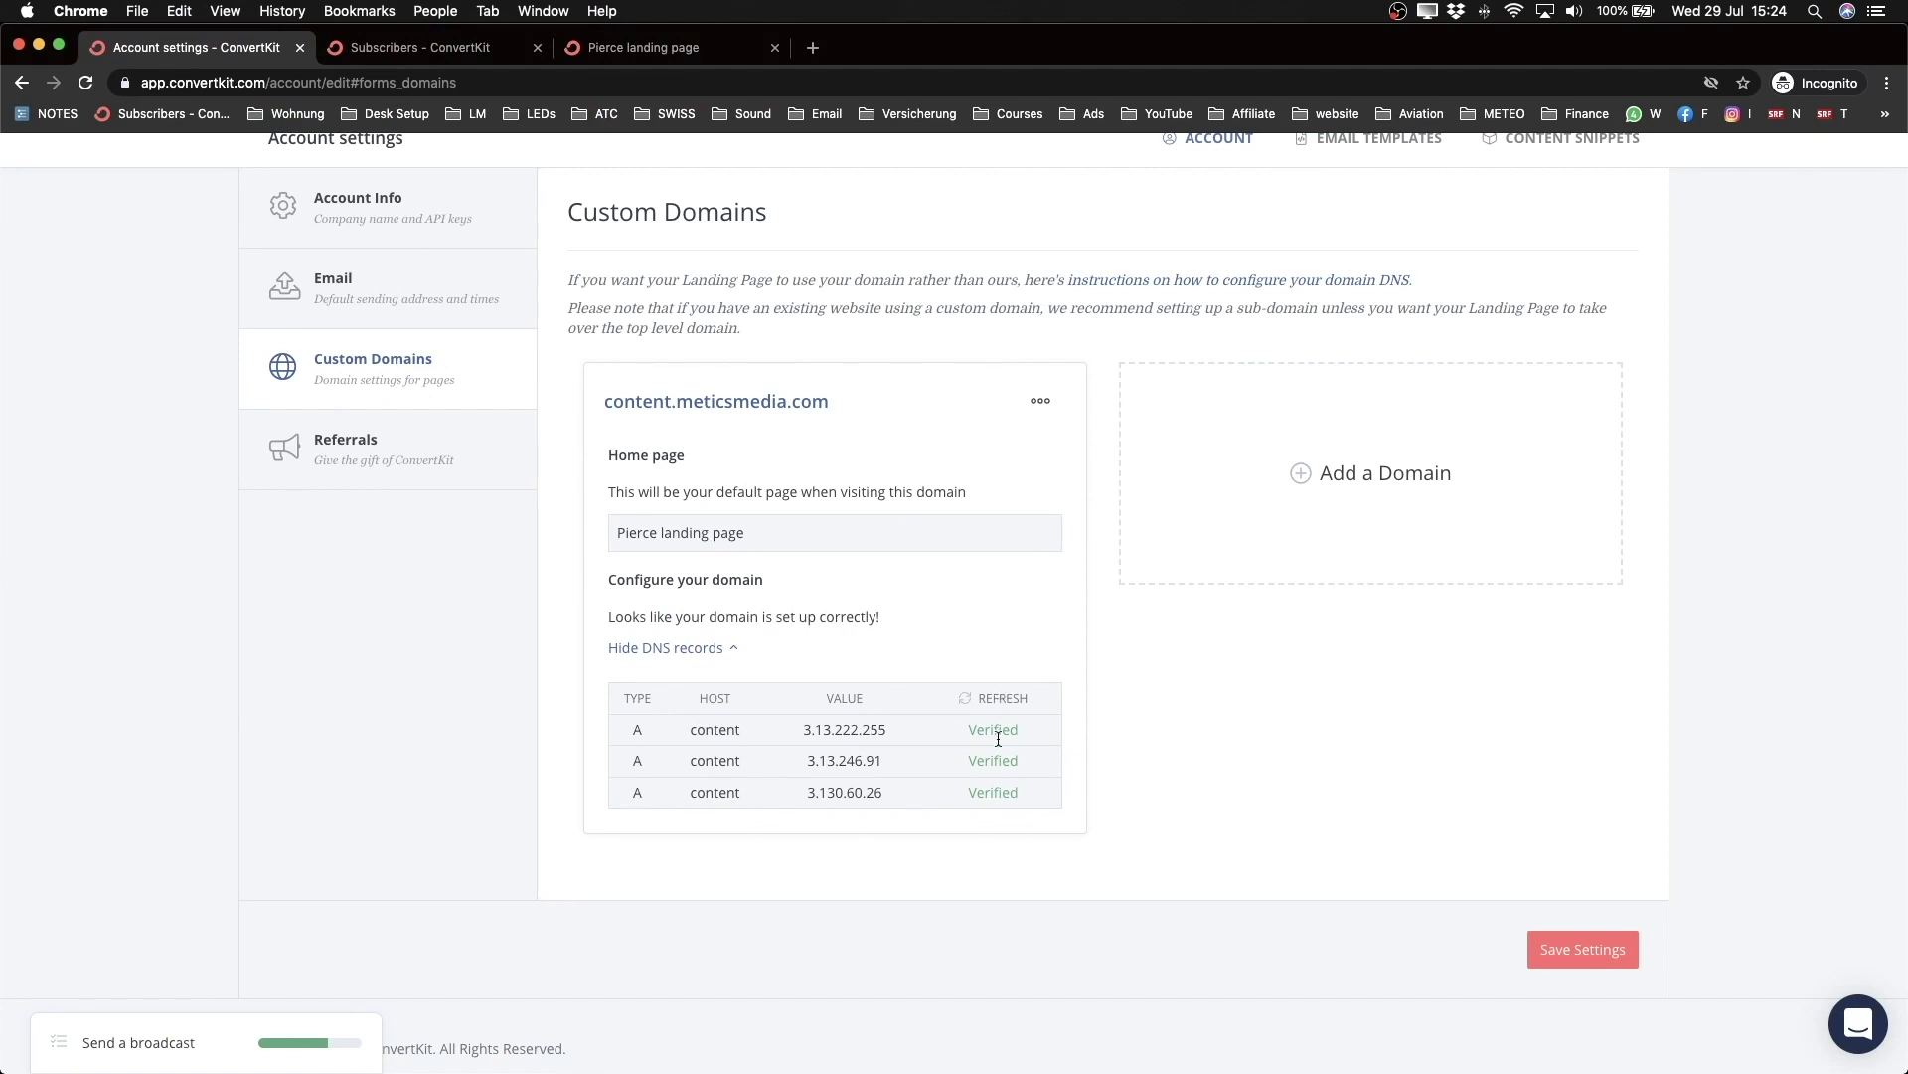
pyautogui.scroll(5, 998, 751)
pyautogui.scroll(-5, 998, 751)
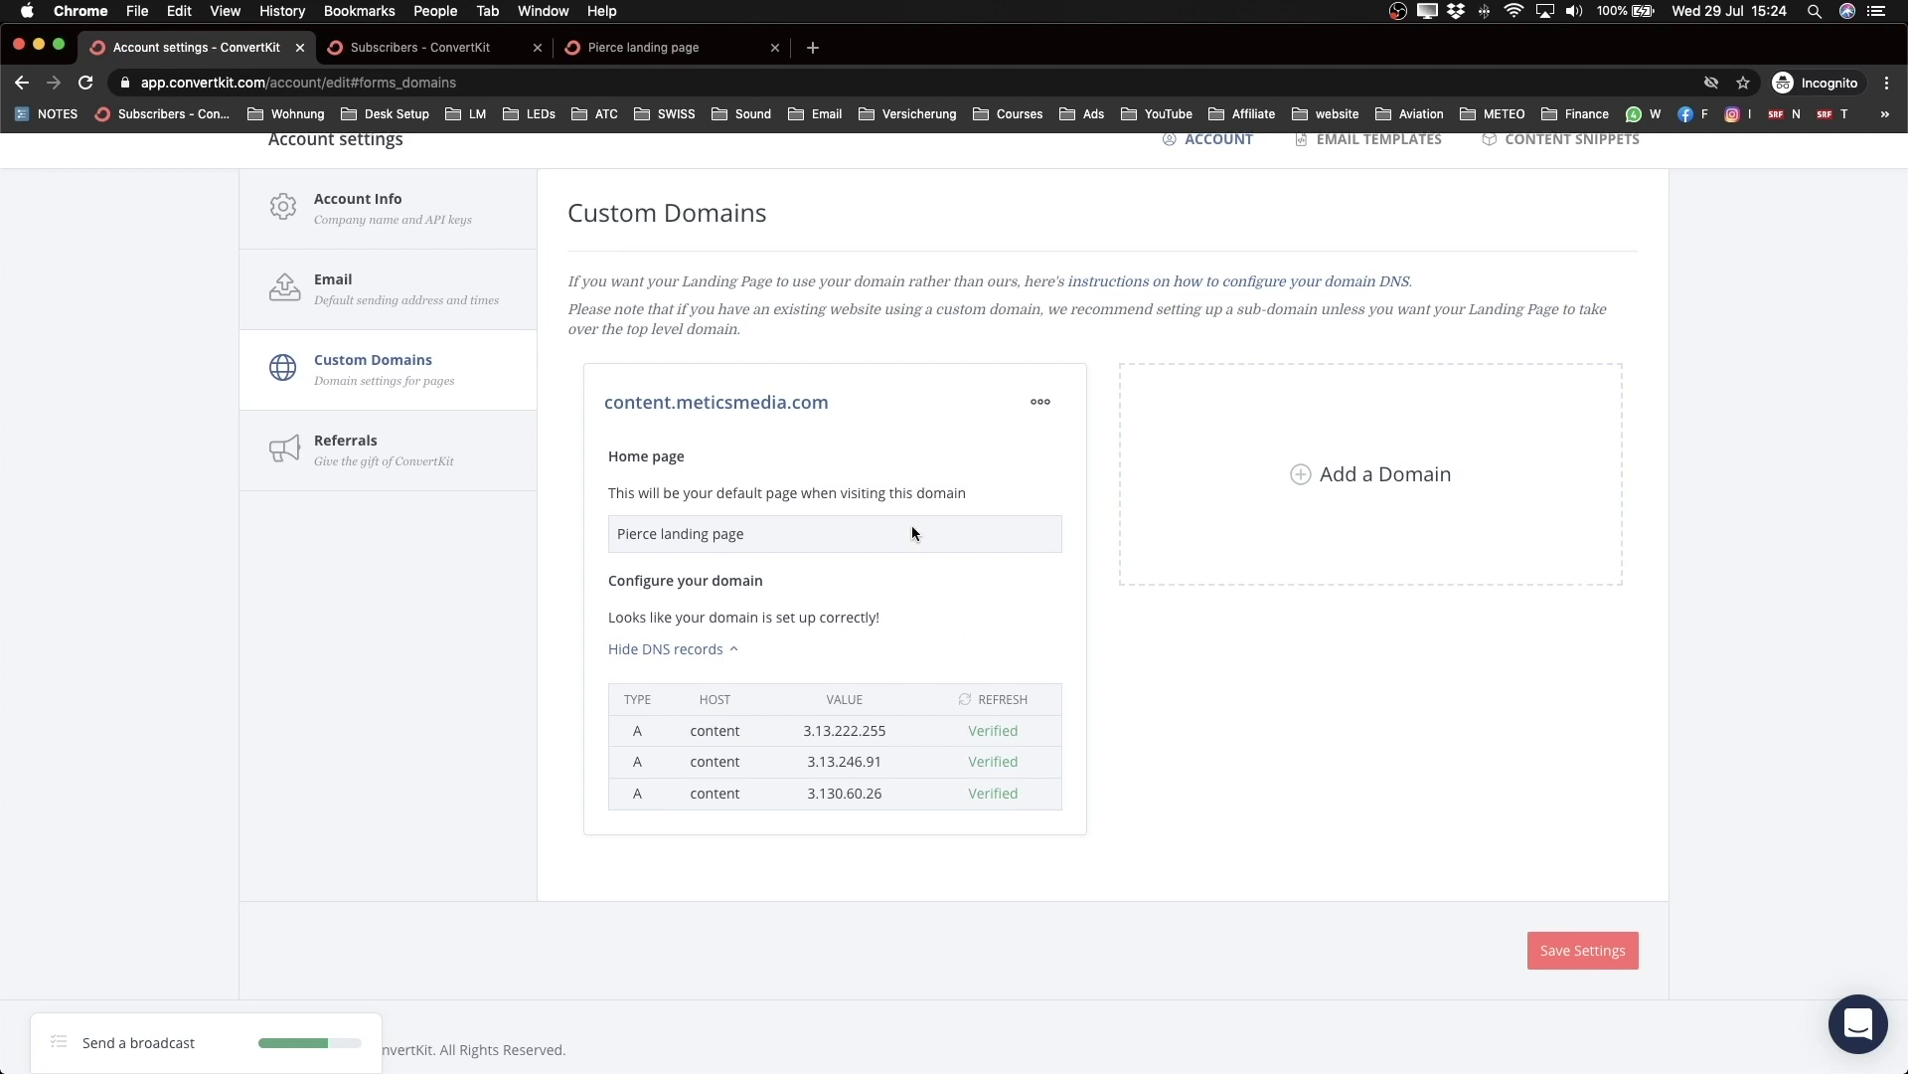
pyautogui.scroll(2, 910, 524)
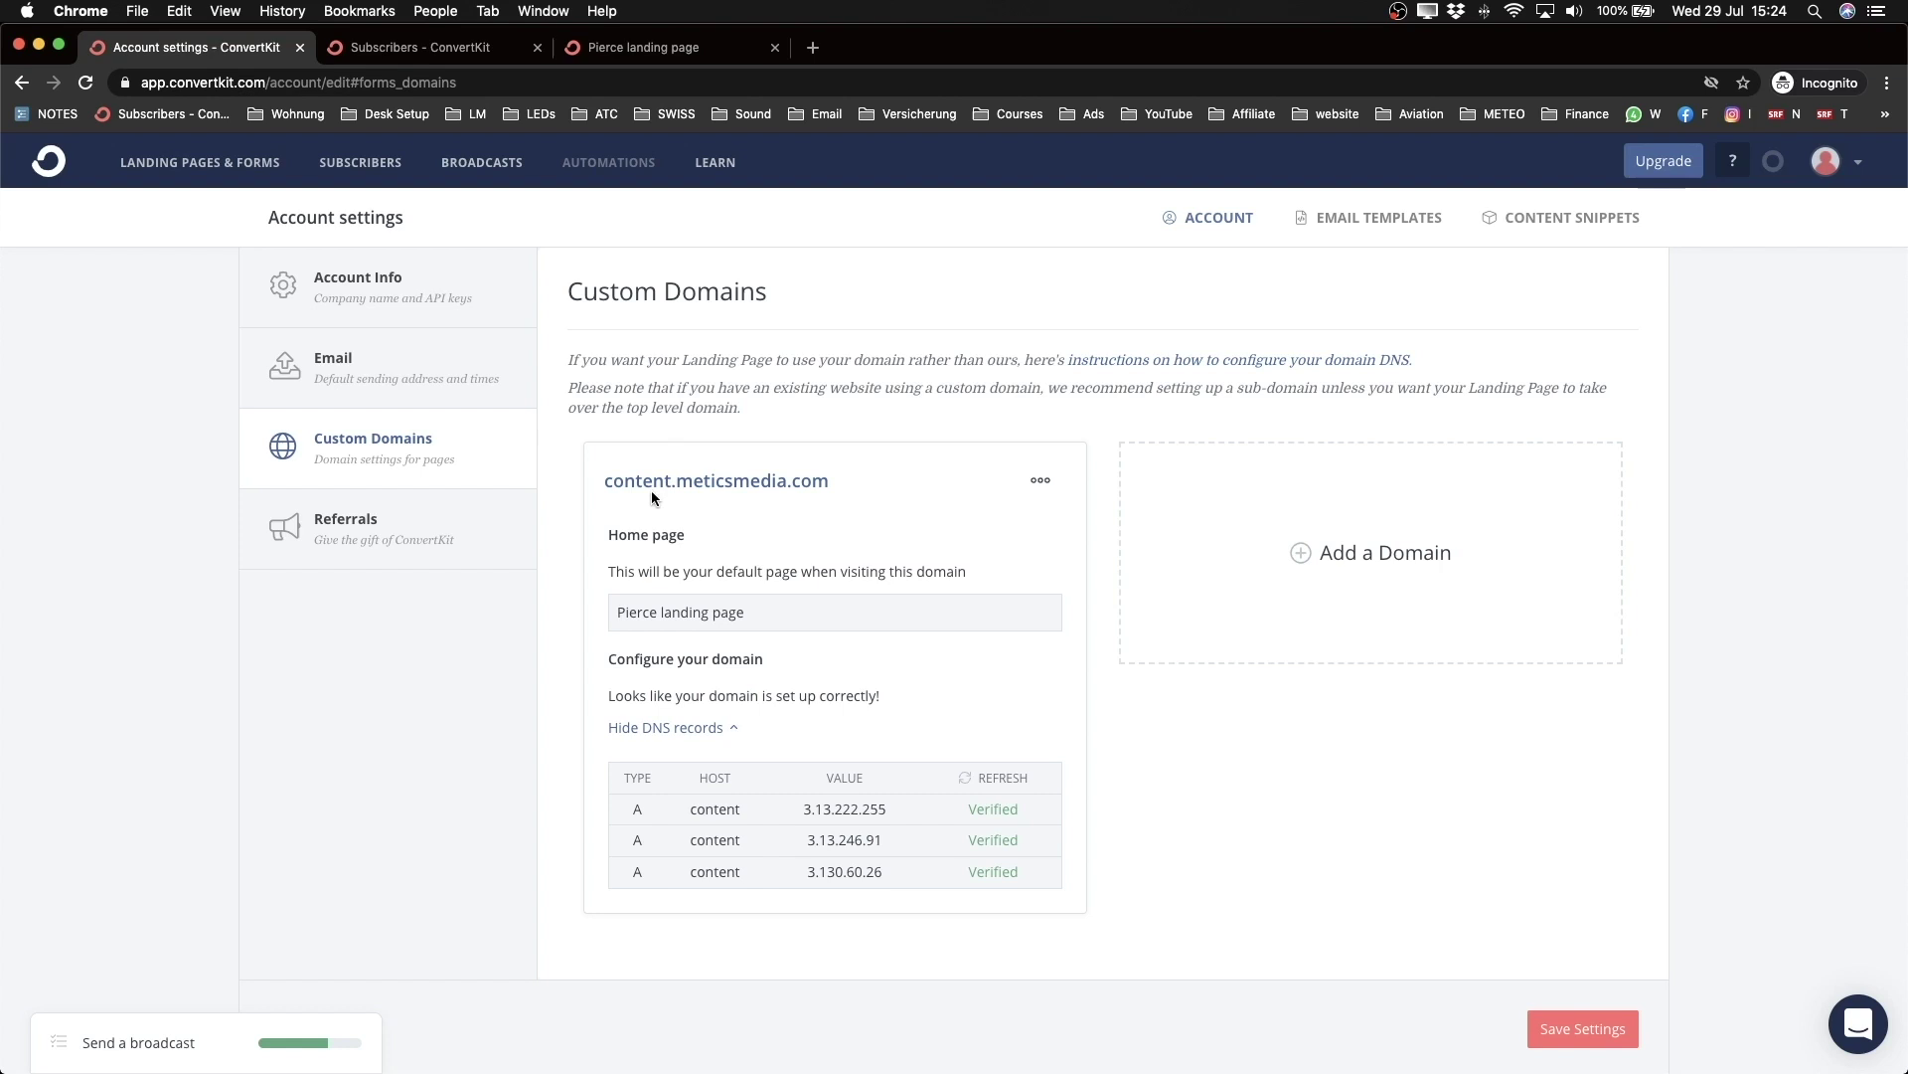
# Step: Go to the Landing Pages & Forms overview
pyautogui.moveTo(613, 481); pyautogui.dragTo(825, 481)
pyautogui.click(825, 460)
pyautogui.click(167, 165)
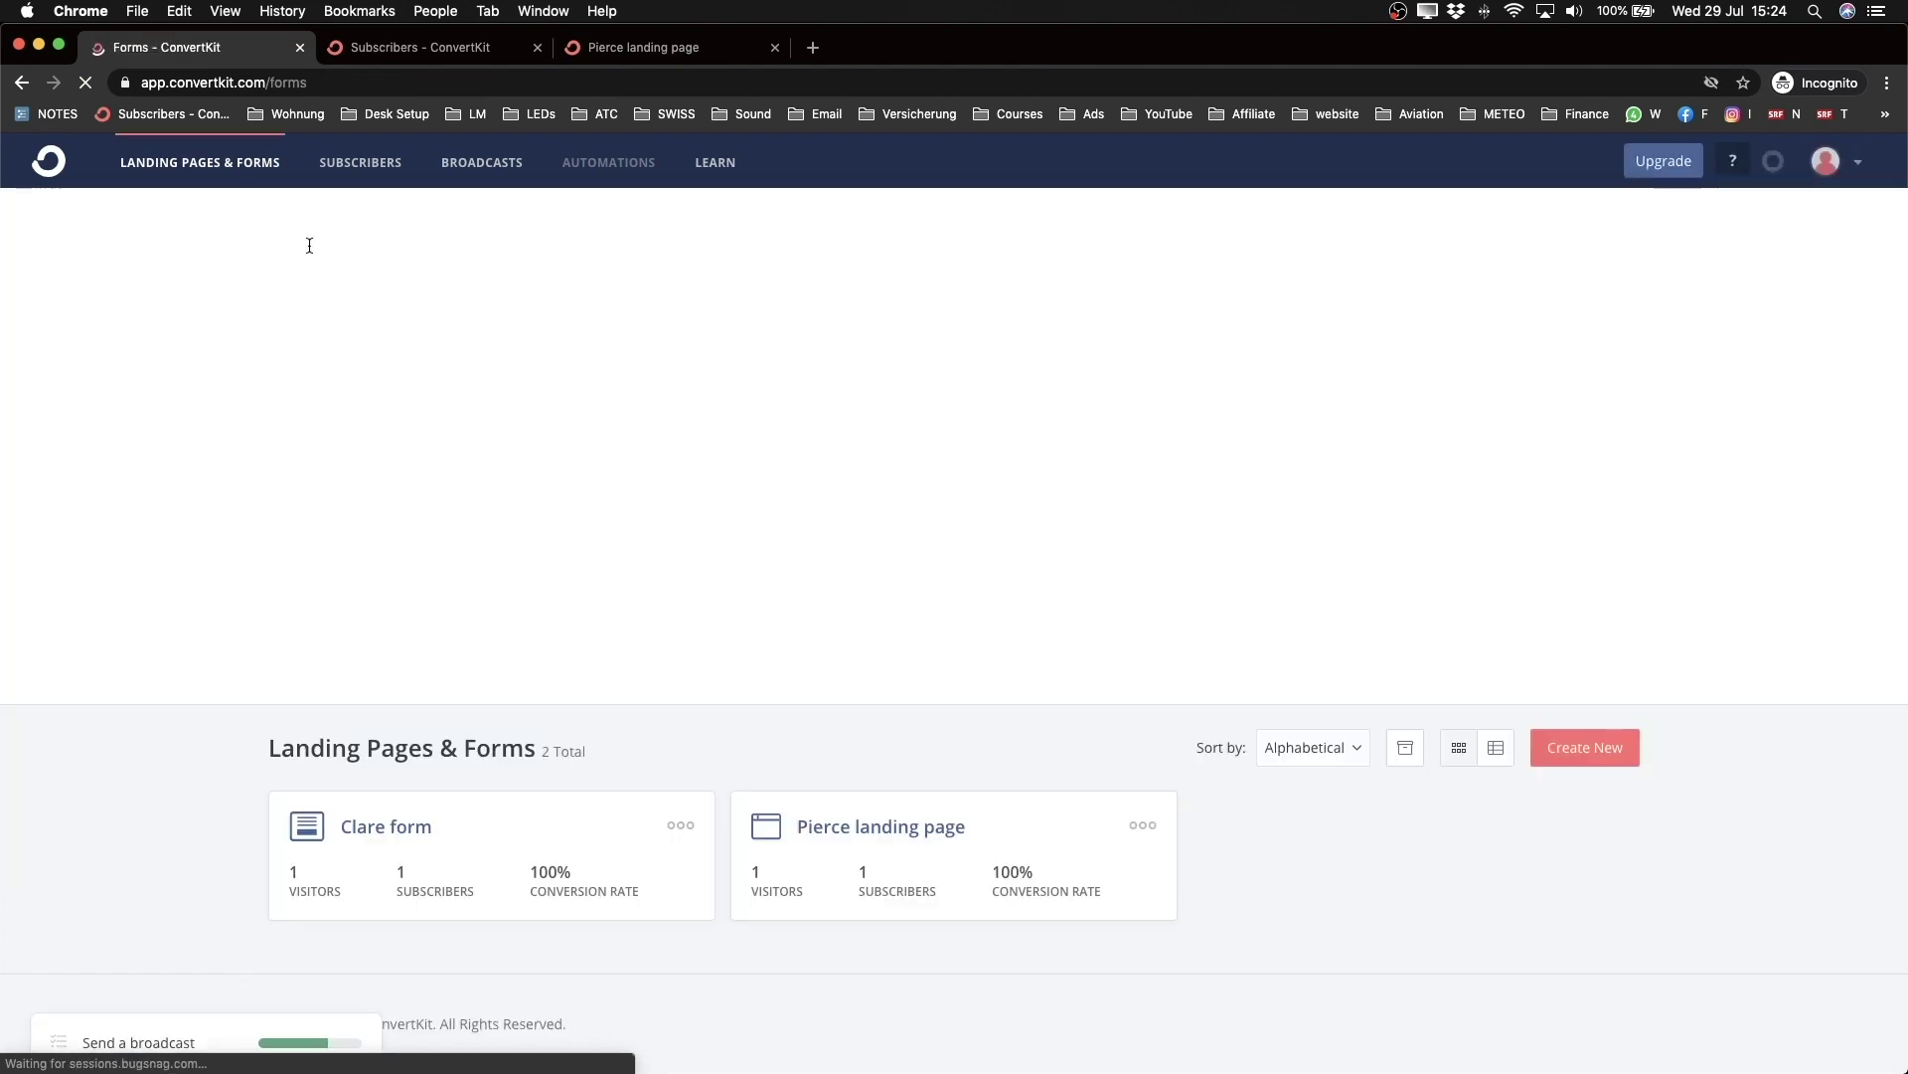
# Step: Rename the Pierce landing page to 'Youtube Checklist'
pyautogui.click(881, 827)
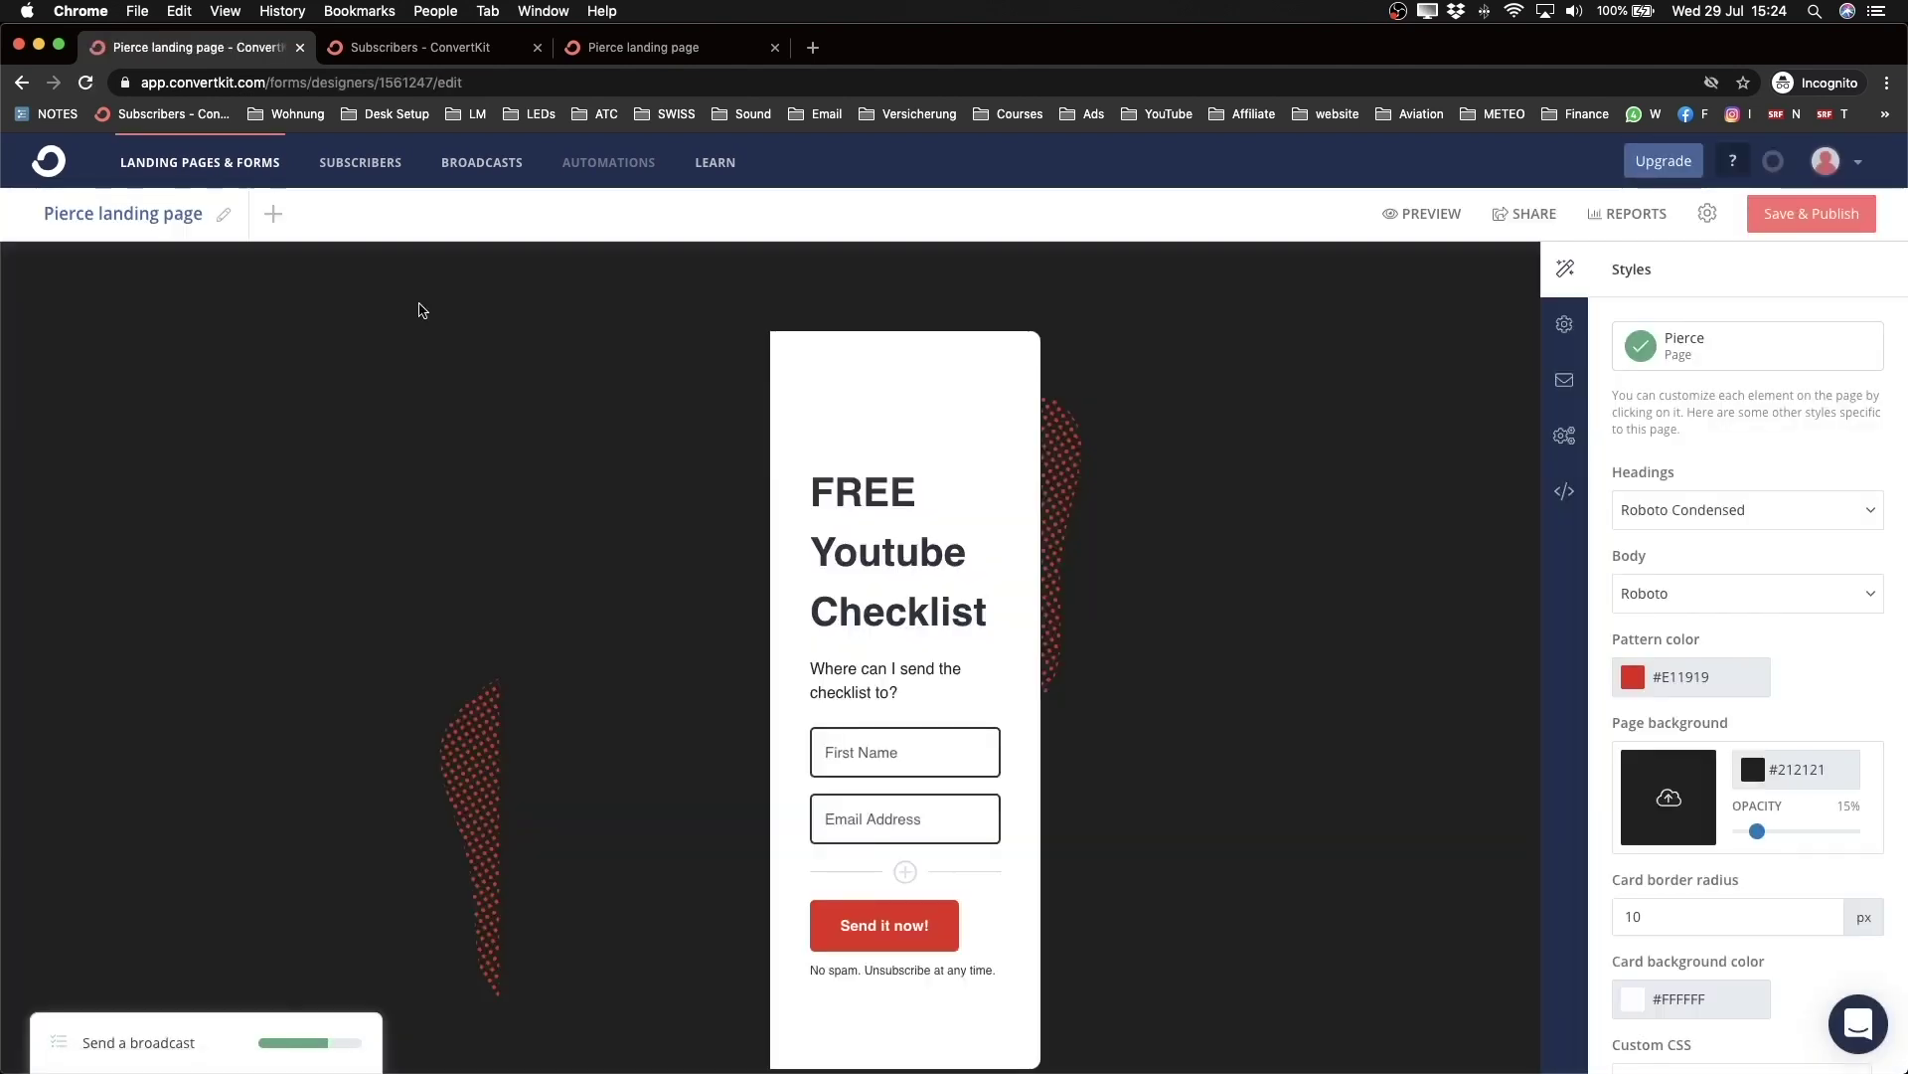
pyautogui.click(223, 215)
pyautogui.moveTo(204, 215); pyautogui.dragTo(44, 216)
pyautogui.write('Youtube ')
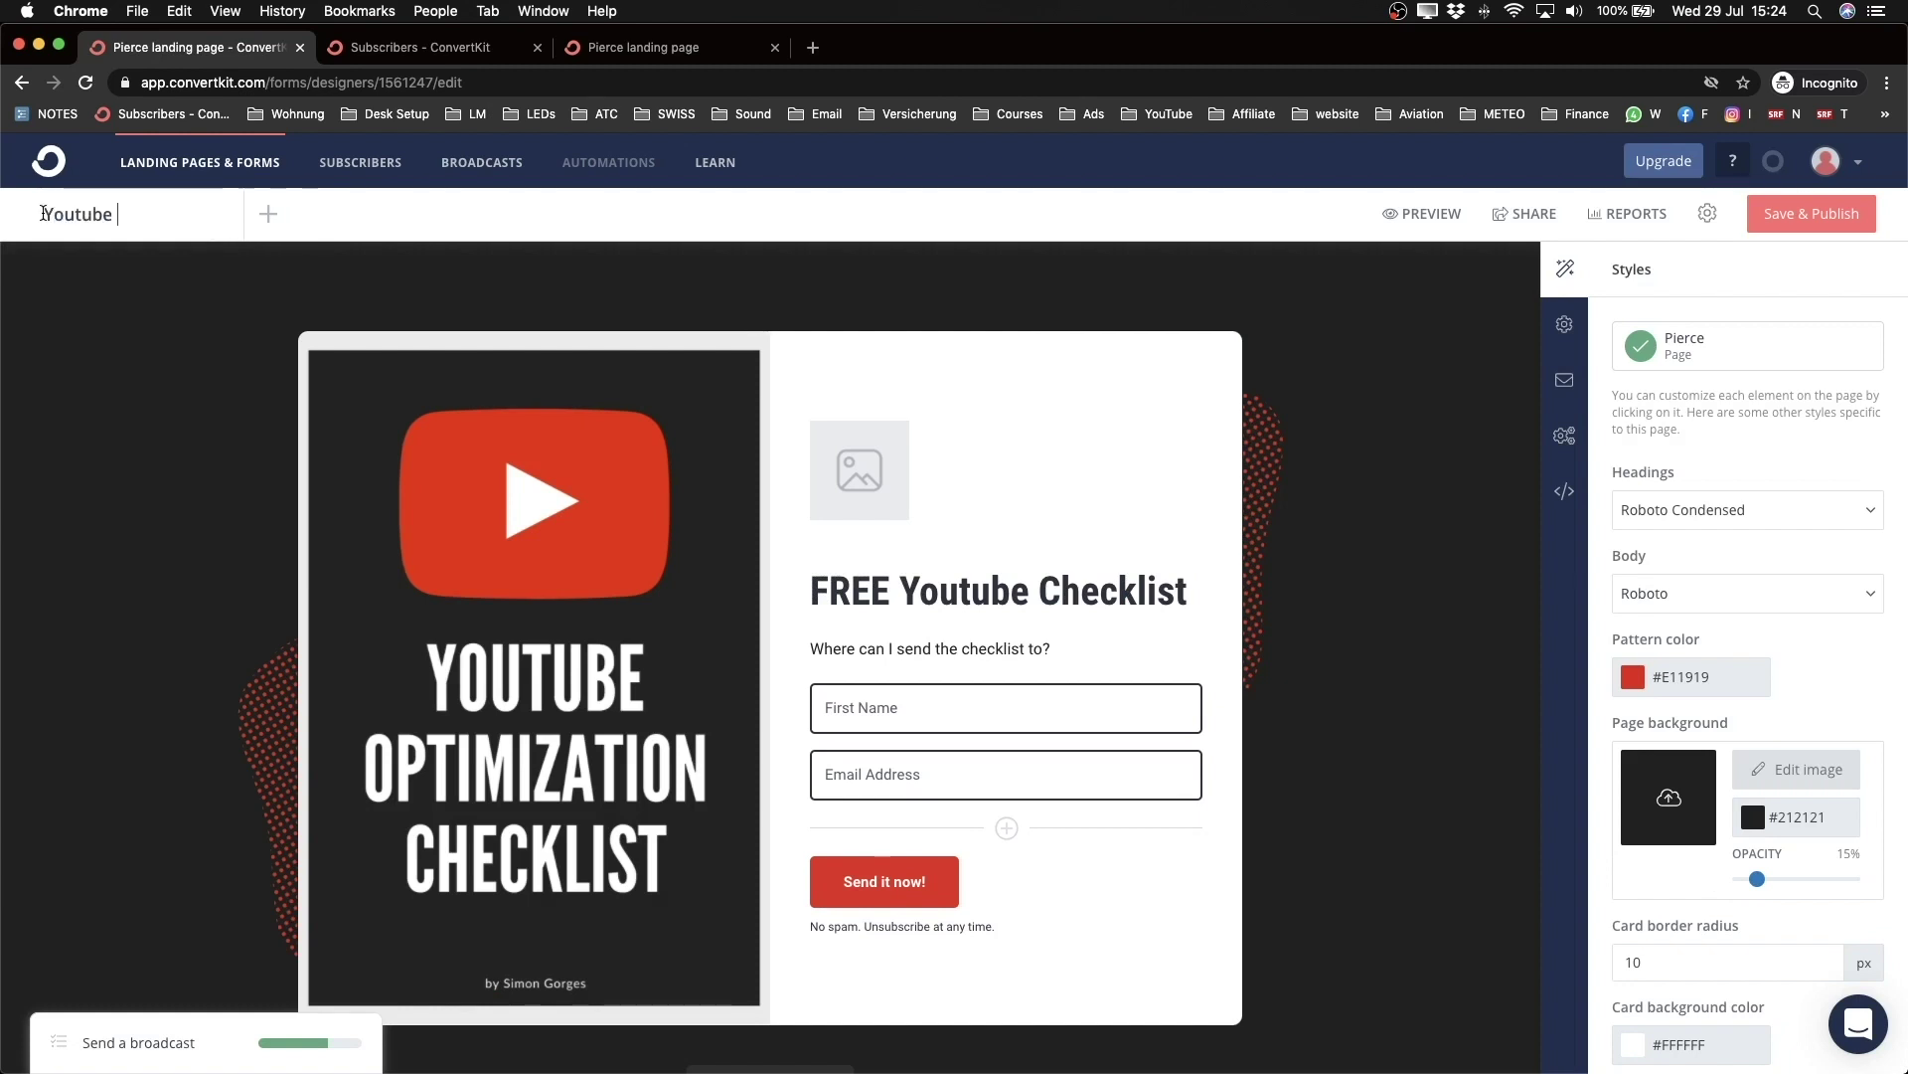
pyautogui.write('Checklist')
# Step: Set the landing page's custom domain to content.meticsmedia.com and save and publish it
pyautogui.click(1565, 327)
pyautogui.click(1691, 370)
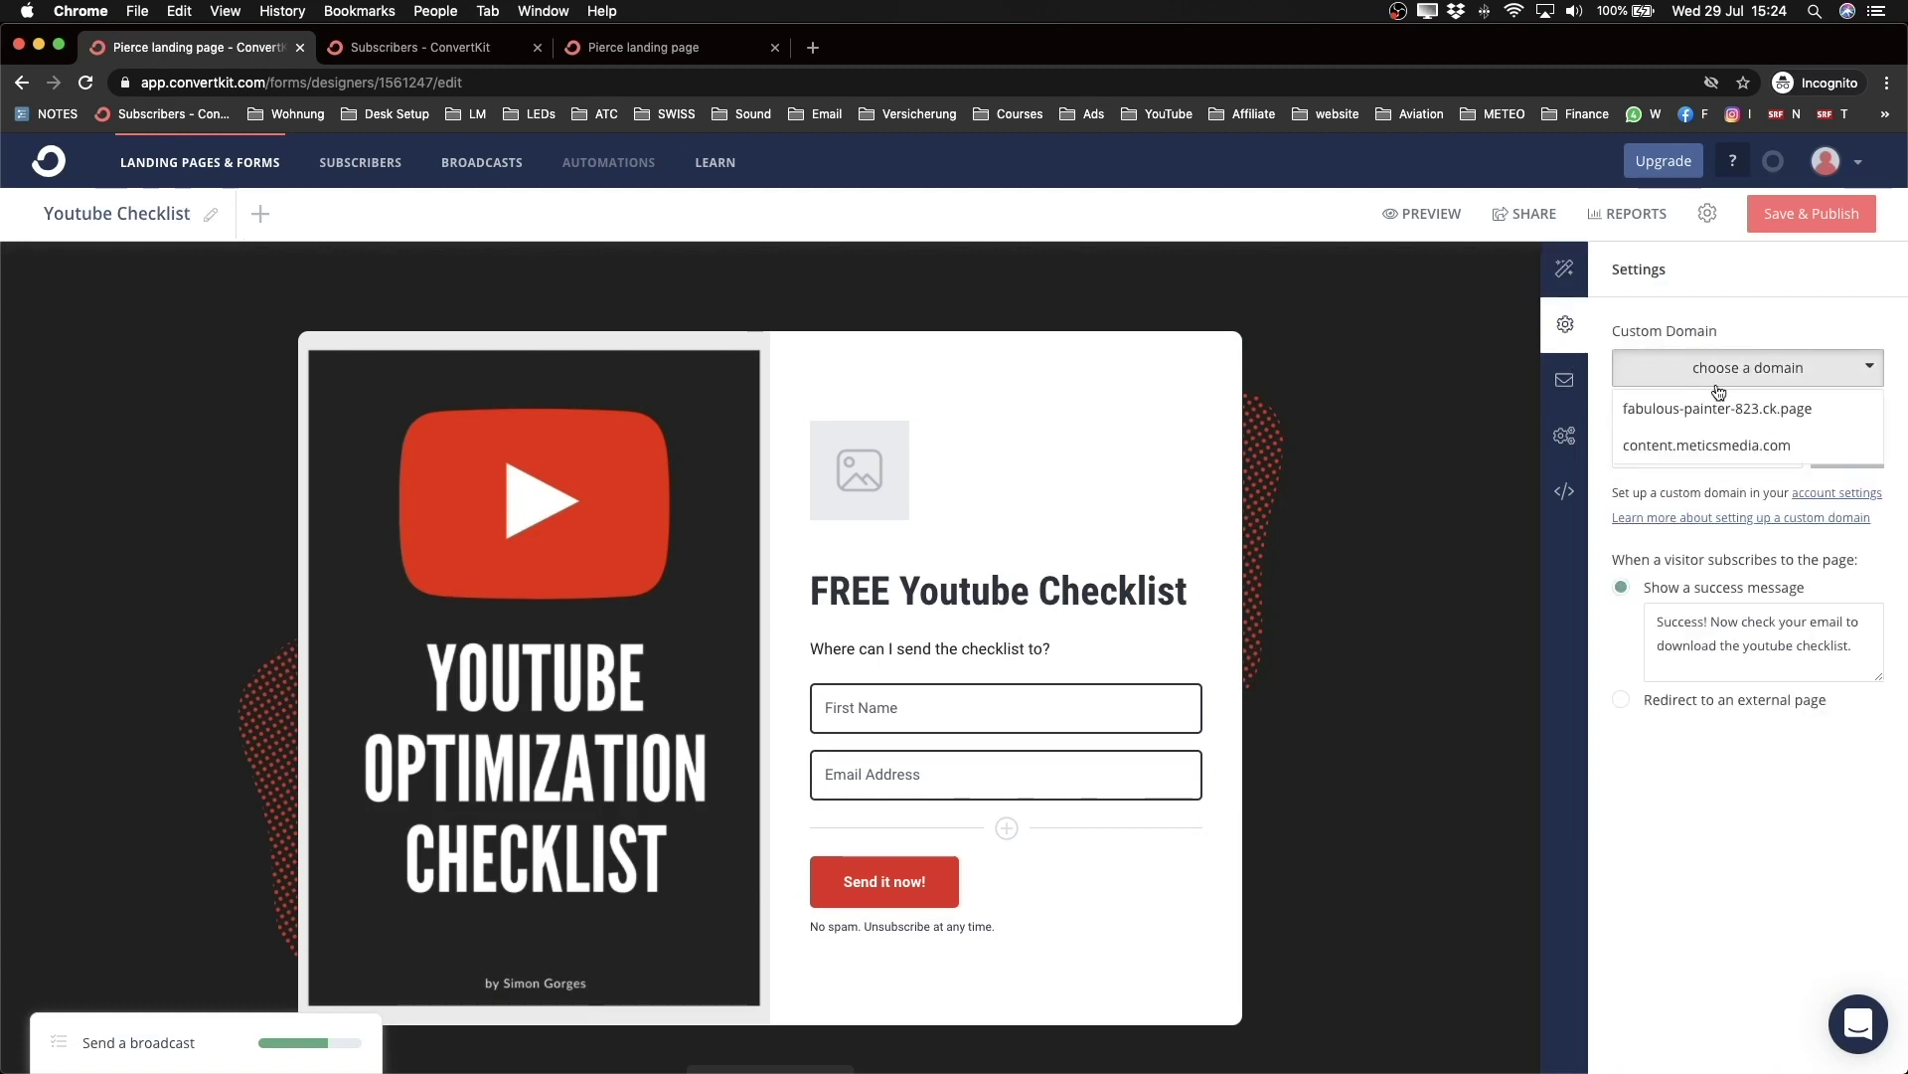
pyautogui.click(1684, 444)
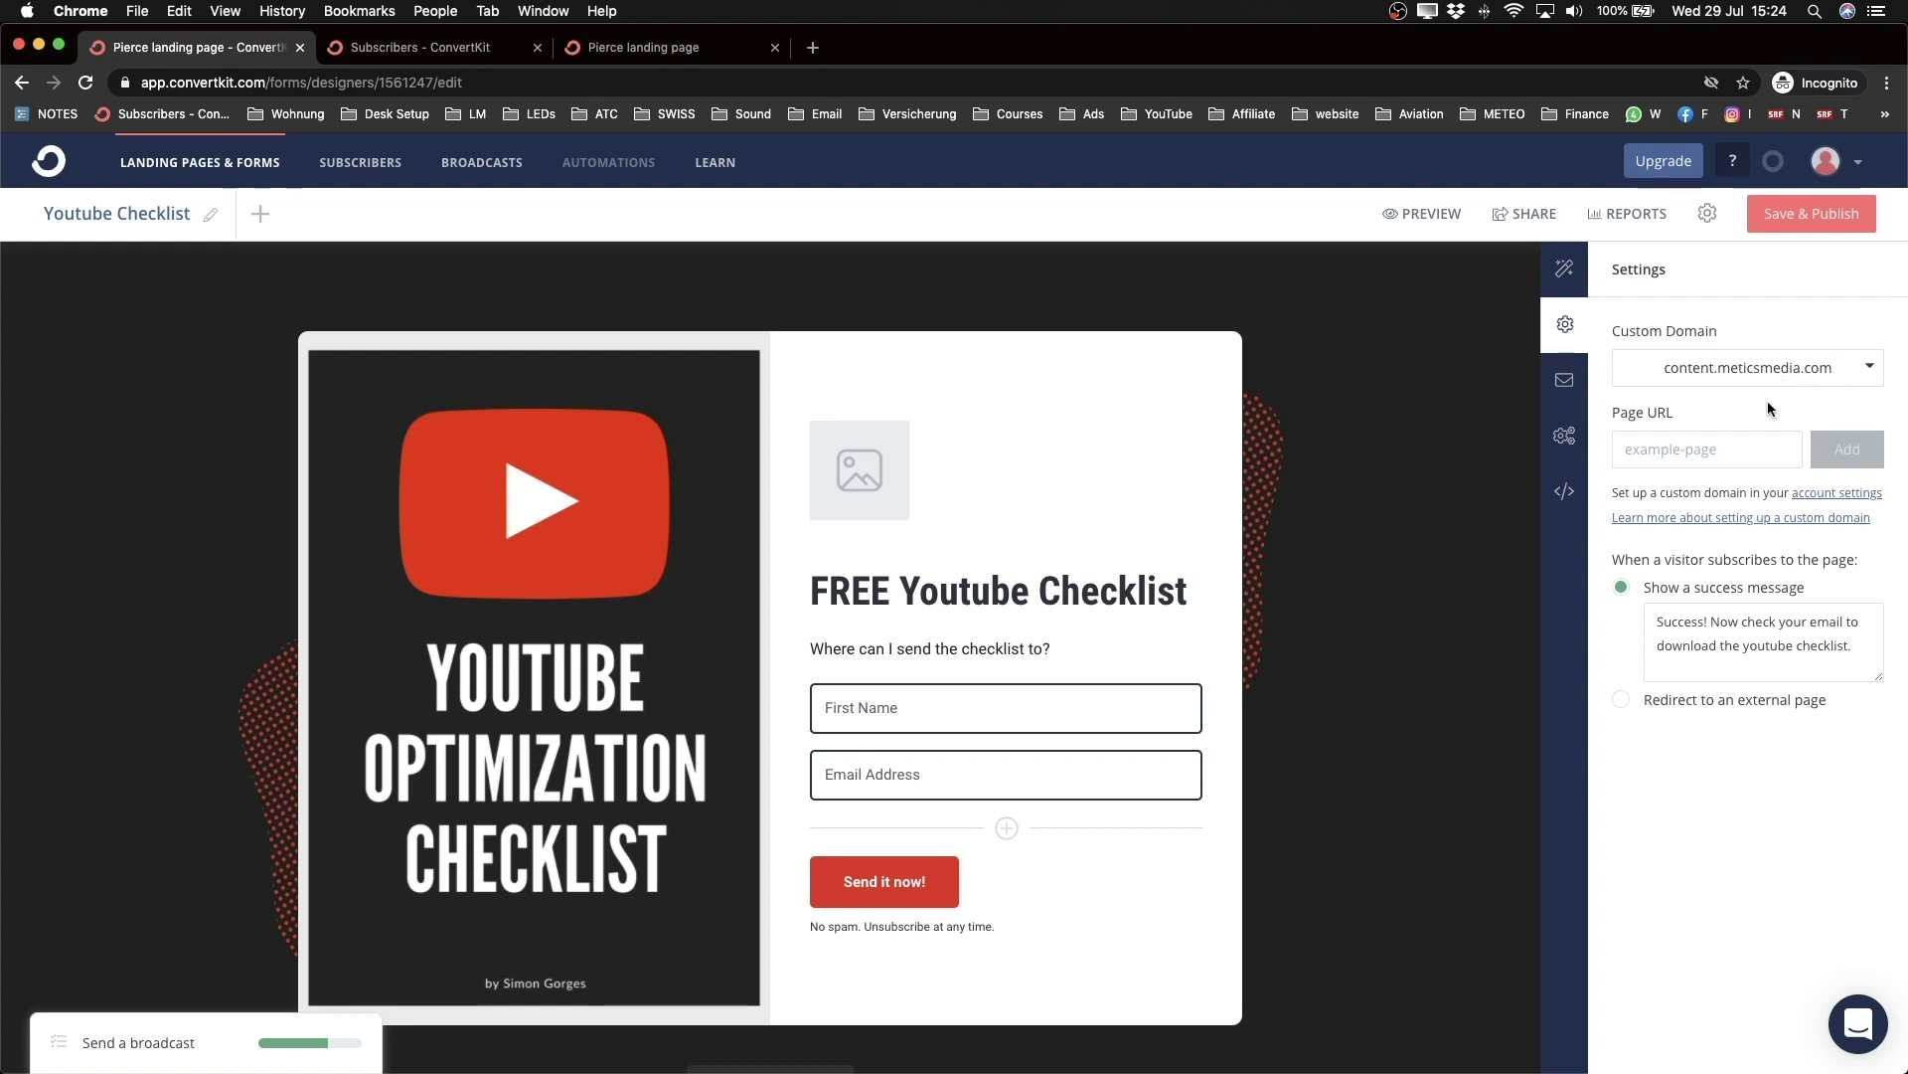
pyautogui.click(1835, 231)
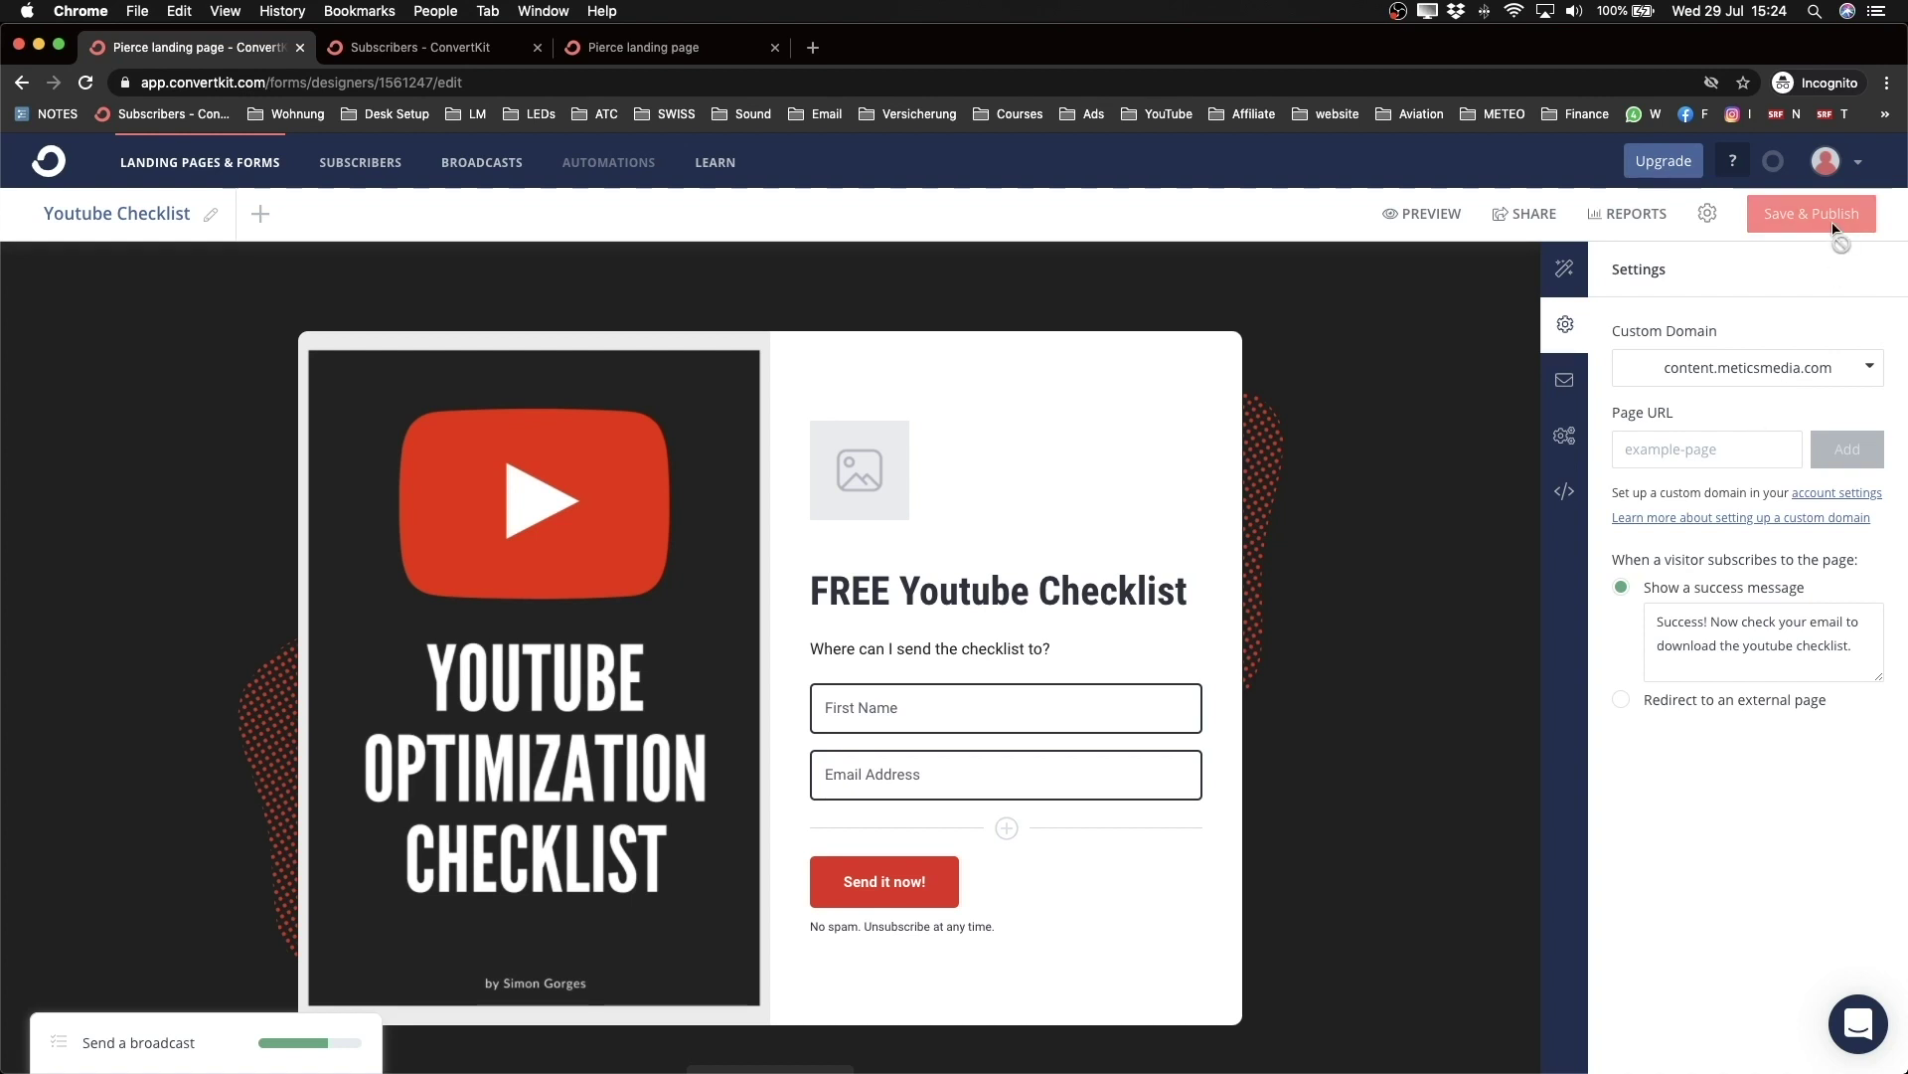
# Step: Copy the landing page's share URL and load it in a new browser tab
pyautogui.click(1537, 213)
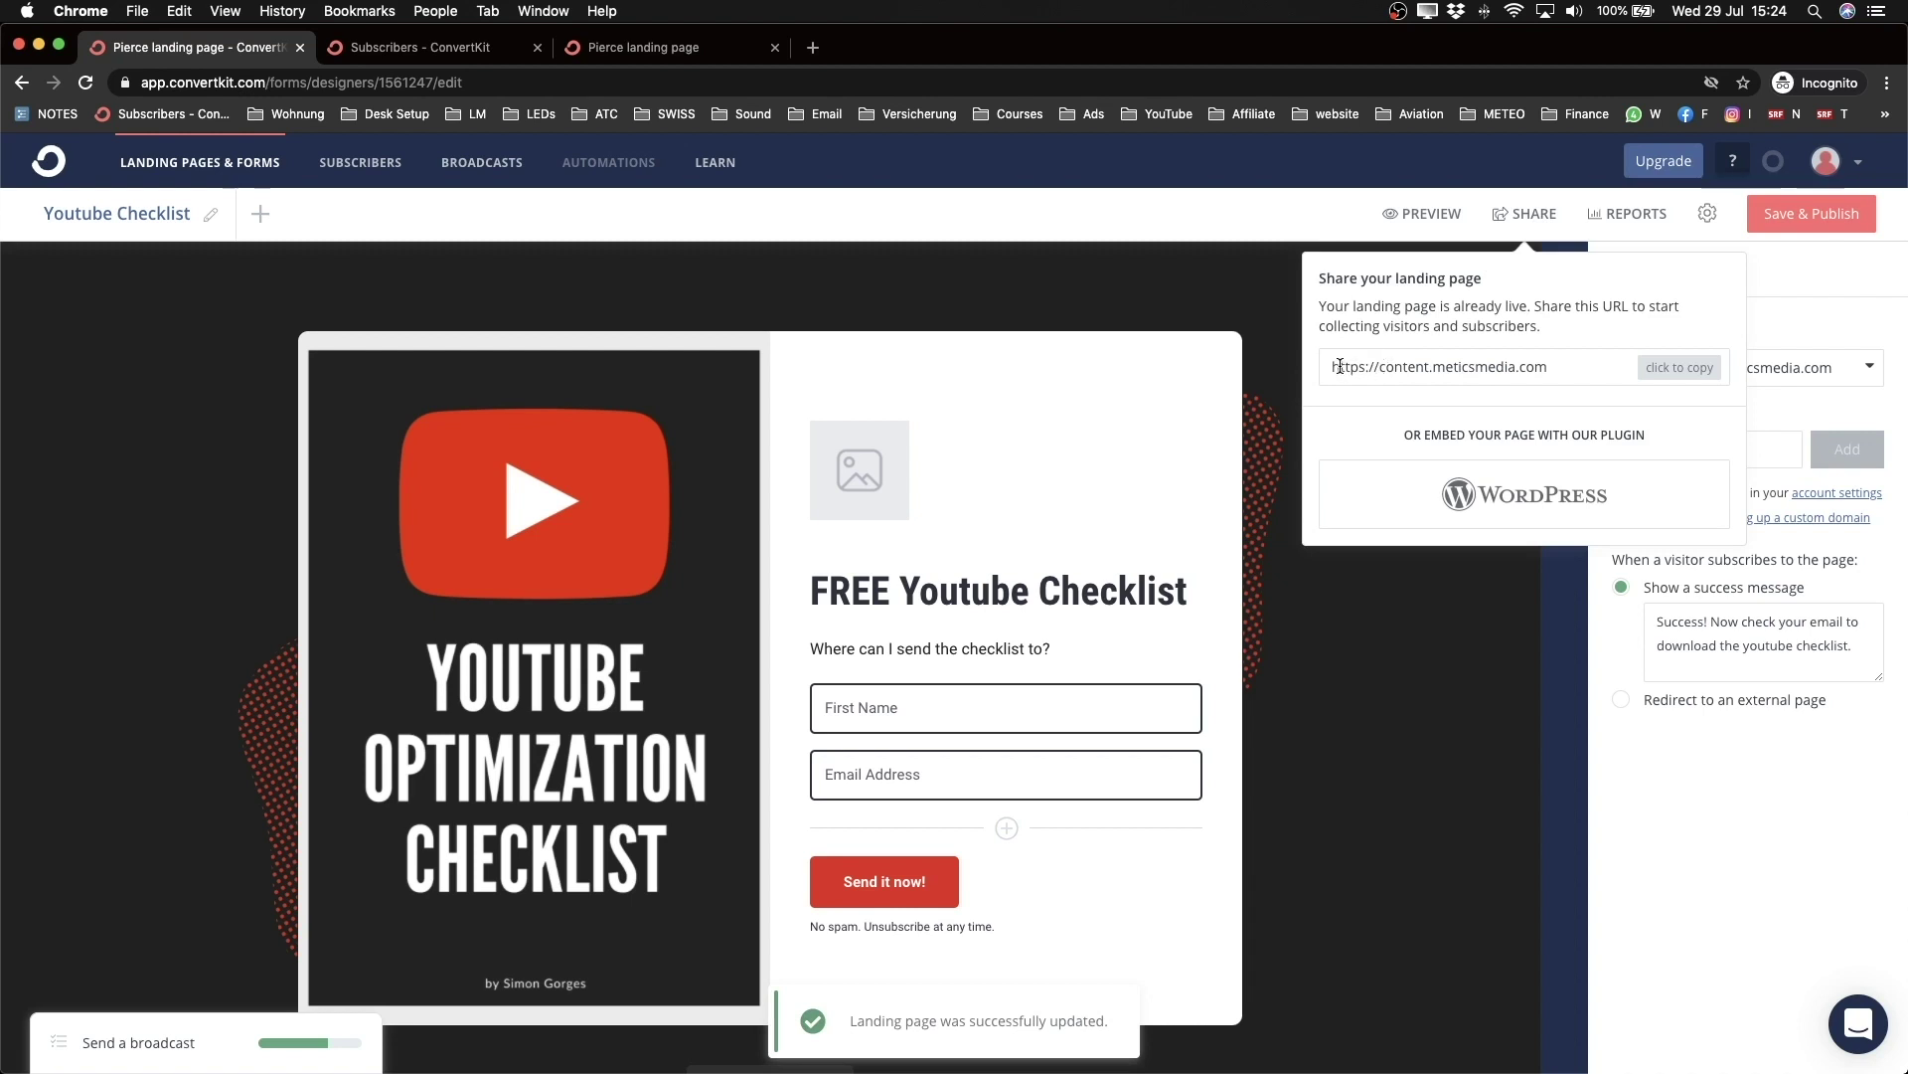
pyautogui.scroll(5, 1340, 366)
pyautogui.moveTo(1355, 366); pyautogui.dragTo(1649, 368)
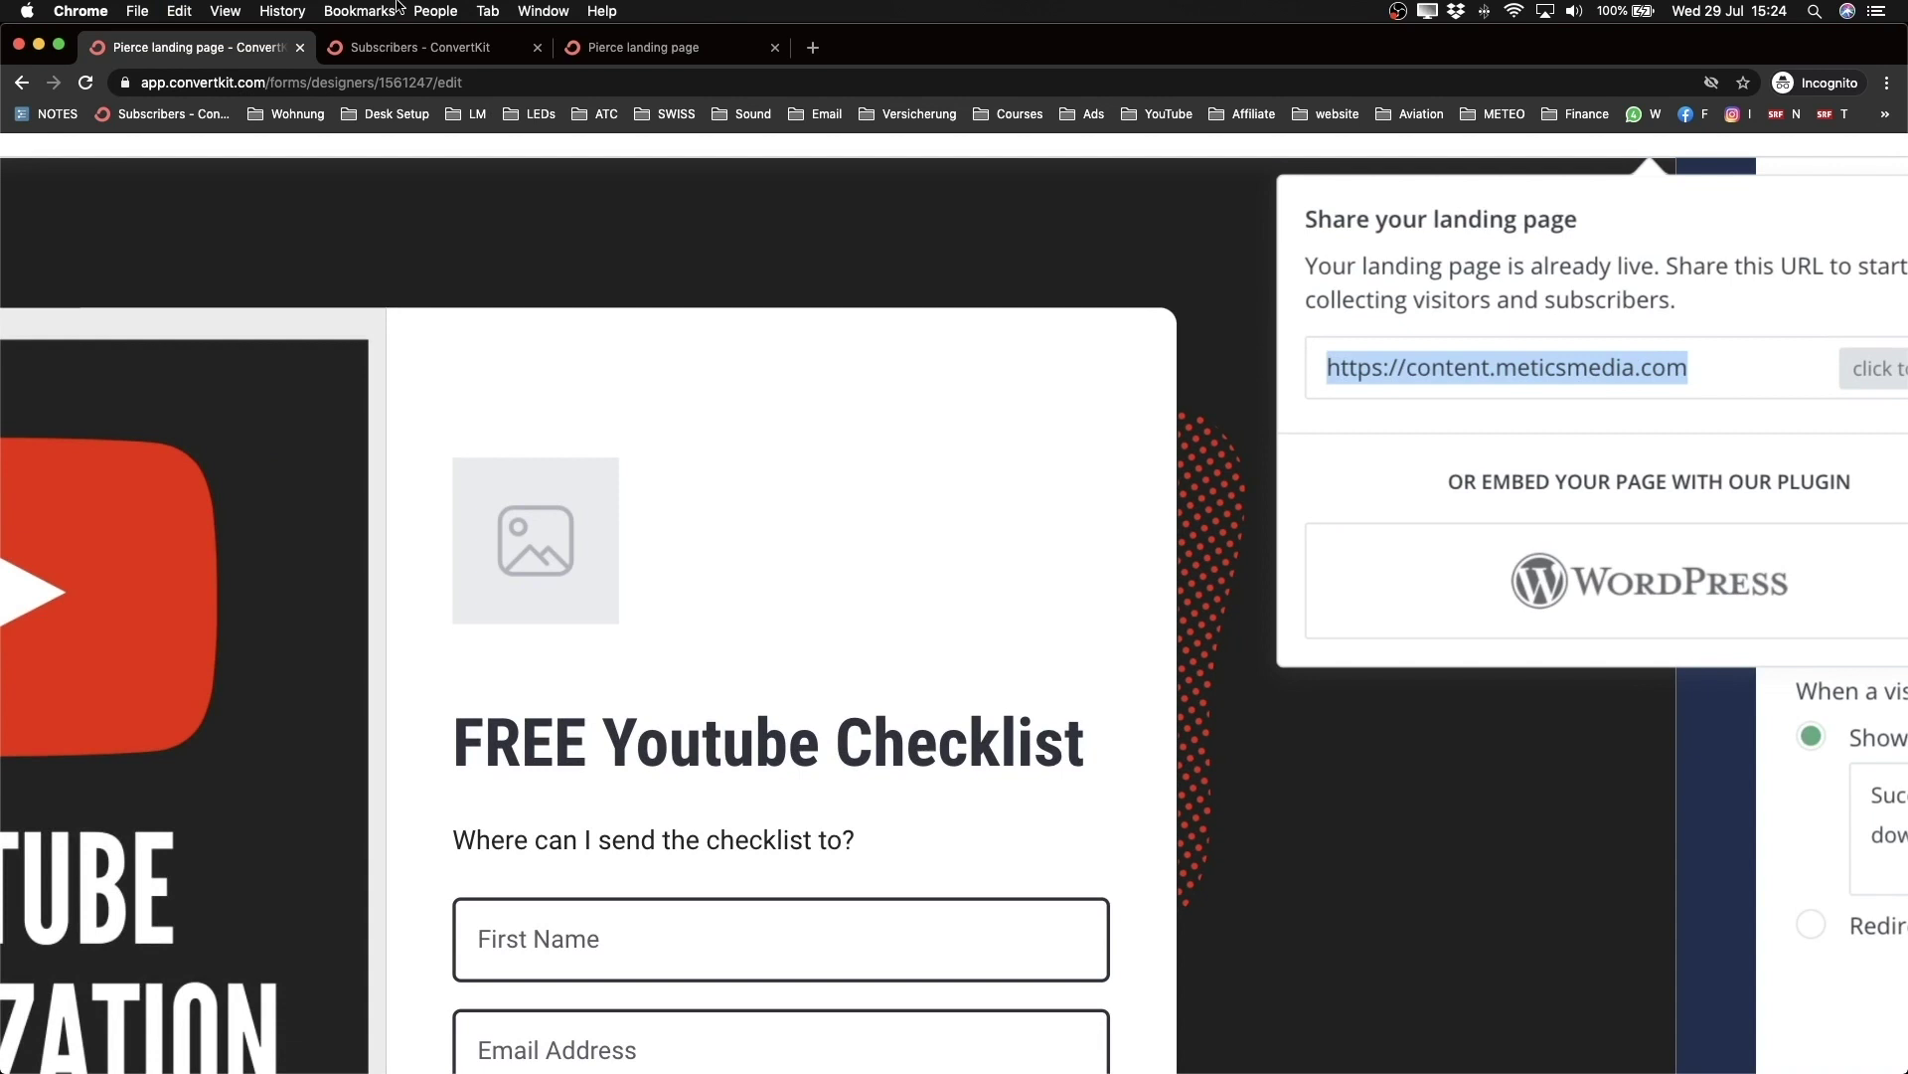
pyautogui.click(814, 48)
pyautogui.write('https://content.meticsmedia.com')
pyautogui.press('Return')
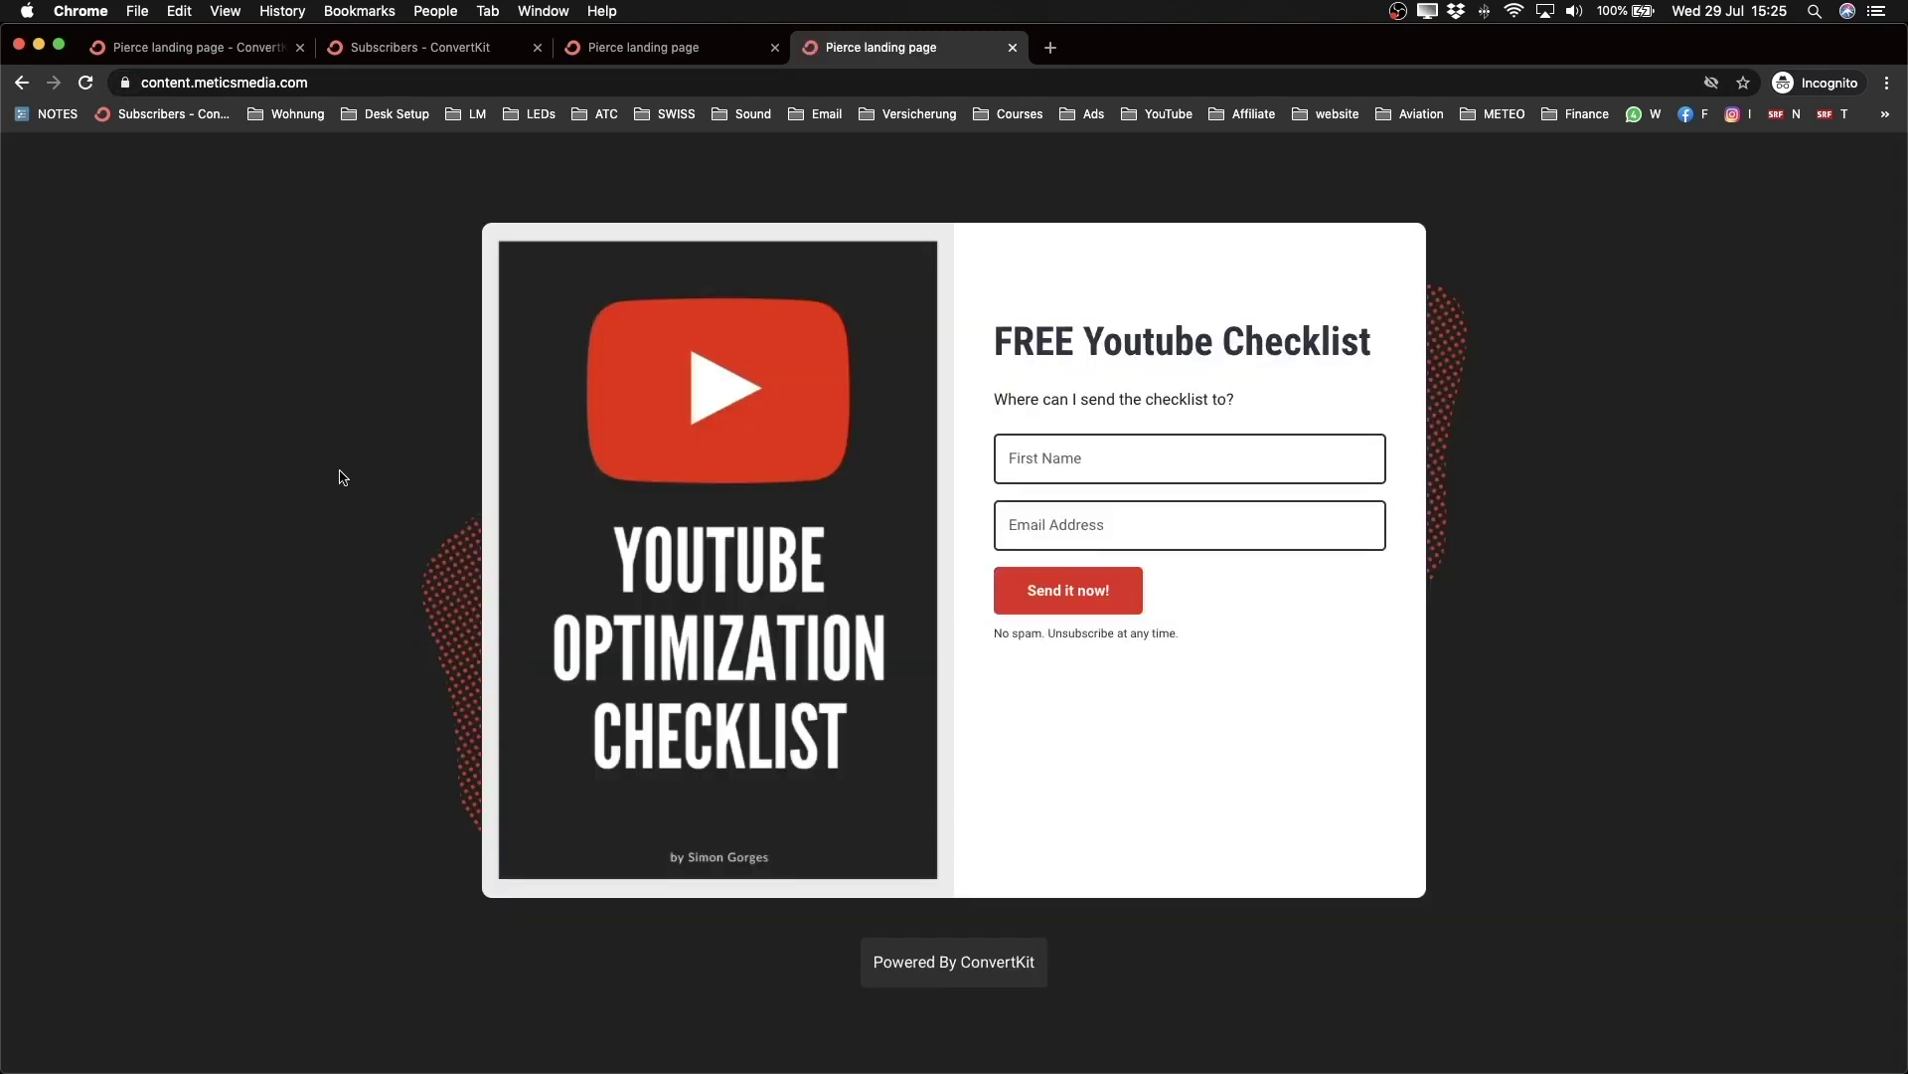
# Step: Confirm the live page at content.meticsmedia.com has a secure connection, then return to ConvertKit
pyautogui.moveTo(147, 83); pyautogui.dragTo(266, 82)
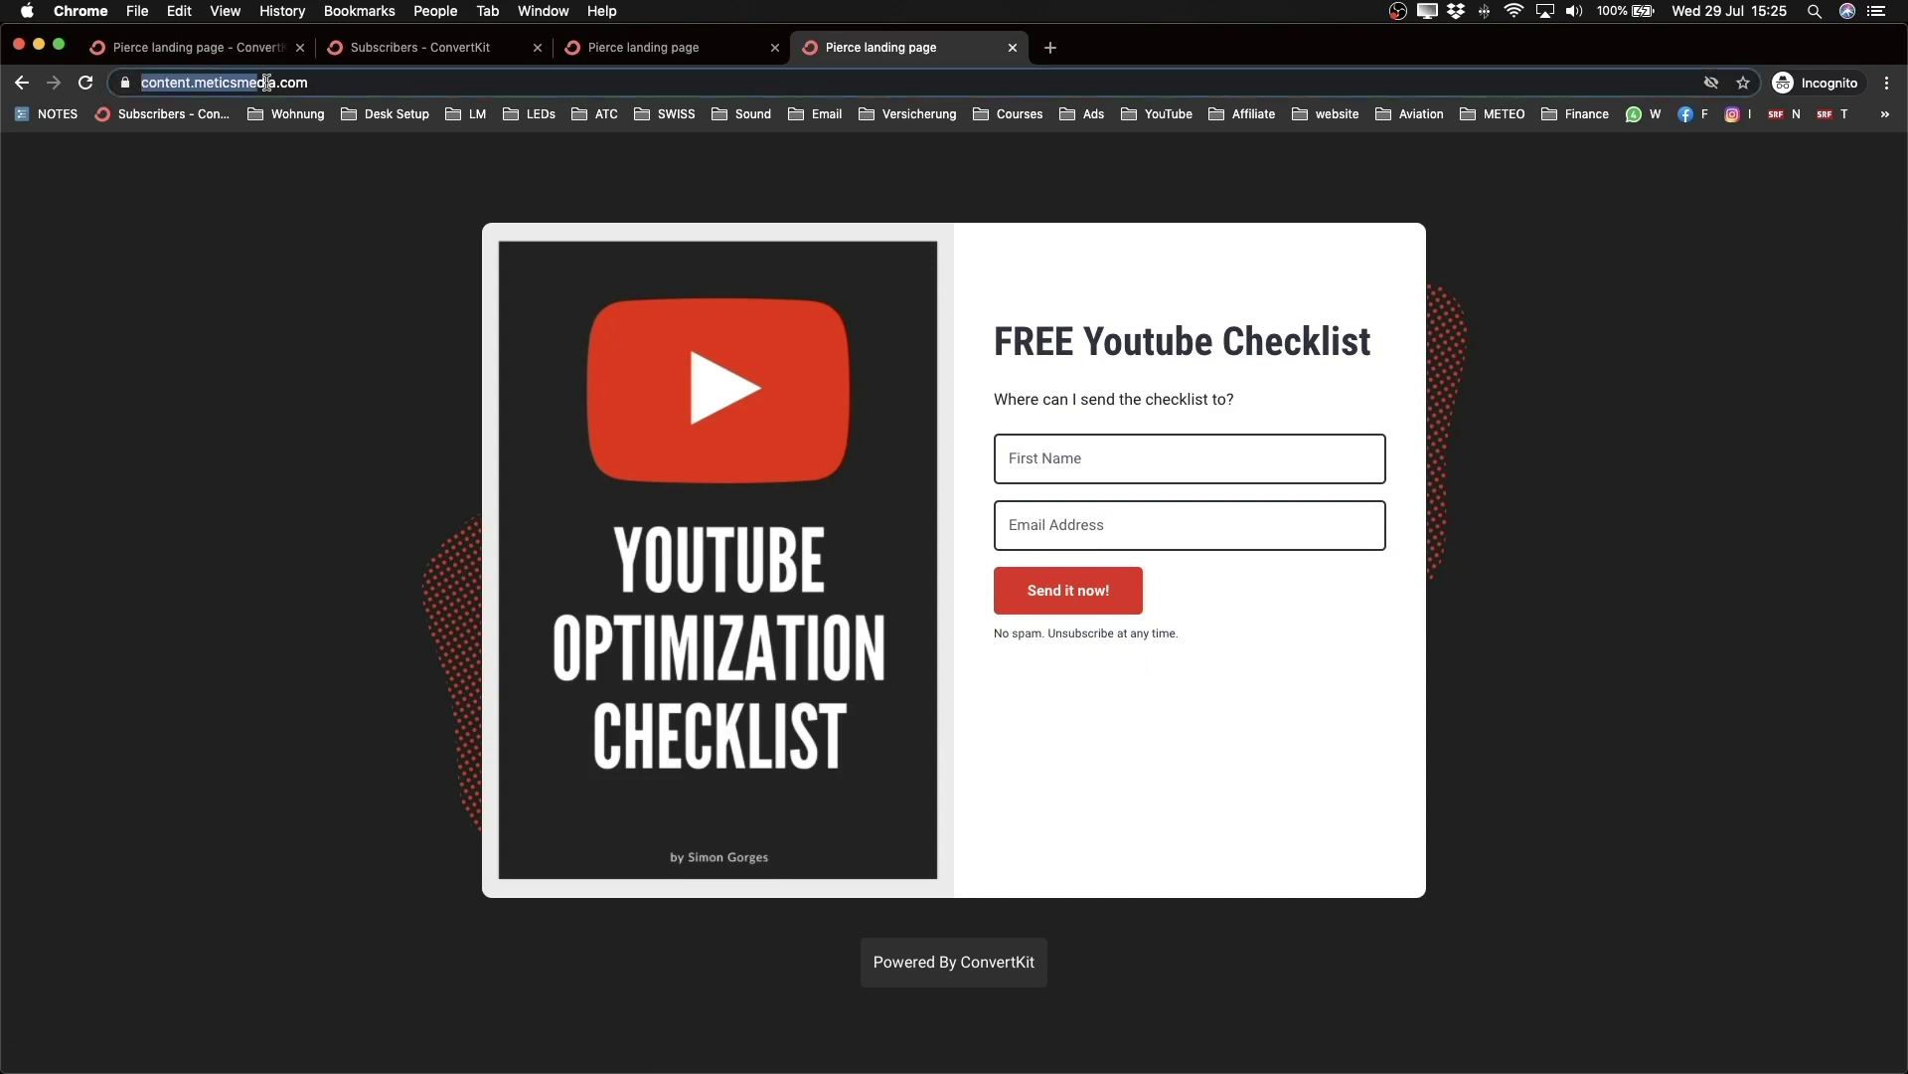
pyautogui.click(395, 512)
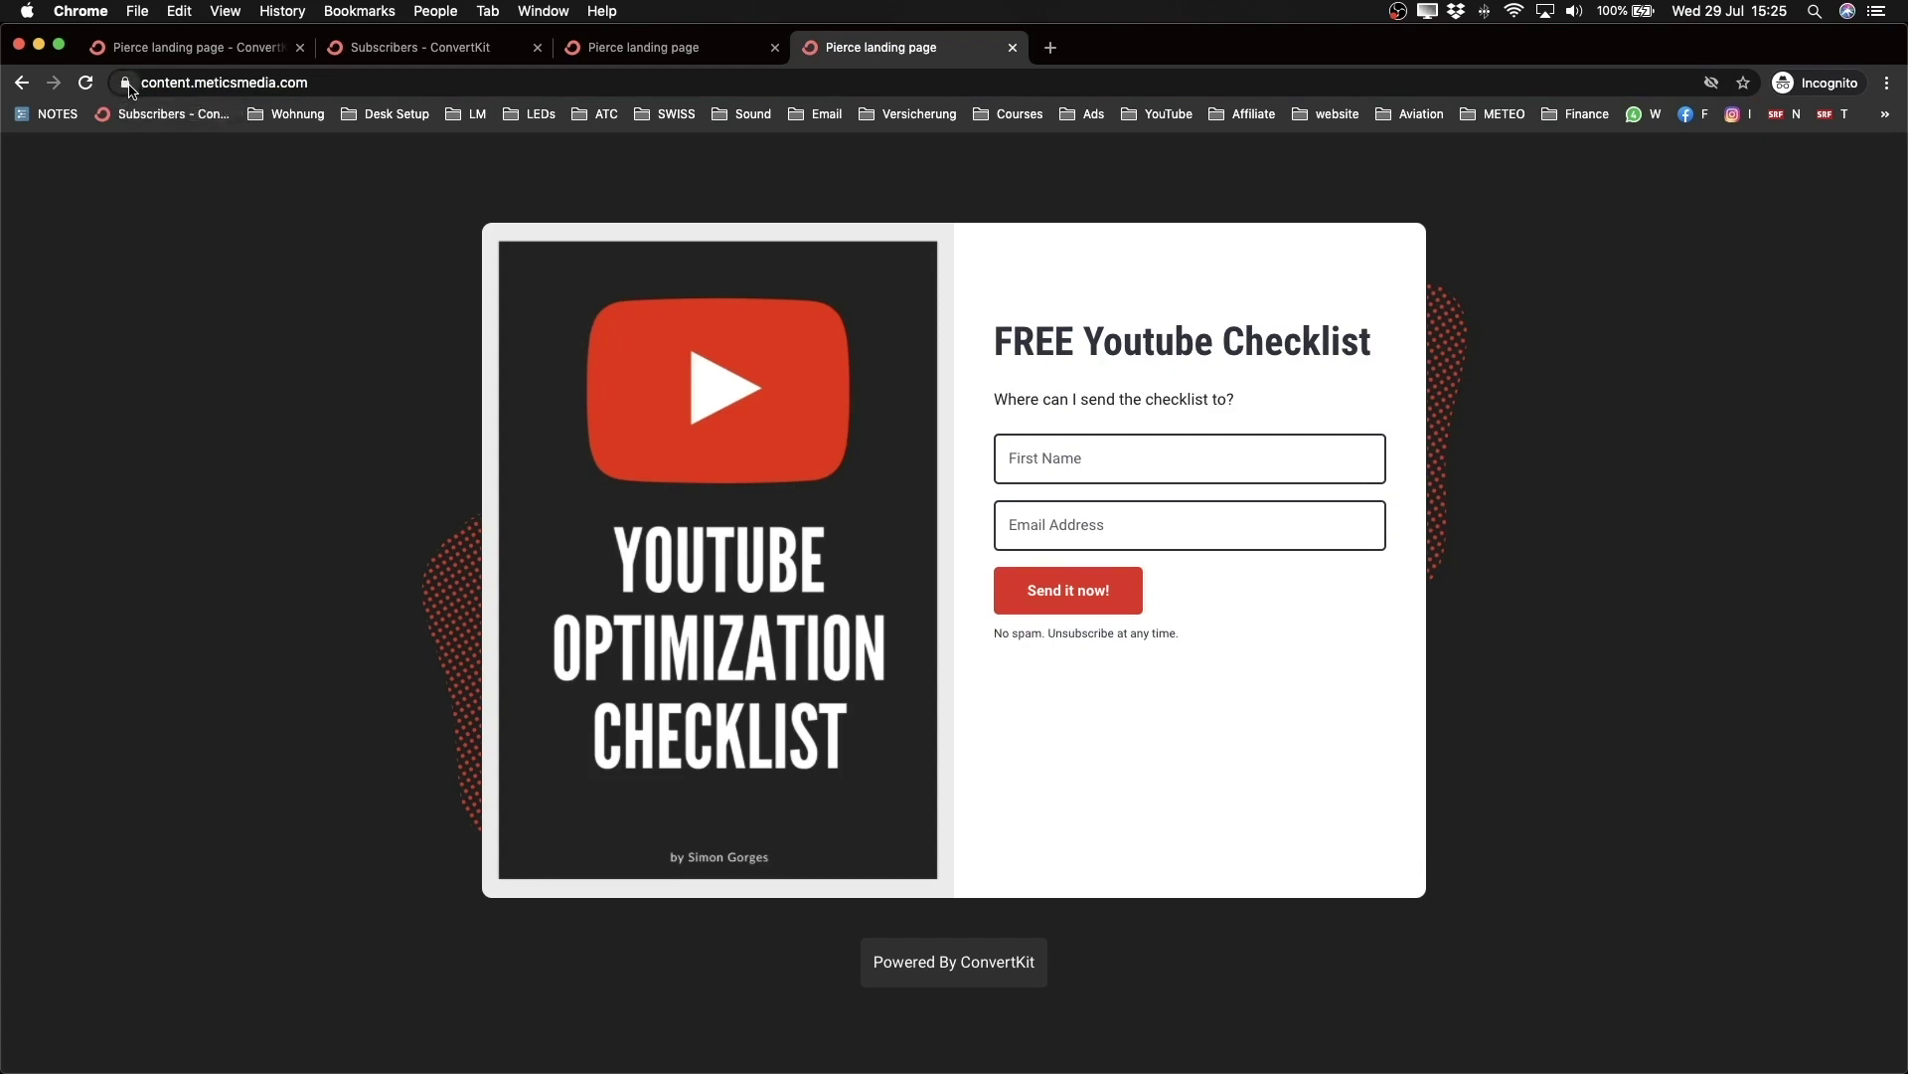
pyautogui.click(127, 85)
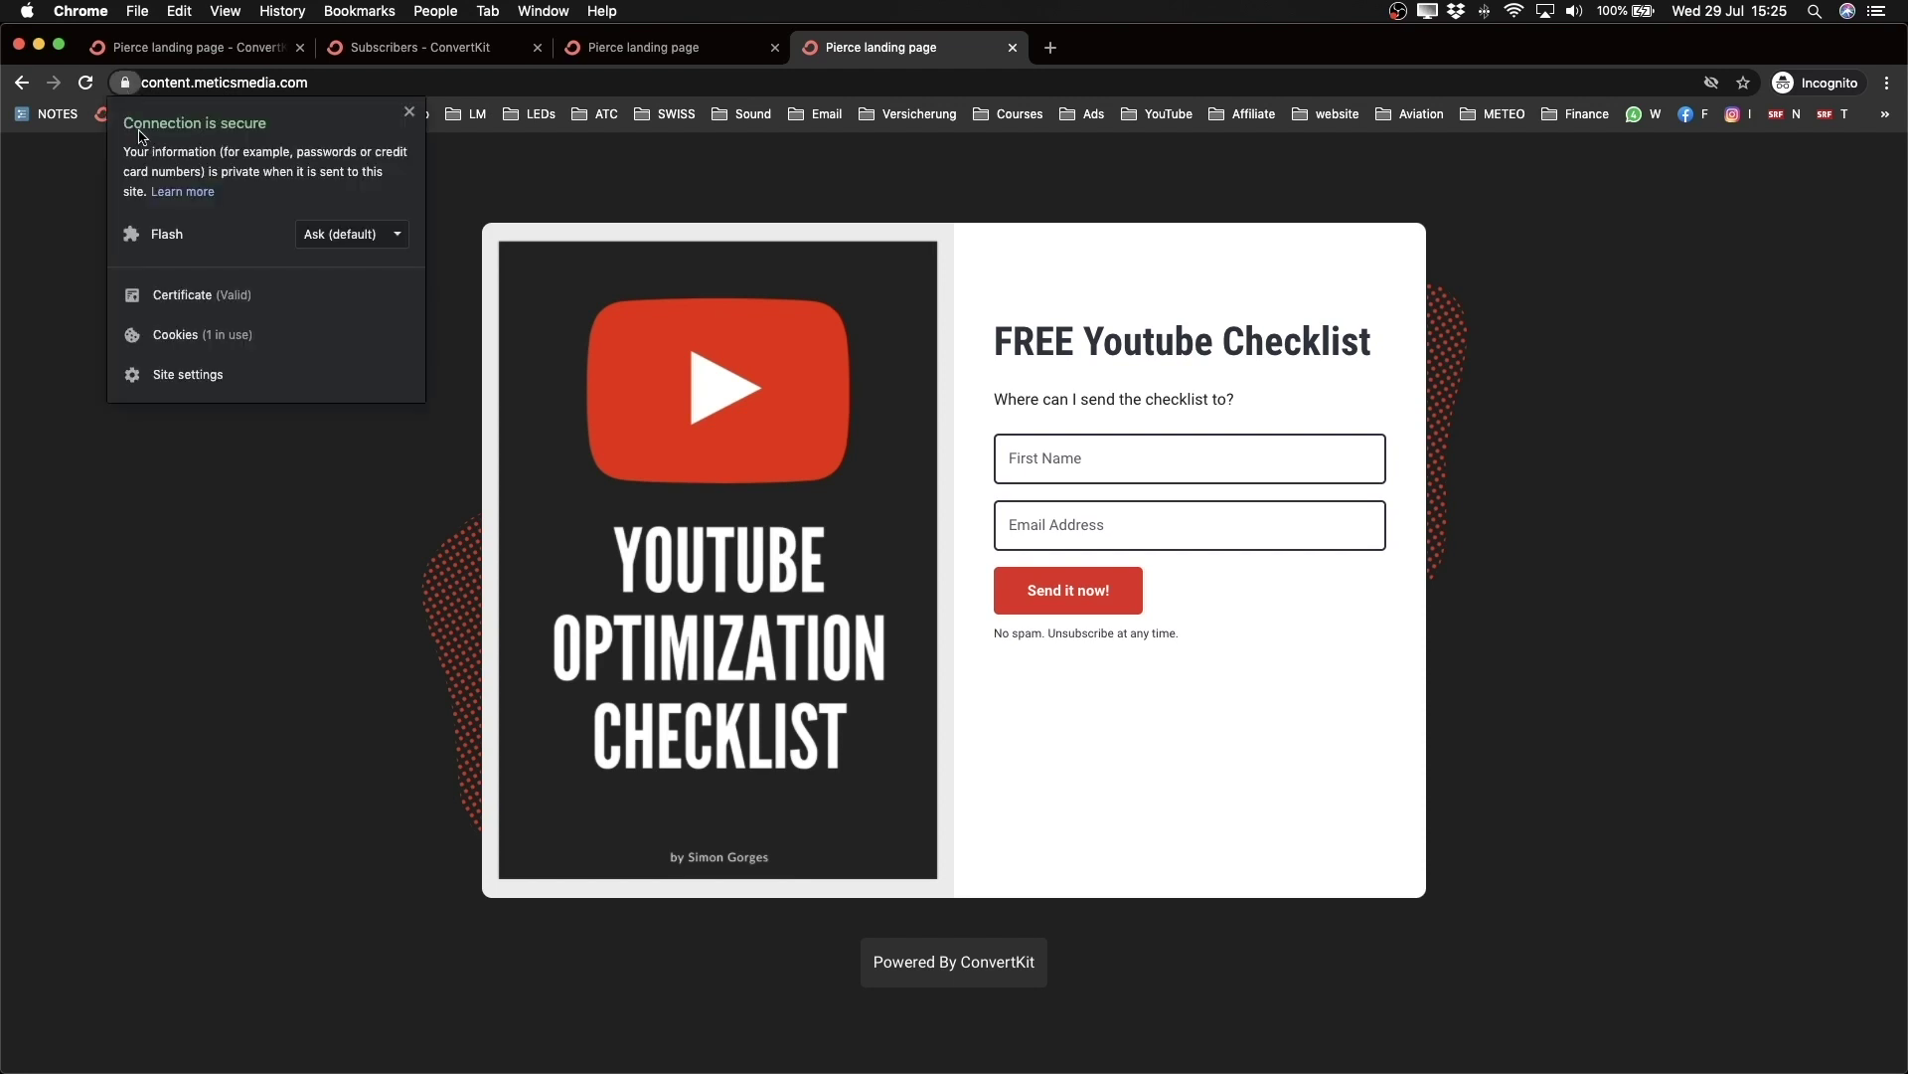
pyautogui.click(298, 558)
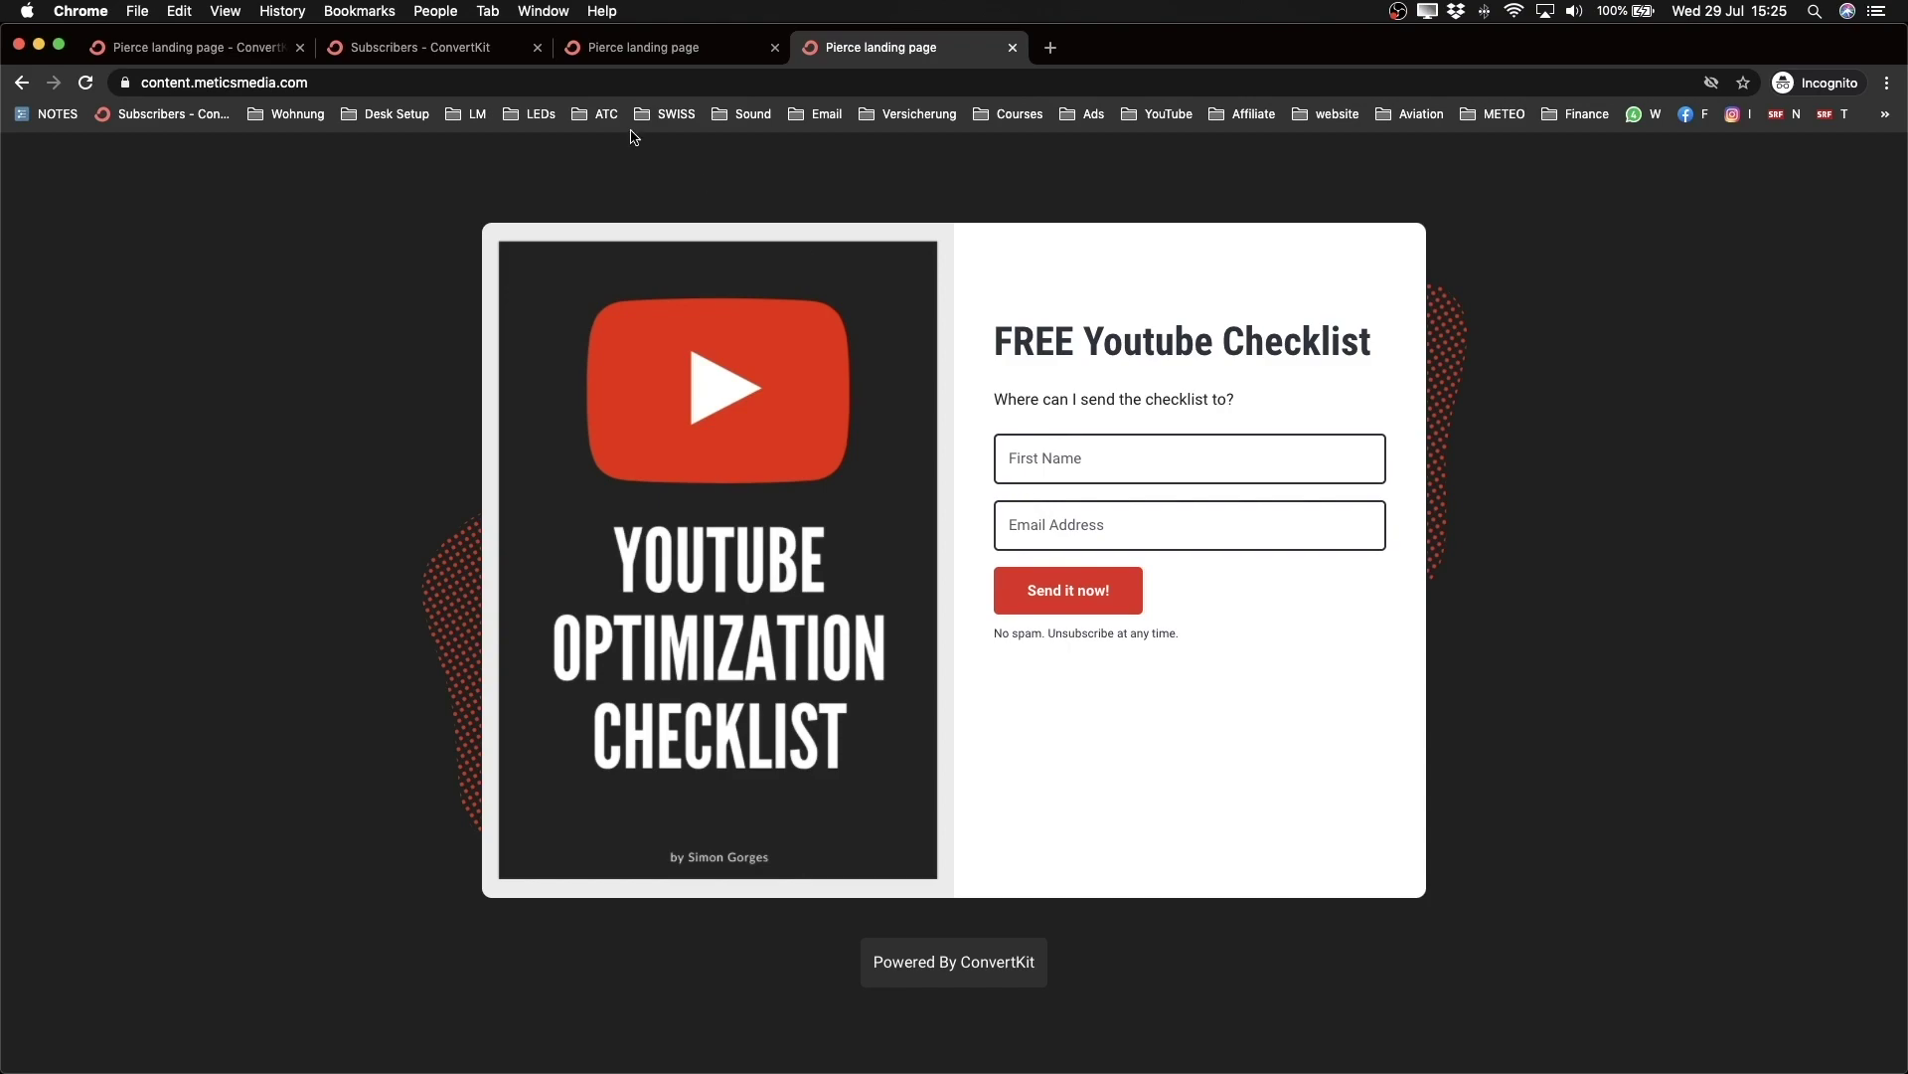
pyautogui.click(204, 49)
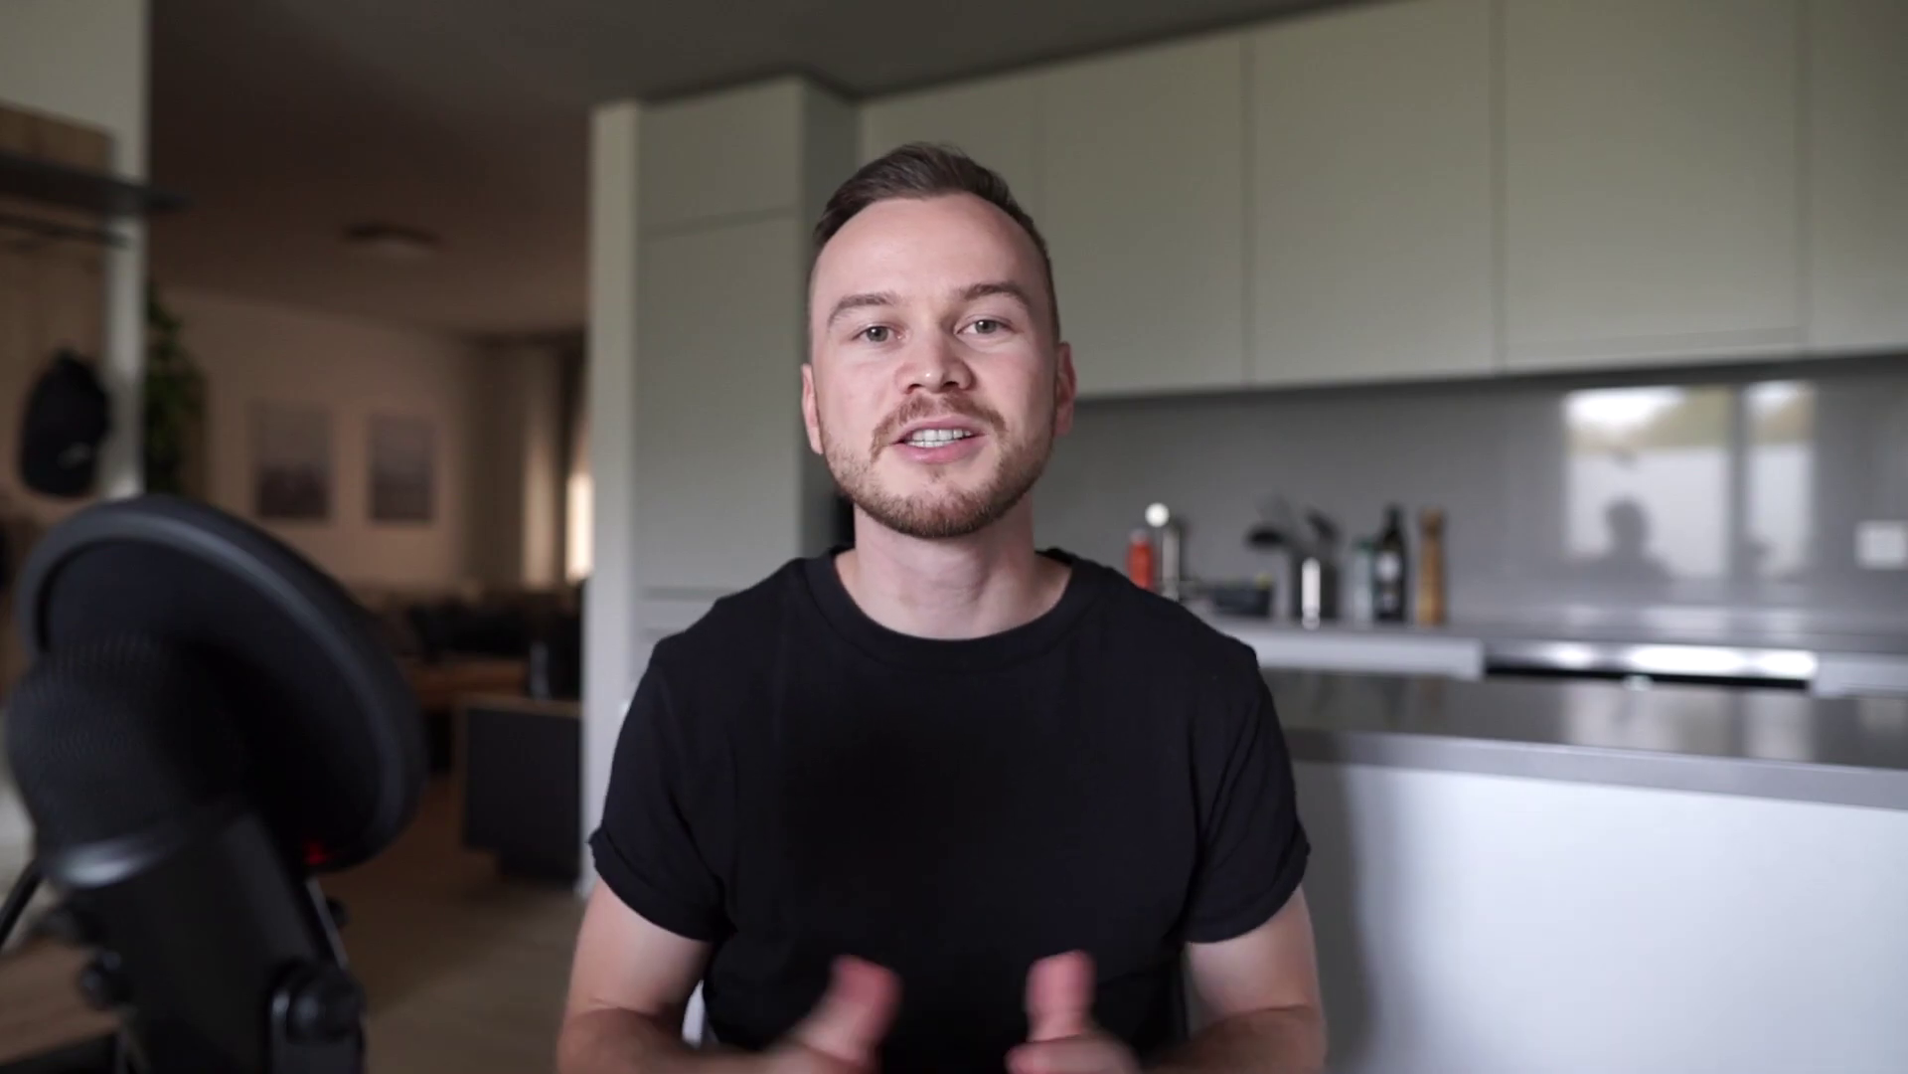